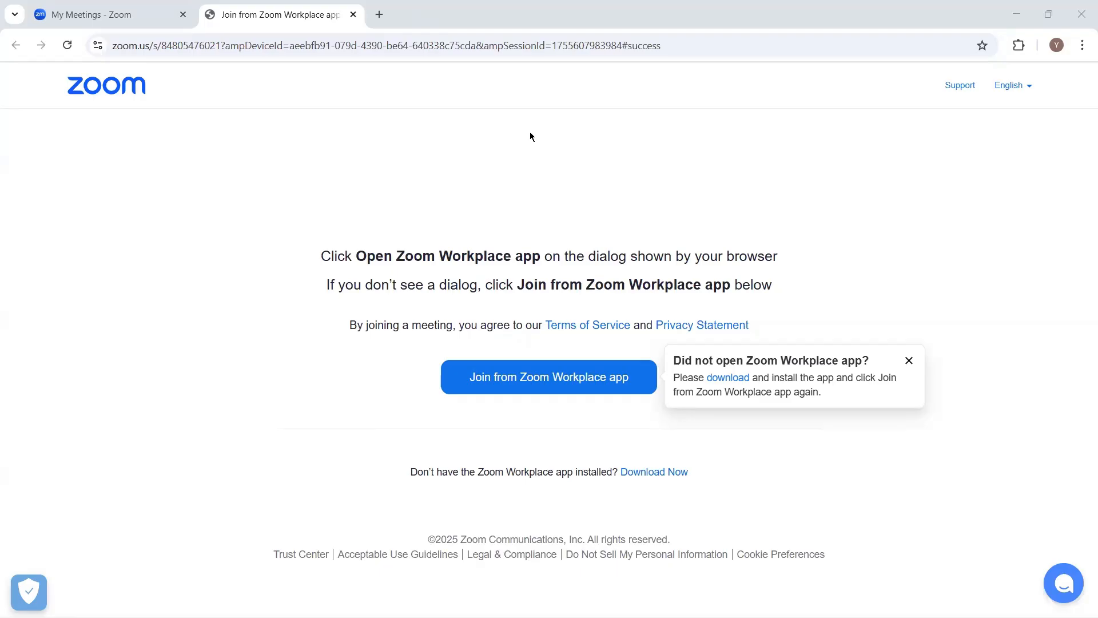
Switch to the Excel sales workbook and maximize its window.
key(super)
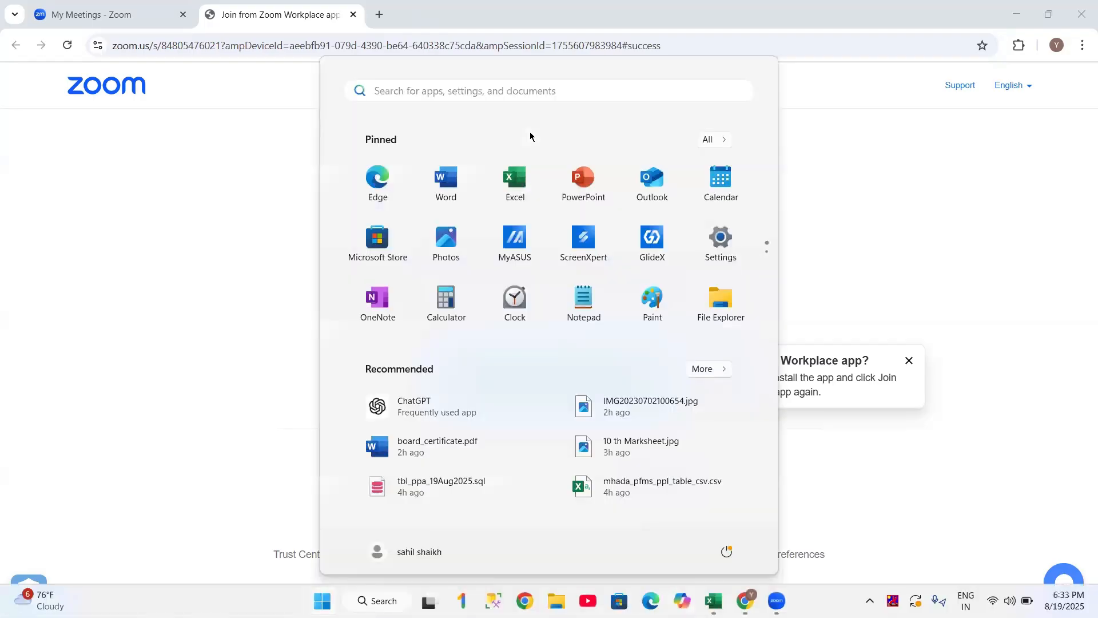
key(alt+Tab)
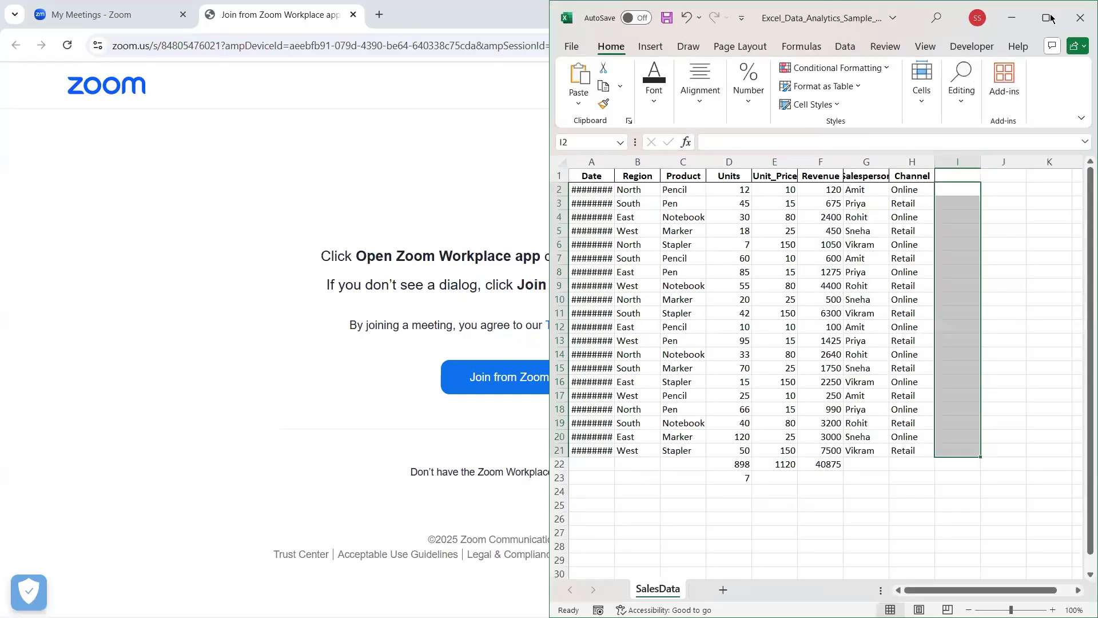
click(1050, 17)
Widen column A for the dates and the middle columns through Channel so headers fit.
mouse_move(1052, 18)
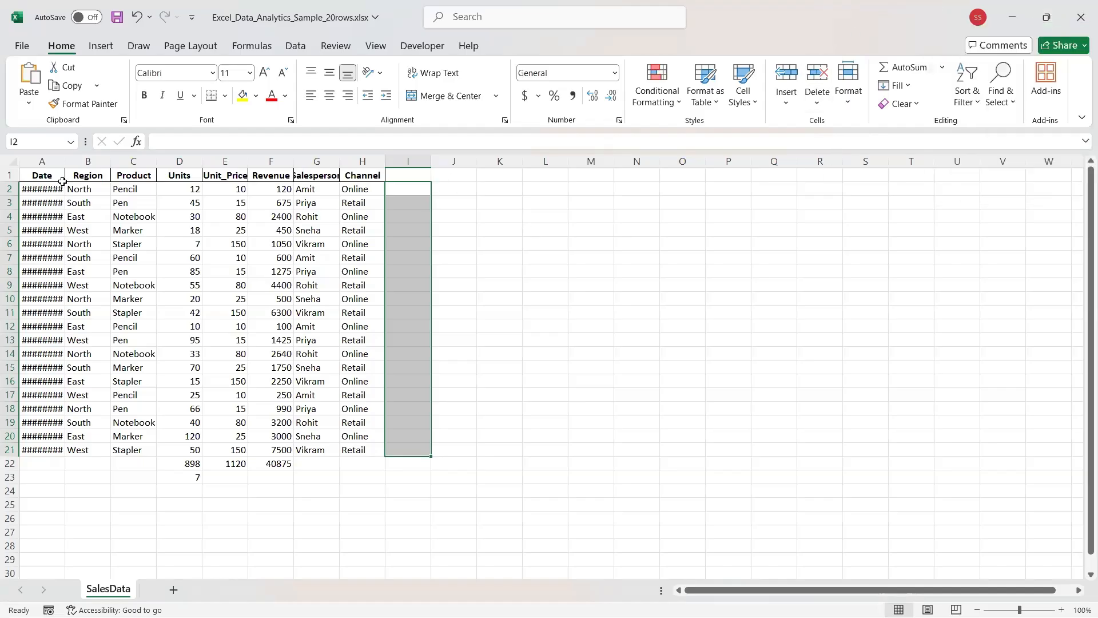
drag(65, 162, 237, 163)
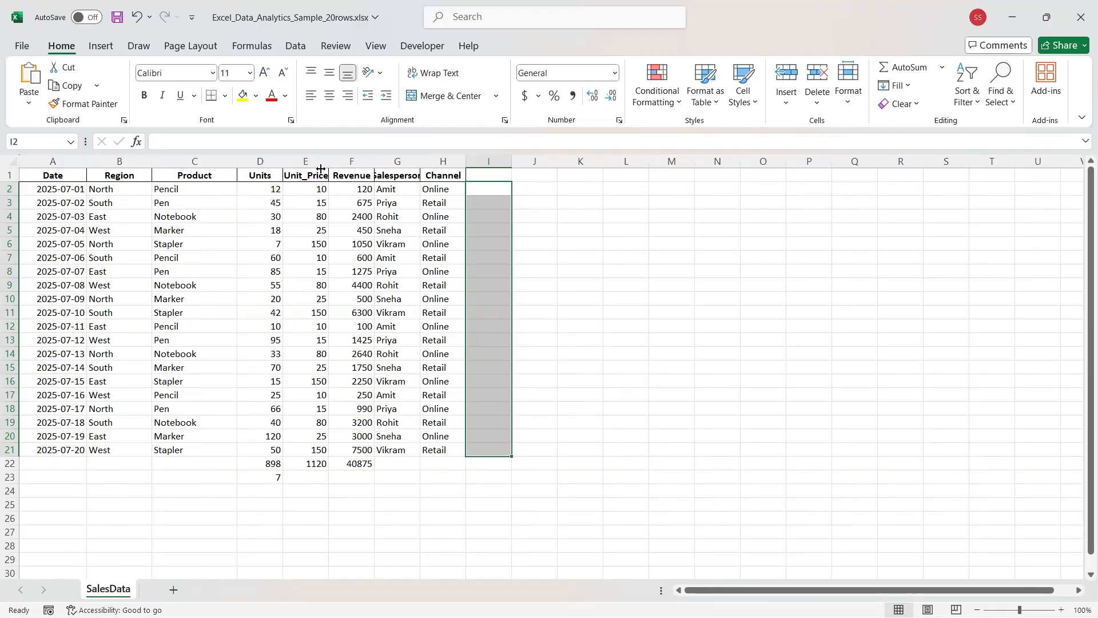
drag(320, 169, 543, 160)
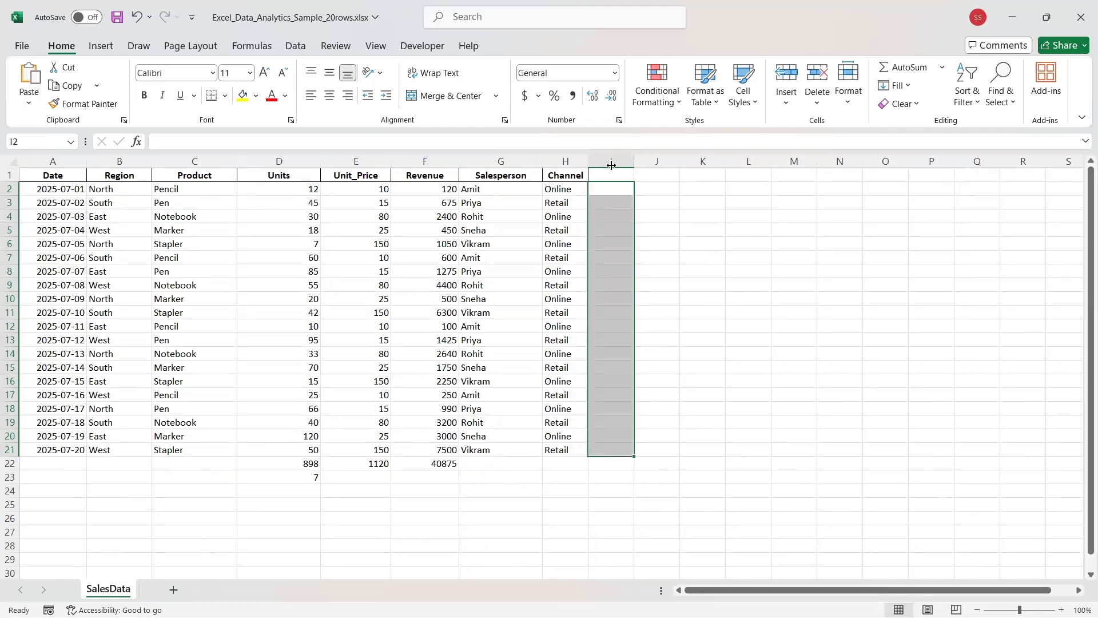
drag(611, 165, 620, 163)
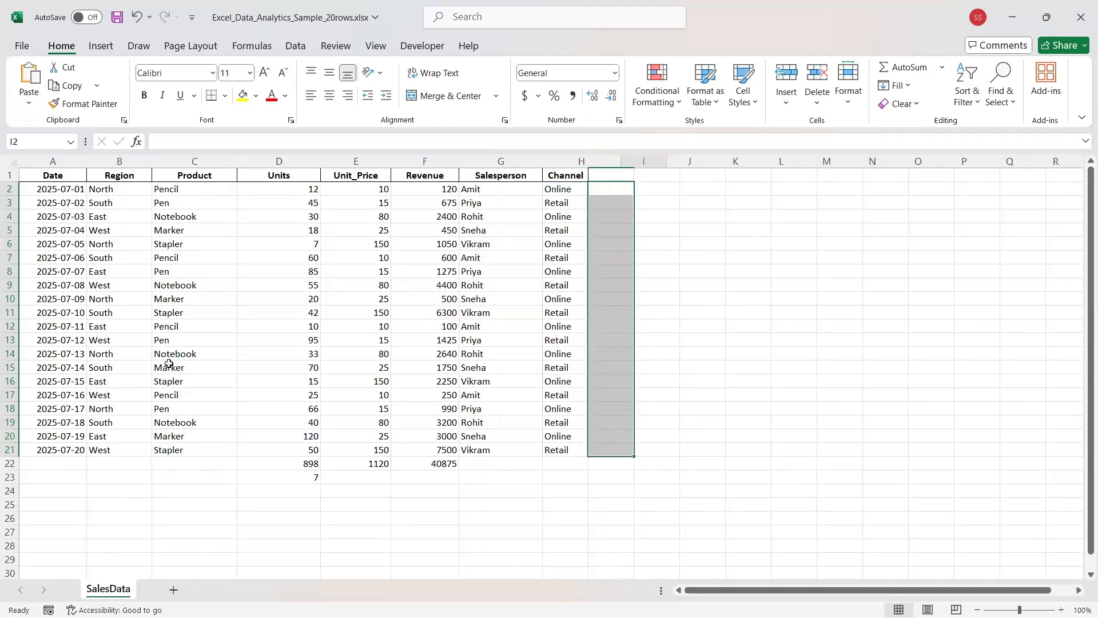
Clear the row 22 totals and the leftover 7 beneath the table.
click(9, 463)
key(Delete)
click(10, 477)
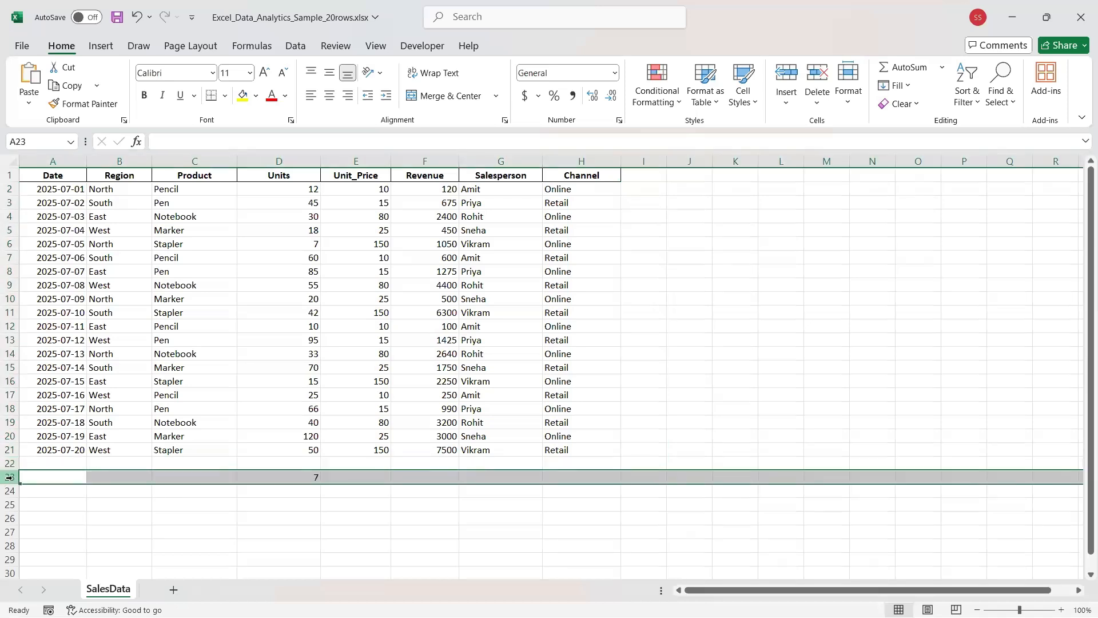
click(634, 255)
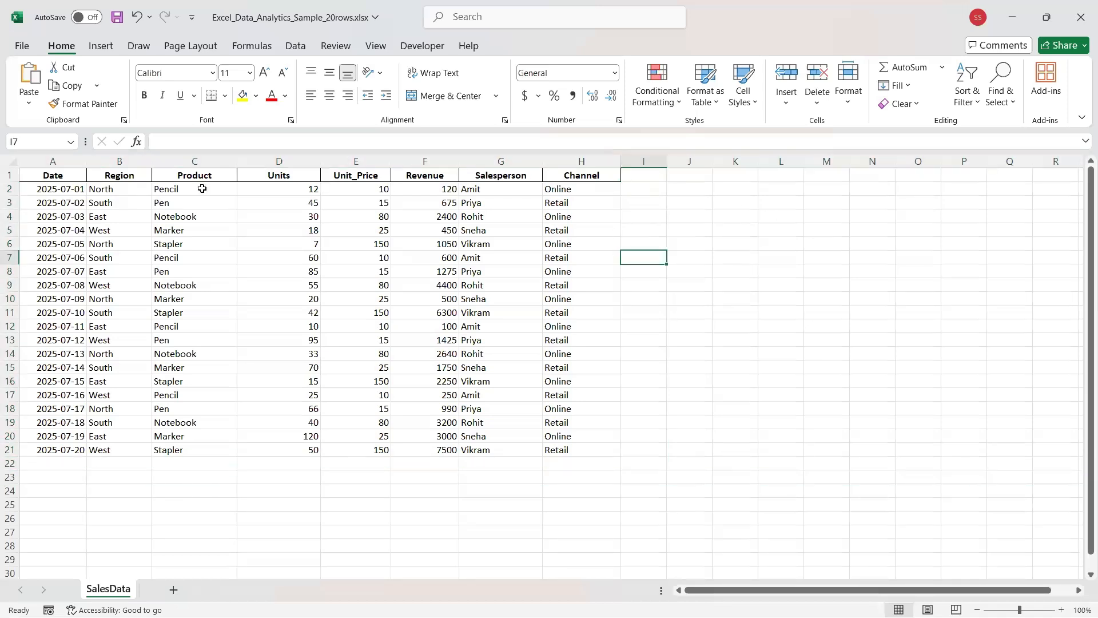
Centre-align the contents of the whole sheet.
click(16, 162)
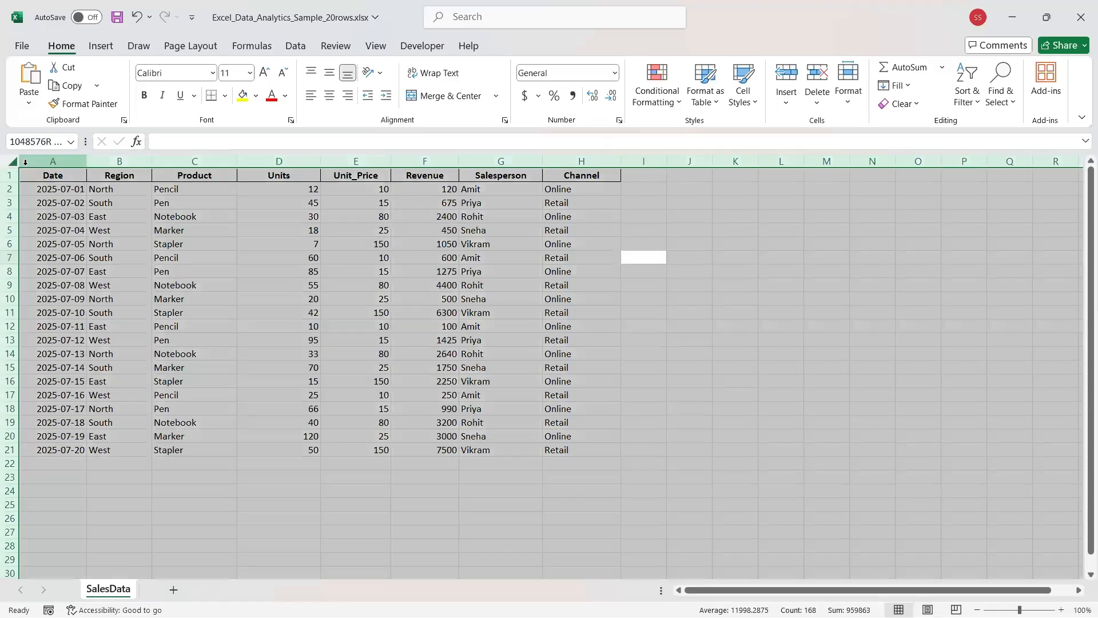
click(329, 96)
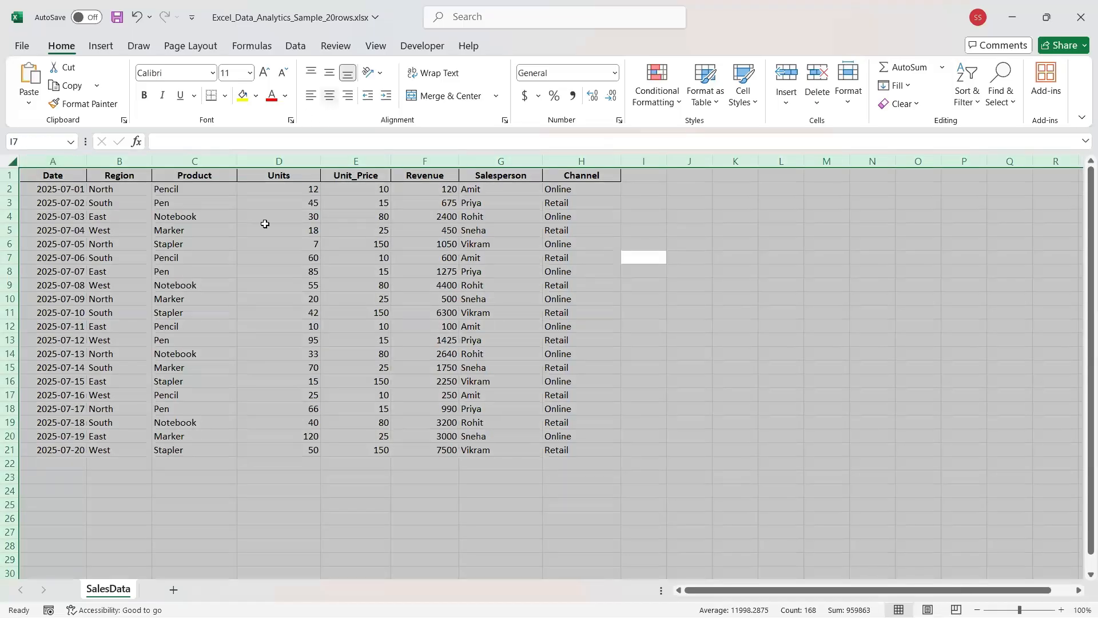
click(261, 293)
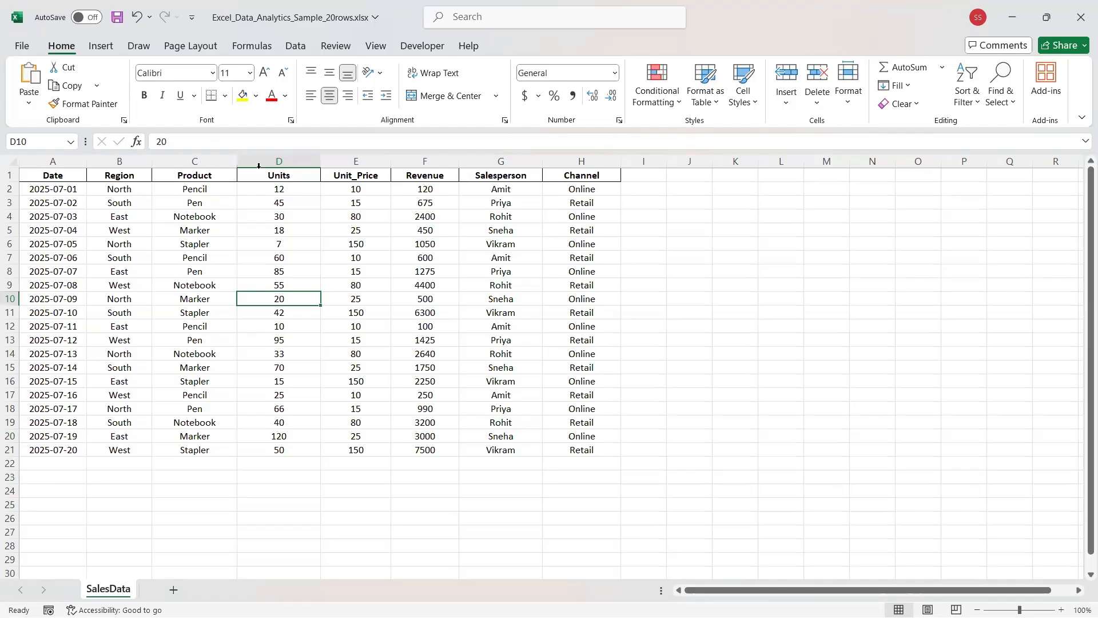
click(254, 193)
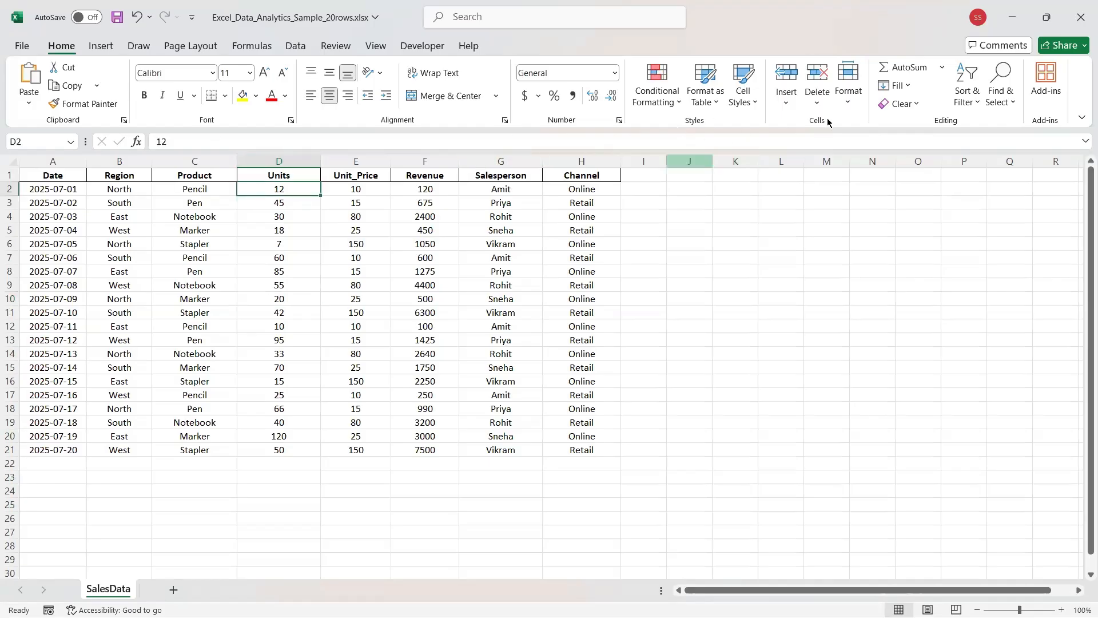
key(ctrl+n)
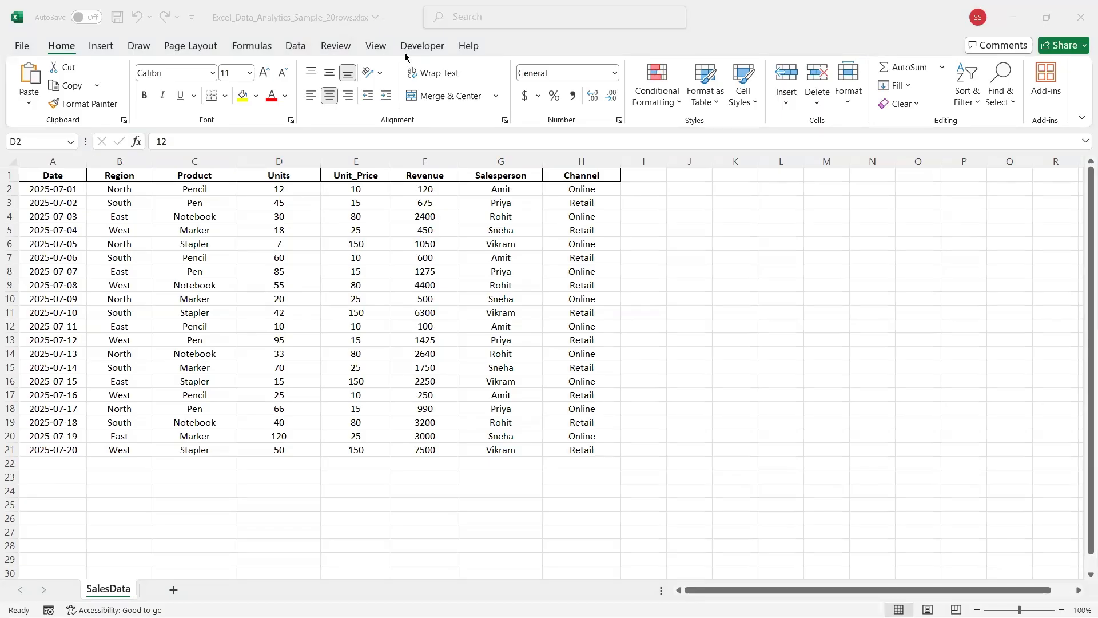
Enter the heading 'SumProduct' in cell I1.
click(644, 180)
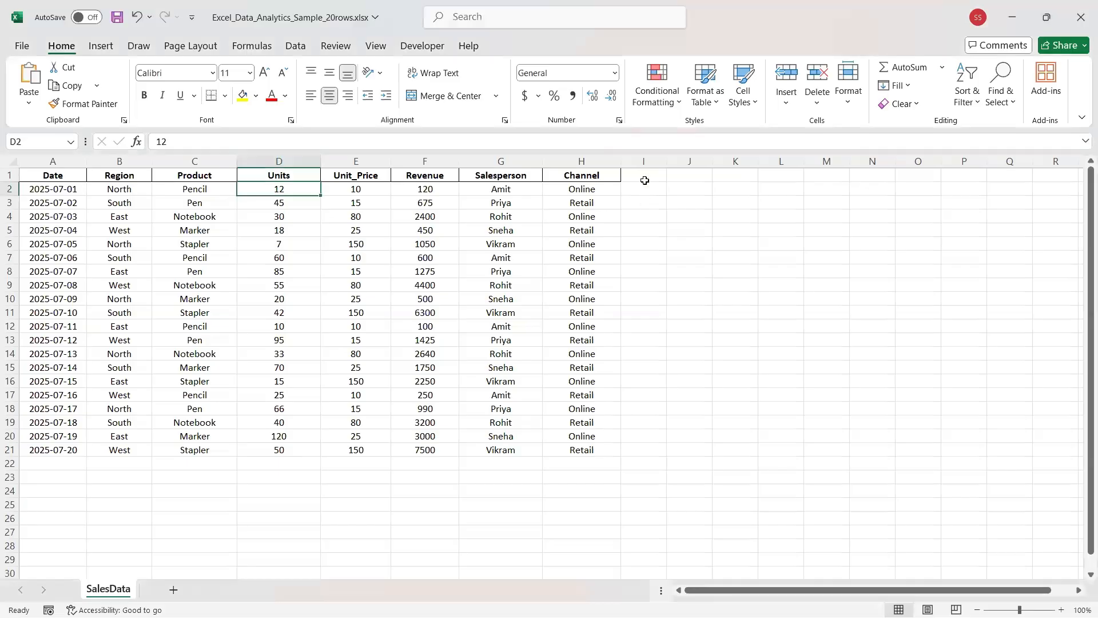
click(642, 177)
text(SUm)
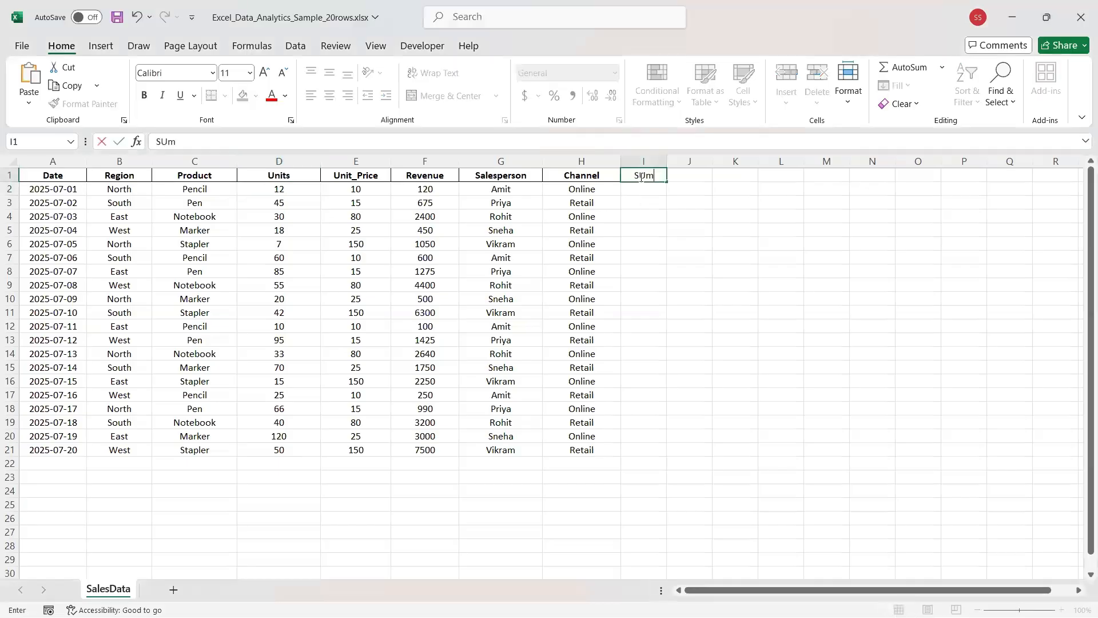
key(BackSpace)
text(m)
key(BackSpace)
key(BackSpace)
text(umProduct)
Make the SumProduct heading bold and widen column I to fit it.
double_click(676, 176)
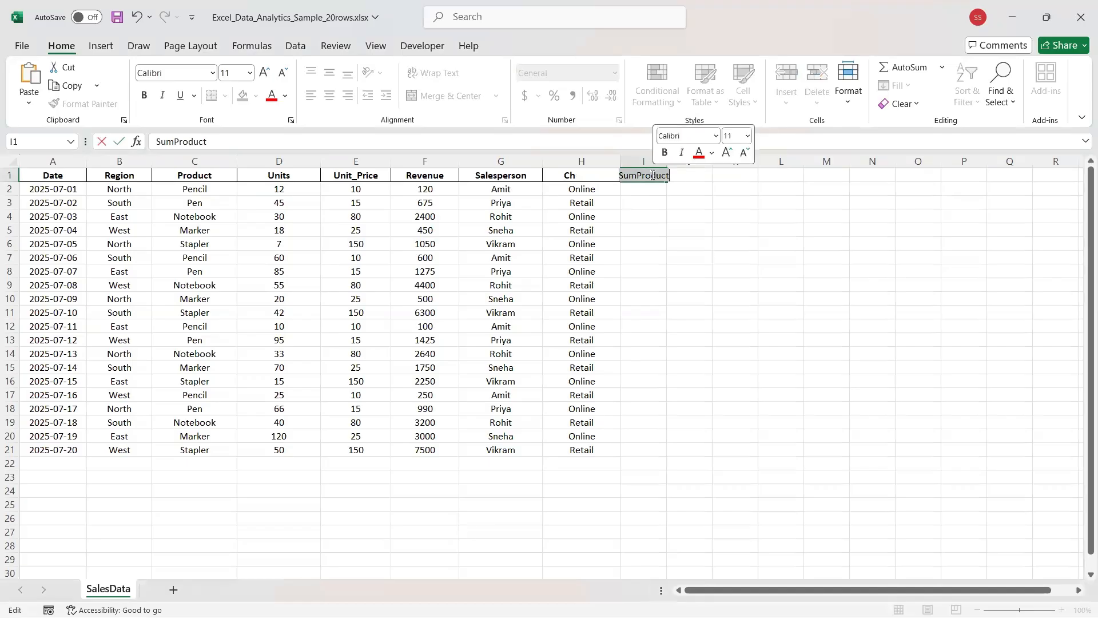
key(ctrl+b)
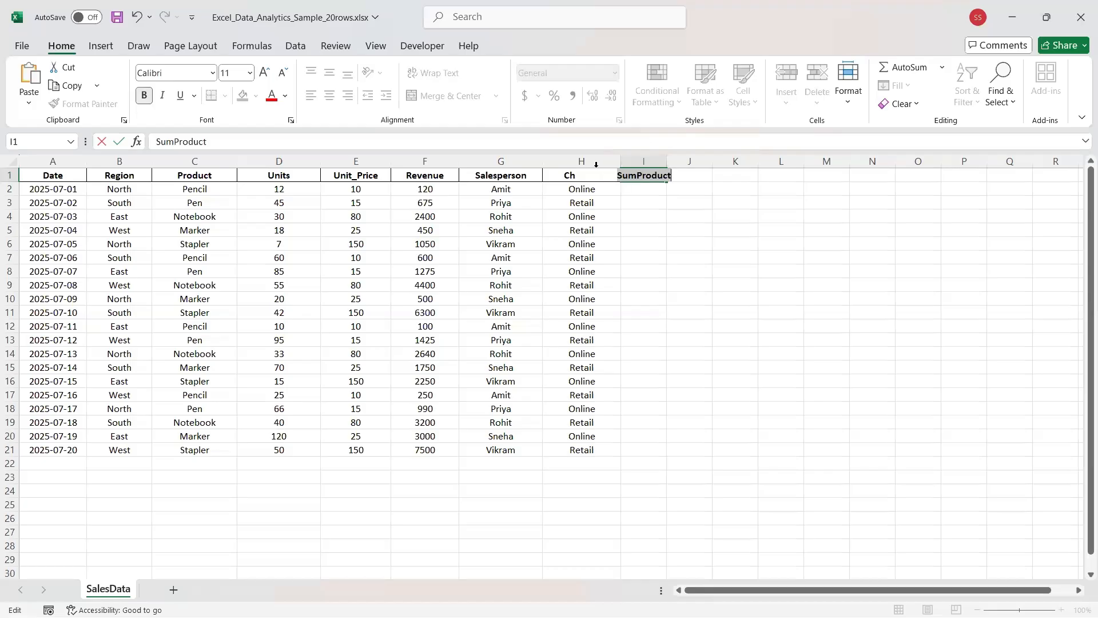
drag(668, 163, 726, 158)
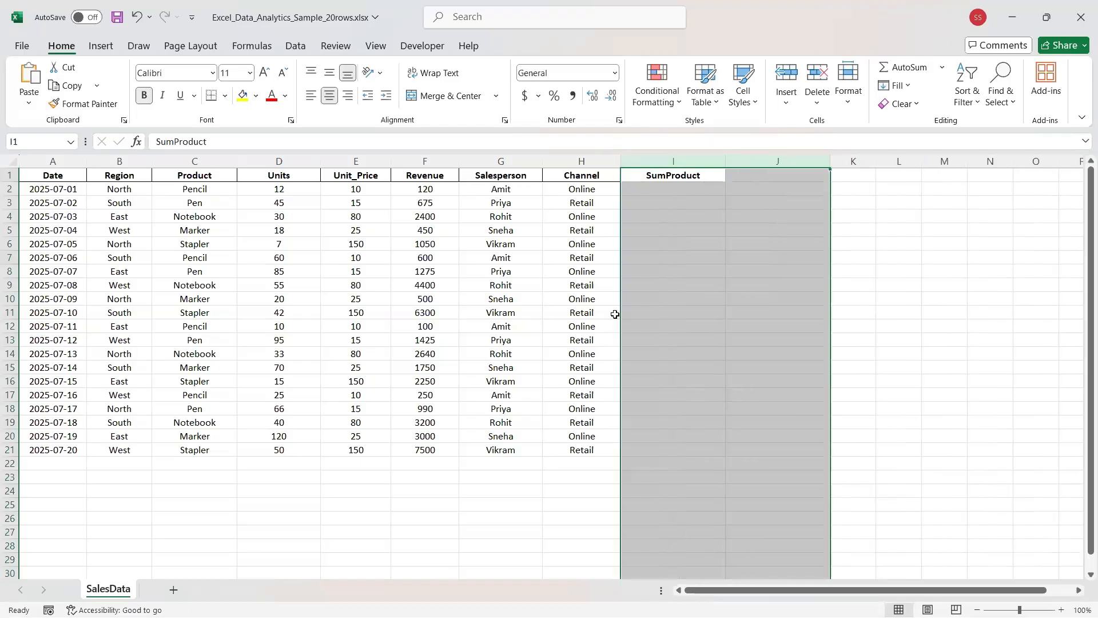
click(649, 294)
click(658, 173)
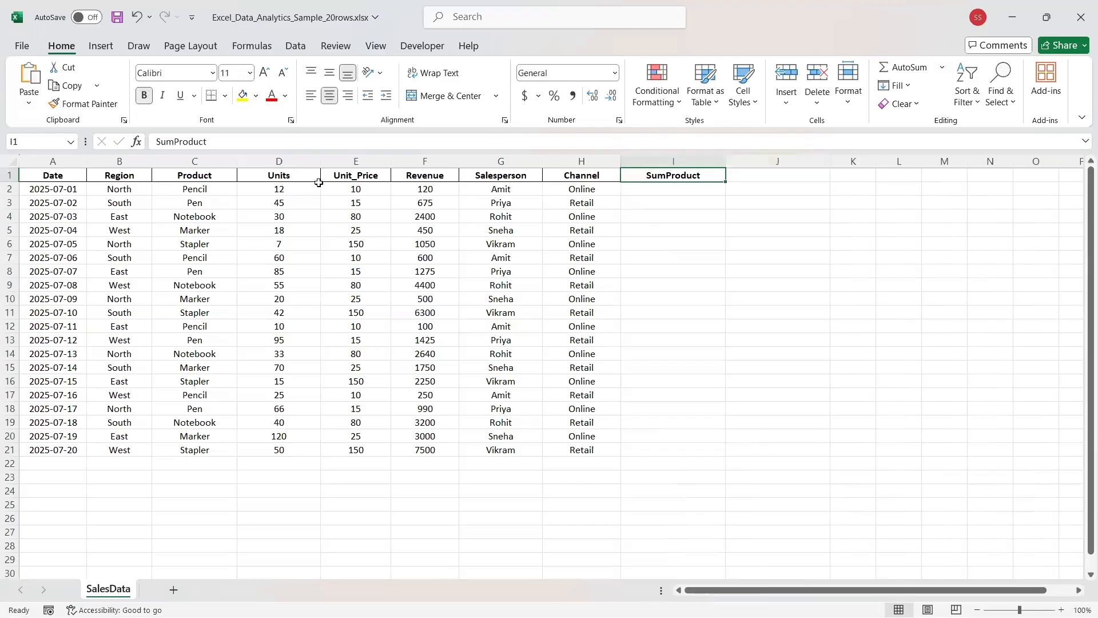
click(279, 161)
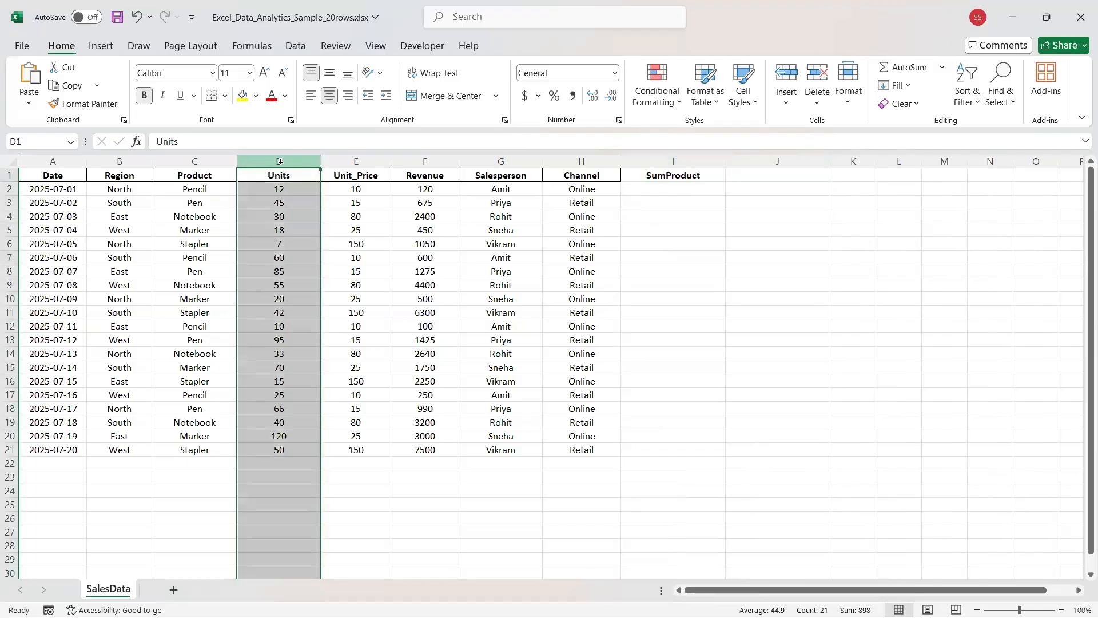
click(355, 161)
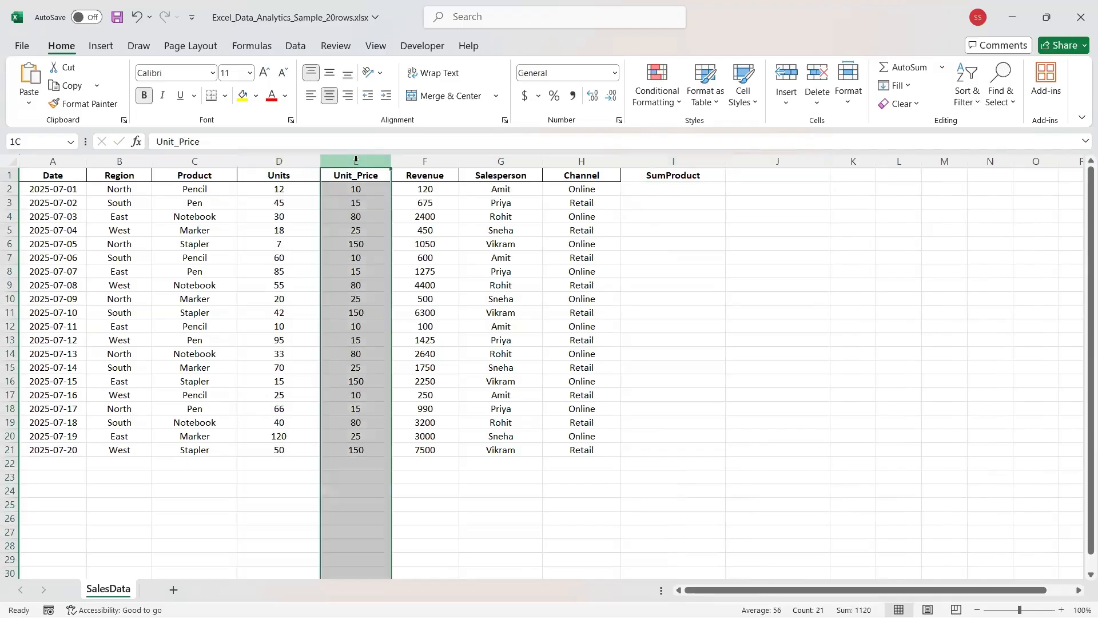
click(187, 186)
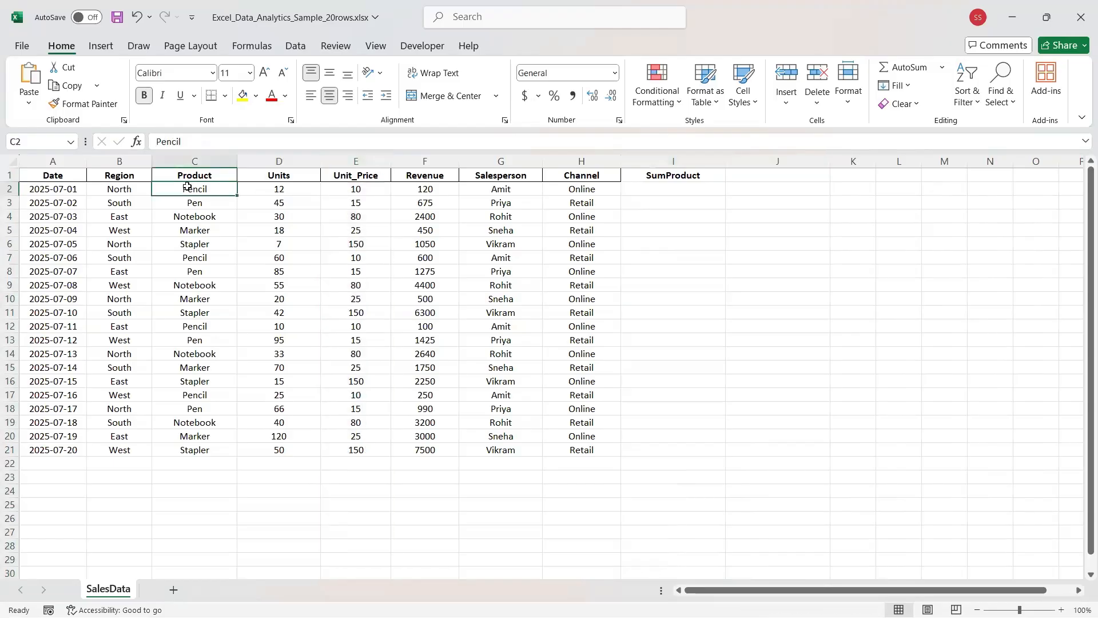
double_click(279, 189)
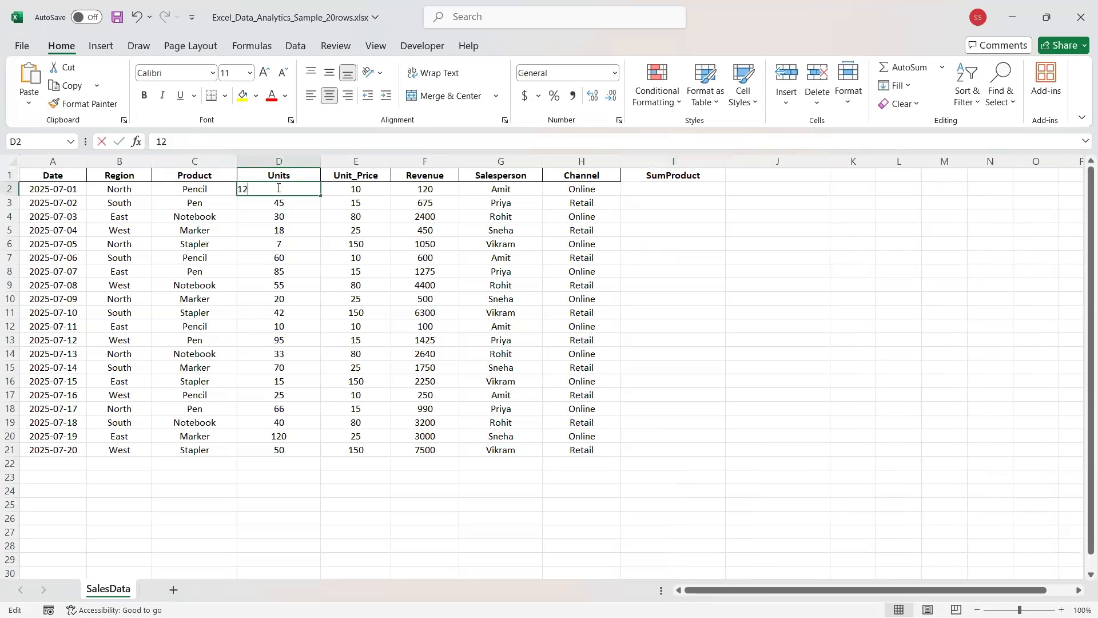
click(285, 229)
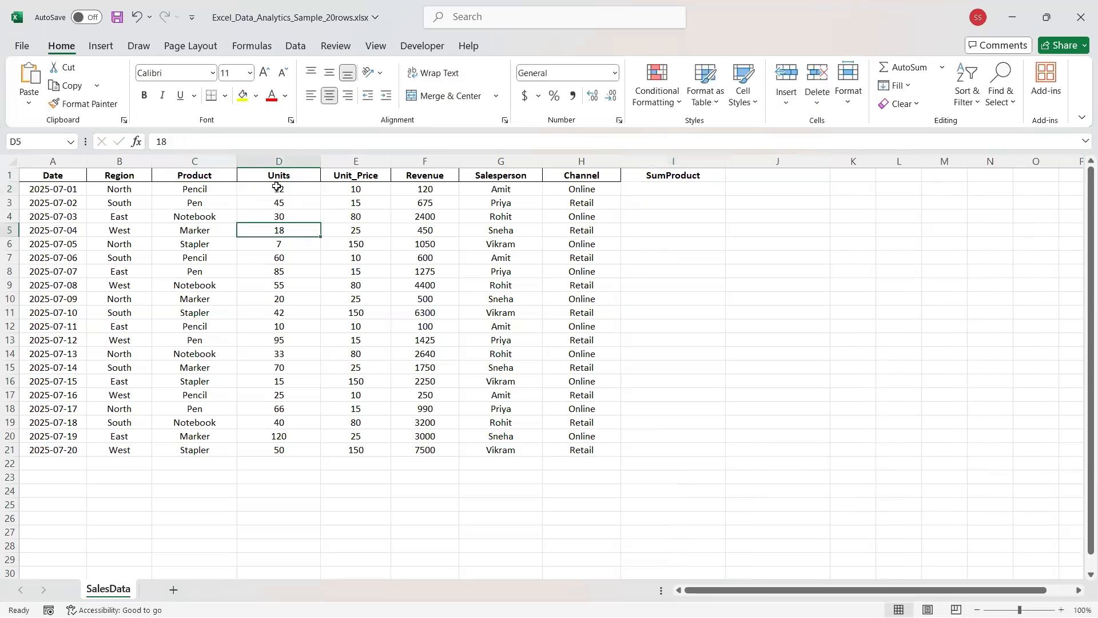
click(276, 187)
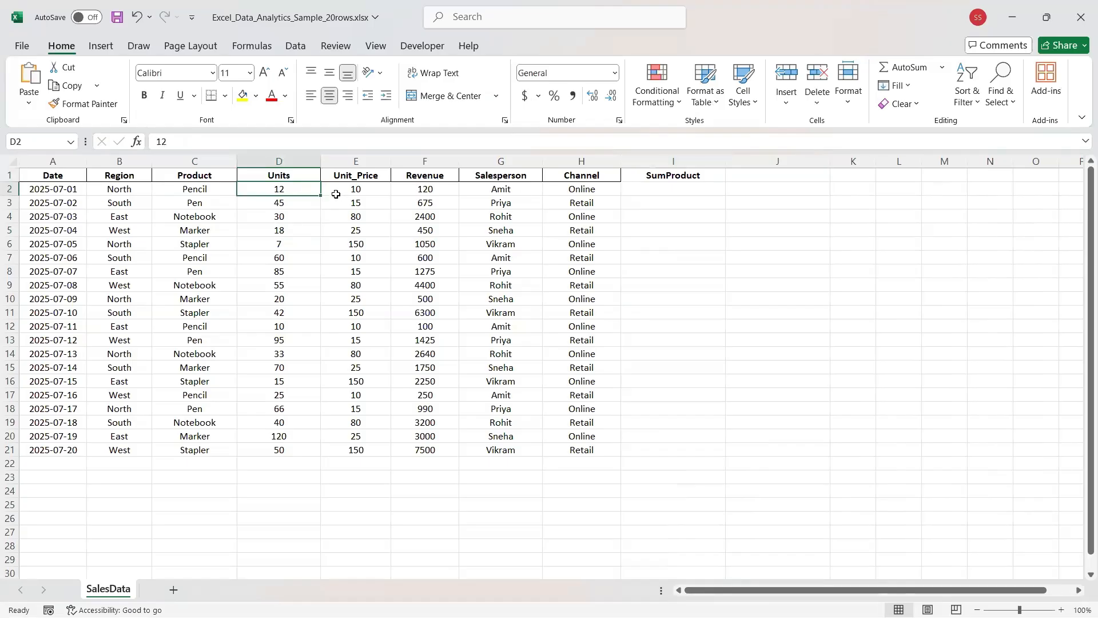
click(357, 191)
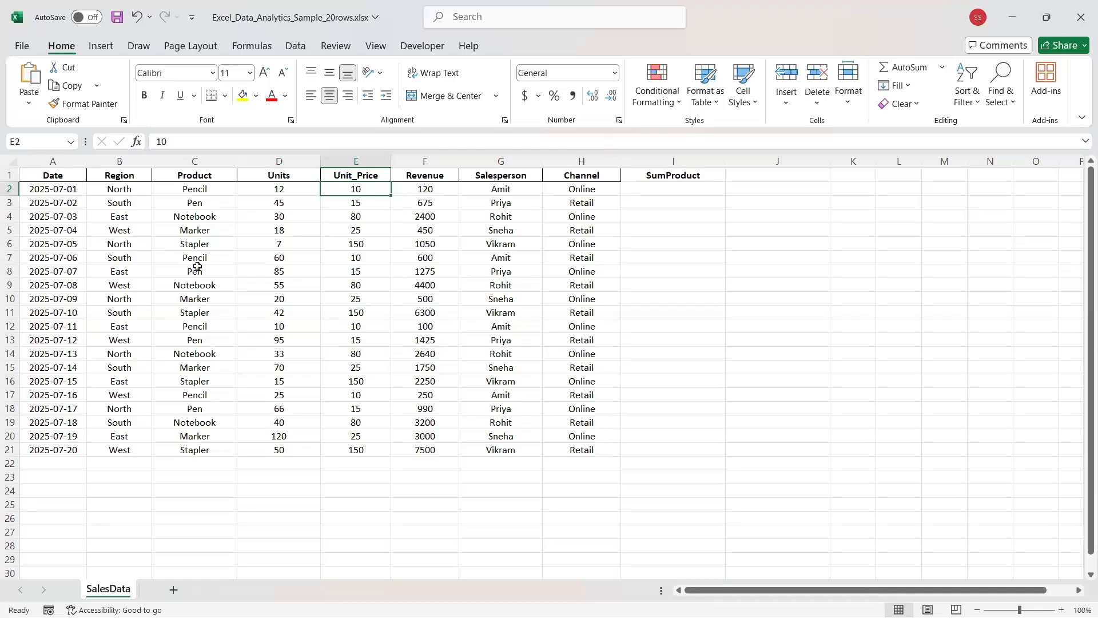
click(197, 324)
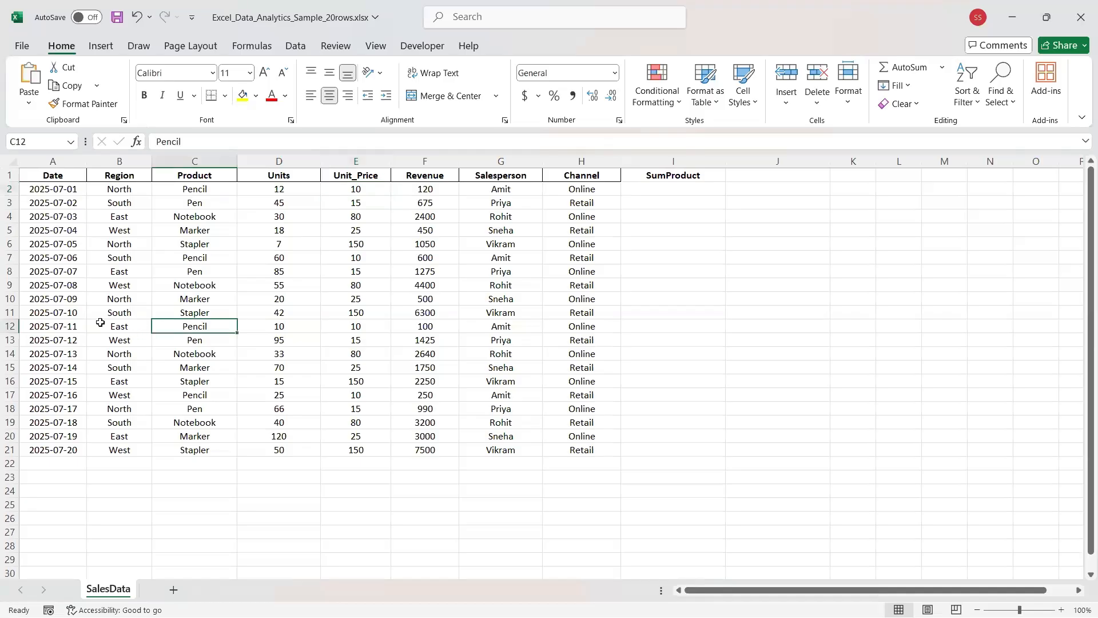
click(265, 327)
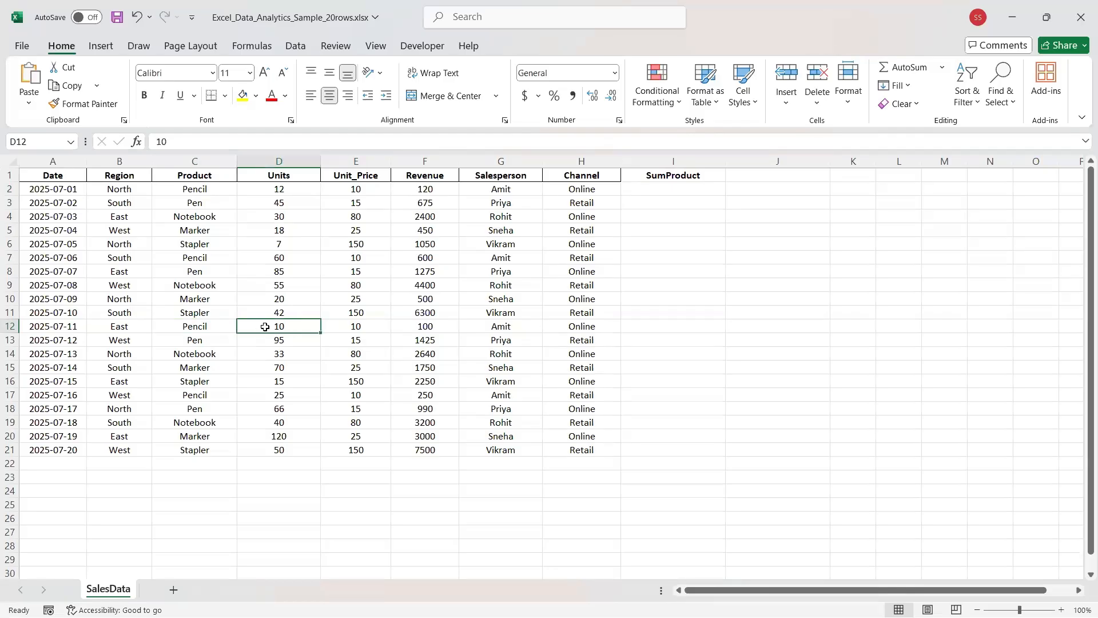
click(334, 326)
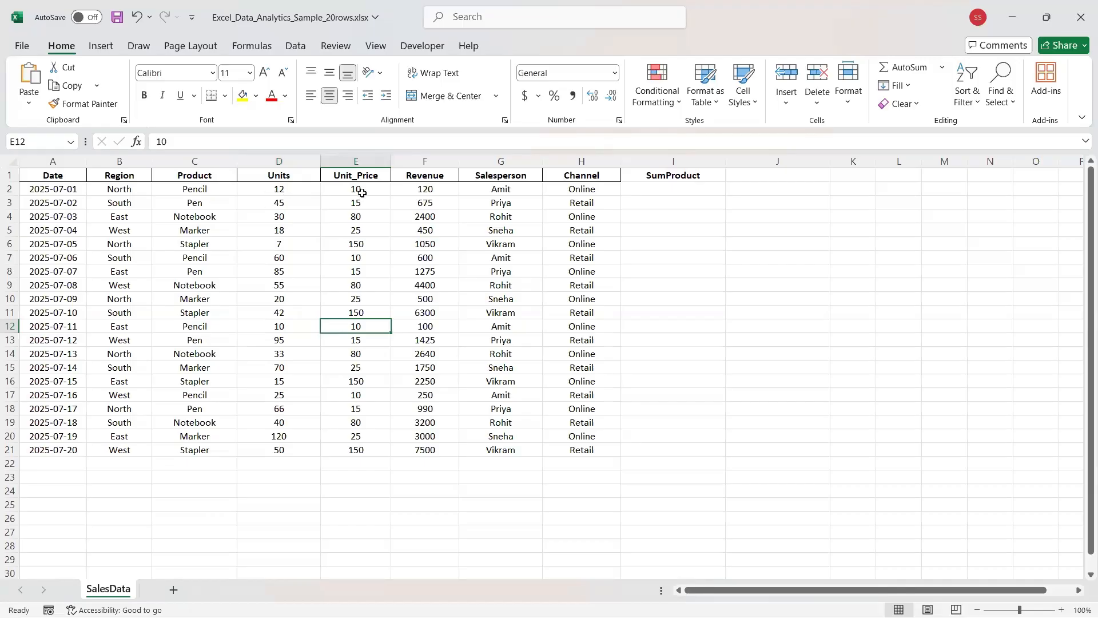
click(279, 162)
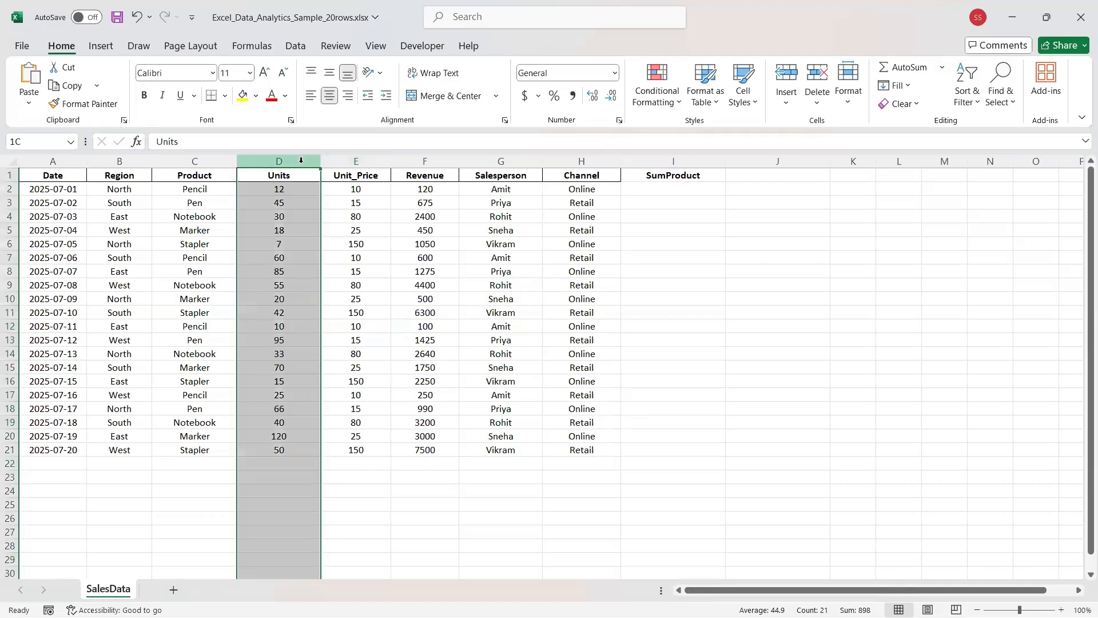
click(354, 162)
click(257, 188)
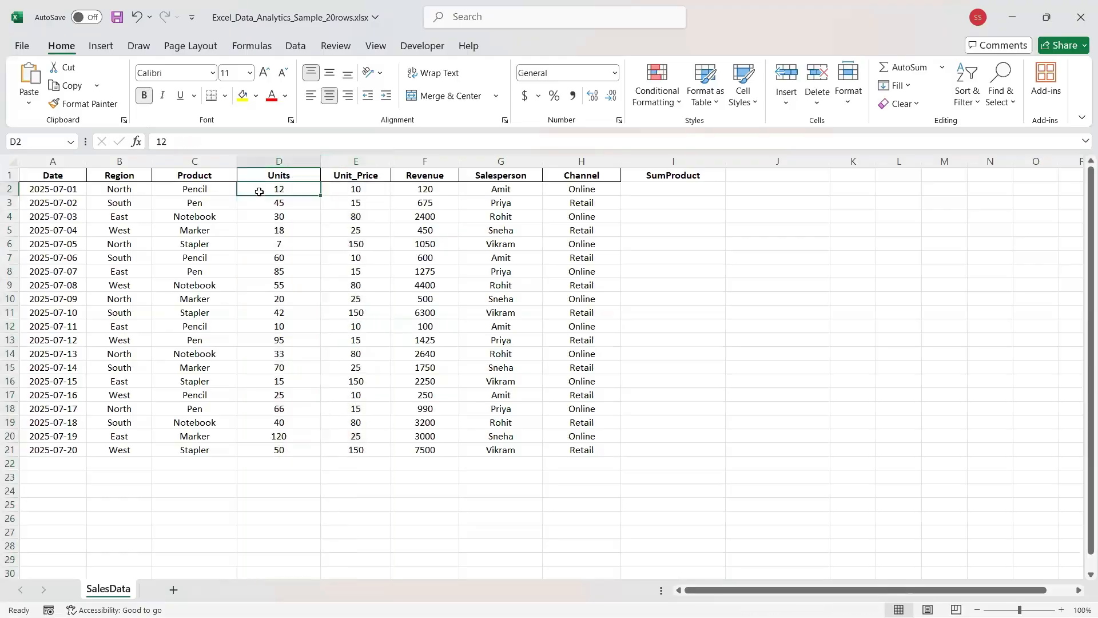
shift+click(362, 195)
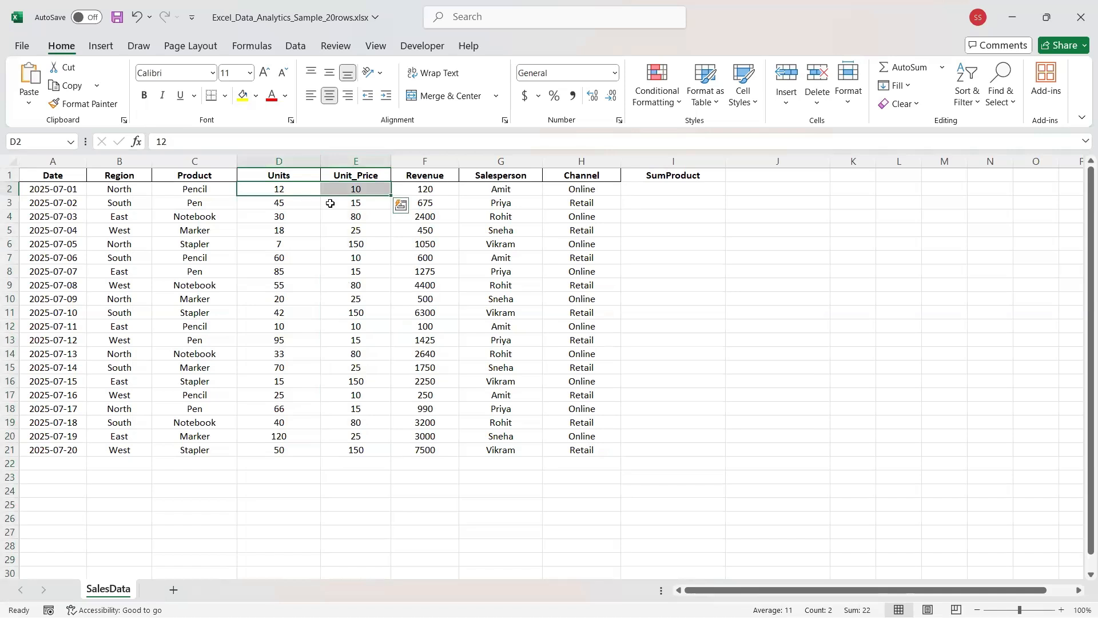
click(289, 192)
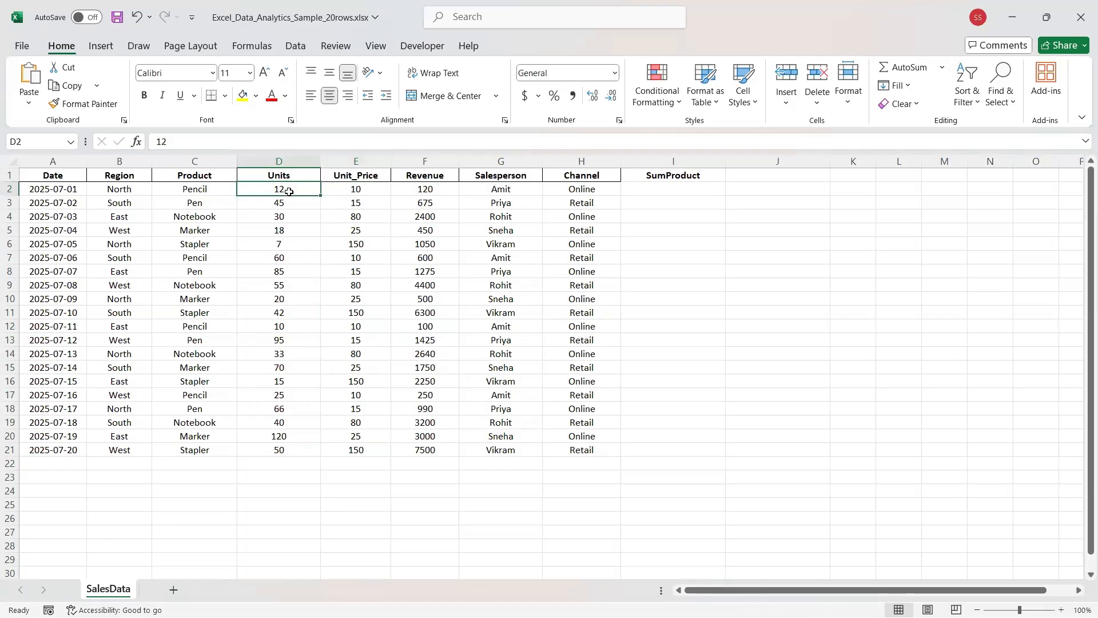
click(338, 187)
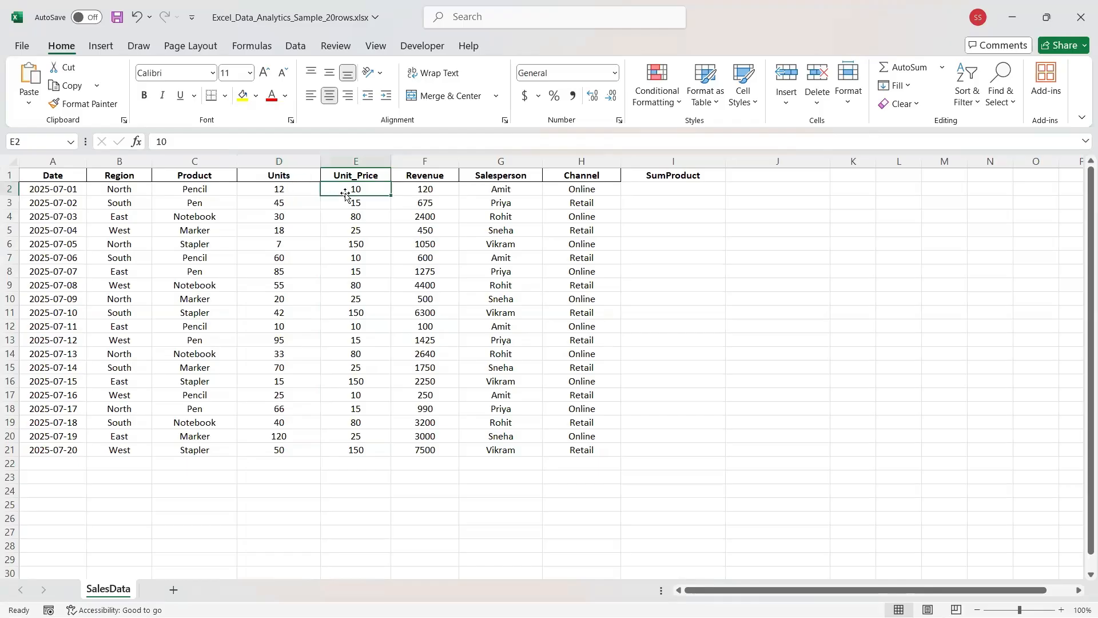
click(283, 193)
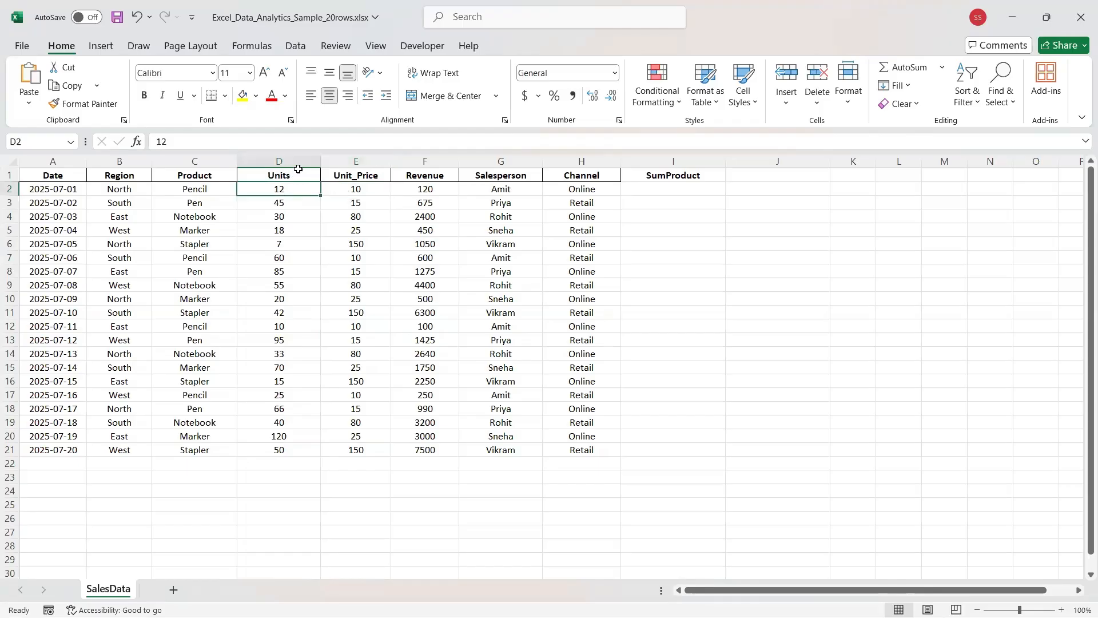
click(299, 161)
click(364, 161)
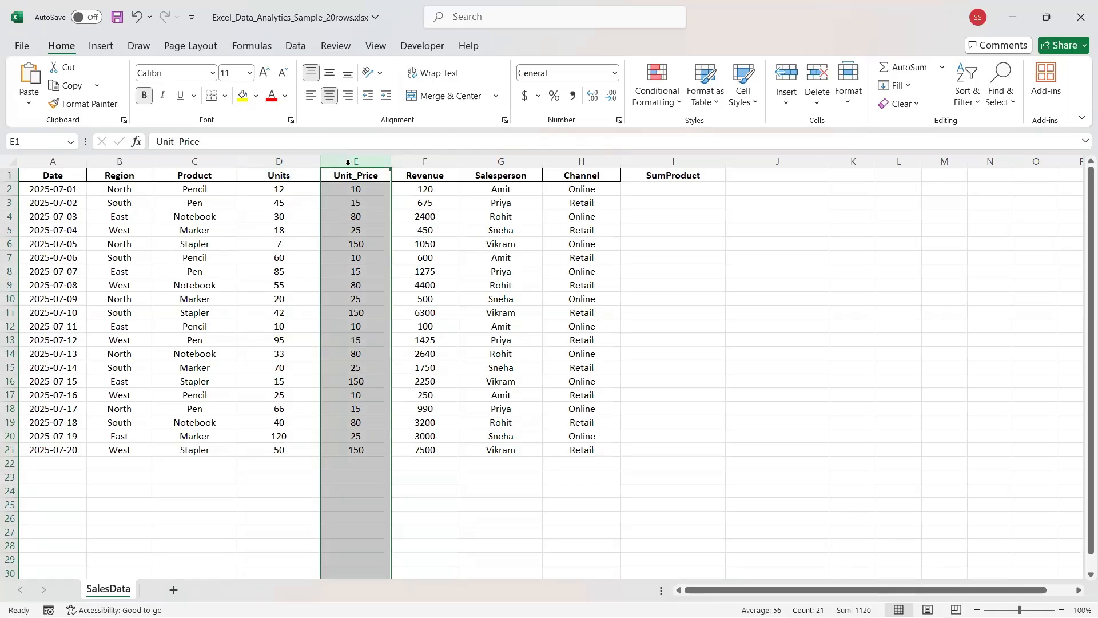
click(338, 187)
drag(338, 187, 340, 456)
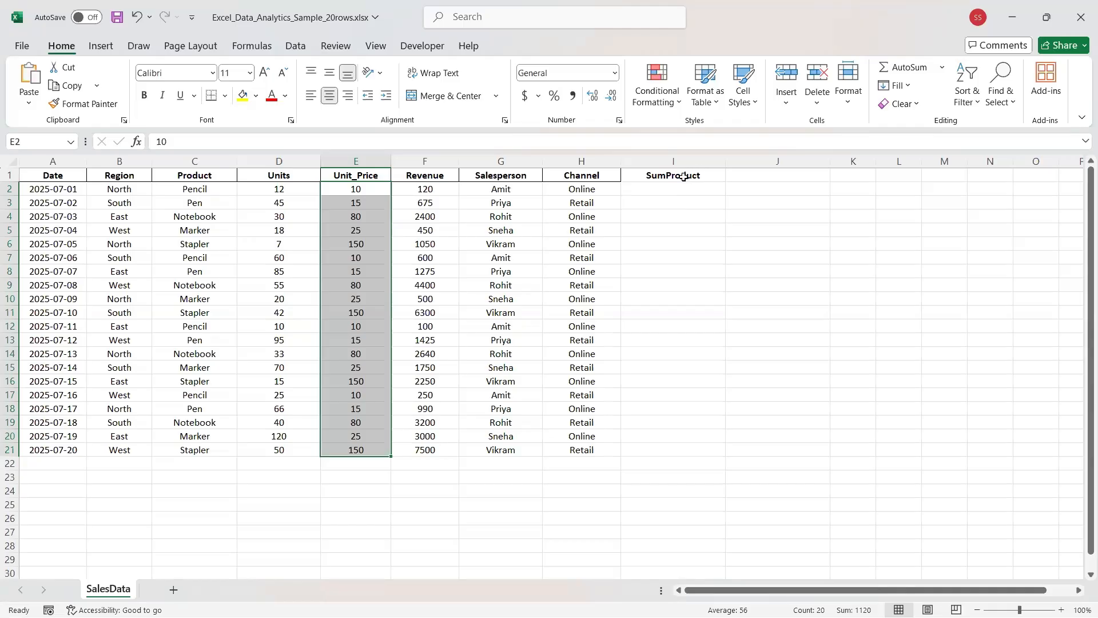
click(658, 190)
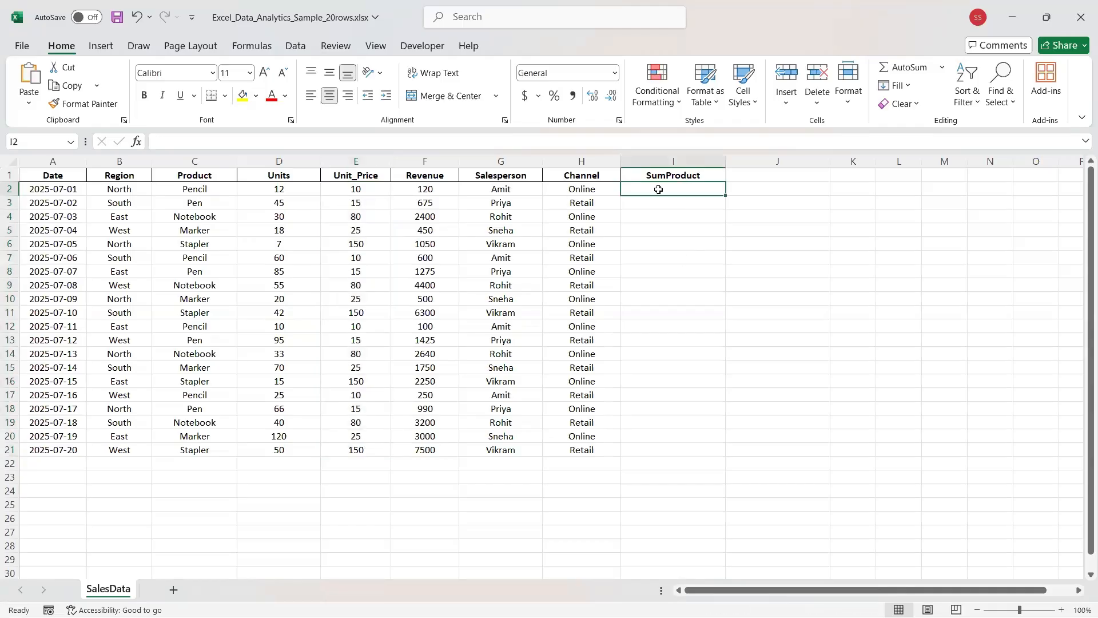
click(276, 190)
click(345, 195)
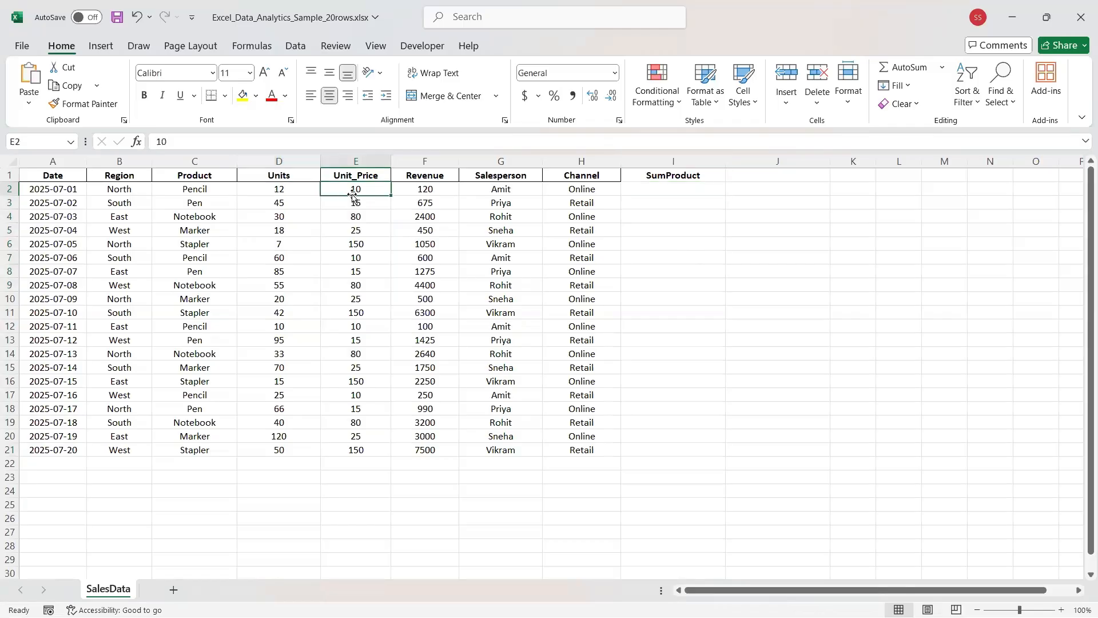
click(651, 184)
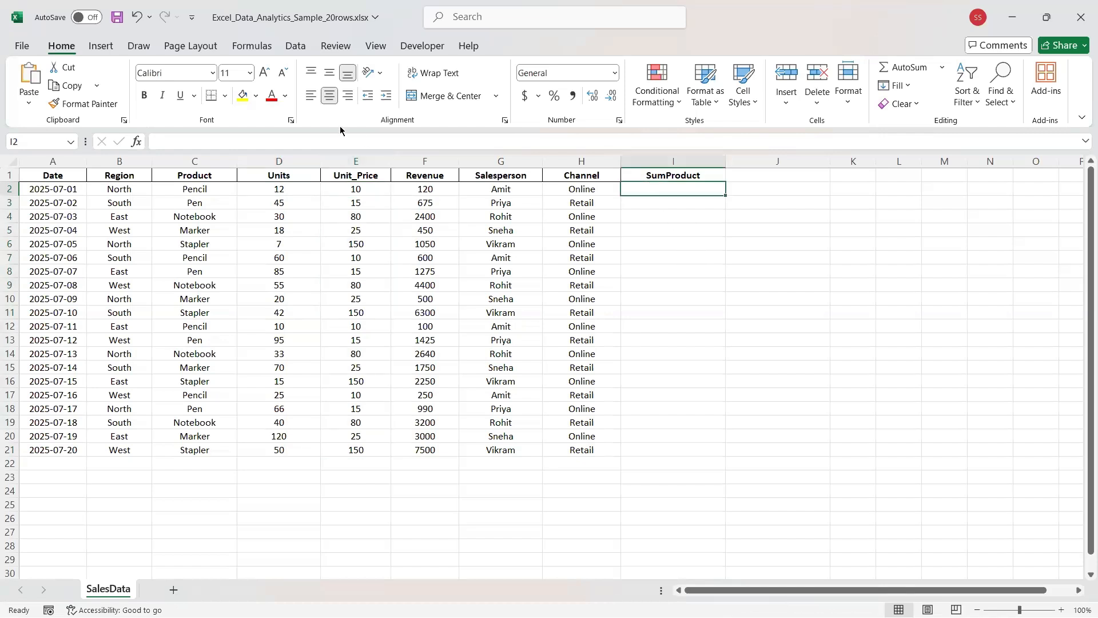
Enter =D2*E2 in I2, multiplying Units by Unit_Price to get 120.
click(353, 147)
text(+)
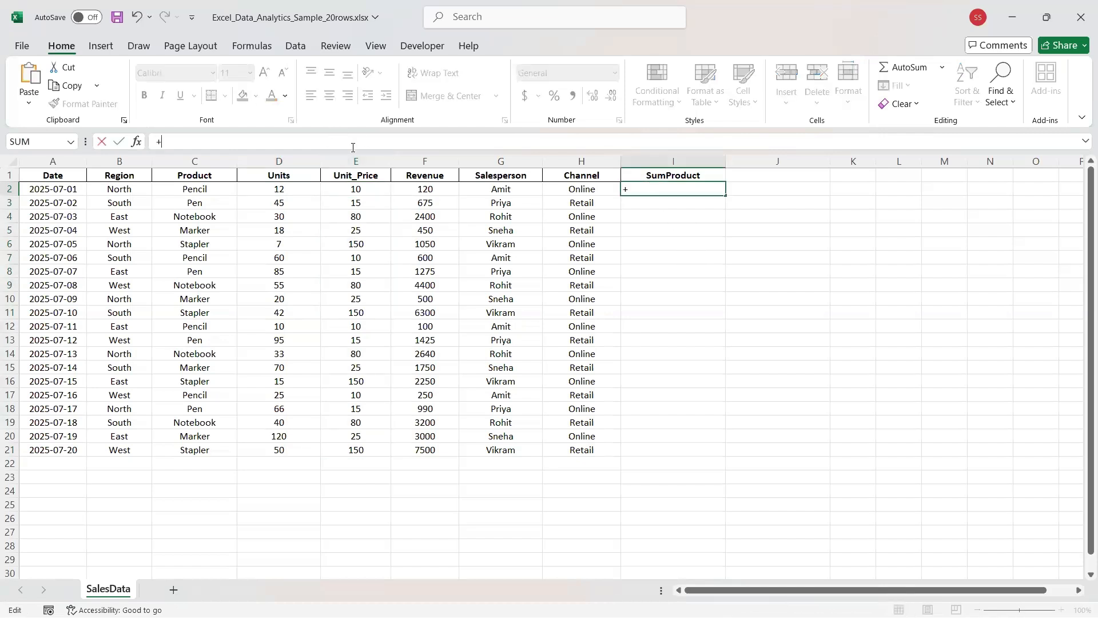
key(BackSpace)
text(=)
click(270, 191)
click(271, 190)
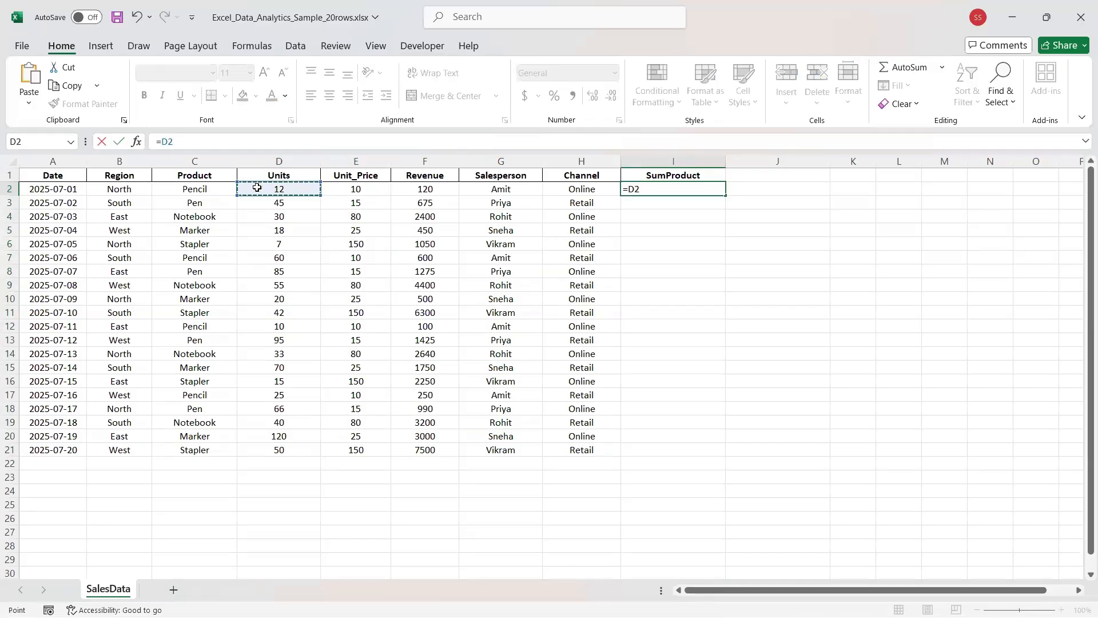
text(*)
click(339, 188)
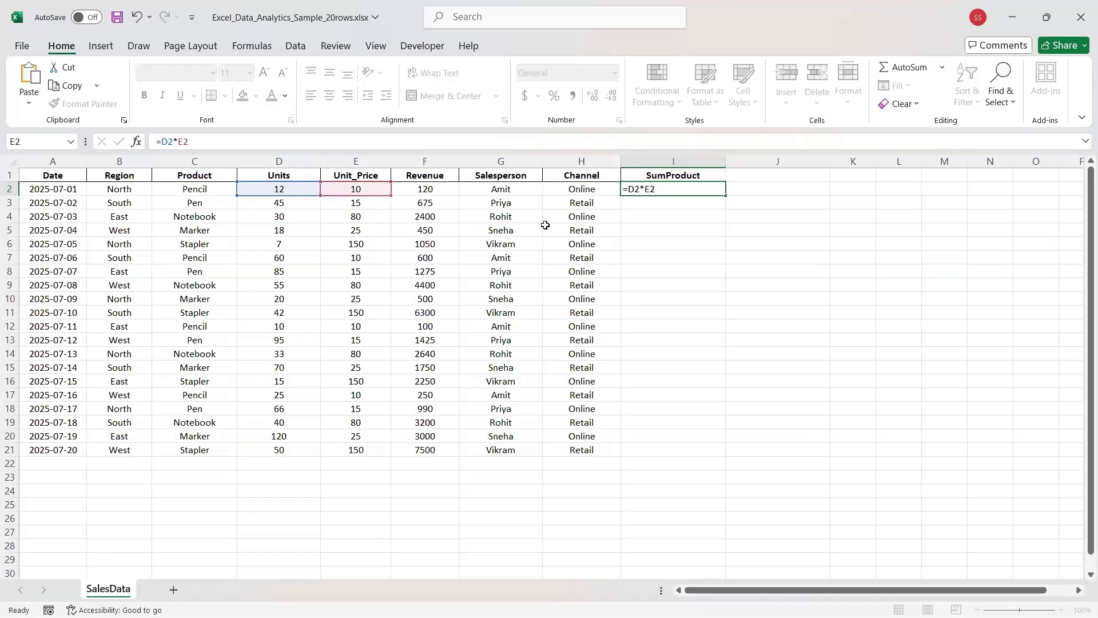
key(Return)
click(653, 191)
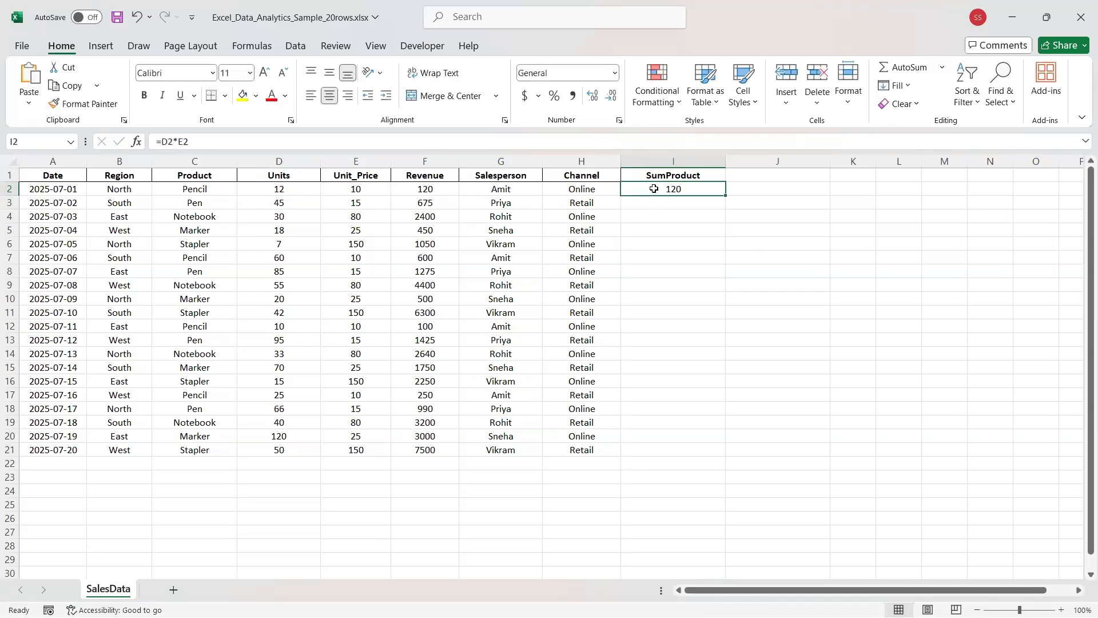
Copy the =D2*E2 formula down column I through row 21, with results up to 7500.
double_click(725, 197)
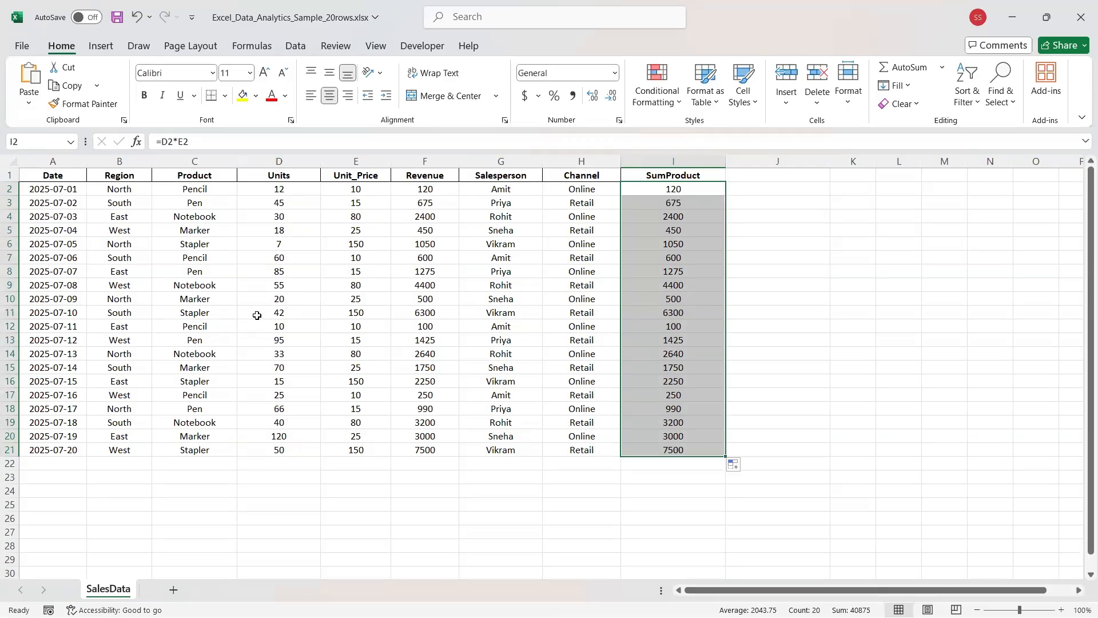
click(276, 466)
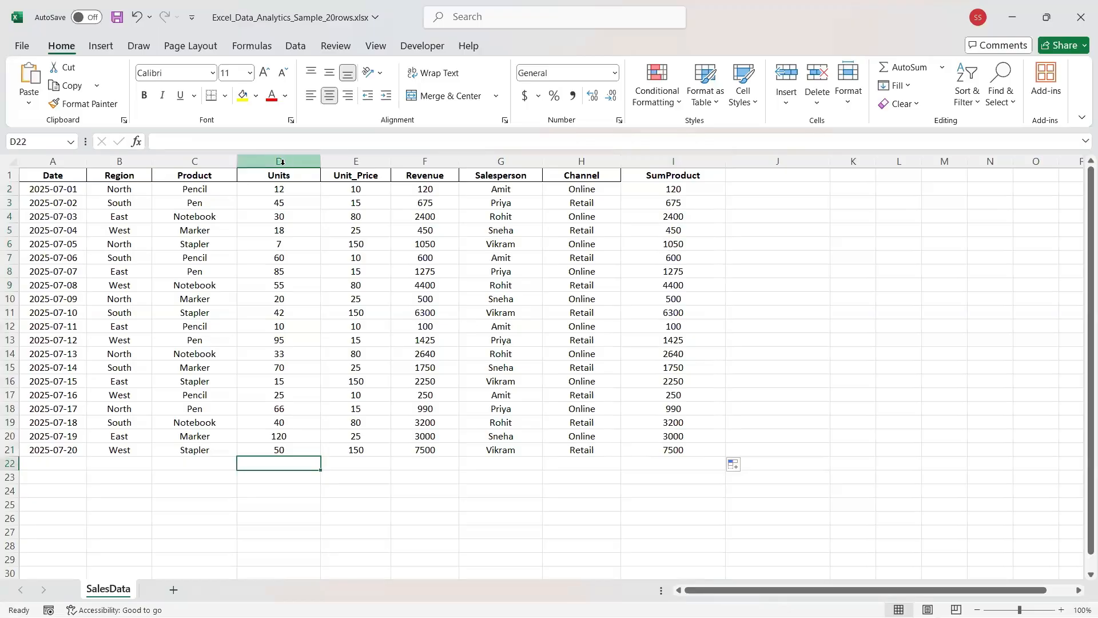
click(282, 162)
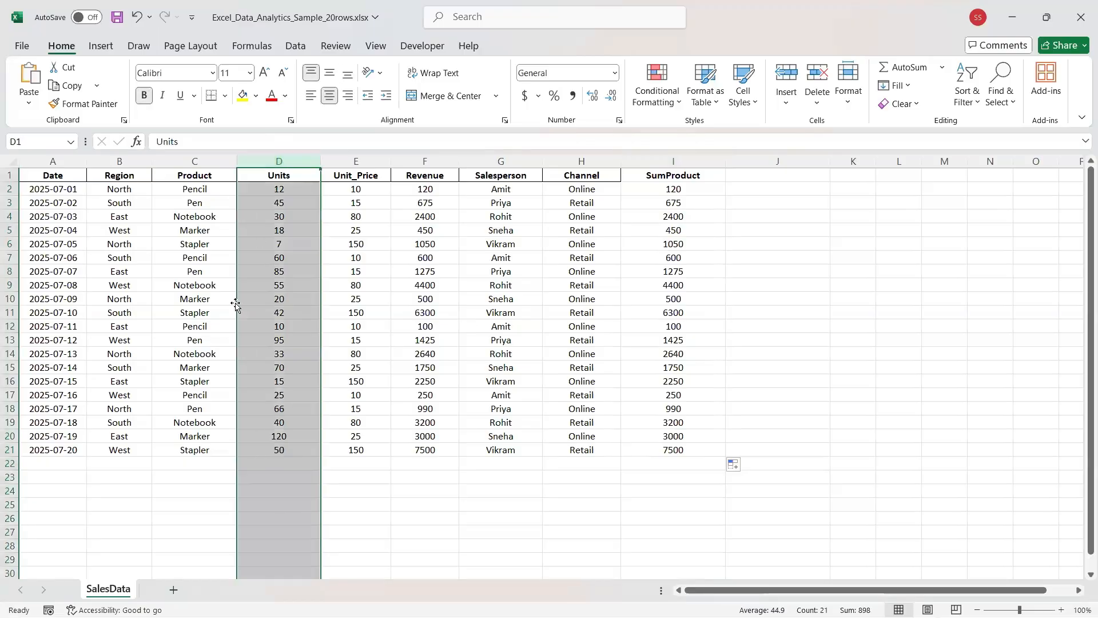
click(257, 464)
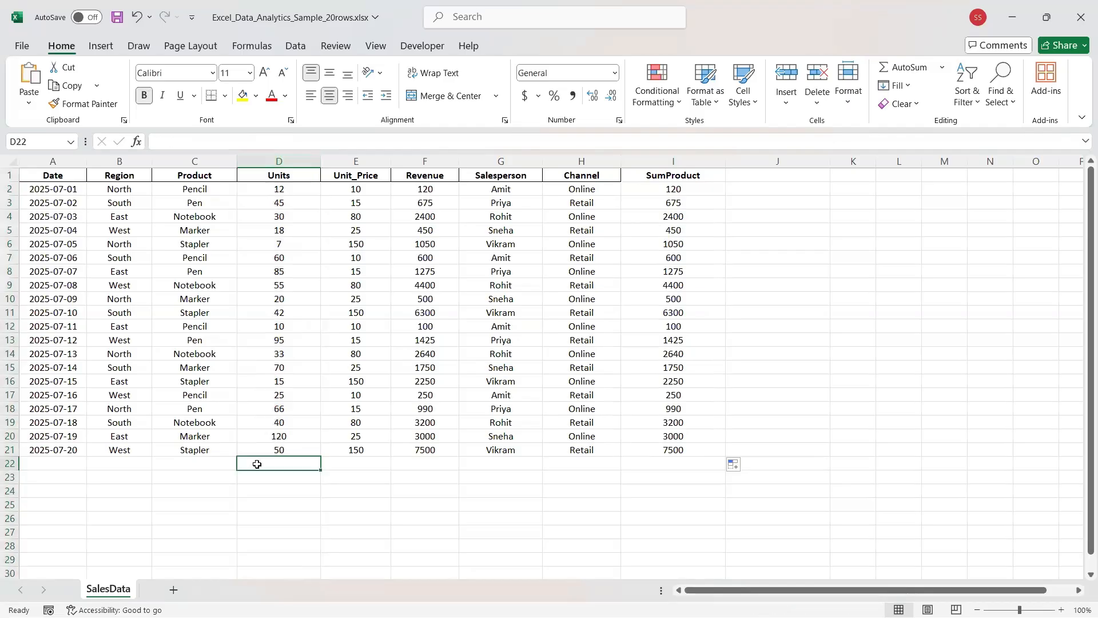
click(353, 158)
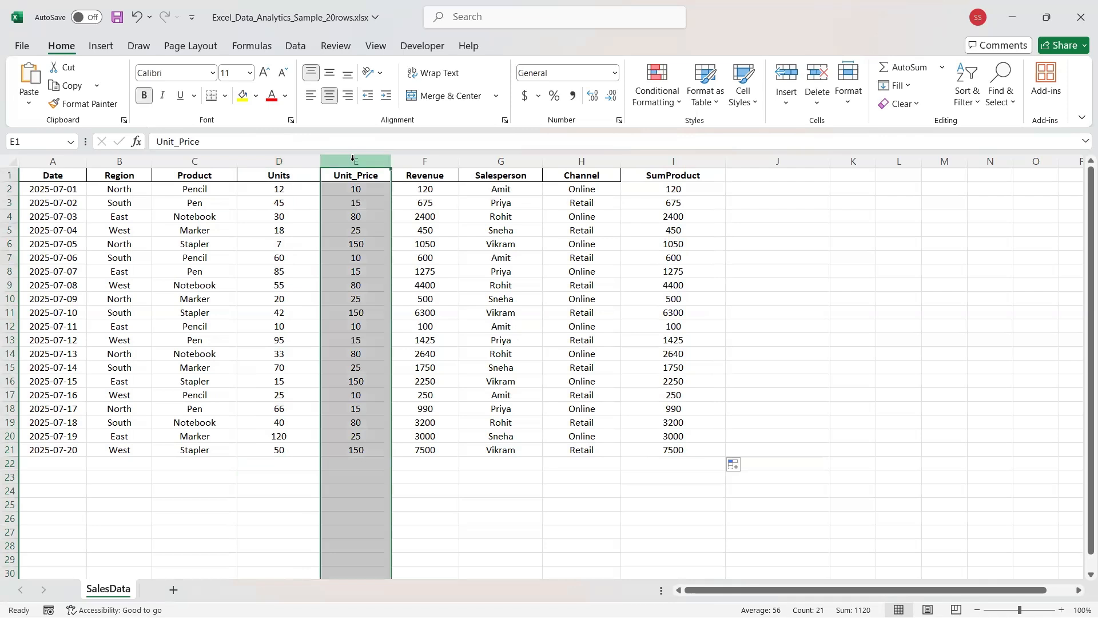
click(668, 165)
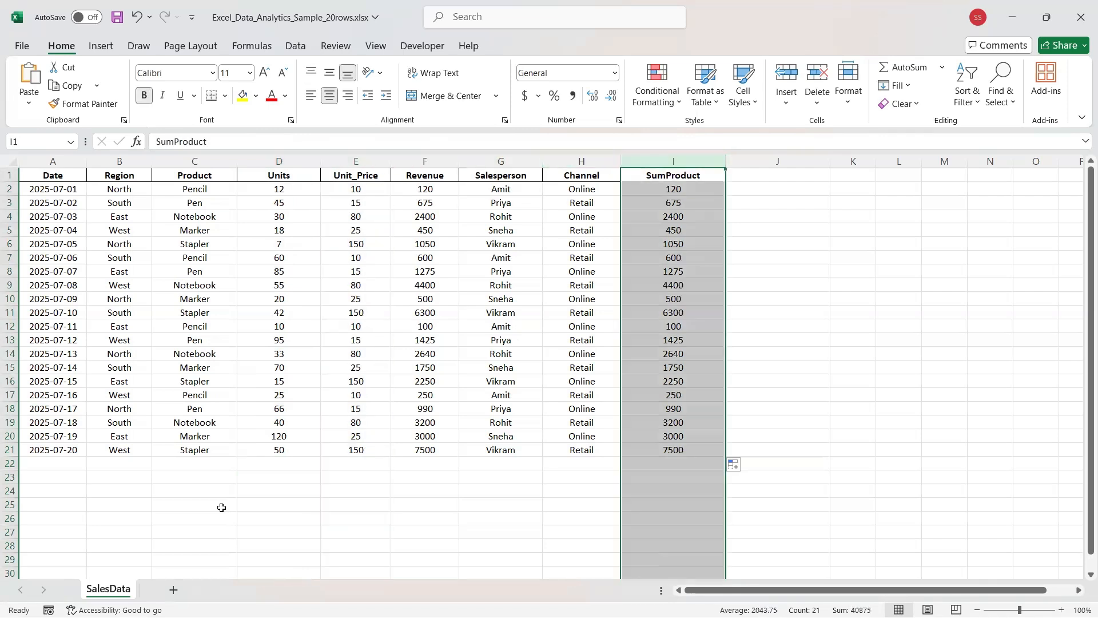
click(187, 466)
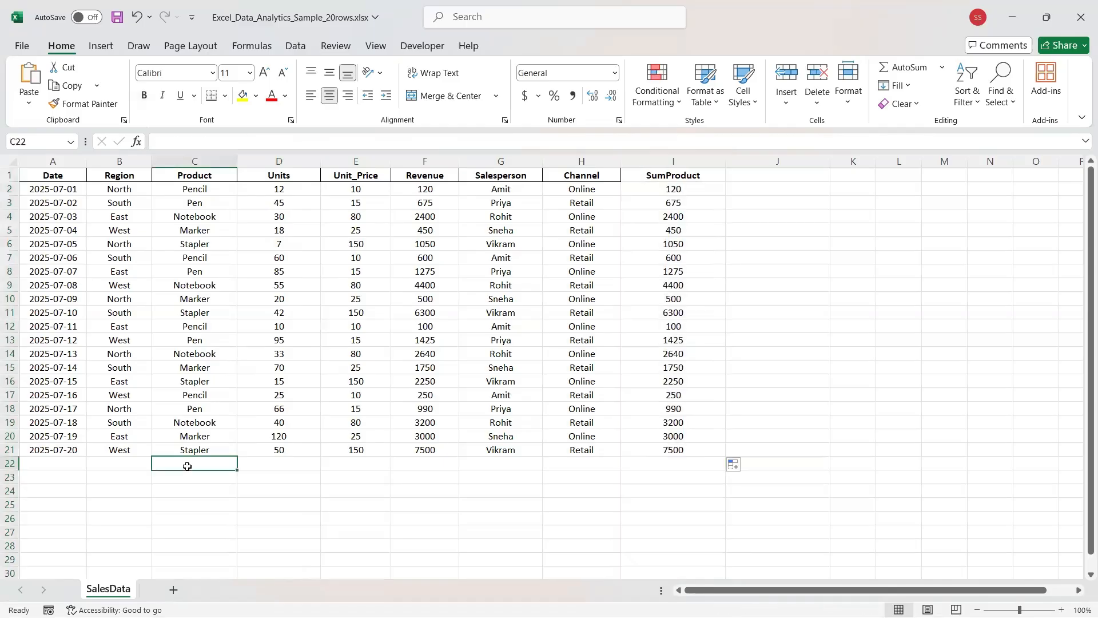
click(182, 142)
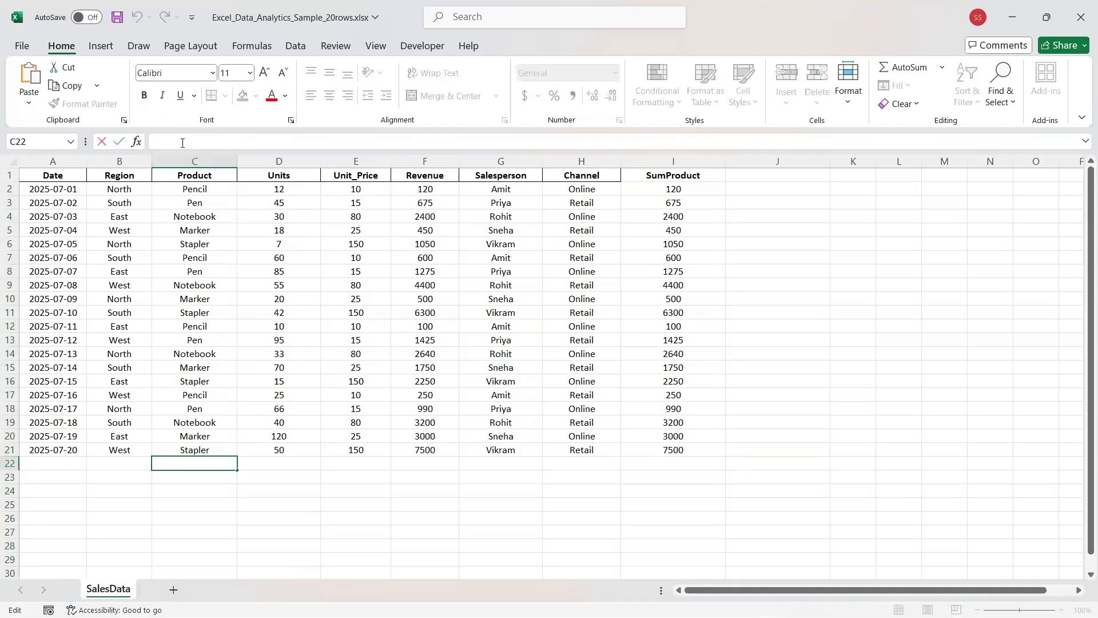
click(276, 464)
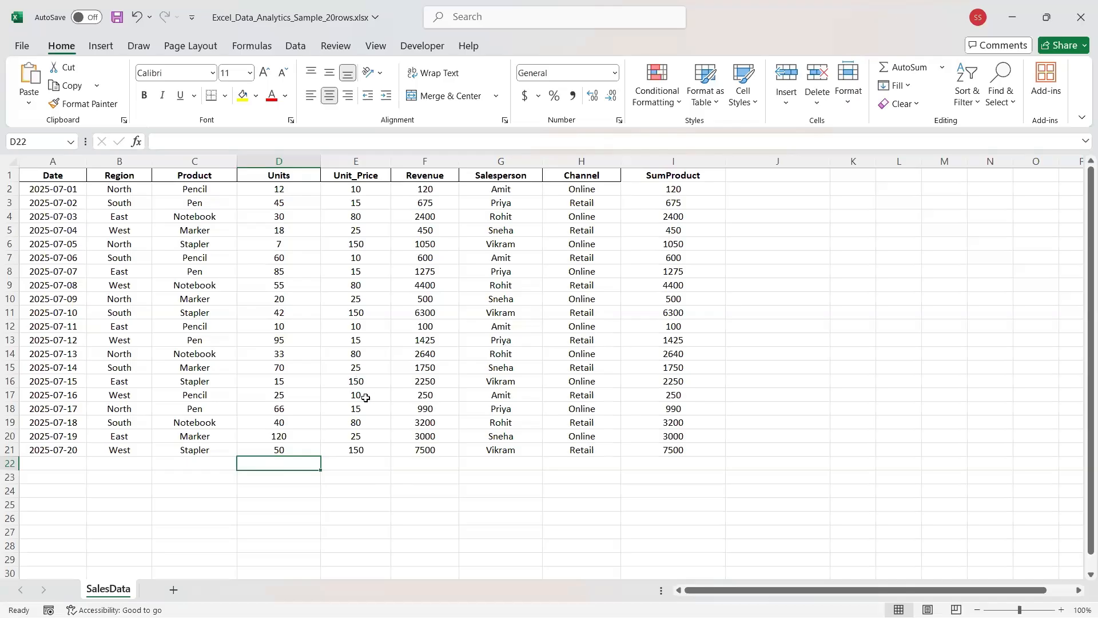
click(403, 161)
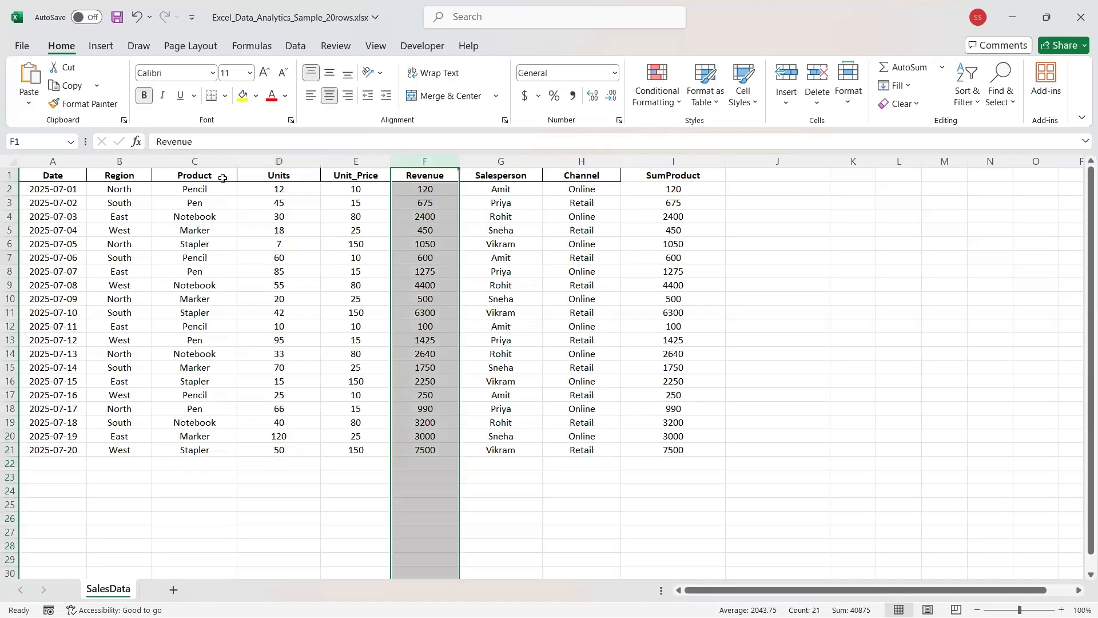
click(425, 192)
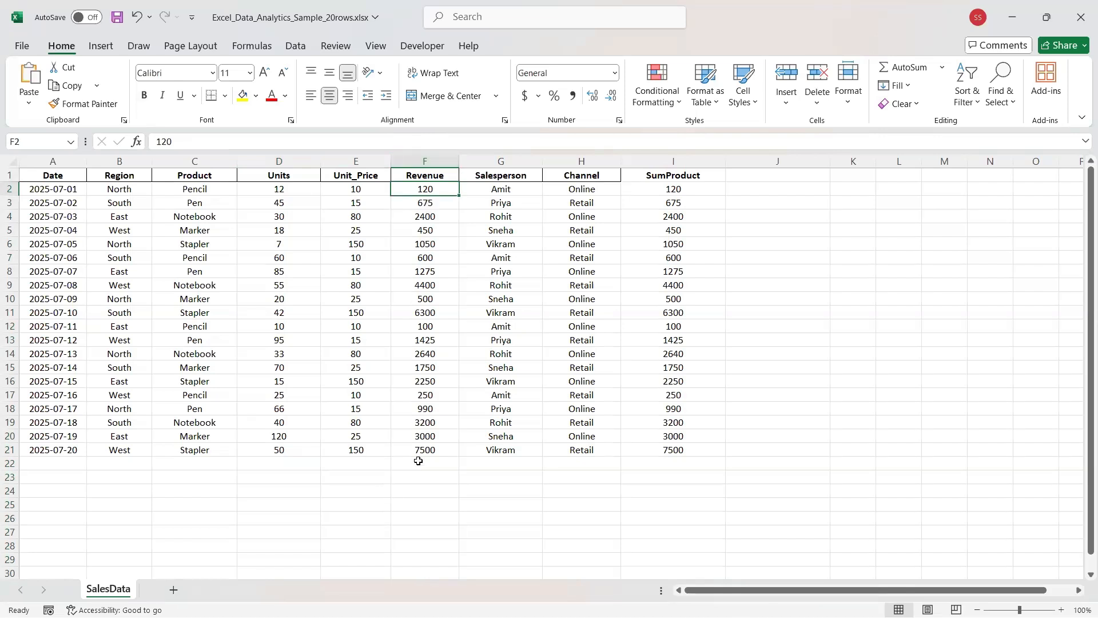
click(265, 467)
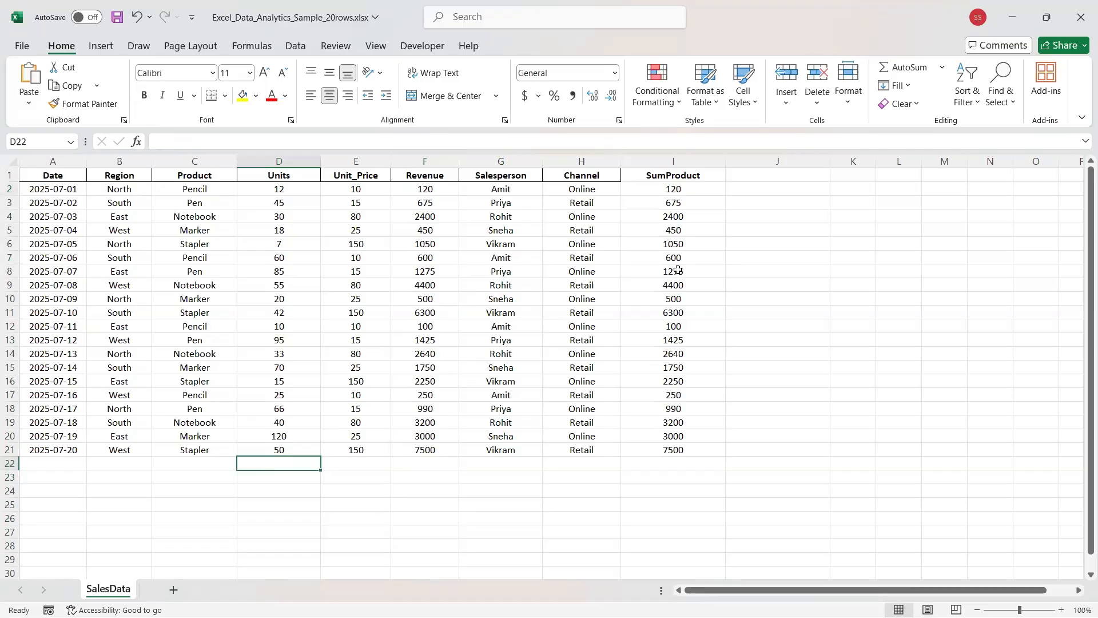
click(756, 191)
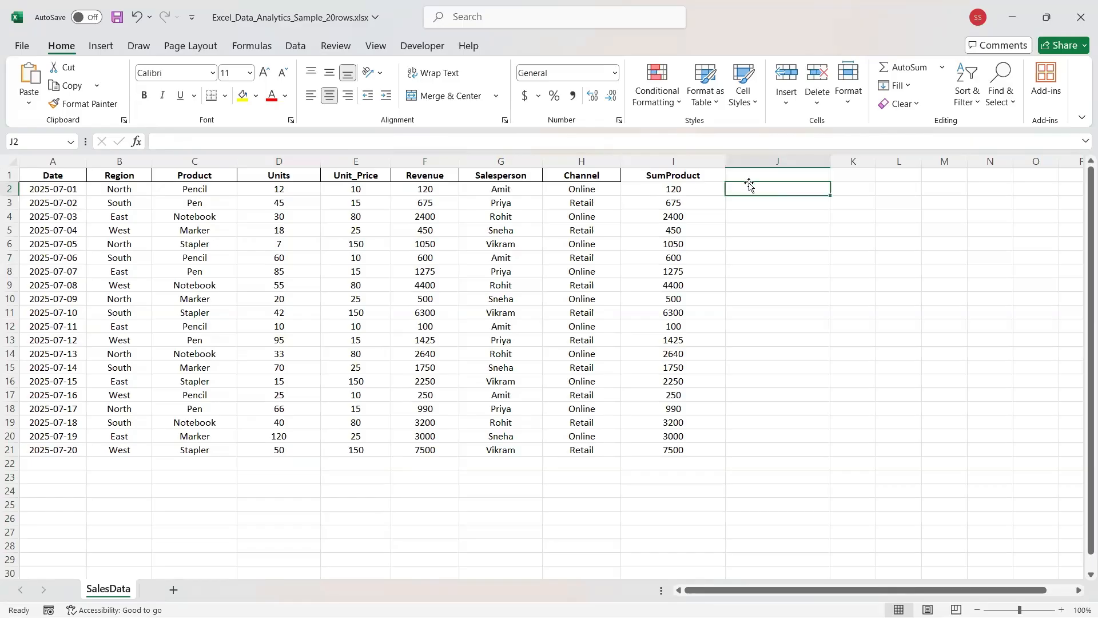
drag(674, 326, 673, 395)
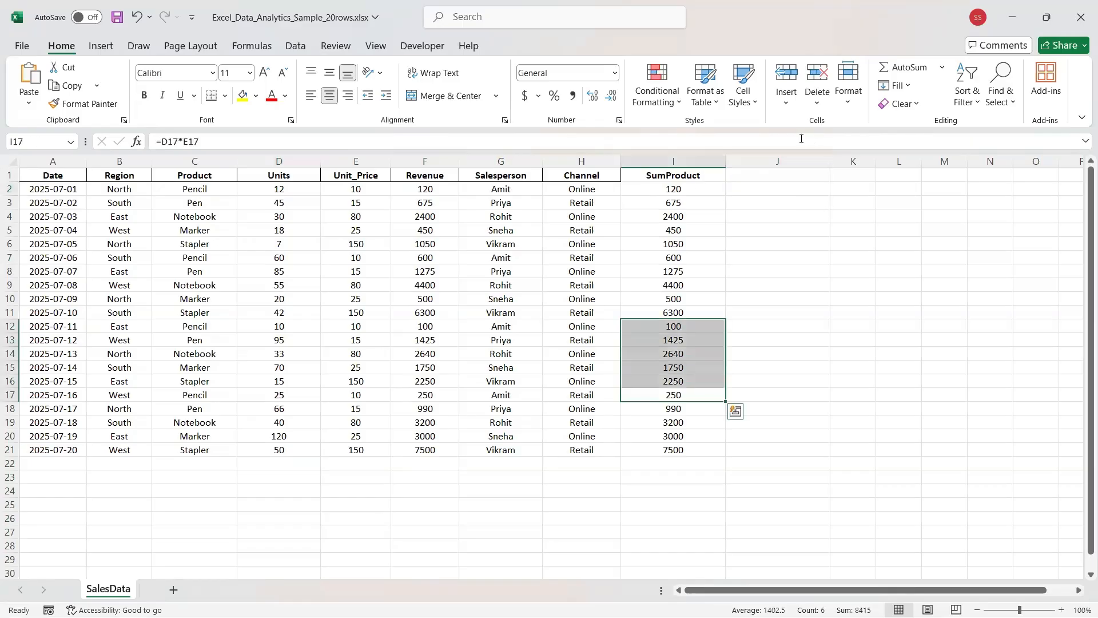
click(767, 172)
text(TOtasl)
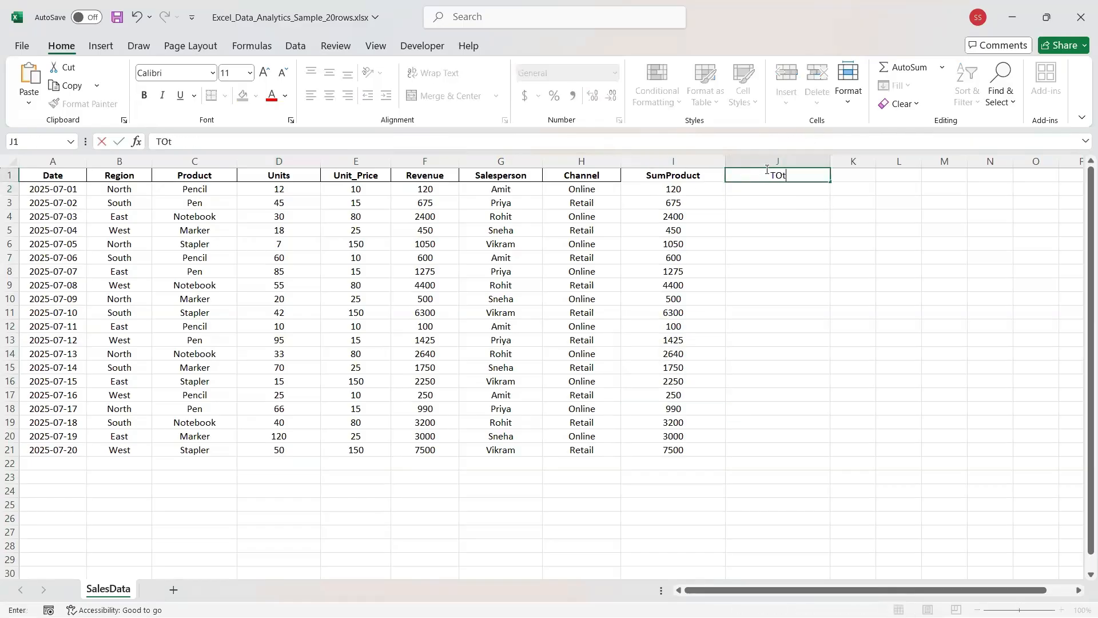
key(BackSpace)
key(BackSpace)
key(BackSpace)
key(BackSpace)
key(BackSpace)
text(otal Revenue)
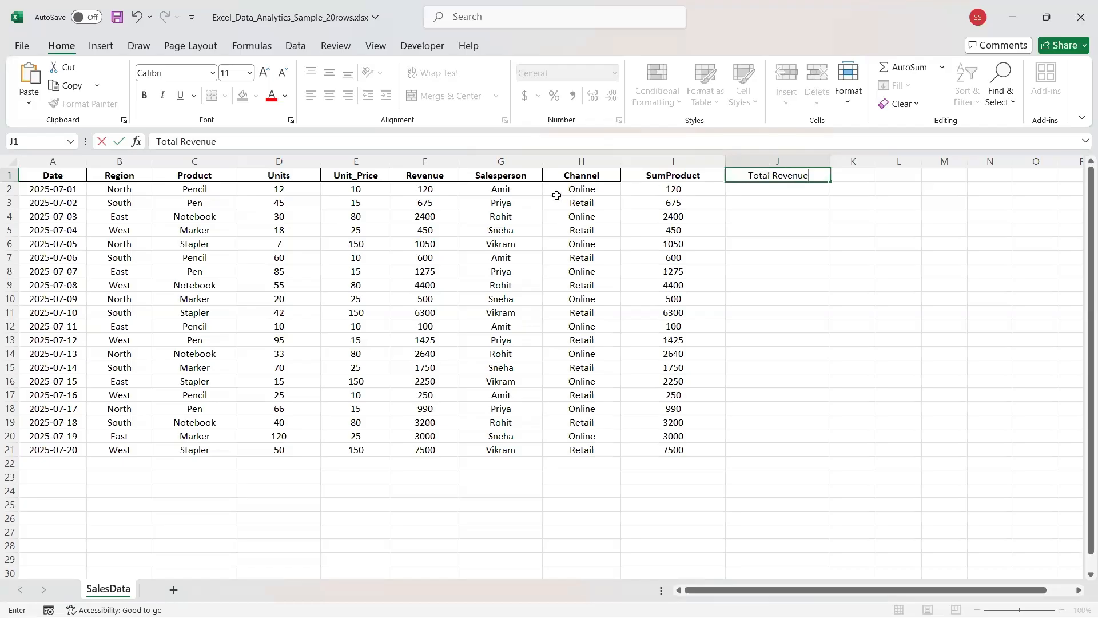
click(762, 190)
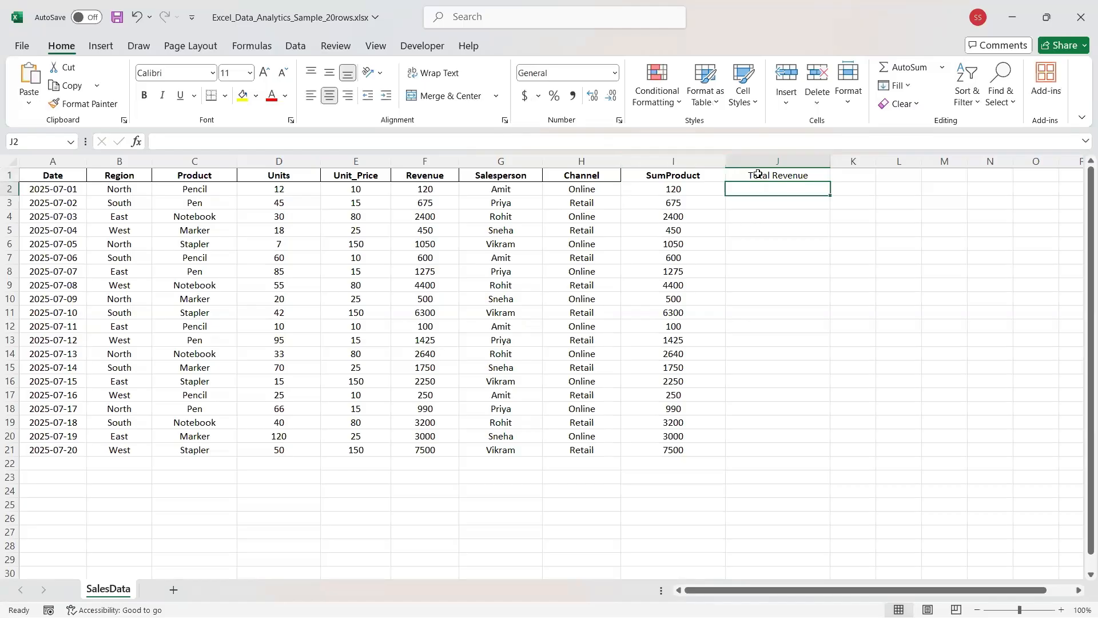
click(758, 174)
key(Delete)
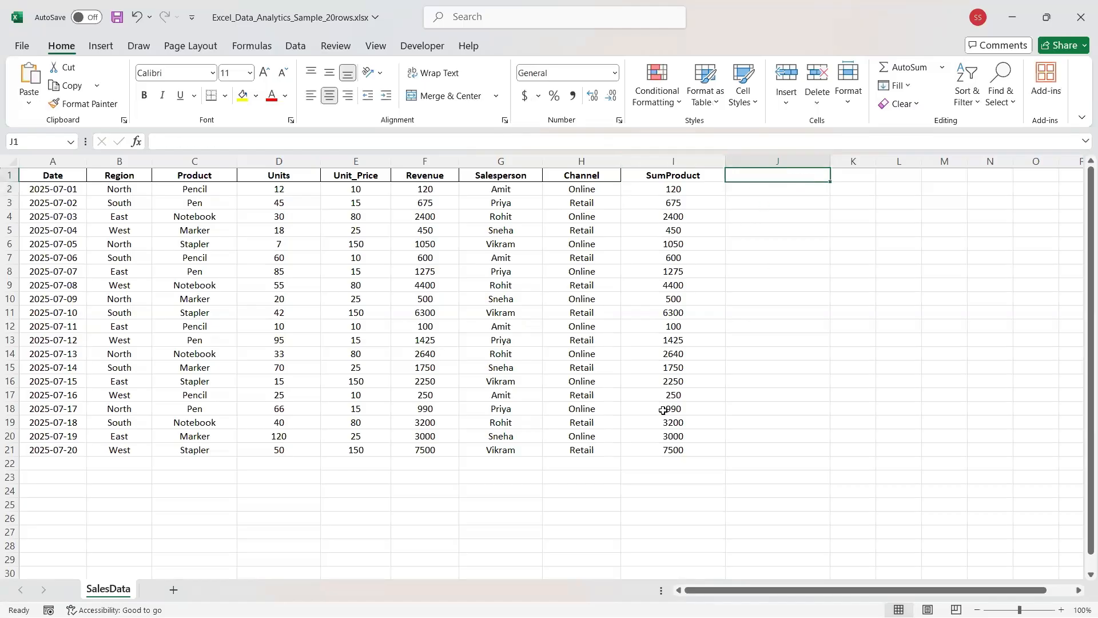
Type the label 'Total Revenue' into cell C26 under the table.
click(175, 516)
text(TOta)
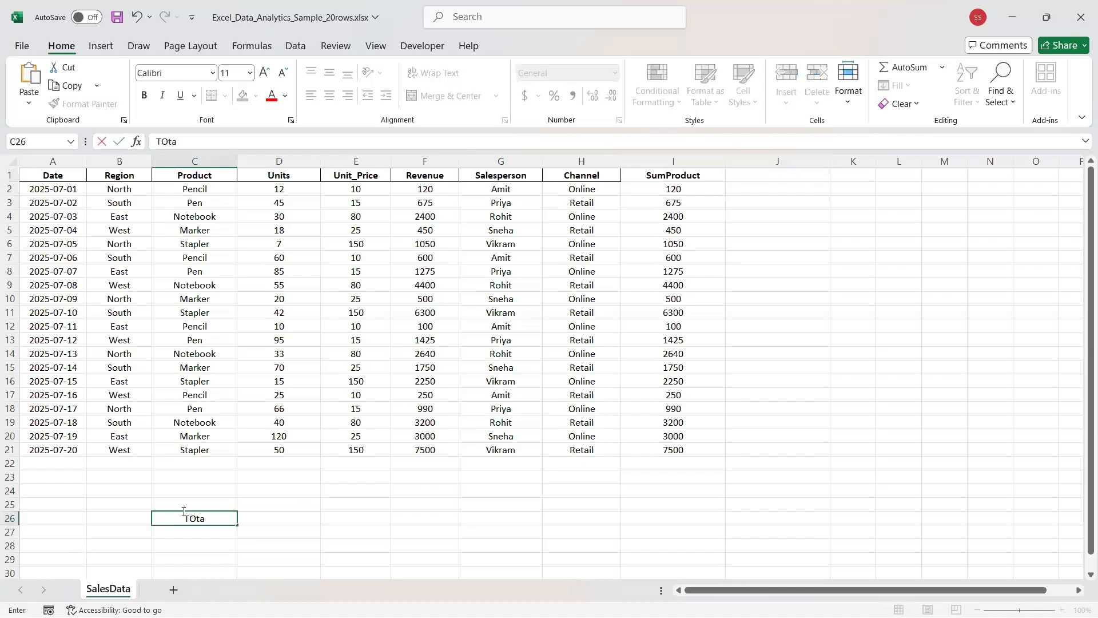
key(BackSpace)
key(BackSpace)
key(BackSpace)
text(ort)
key(BackSpace)
key(BackSpace)
text(tal Revenue)
click(189, 537)
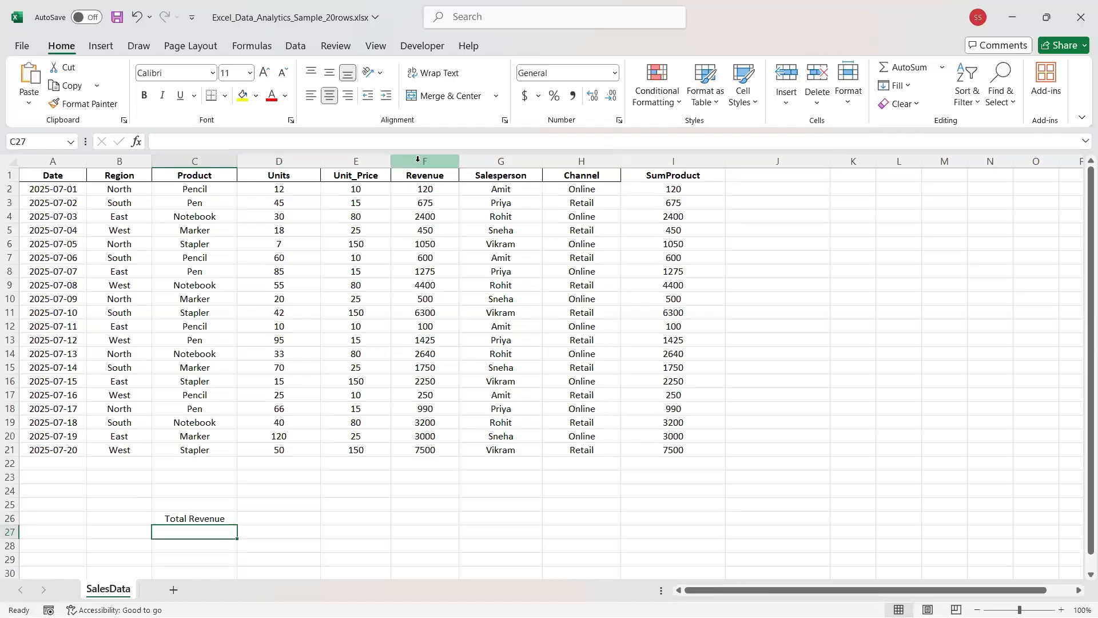
click(451, 162)
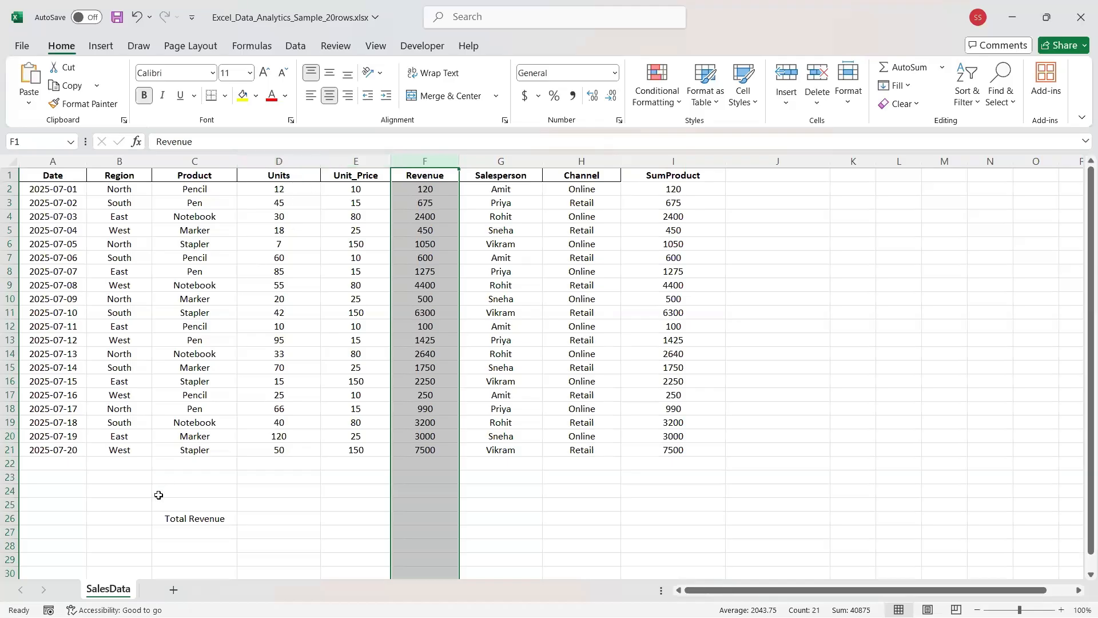
click(170, 529)
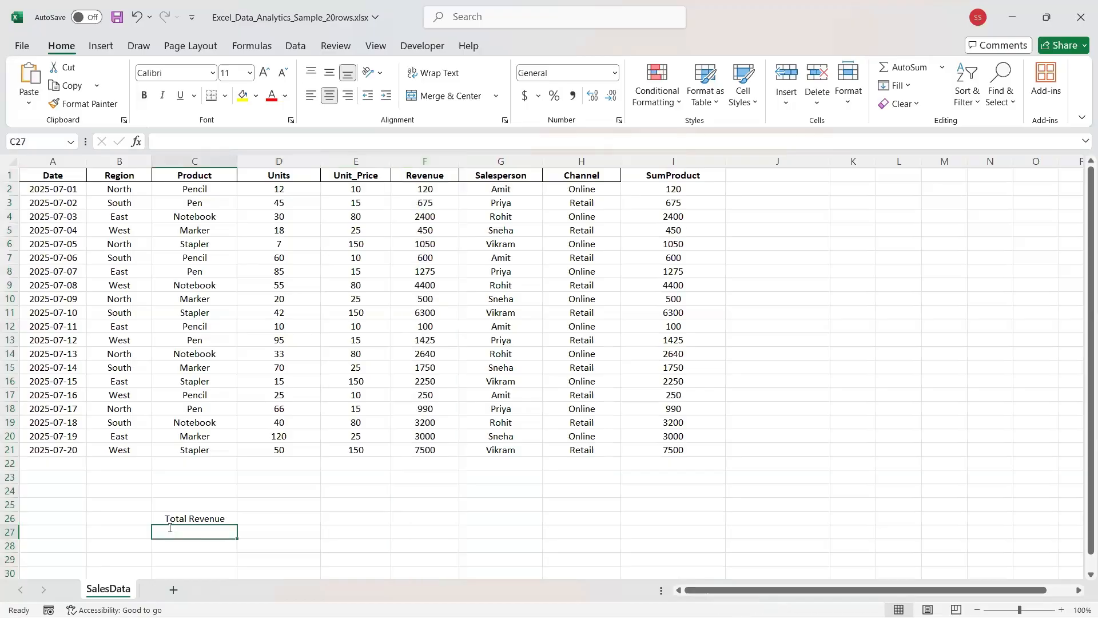
Enter an unfinished =SUM in C27, which shows #NAME?
text(=)
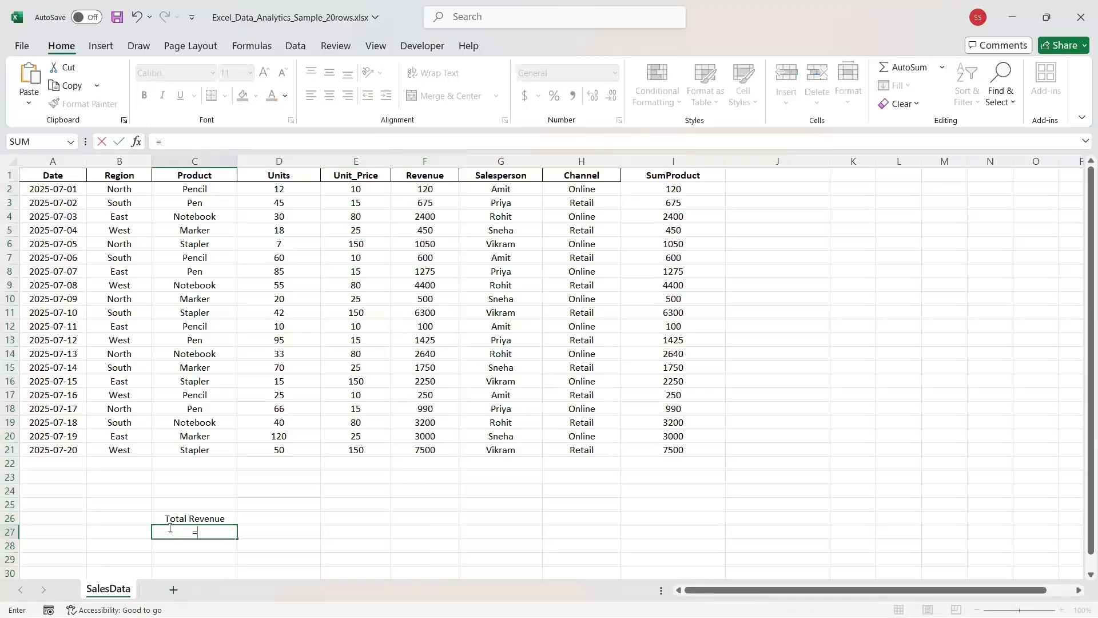
text(SUM)
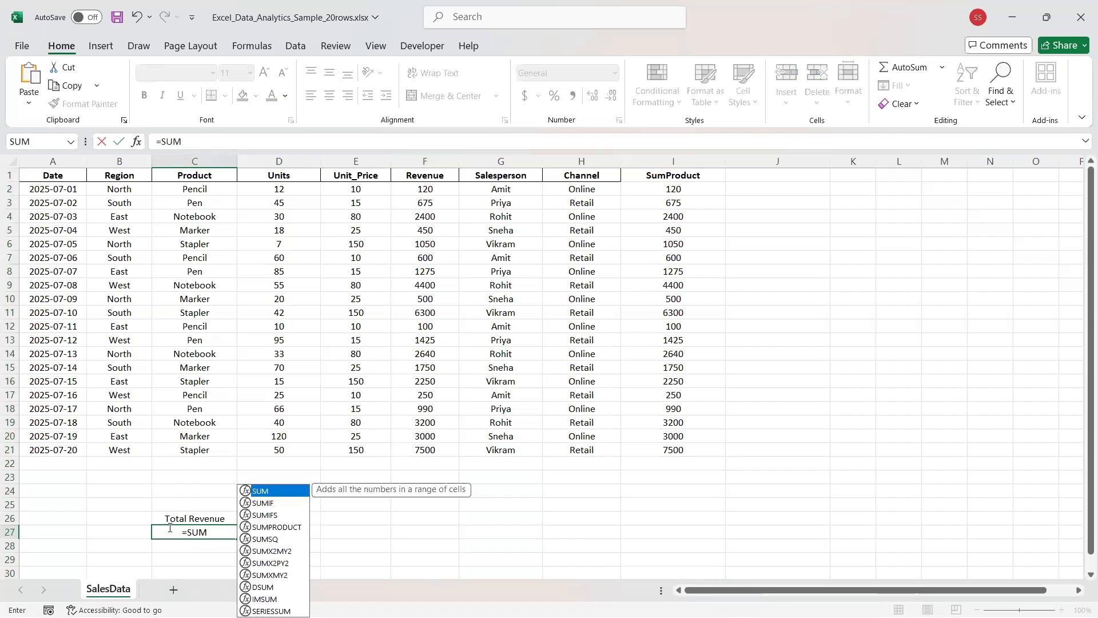
key(shift+Down)
key(shift+Down)
key(shift+Up)
key(shift+Up)
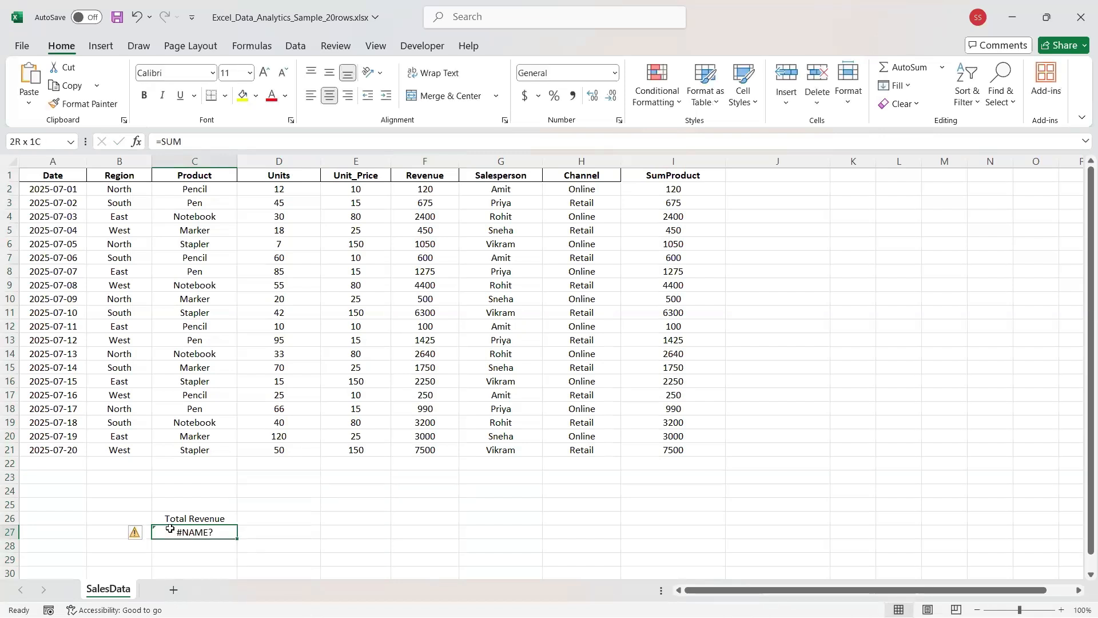
click(191, 143)
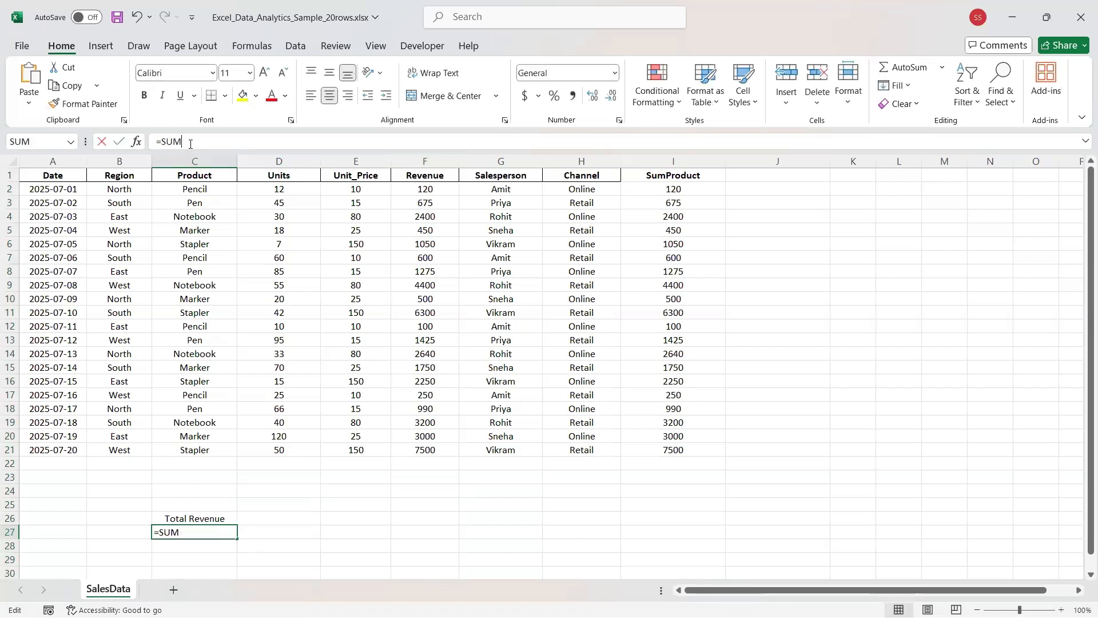
key(Return)
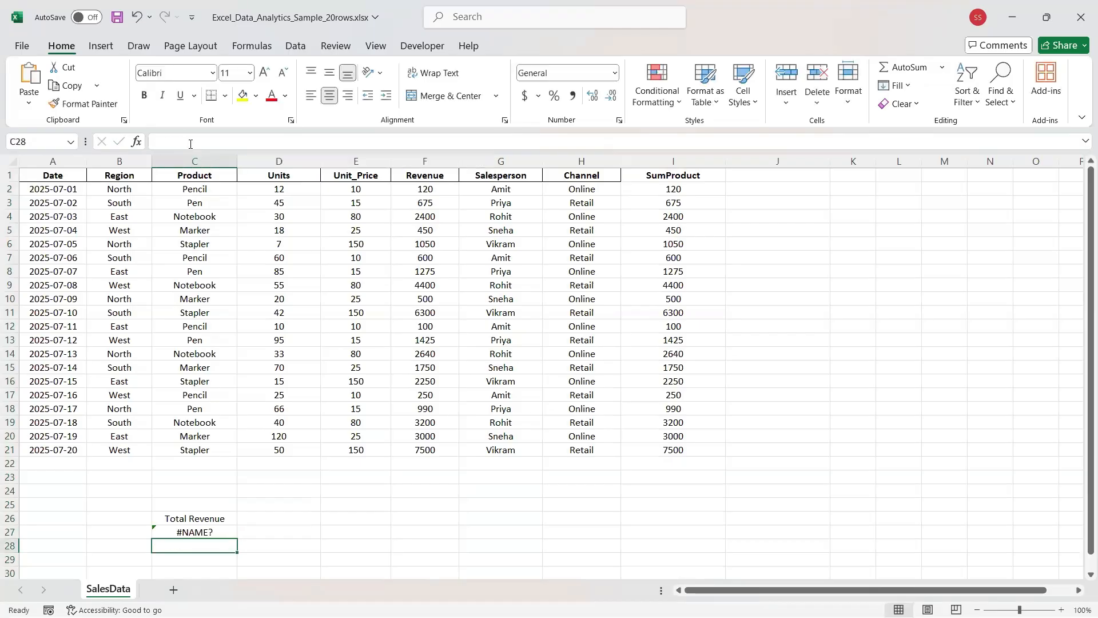
Enter =SUMPRODUCT(D2:D21) in C28, totalling the Units to 898.
click(192, 145)
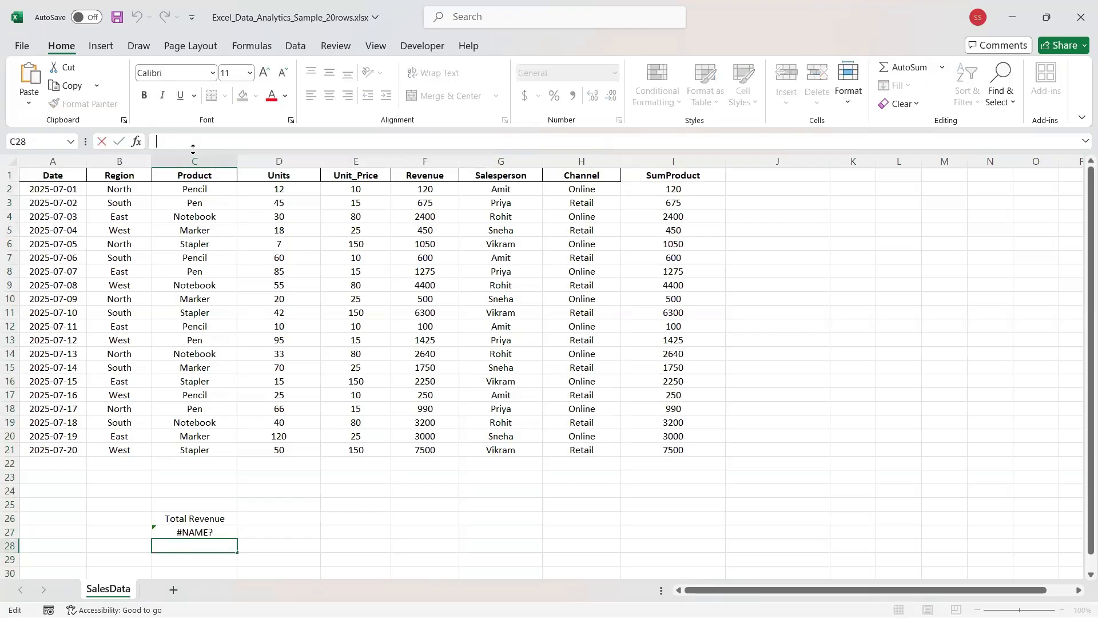
text(=SUMPR)
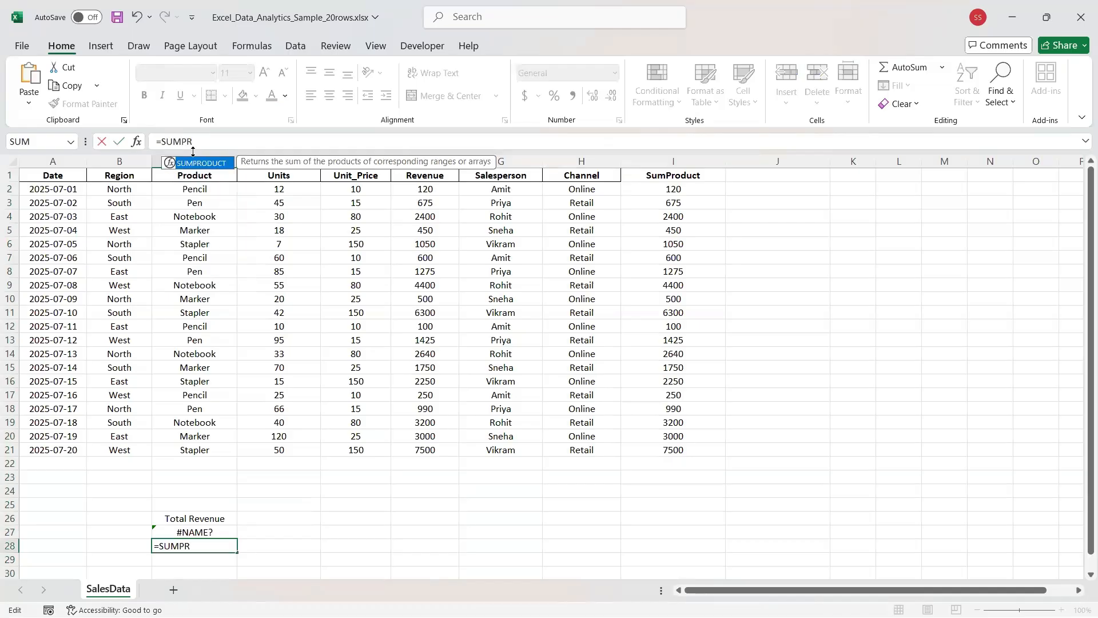
text(ODUCT())
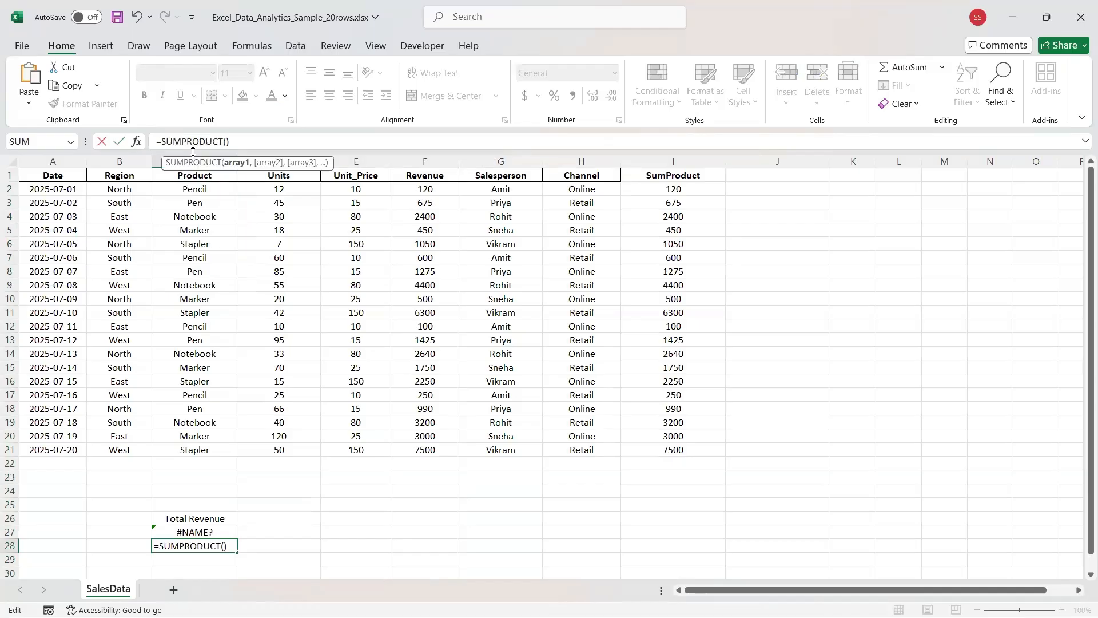
click(271, 177)
click(275, 190)
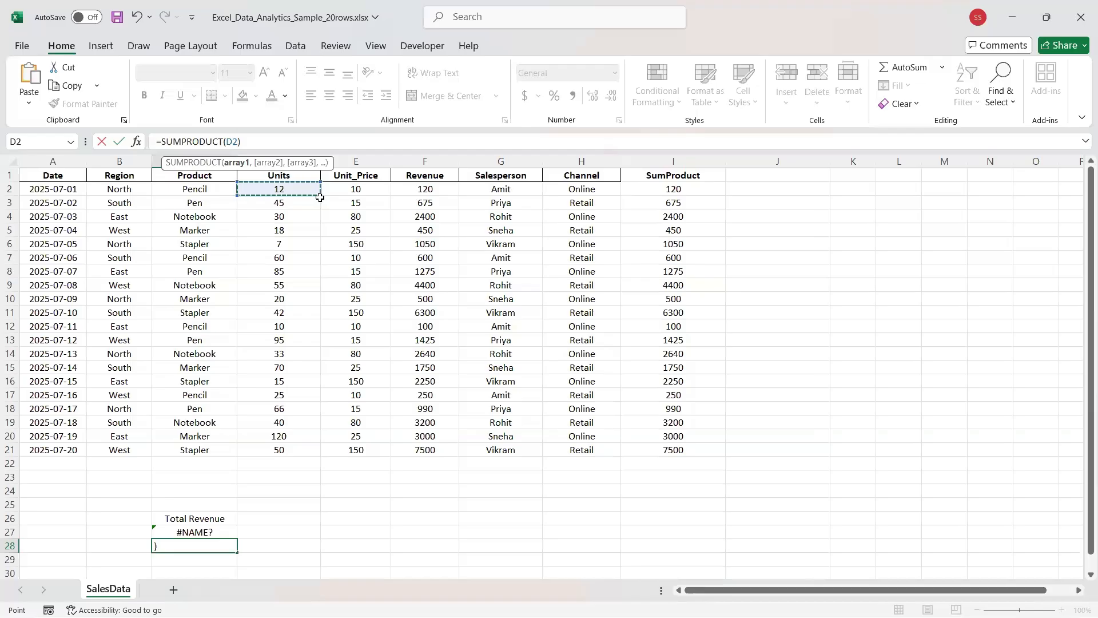
drag(316, 203, 310, 452)
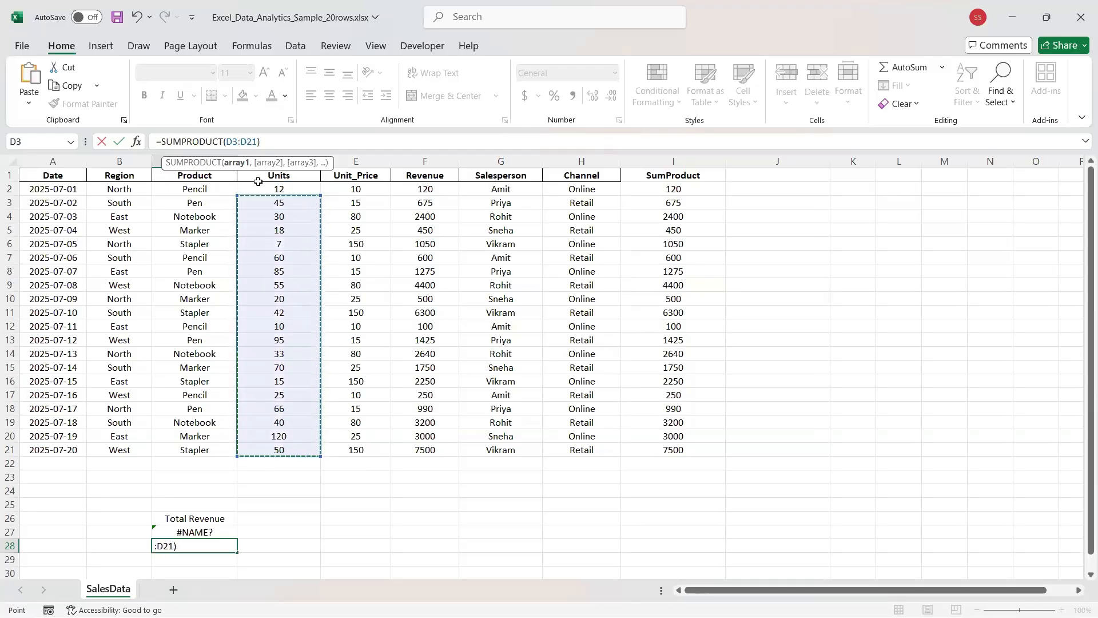
click(303, 190)
drag(320, 192, 304, 458)
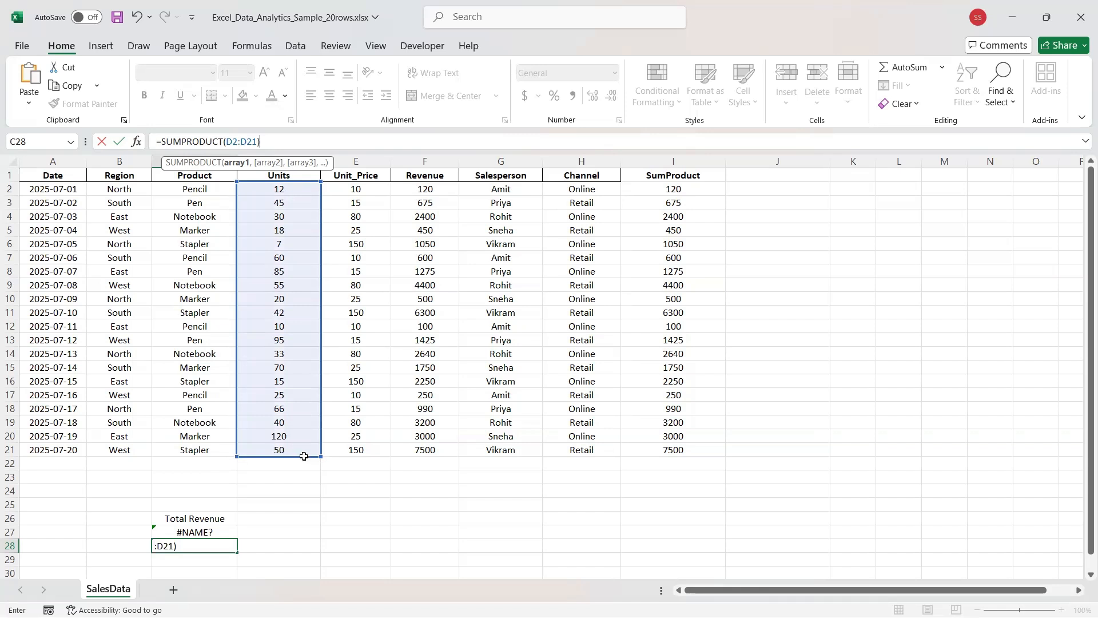
key(Left)
key(Up)
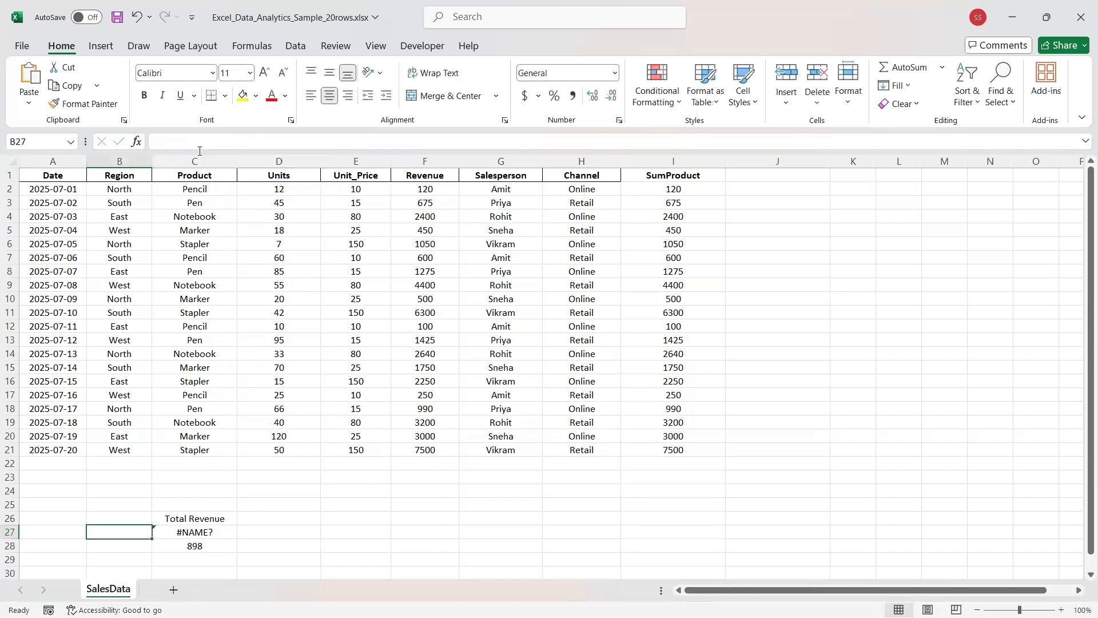
Enter =SUMPRODUCT(D2:D21,E2:E21) in B27 for a total revenue of 40875.
click(199, 146)
text(=)
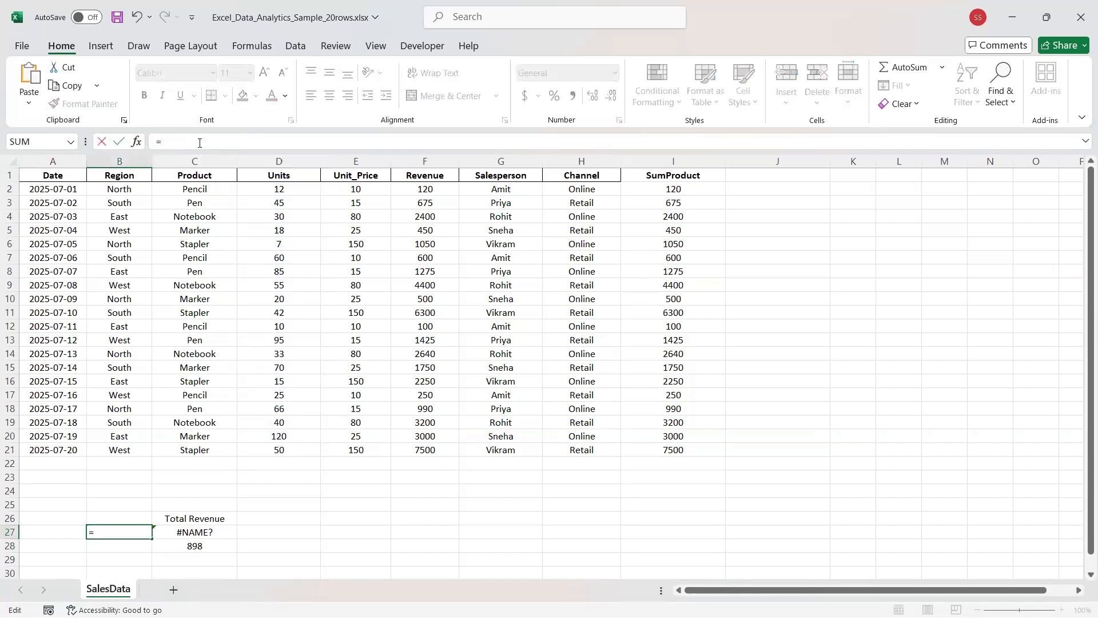
text(SUMP)
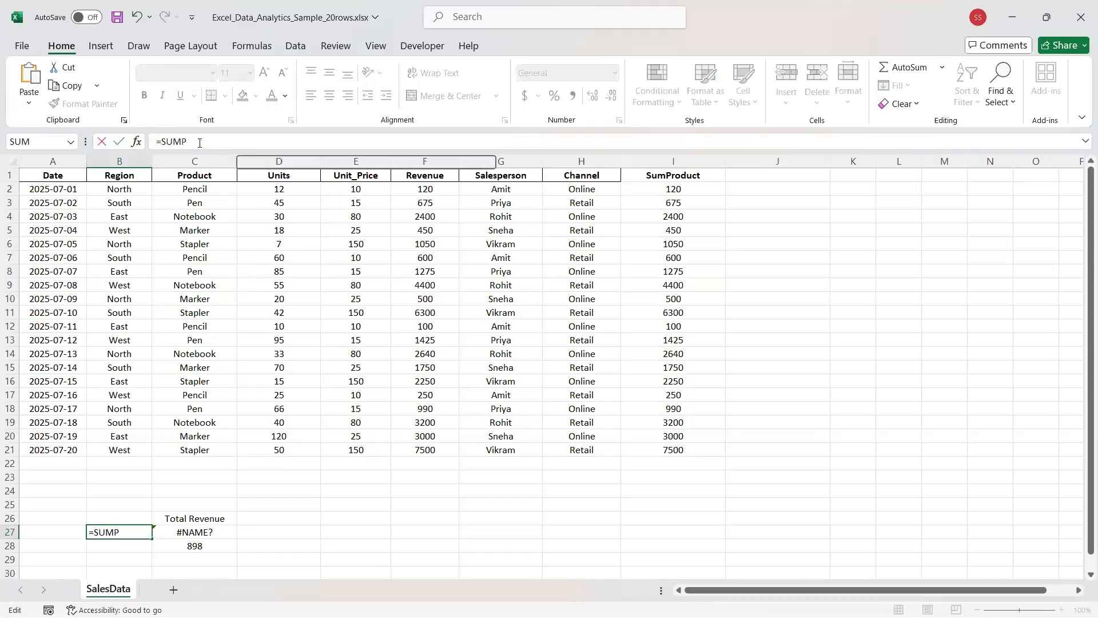
text(ROD)
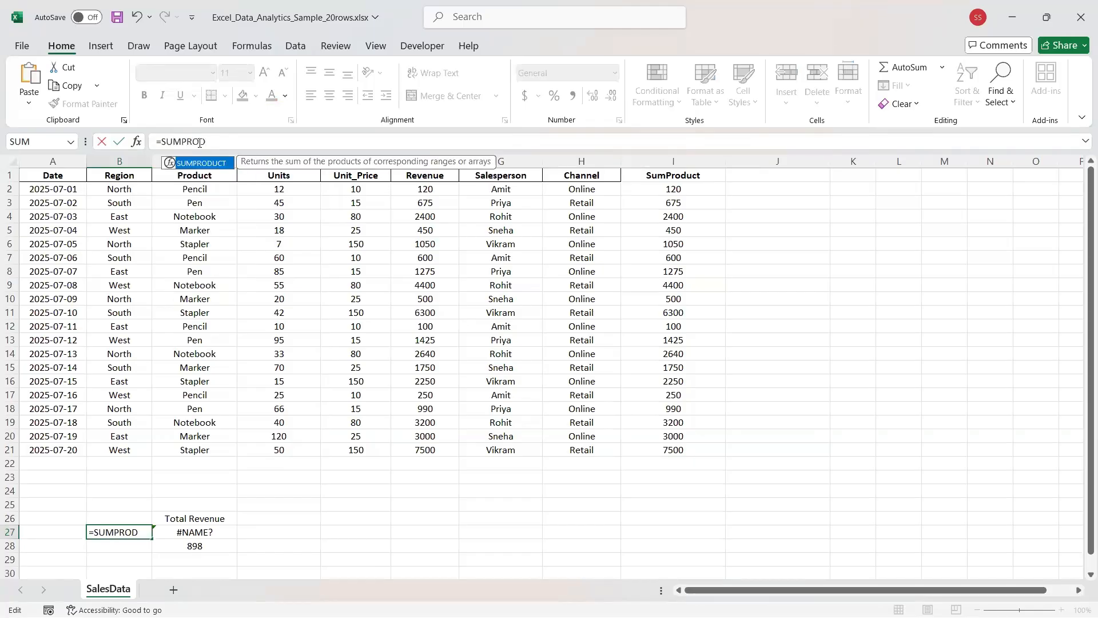
text(UCT()
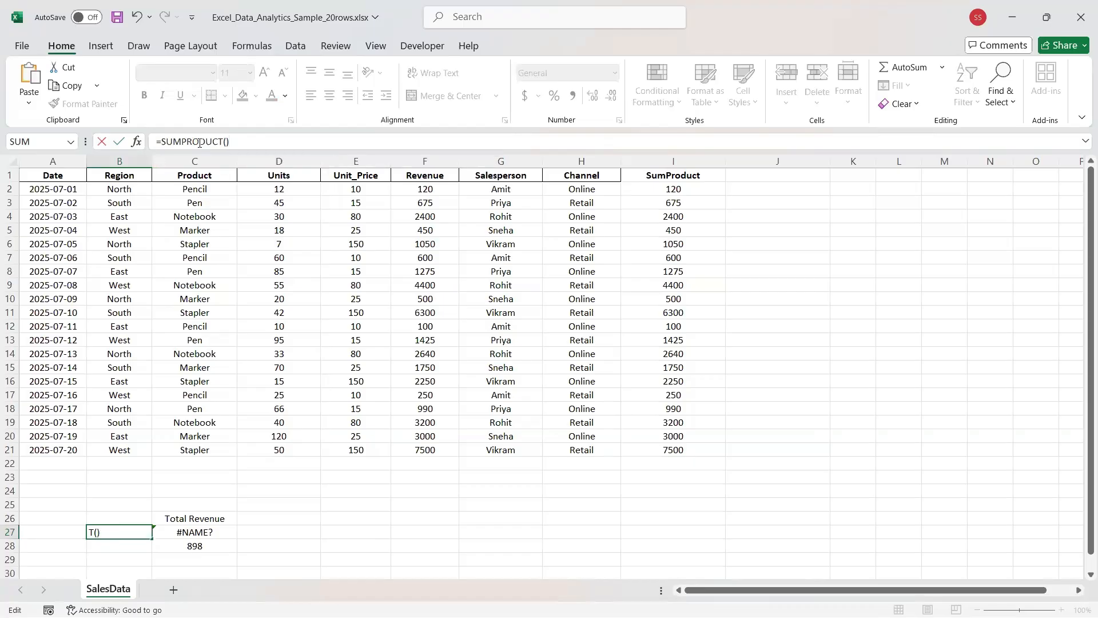
text(D2)
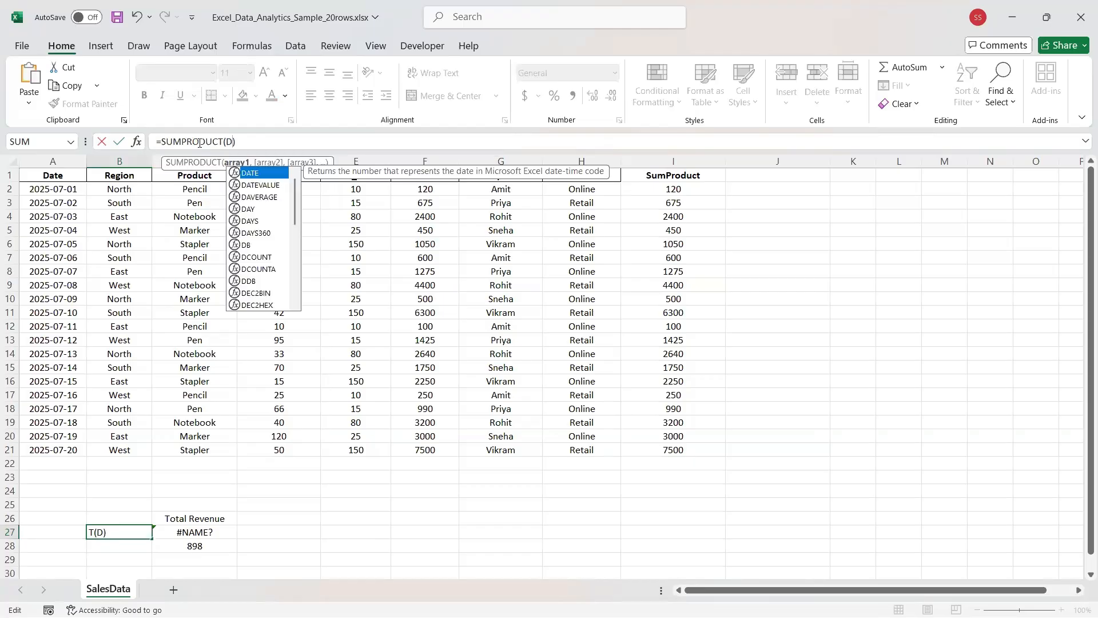
text(:)
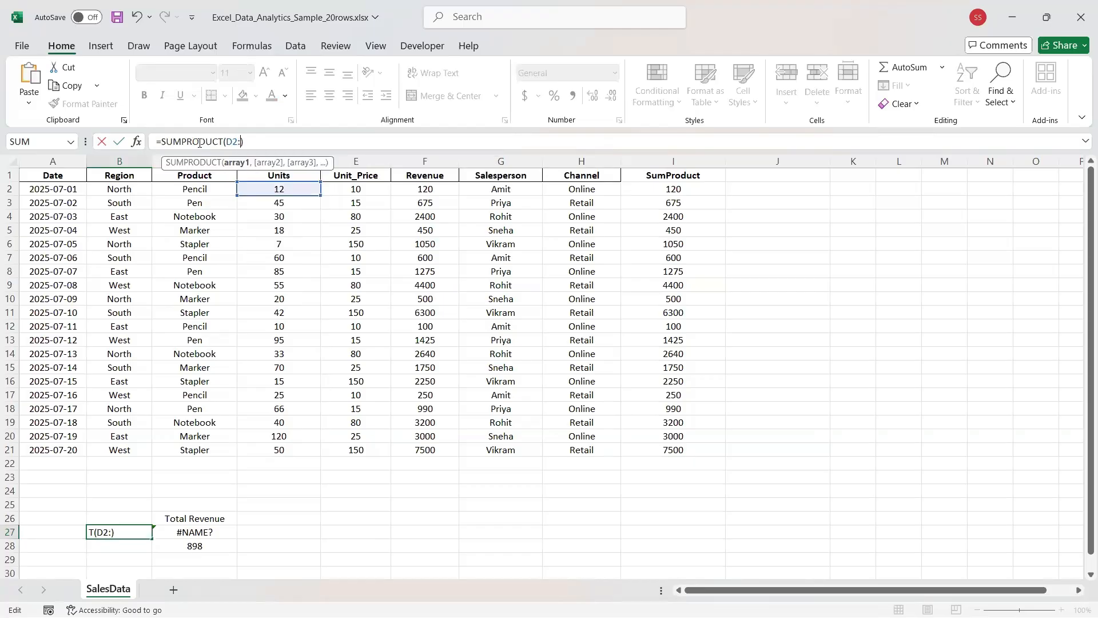
text(D1)
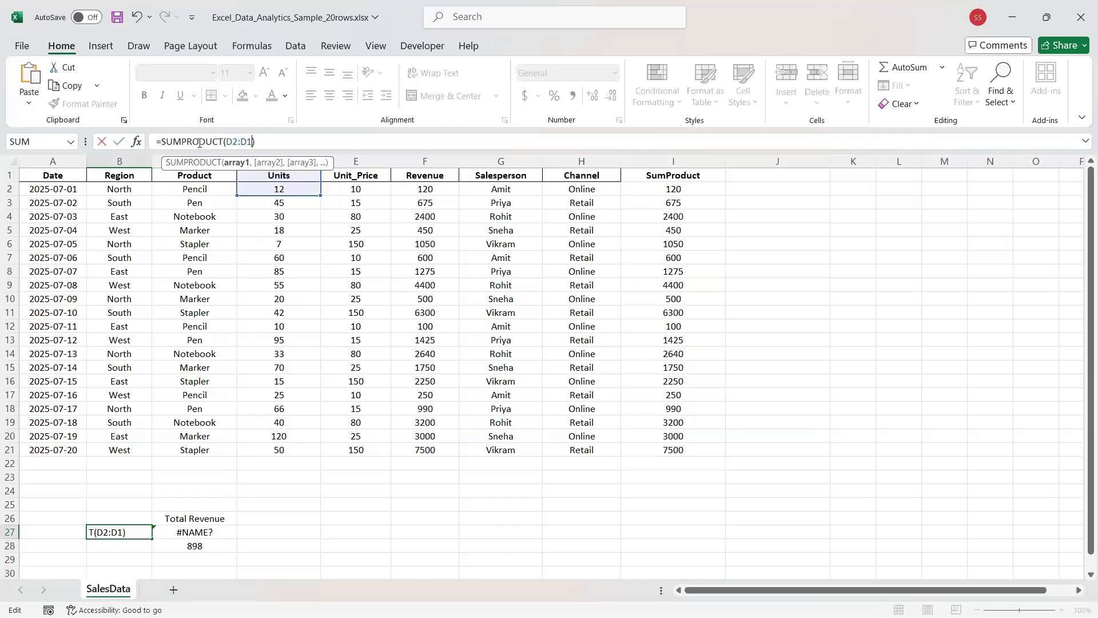
key(BackSpace)
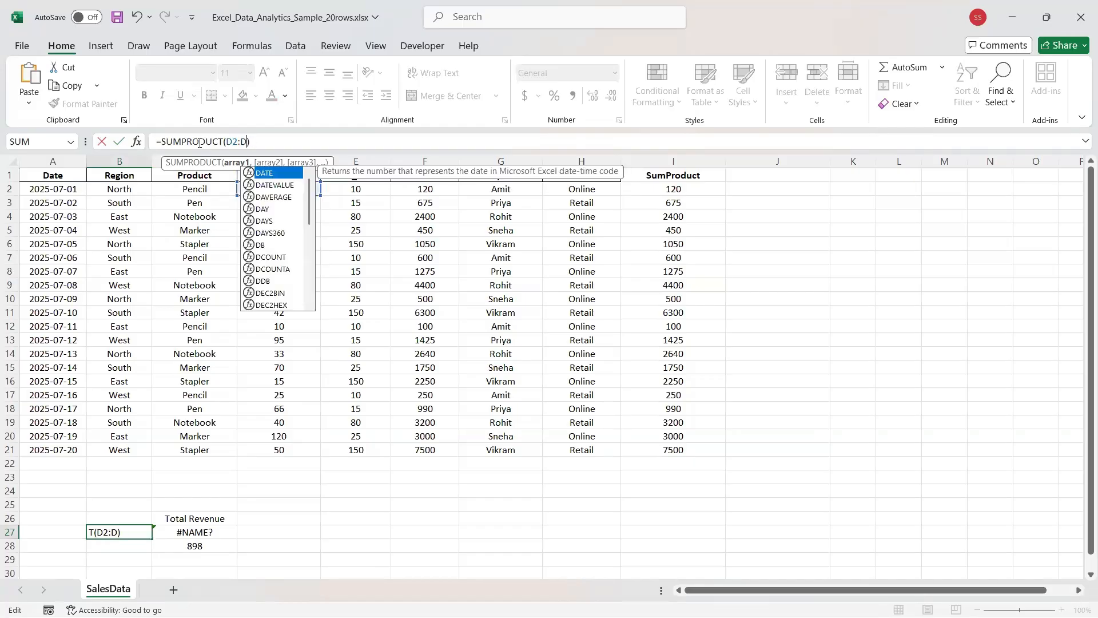
text(21)
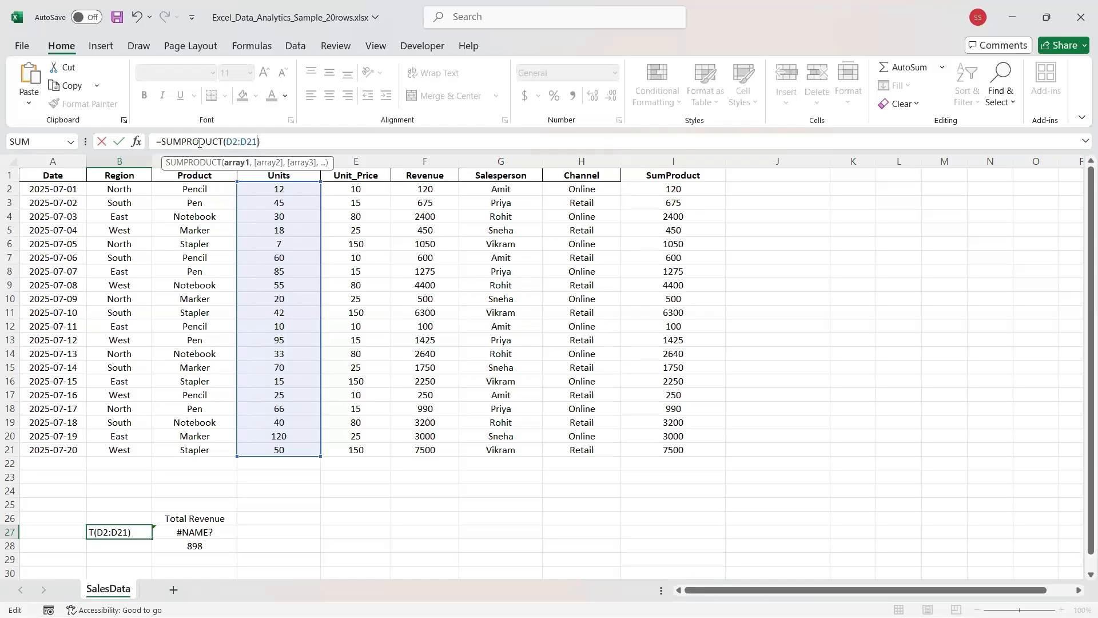
text(,)
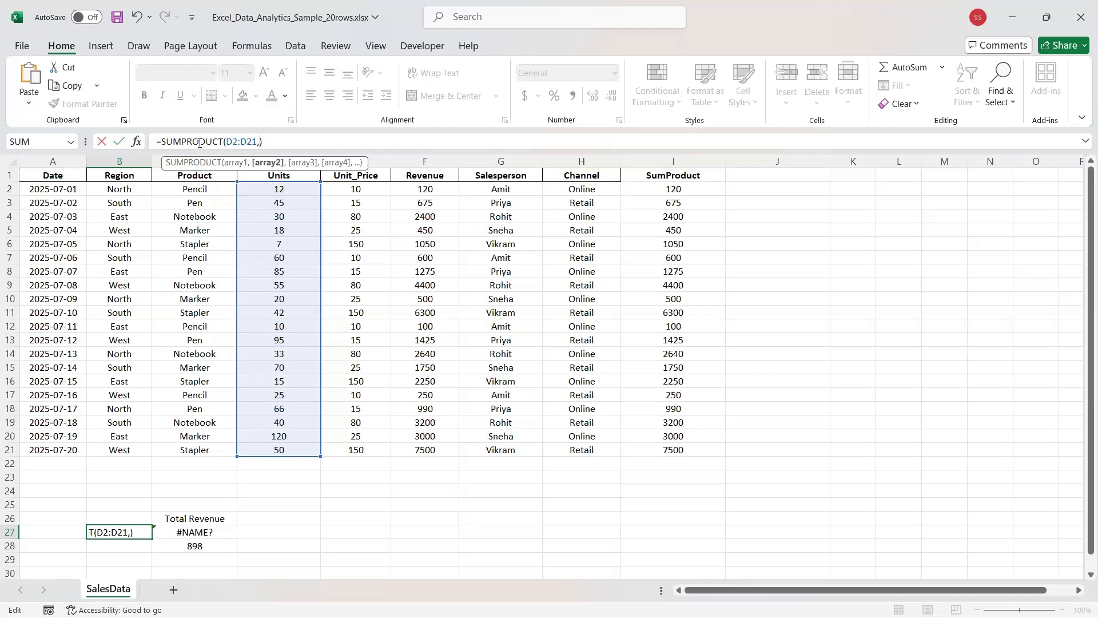
text(E2)
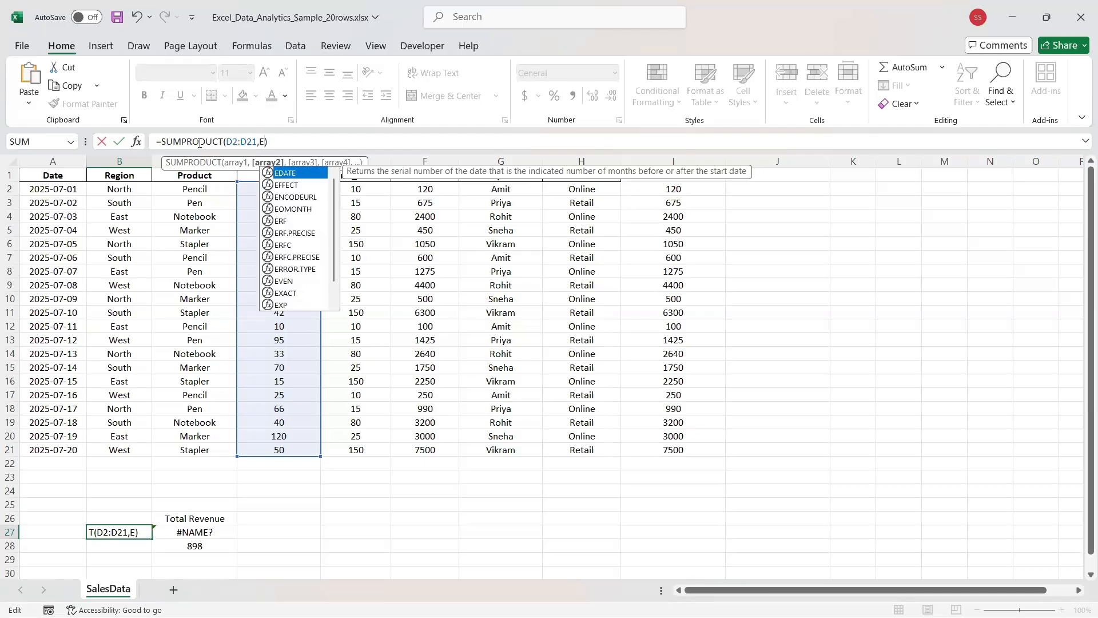
text(:)
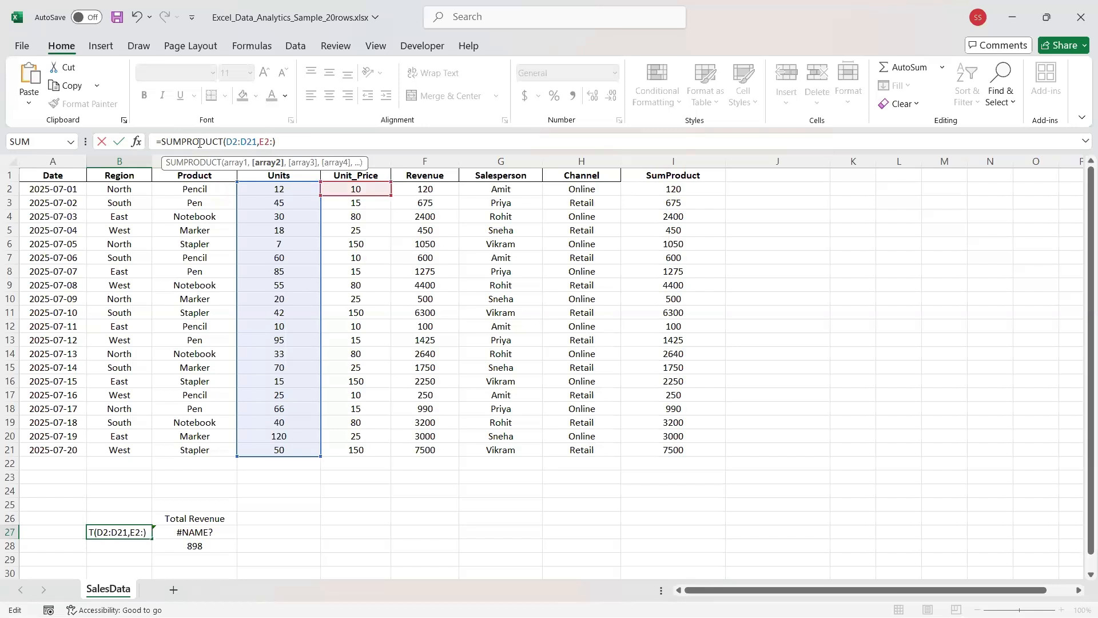
text(E21)
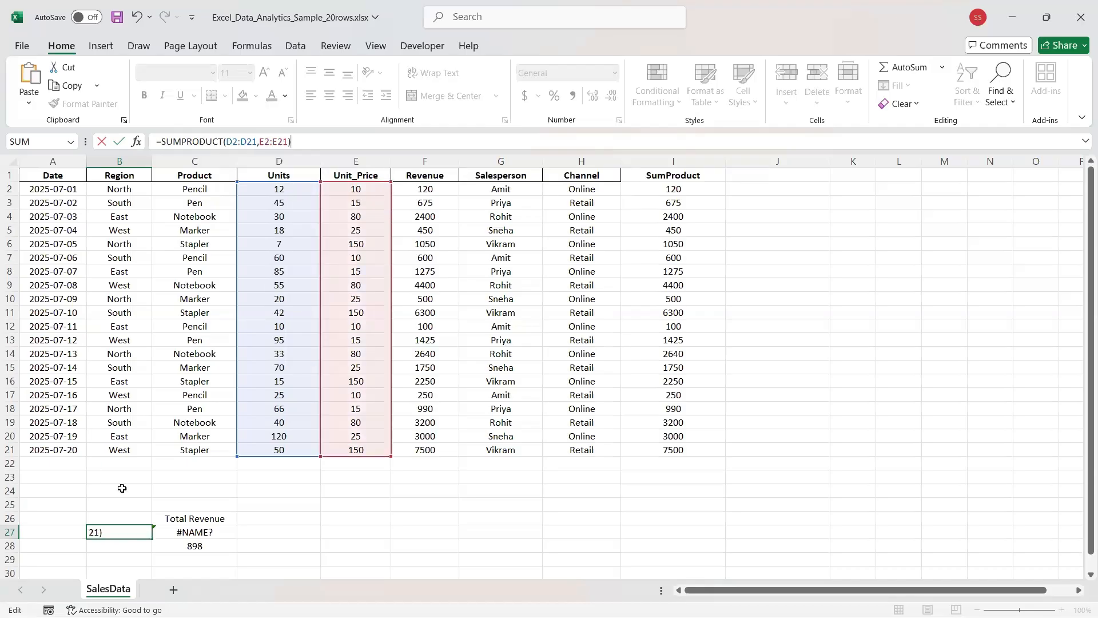
key(Return)
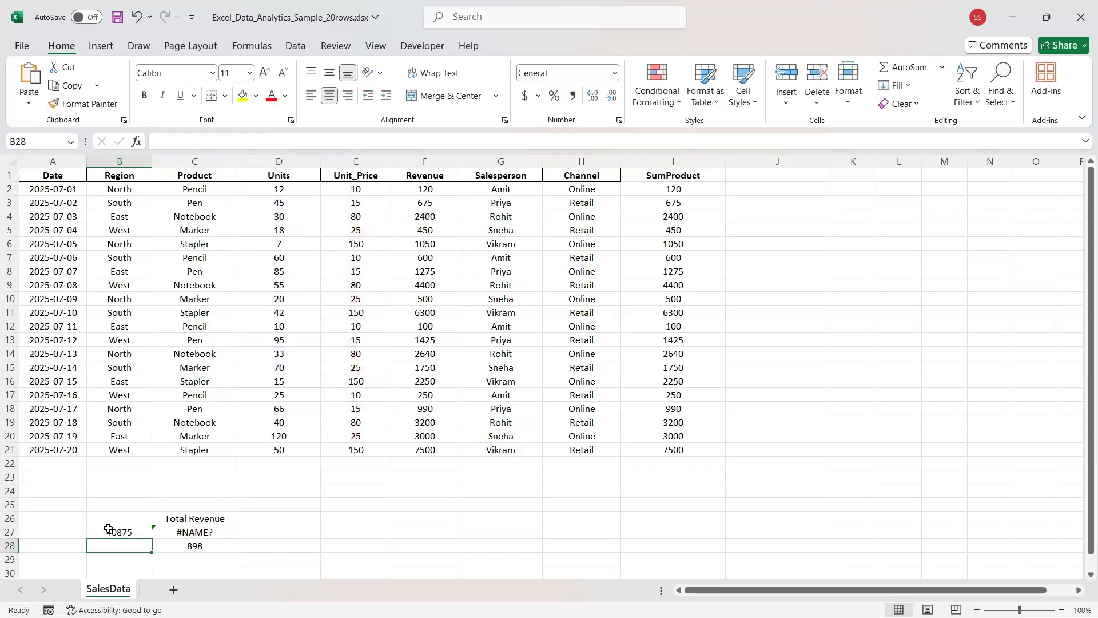
click(127, 532)
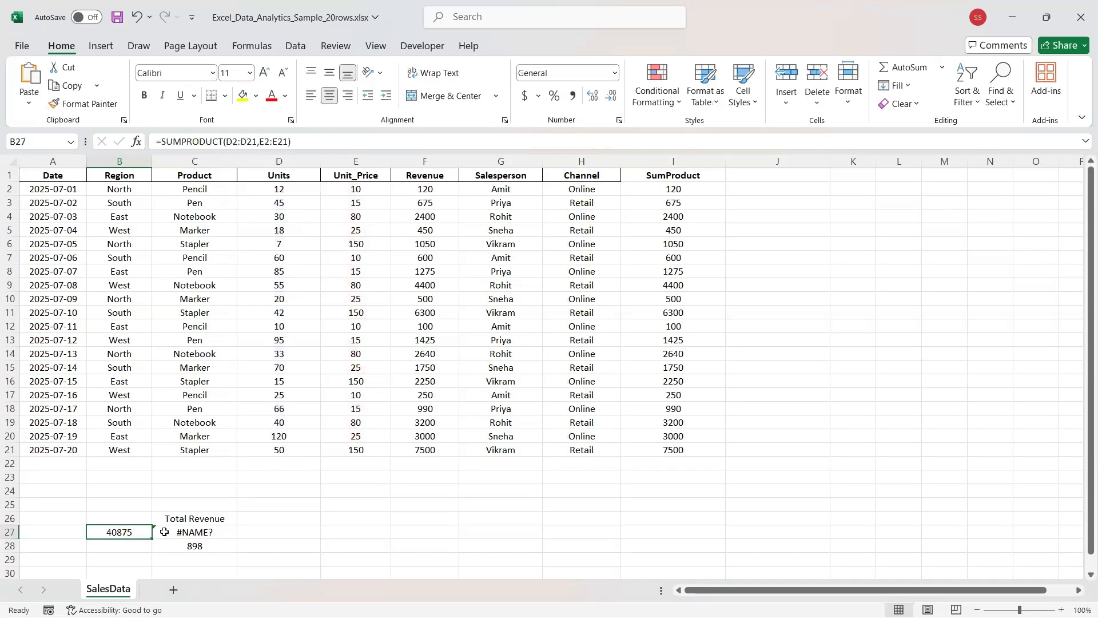
Move the Total Revenue label from C26 to B26.
click(181, 522)
key(ctrl+x)
key(Left)
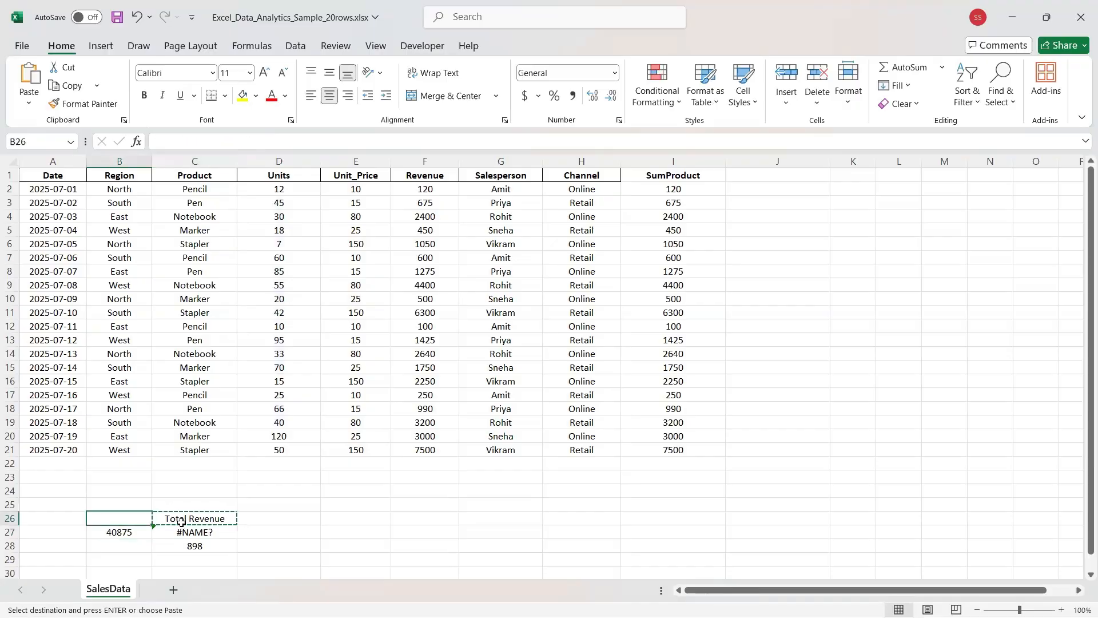
key(Return)
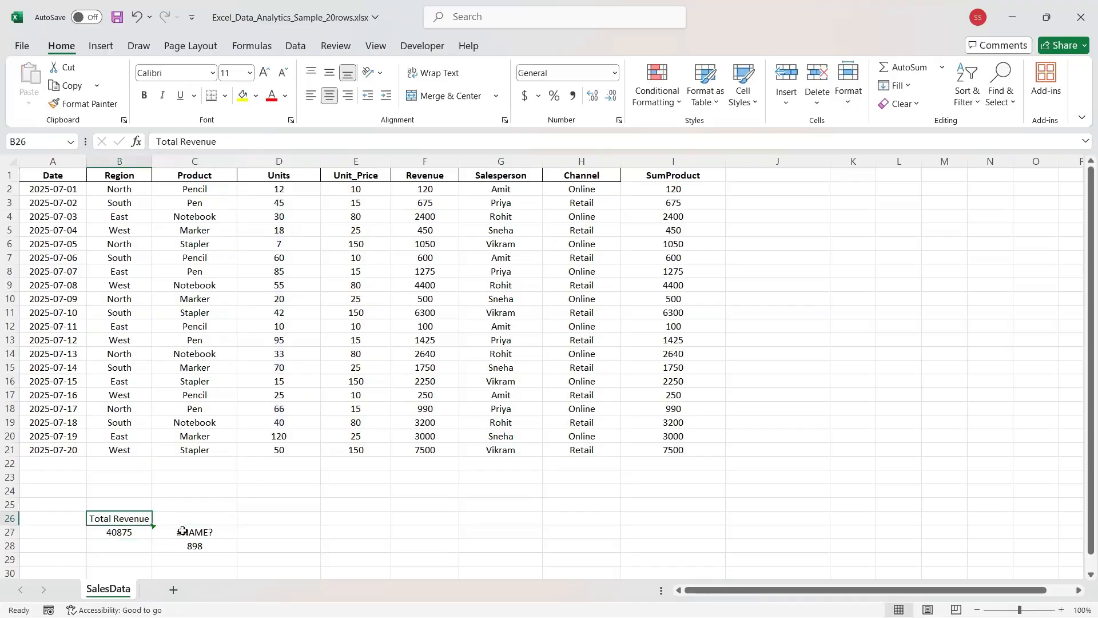
Clear the #NAME? and 898 results from C27 and C28.
click(183, 532)
key(Delete)
click(185, 546)
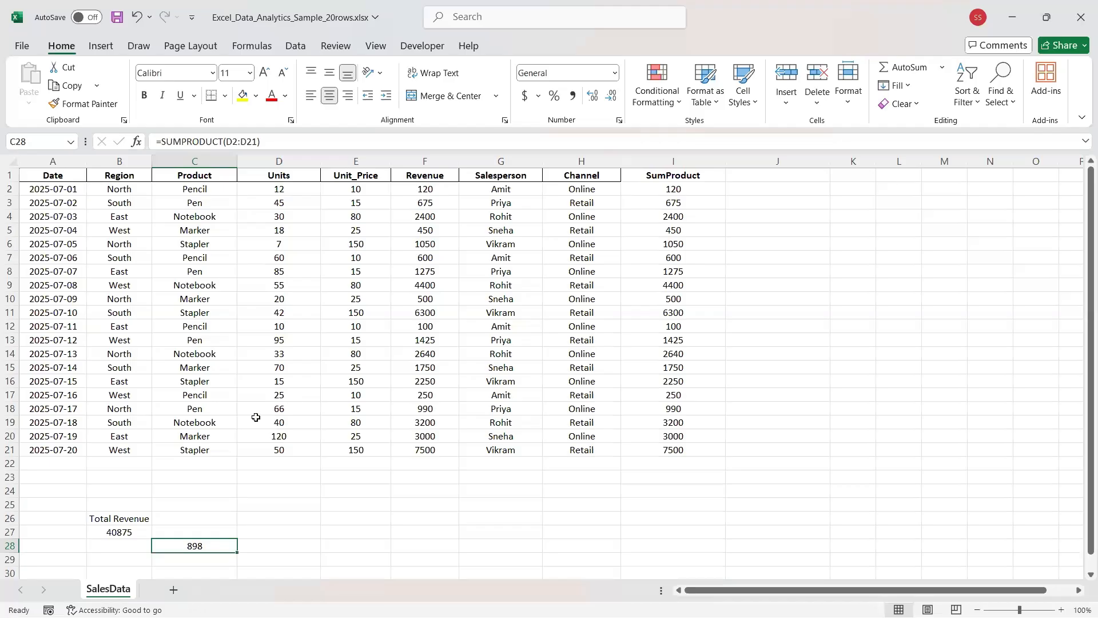
key(Delete)
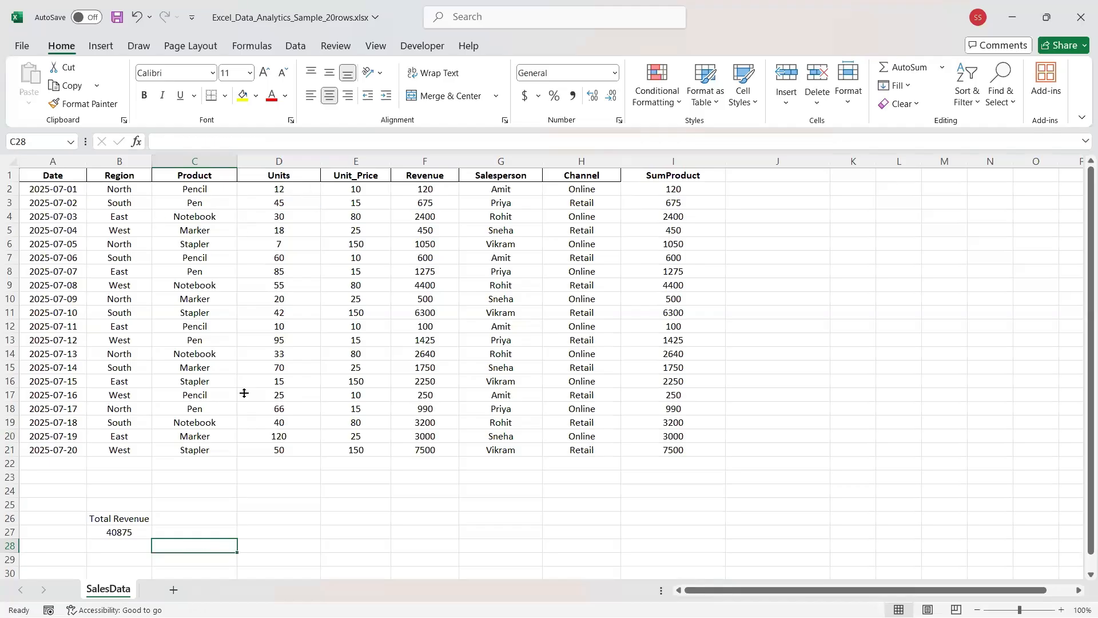
click(111, 530)
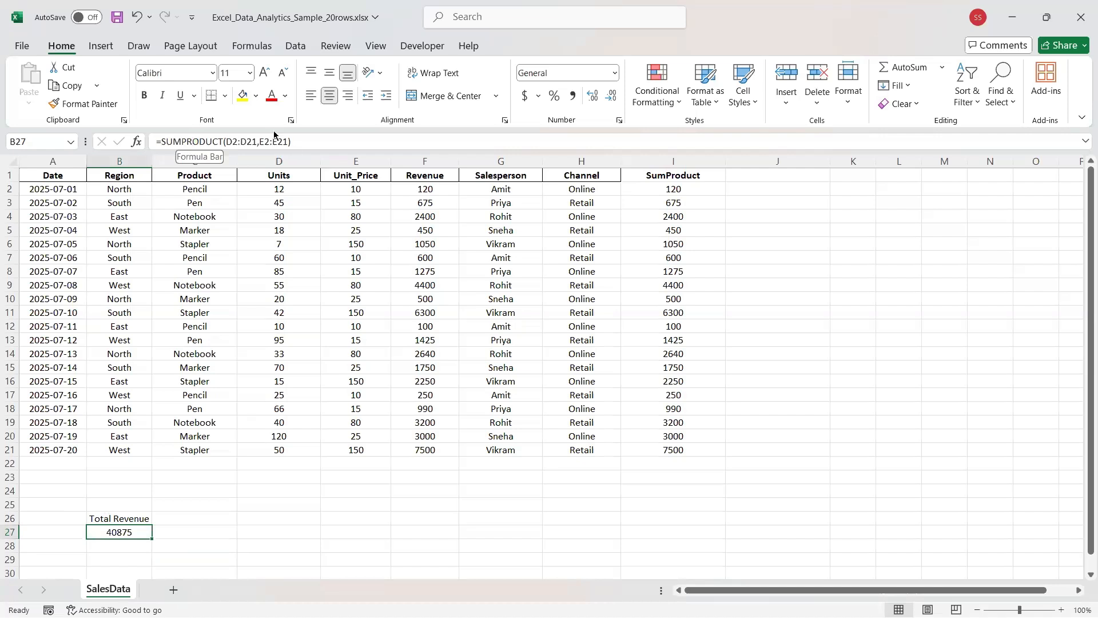
drag(292, 141, 158, 141)
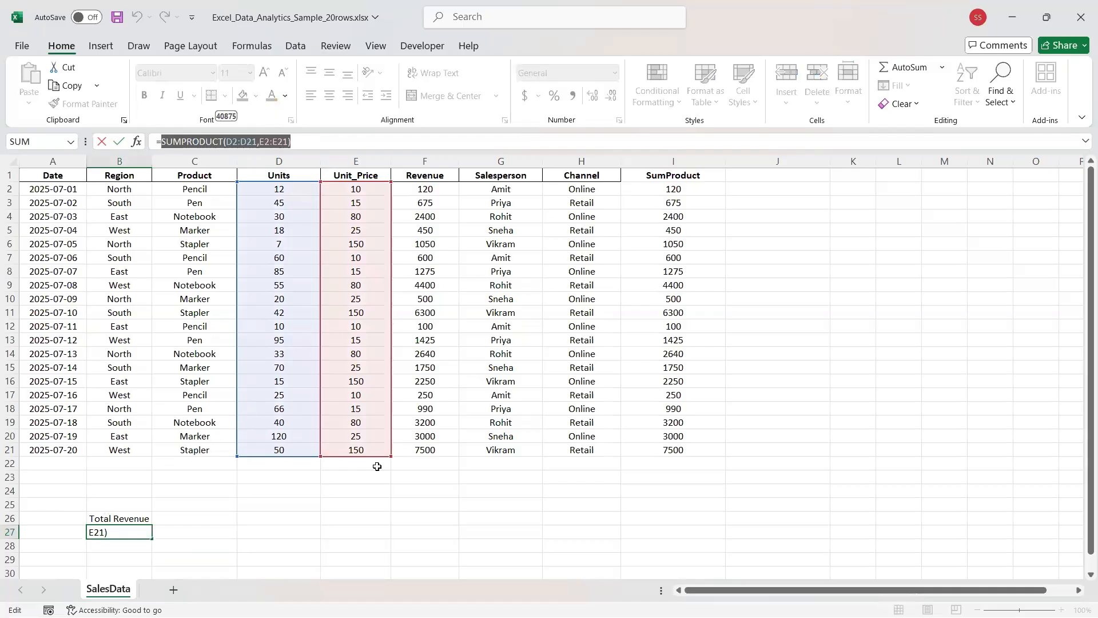
Change B27's formula to =D2:D21 so the Units values 12, 45, 30… spill down column B.
click(276, 191)
drag(277, 191, 314, 455)
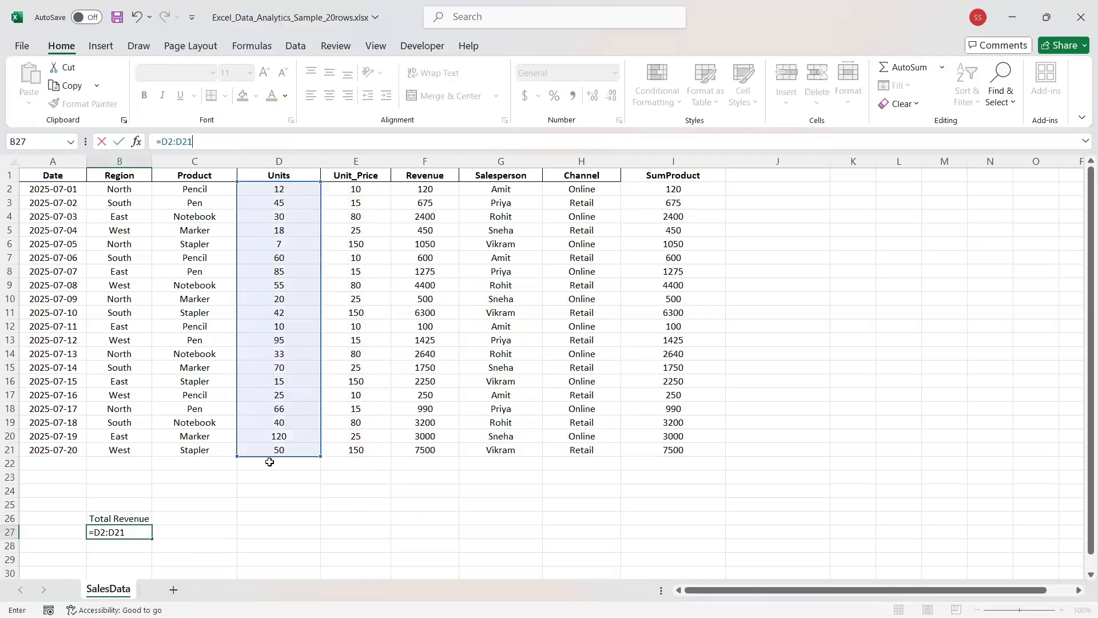
click(252, 501)
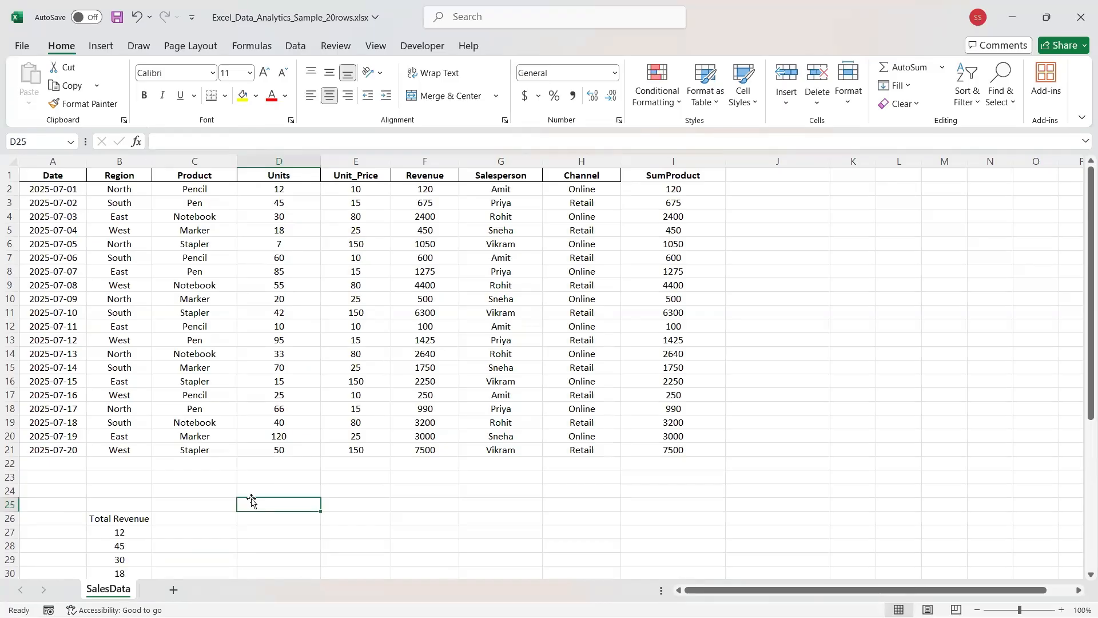
Enter a bold 'Average' label in cell C22.
click(177, 463)
text(A)
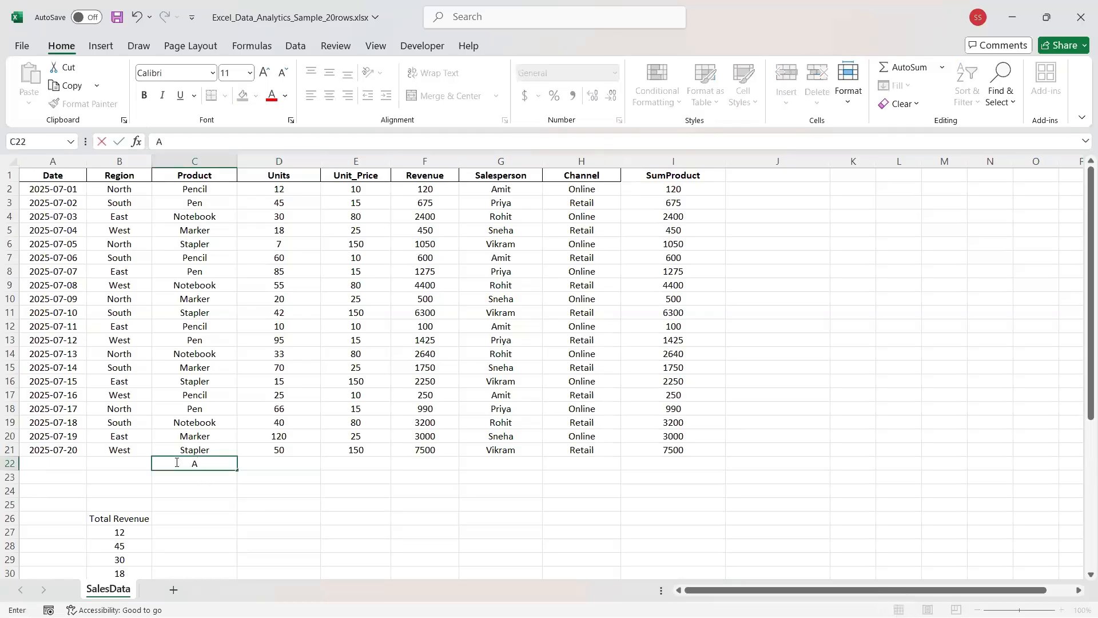
text(verage)
key(ctrl+Return)
key(ctrl+Right)
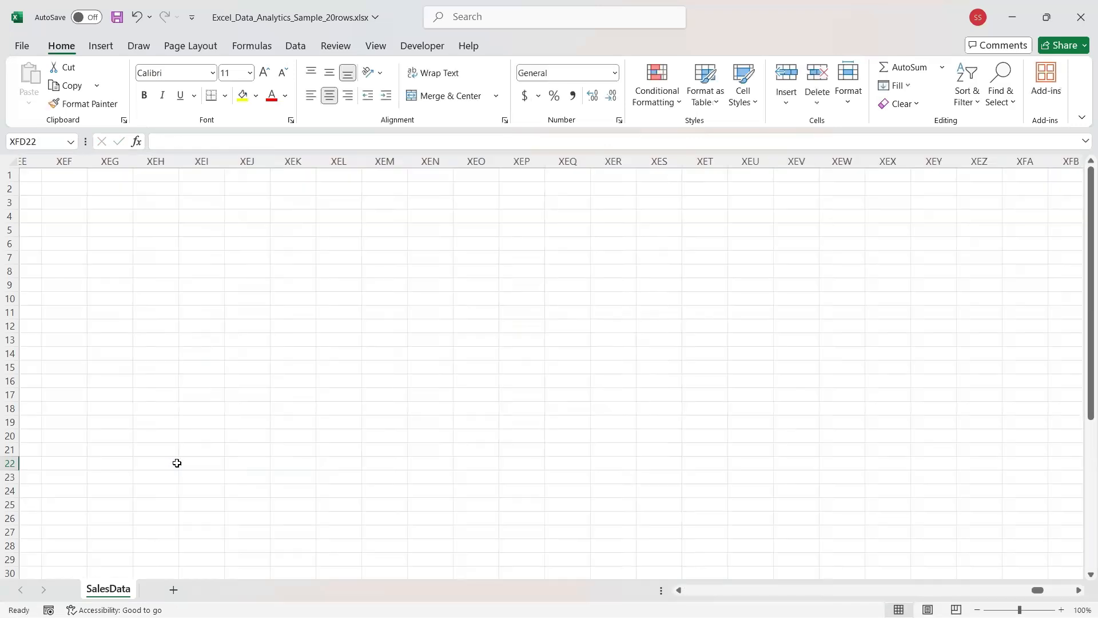
key(ctrl+Left)
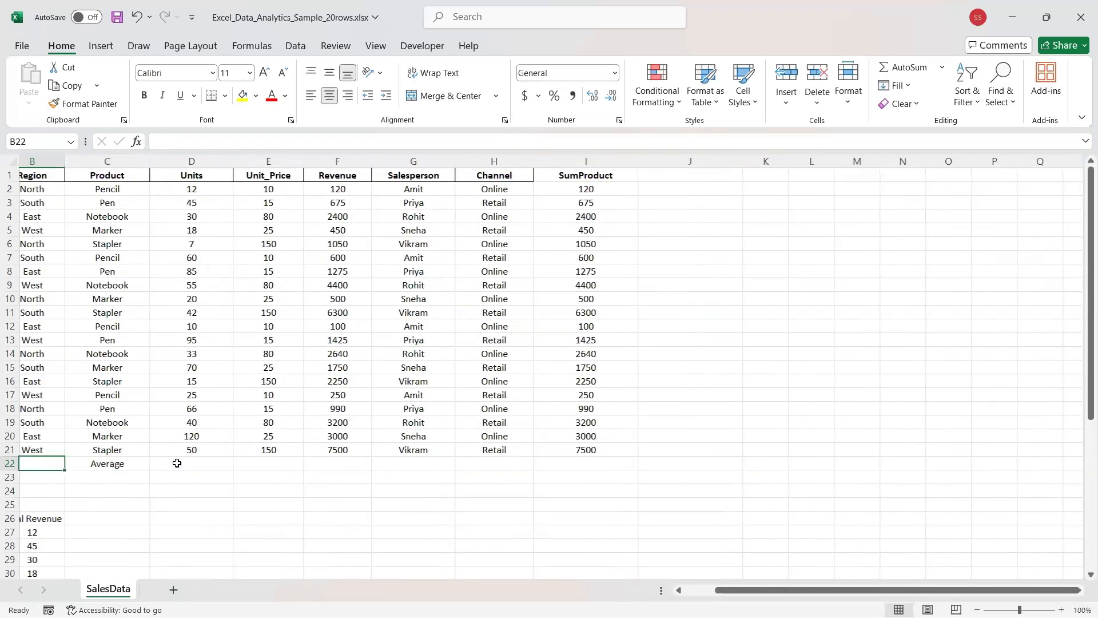
key(ctrl+b)
Enter =AVERAGE(D2:D21) in D22 to average the Units column.
click(177, 462)
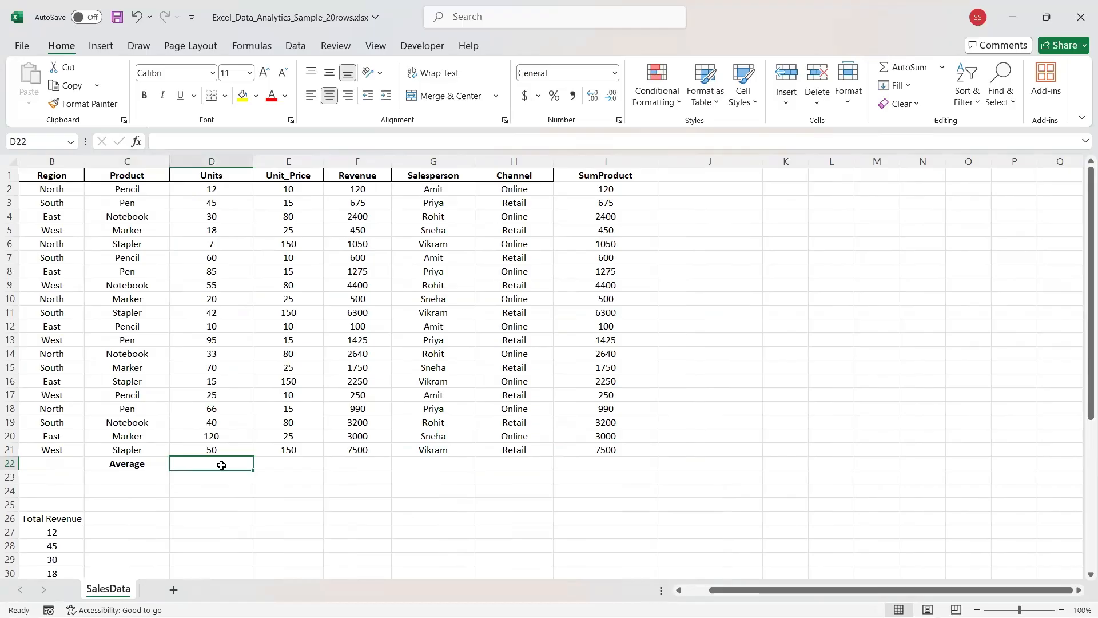
text(=AV)
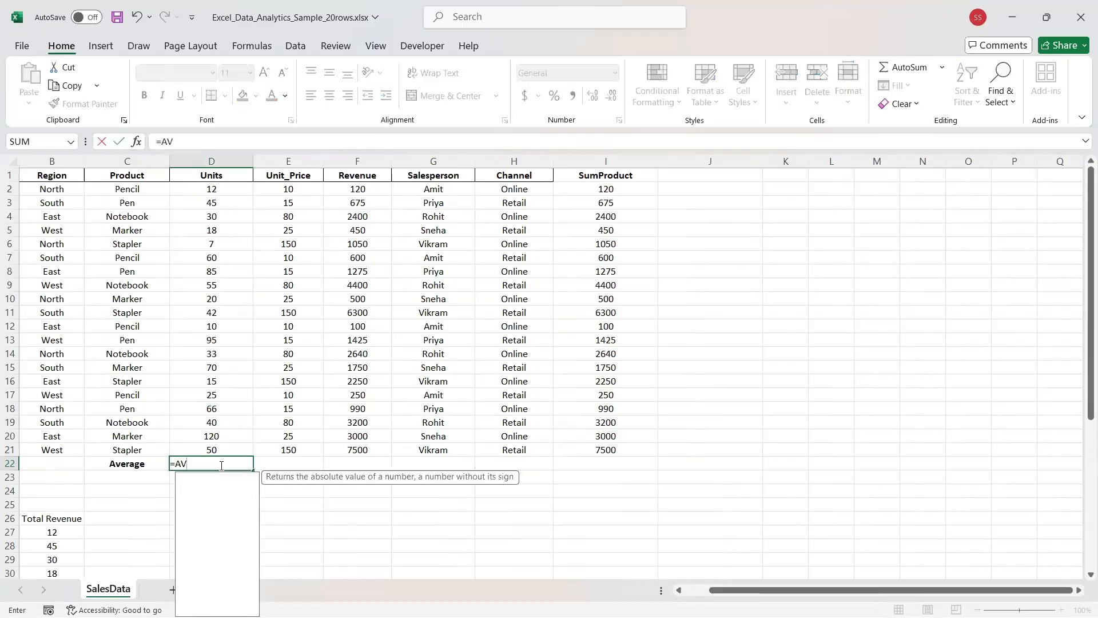
key(Down)
key(Tab)
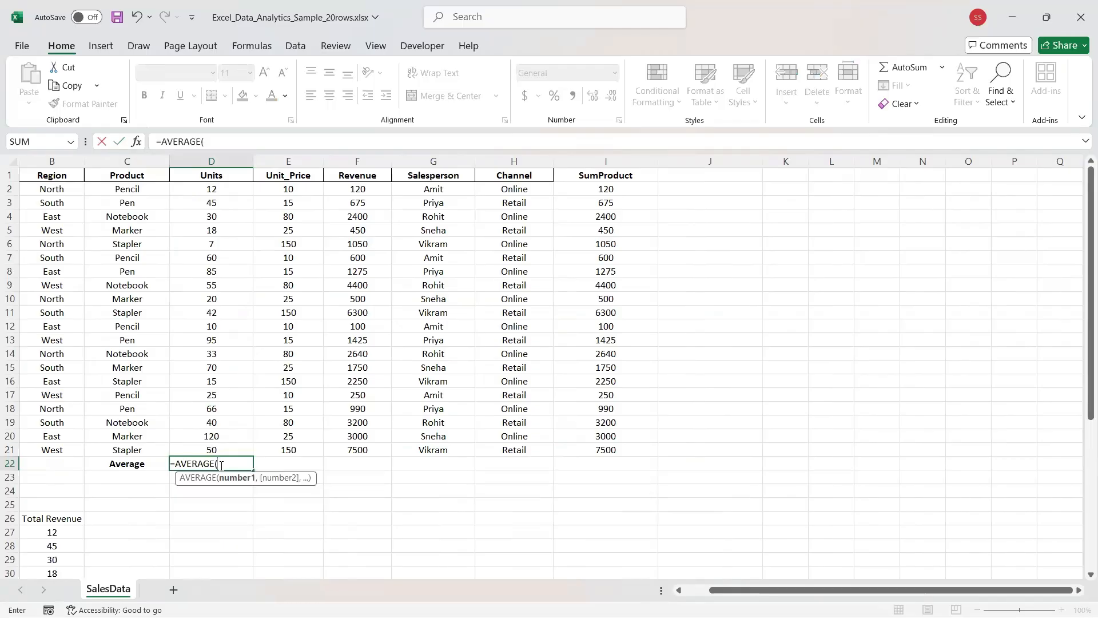
text(D2:)
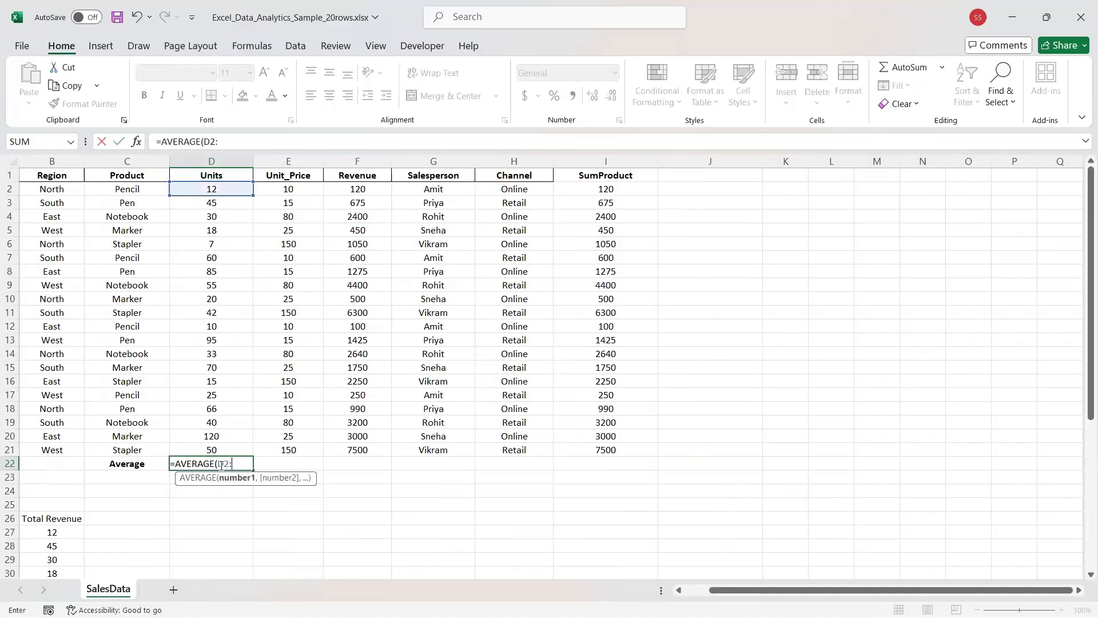
text(D)
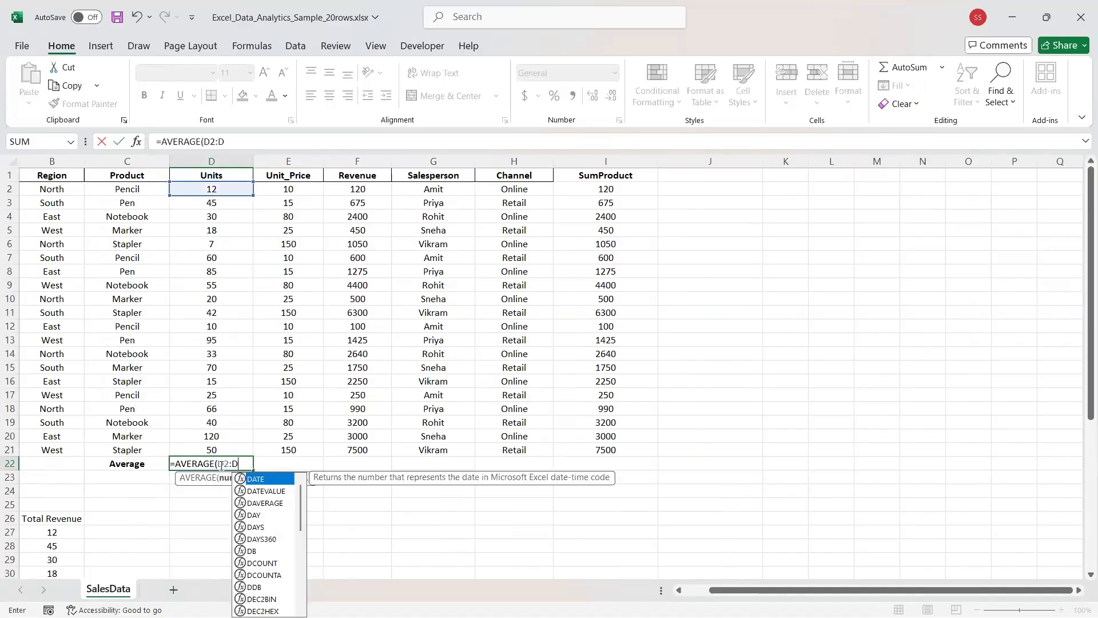
text(21))
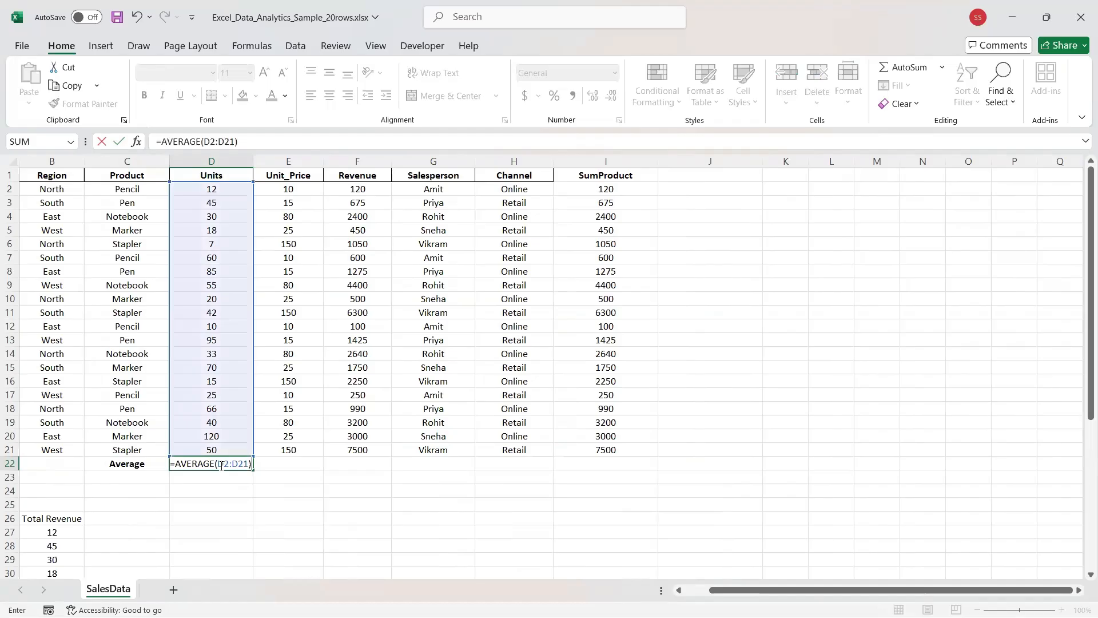
Clear the #DIV/0! errors from the Salesperson and Channel cells of row 22.
click(504, 463)
key(Delete)
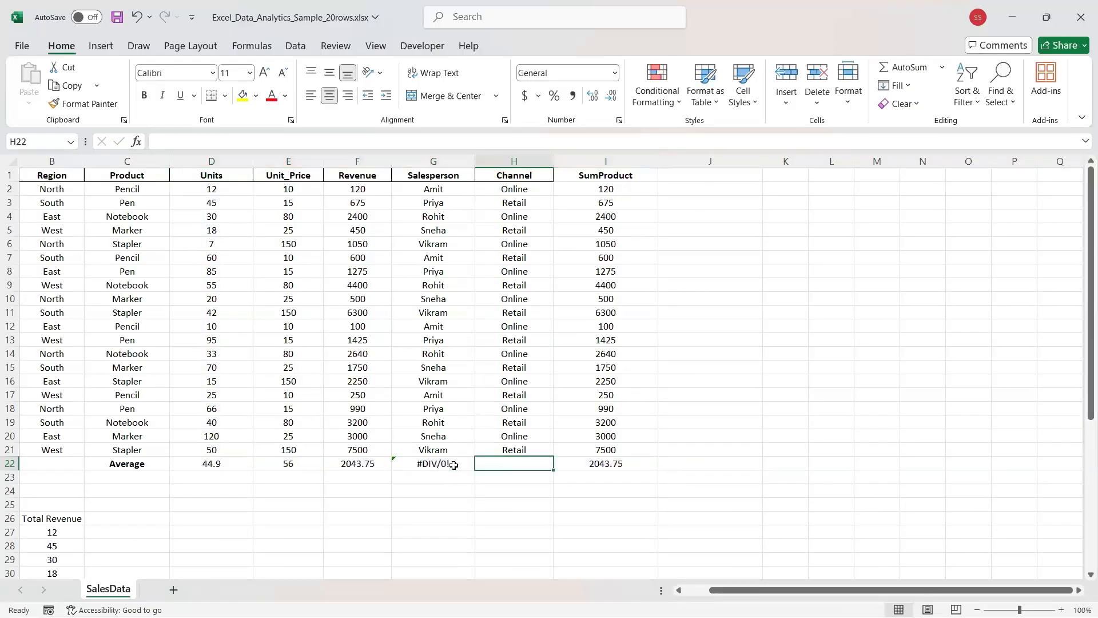
click(454, 465)
key(Delete)
click(349, 465)
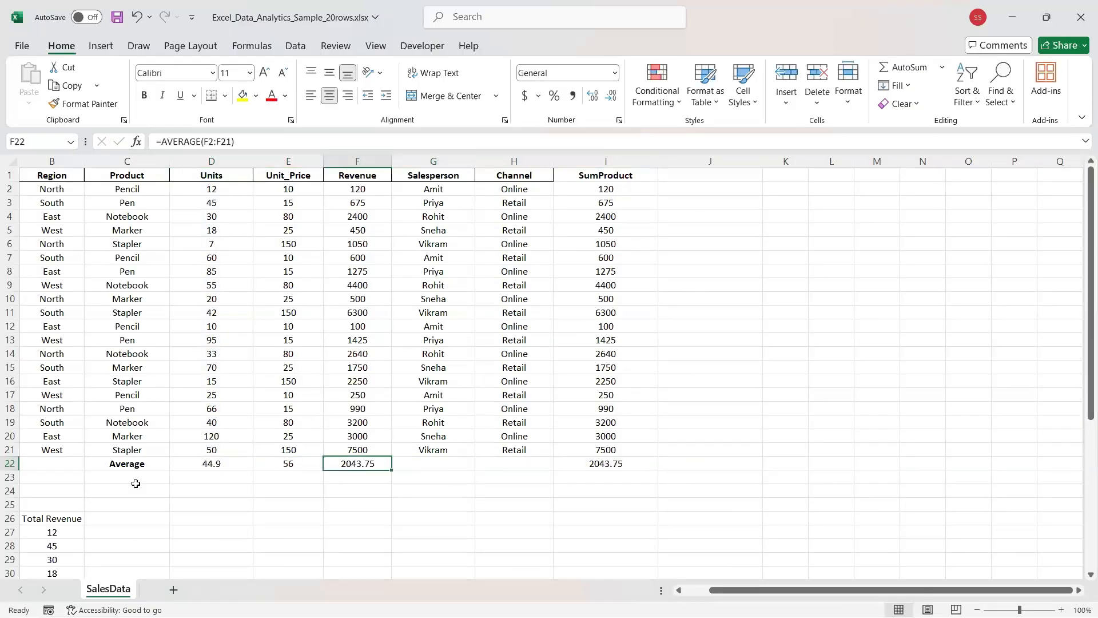
click(113, 475)
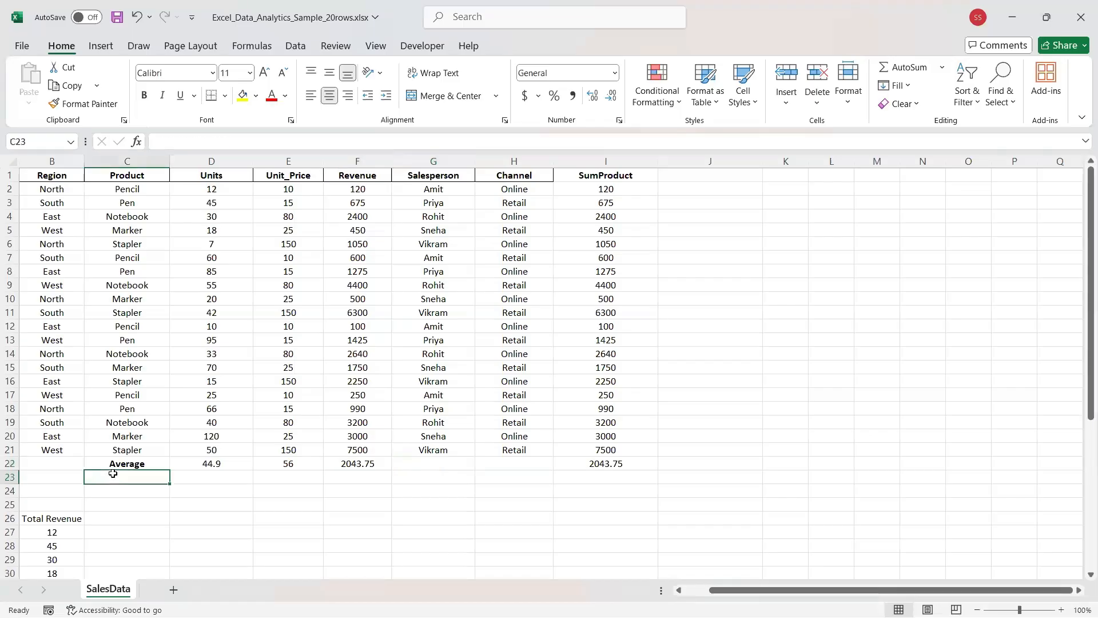
Enter a bold 'SUM' label in cell C23.
text(SUM)
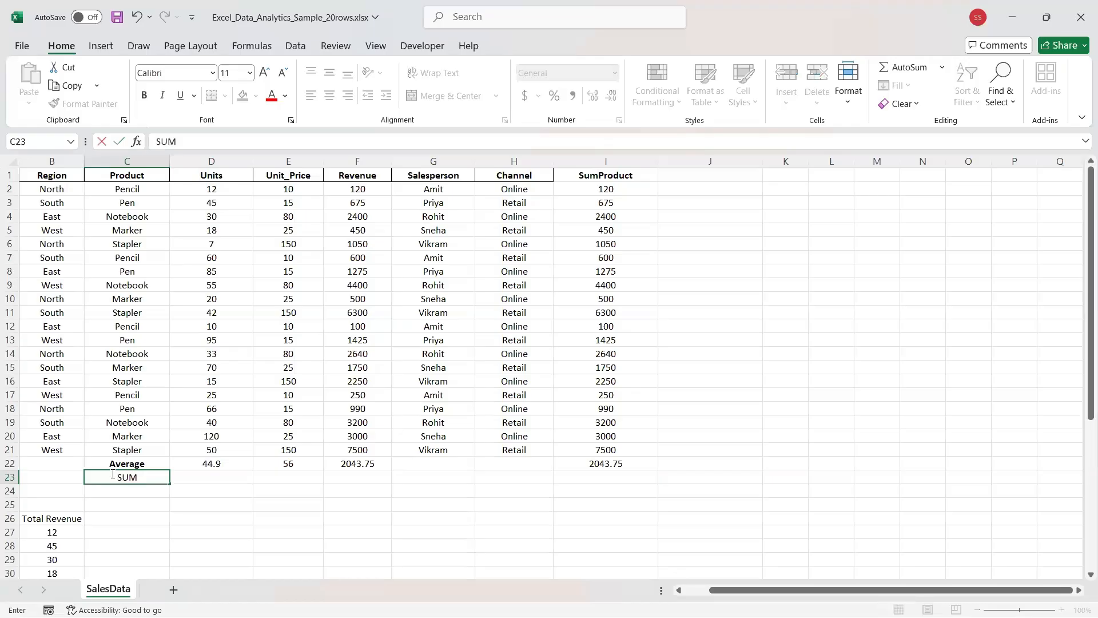
key(ctrl+shift+Left)
key(ctrl+Right)
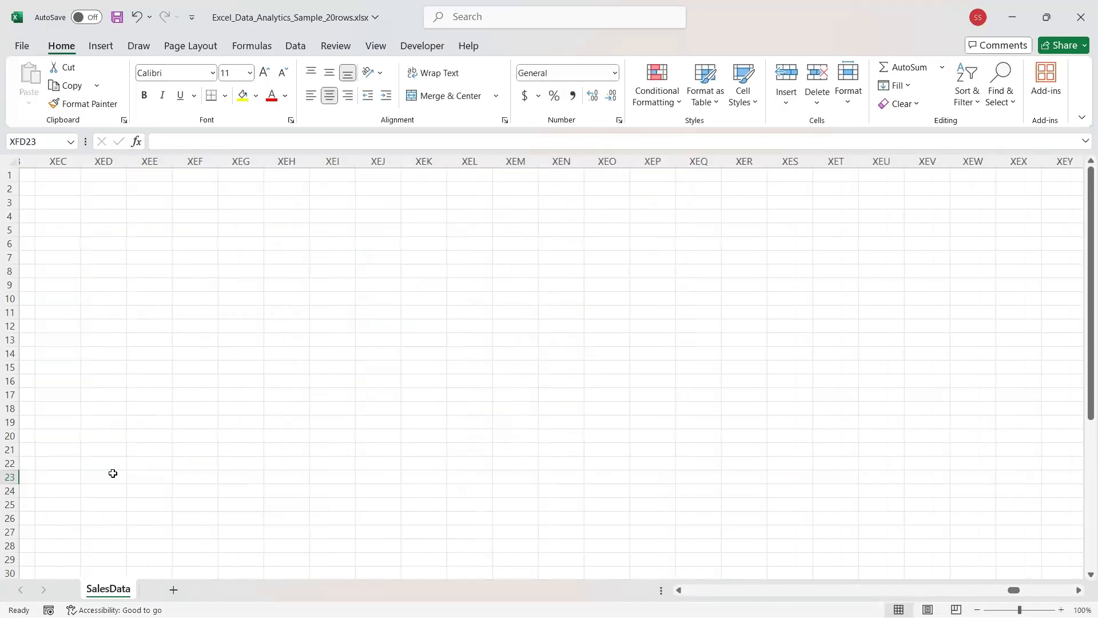
key(ctrl+Left)
key(ctrl+b)
Enter =SUM(D2:D21) in D23 and copy it across to column I.
key(Right)
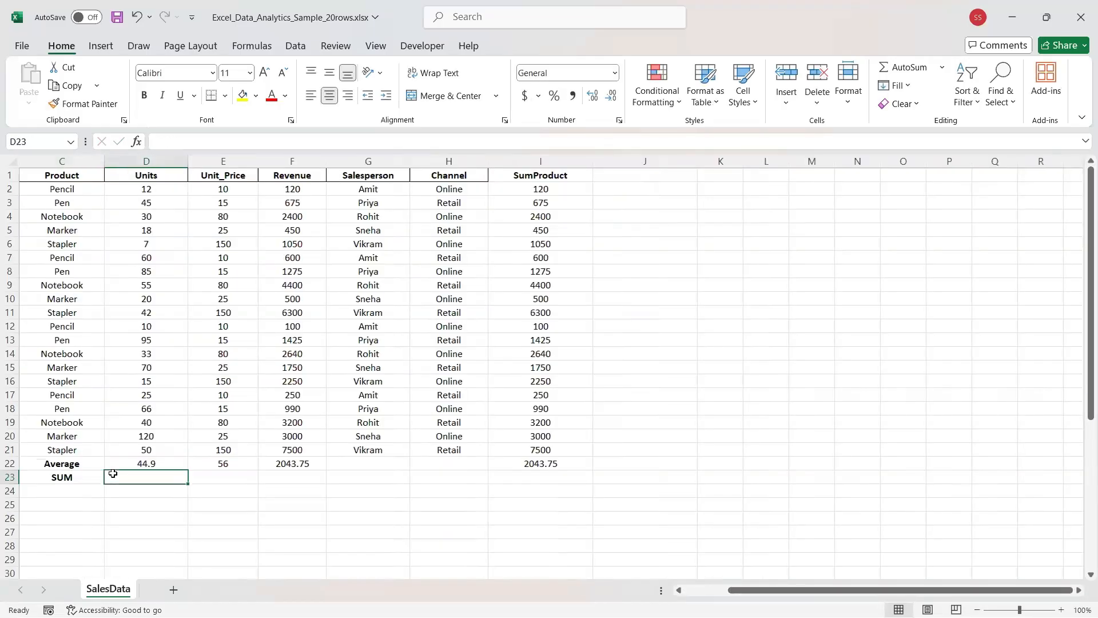
text(=)
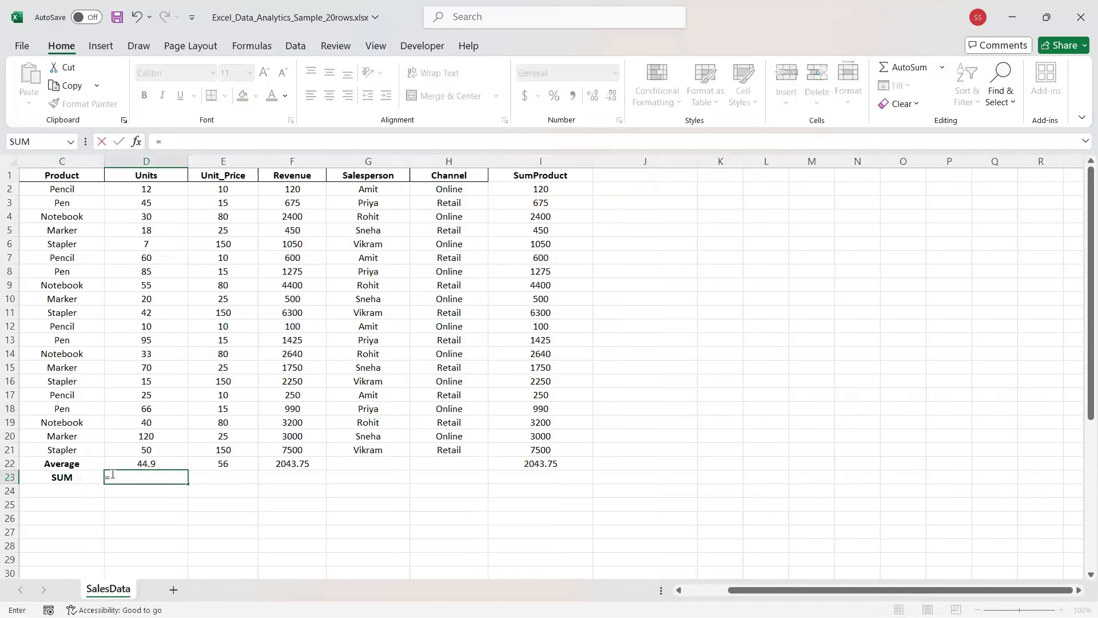
text(SUM())
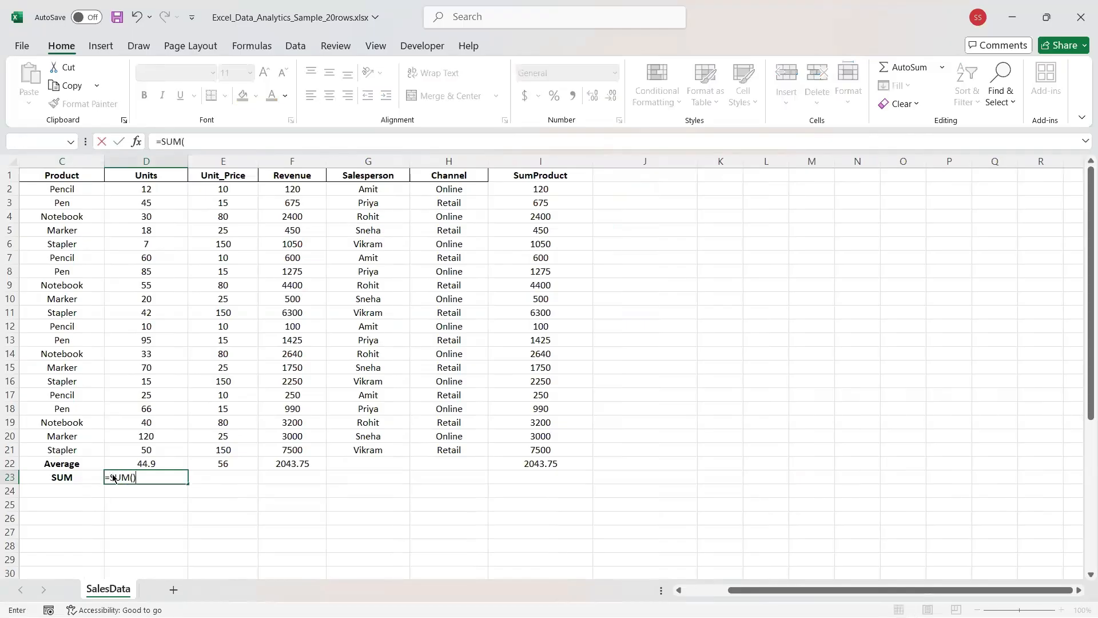
key(Return)
key(Return)
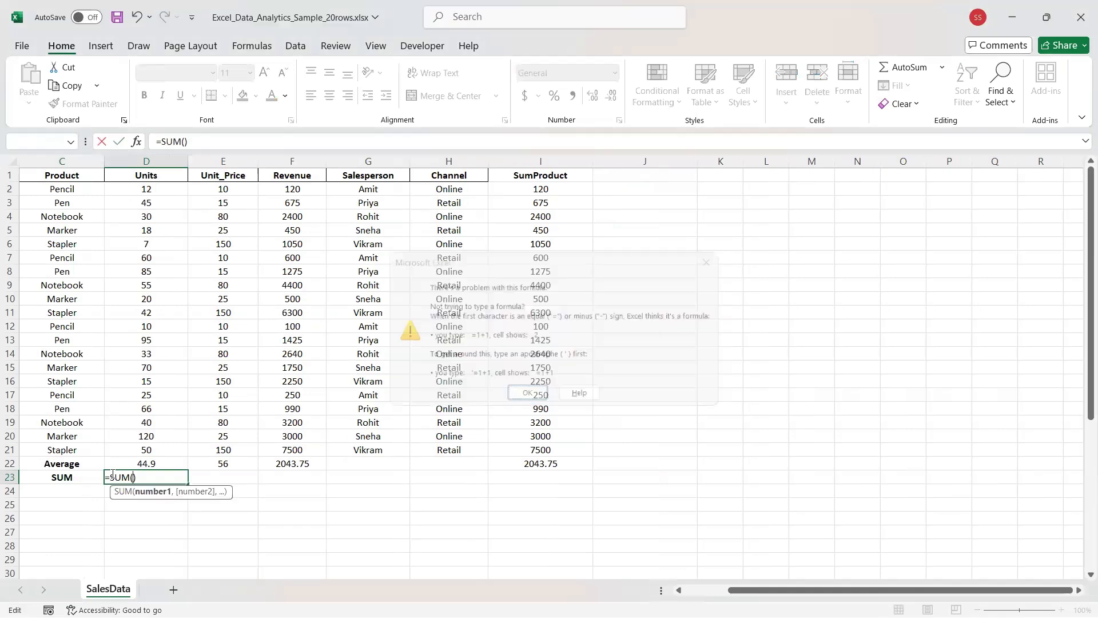
text(D2:D)
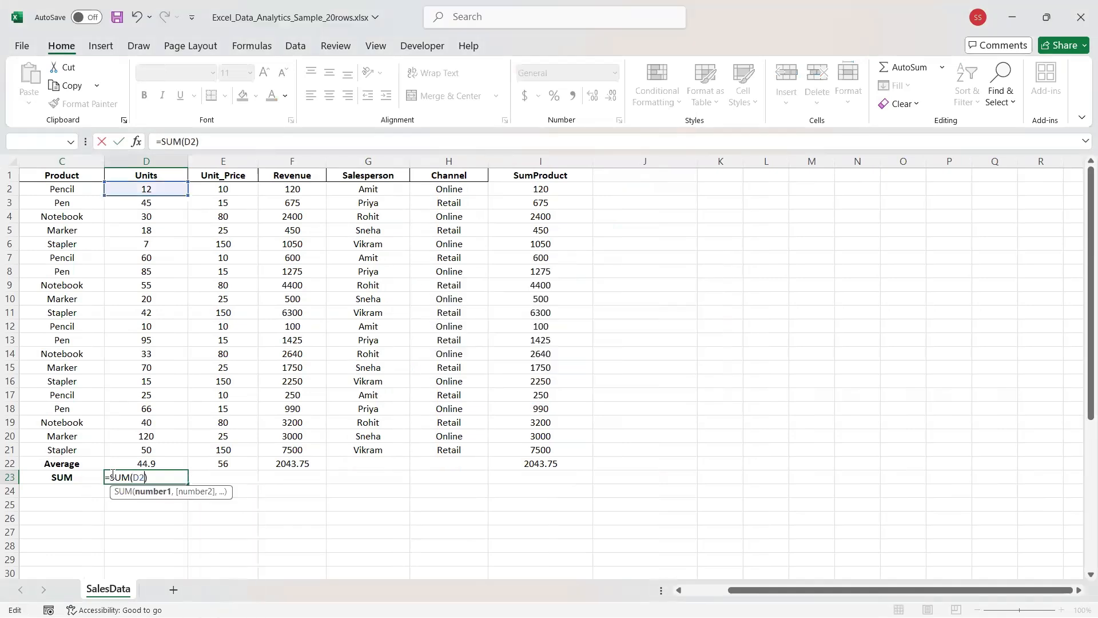
text(21)
key(Return)
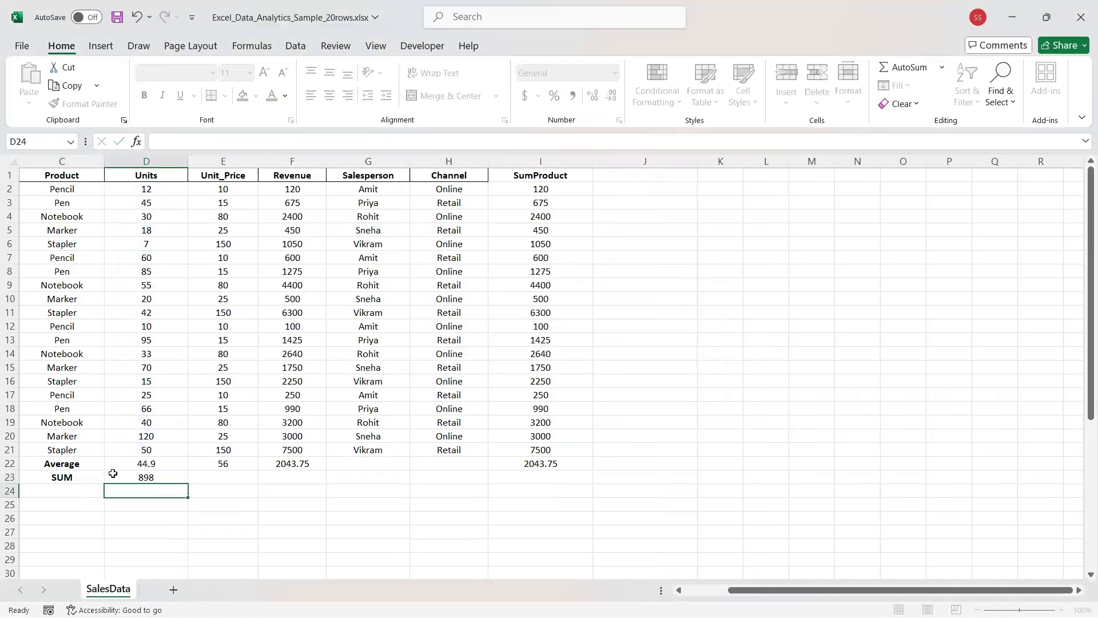
click(174, 482)
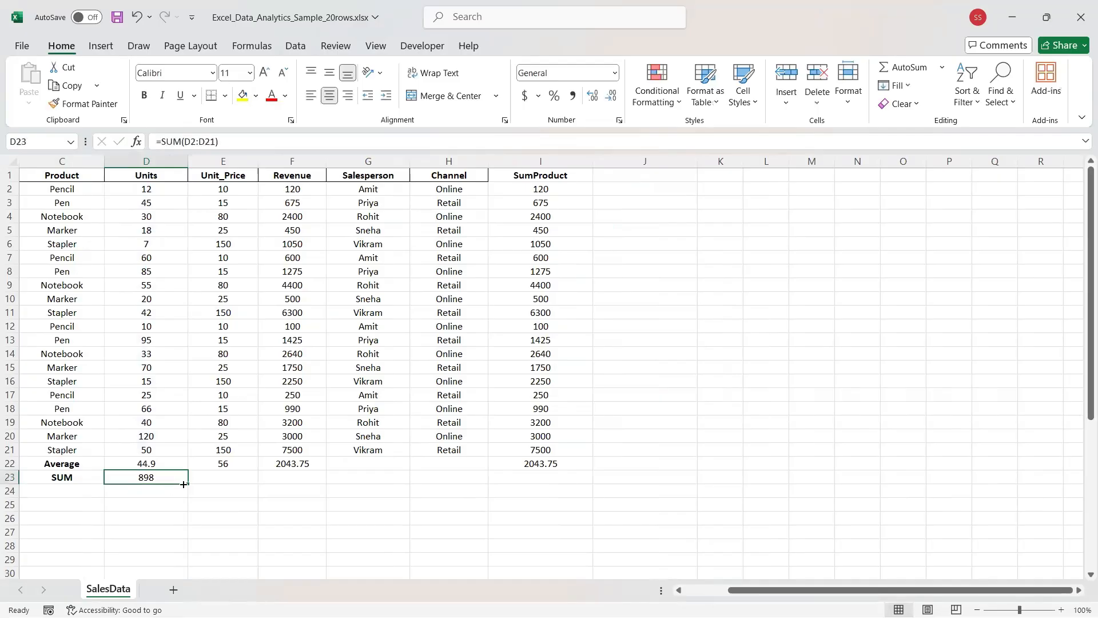
click(188, 484)
drag(188, 484, 558, 487)
Delete the meaningless 0 totals under Salesperson and Channel in row 23.
click(456, 478)
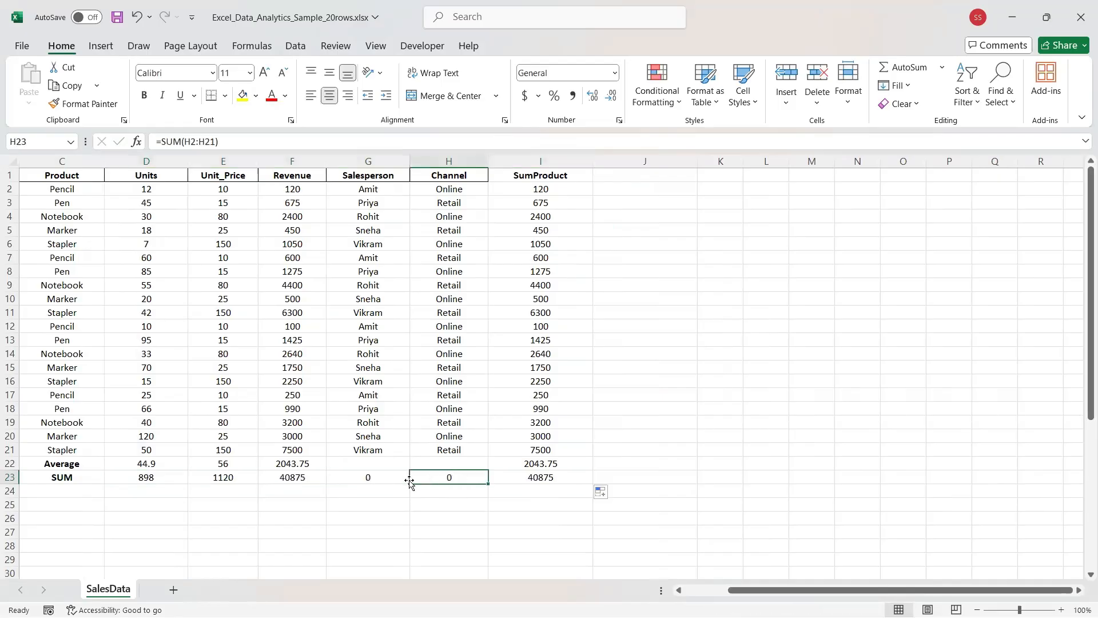
key(Delete)
click(394, 480)
key(Delete)
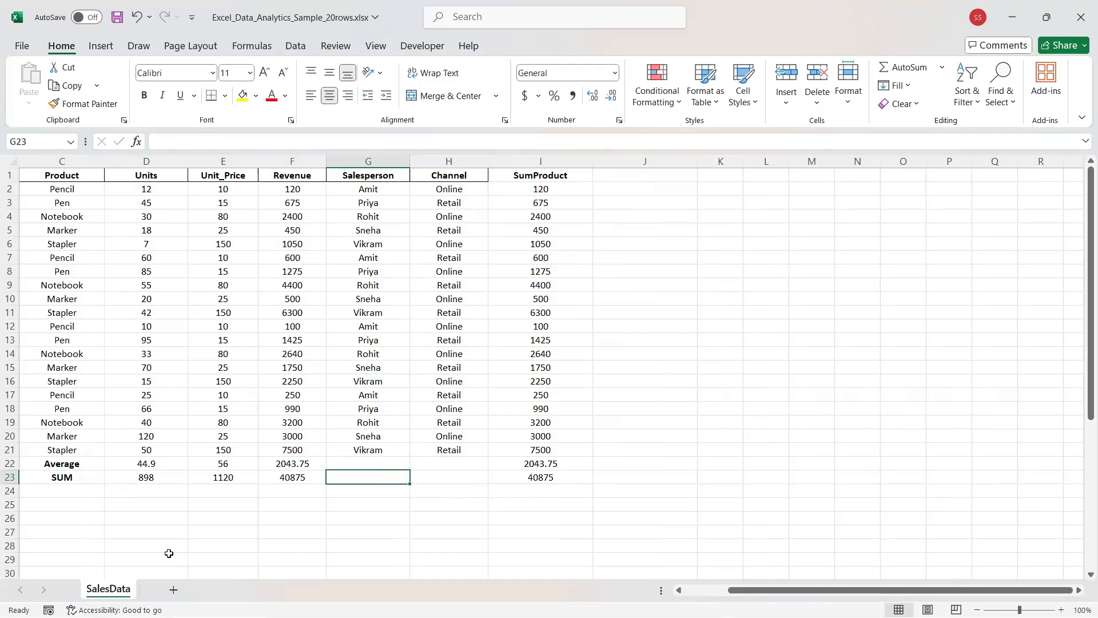
Enter a bold 'MIN' label in cell C24.
click(37, 488)
text(MIN)
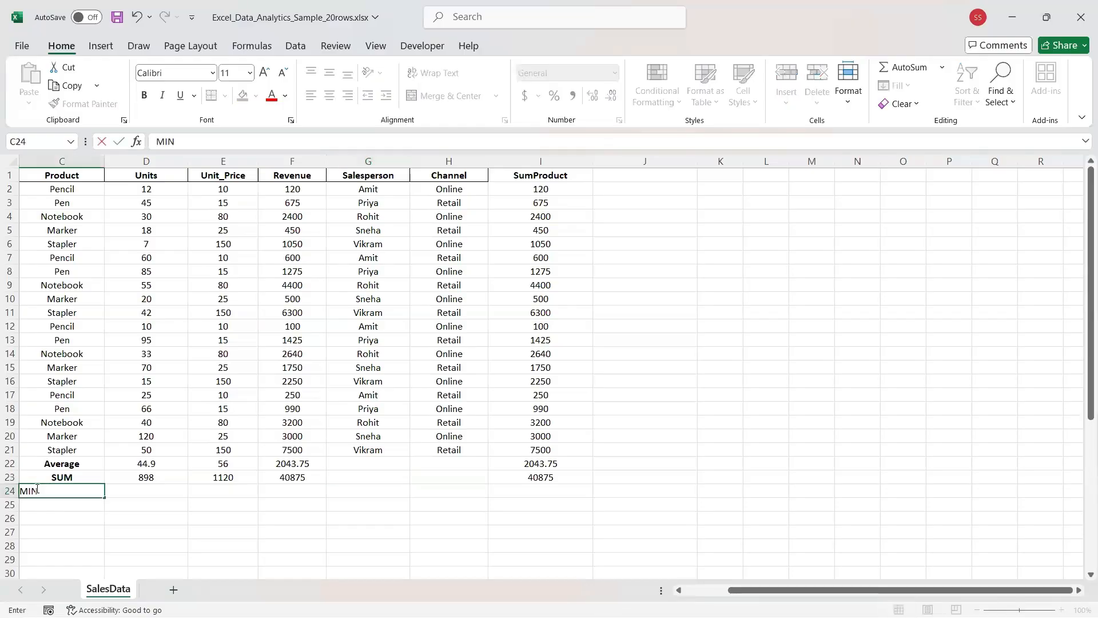
key(ctrl+b)
key(ctrl+Return)
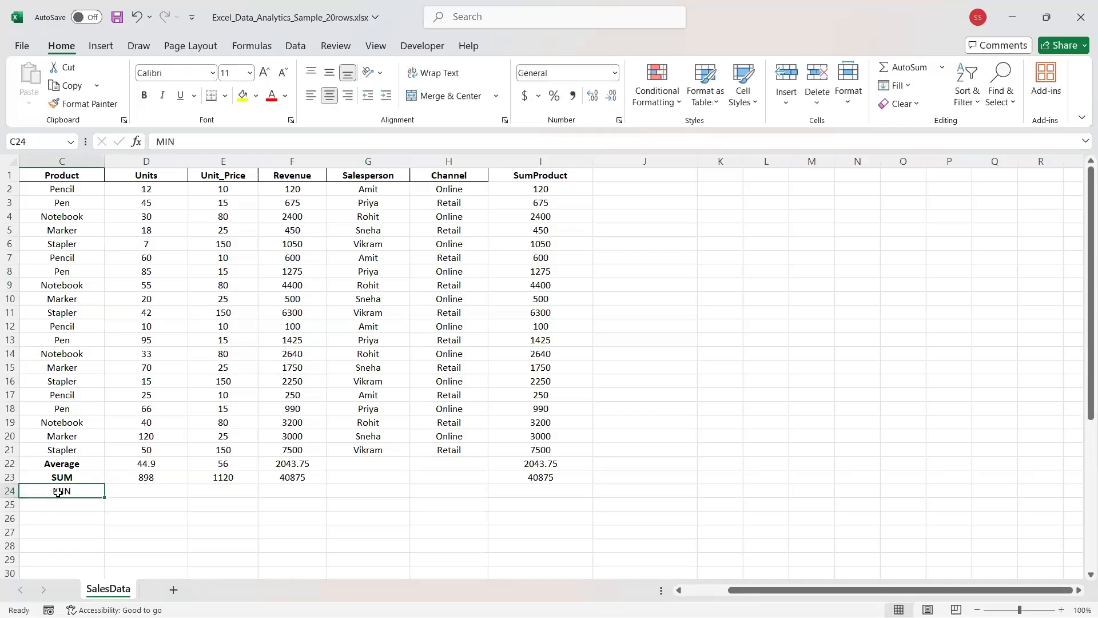
Enter =MIN(D2:D21) in D24 and copy it across to column I.
key(Tab)
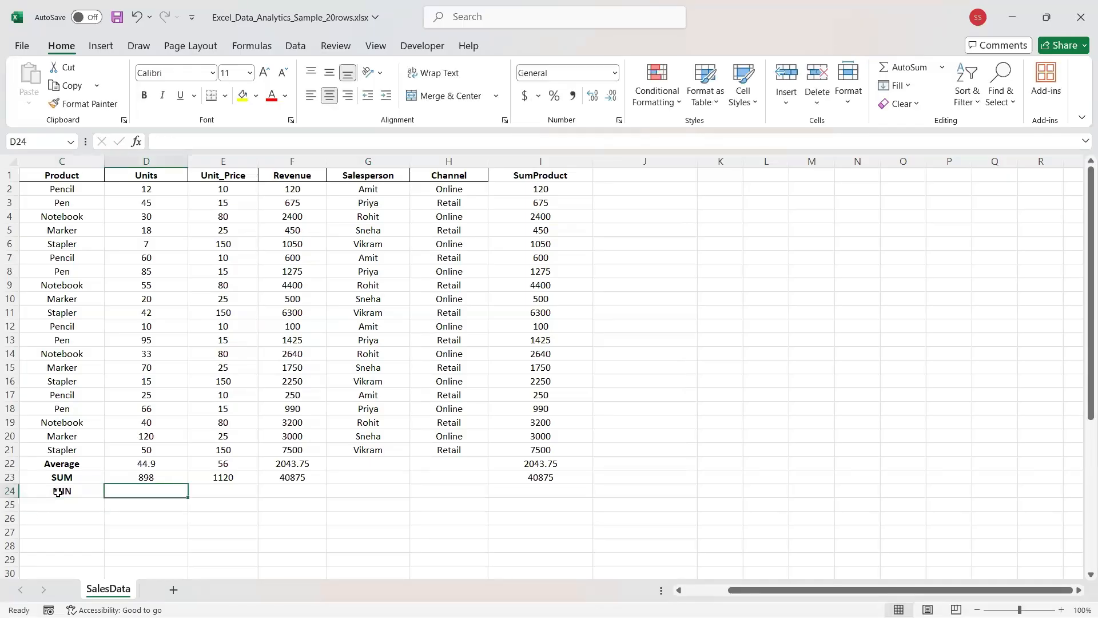
text(=MI)
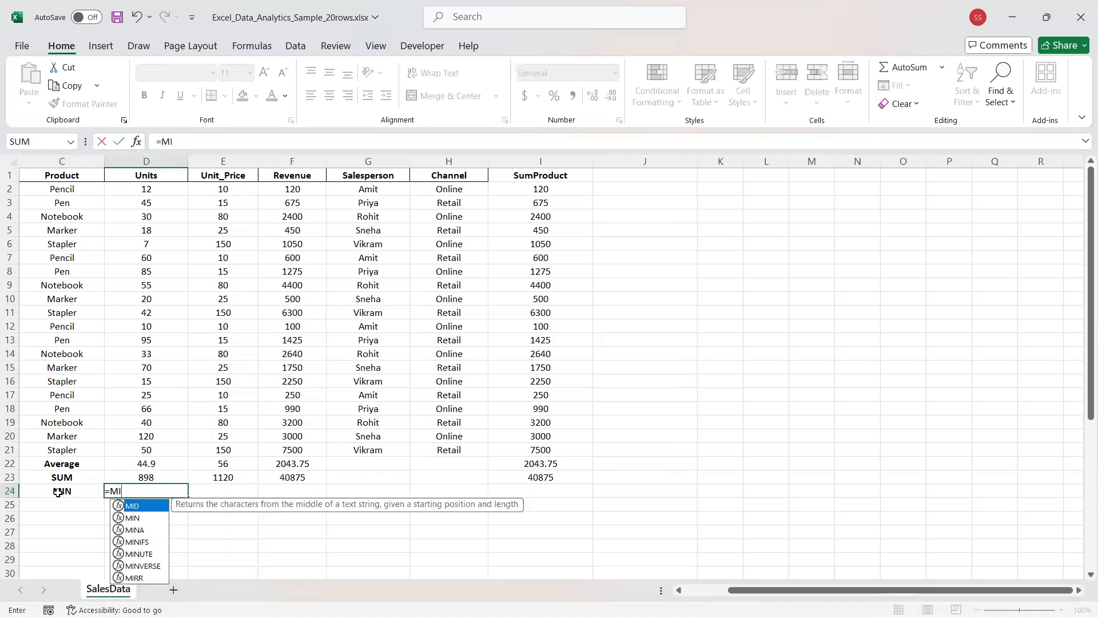
text(N()
key(Return)
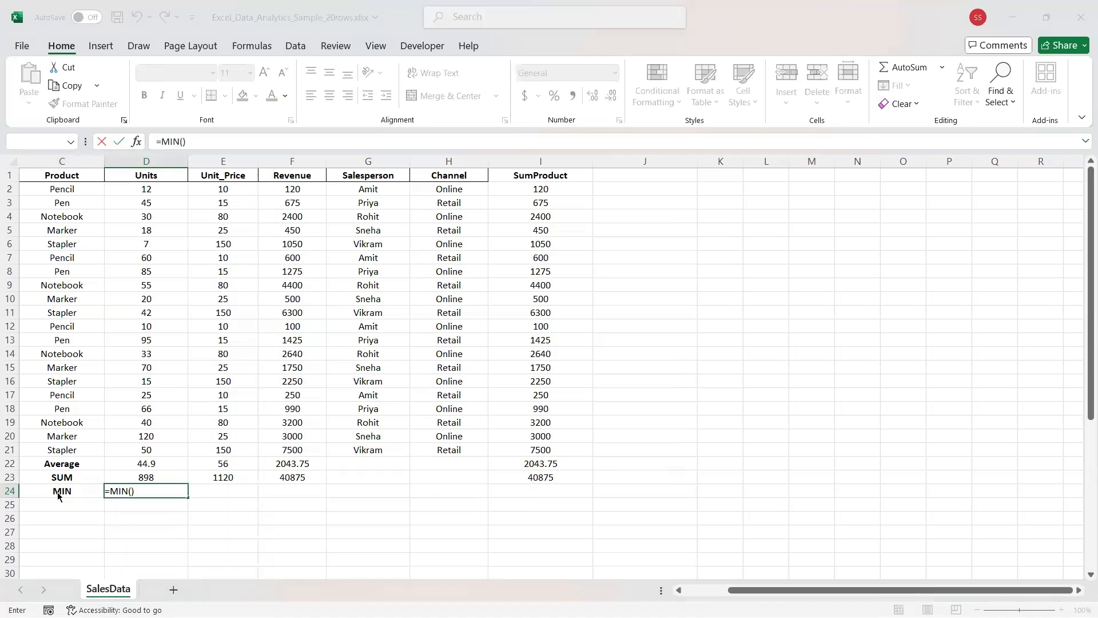
key(Return)
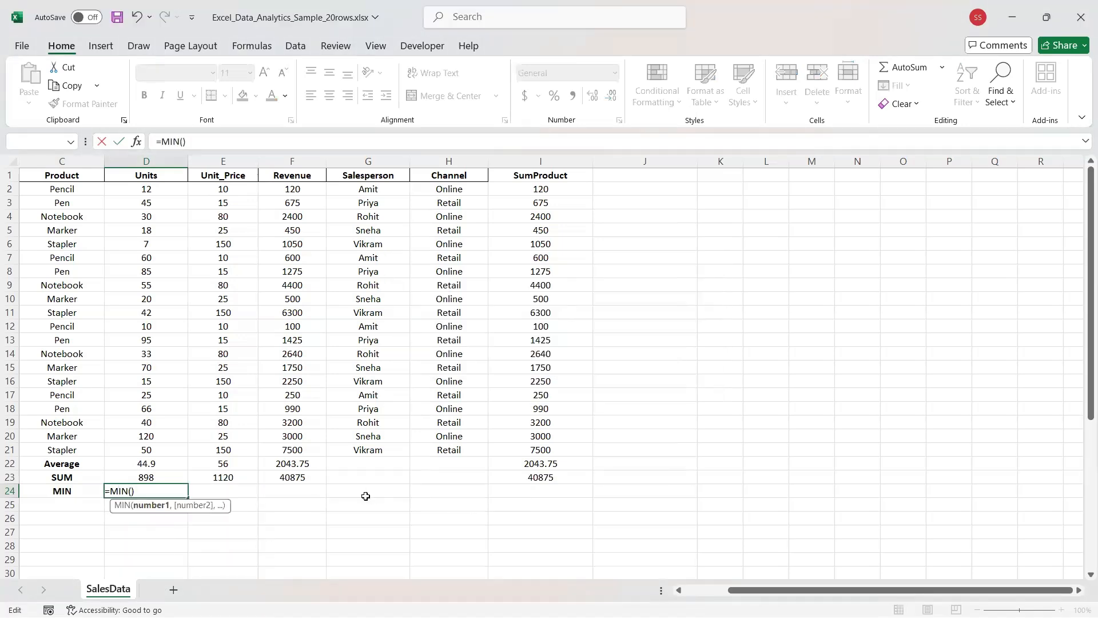
text(D)
text(2:D)
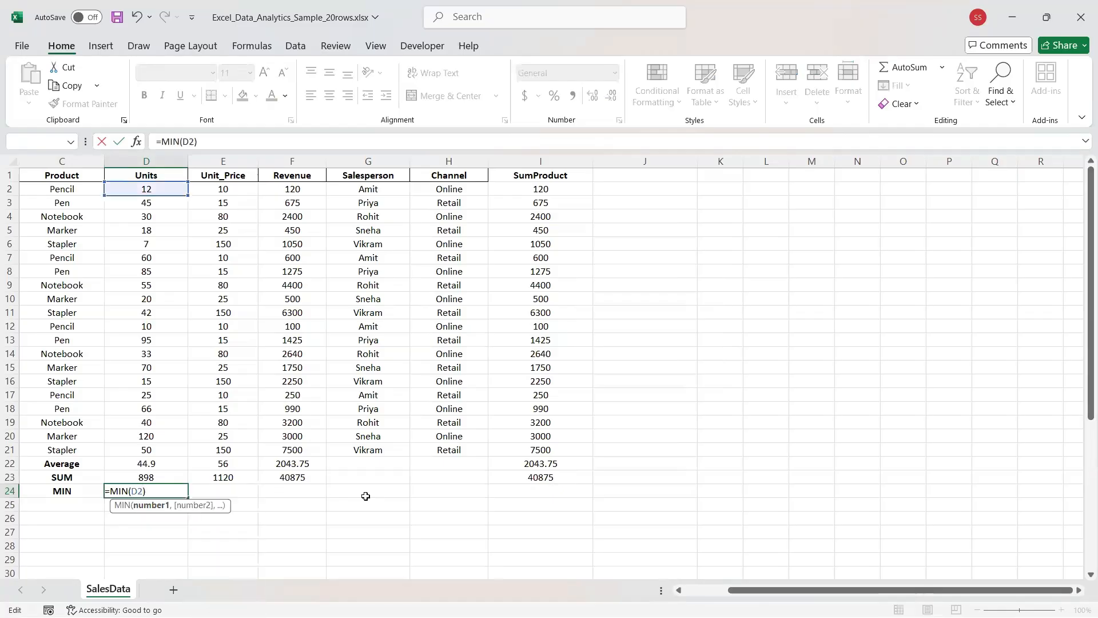
text(21)
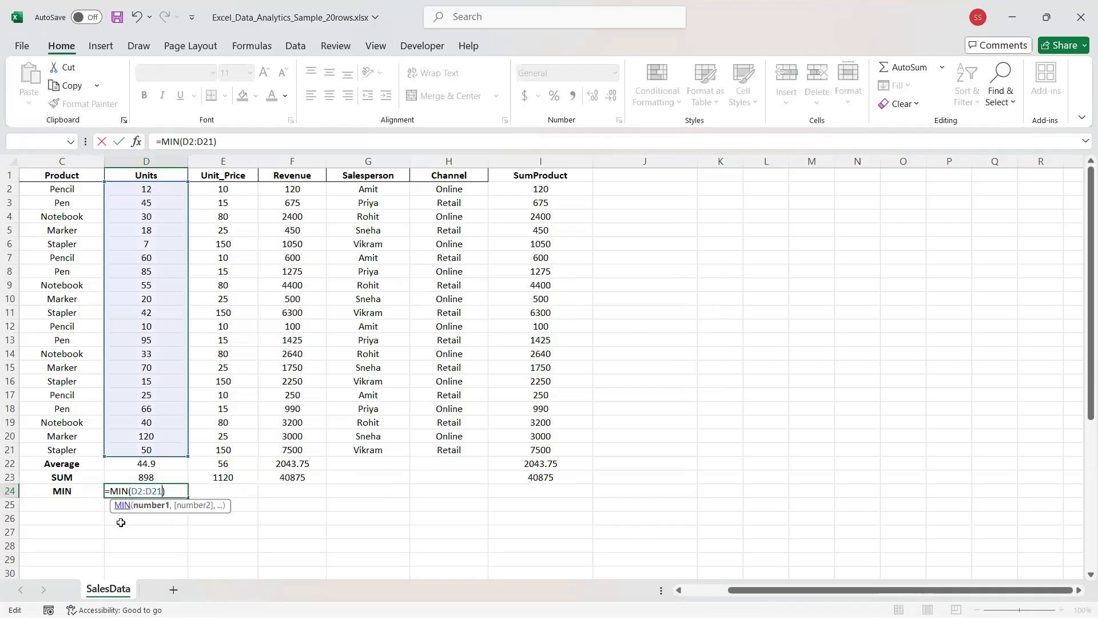
key(Return)
click(154, 488)
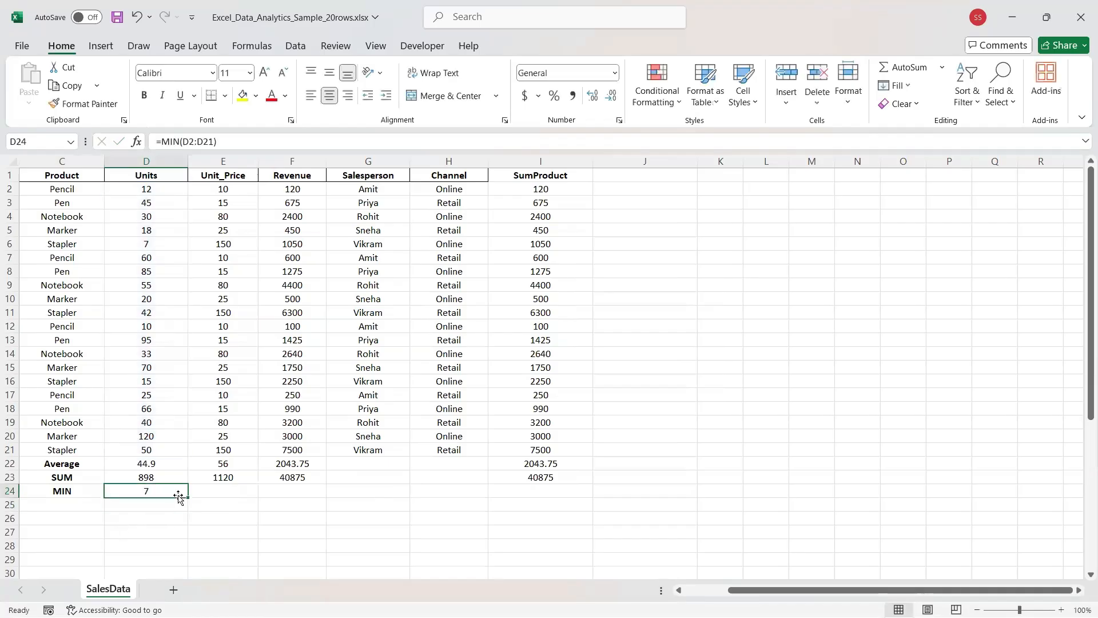
drag(189, 502, 569, 471)
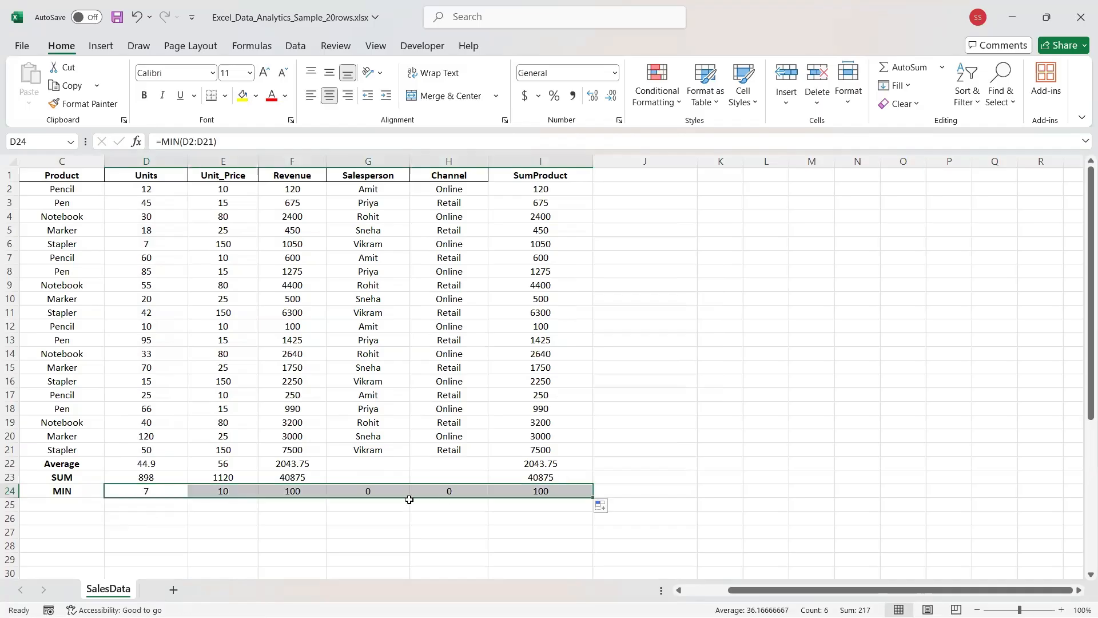
click(319, 490)
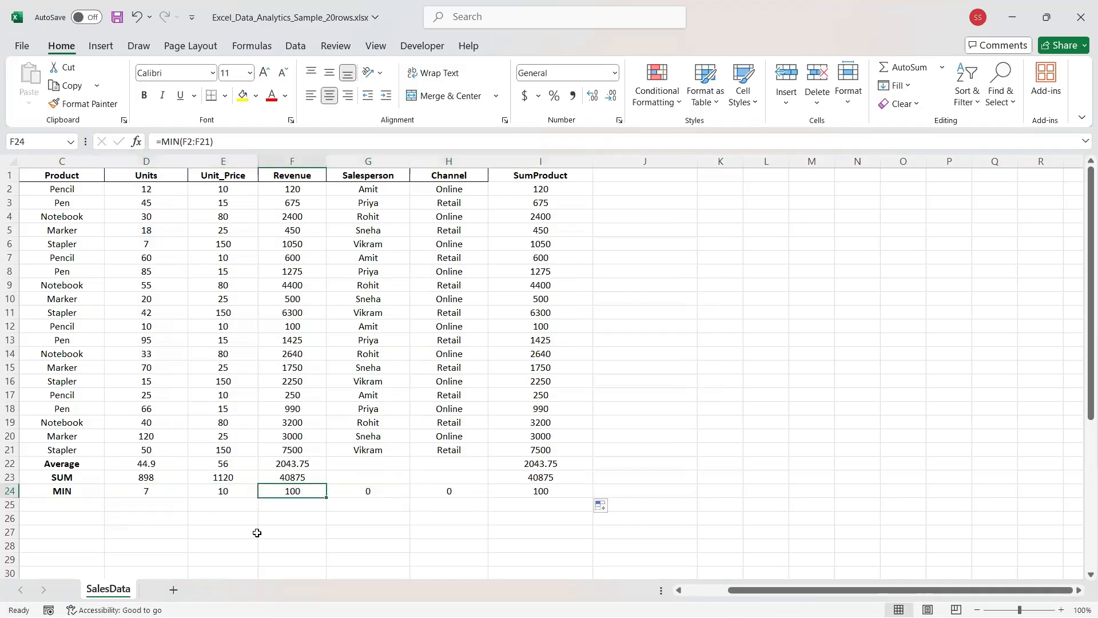
Enter a bold 'MAX' label in cell C25, rejecting the Marker autocomplete.
click(59, 503)
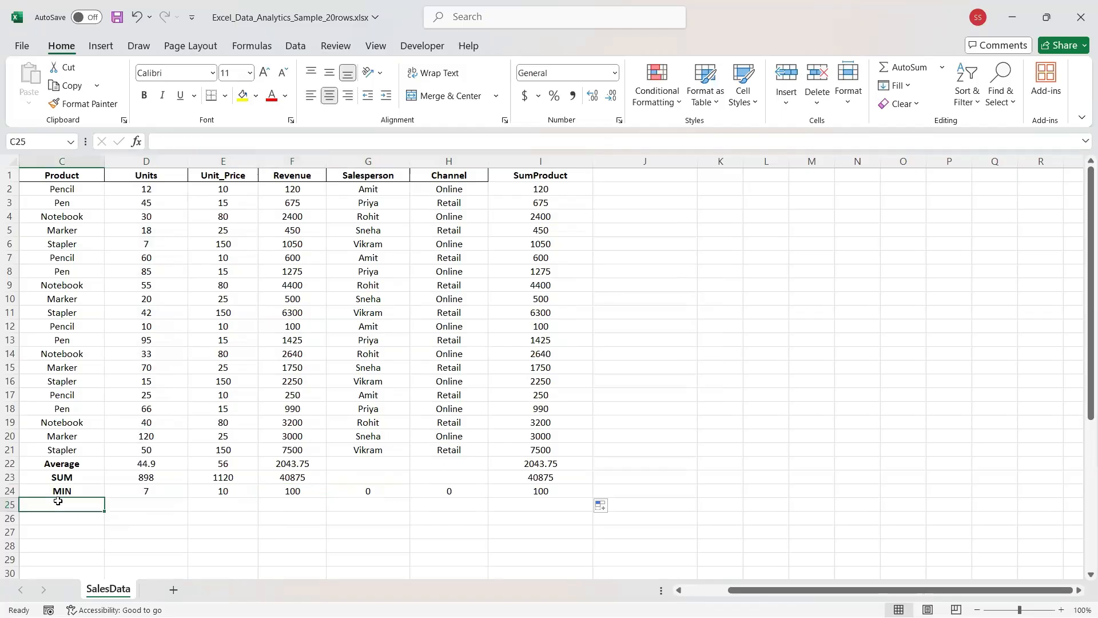
text(M)
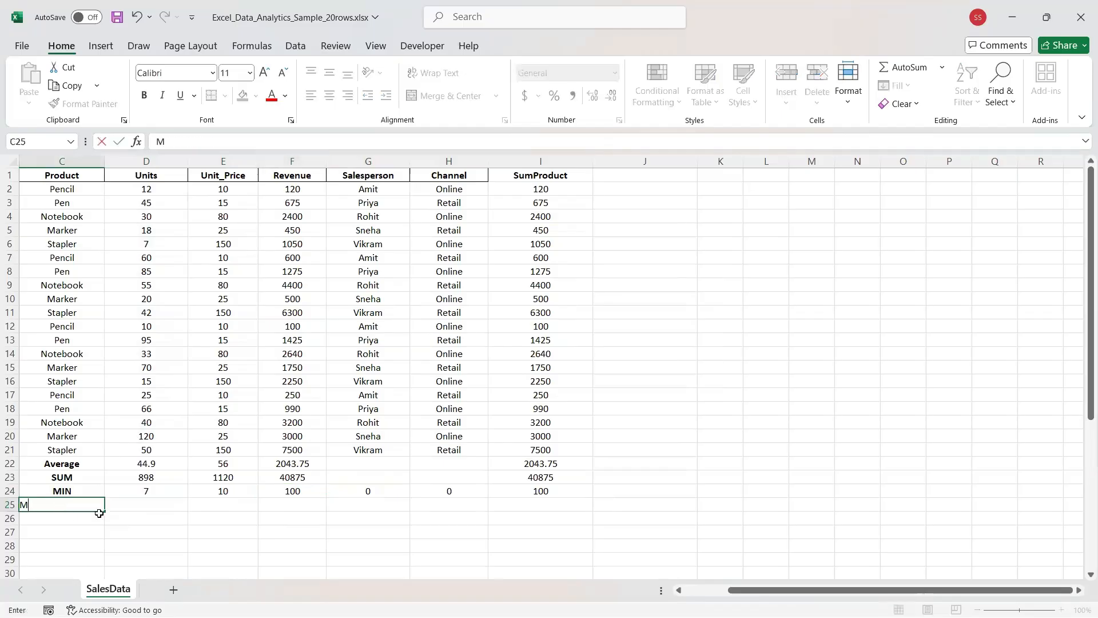
text(AX)
key(Return)
key(Tab)
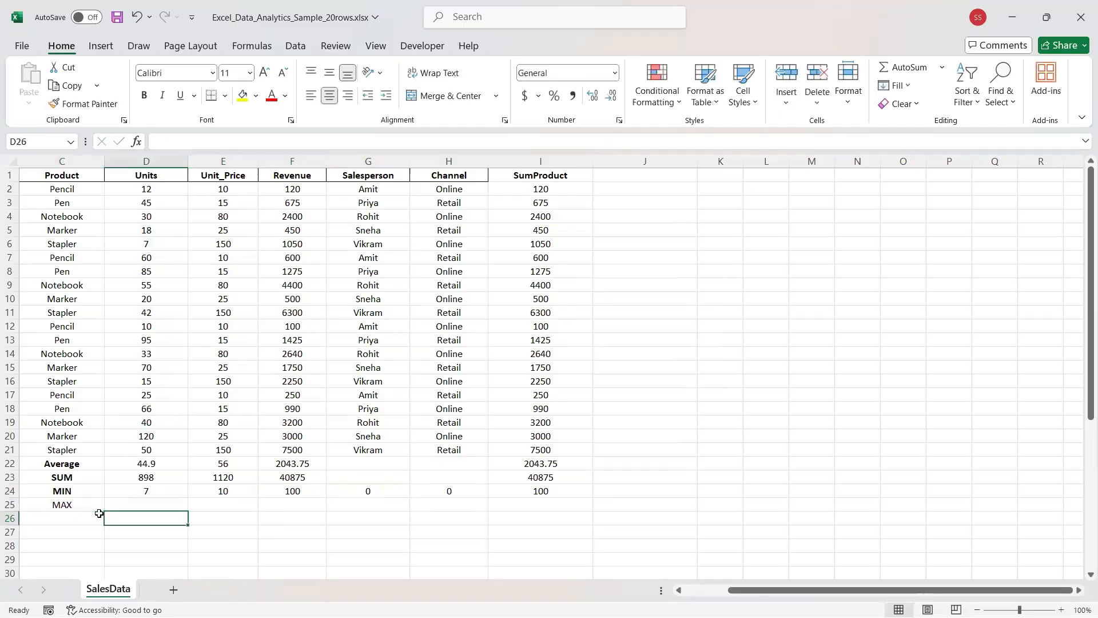
key(Up)
key(Left)
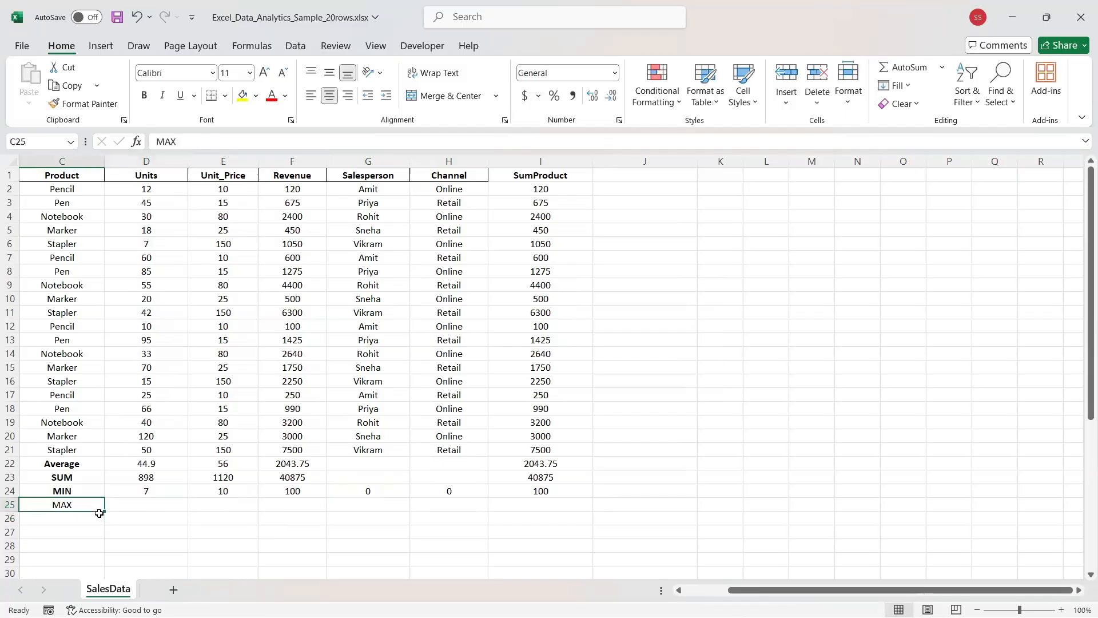
key(ctrl+b)
Enter =MAX(D2:D21) in D25 and copy it across to column I.
key(Right)
text(=Max)
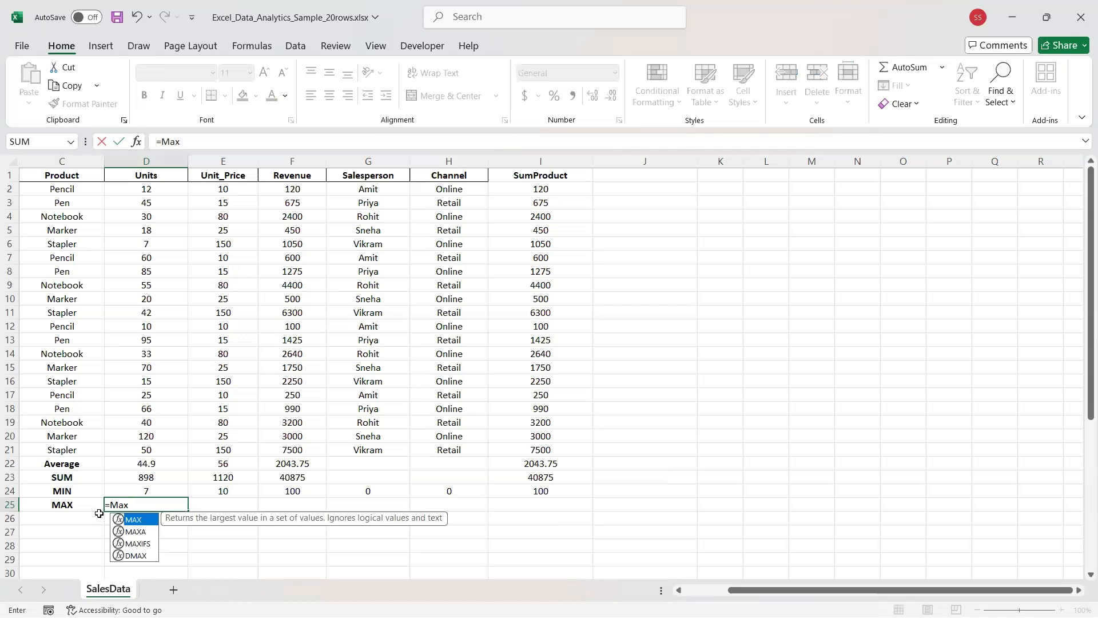
key(Tab)
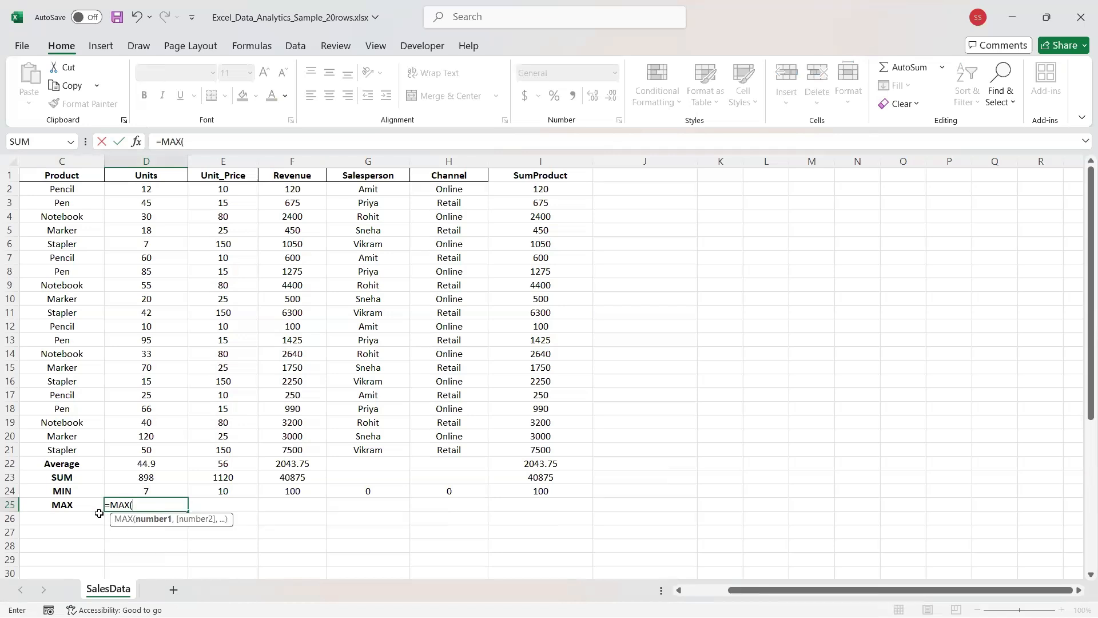
text(d2:d)
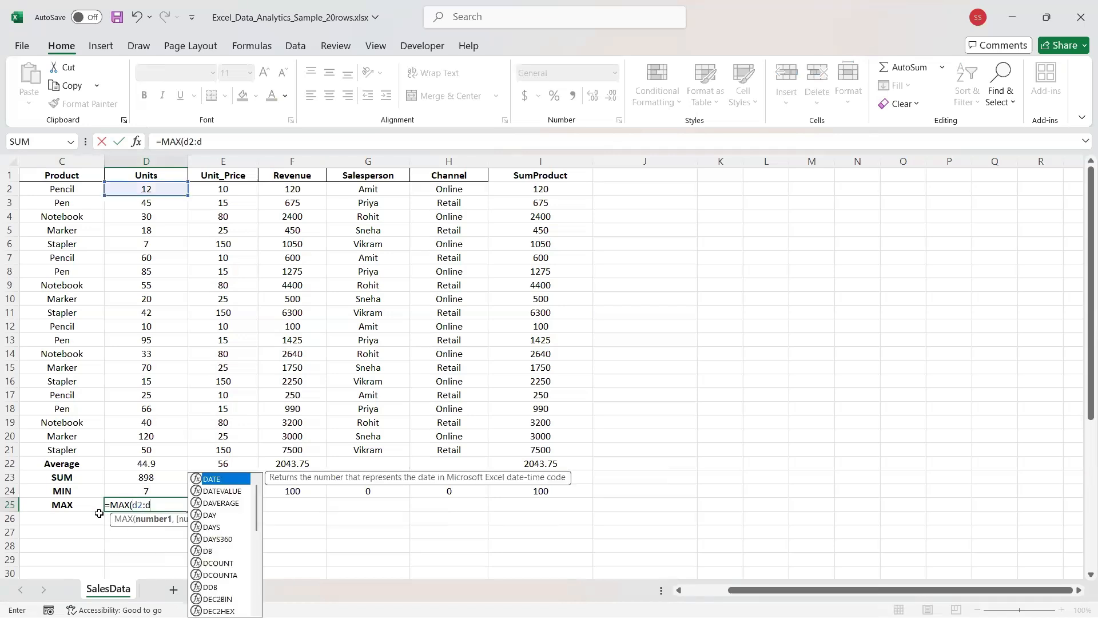
text(21))
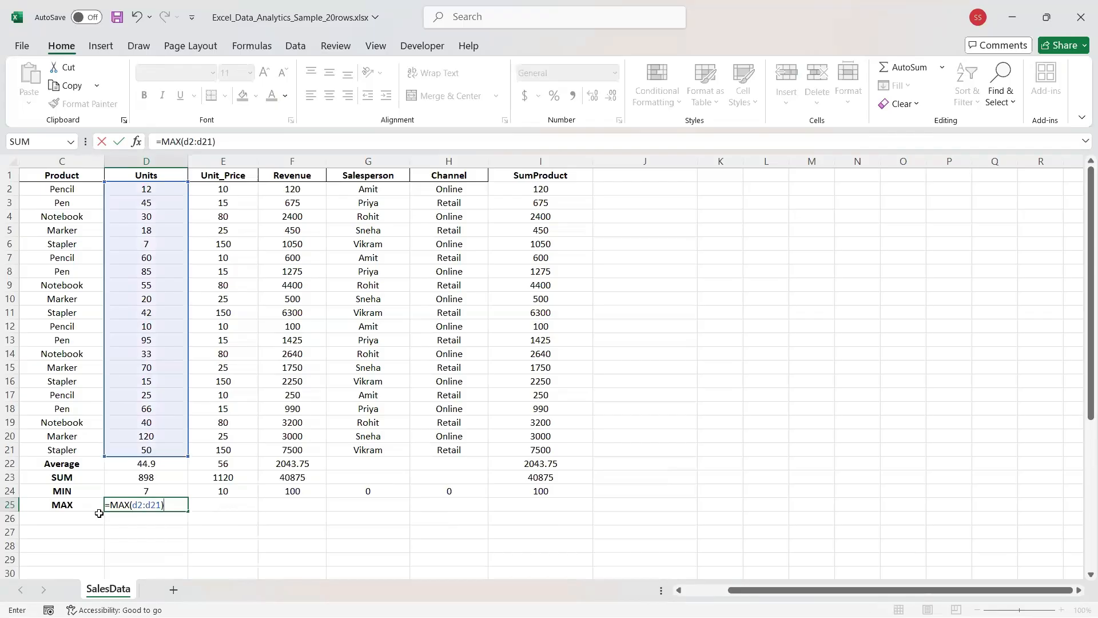
key(Return)
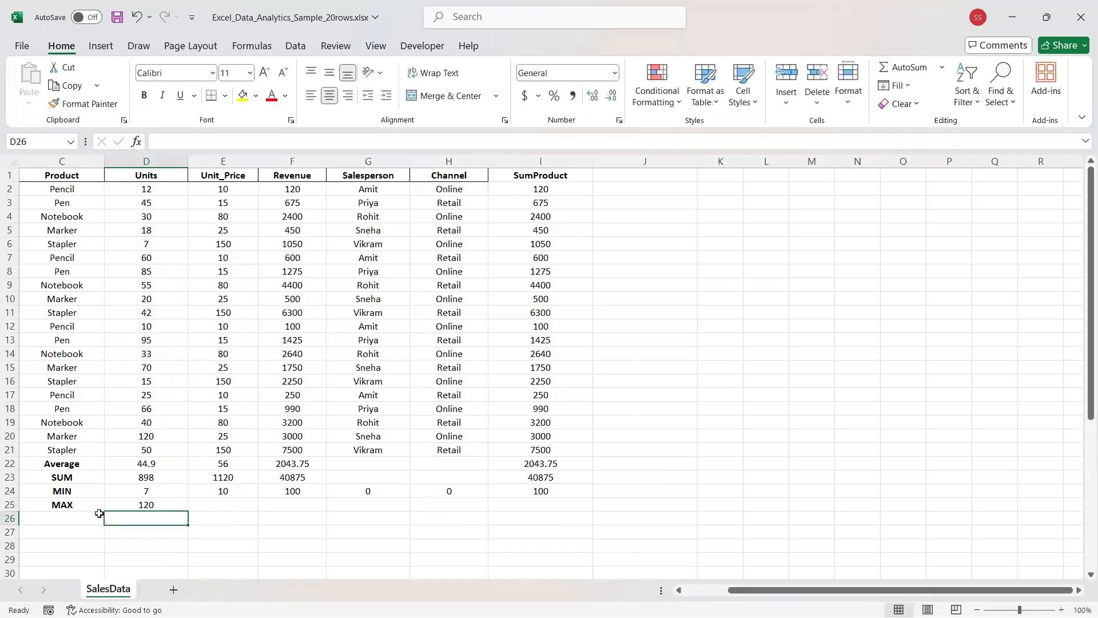
key(Up)
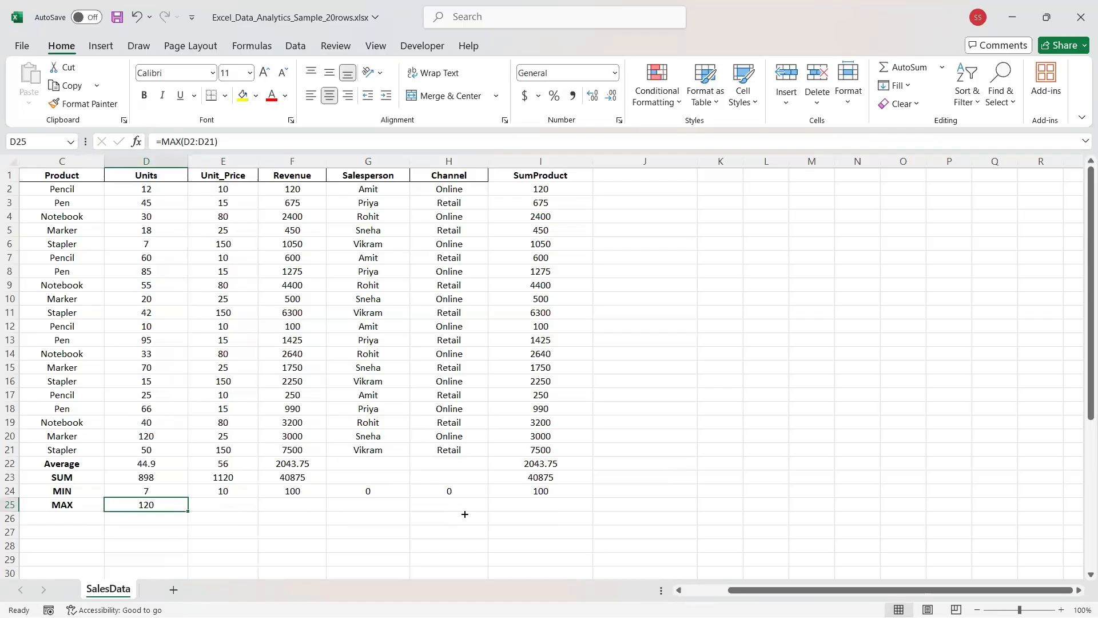
drag(464, 513, 564, 510)
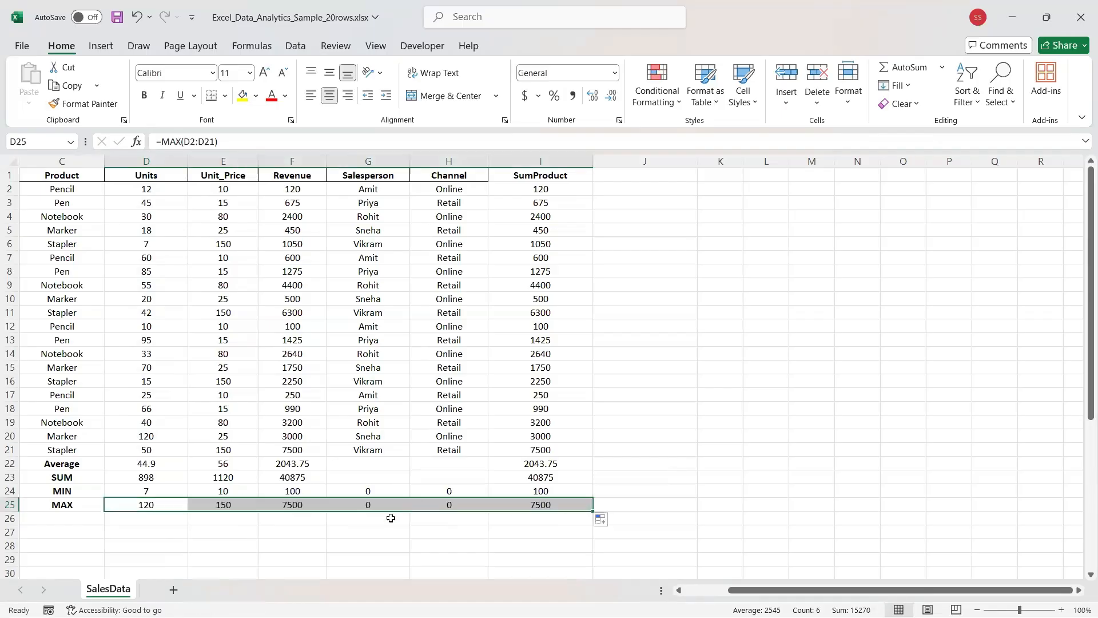
click(331, 524)
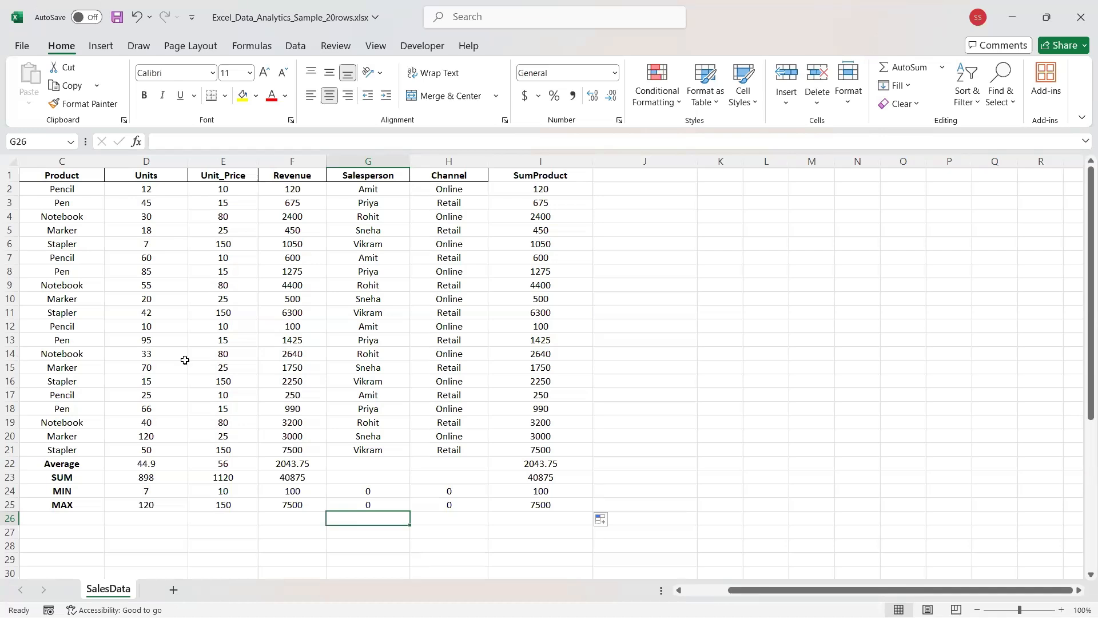
Type the label RAND into cell E27.
click(191, 527)
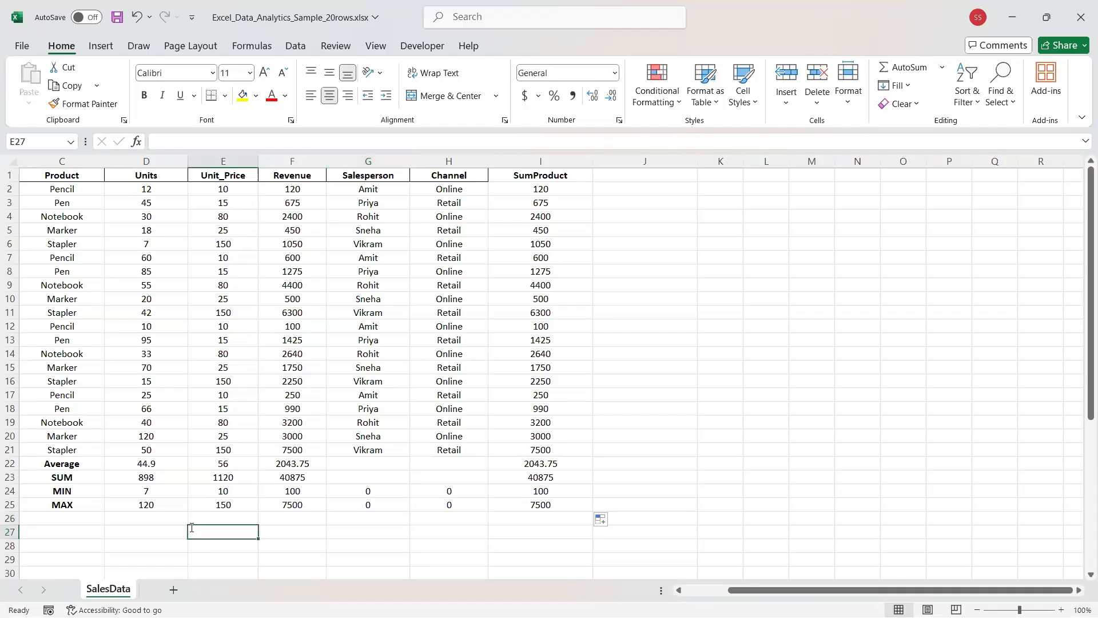
text(RAND)
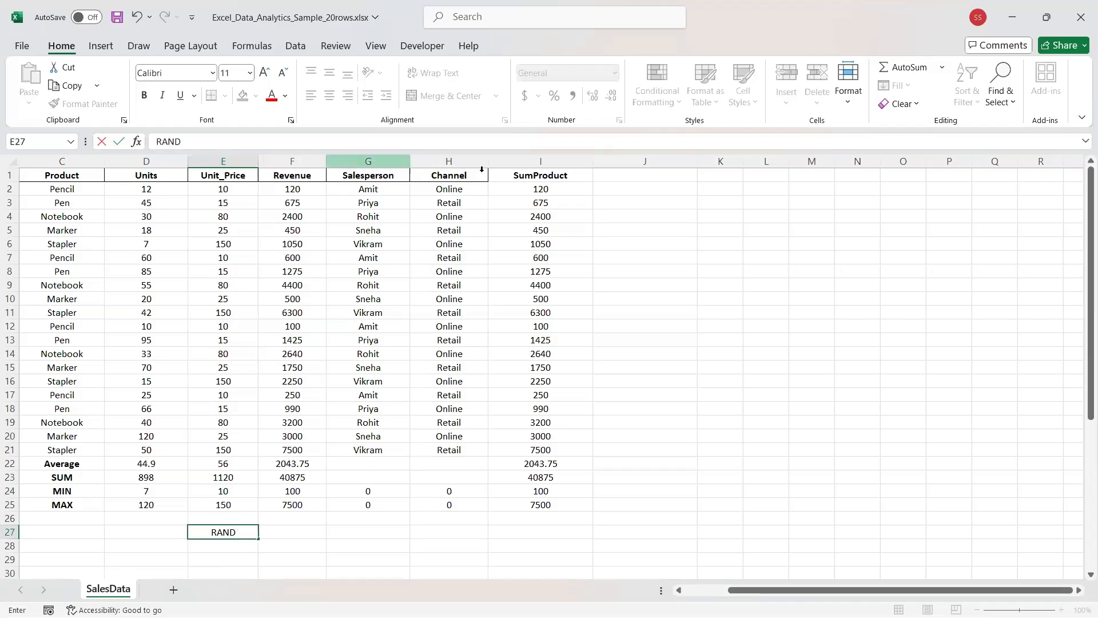
click(147, 162)
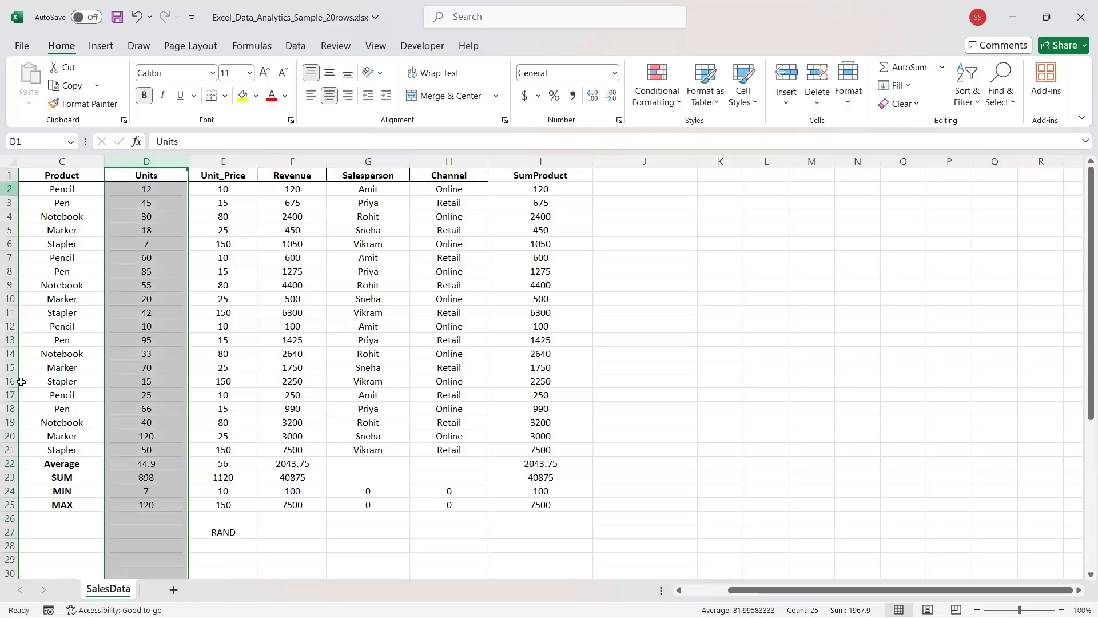
Check the Units cells D22 and D21, select empty J2:J21, then re-edit E27.
click(143, 462)
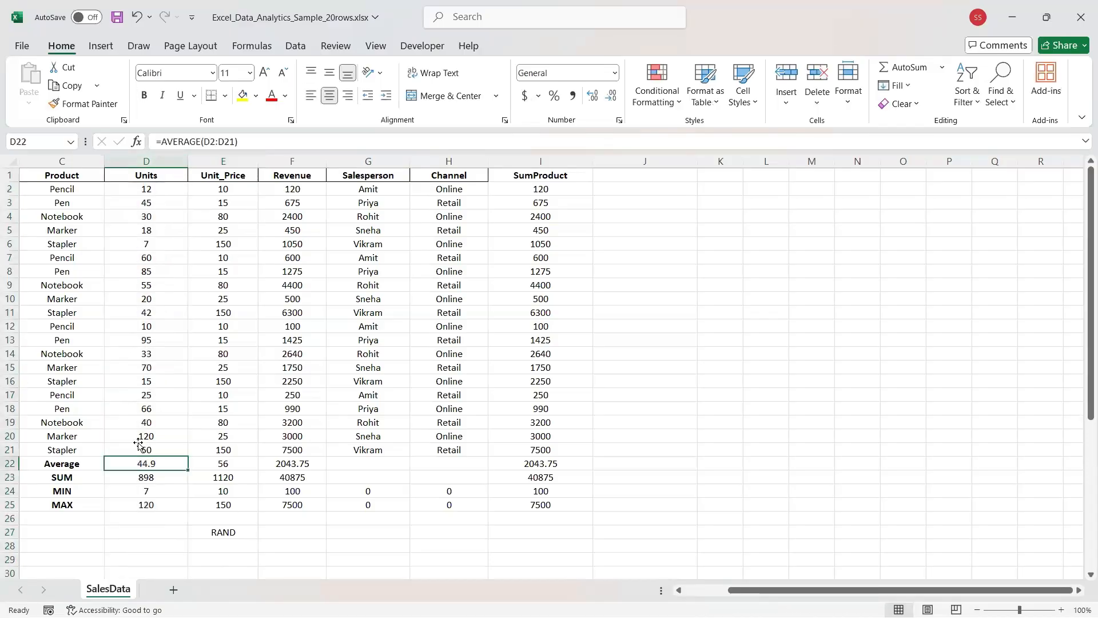
key(Up)
key(Up)
click(138, 450)
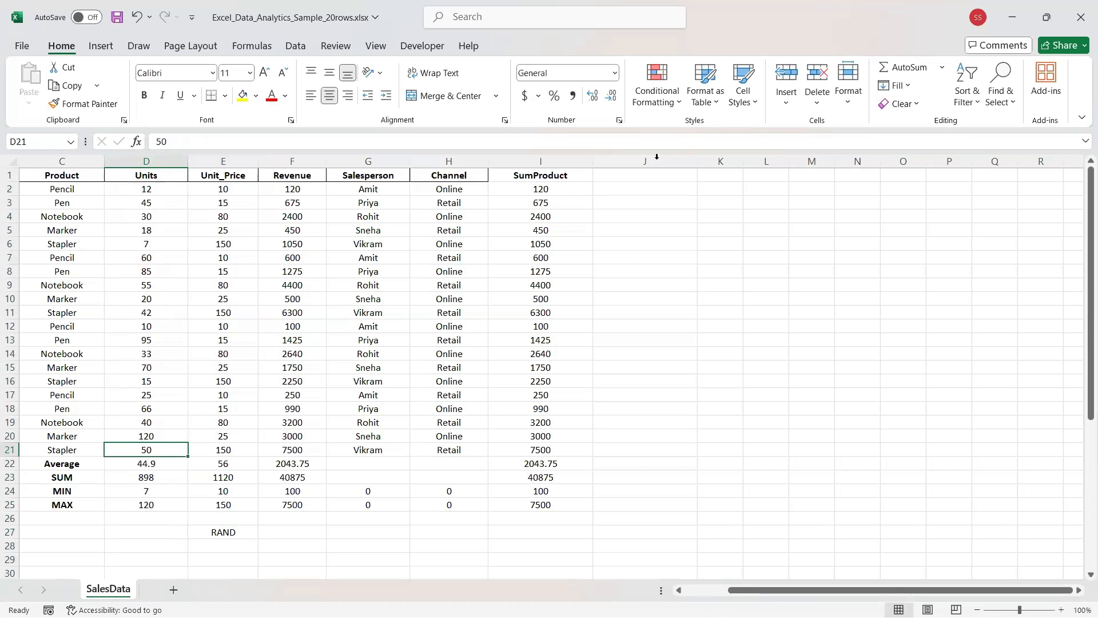
drag(645, 189, 645, 449)
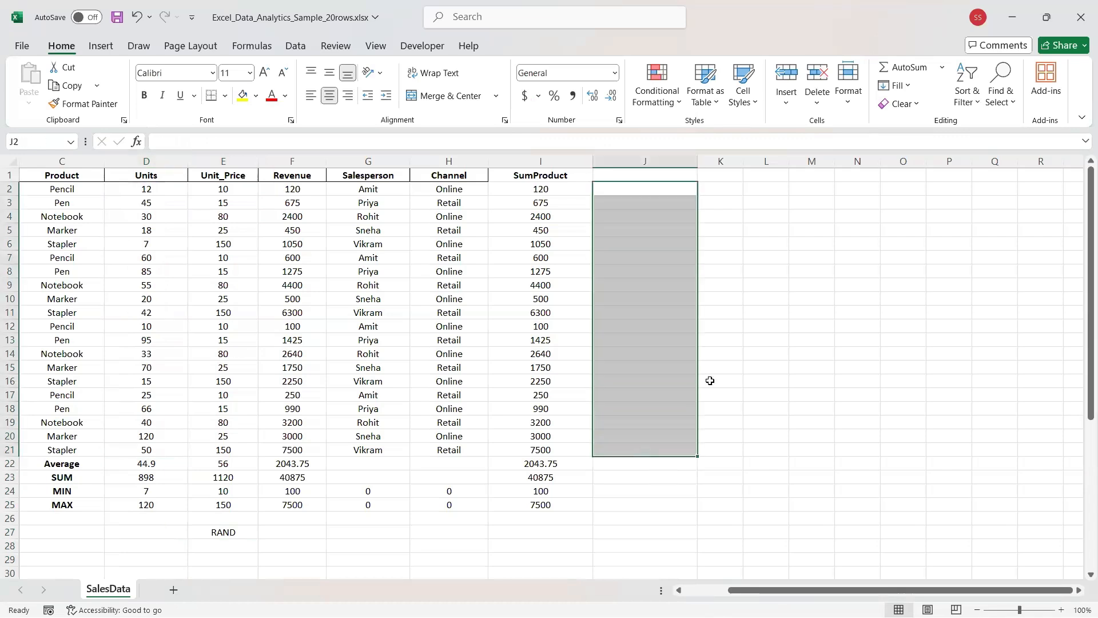
double_click(220, 530)
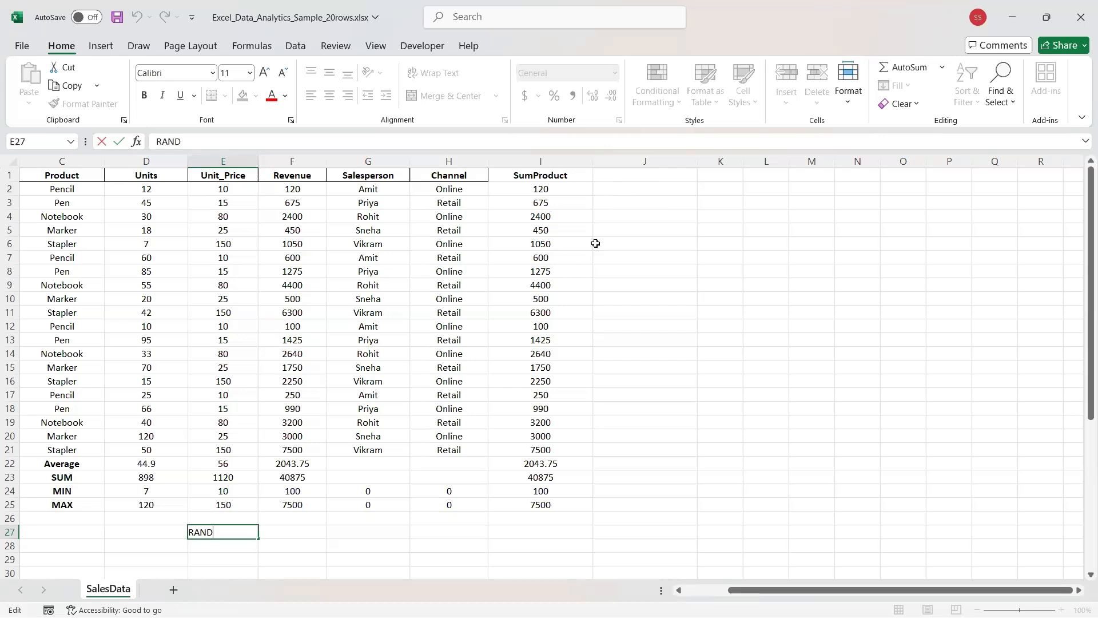
Enter =RAND() in cell J2.
click(618, 187)
text(=)
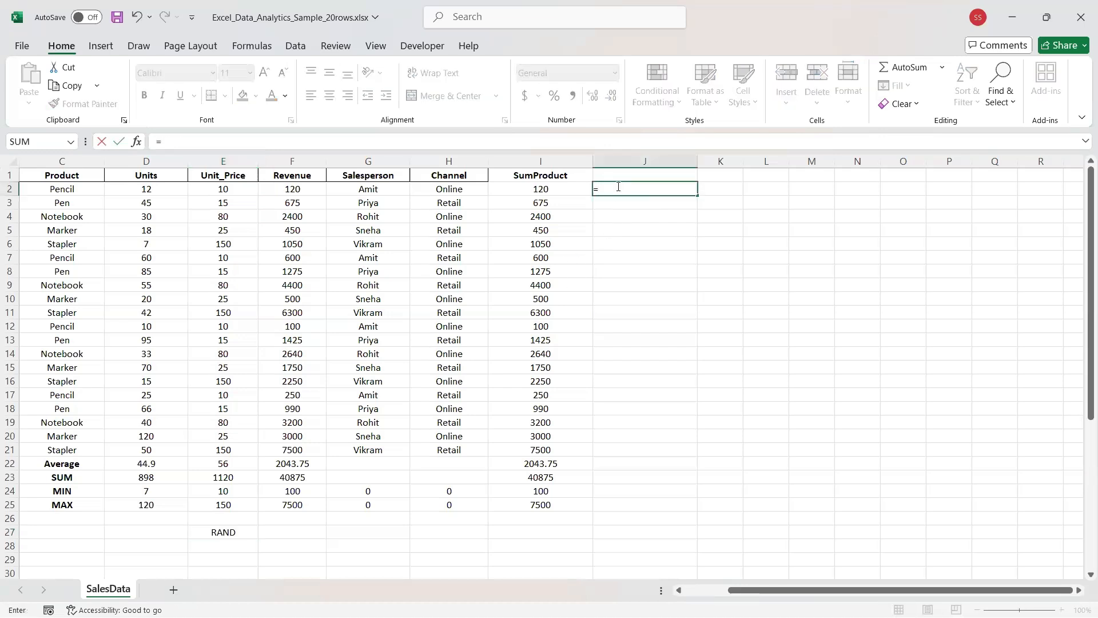
text(RAND)
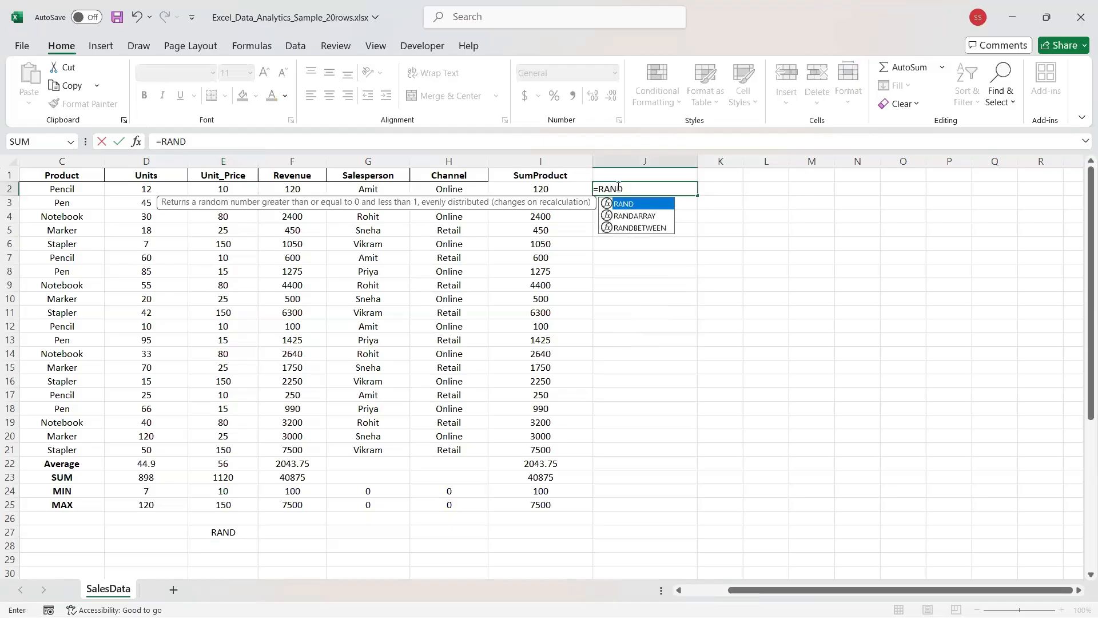
text(())
key(Return)
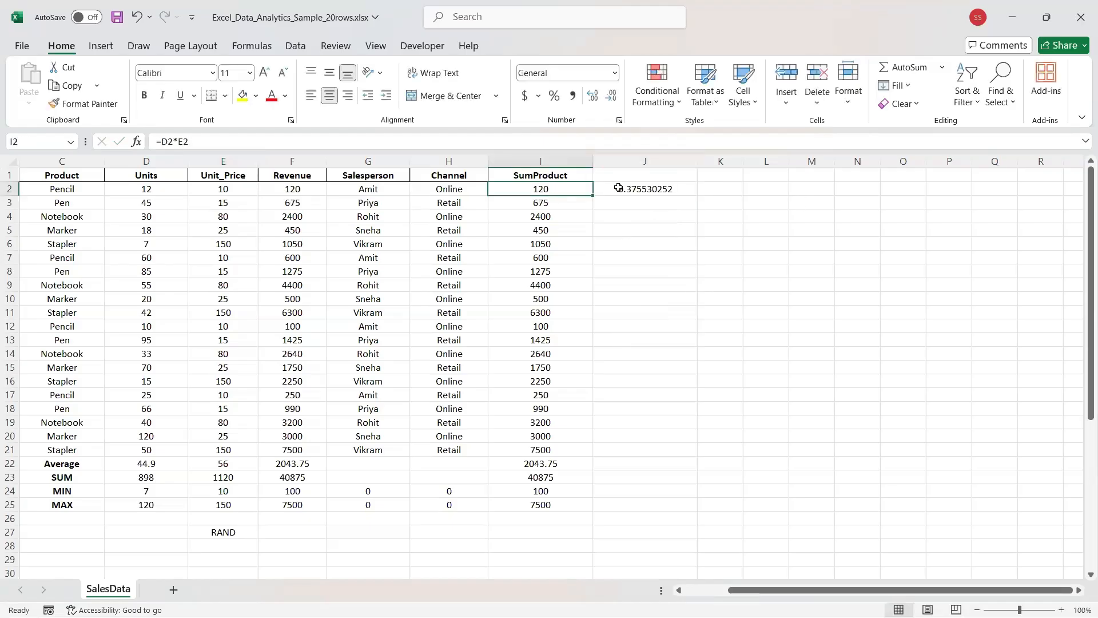
Try adding 0,20 arguments to RAND, then revert J2 to plain =RAND() after the error.
click(619, 187)
click(210, 141)
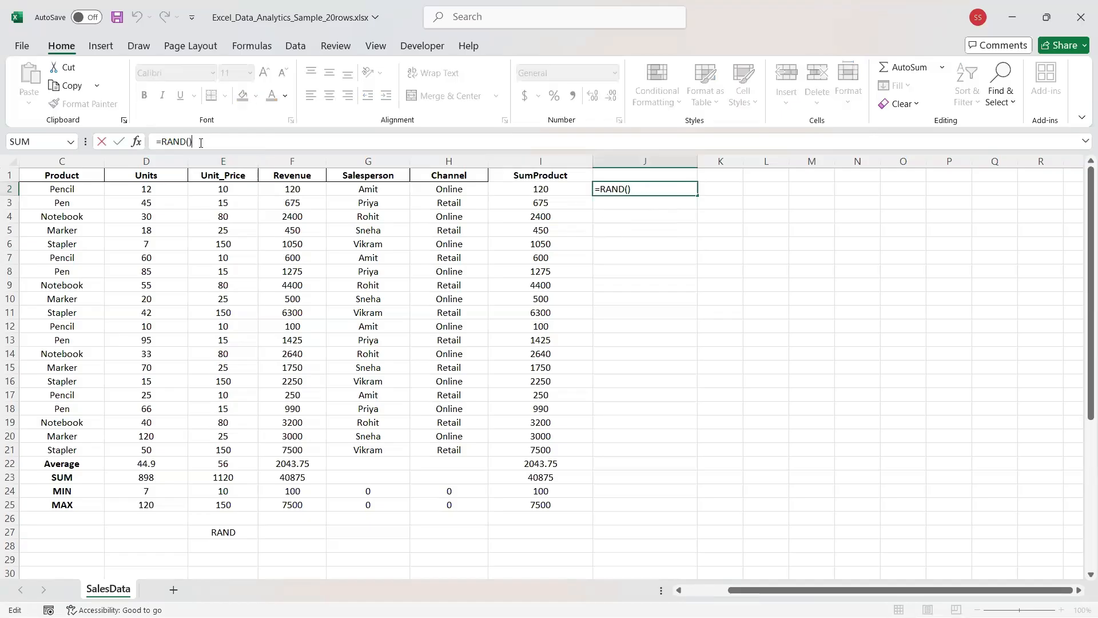
text(0,)
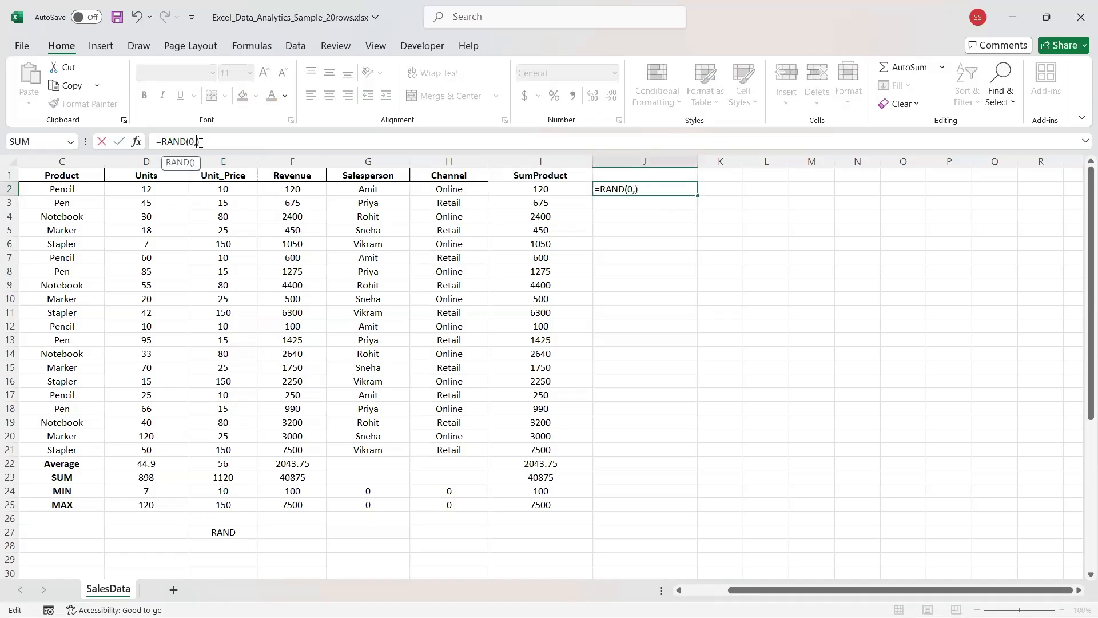
text(20)
key(Return)
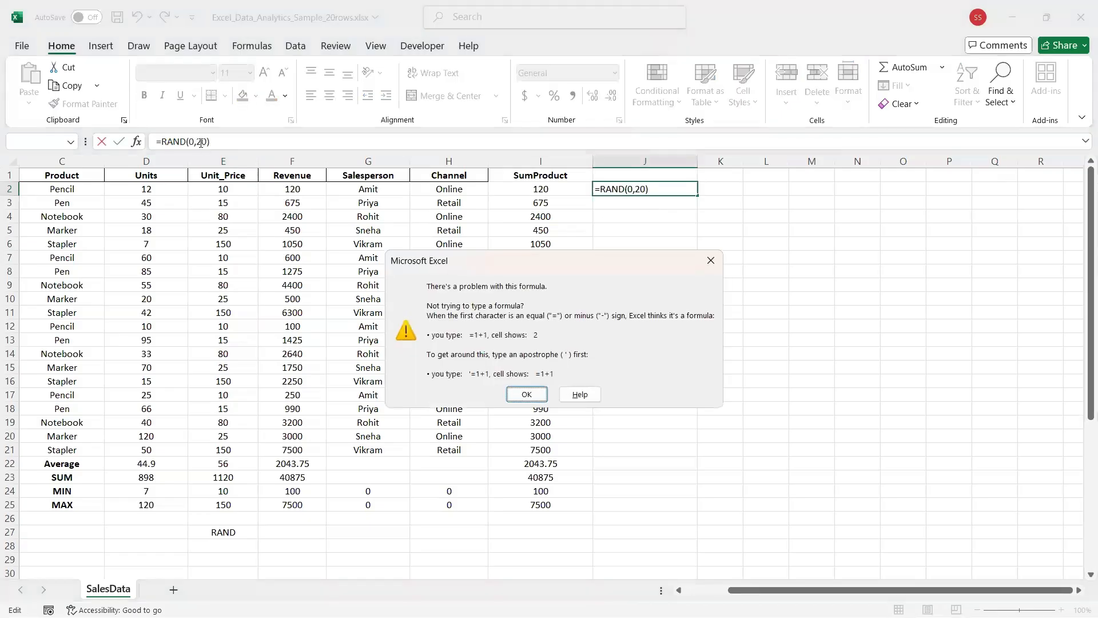
key(Return)
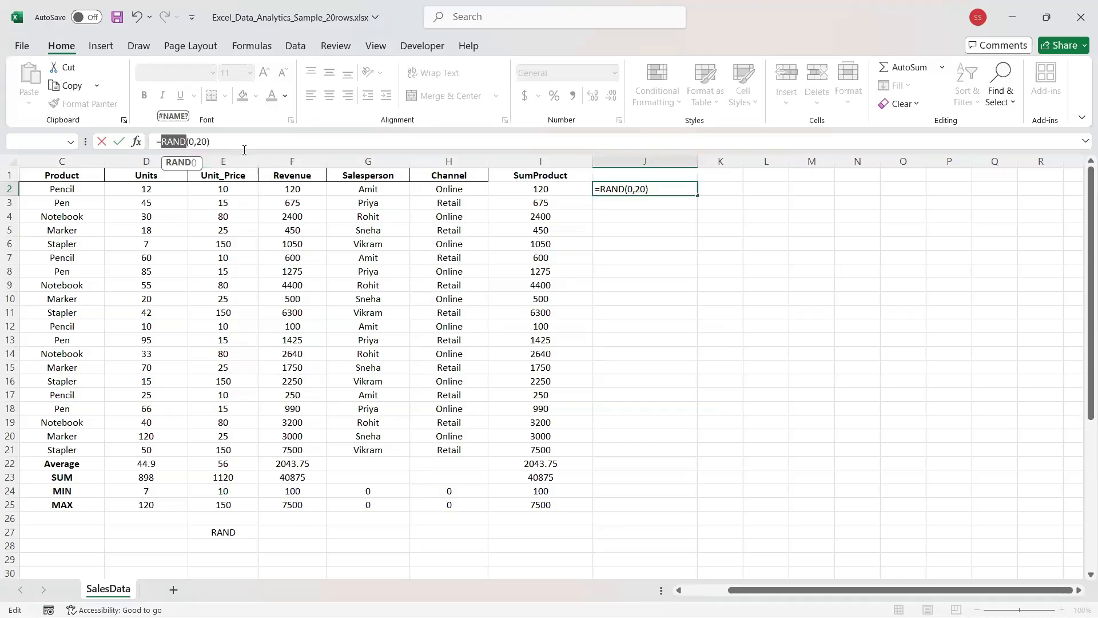
key(ctrl+a)
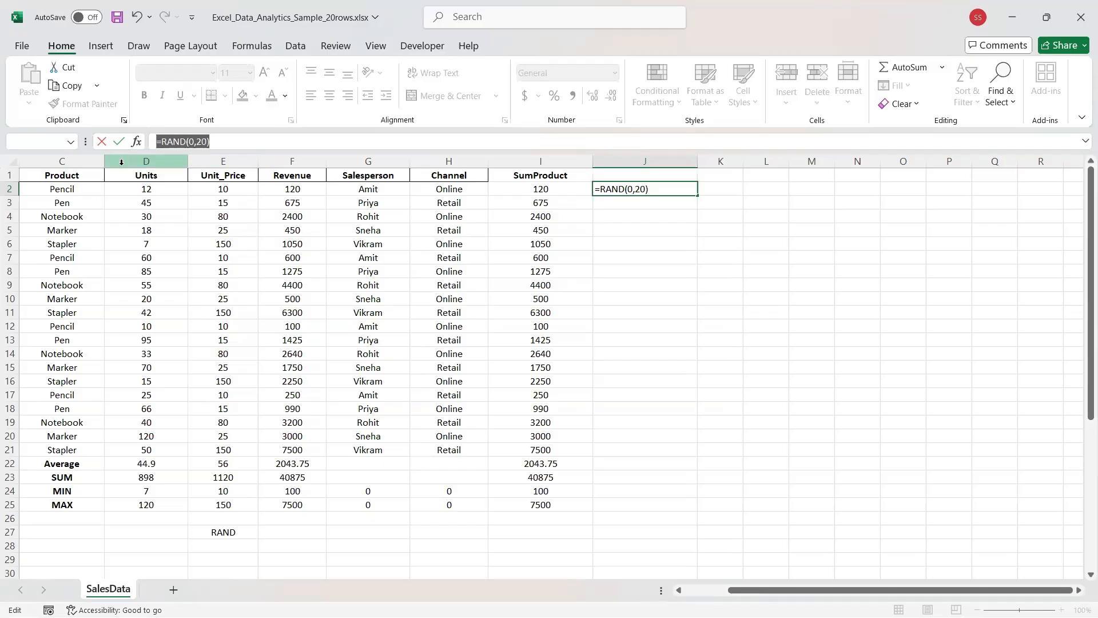
key(Right)
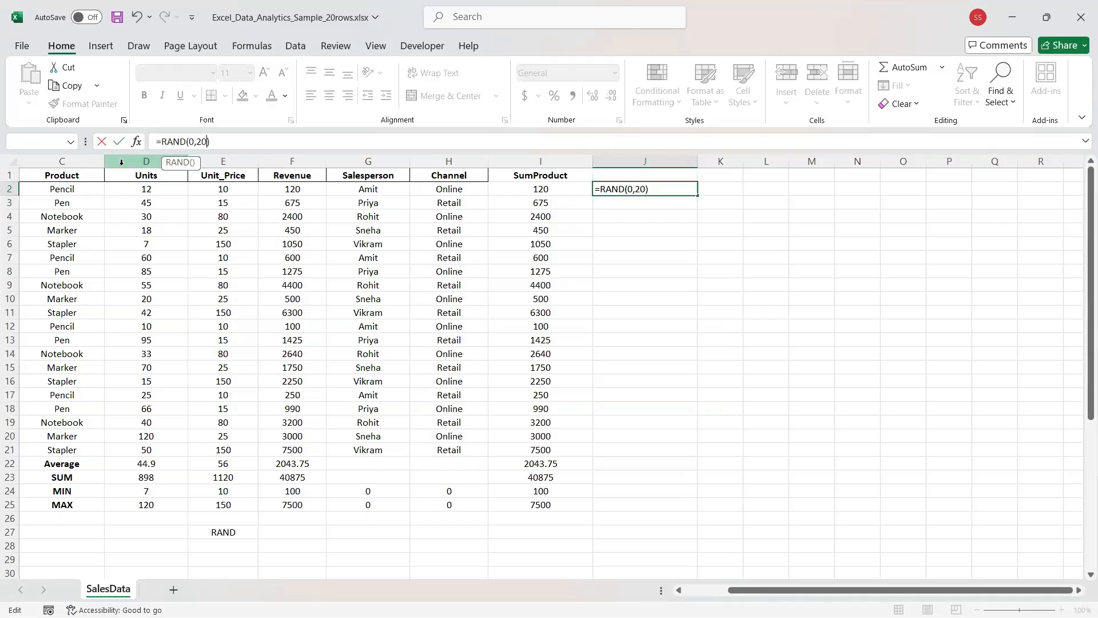
key(BackSpace)
key(BackSpace)
key(BackSpace)
key(BackSpace)
key(BackSpace)
key(Return)
key(Return)
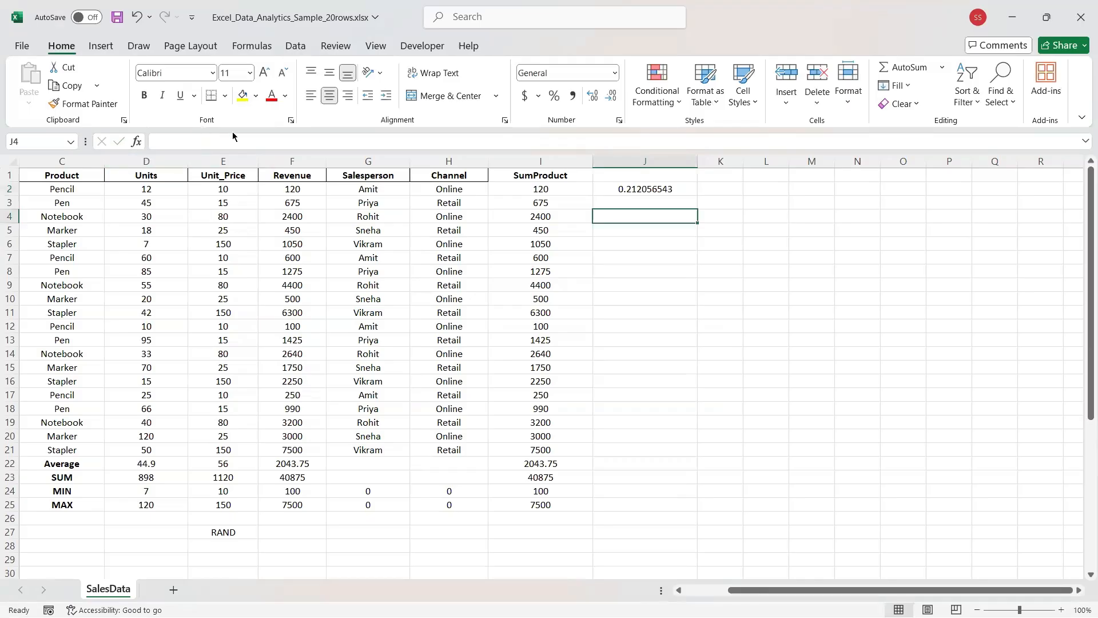
click(608, 191)
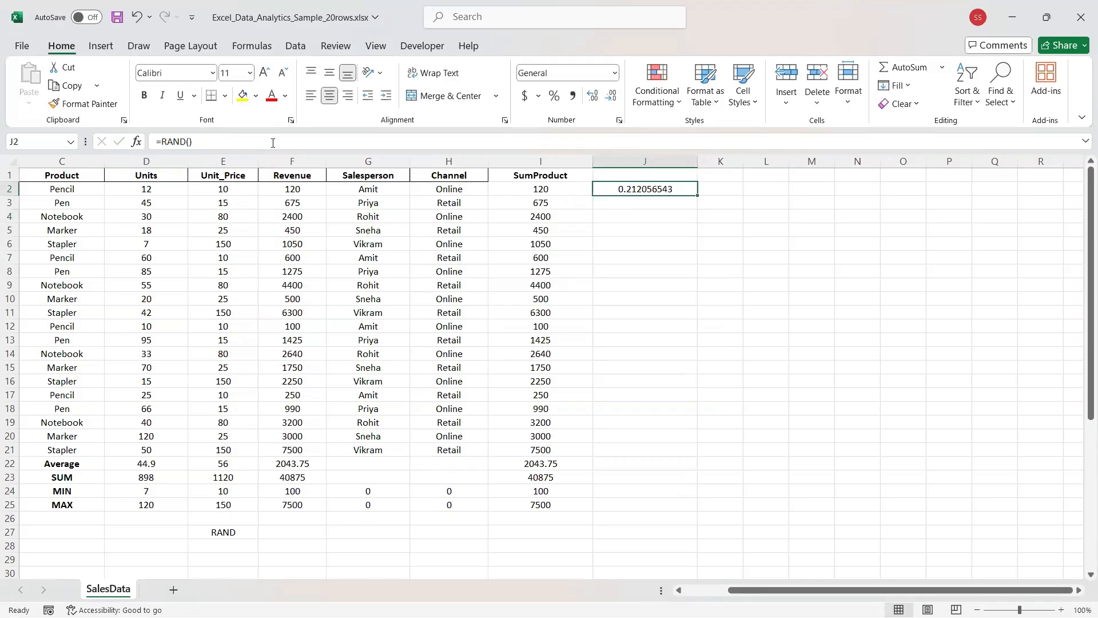
drag(192, 141, 86, 143)
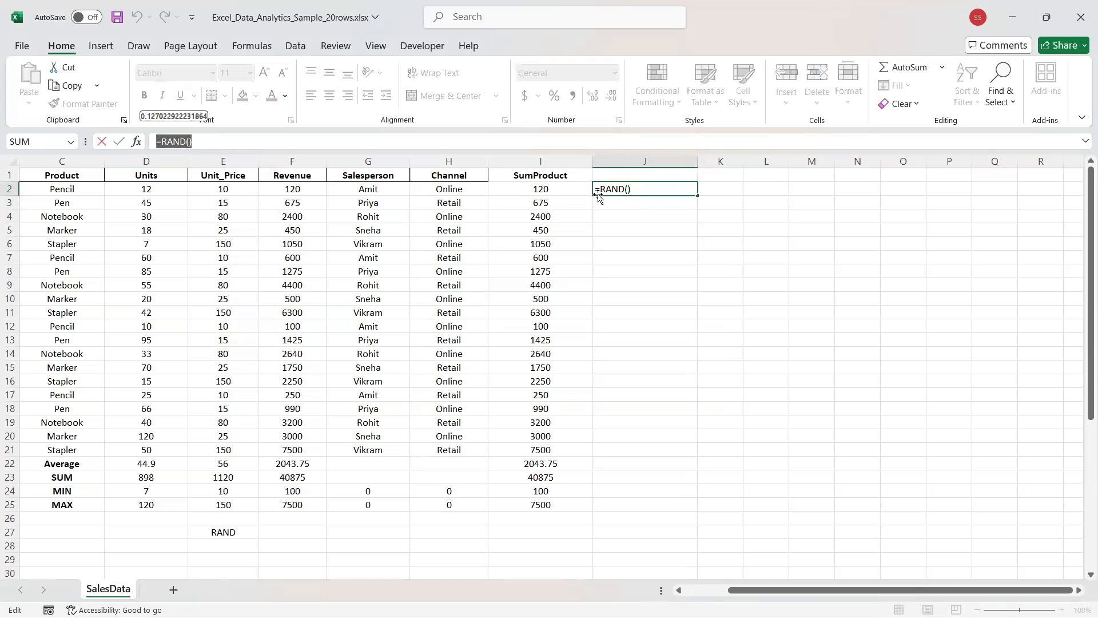
key(Return)
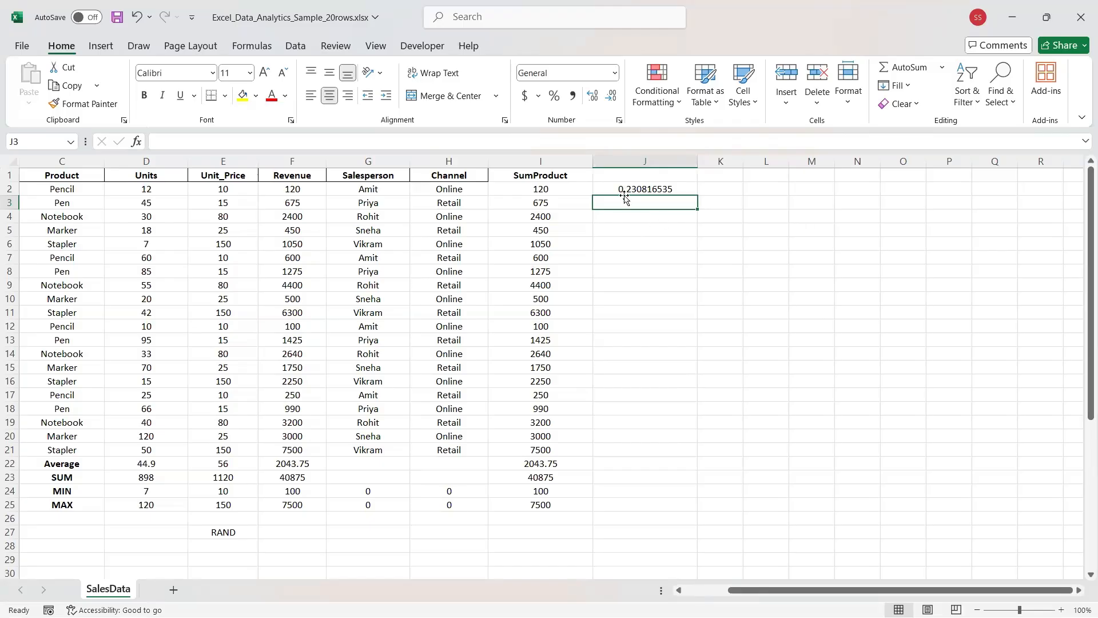
click(627, 189)
click(414, 214)
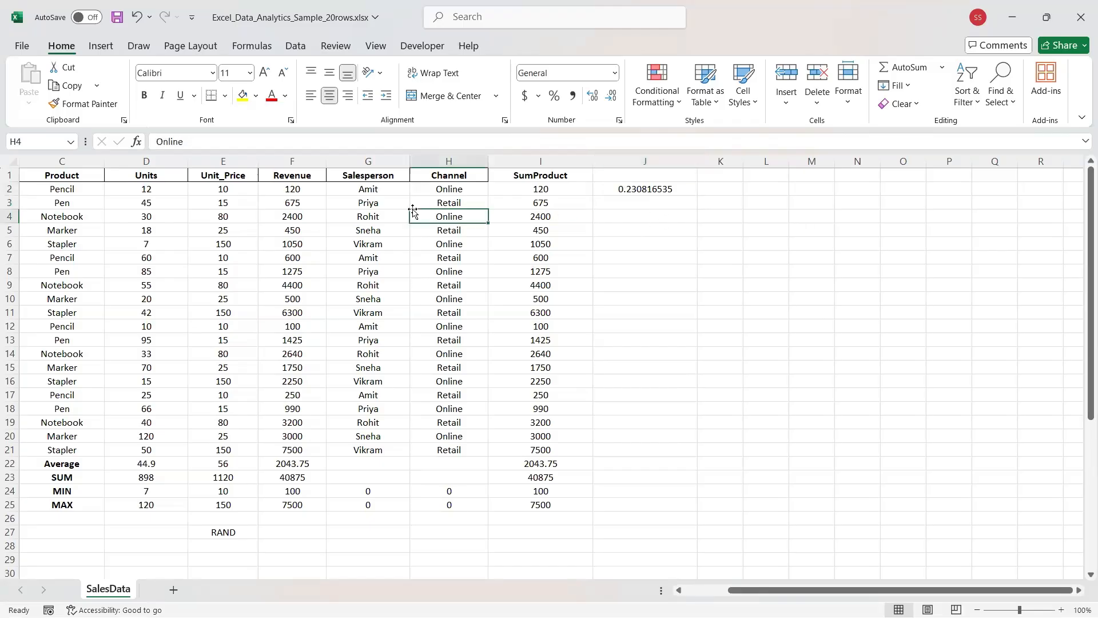
click(612, 192)
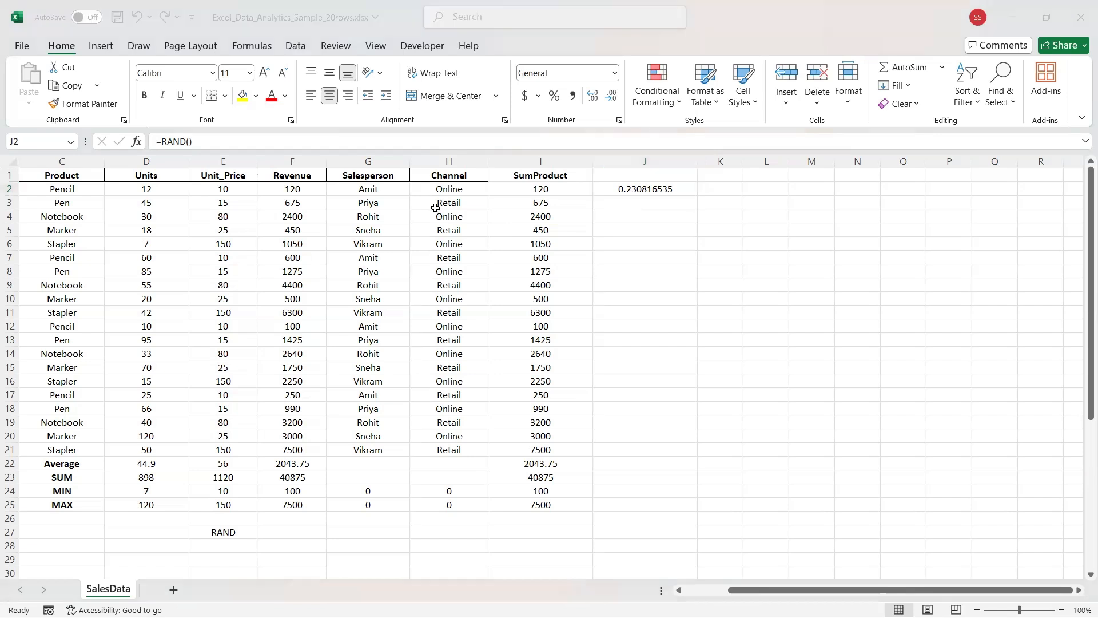
click(586, 192)
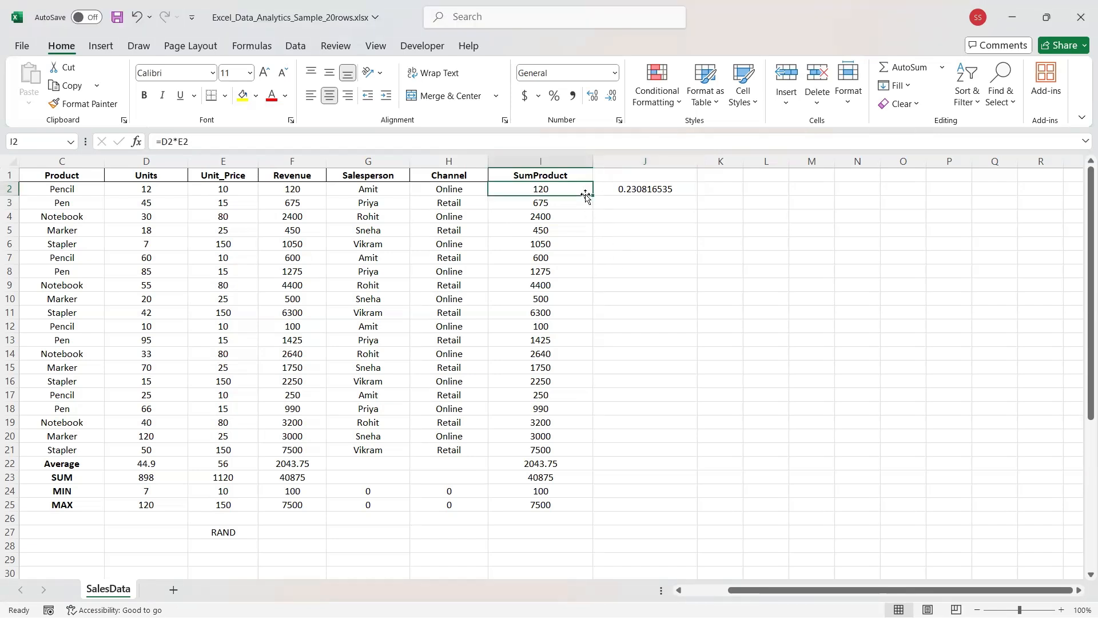
click(634, 190)
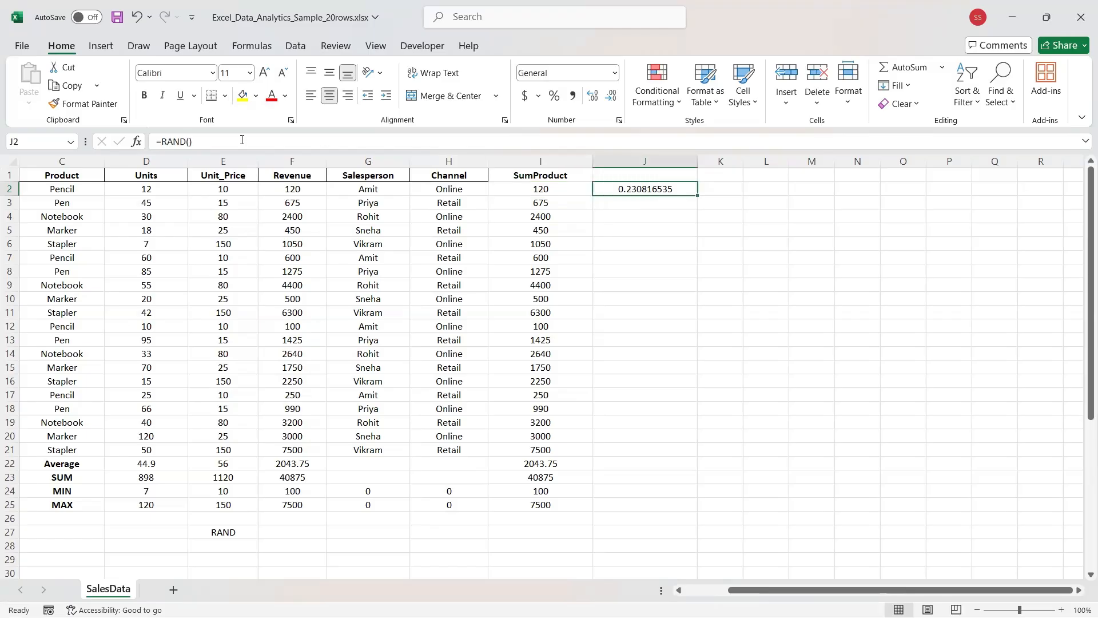
drag(234, 141, 138, 144)
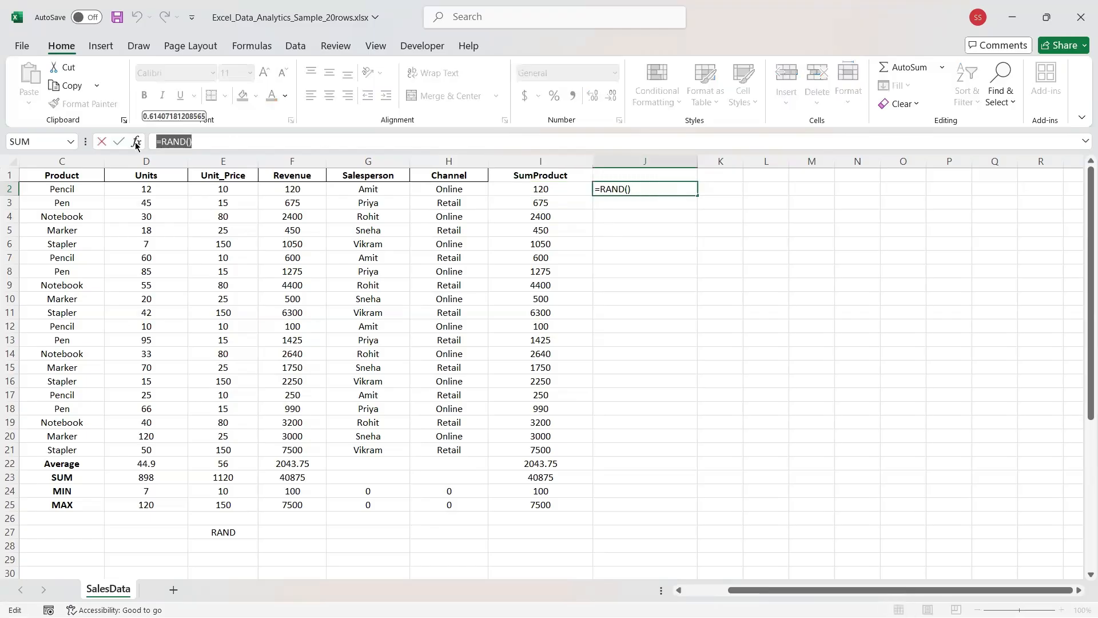
Replace J2's formula with =RANDBETWEEN(1,20).
text(=RAND)
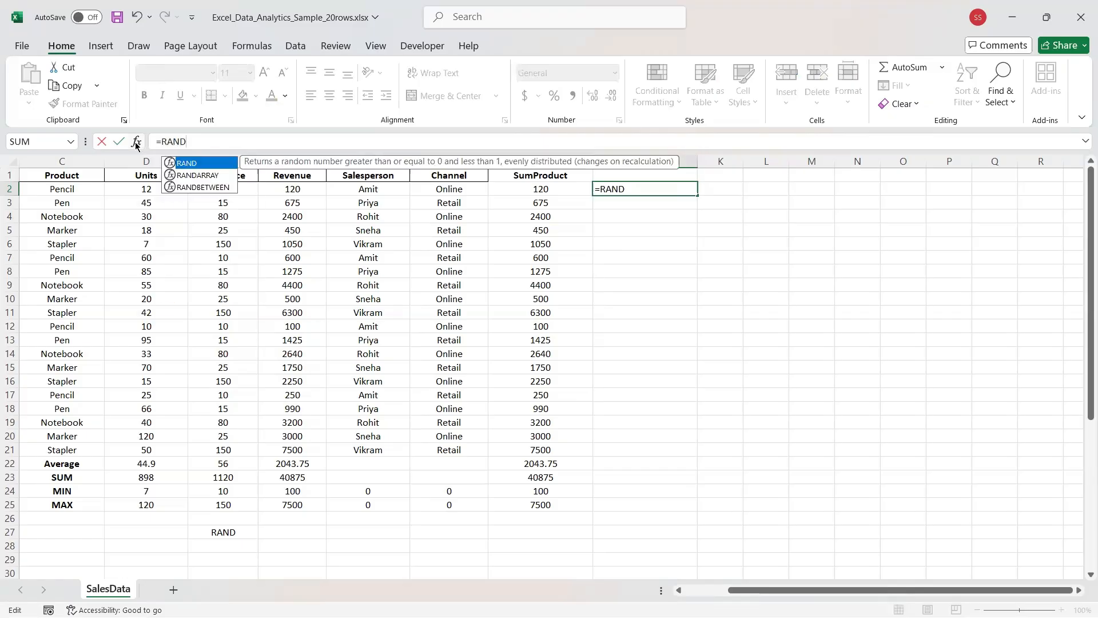
key(Escape)
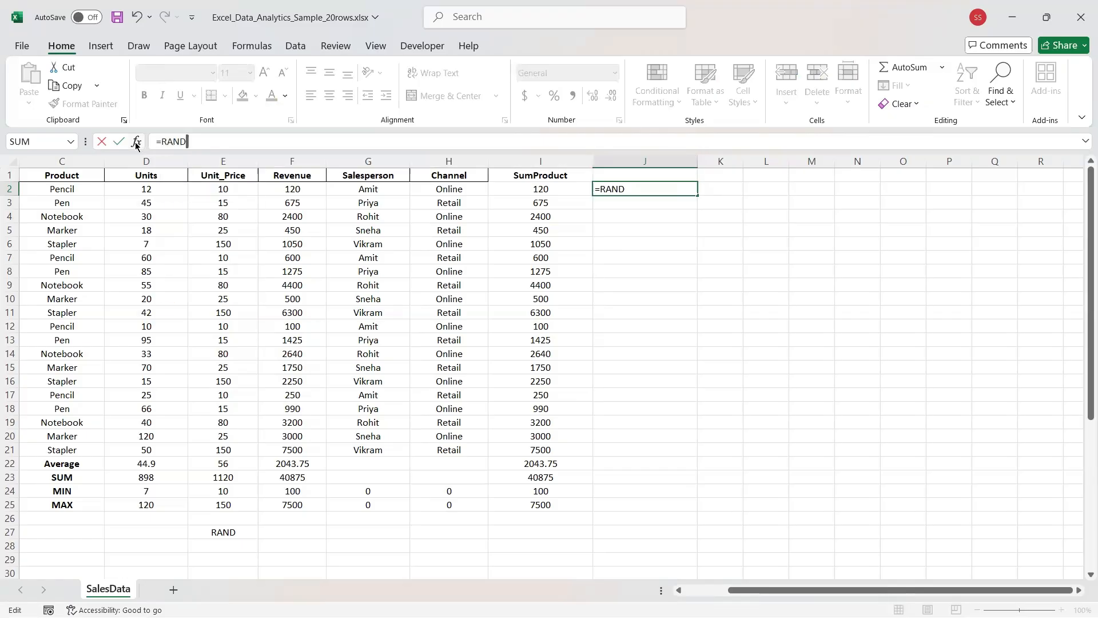
text(B)
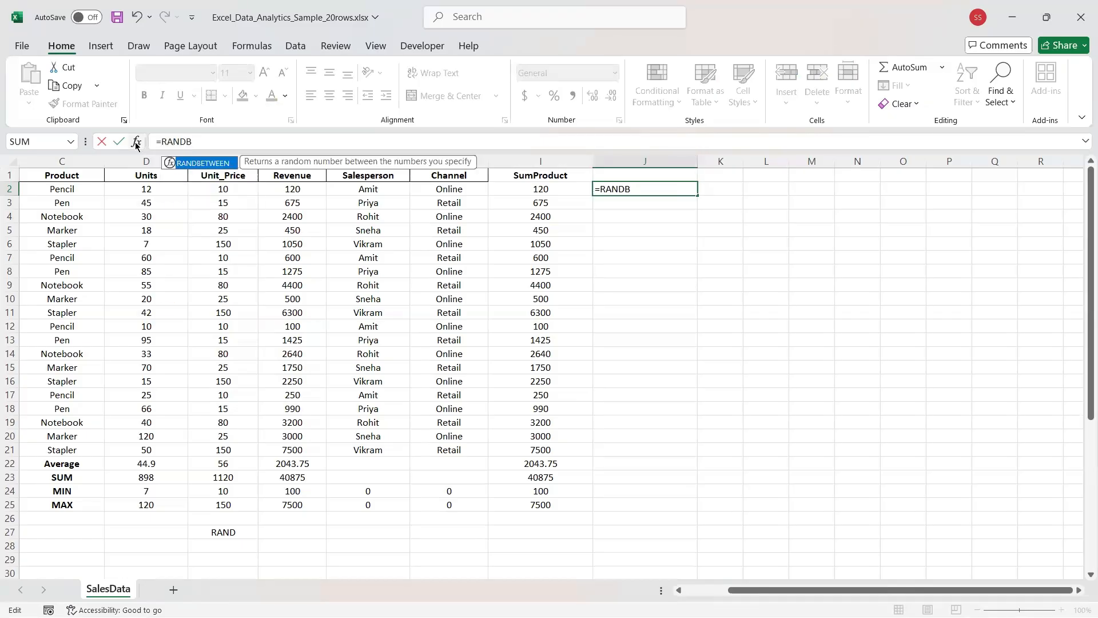
key(Tab)
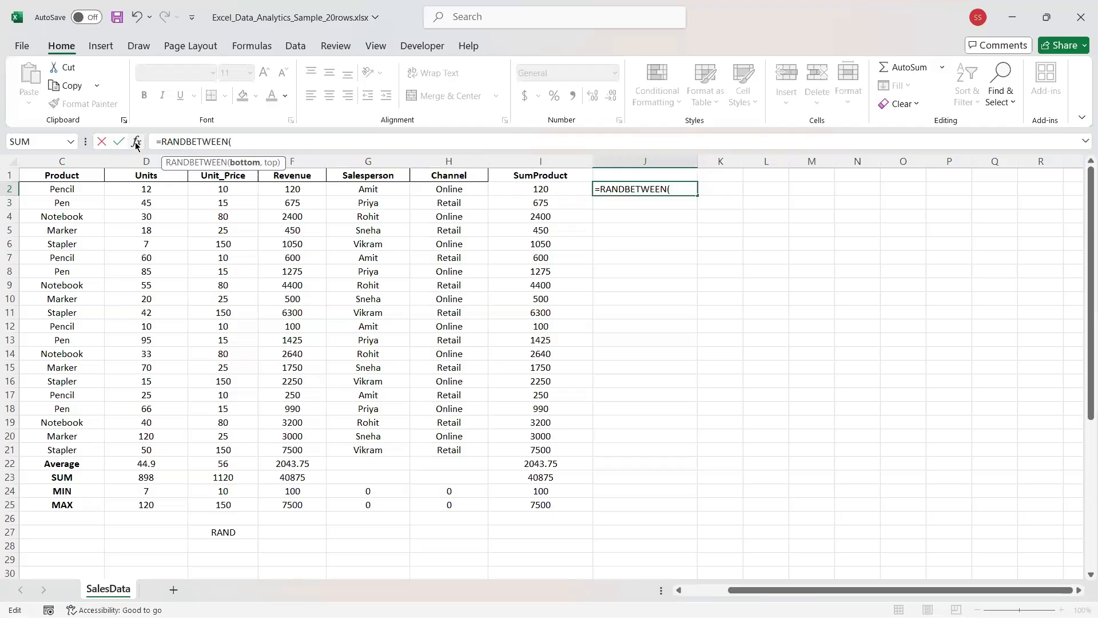
text(1,20))
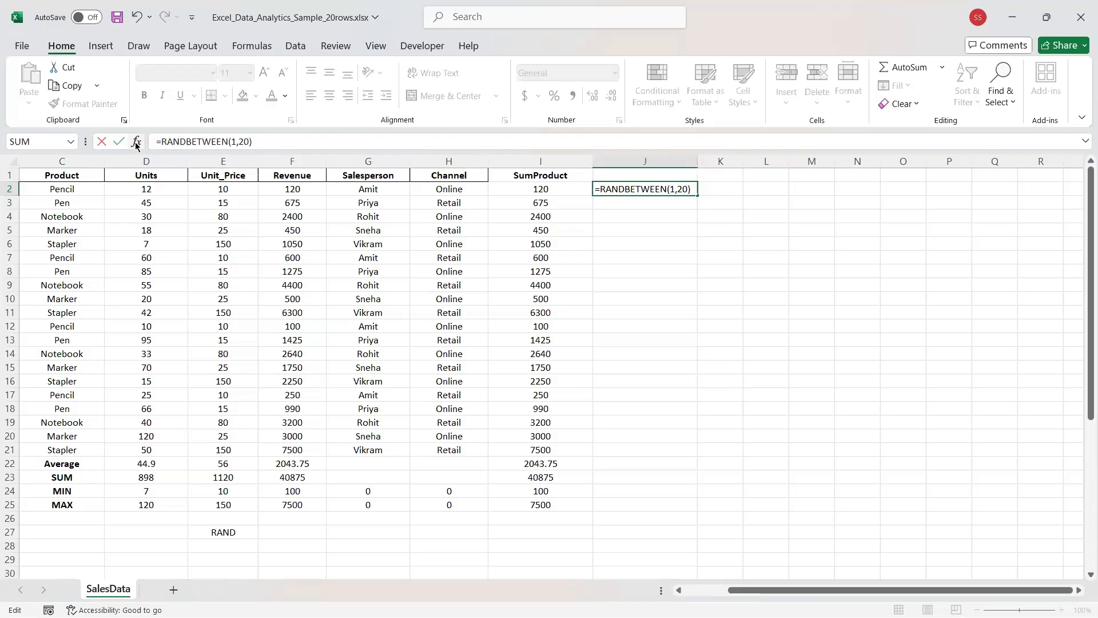
key(Return)
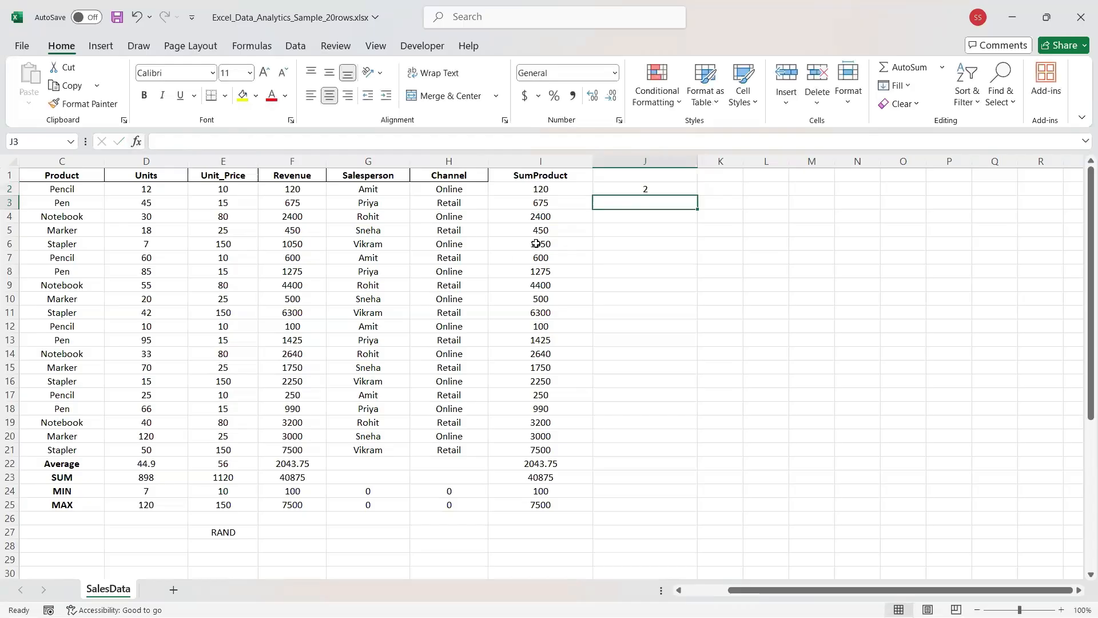
Highlight the RAND and BETWEEN parts of J2's formula, then recommit it.
click(678, 191)
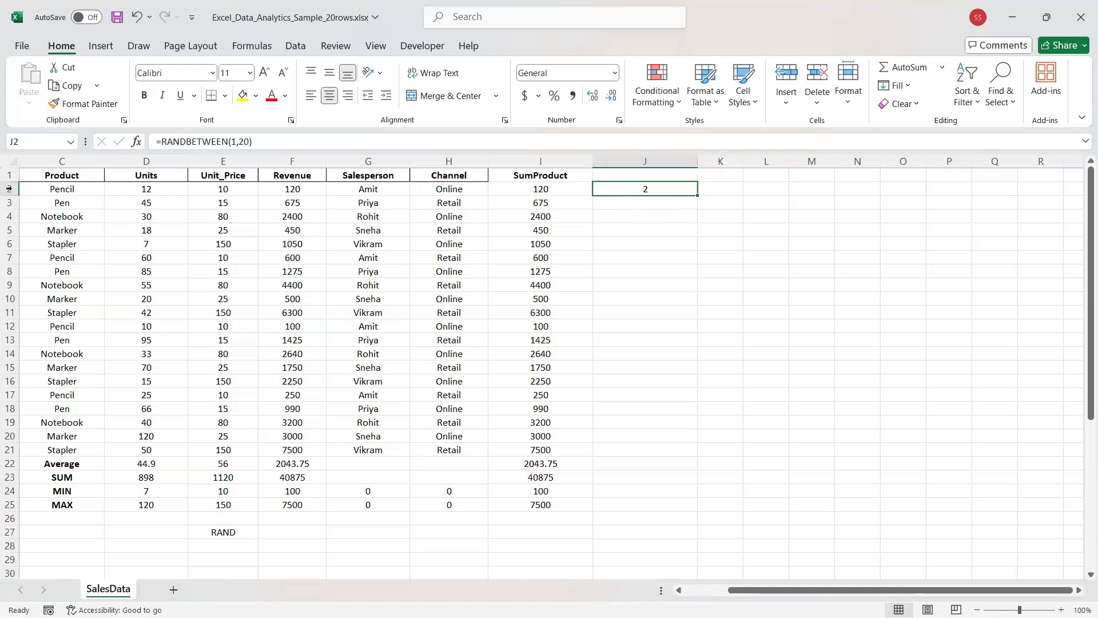
click(165, 145)
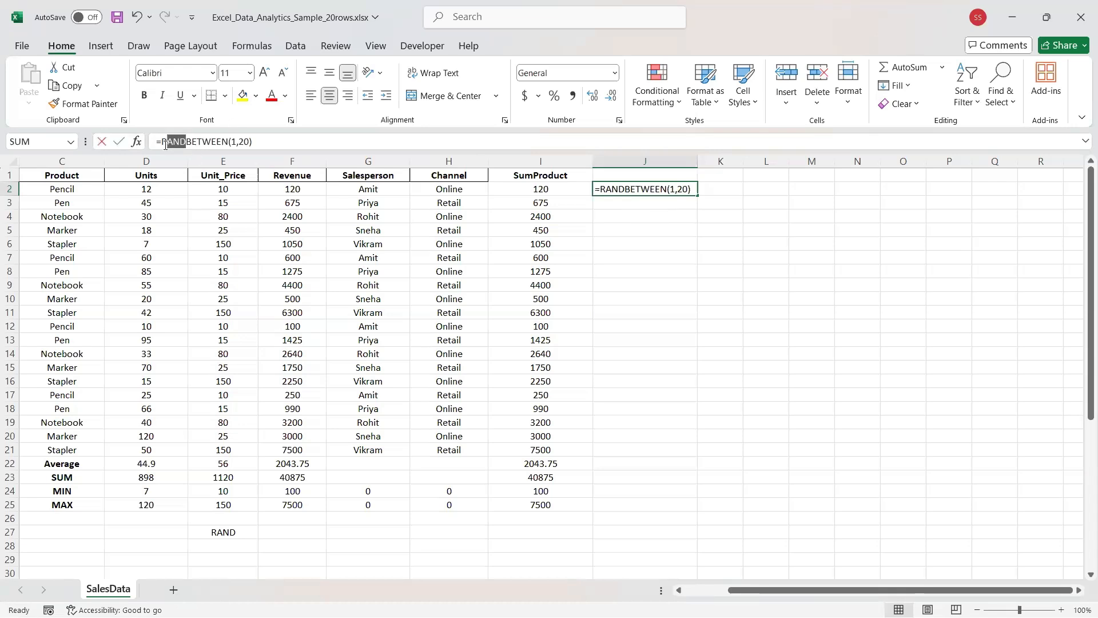
drag(161, 144, 228, 148)
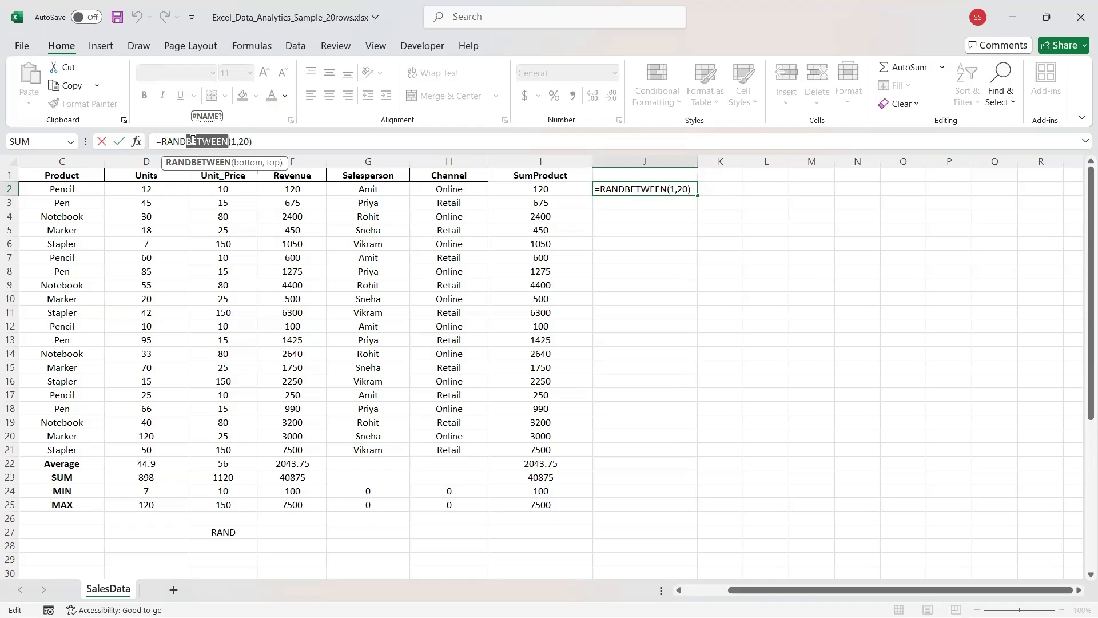
mouse_move(162, 143)
mouse_down()
mouse_move(229, 145)
mouse_move(155, 146)
mouse_move(163, 153)
mouse_up()
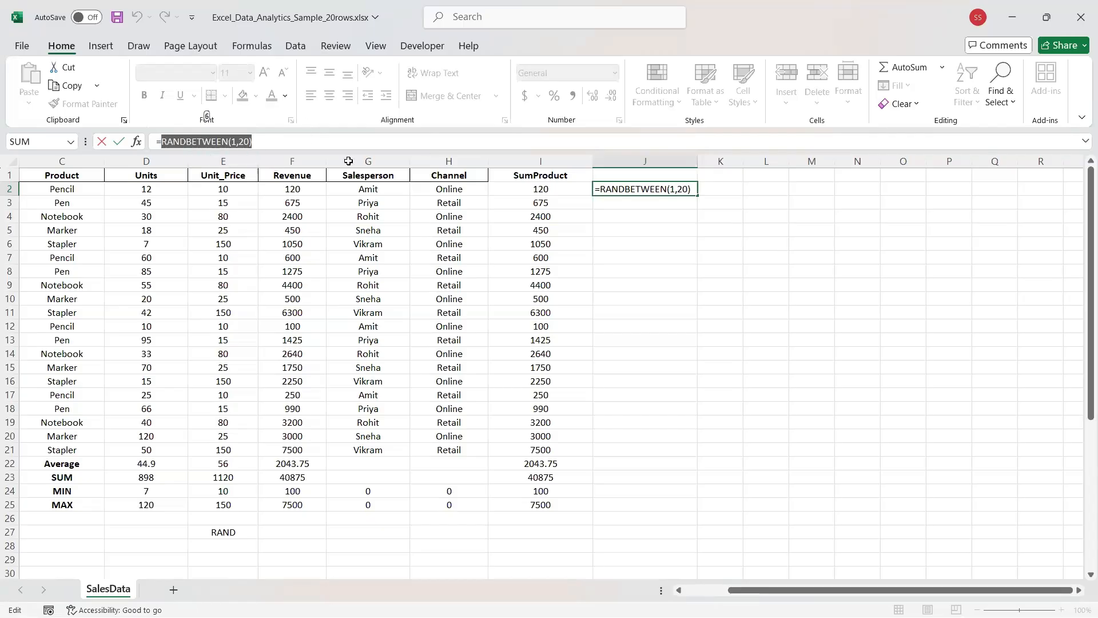
click(350, 145)
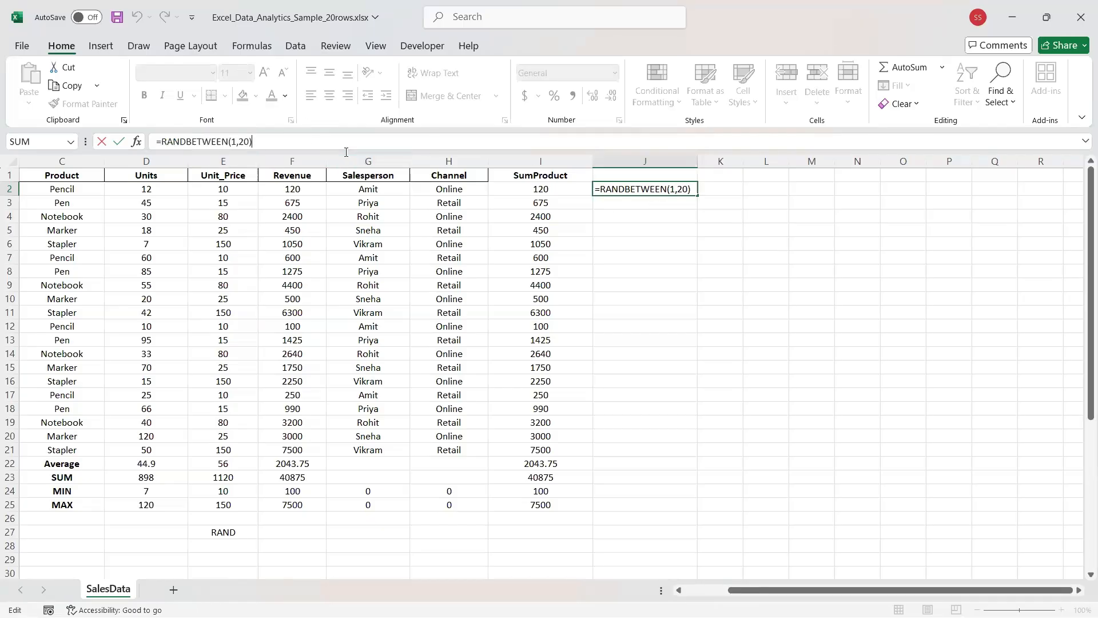
key(ctrl+Return)
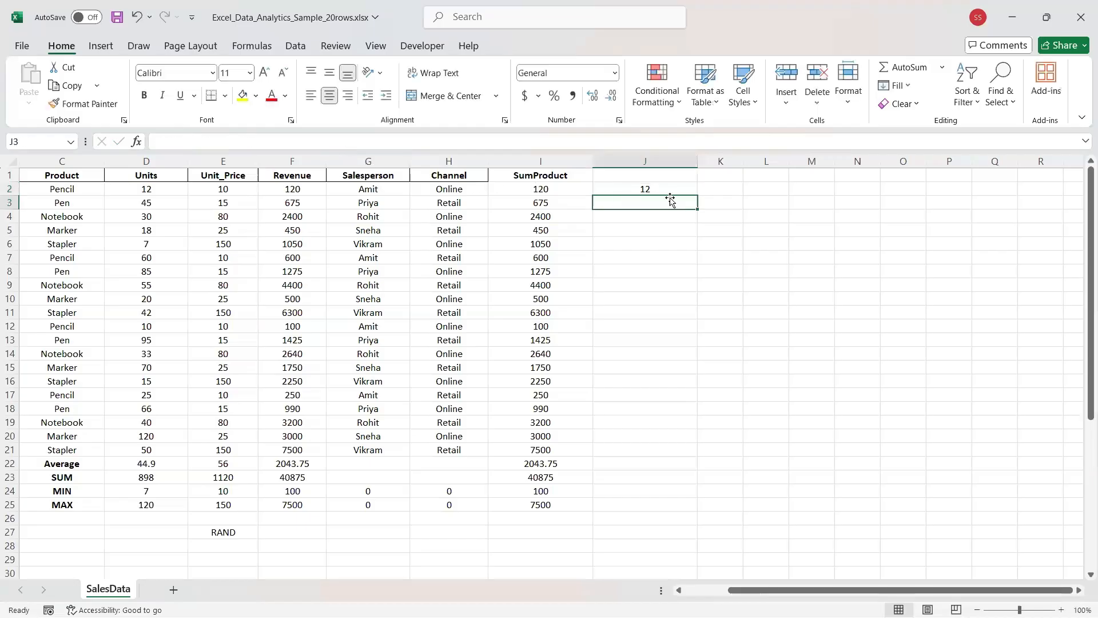
Copy J2's RANDBETWEEN formula down to J21 and inspect the resulting random values.
drag(693, 196, 680, 452)
click(640, 392)
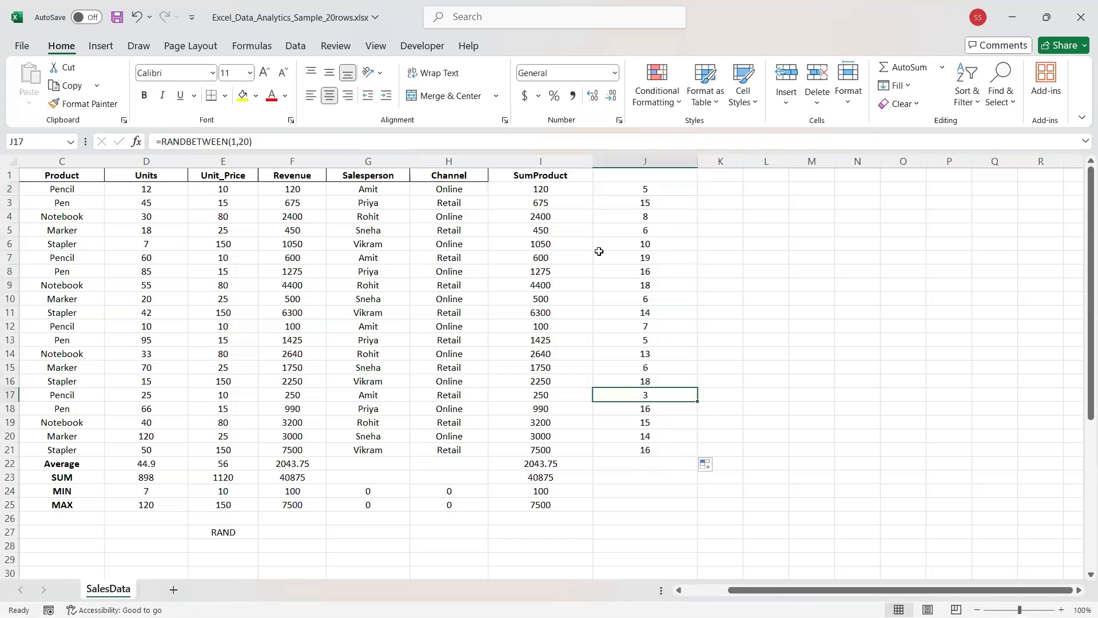
click(622, 189)
click(623, 202)
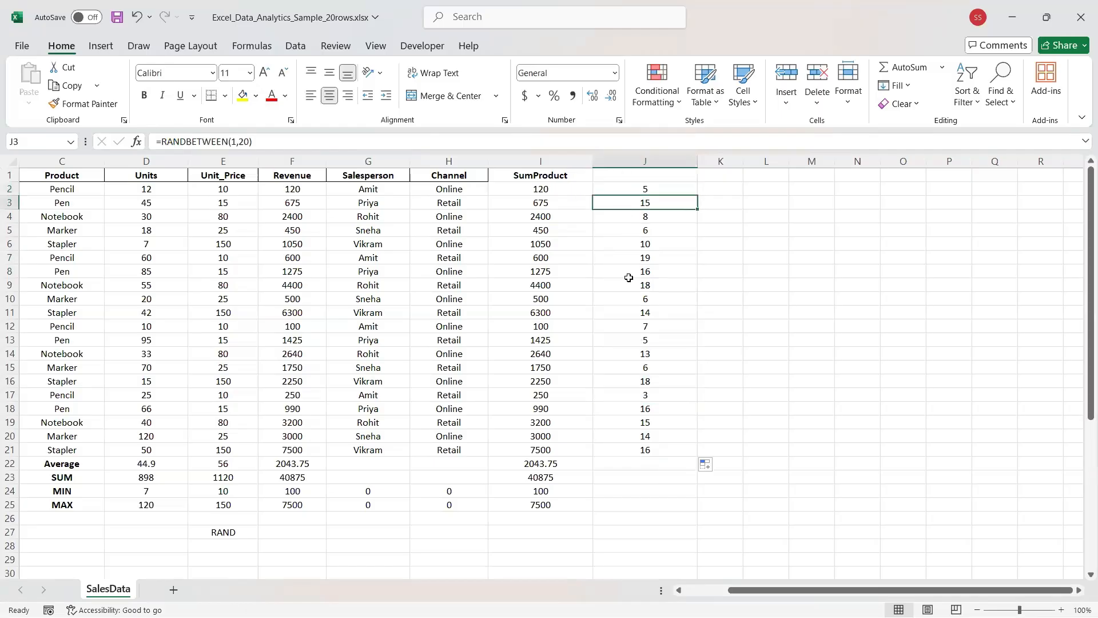
click(632, 422)
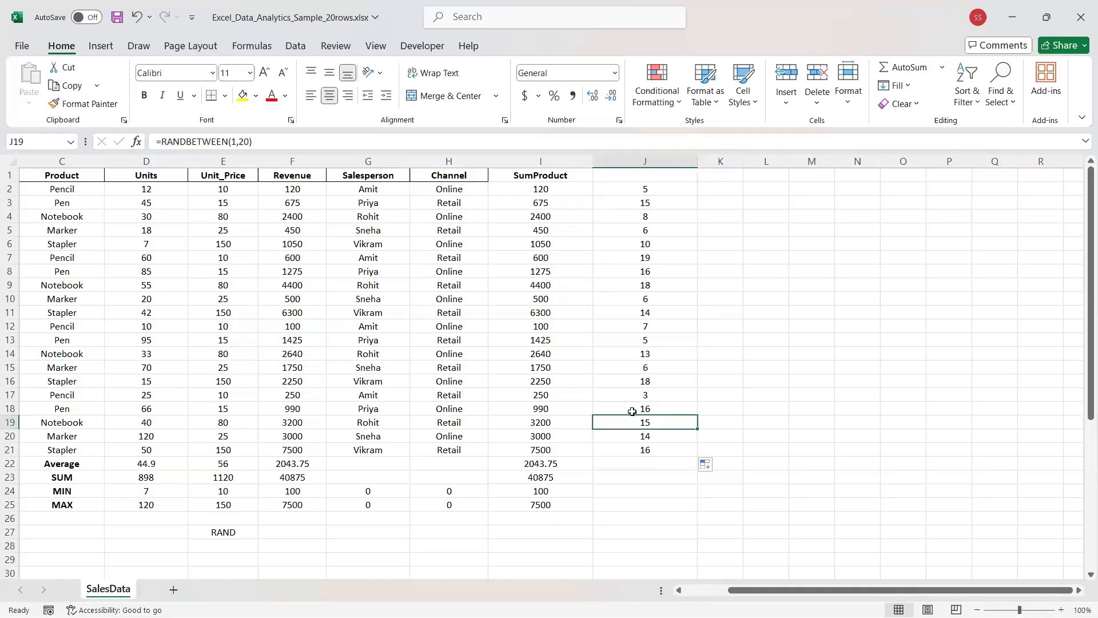
click(631, 410)
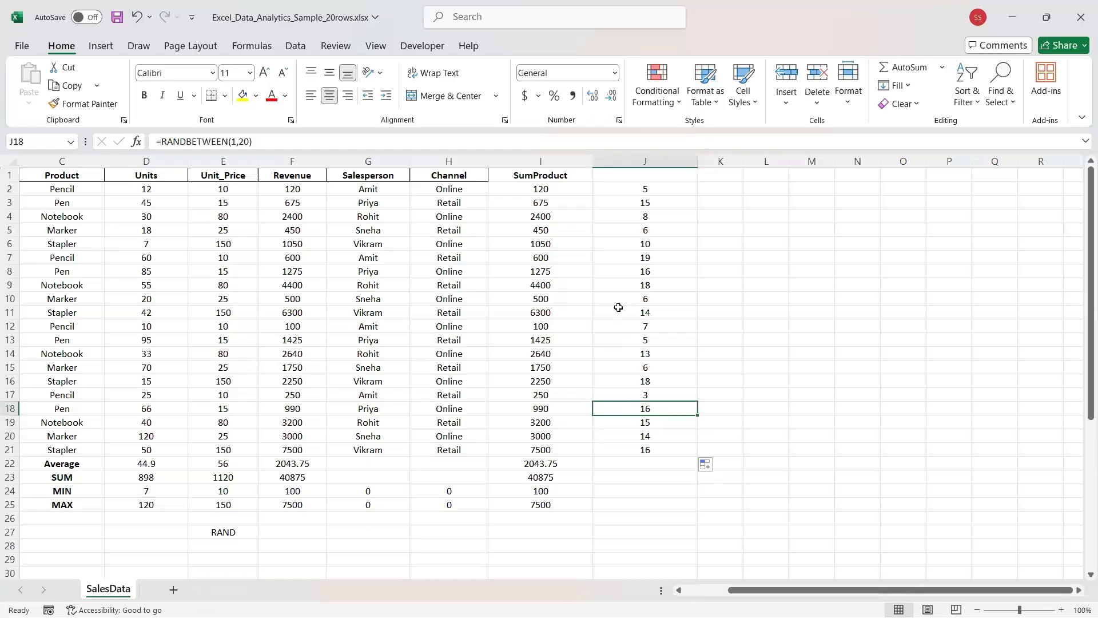
click(622, 272)
click(643, 449)
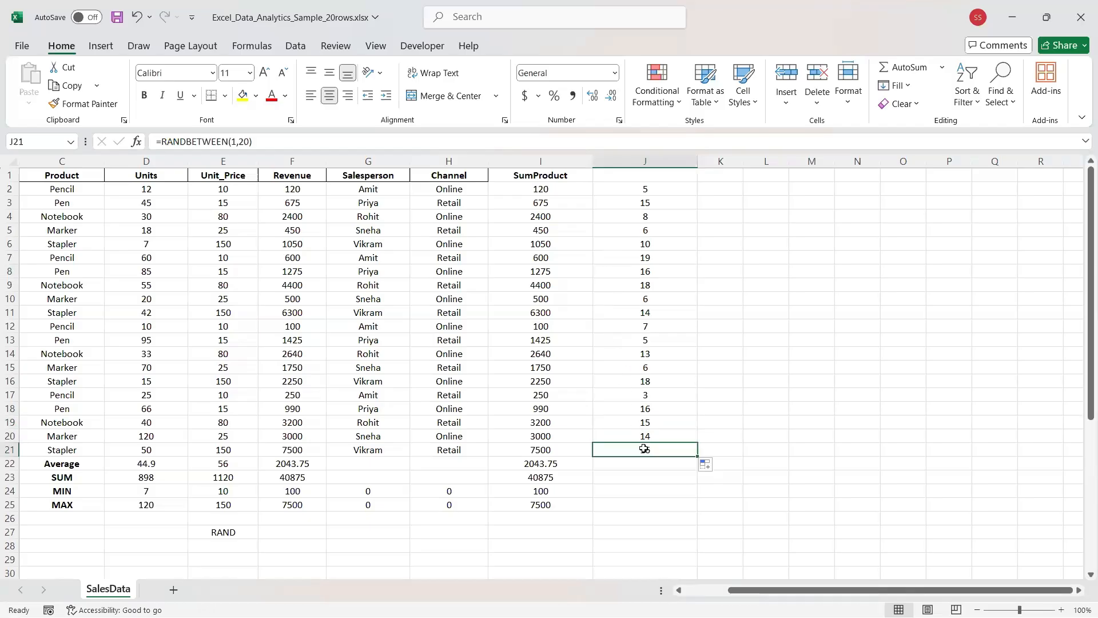
click(649, 343)
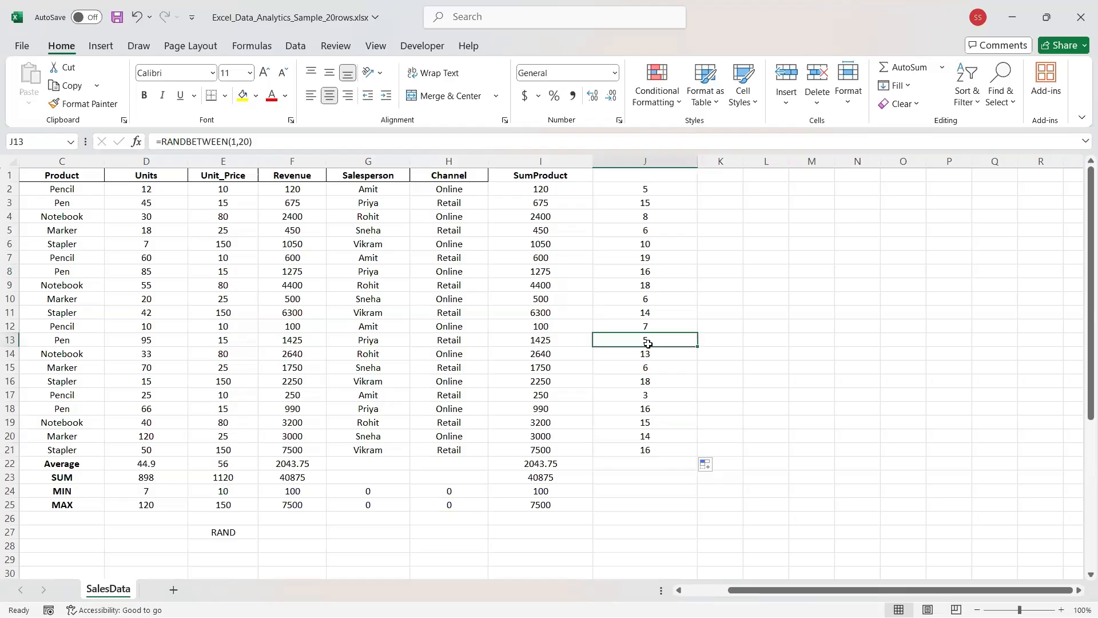
click(643, 190)
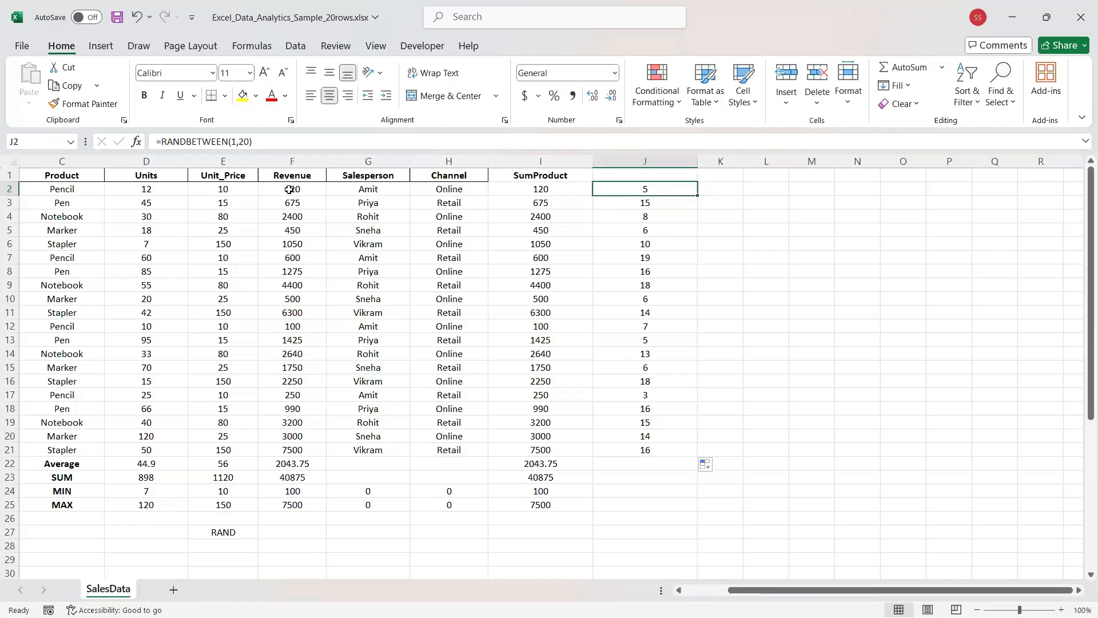
Review the Pencil, Notebook, Pen and Marker products in column C, then return to J2.
click(74, 191)
click(74, 218)
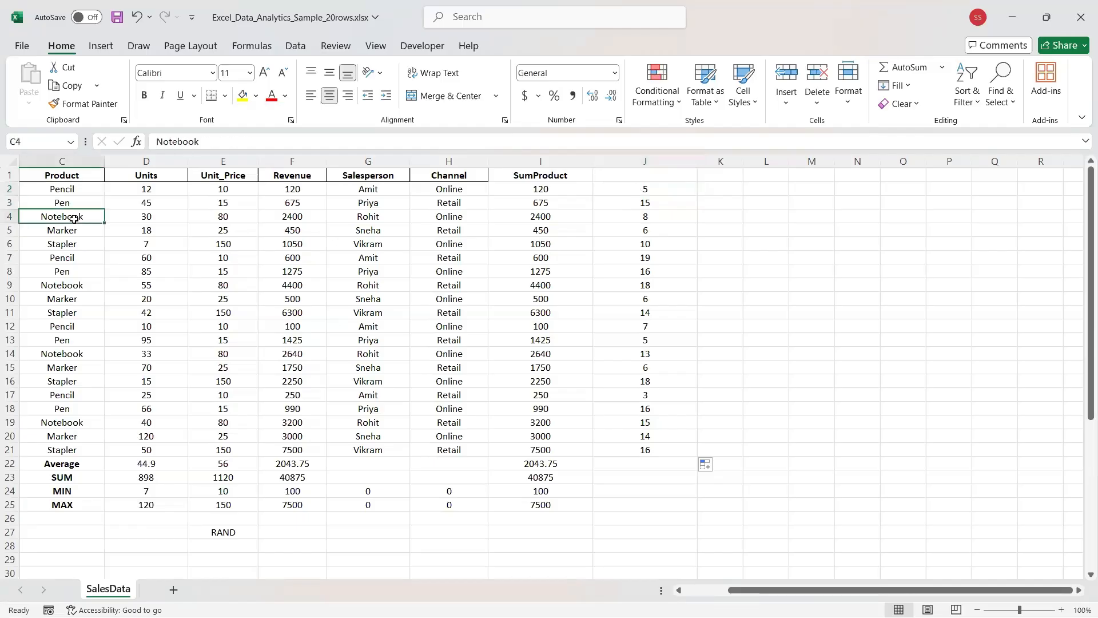
click(66, 274)
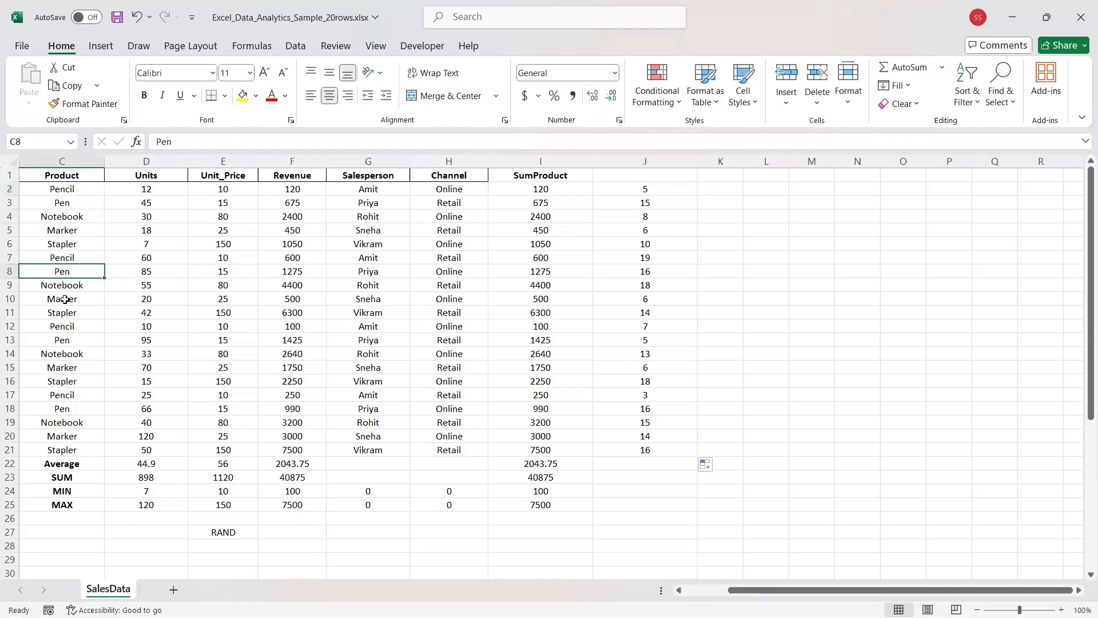
click(64, 298)
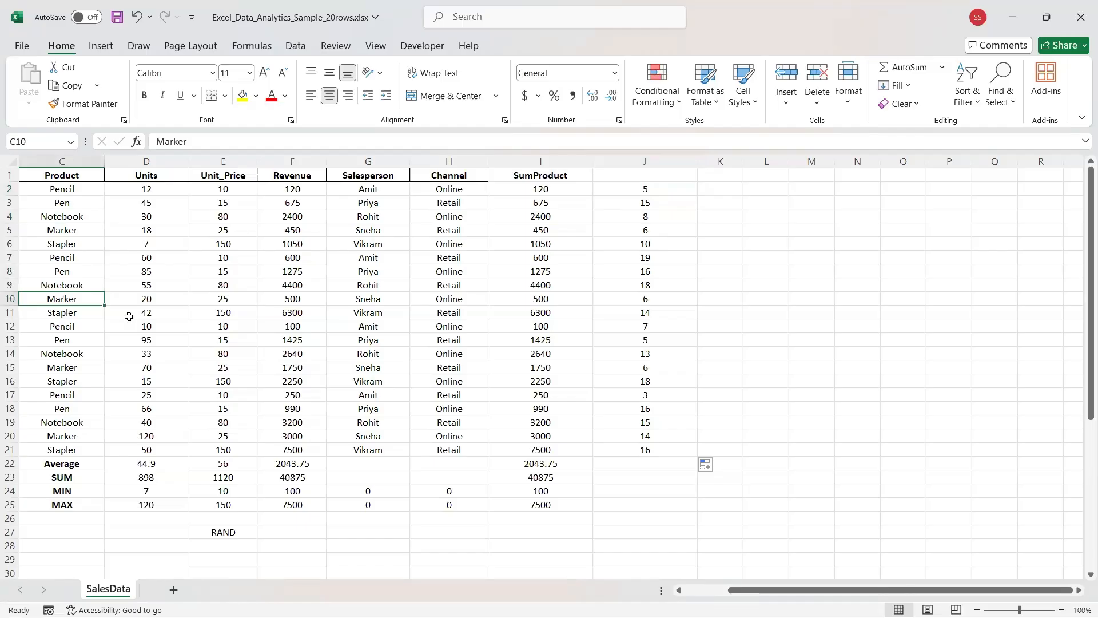
click(642, 189)
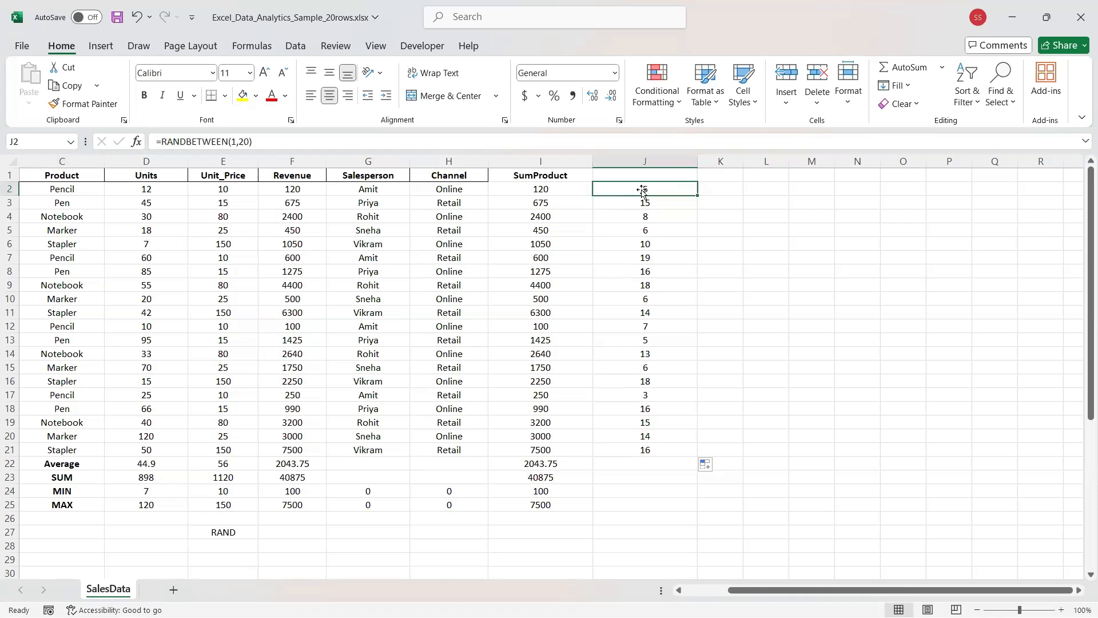
Delete the RANDBETWEEN values in J2:J21 and start typing =RANK( in J2.
mouse_move(697, 196)
mouse_down()
mouse_move(696, 458)
mouse_move(683, 457)
mouse_up()
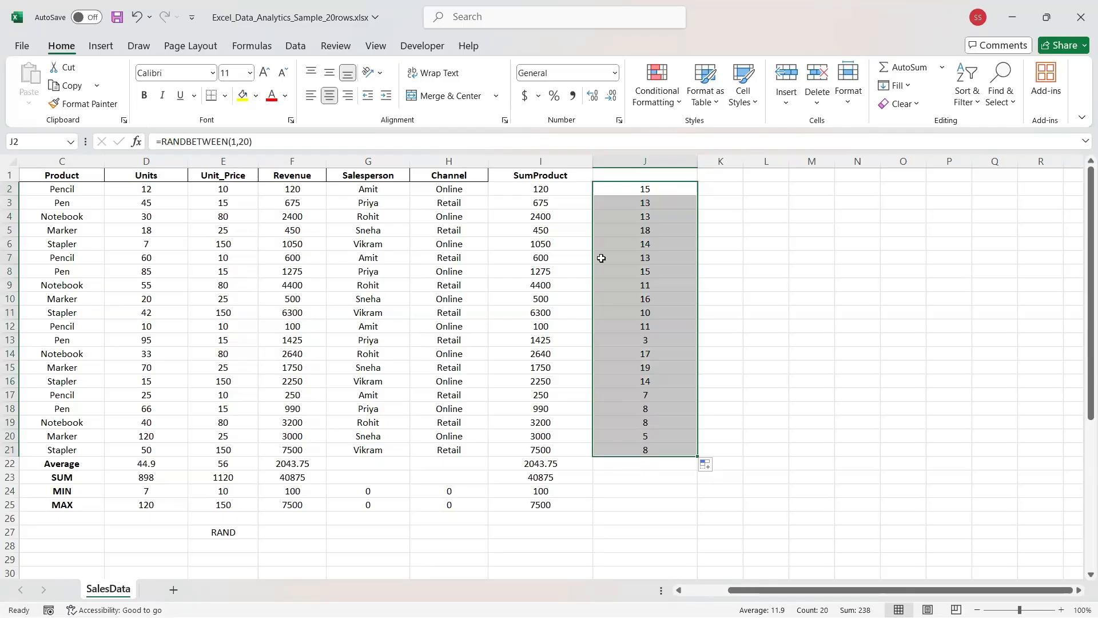
key(Delete)
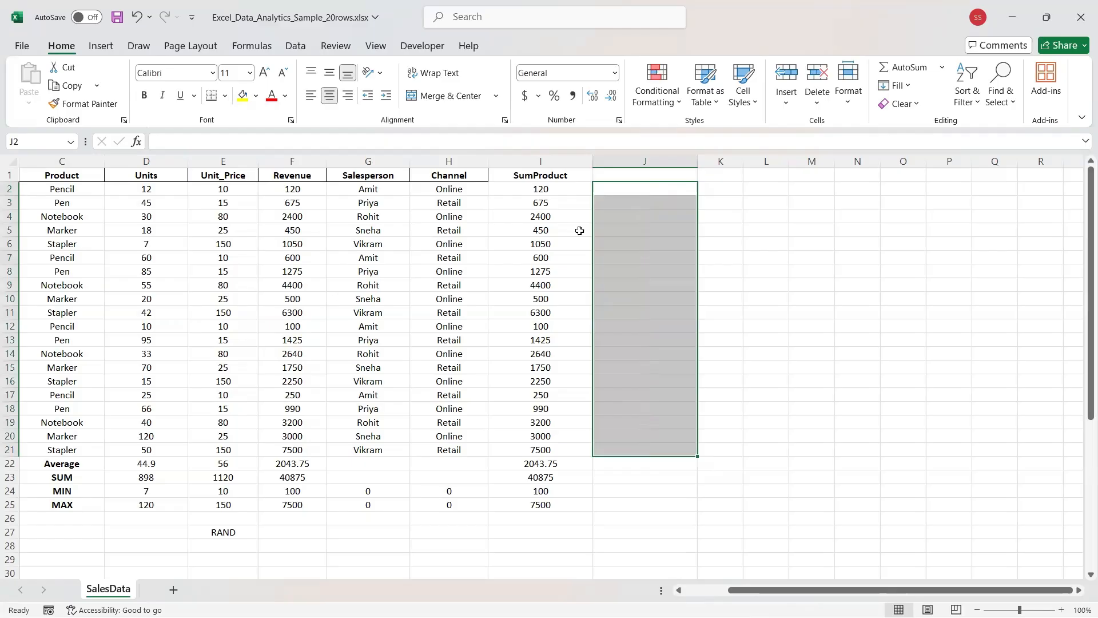
click(638, 190)
click(304, 140)
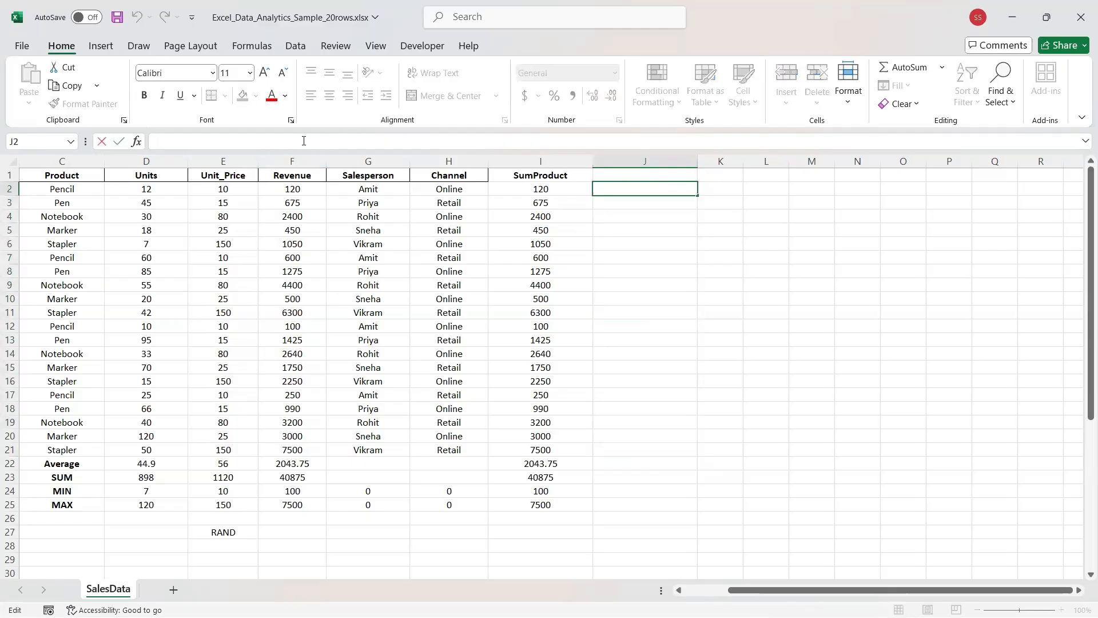
text(=)
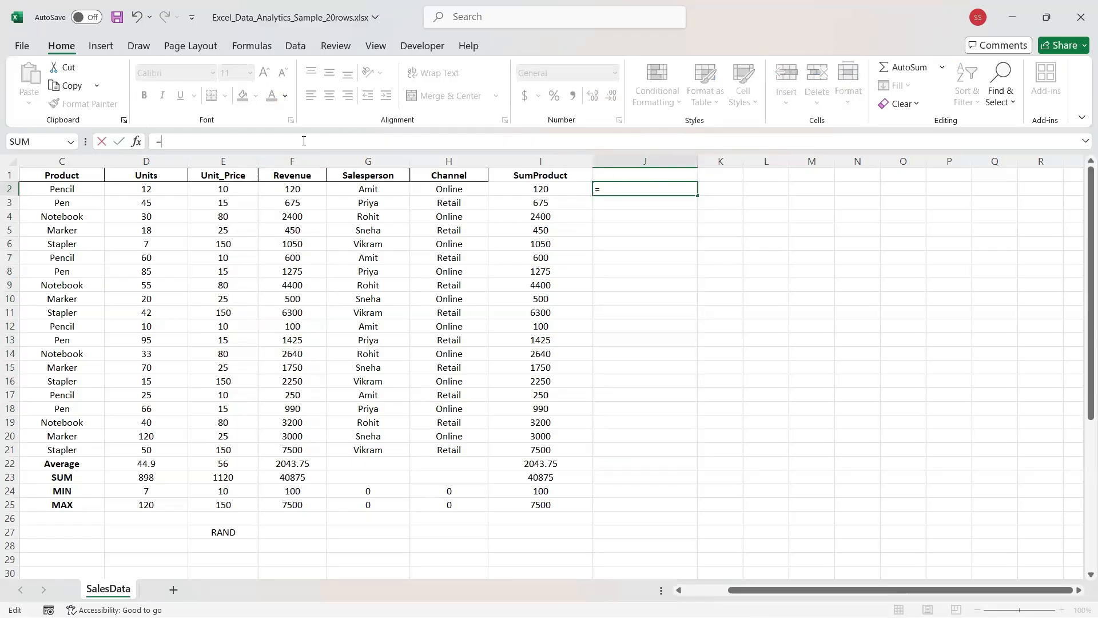
text(RANK)
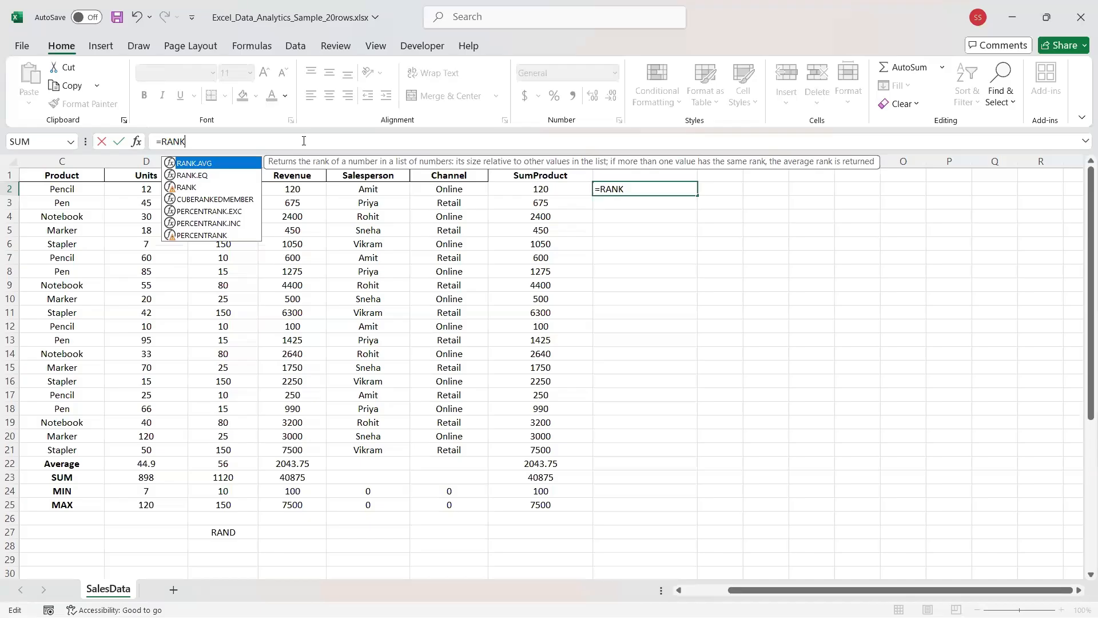
text(()
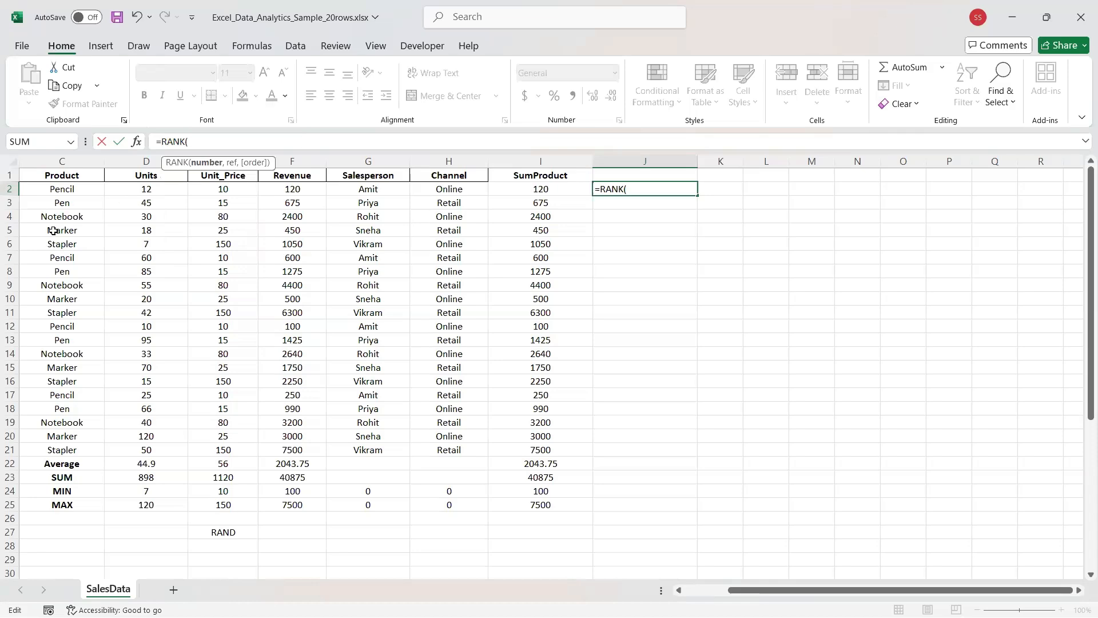
Finish J2 as =RANK(D2,$D$2:$D$21), ranking the first row's 12 Units at 18.
scroll(53, 230, left, 3)
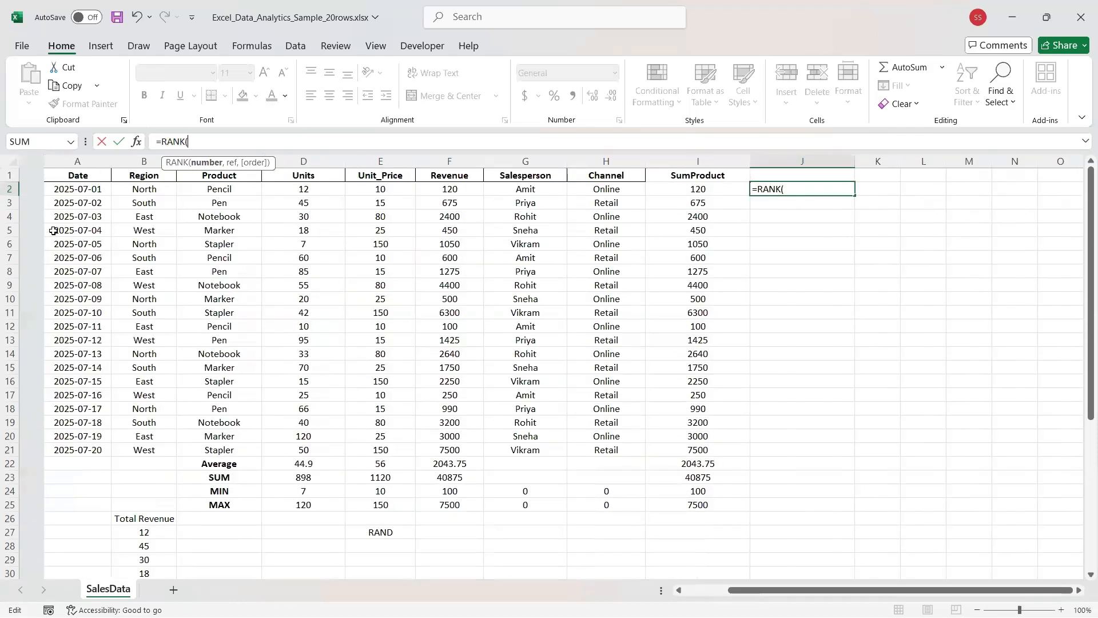
scroll(53, 230, right, 1)
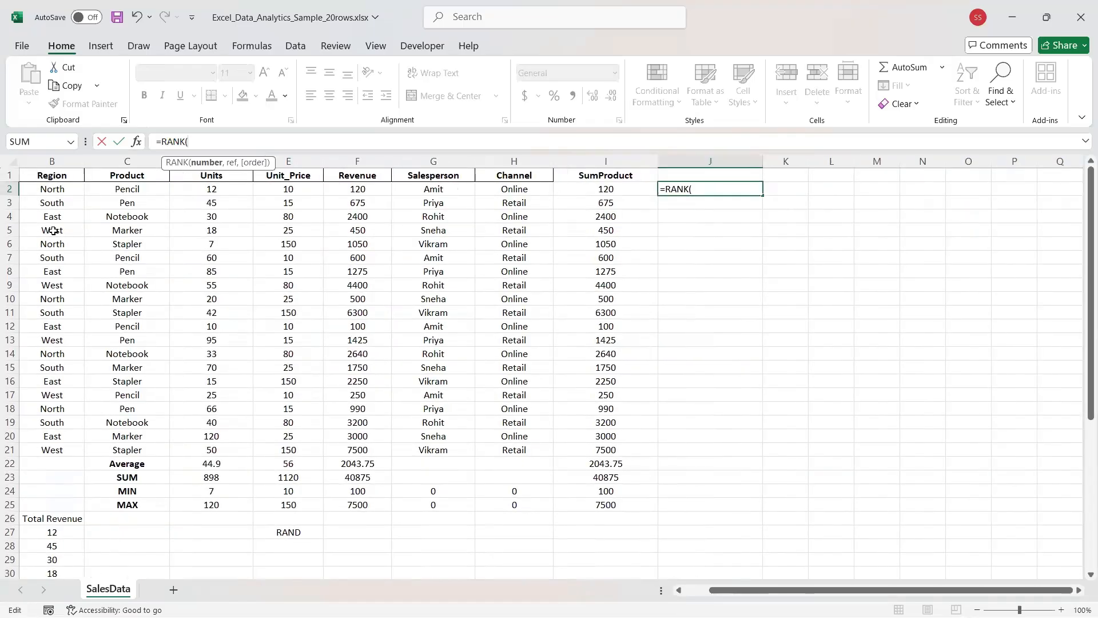
click(699, 189)
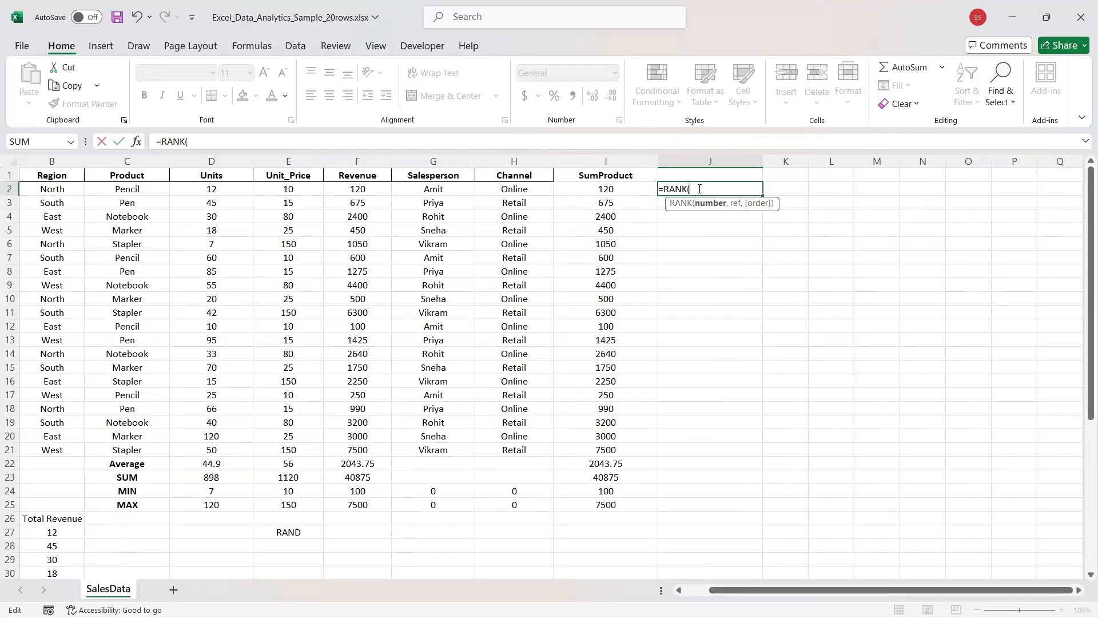
text(D2)
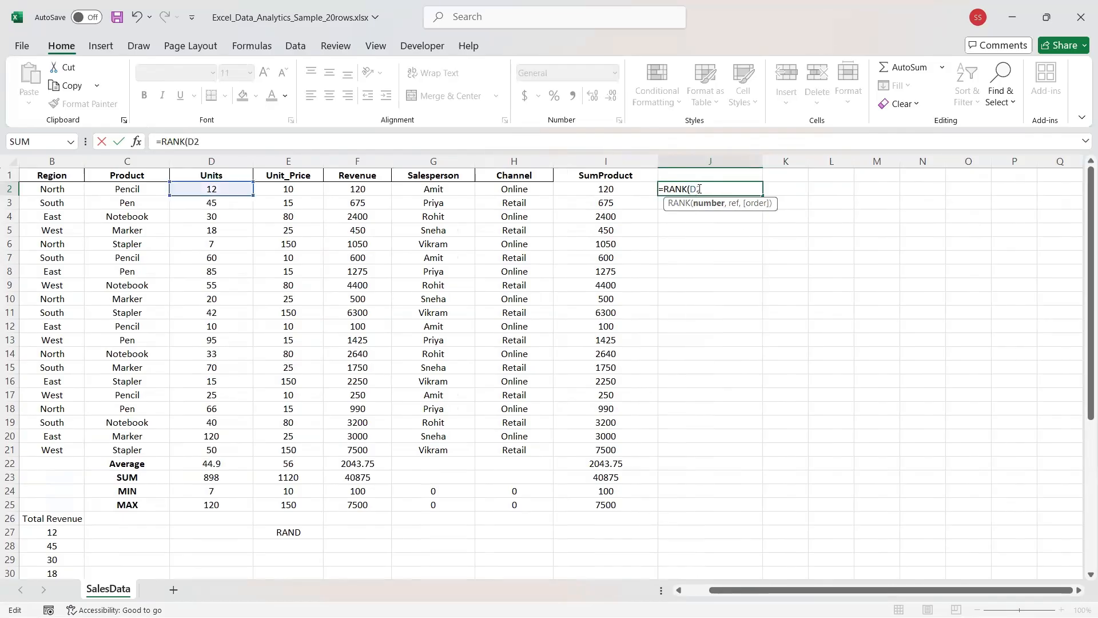
text(,)
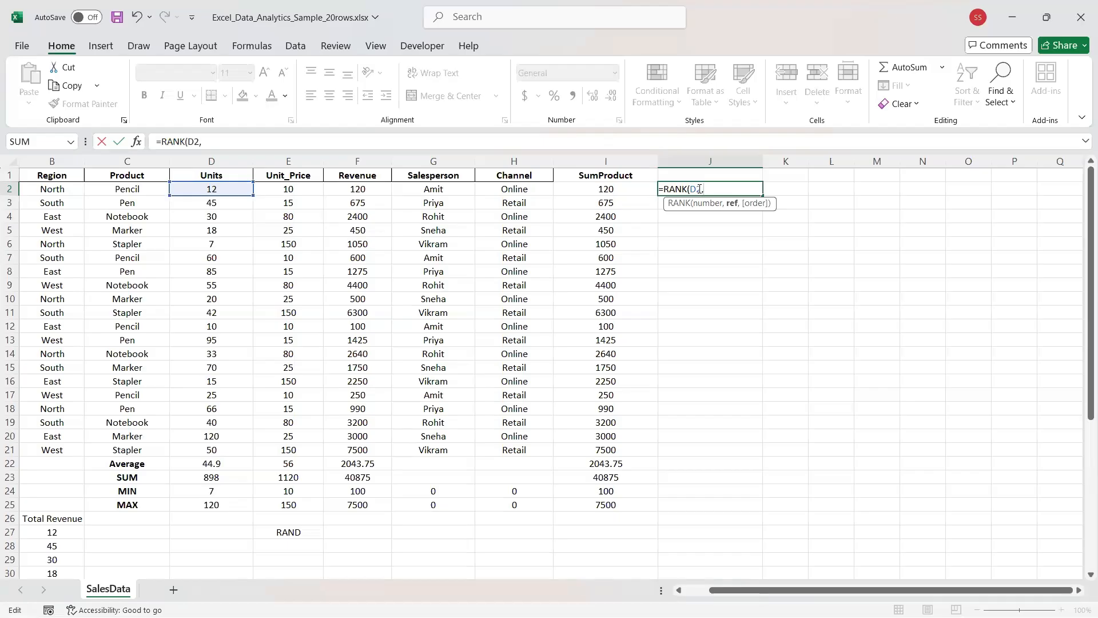
text($A$2)
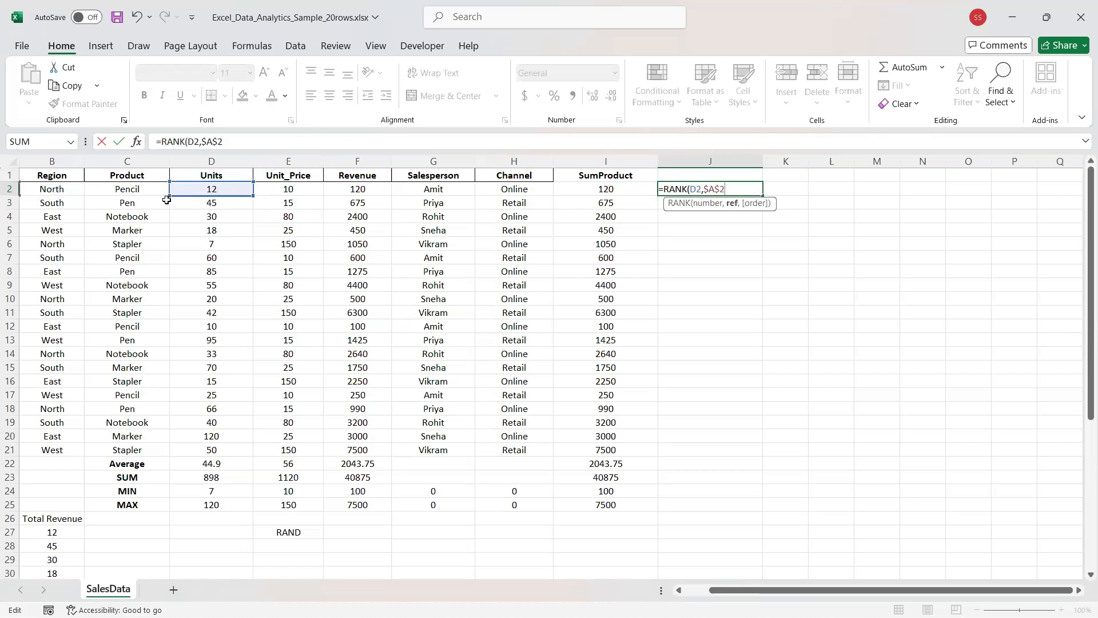
key(BackSpace)
text(D$2)
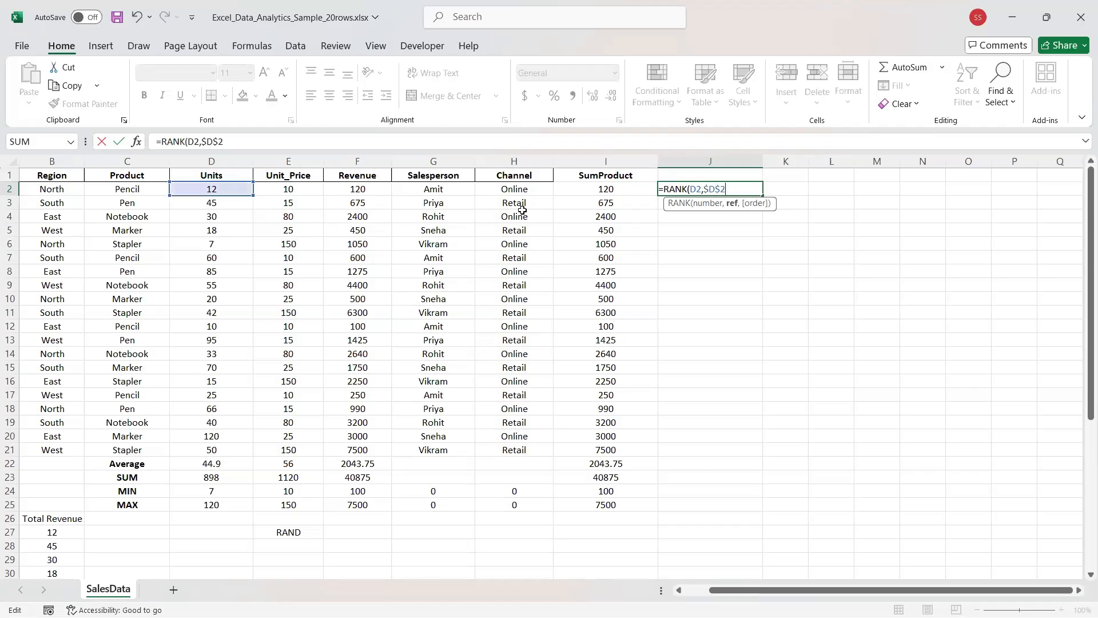
text(:$D$21)
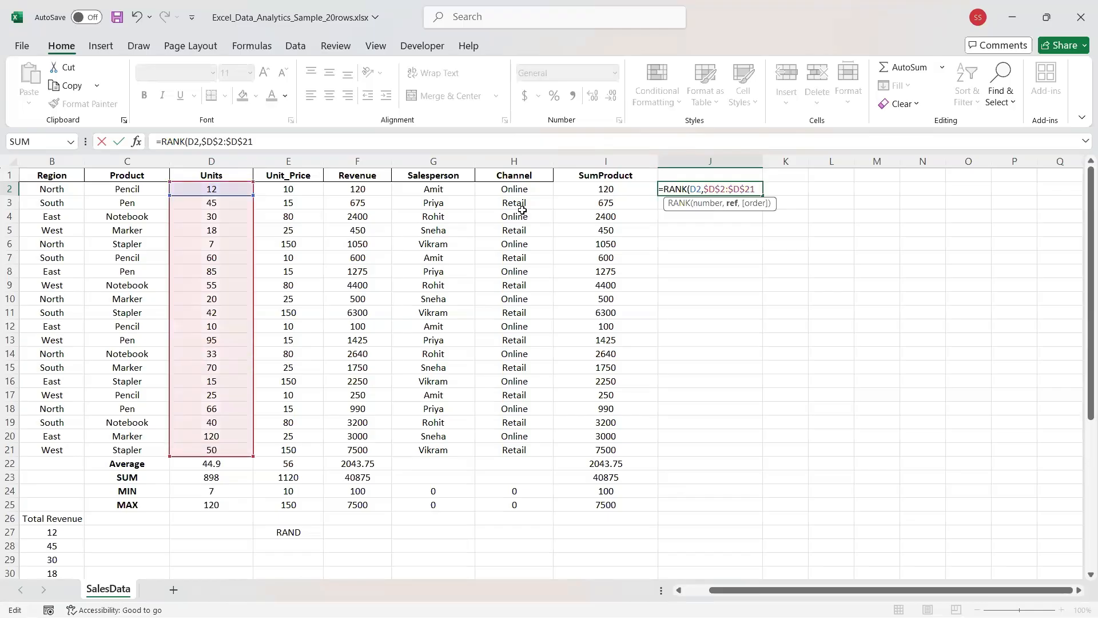
key(Return)
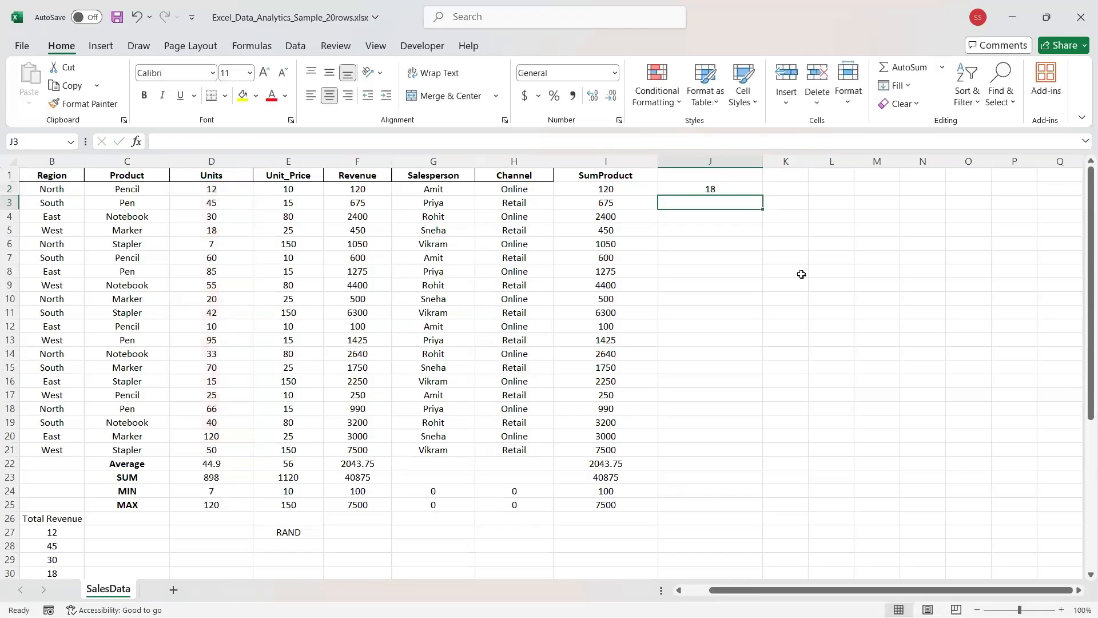
Fill the RANK formula from J2 down to J21, then one row further into J22.
click(669, 194)
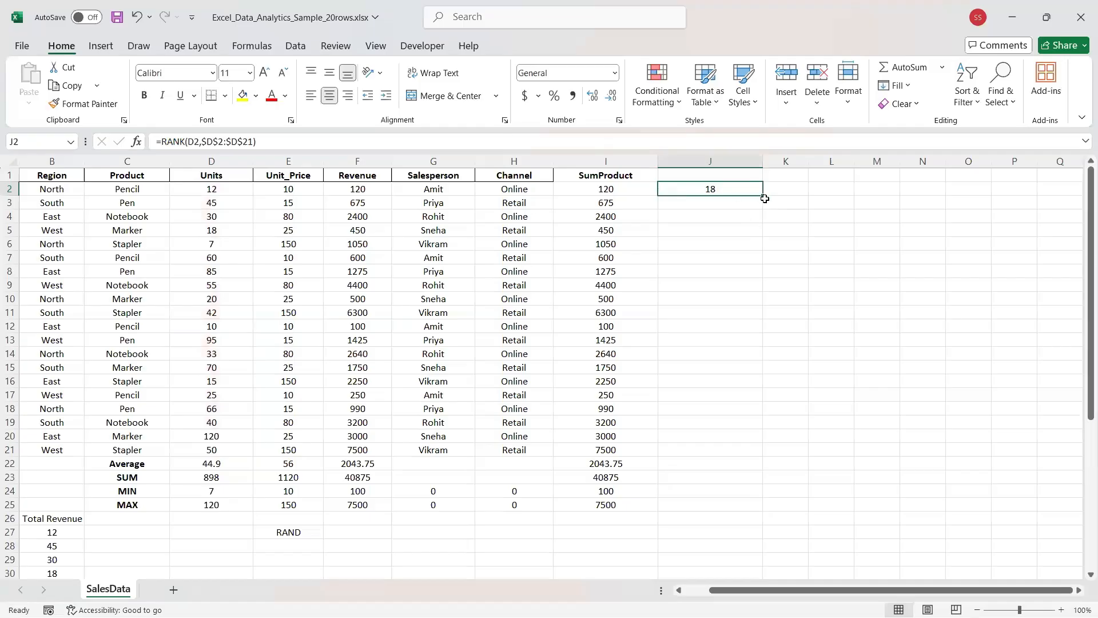
drag(763, 198, 760, 452)
click(728, 454)
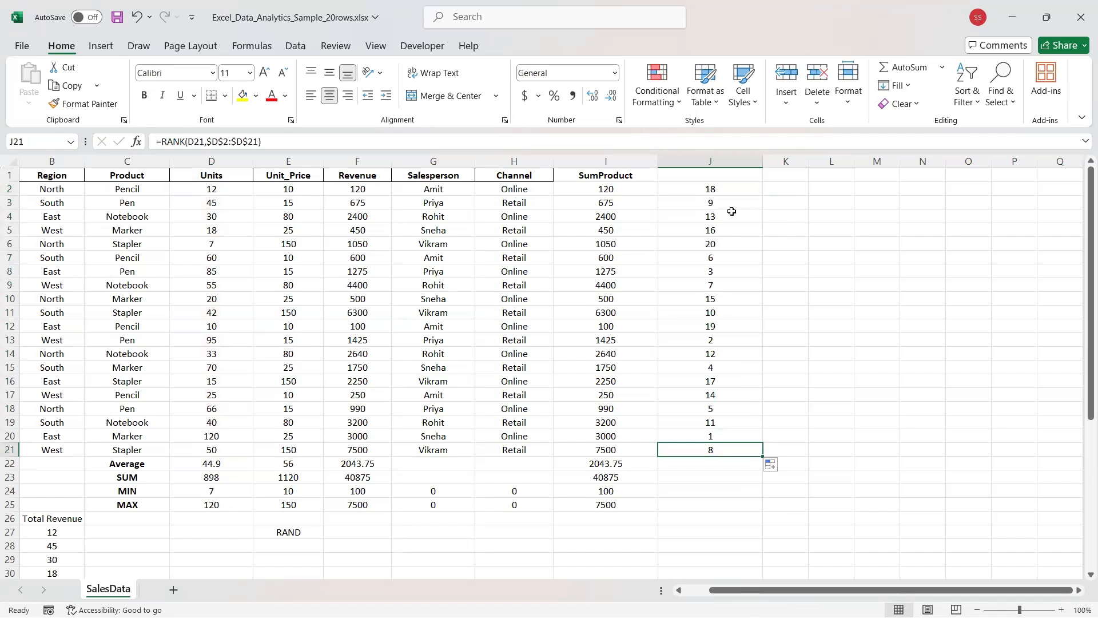
click(687, 189)
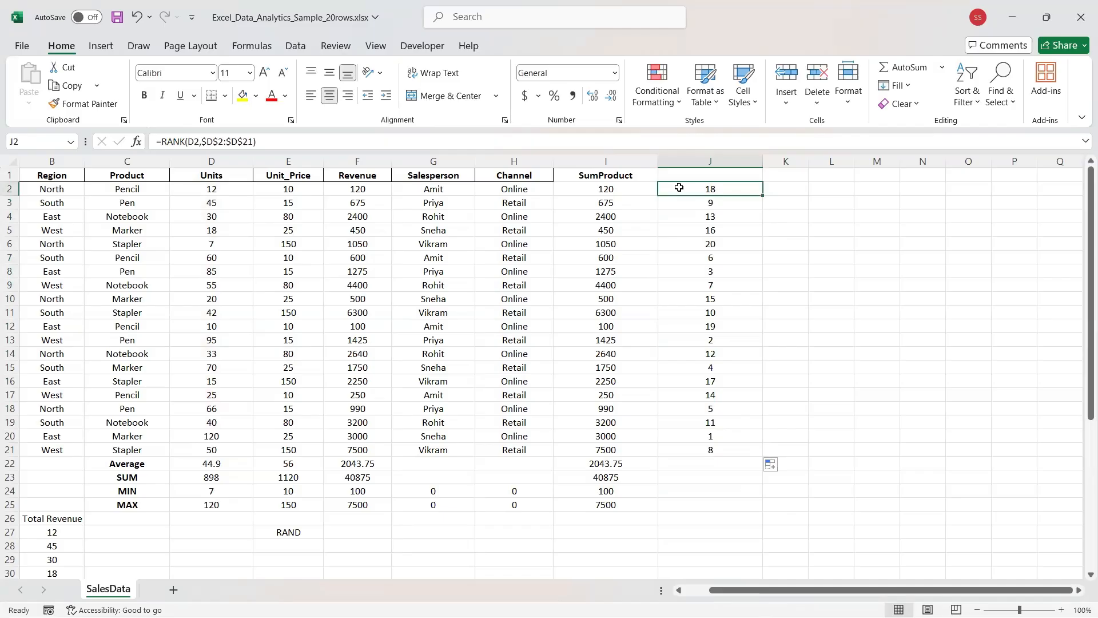
drag(5, 461, 5, 463)
click(715, 452)
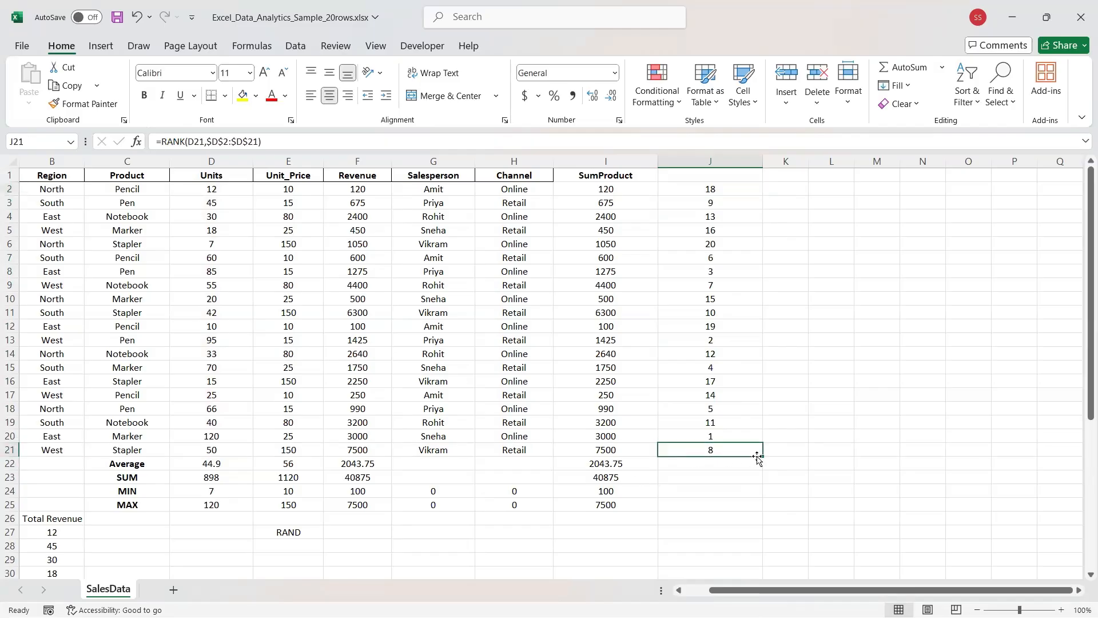
drag(758, 457, 761, 473)
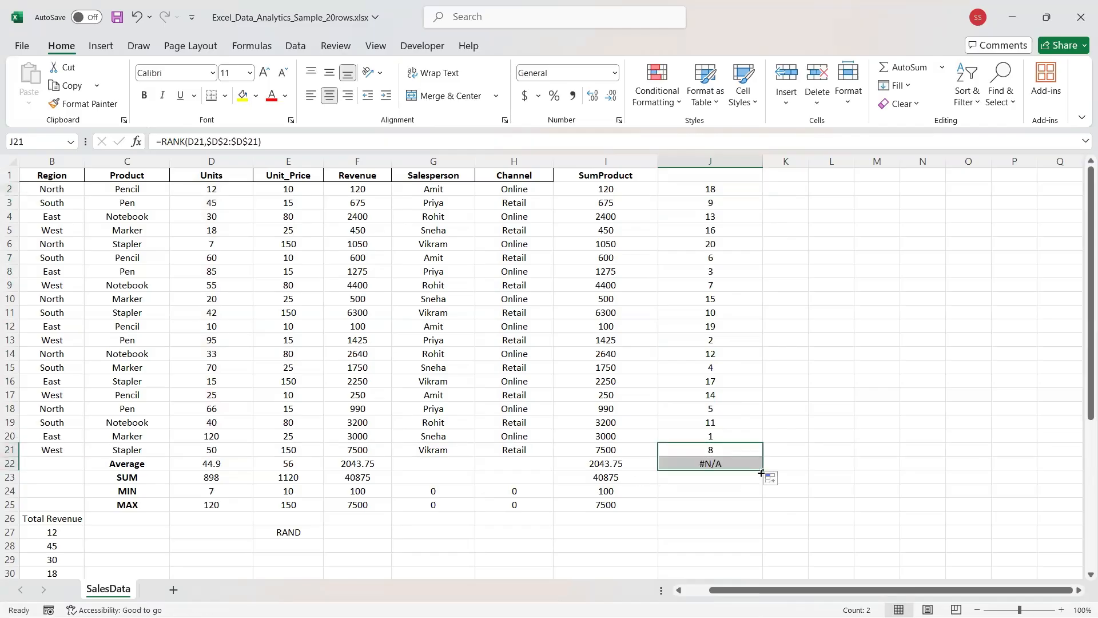
Edit the range in J22's #N/A rank formula and confirm it.
click(731, 465)
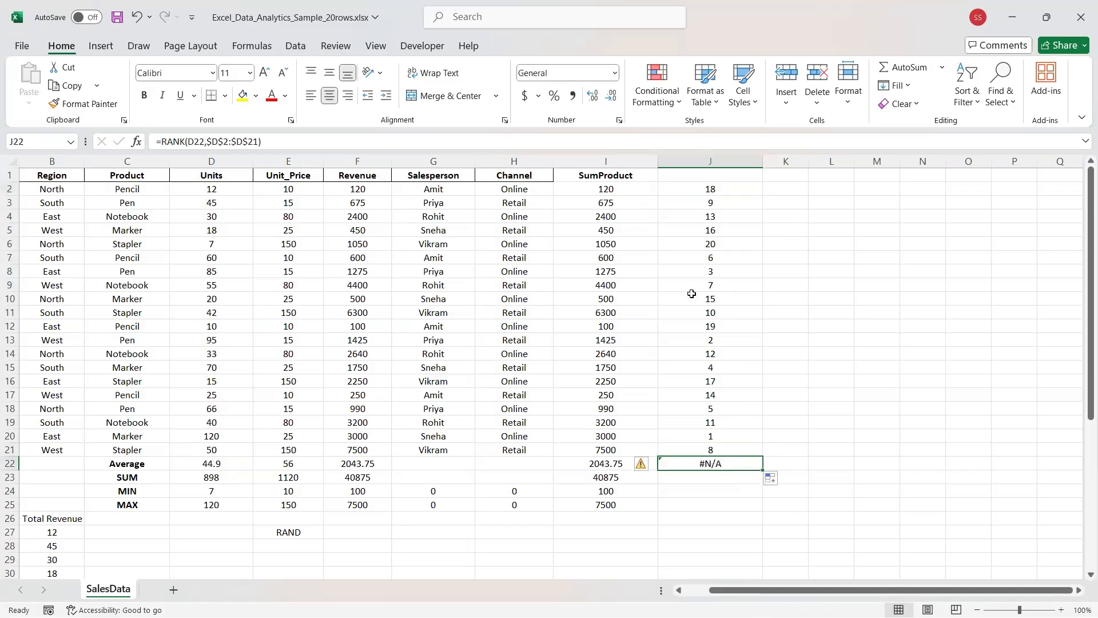
double_click(252, 142)
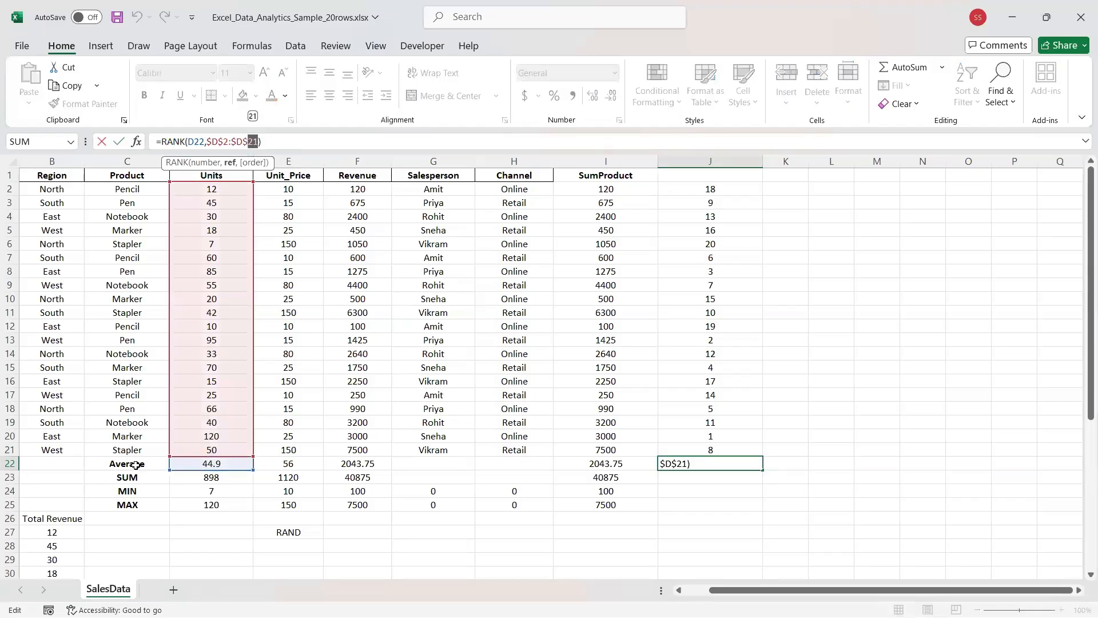
key(Return)
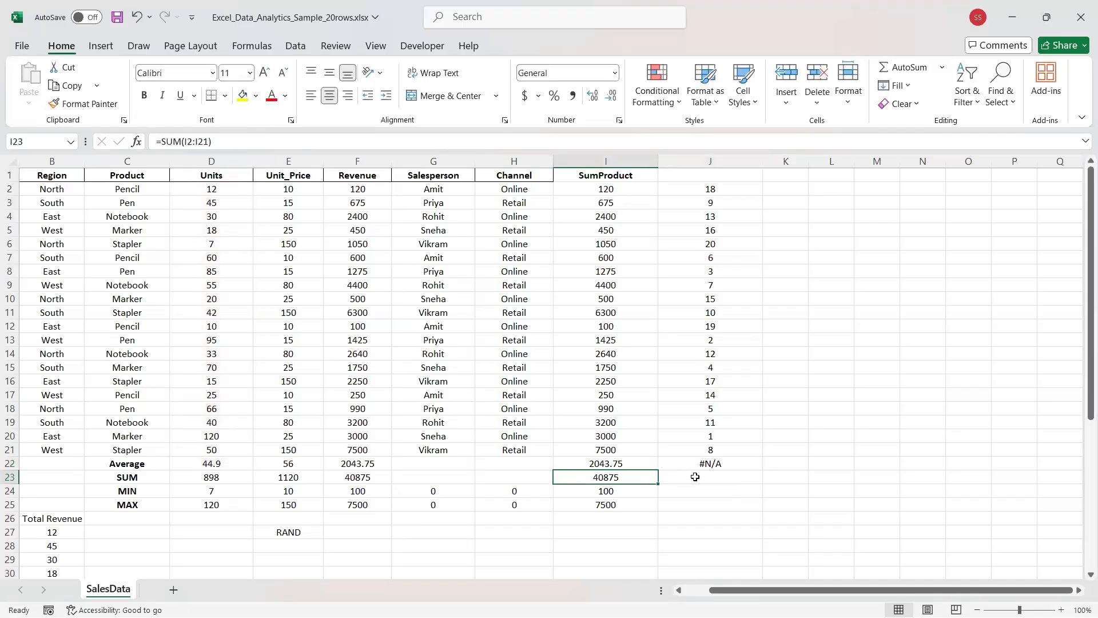
Strip the $ signs from J16's formula so it ranks against D2:D21.
click(712, 386)
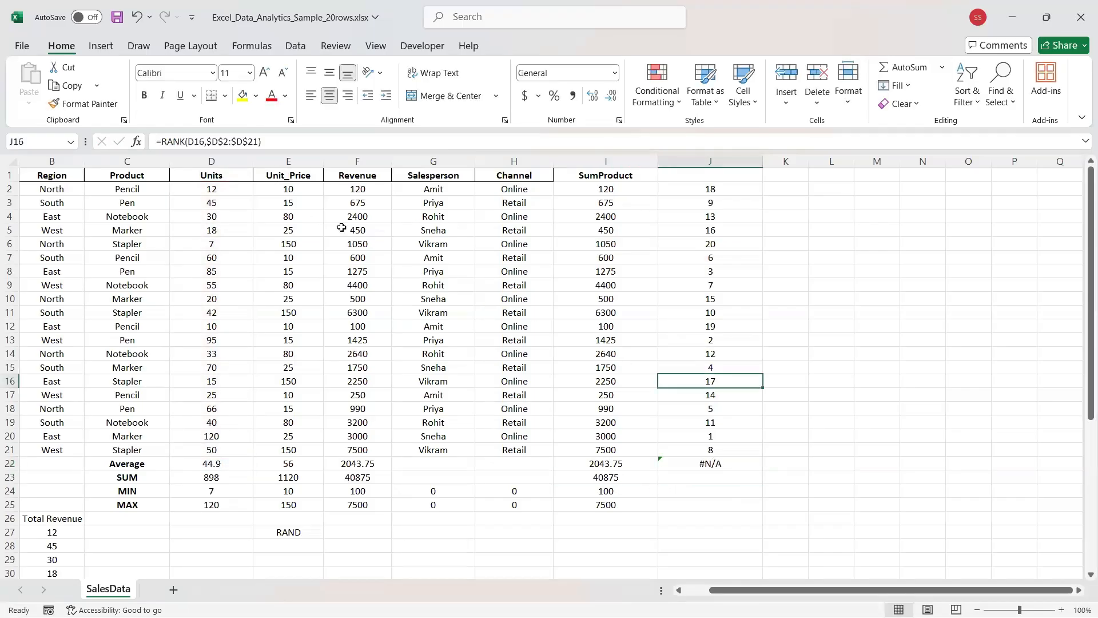
click(261, 142)
drag(261, 141, 191, 140)
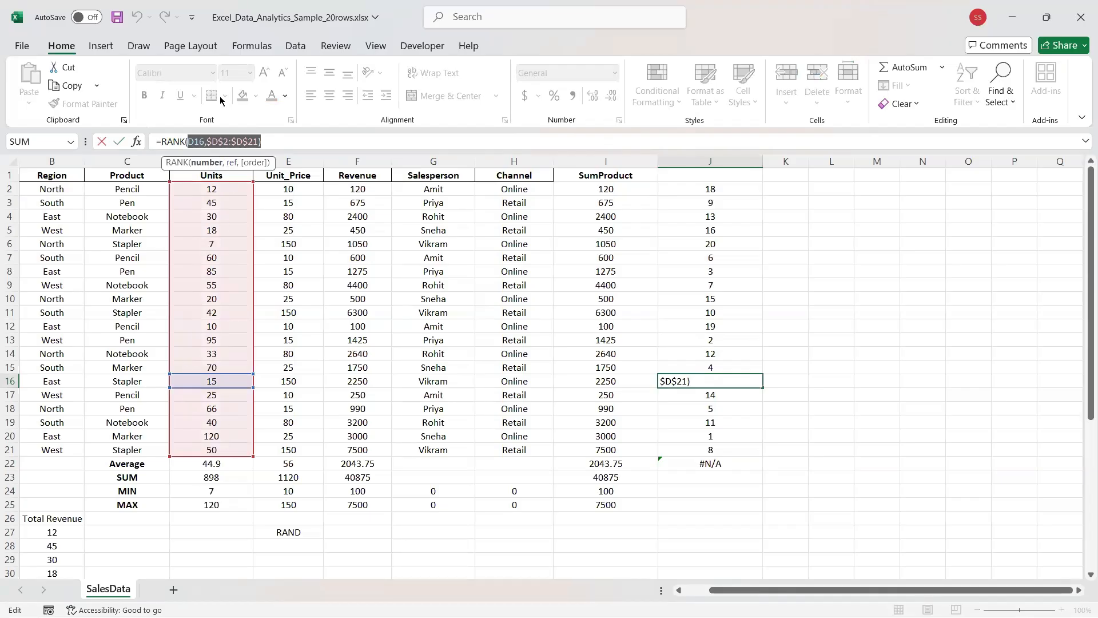
click(210, 141)
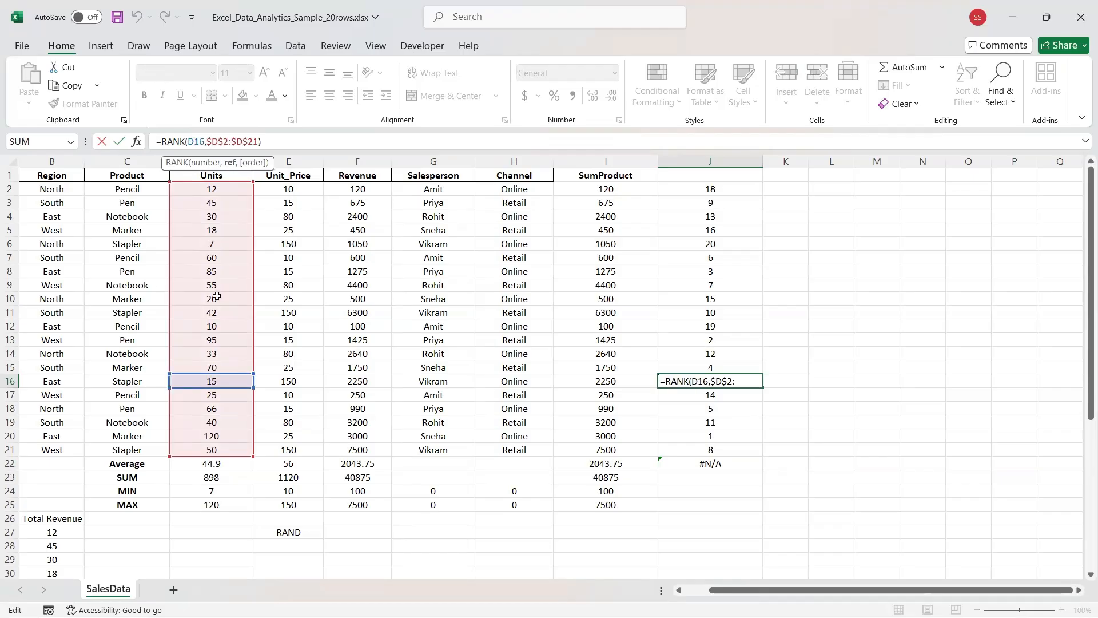
key(BackSpace)
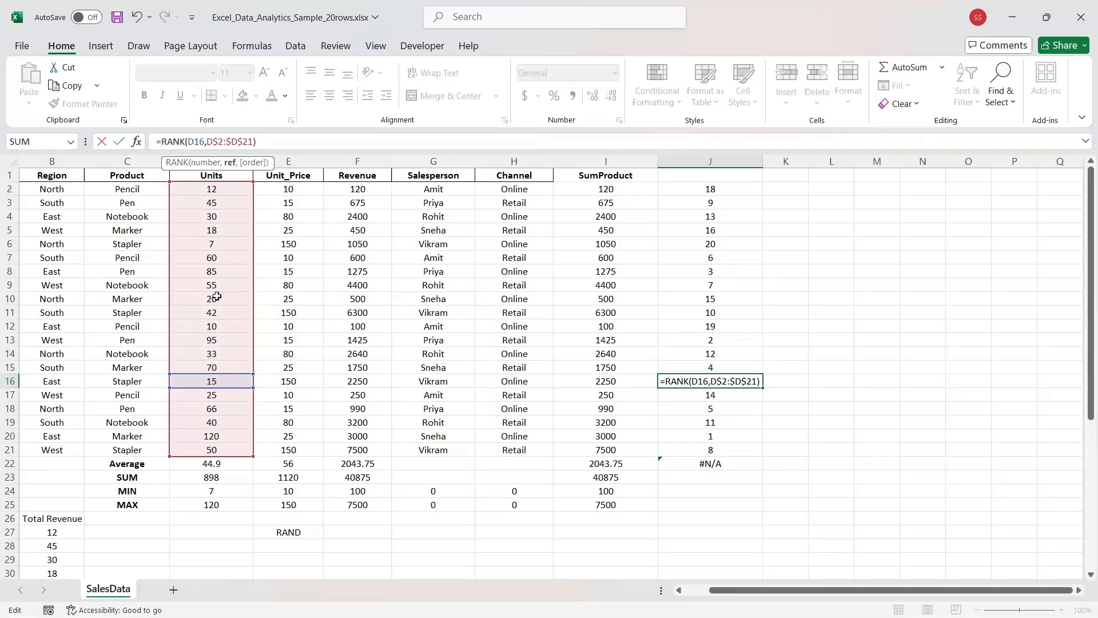
key(BackSpace)
click(227, 141)
key(BackSpace)
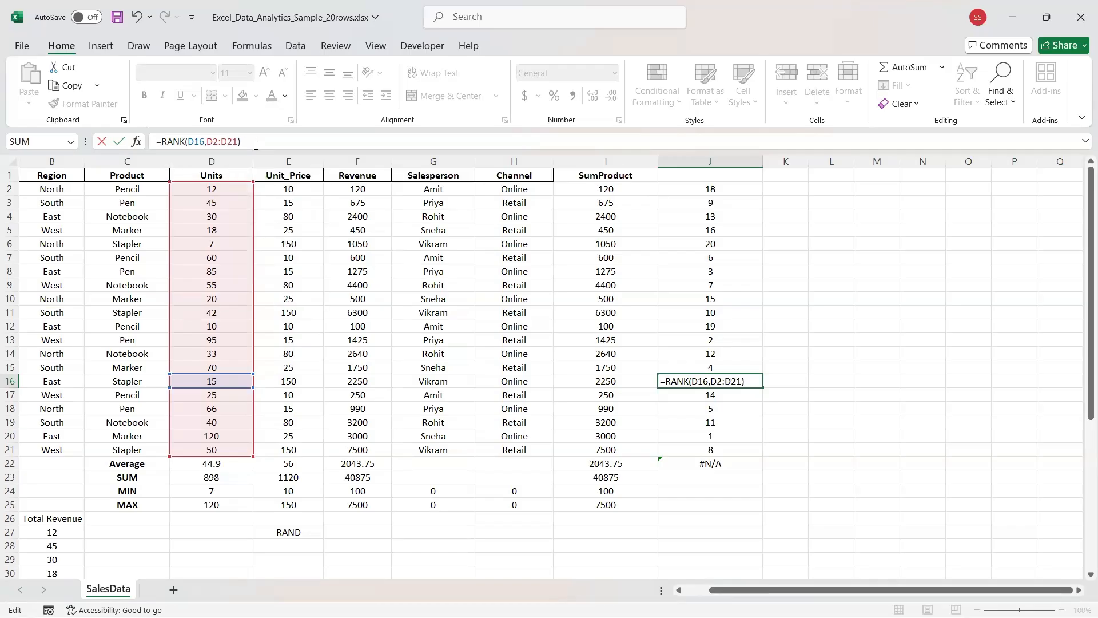
key(Return)
Delete the #N/A results in J22 and J23 below the ranks.
click(708, 467)
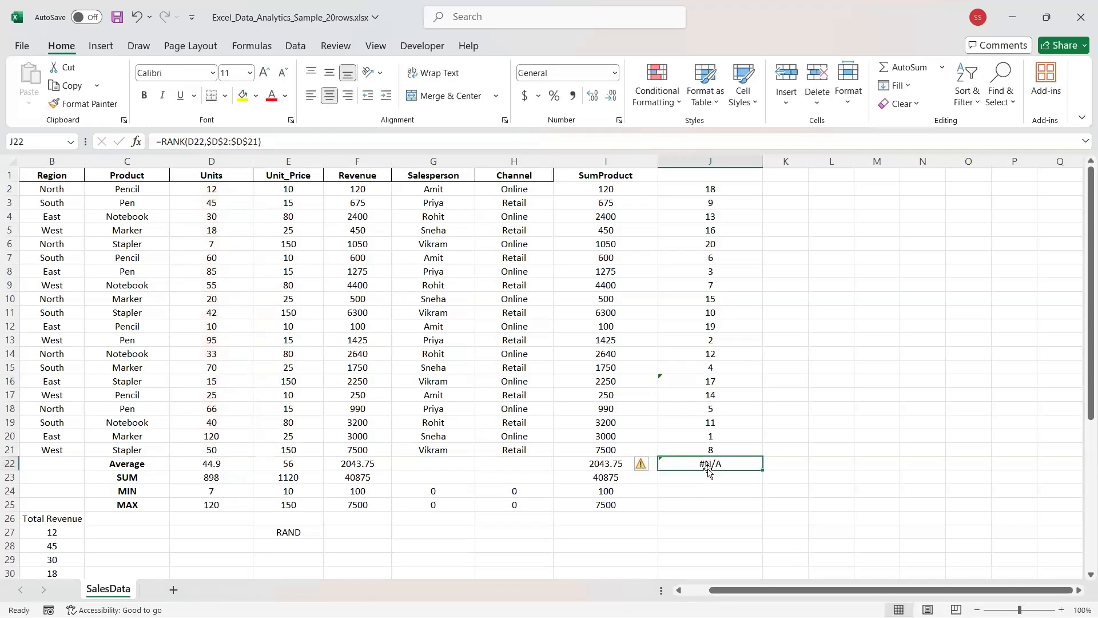
key(Delete)
click(725, 453)
drag(763, 456, 767, 484)
click(710, 467)
drag(183, 396, 172, 474)
click(692, 474)
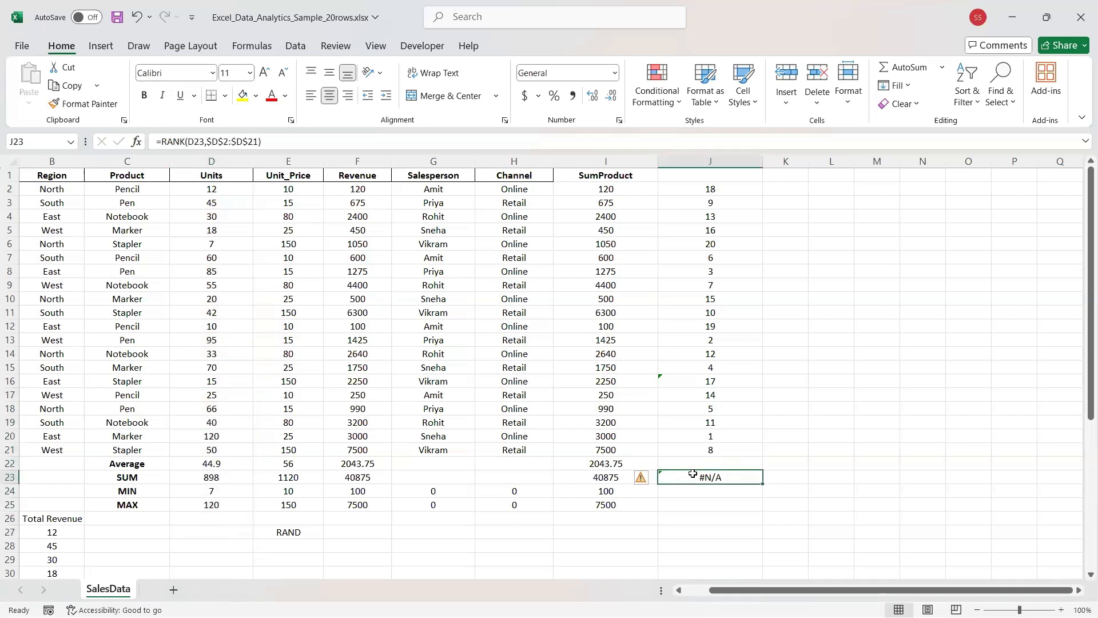
key(Delete)
click(709, 189)
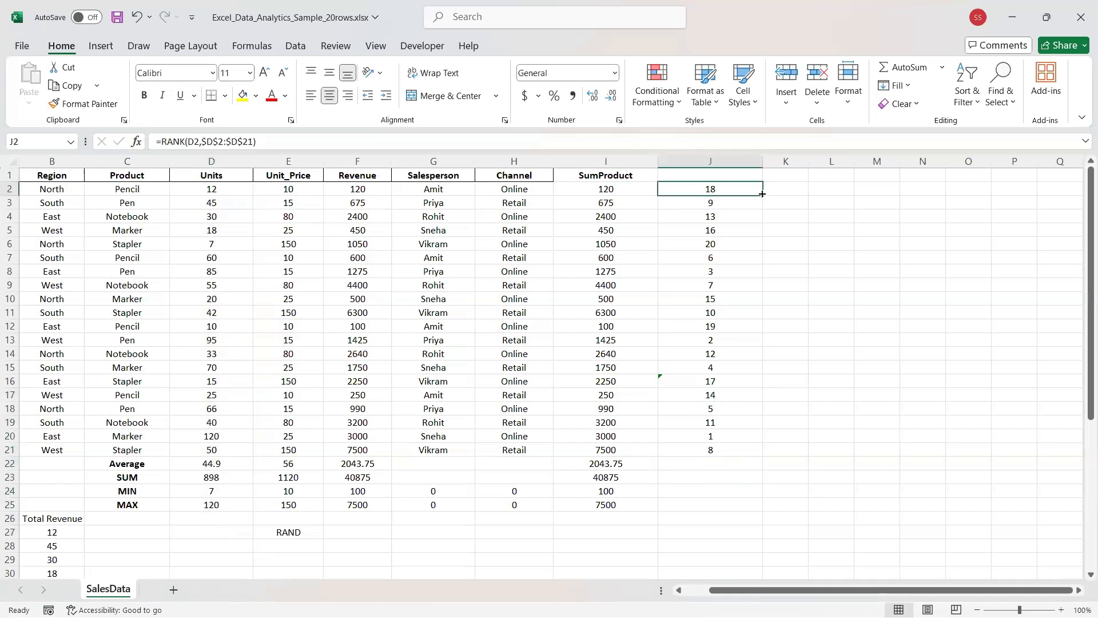
Change J2 to =RANK(D2,D2:D21) with no $ signs and fill it down through J24.
double_click(761, 193)
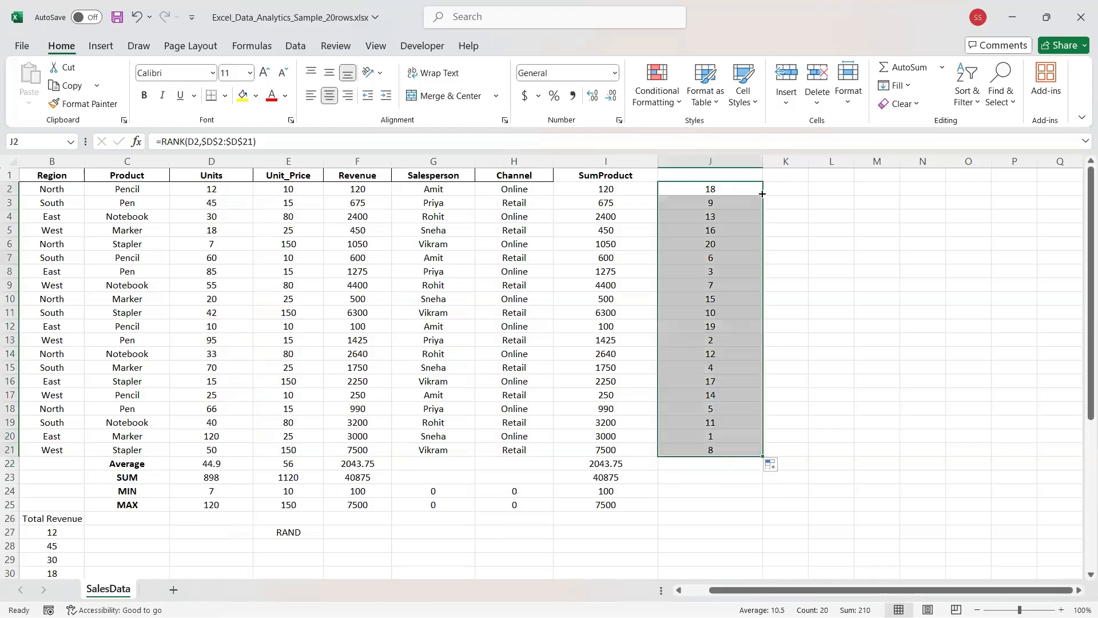
click(702, 195)
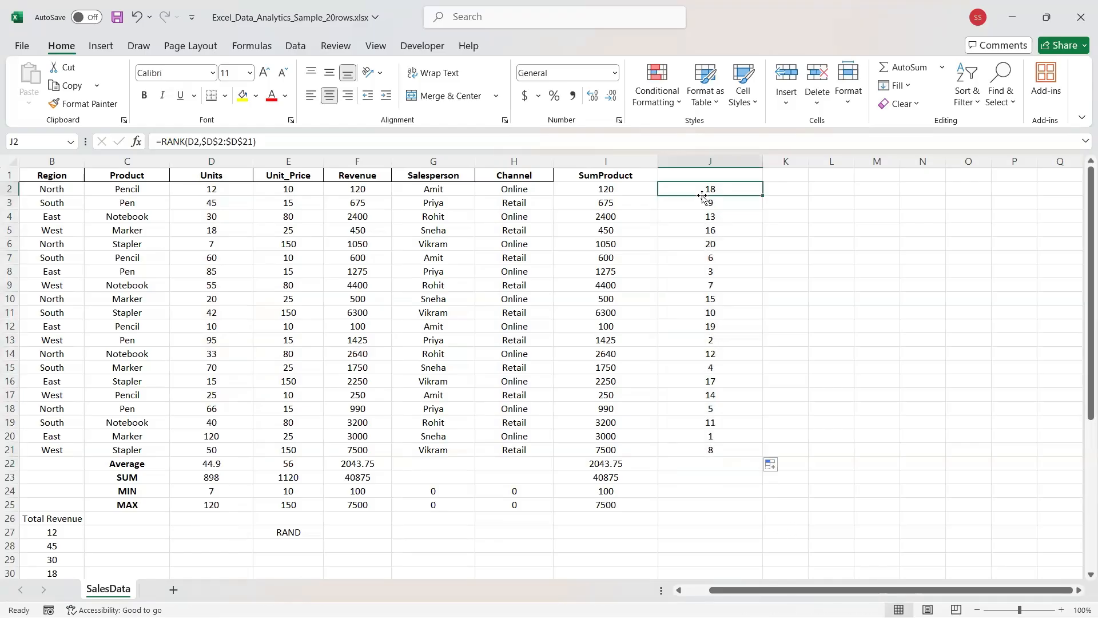
click(231, 143)
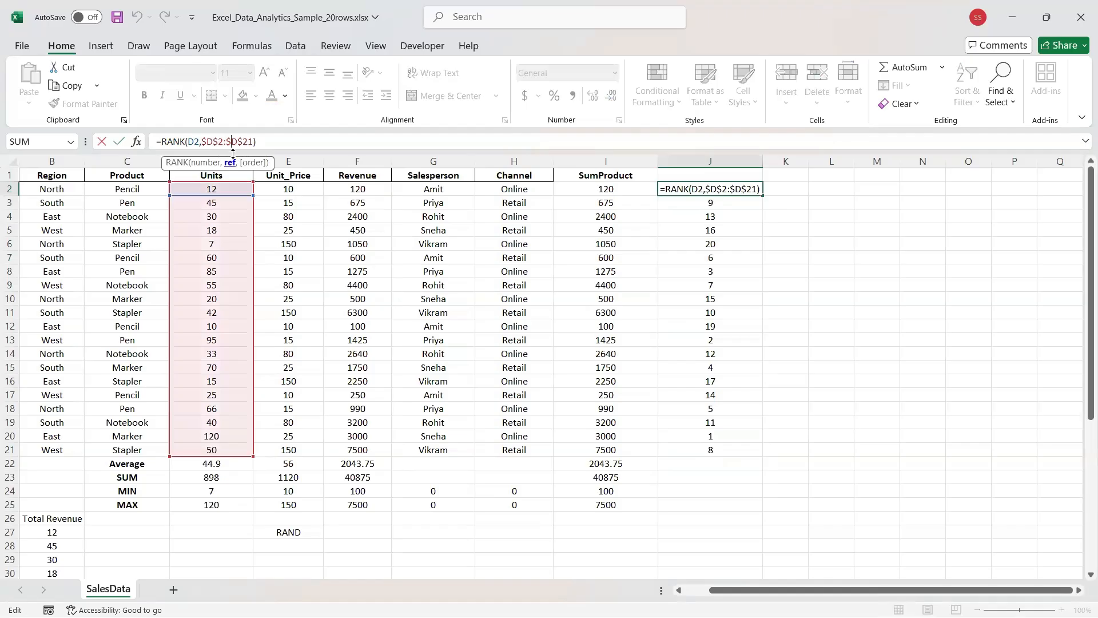
click(237, 142)
key(F4)
key(BackSpace)
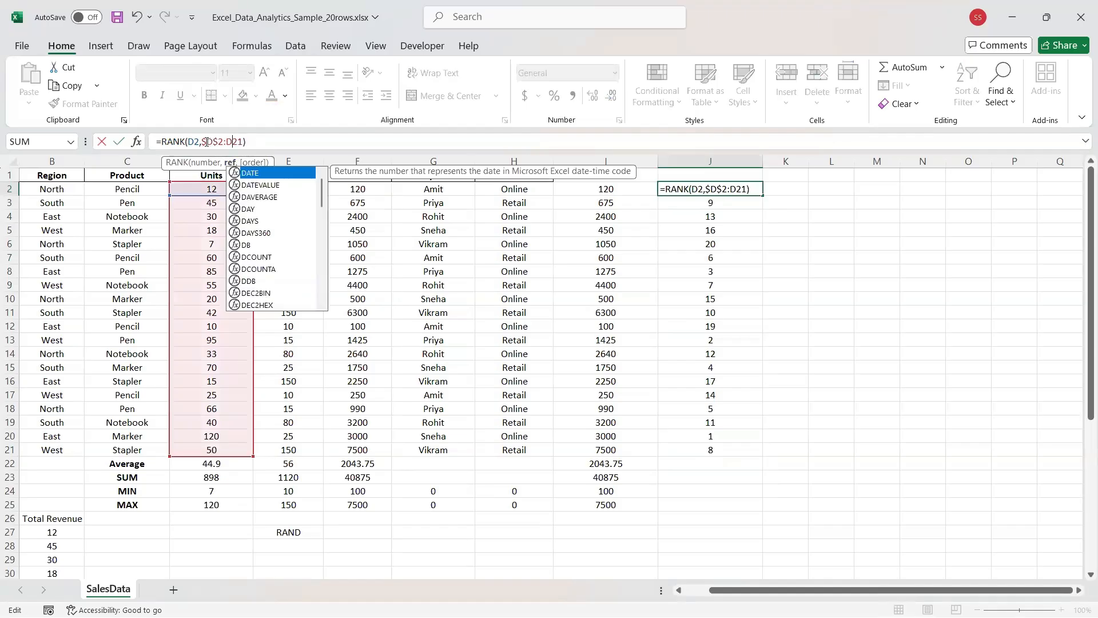
click(206, 141)
key(BackSpace)
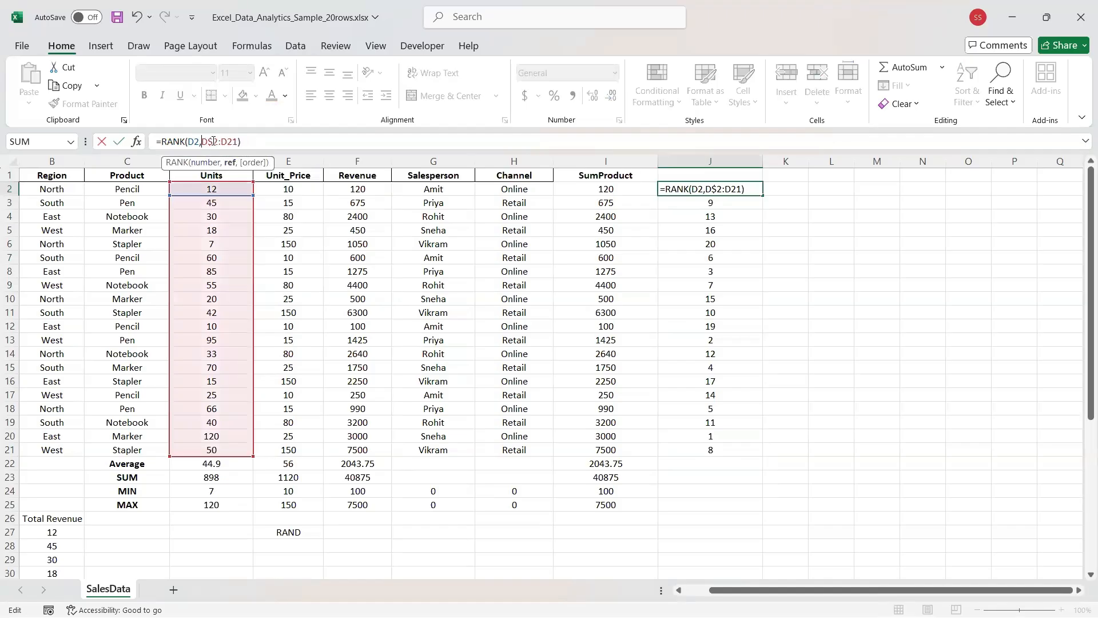
key(BackSpace)
key(Return)
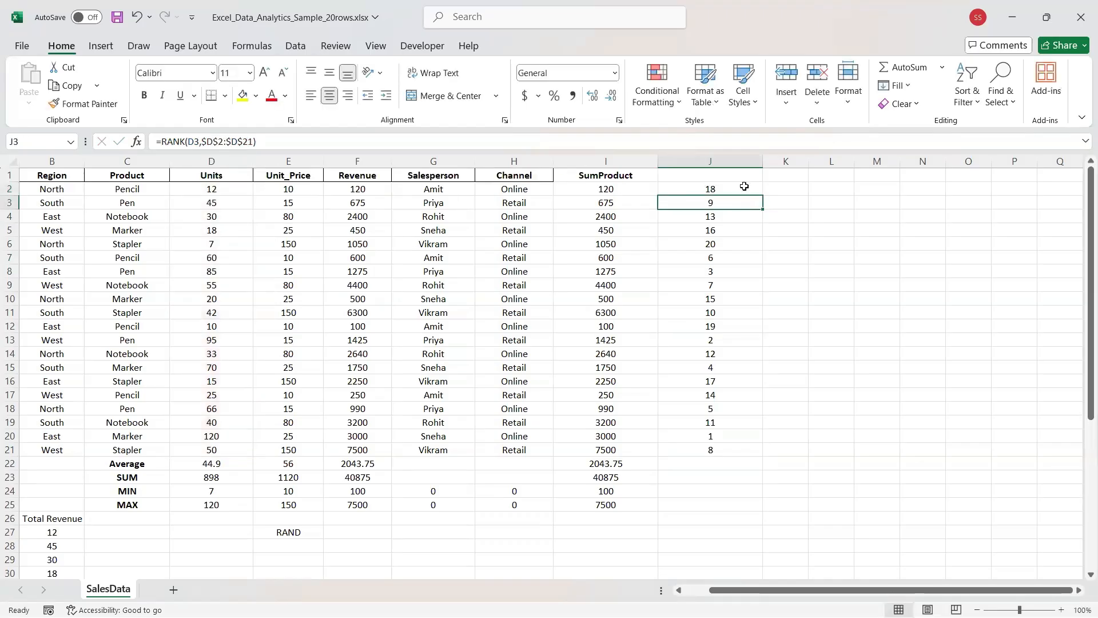
click(742, 190)
drag(762, 196, 744, 491)
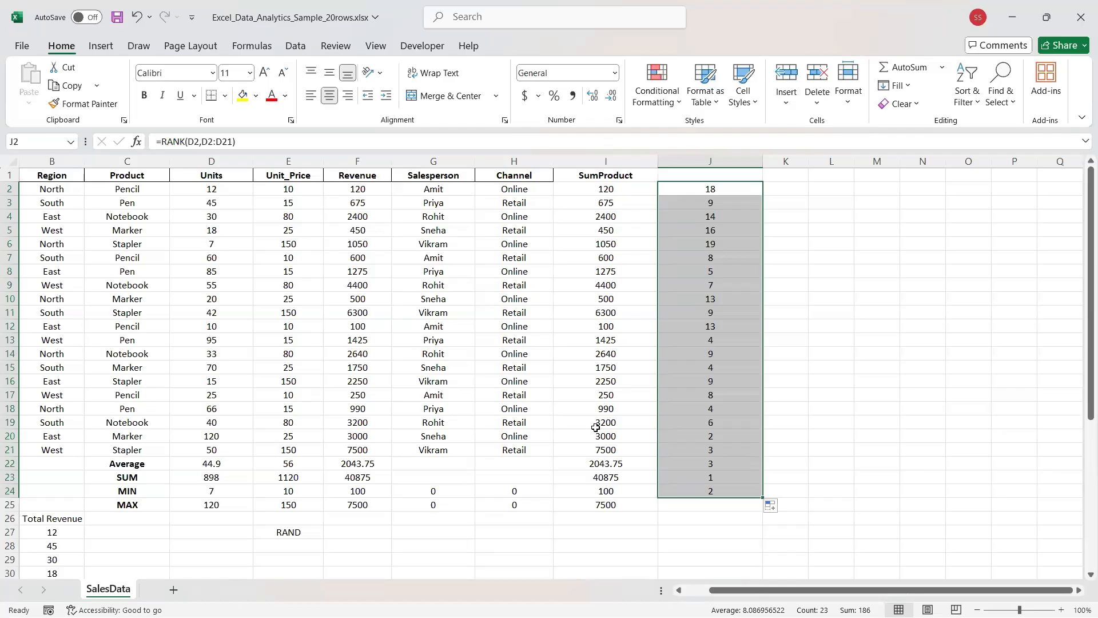
Enter =RAND() in the empty cell K2 beside the rank column.
key(alt+Tab)
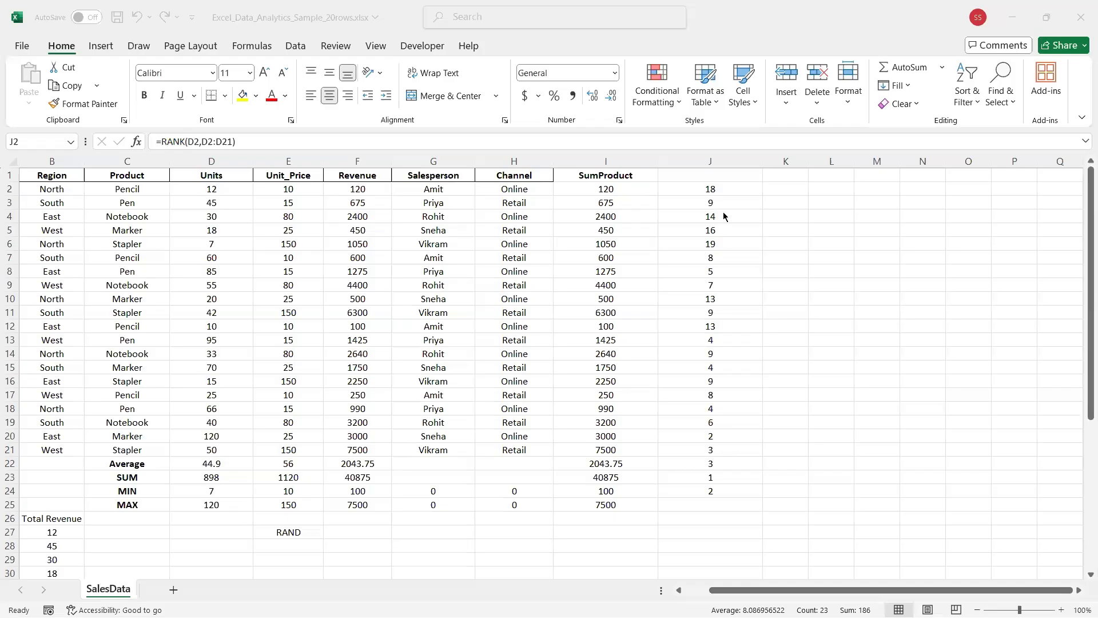
click(696, 194)
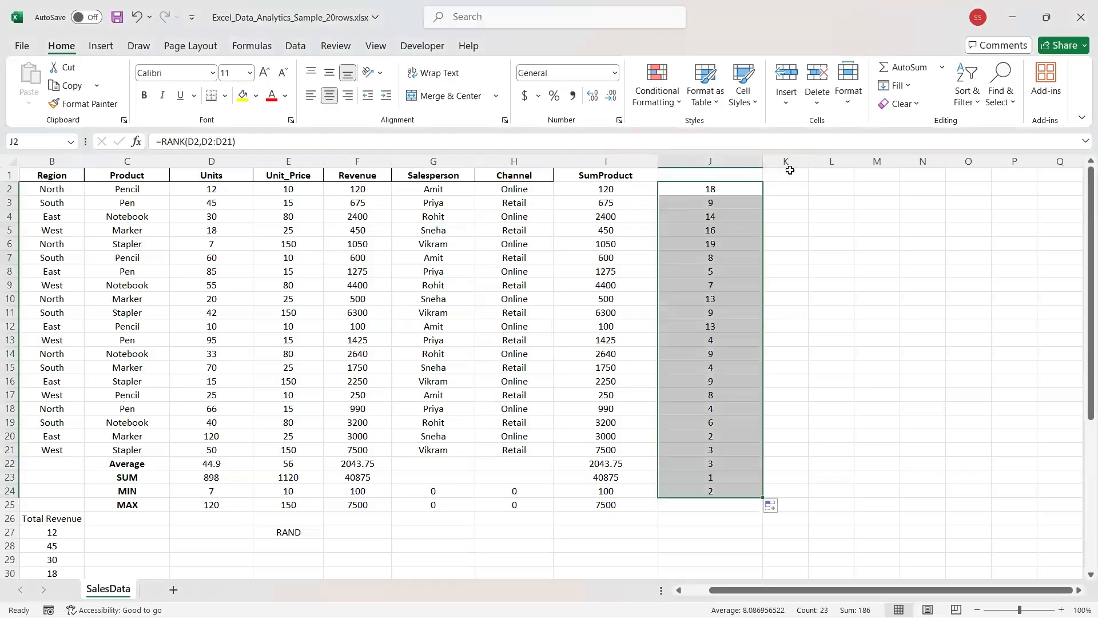
click(785, 188)
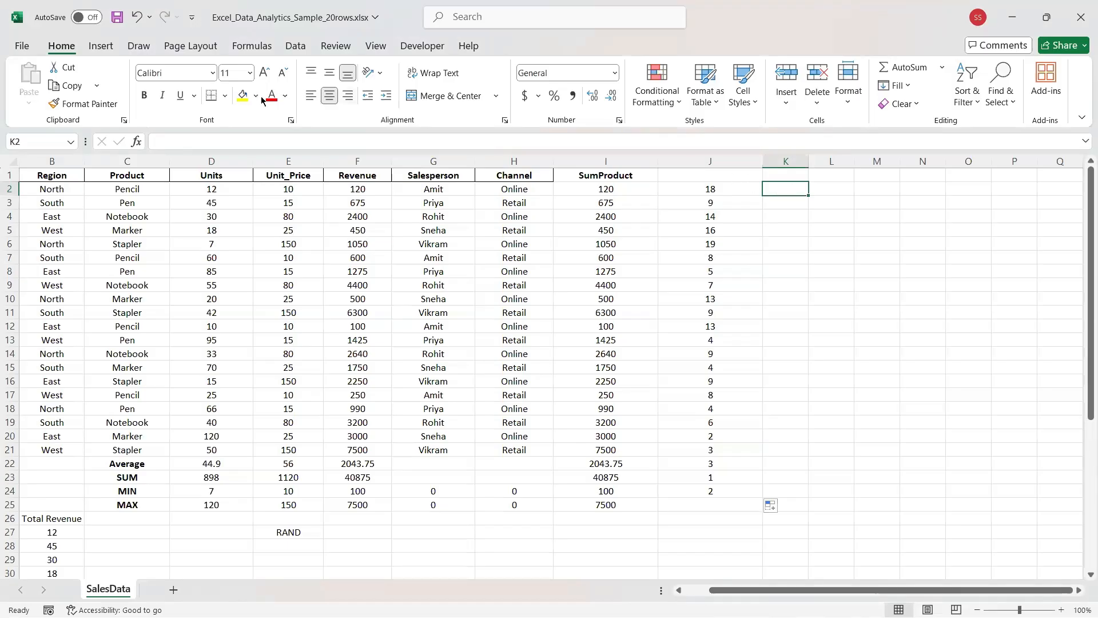
click(257, 138)
text(=)
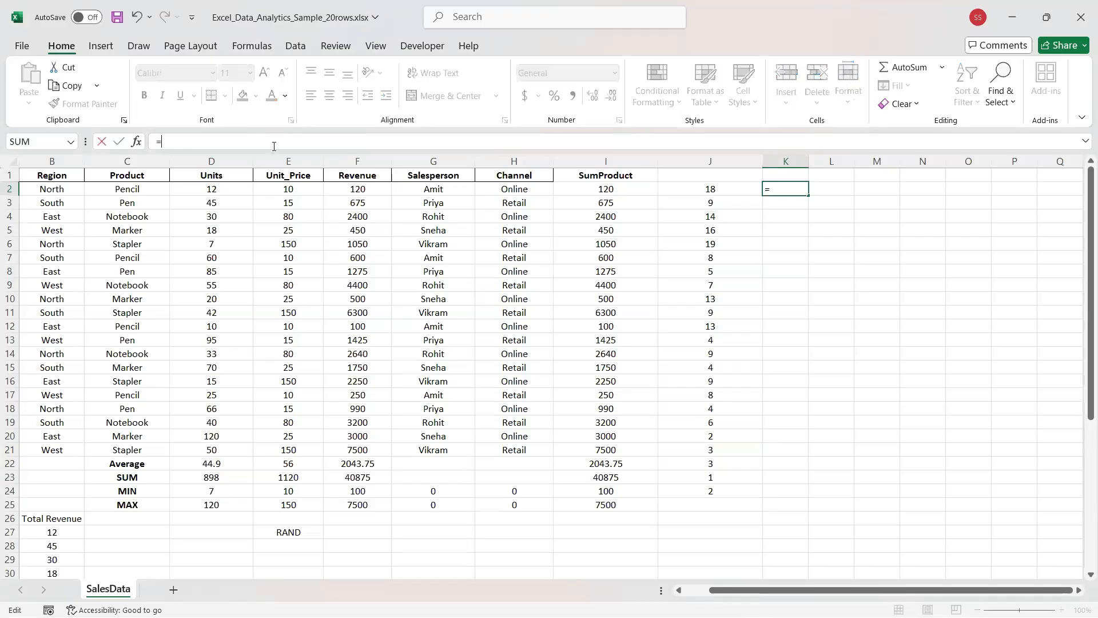
text(RAND())
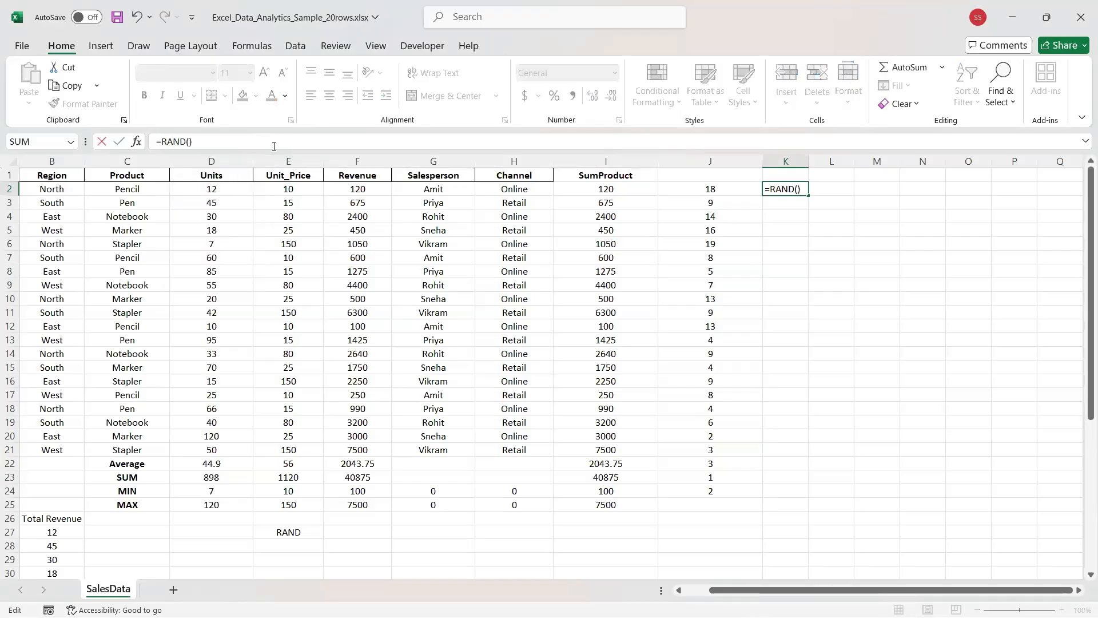
key(Return)
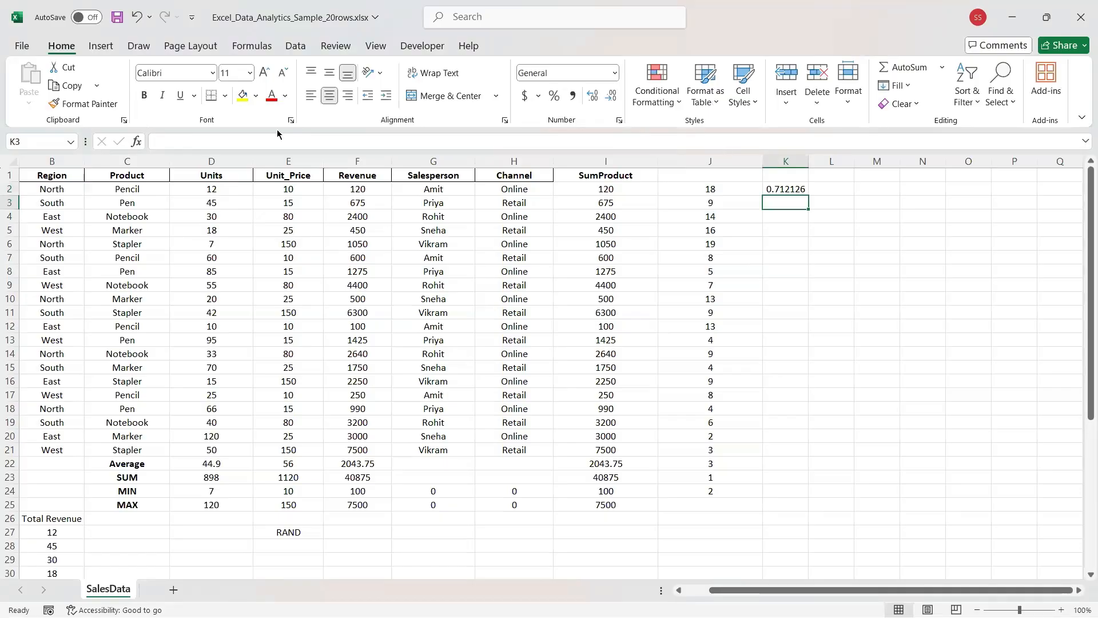
Change K2's formula to =RANDBETWEEN(1,20) using the autocomplete suggestion.
click(774, 189)
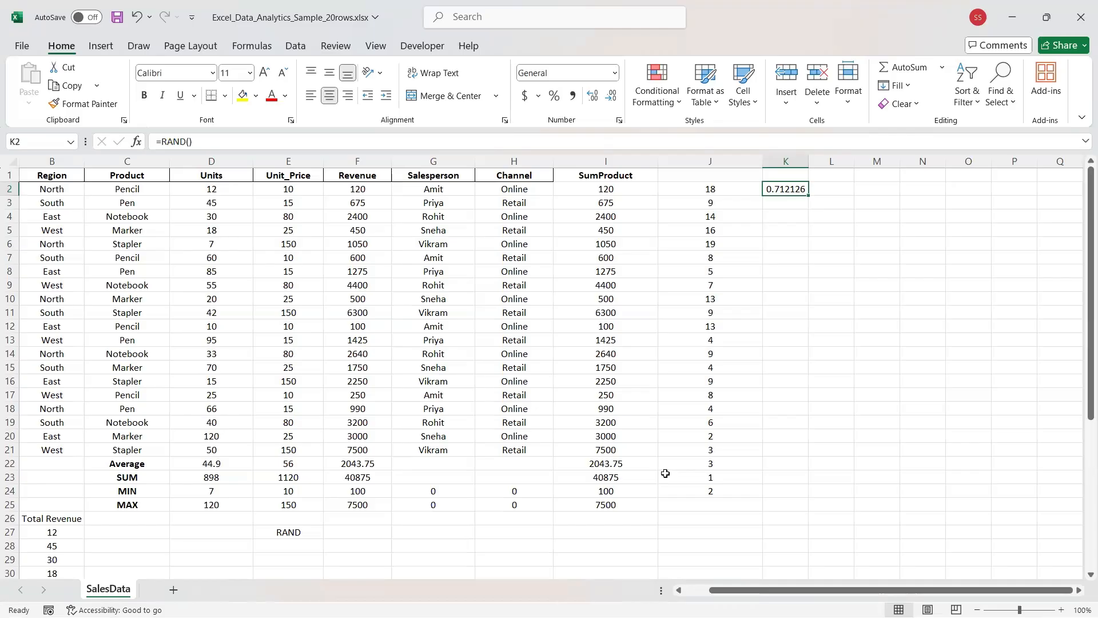
click(206, 142)
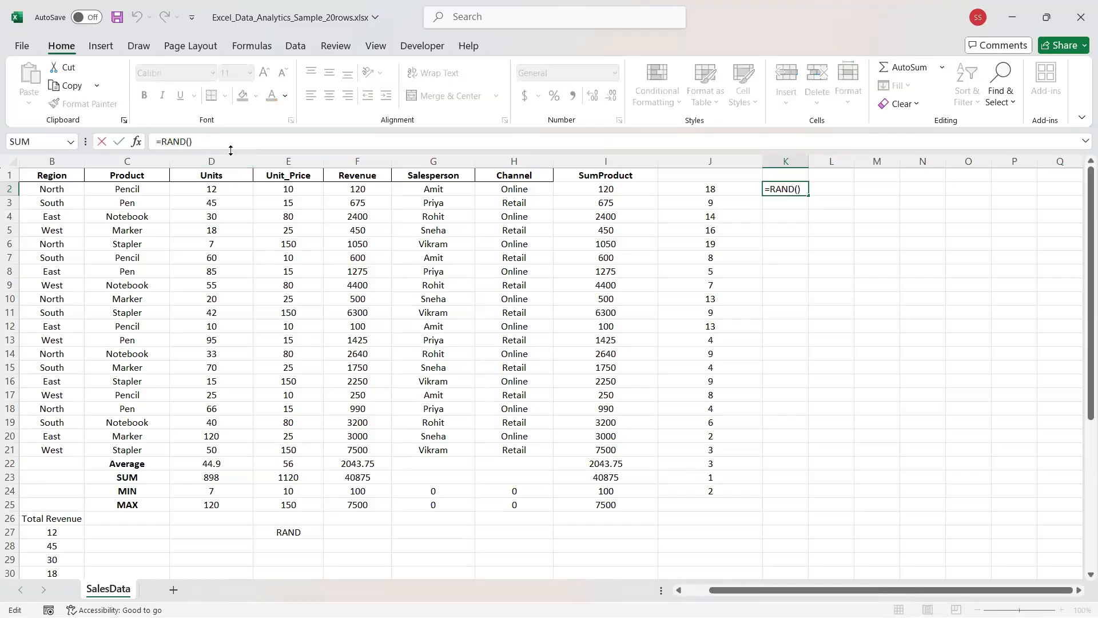
key(BackSpace)
key(BackSpace)
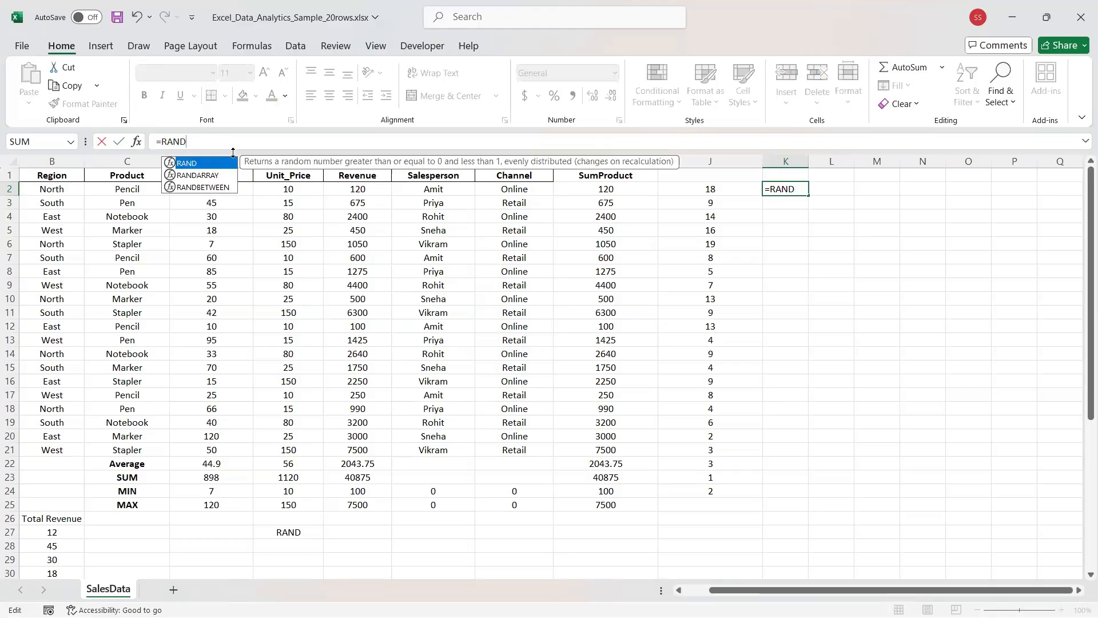
key(Down)
key(Down)
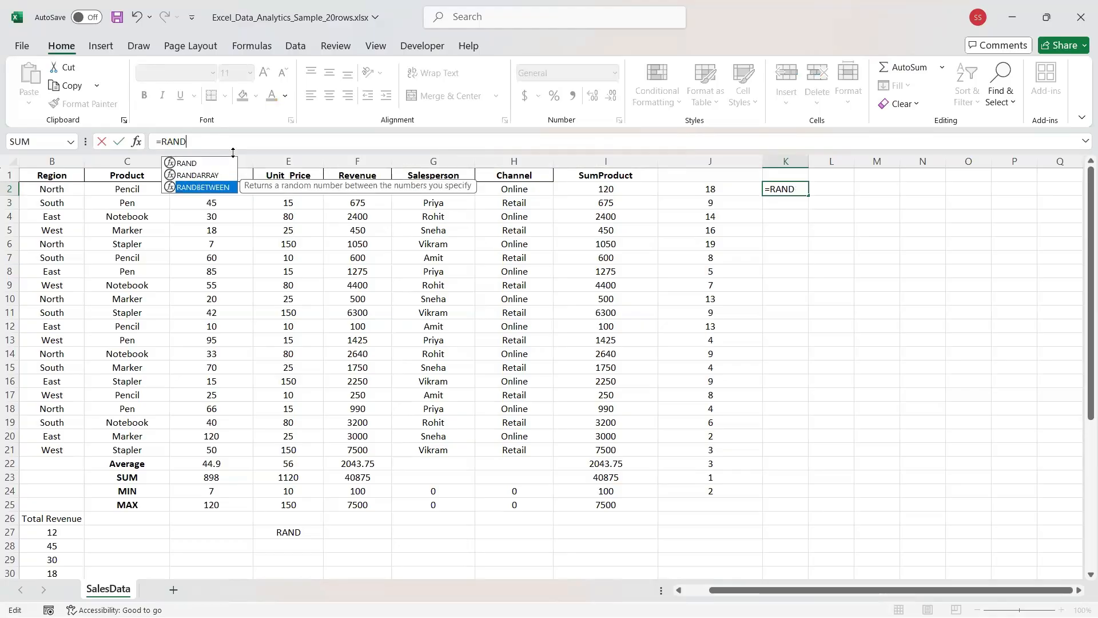
key(Tab)
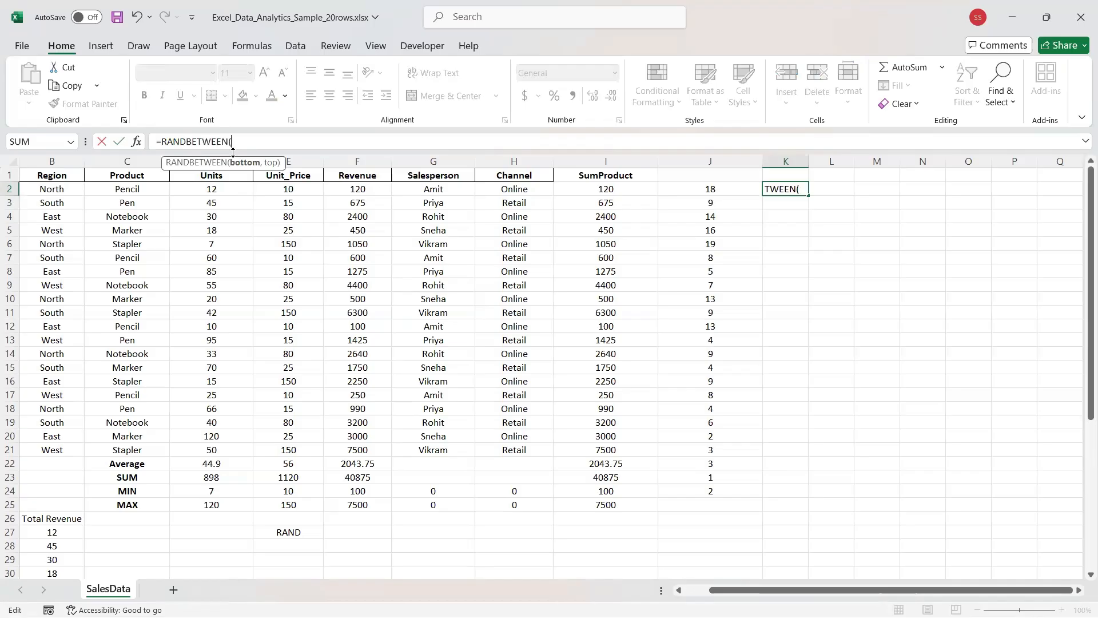
text(1,20))
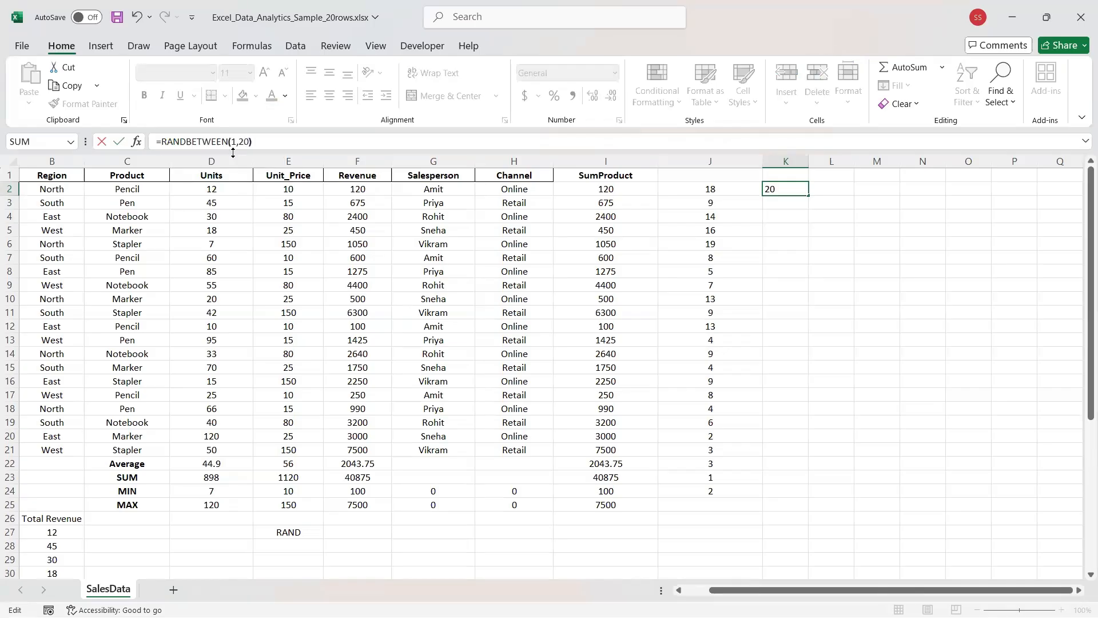
key(ctrl+Return)
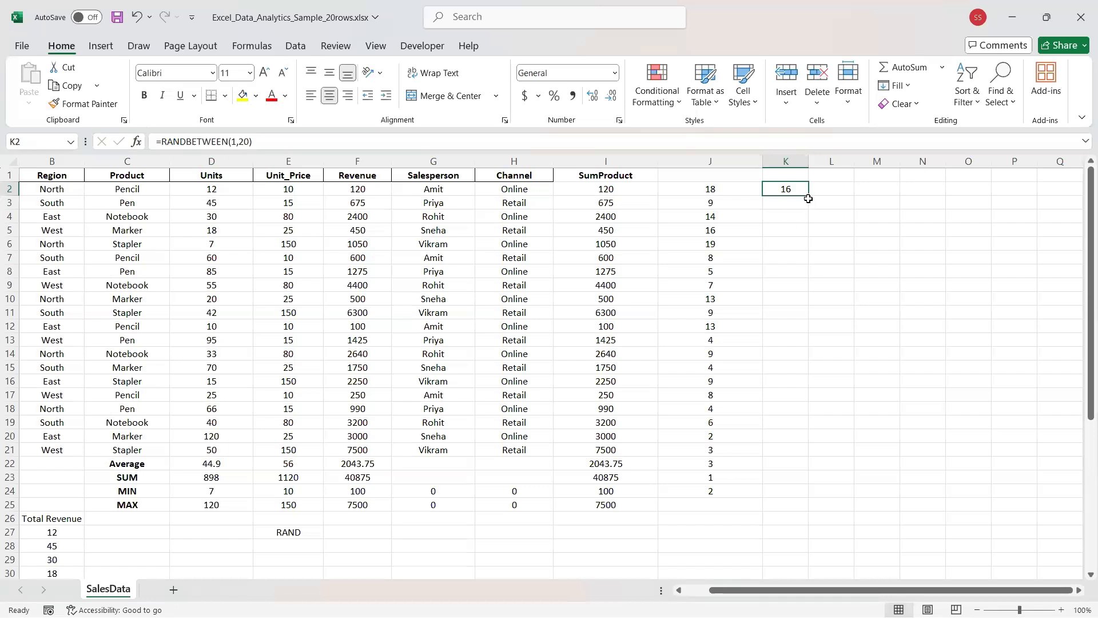
Fill =RANDBETWEEN(1,20) down K2:K21 and spot-check K8, K12, K18, K20 and K21.
drag(808, 196, 776, 457)
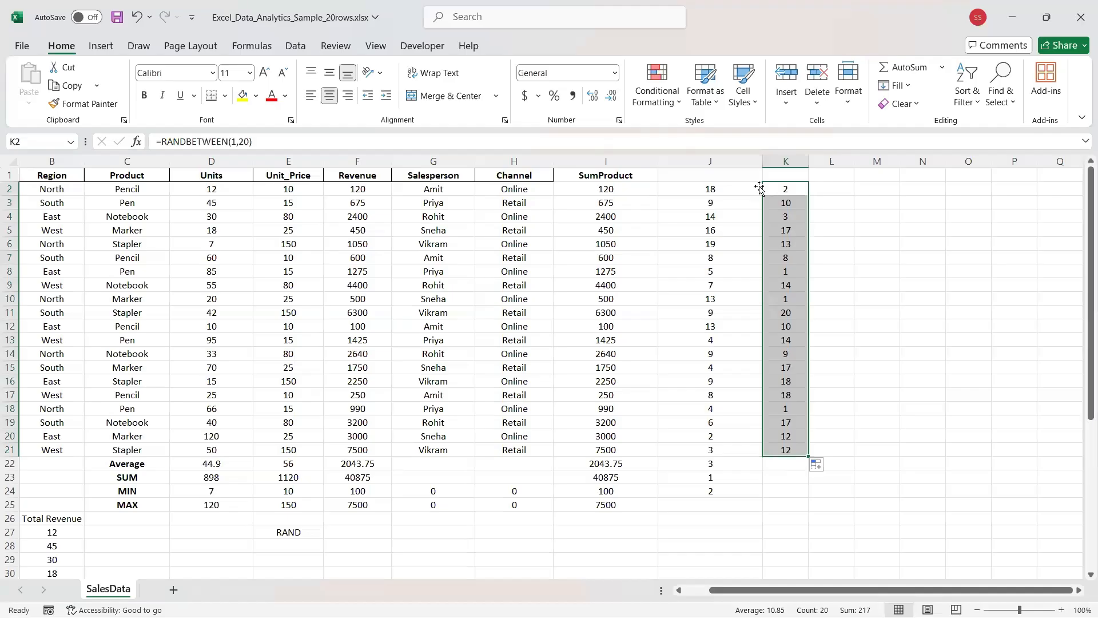
click(779, 195)
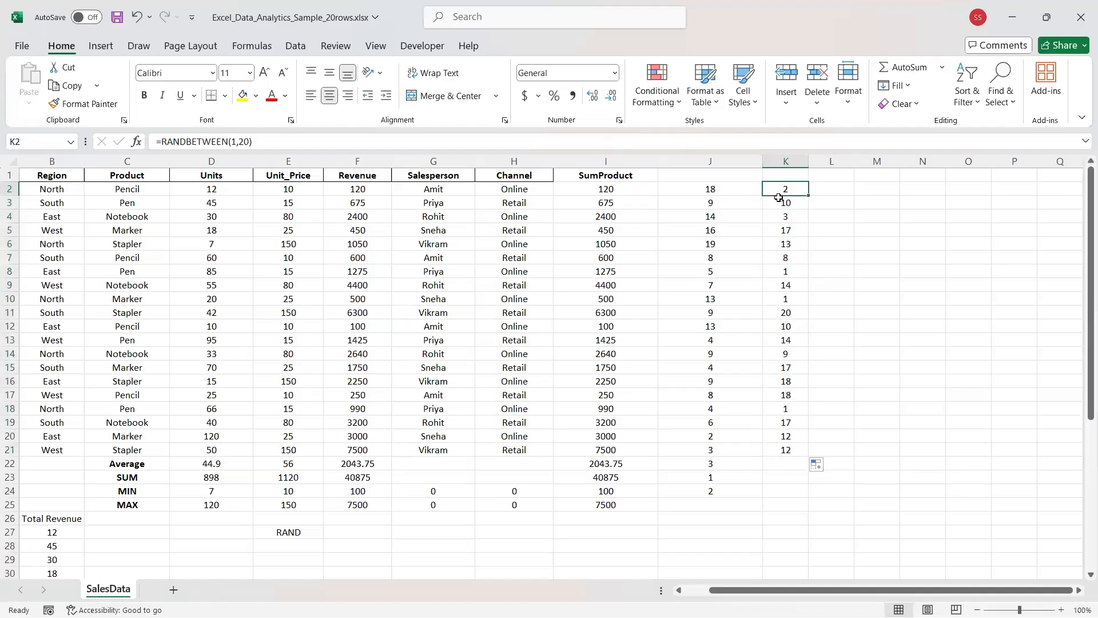
click(782, 271)
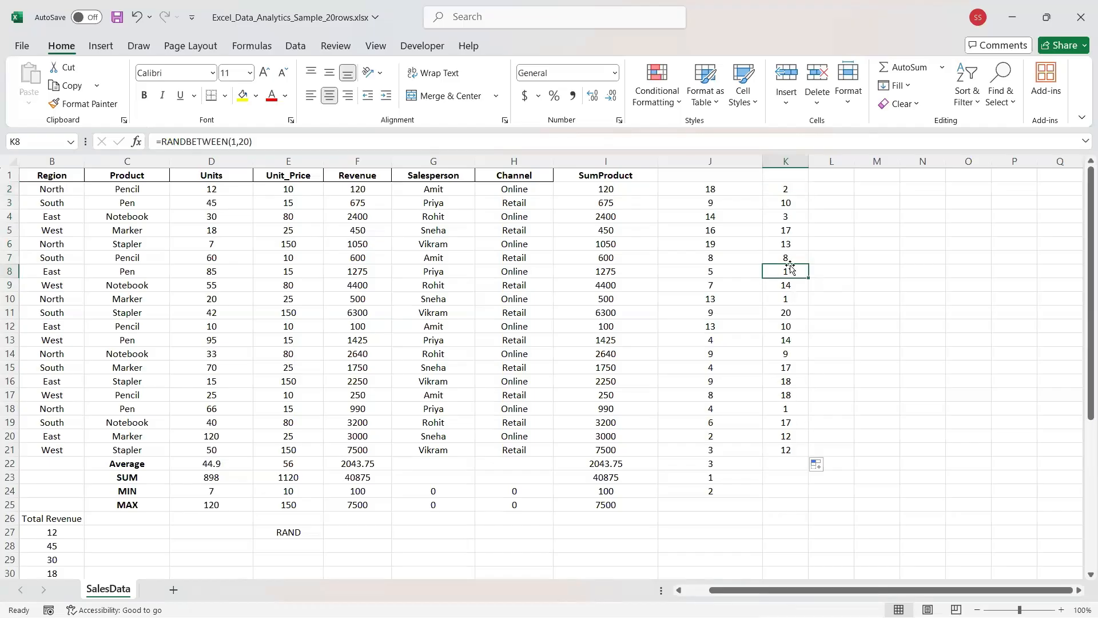
click(779, 409)
click(774, 440)
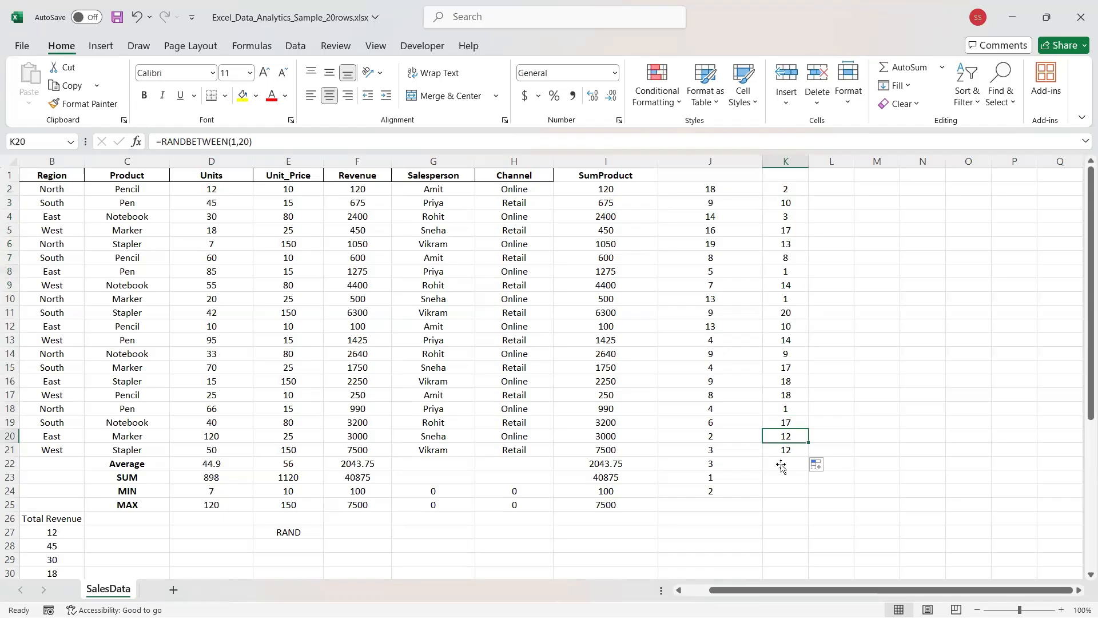
click(781, 446)
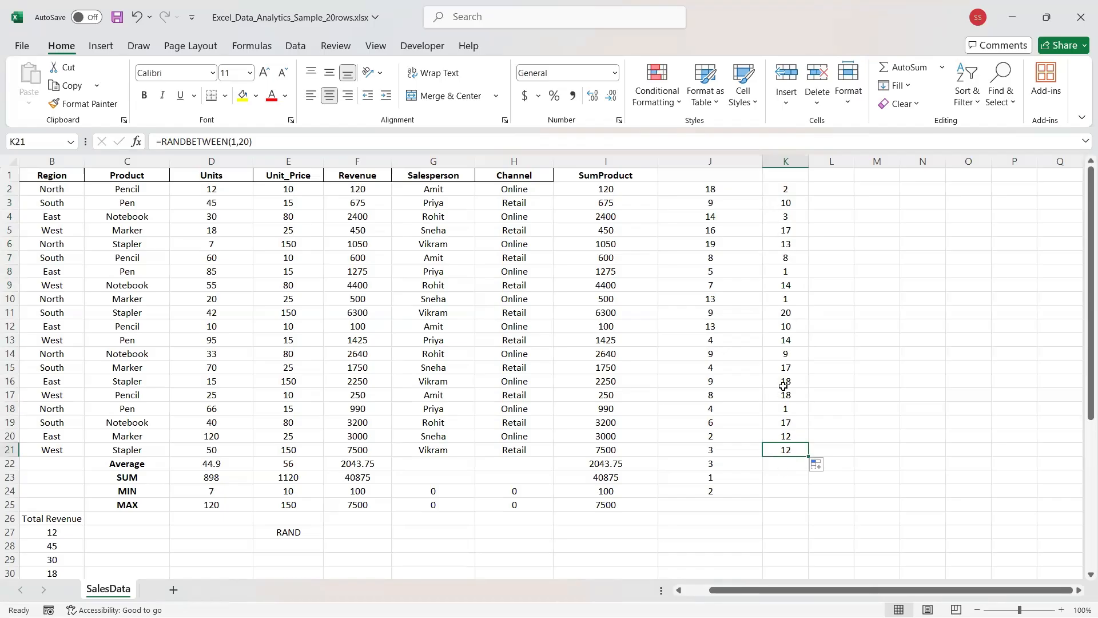
click(784, 329)
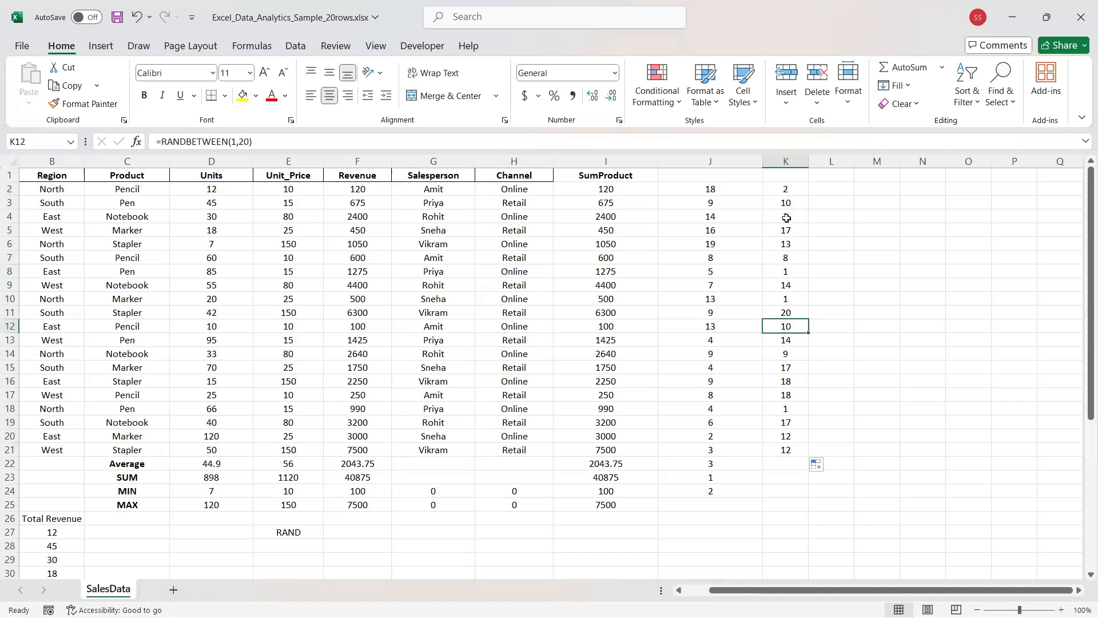
key(alt+Tab)
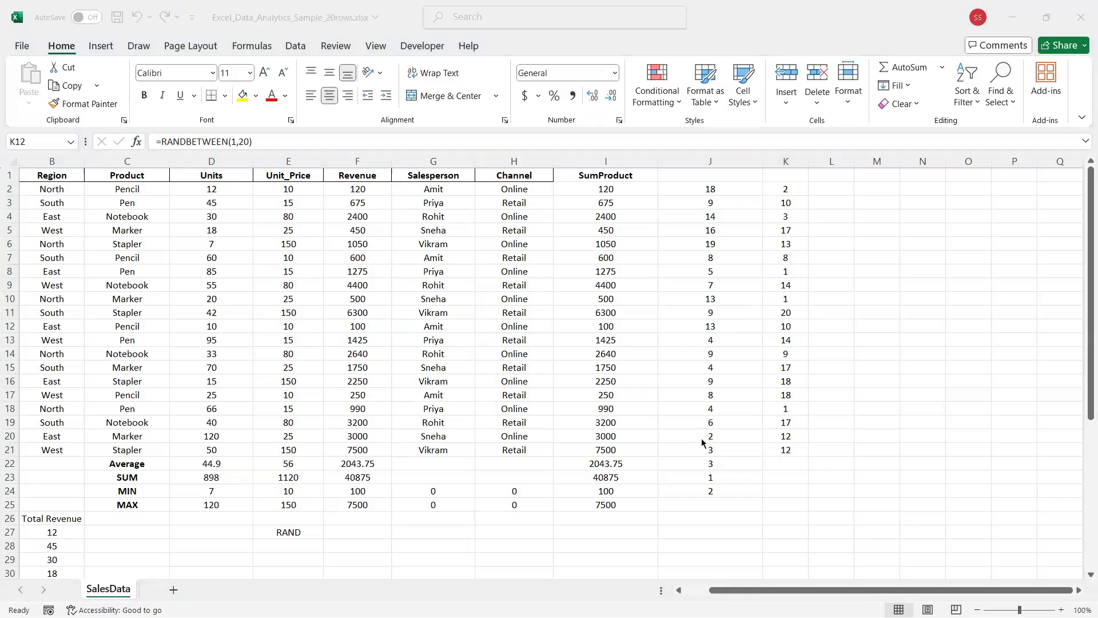
click(667, 192)
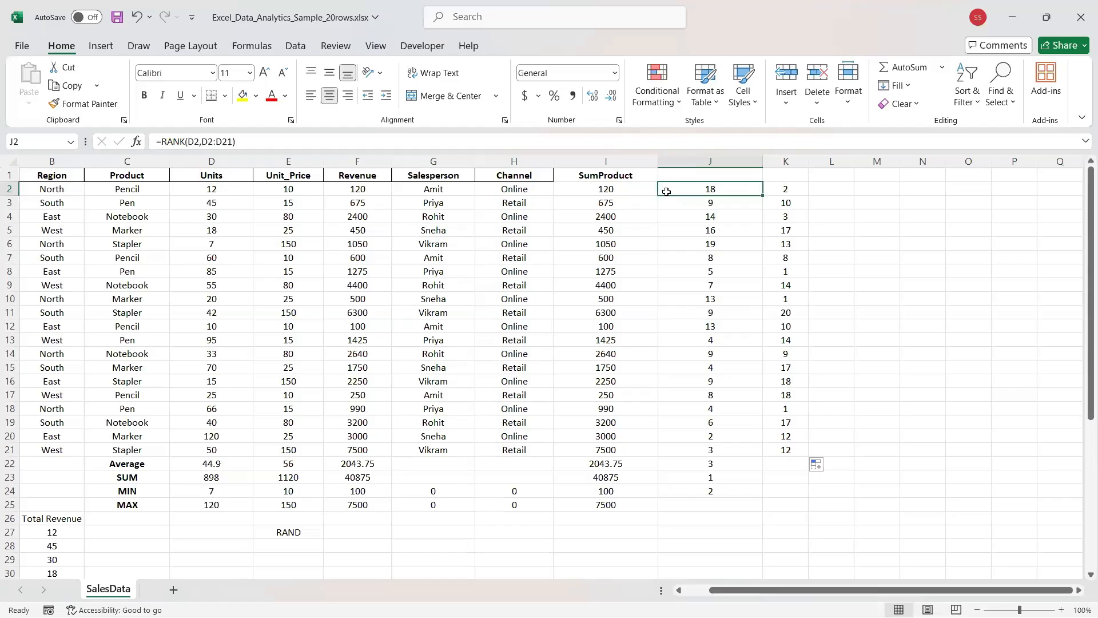
Inspect J2's =RANK(D2,D2:D21) formula and recommit it unchanged, regenerating column K's numbers.
click(779, 191)
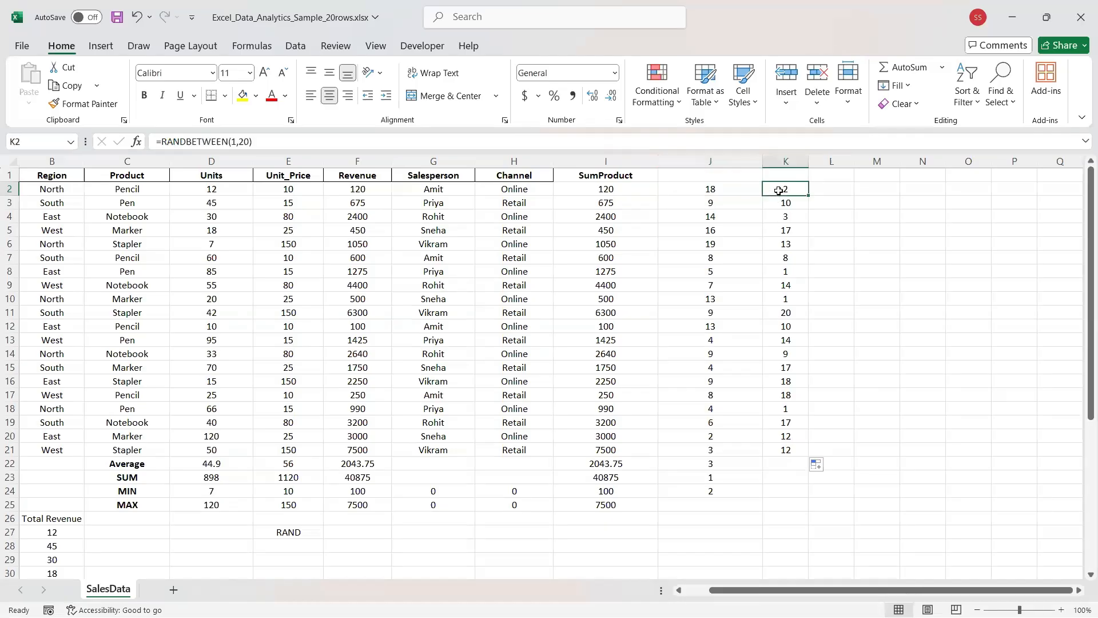
shift+drag(742, 291, 778, 446)
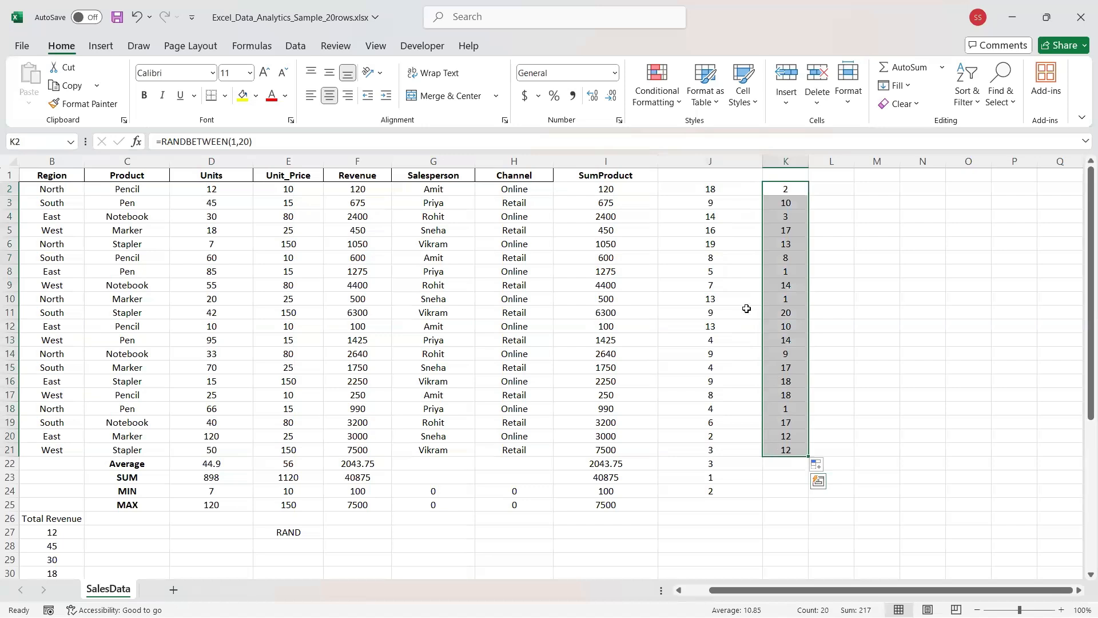
click(699, 192)
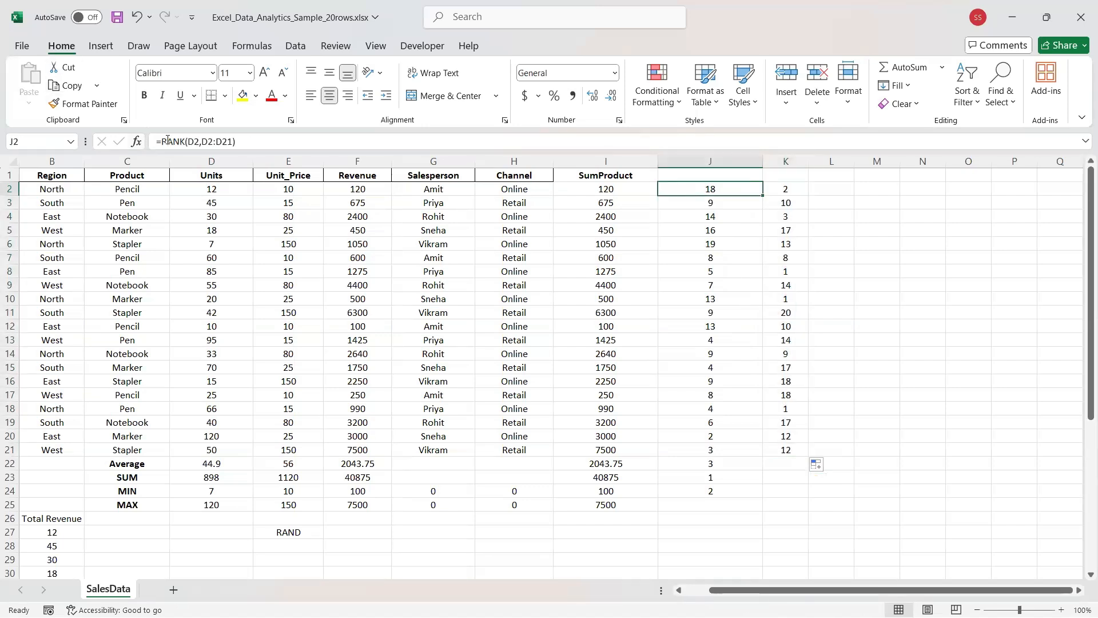
drag(162, 141, 186, 145)
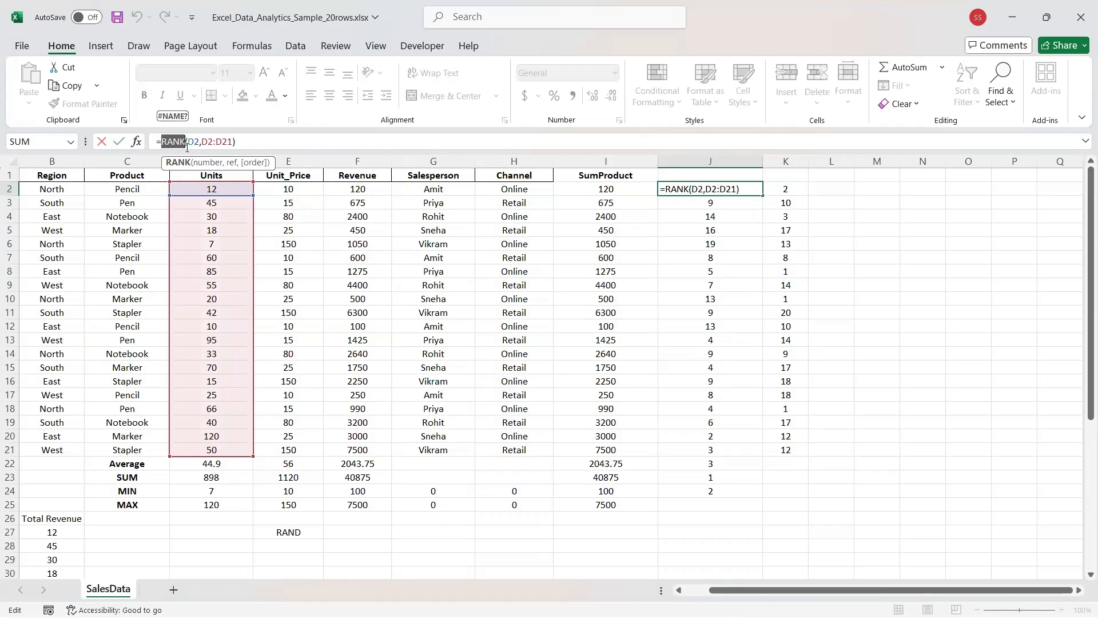
drag(207, 142, 232, 145)
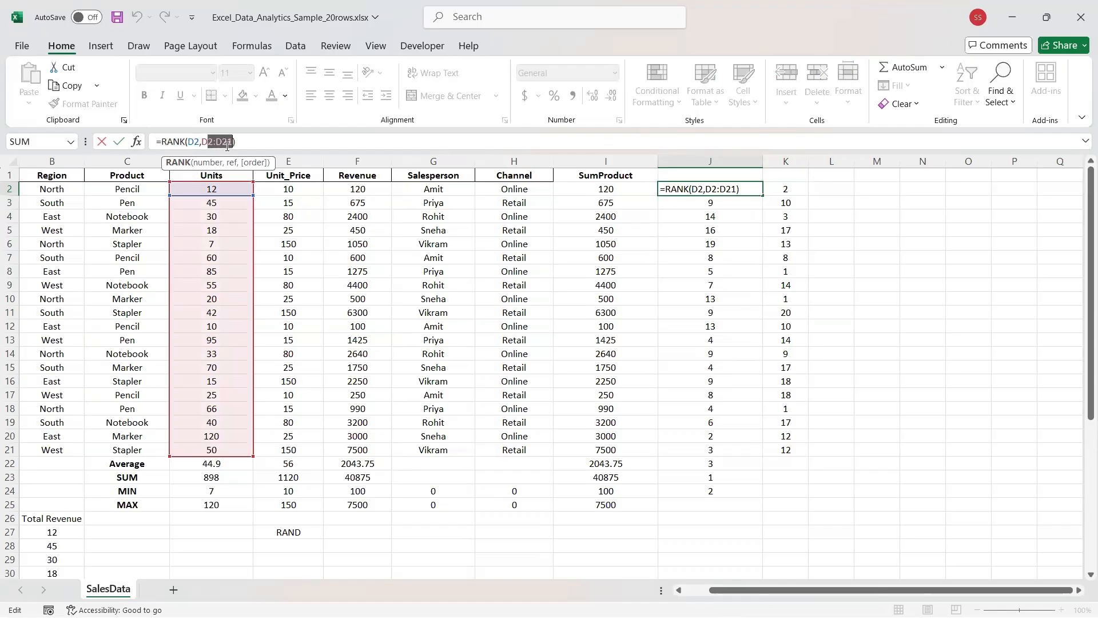
click(199, 142)
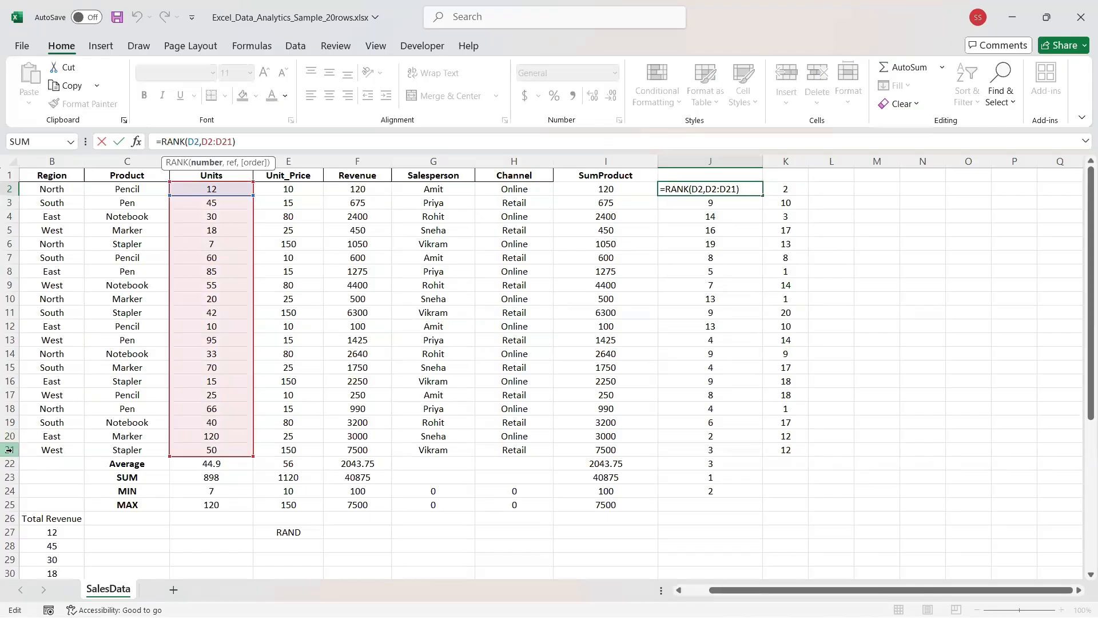
click(174, 230)
click(189, 139)
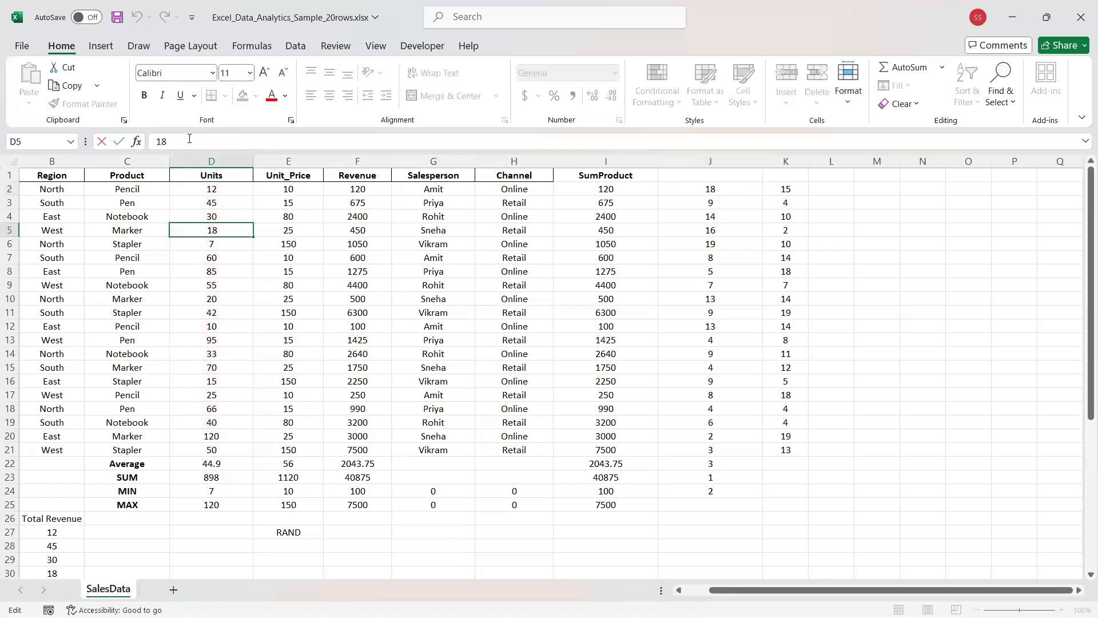
drag(708, 192, 684, 436)
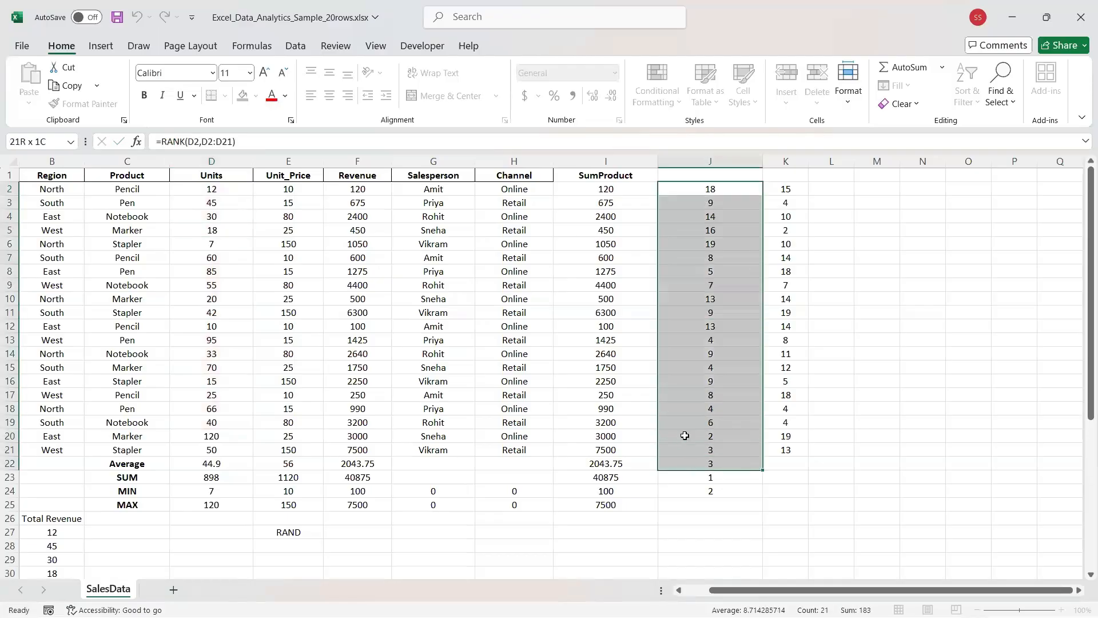
Type the header RANK in J1 and RANDOM in K1.
click(707, 175)
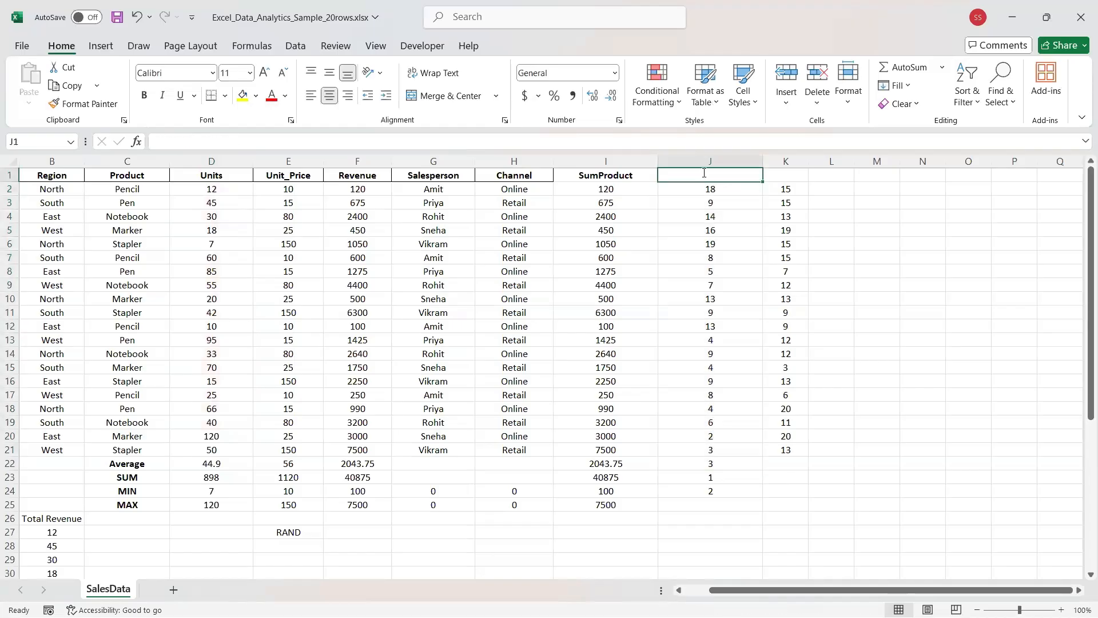
text(RAML)
key(BackSpace)
key(BackSpace)
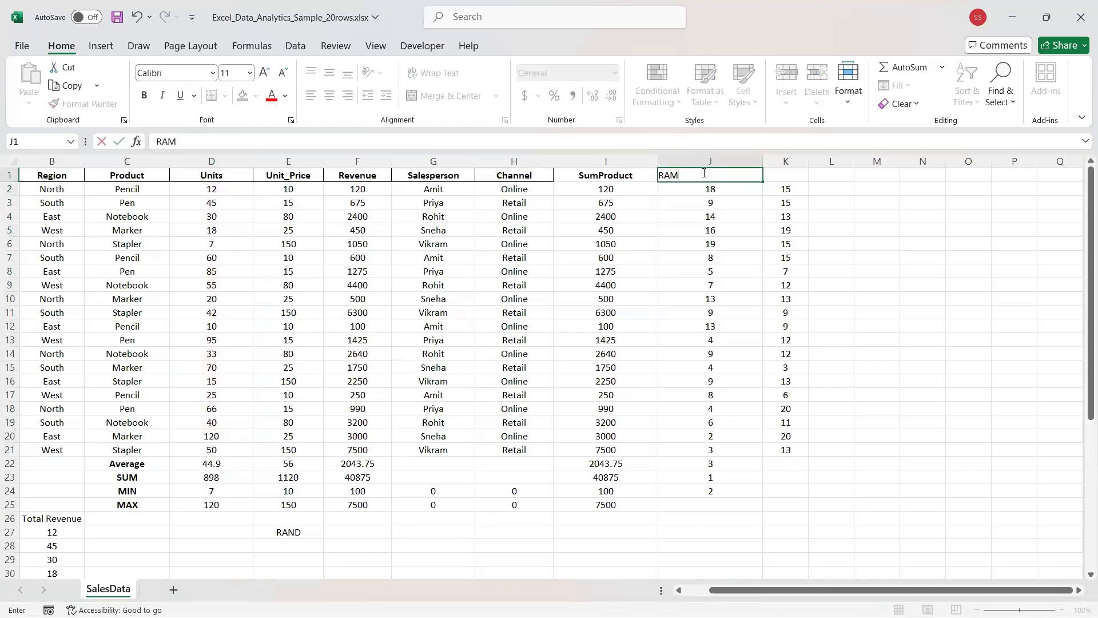
text(NK)
key(Tab)
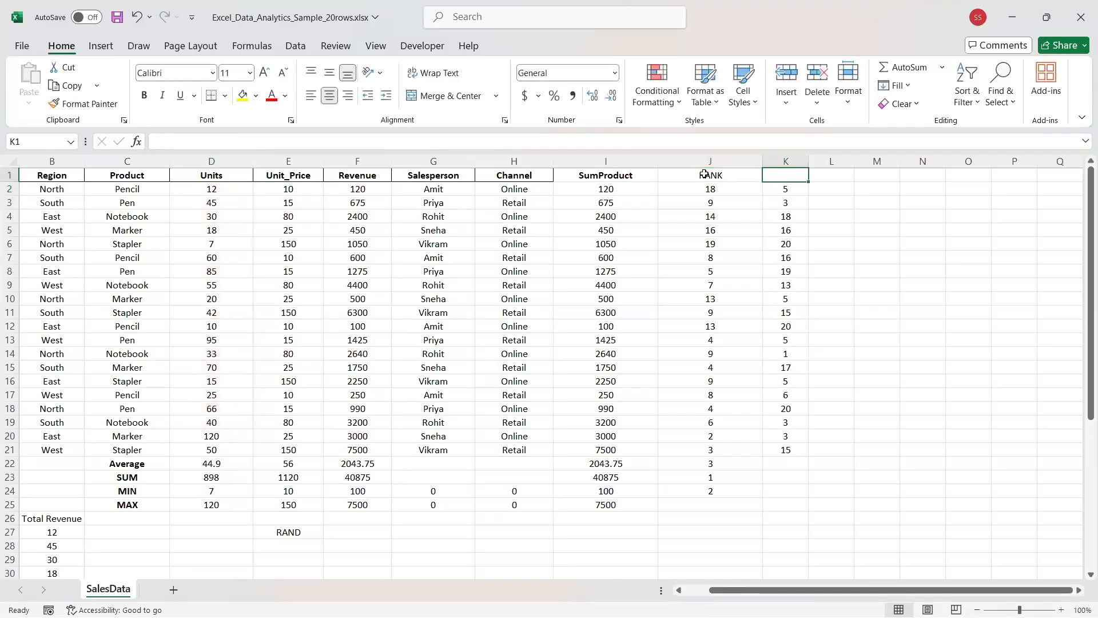
text(RAND)
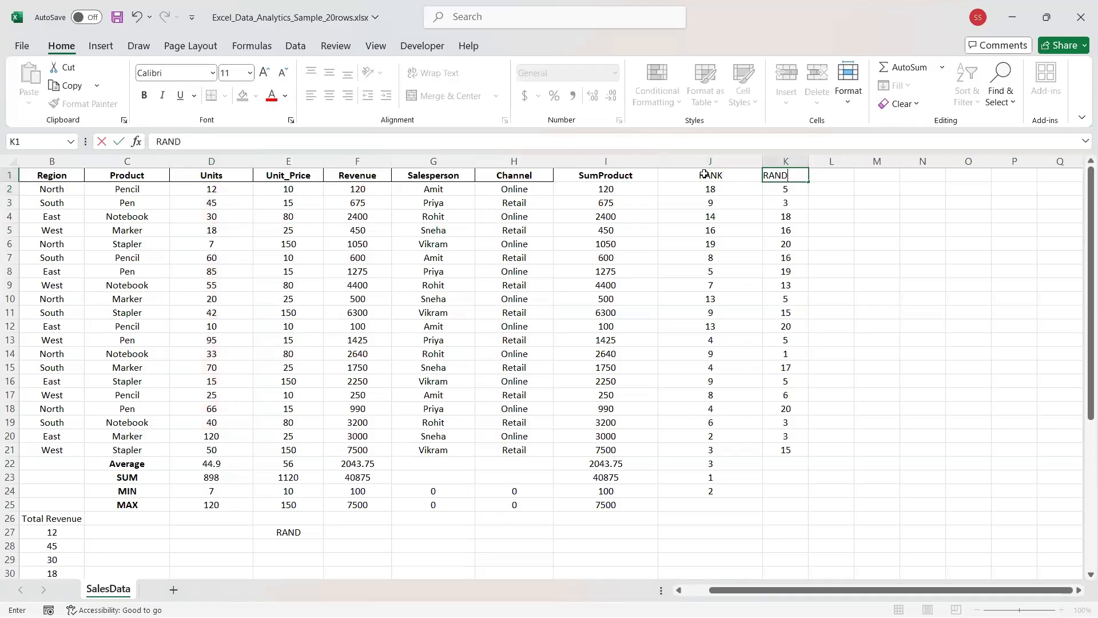
text(OM)
click(695, 174)
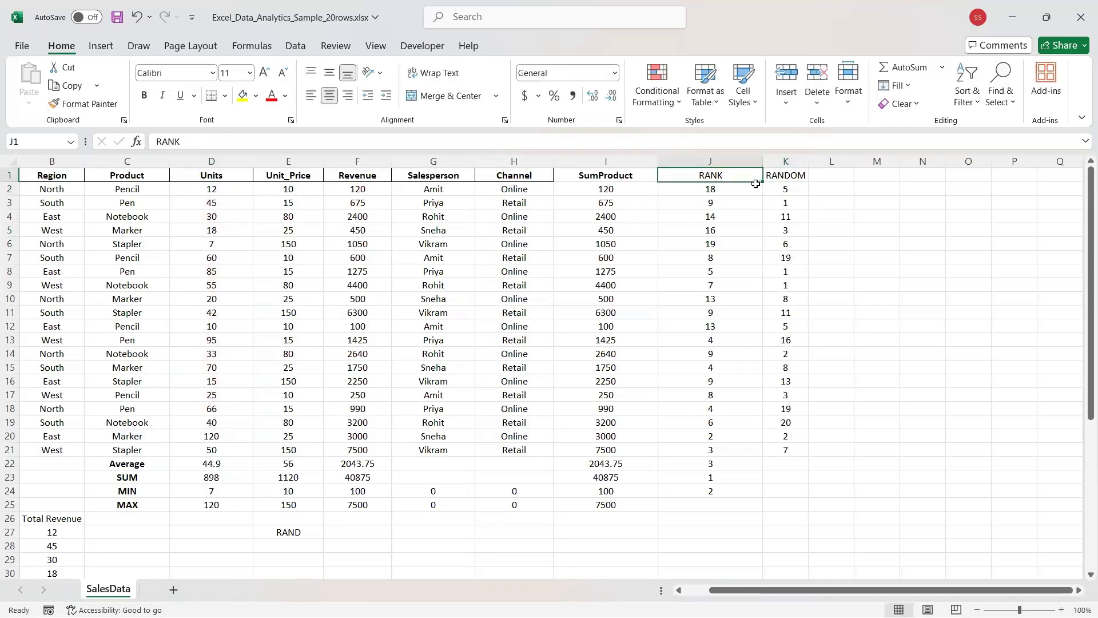
Copy the RANK header from J1 into K1 and make J1:K1 bold.
click(783, 189)
click(751, 179)
click(768, 184)
click(750, 178)
drag(761, 182, 812, 185)
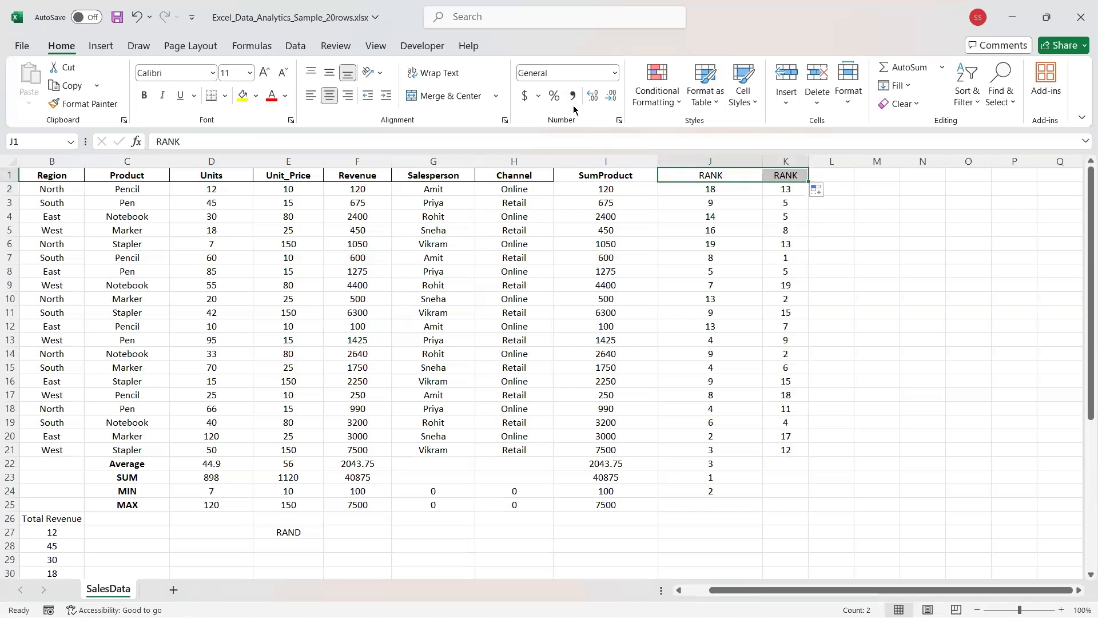
key(ctrl+b)
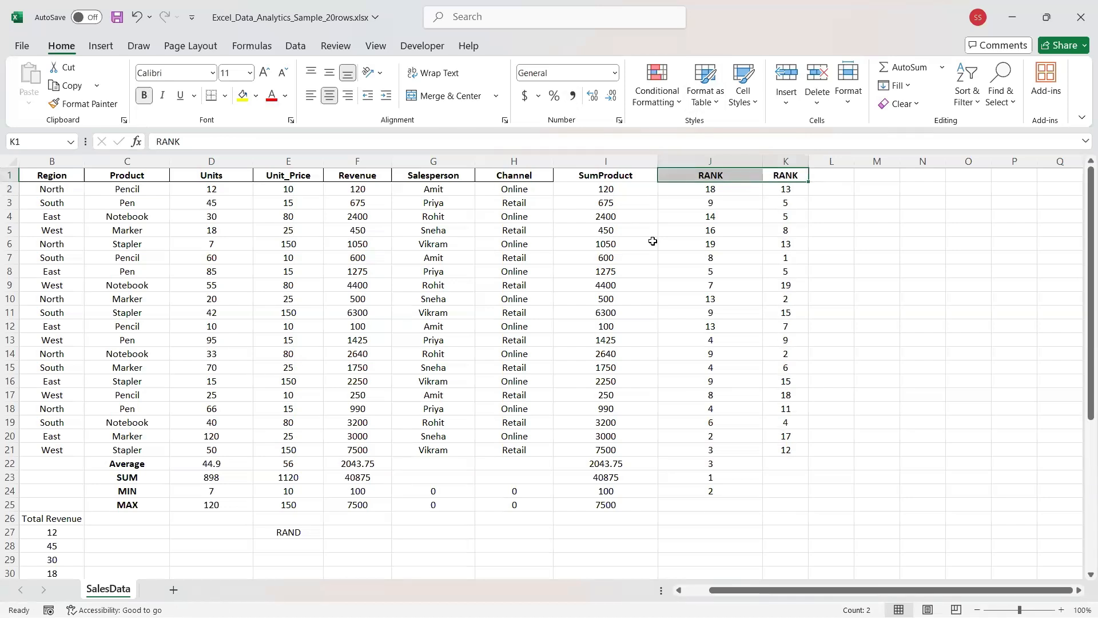
click(652, 240)
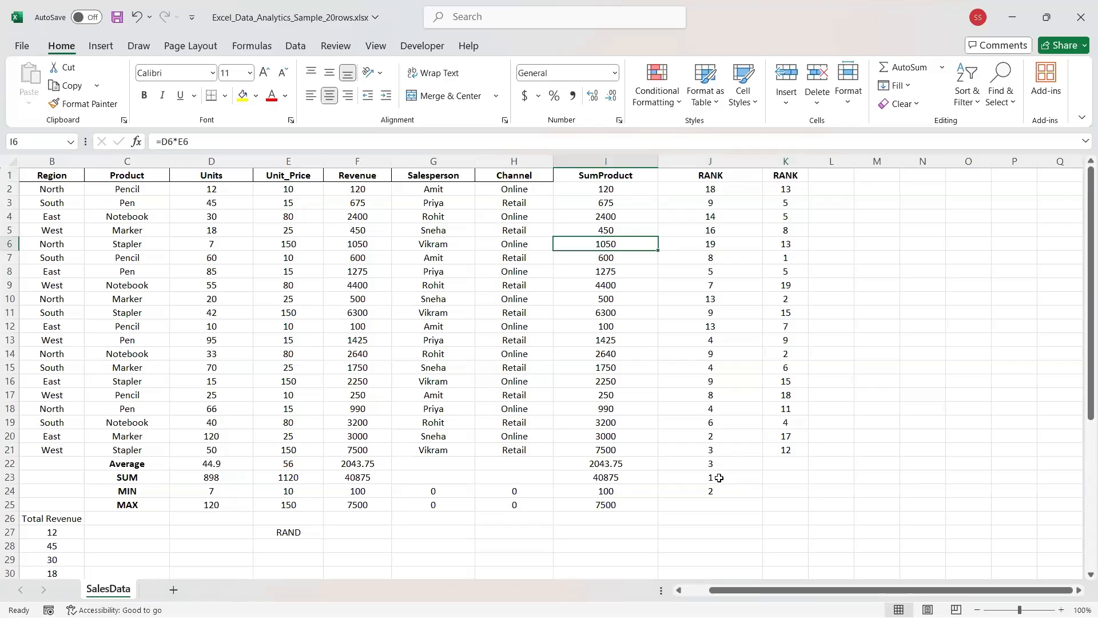
Relabel the K1 header as RANDOM.
click(777, 173)
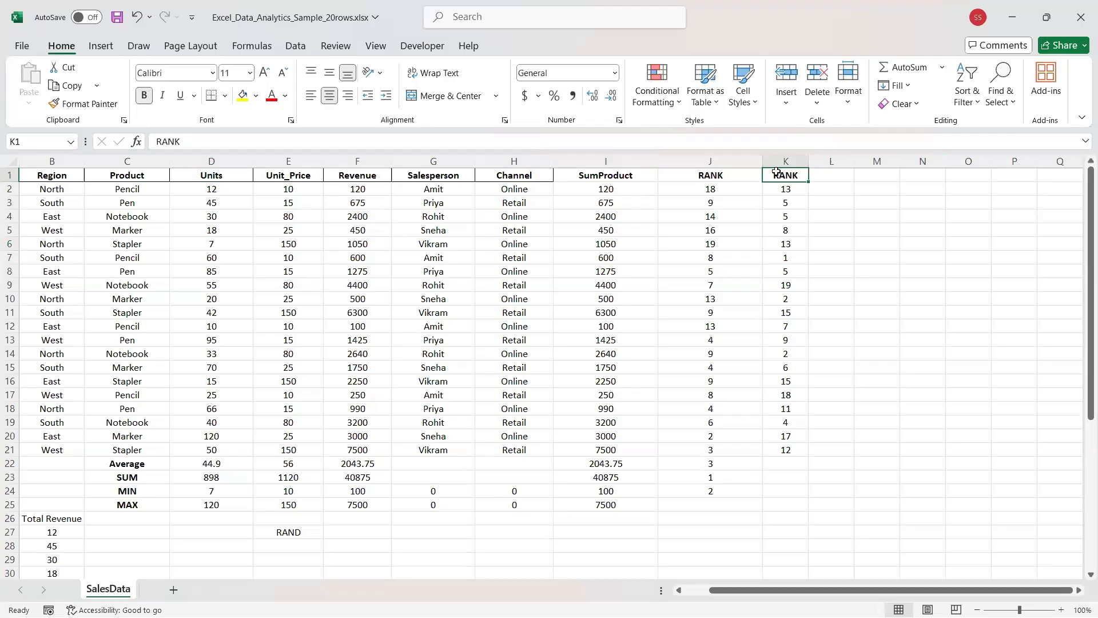
text(RAN)
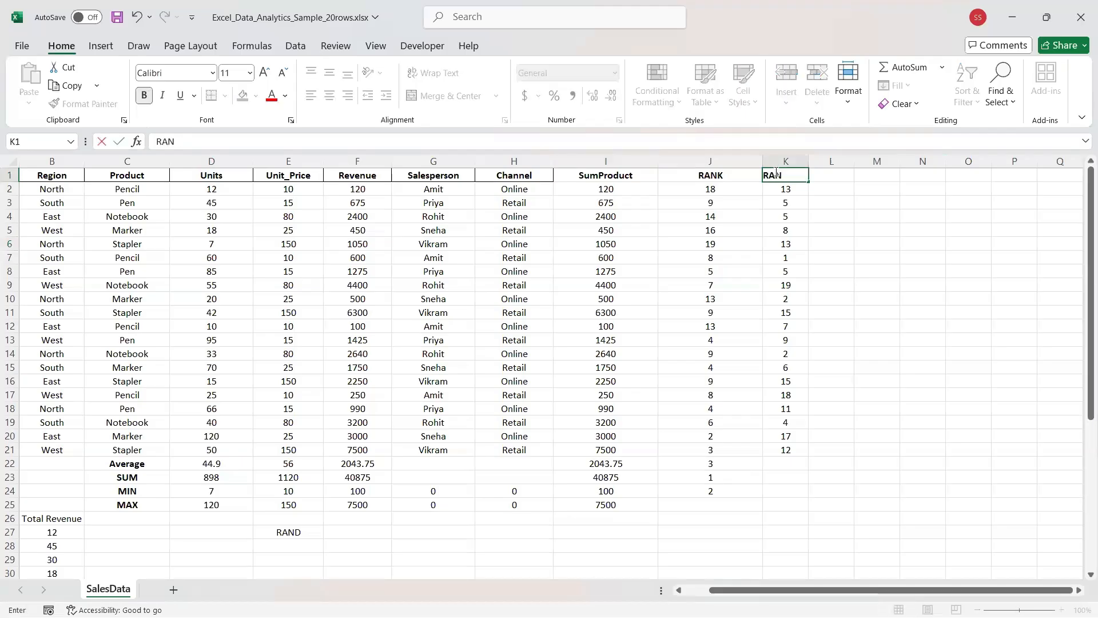
text(DOM)
click(812, 238)
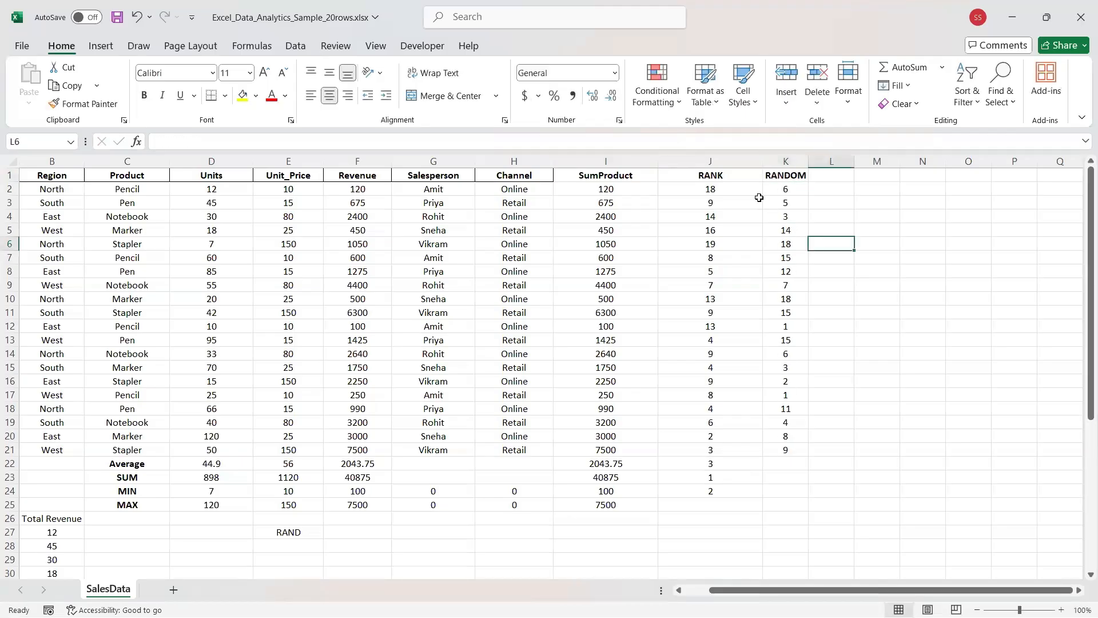
Clear the random values in K2:K23 and the rank values in J2:J25.
click(782, 189)
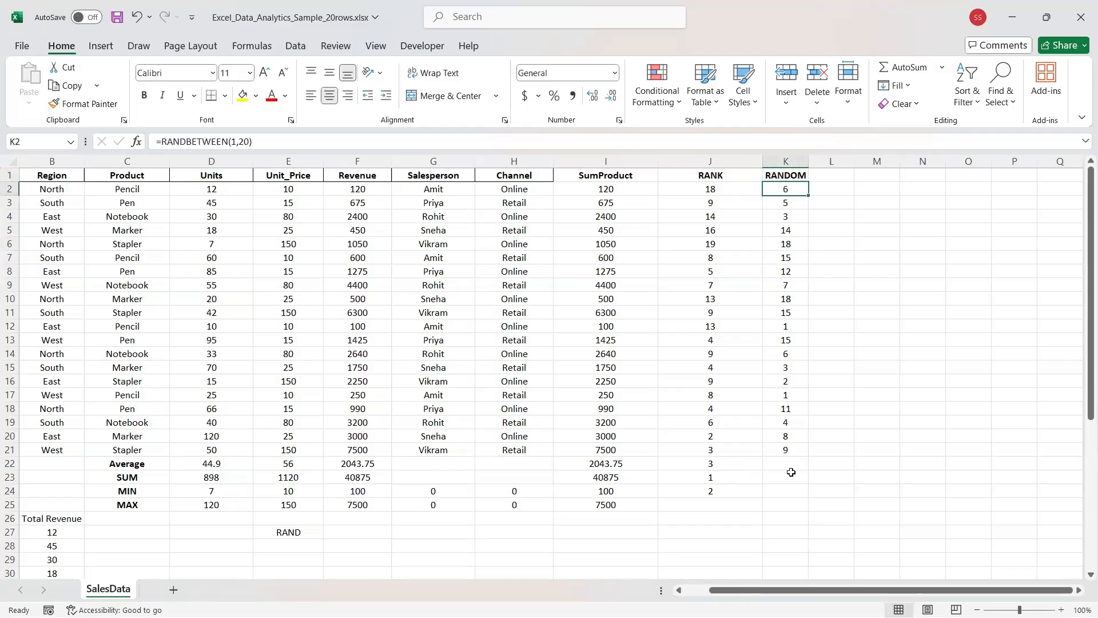
drag(790, 474, 791, 195)
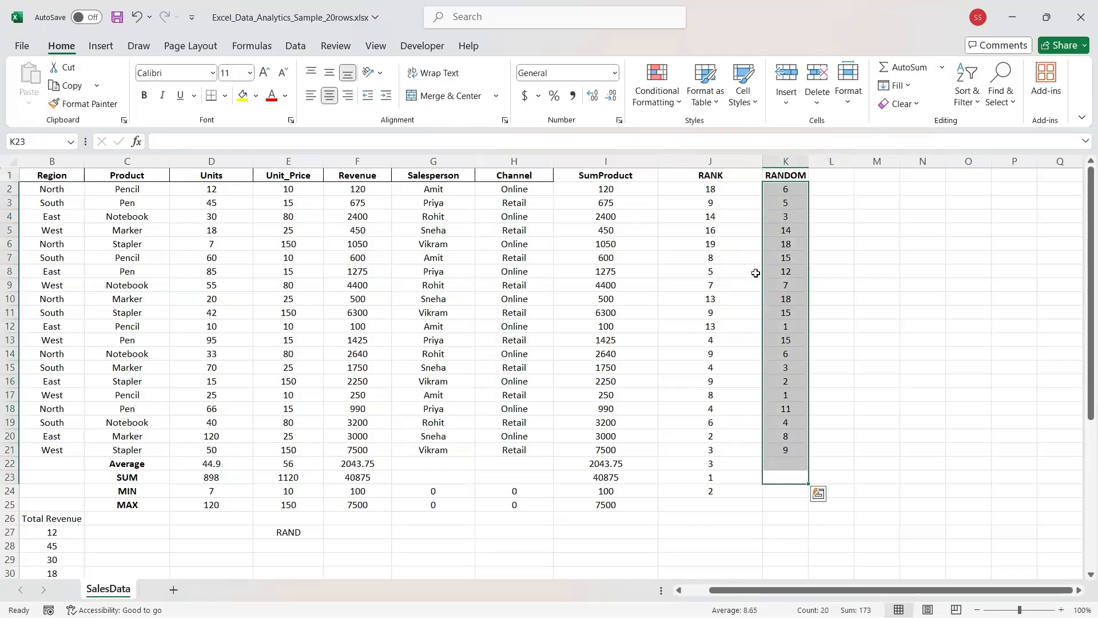
key(Delete)
drag(693, 504, 702, 189)
key(Delete)
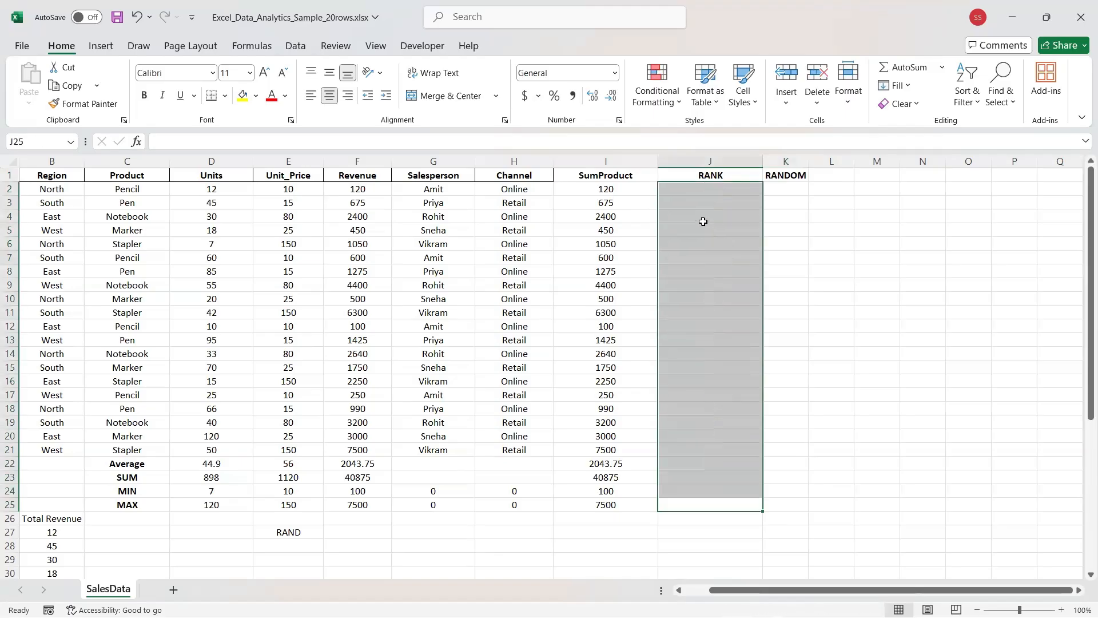
click(703, 220)
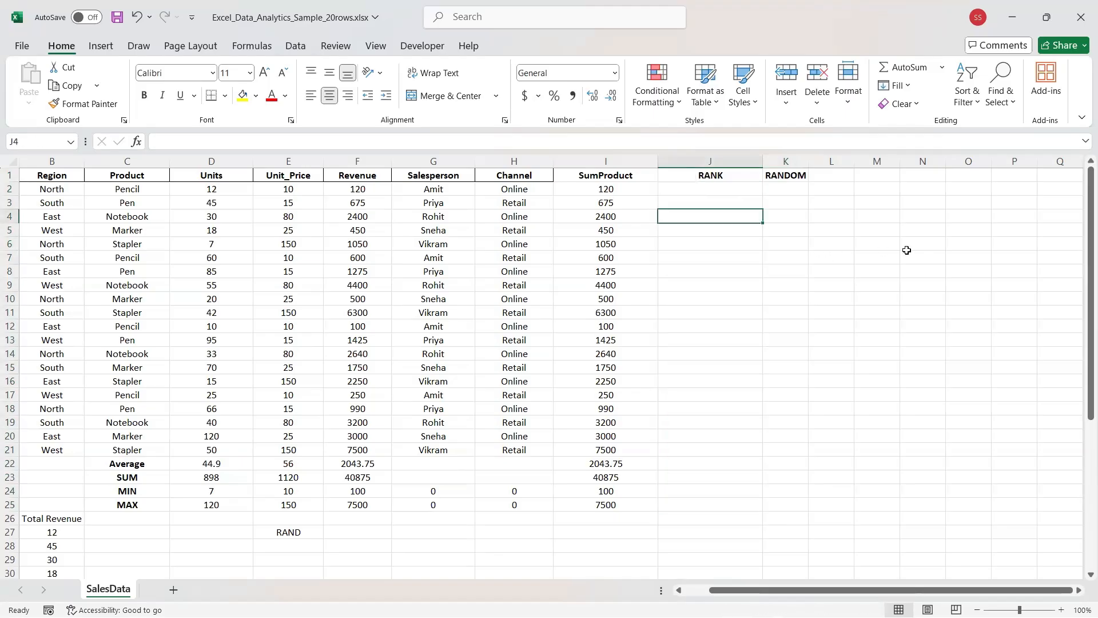
click(6, 192)
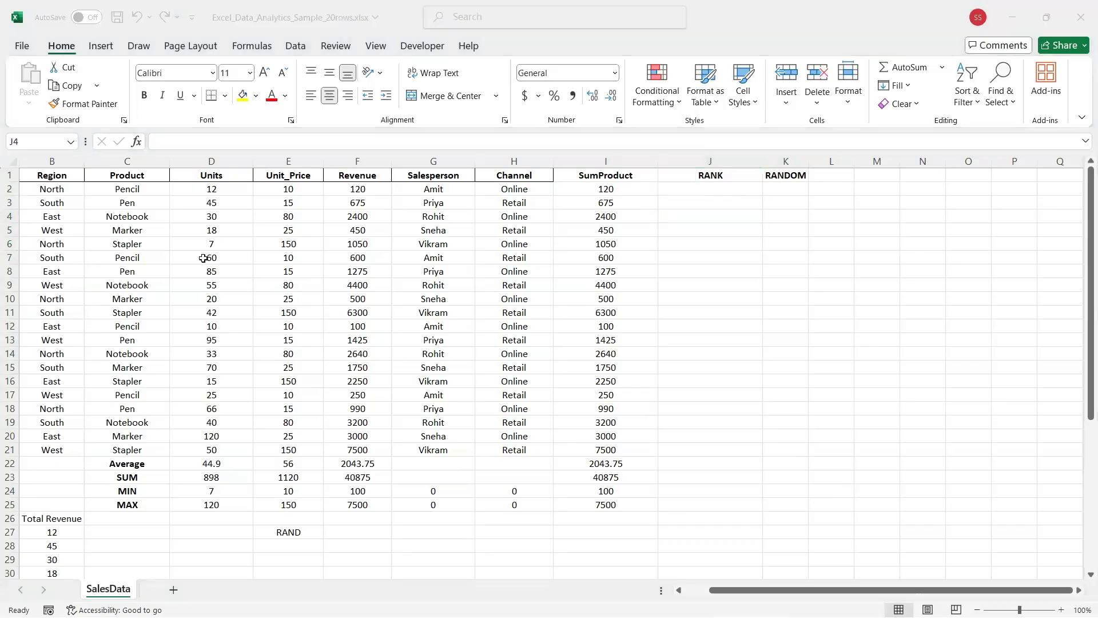
click(571, 275)
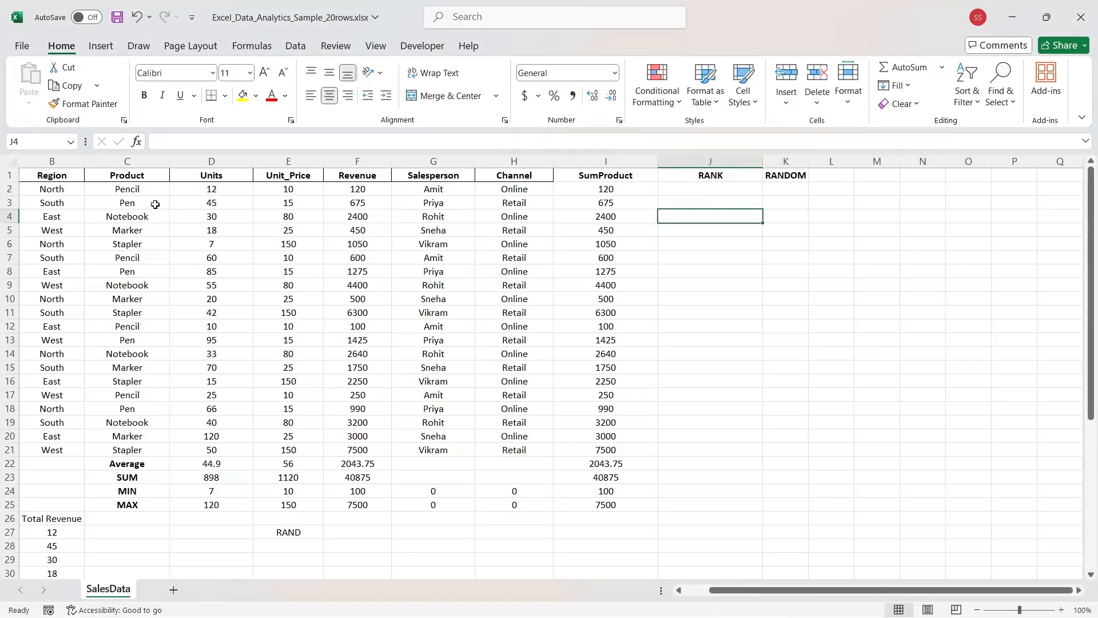
Copy North from B2 across C2:E2, turning row 2's SumProduct into #VALUE!
click(23, 189)
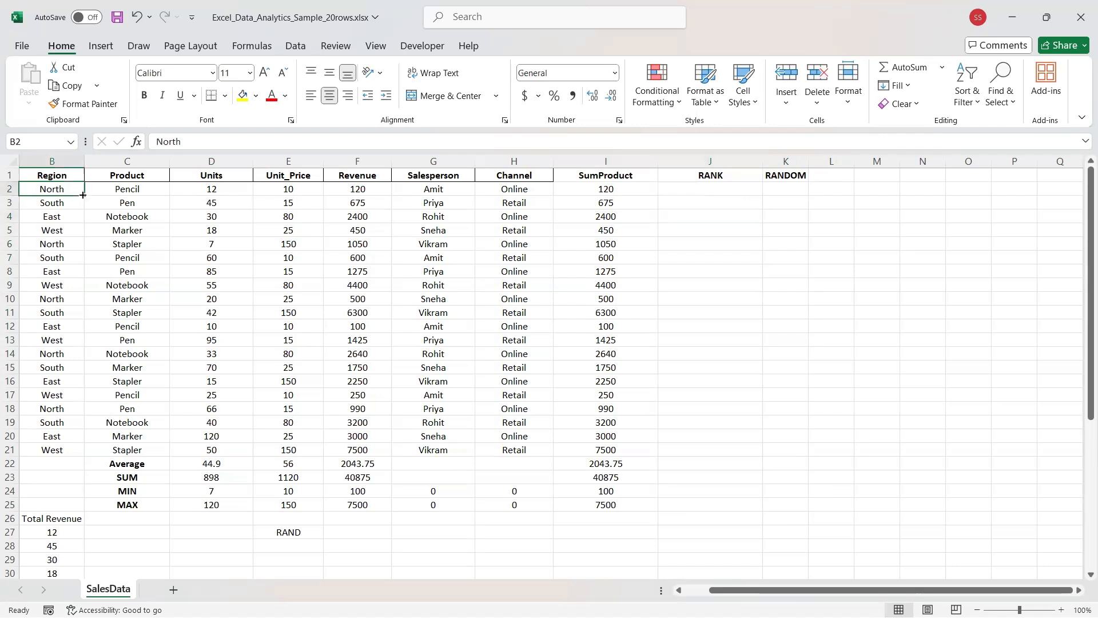
drag(84, 195, 298, 195)
click(16, 193)
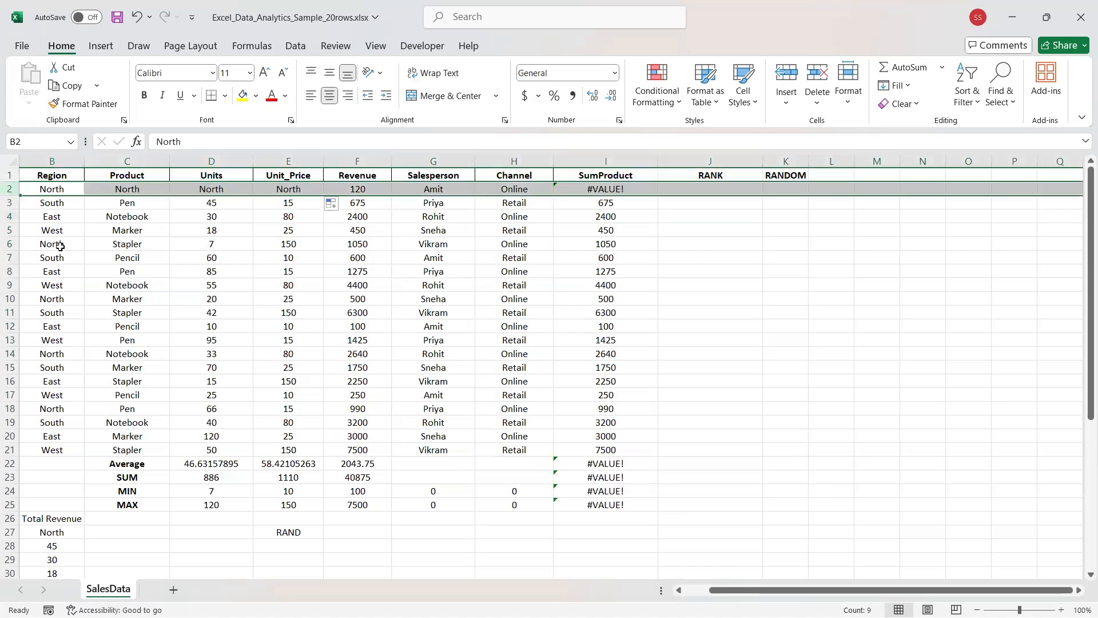
click(61, 247)
drag(37, 189, 588, 451)
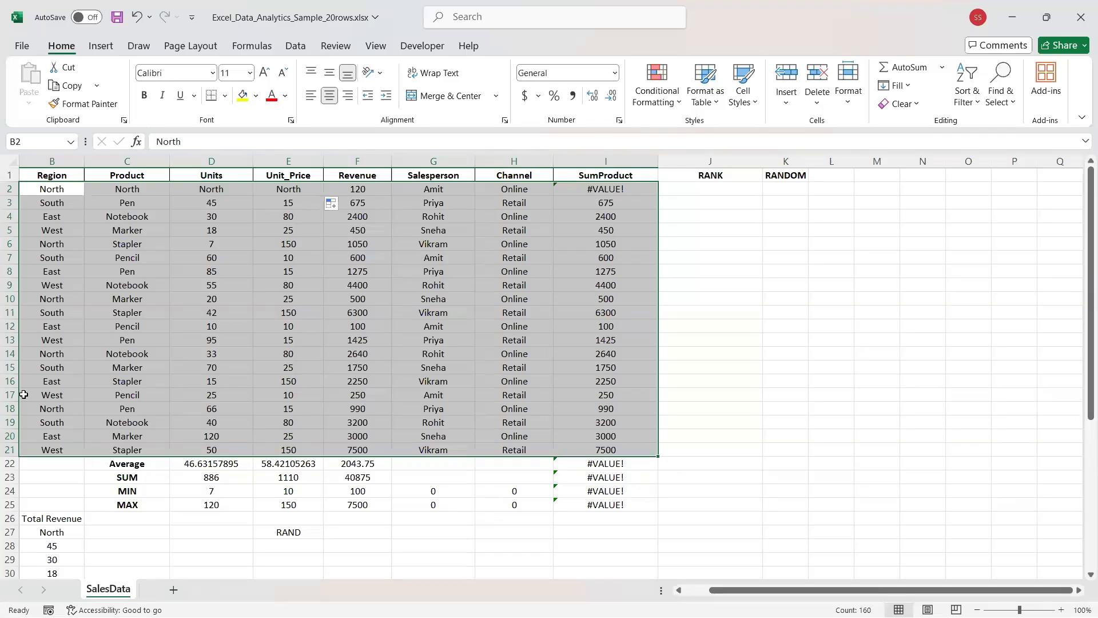
click(111, 357)
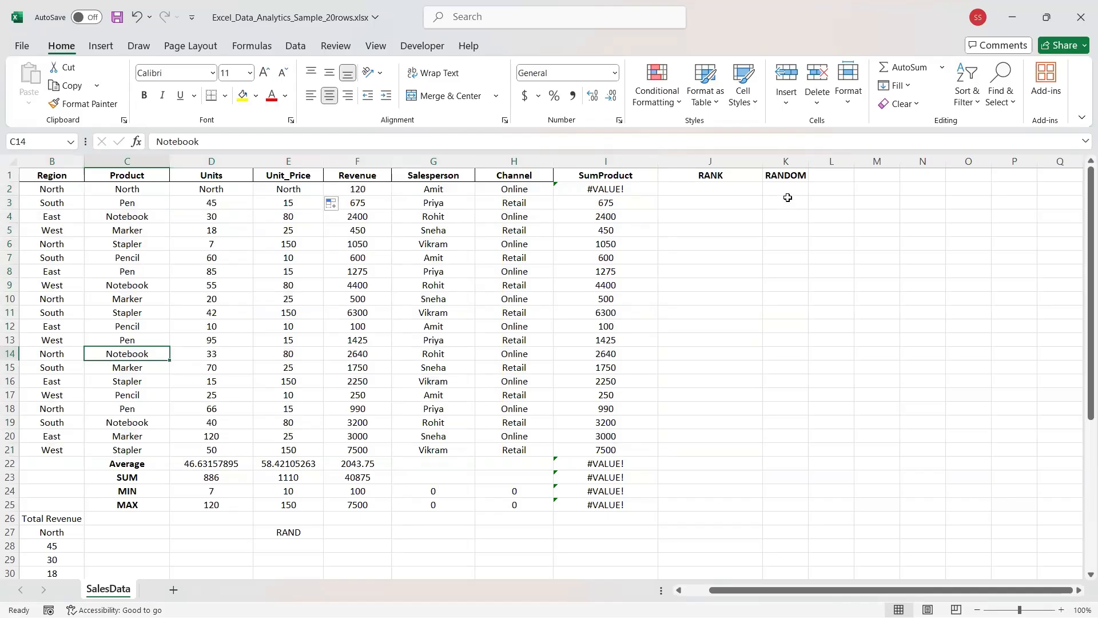
Type the test values 1, 2, 3 and 4 into cells of the RANDOM column.
click(807, 190)
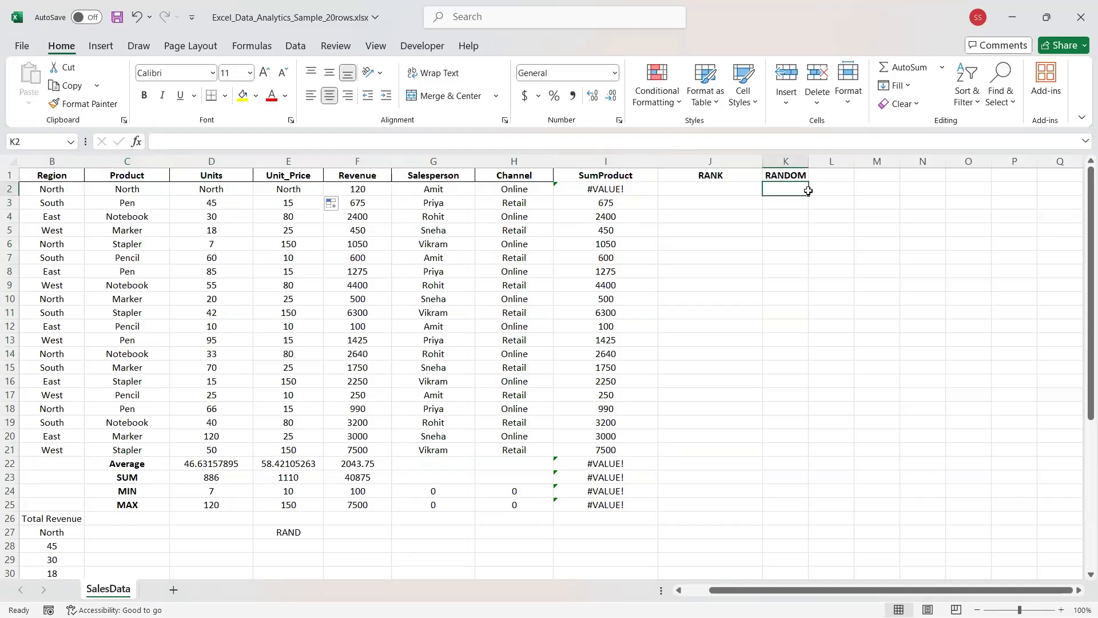
text(1)
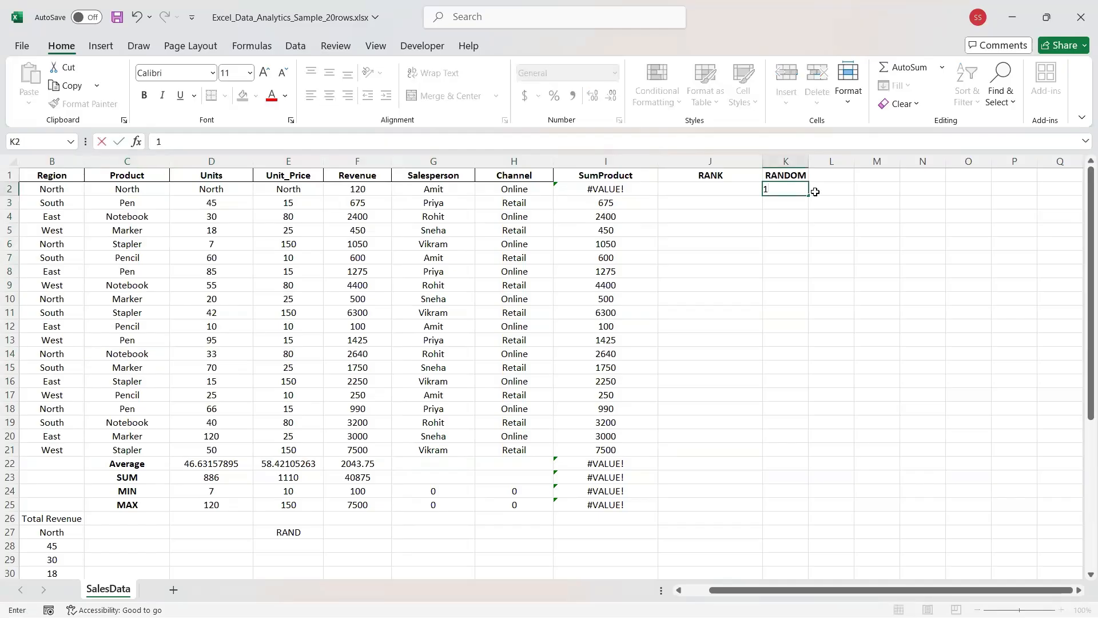
click(815, 192)
key(Down)
key(Down)
key(Down)
key(Down)
key(Left)
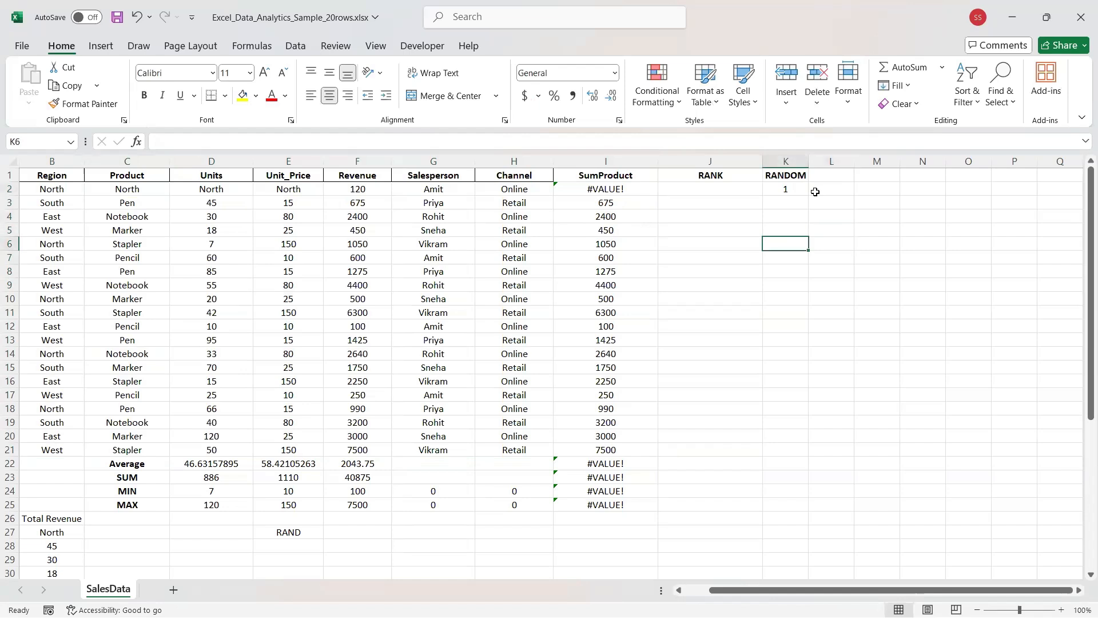
key(Down)
key(Down)
text(2)
key(Up)
key(Up)
key(Up)
key(Up)
key(Up)
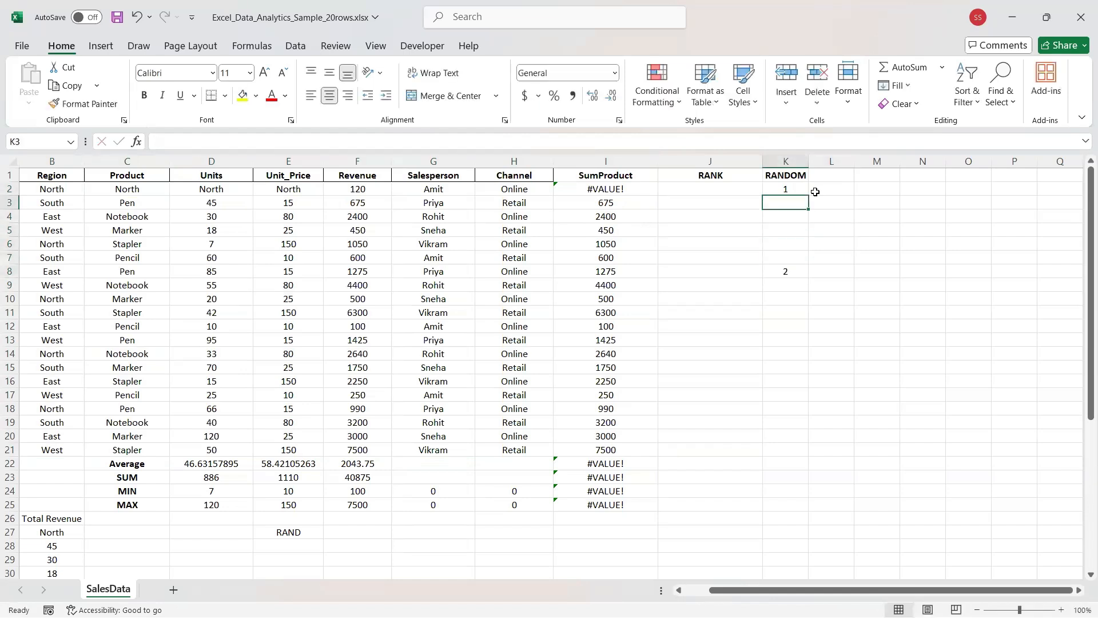
text(3)
key(Return)
key(Down)
key(Down)
text(4)
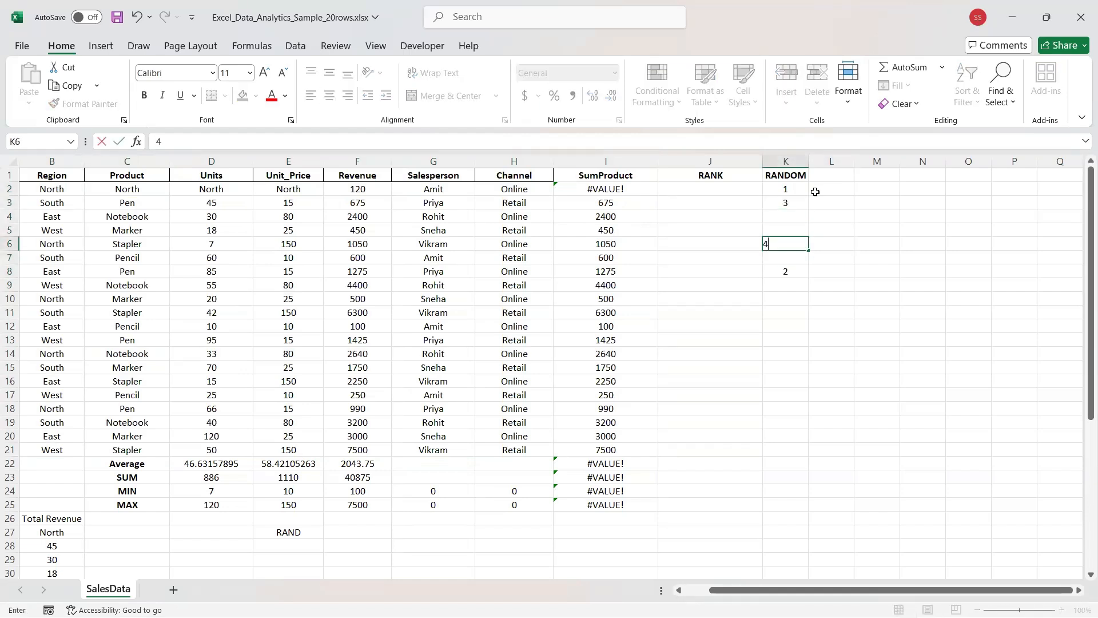
key(Up)
key(Up)
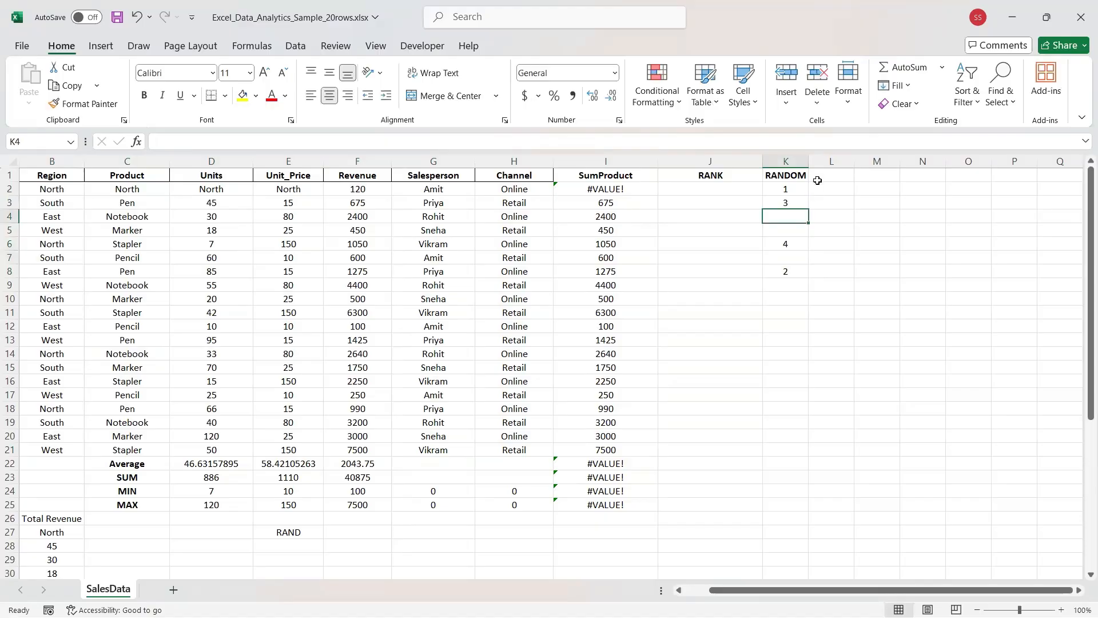
Delete the test values from the RANDOM column, leaving K2 selected.
click(773, 189)
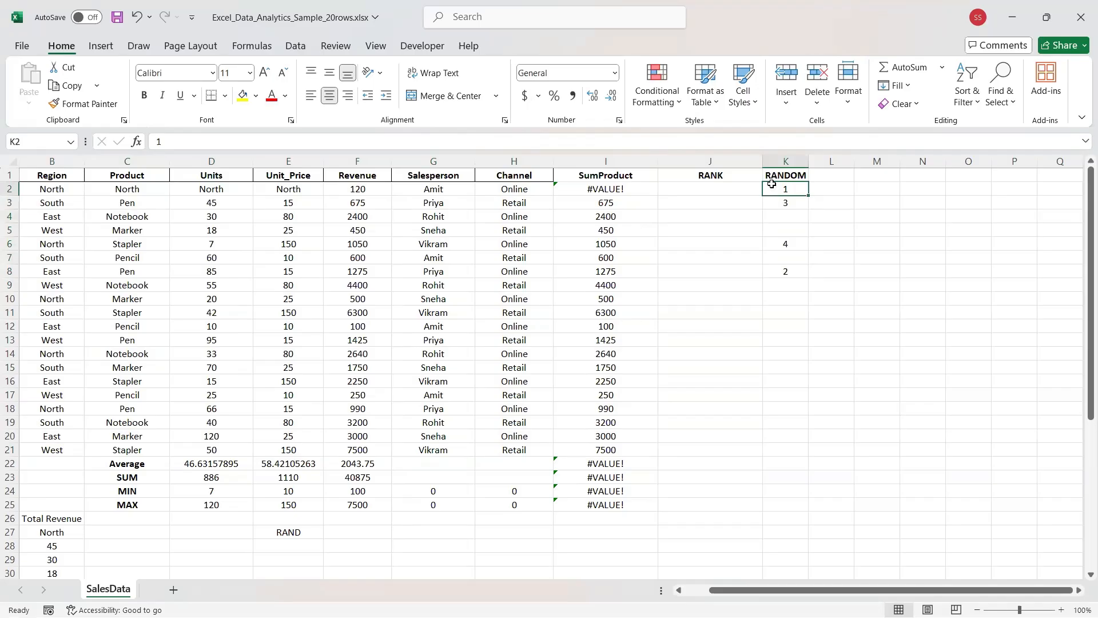
drag(772, 187, 772, 446)
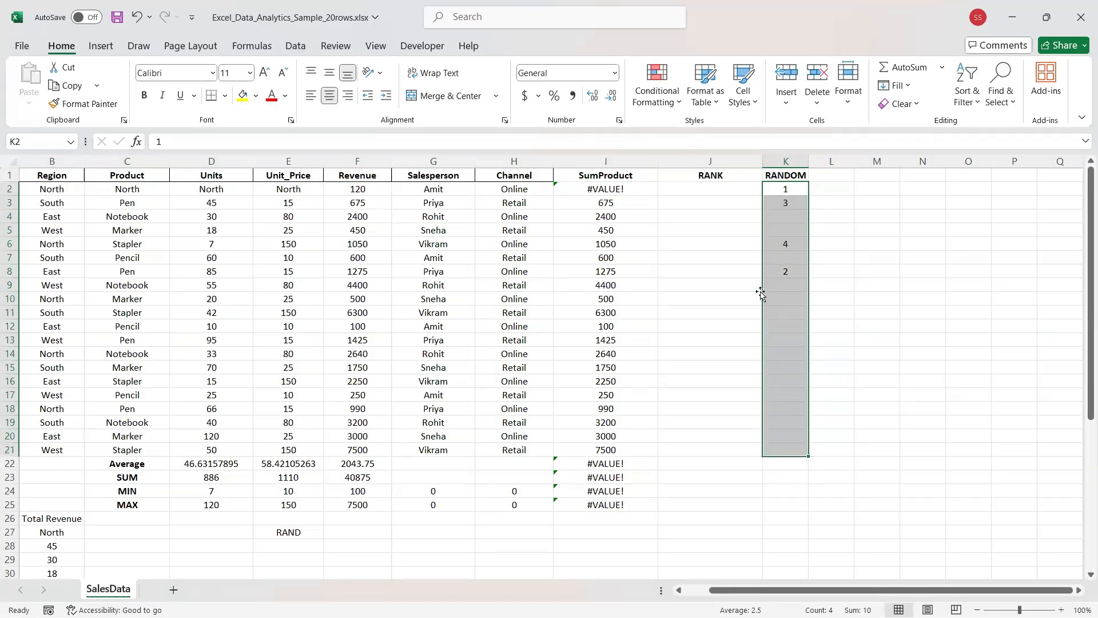
key(Delete)
click(777, 189)
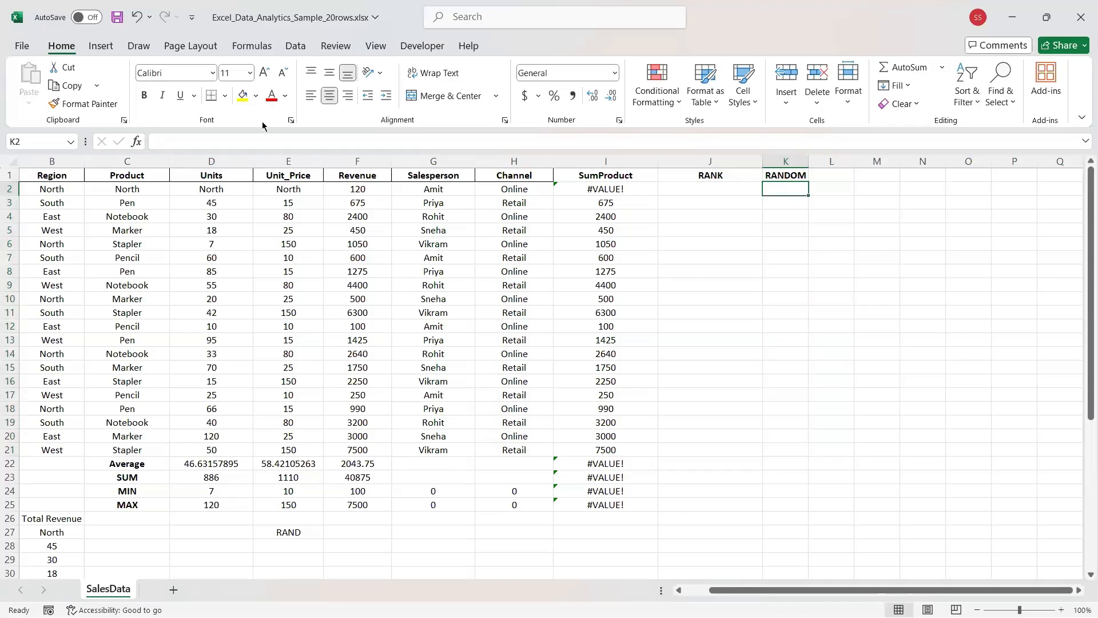
Enter =RAND() in K2, removing stray '0 to 1' text, so it shows 0.024167.
text(=R)
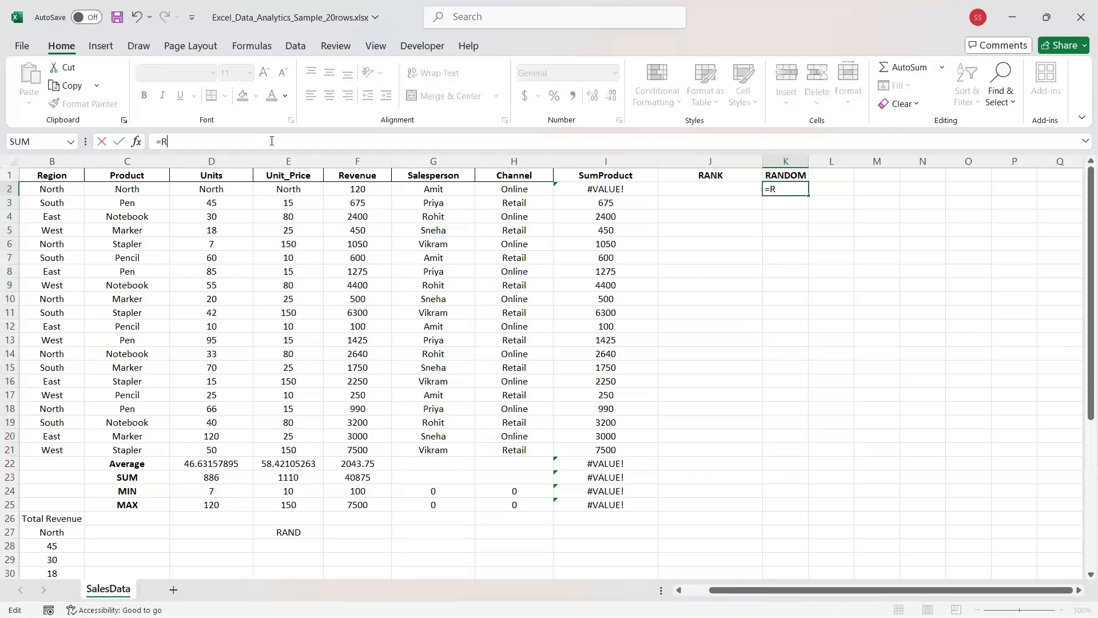
text(AND())
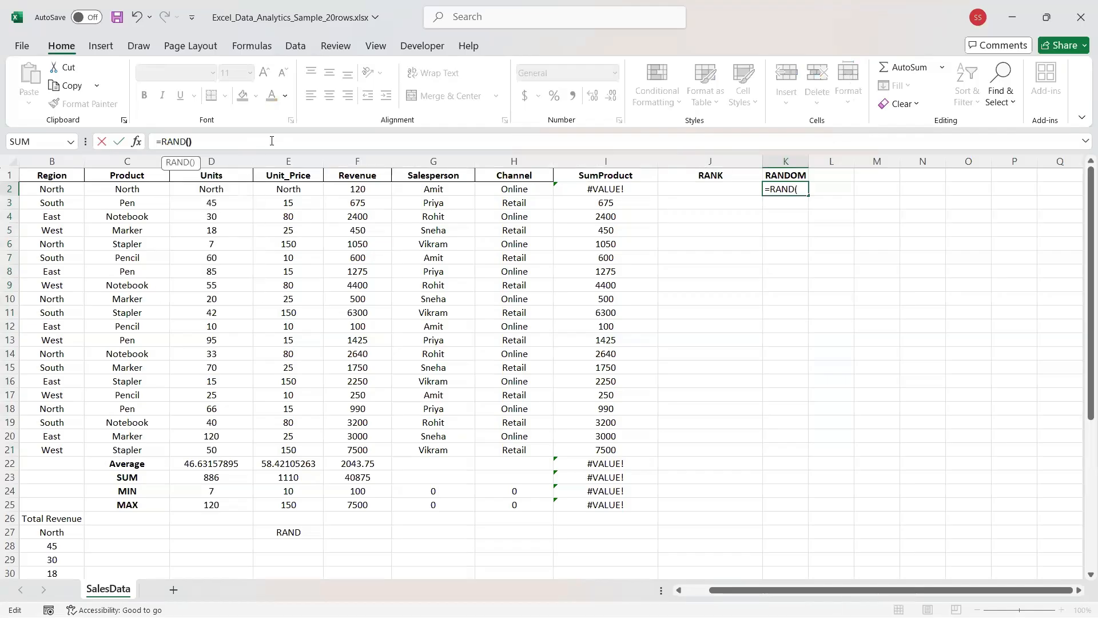
key(Return)
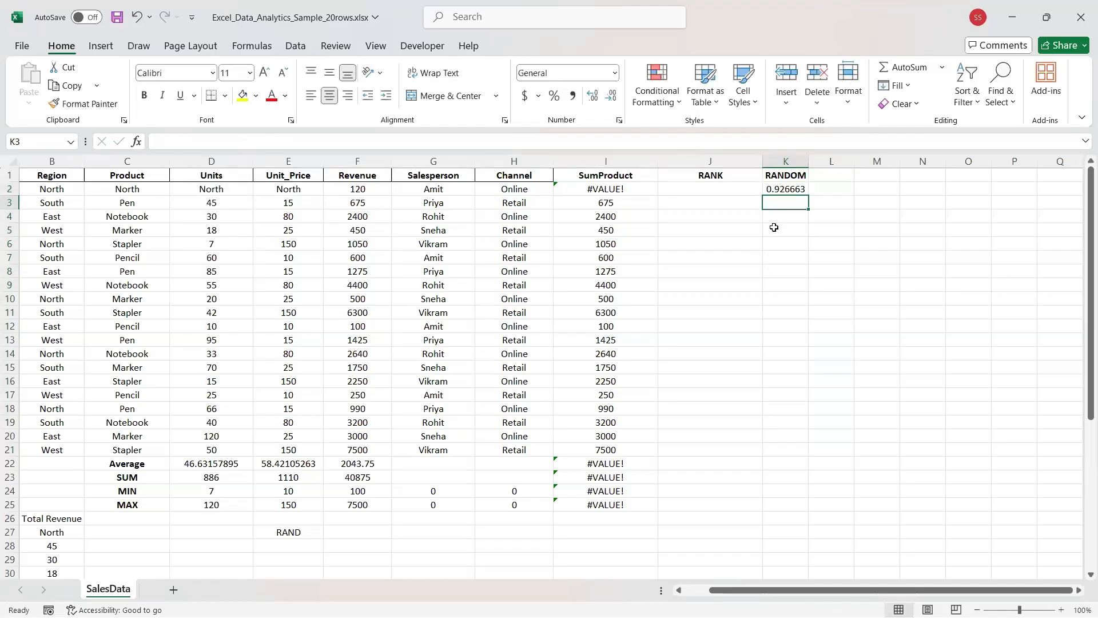
click(786, 190)
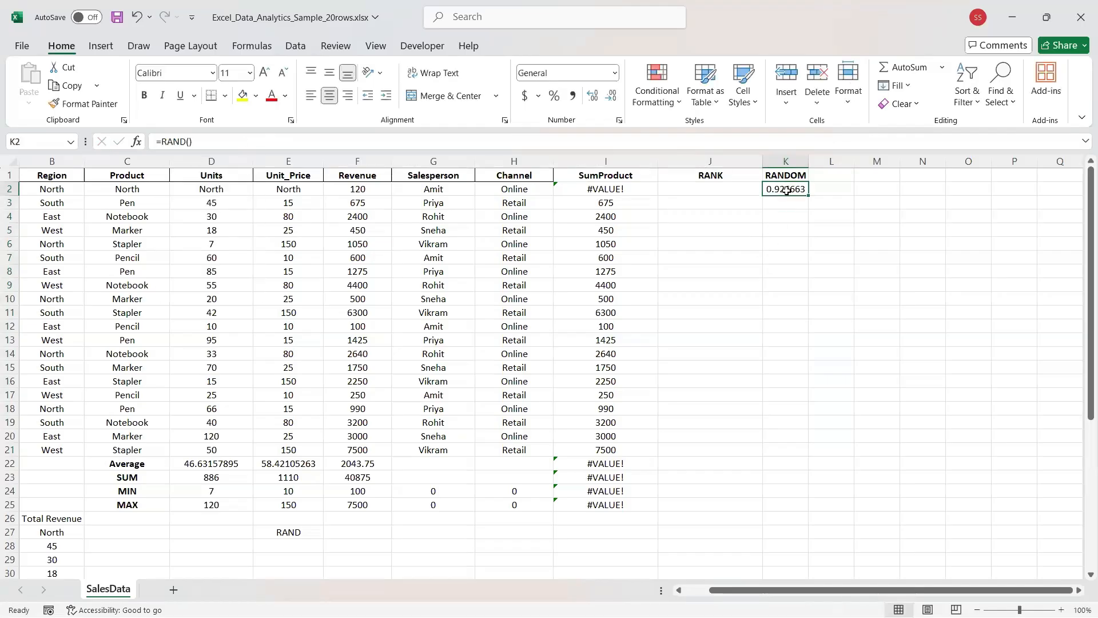
click(388, 140)
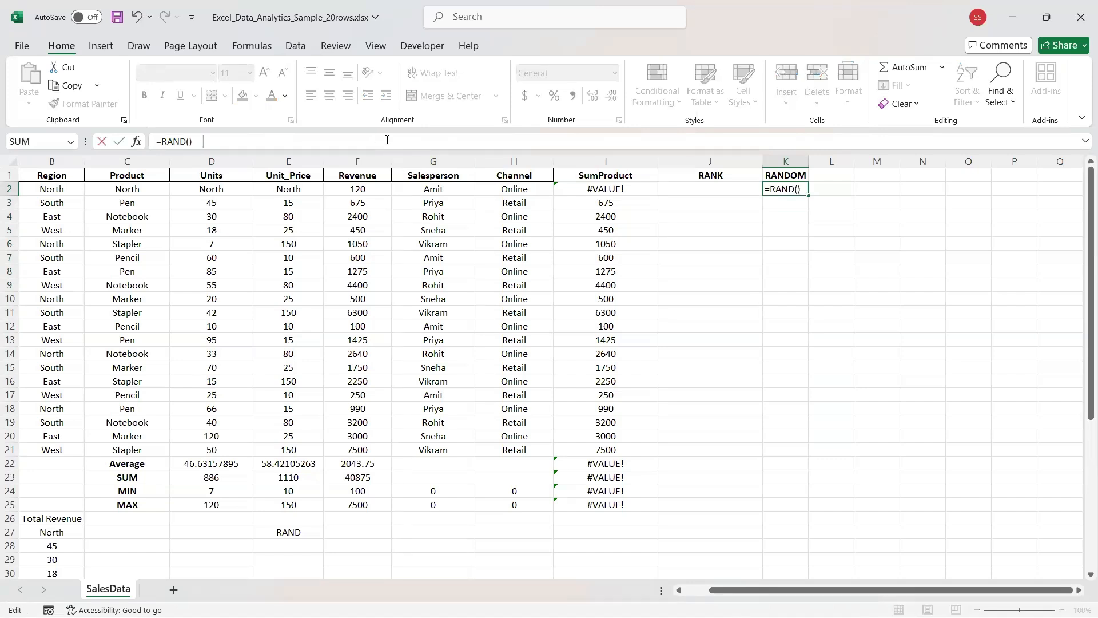
text(0 to 1)
key(BackSpace)
key(BackSpace)
key(BackSpace)
key(BackSpace)
key(BackSpace)
key(BackSpace)
key(Return)
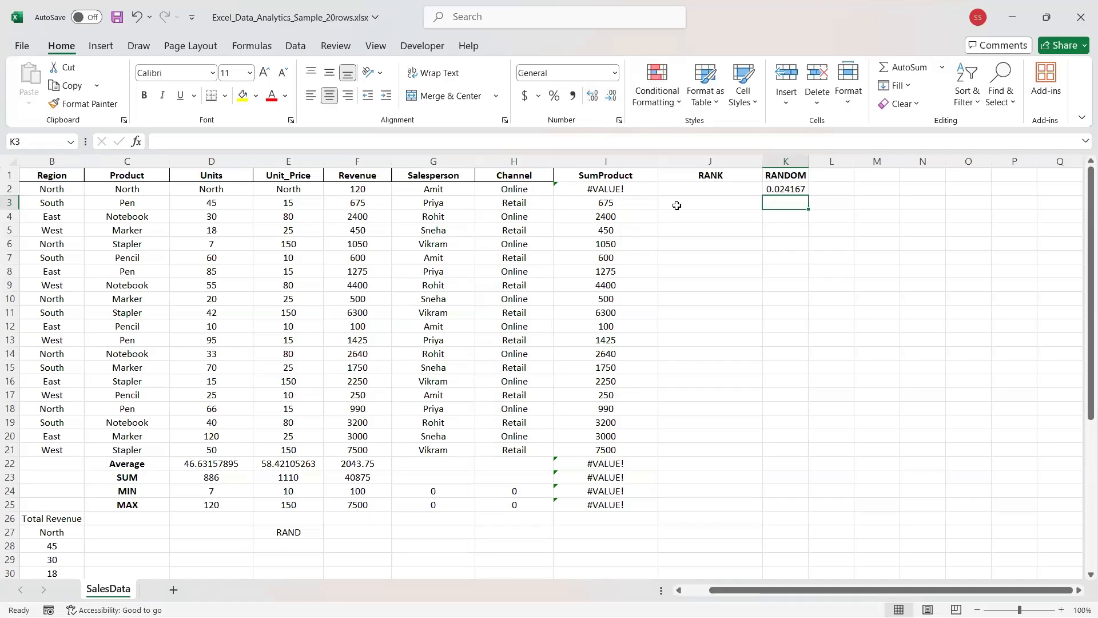
click(769, 190)
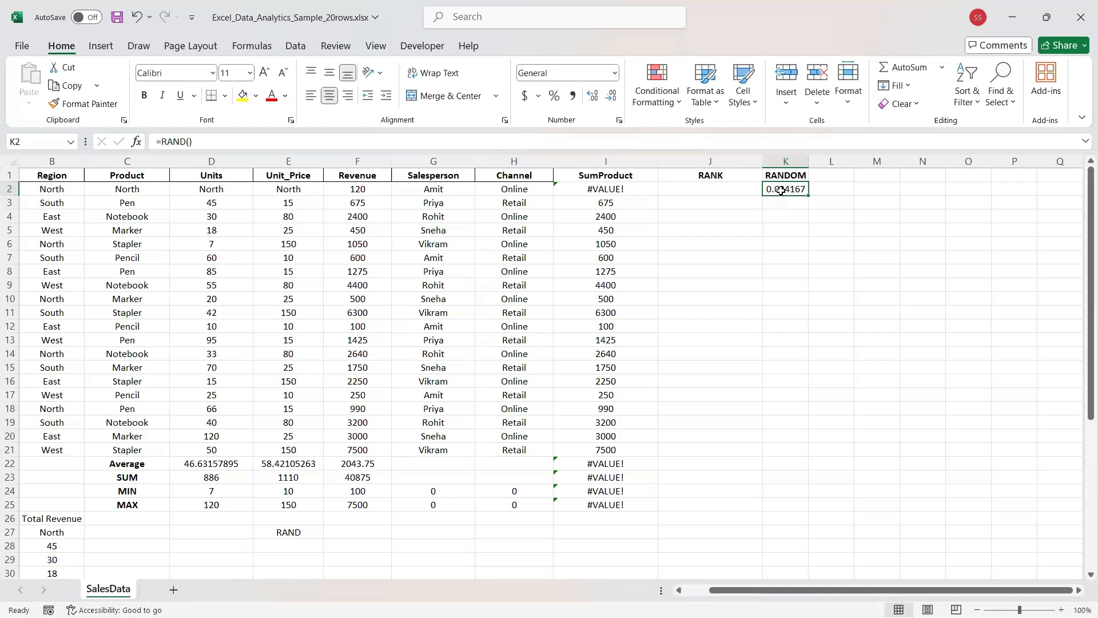
Replace K2's formula with =RANDBETWEEN(40,120), which shows 47.
key(Delete)
text(=)
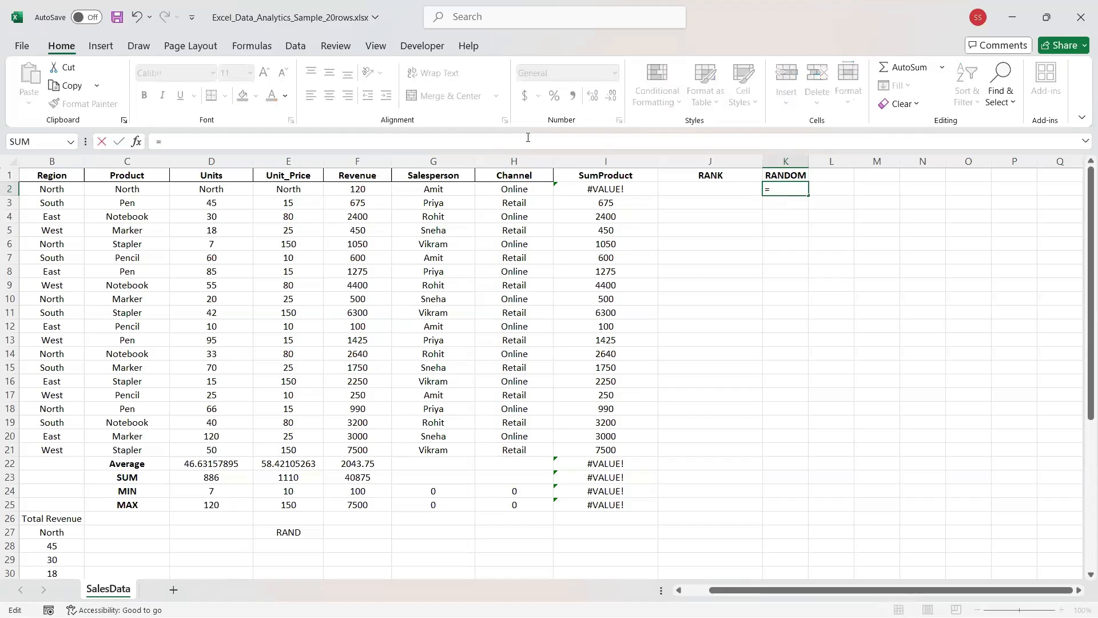
text(RAND)
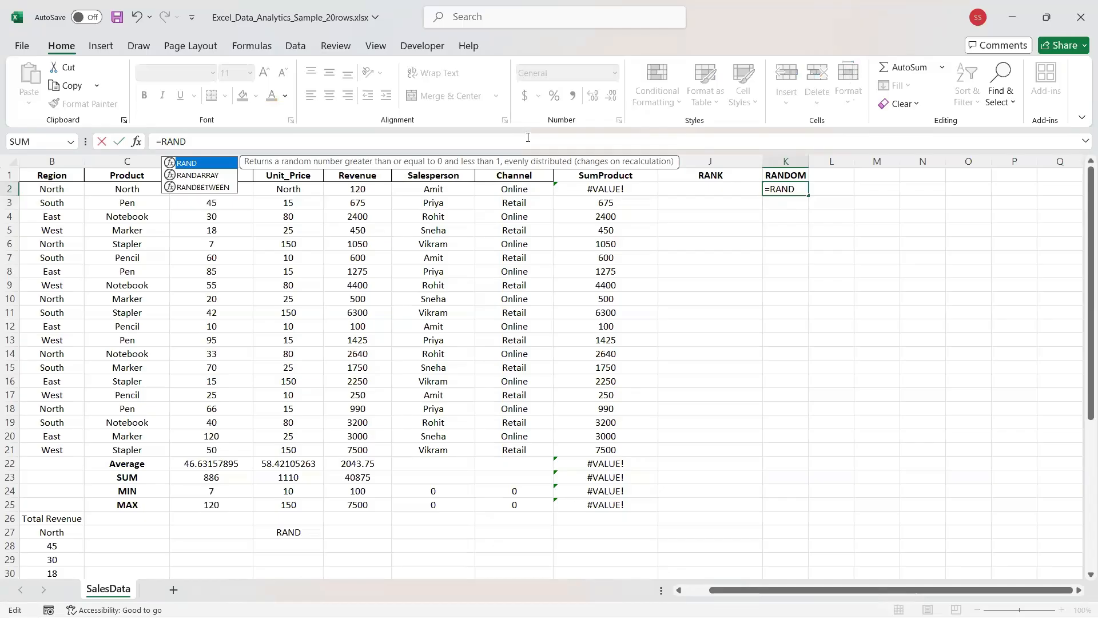
click(527, 137)
text(B)
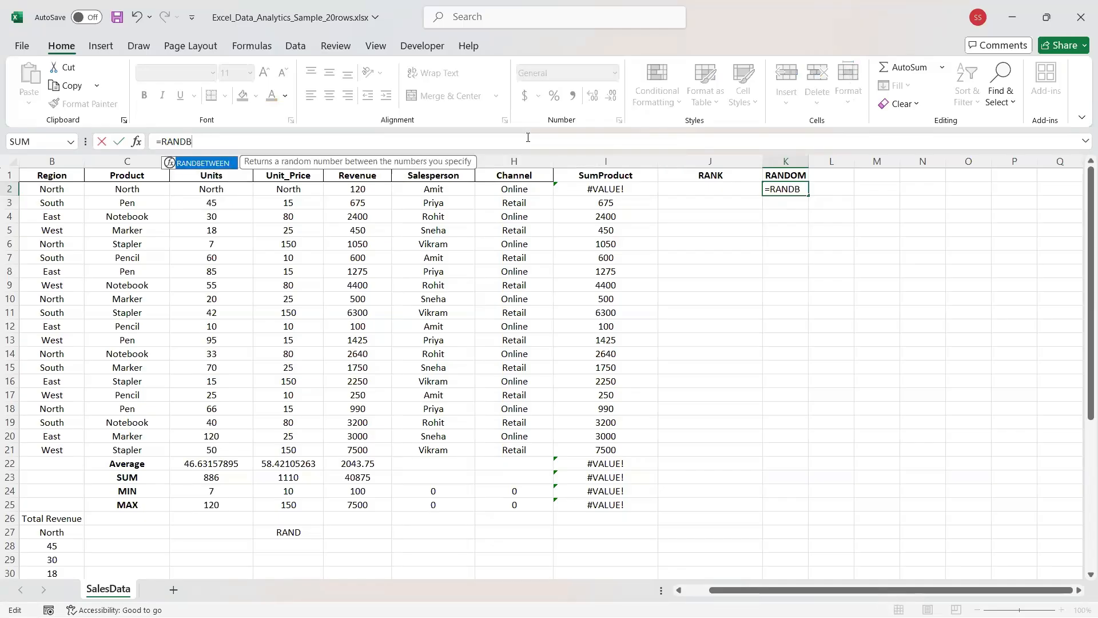
key(Tab)
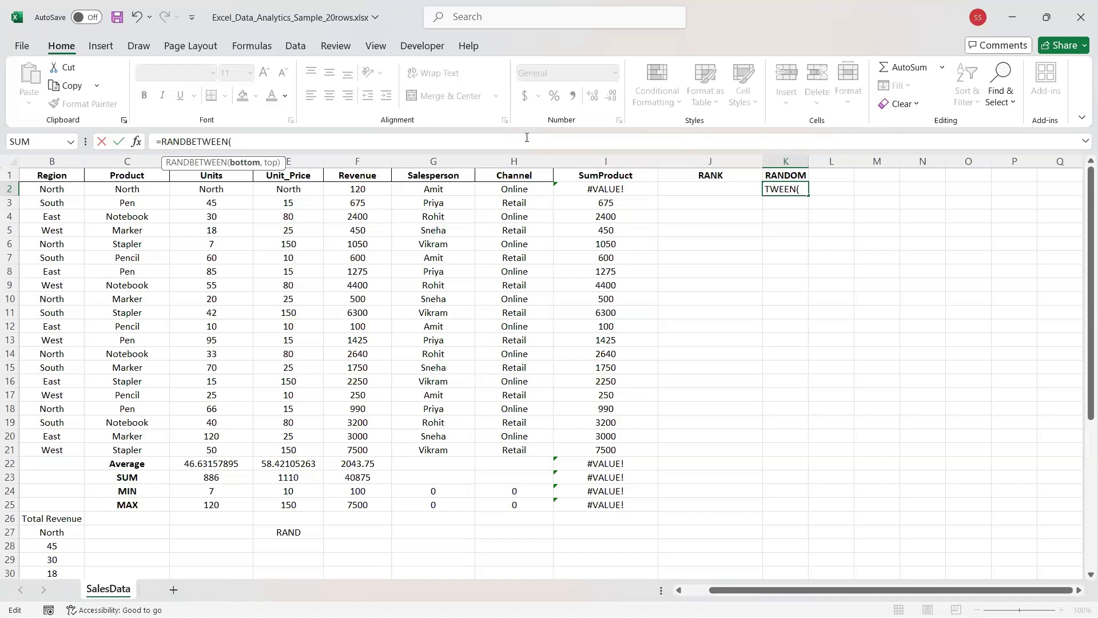
text(40,120)
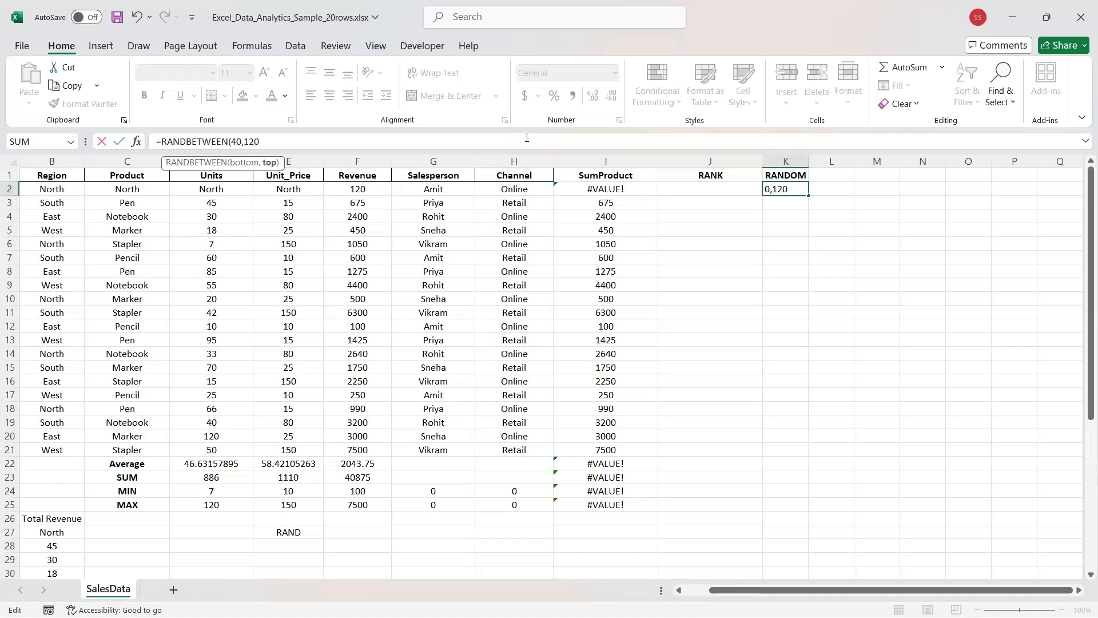
text())
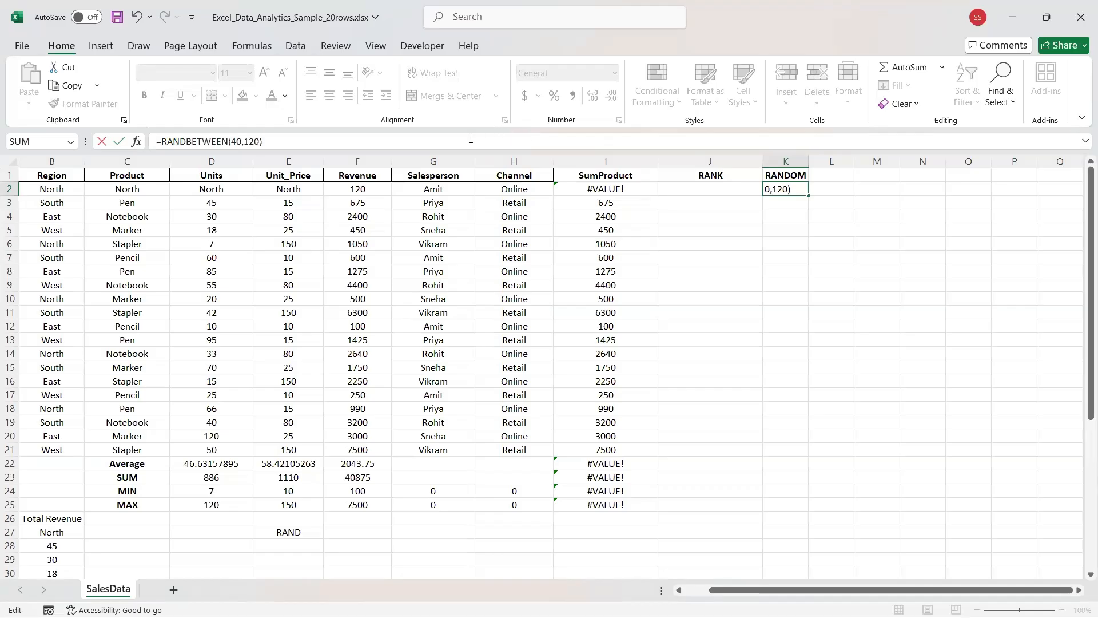
key(Return)
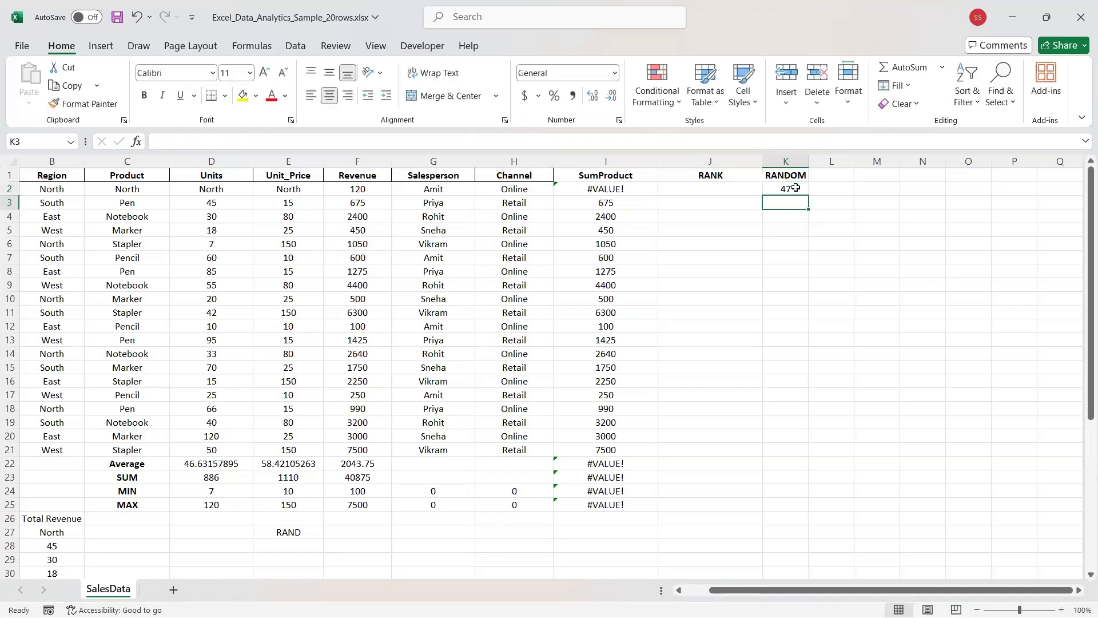
click(794, 188)
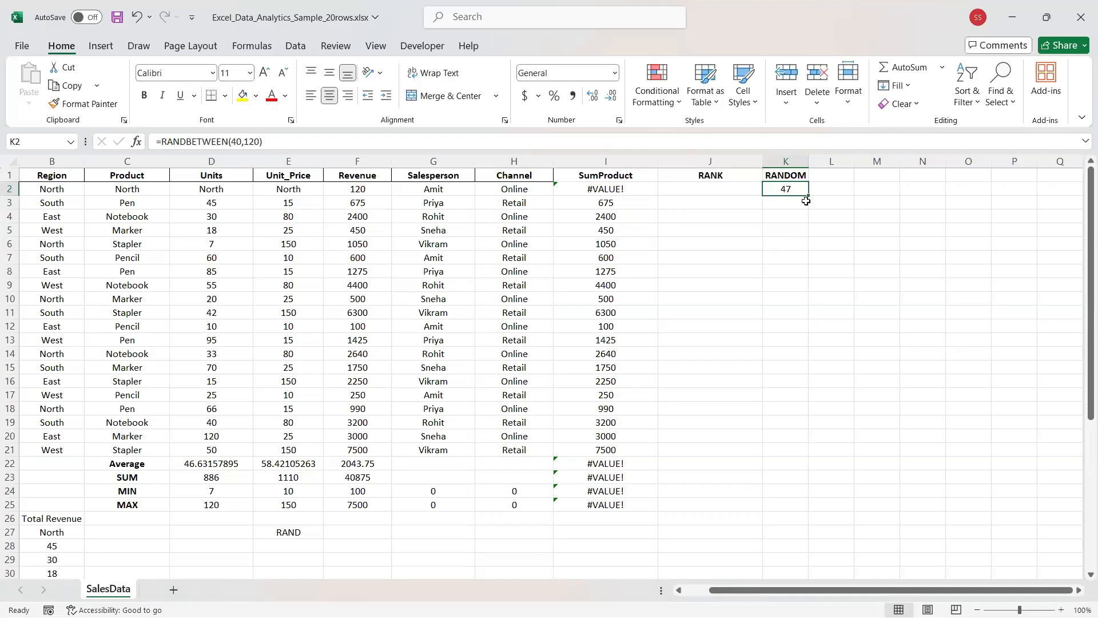
Fill =RANDBETWEEN(40,120) down K2:K21 and verify the (40,120) arguments in K21 and K20.
drag(806, 200, 807, 458)
click(781, 444)
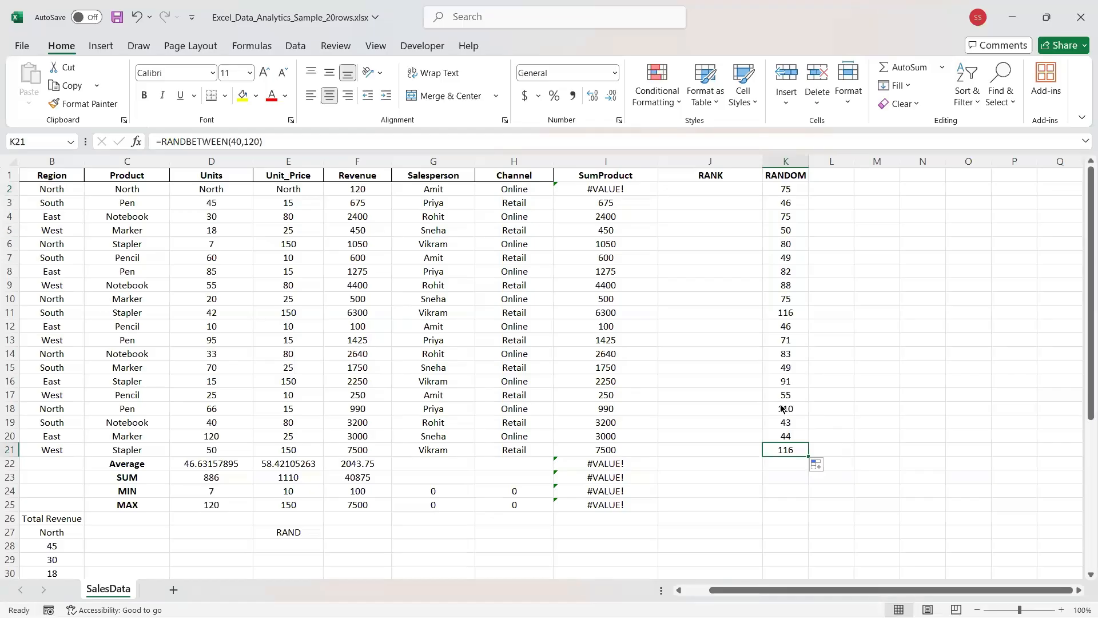
drag(263, 141, 232, 139)
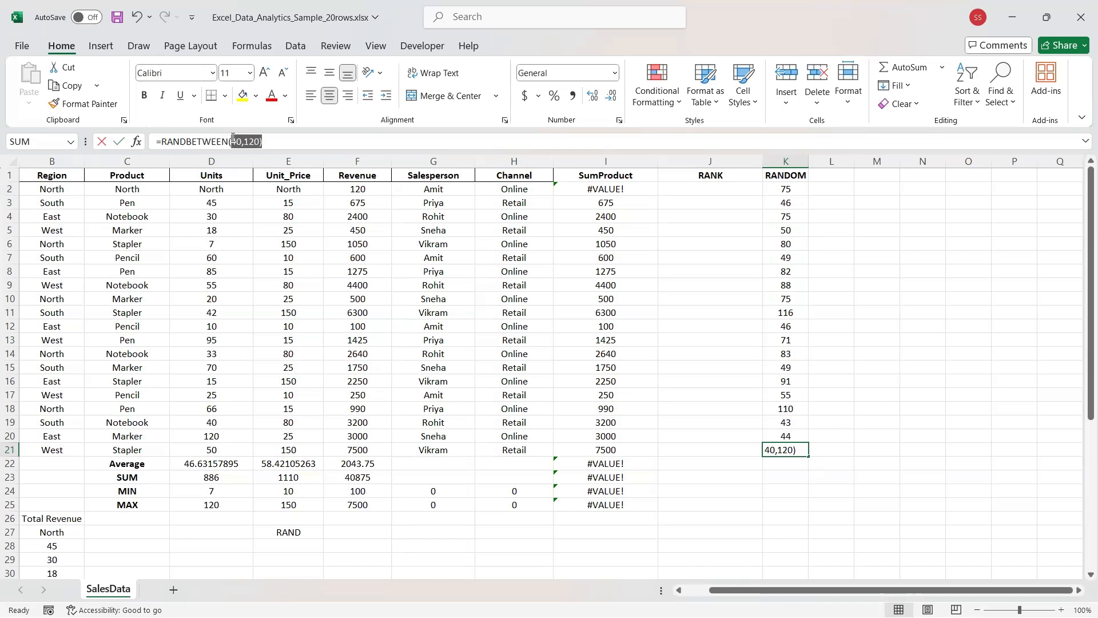
click(231, 139)
drag(266, 141, 228, 140)
click(781, 436)
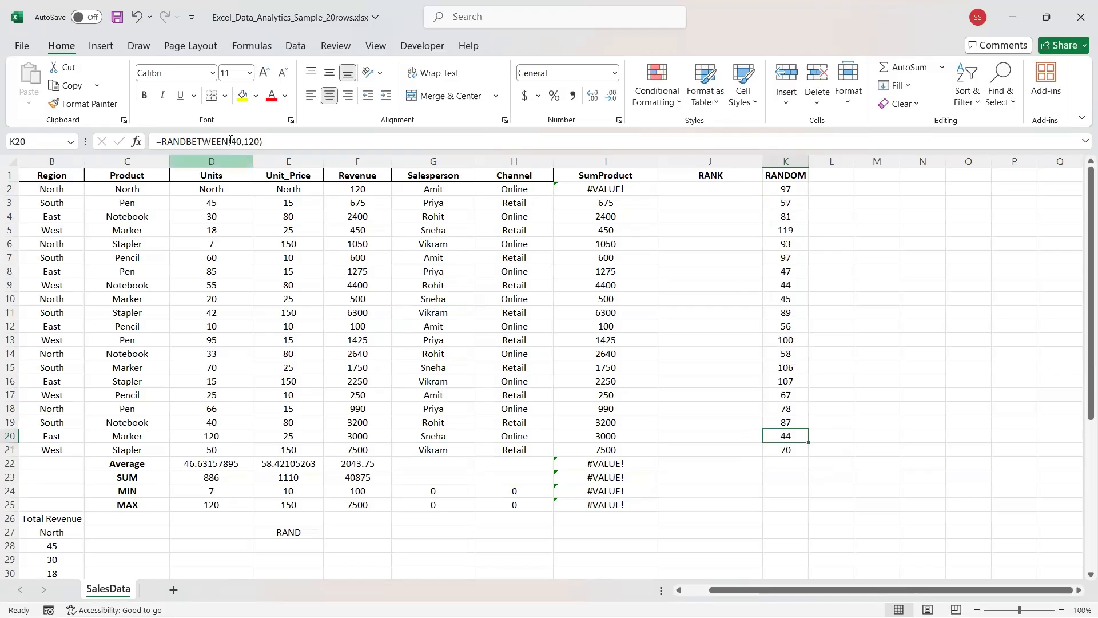
drag(263, 141, 229, 142)
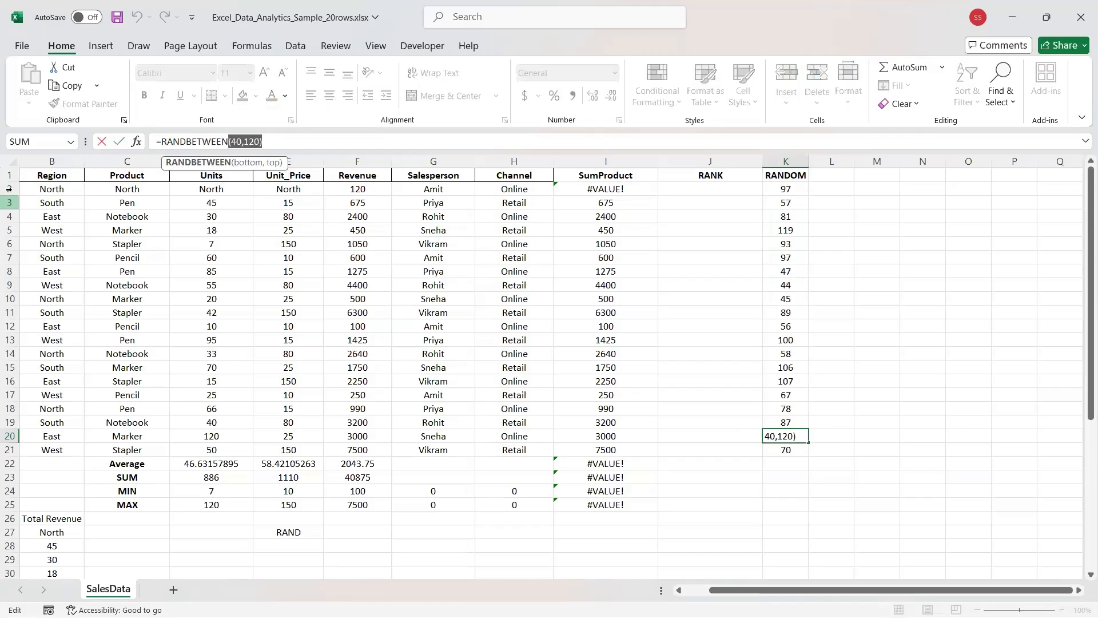
Change K20's RANDBETWEEN formula to use the range 1,20 instead of 40,120.
key(Escape)
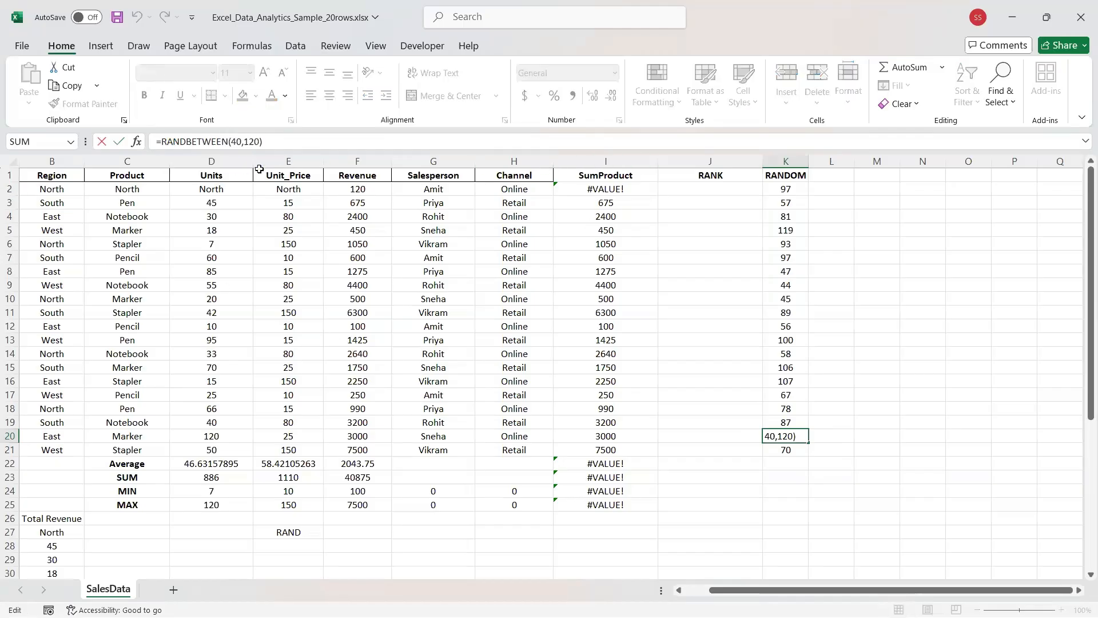
key(Left)
key(BackSpace)
key(BackSpace)
key(BackSpace)
key(BackSpace)
key(BackSpace)
key(BackSpace)
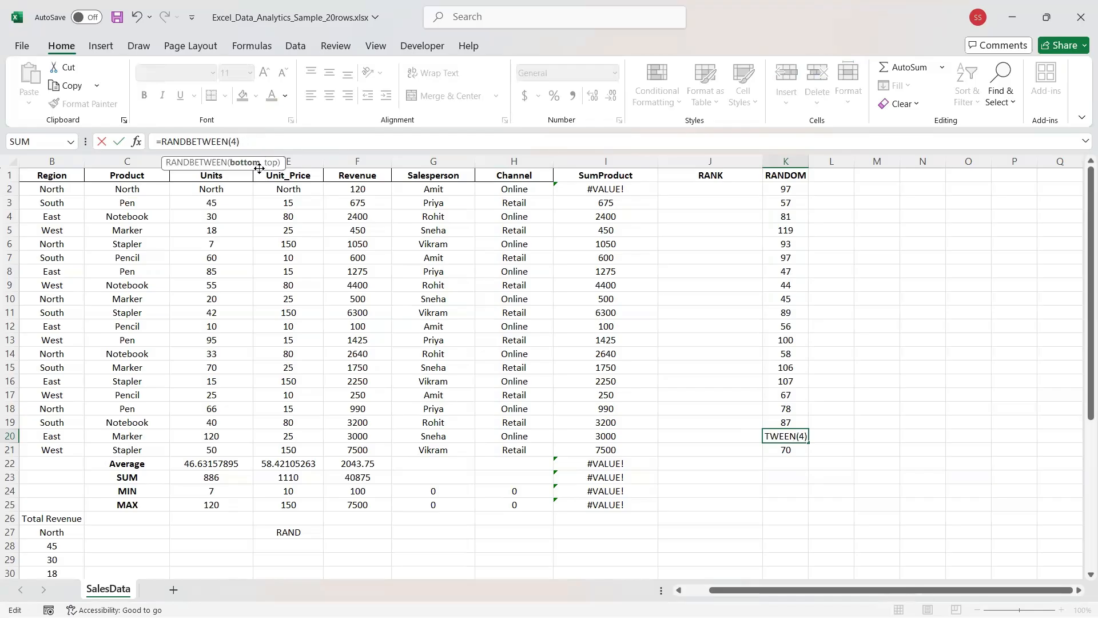
text(1,20)
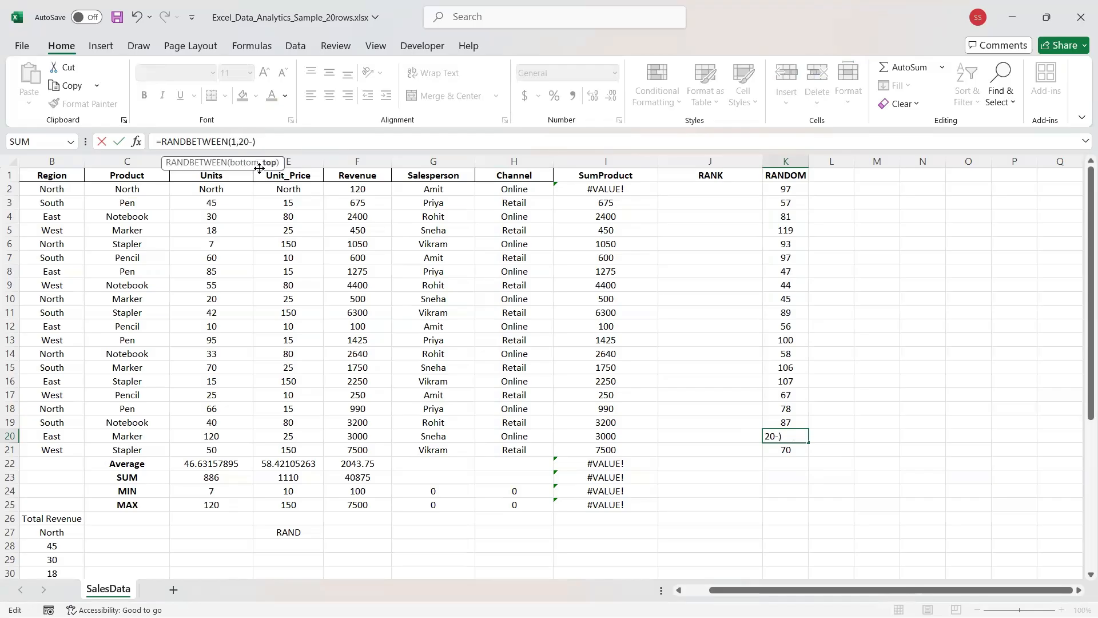
key(Return)
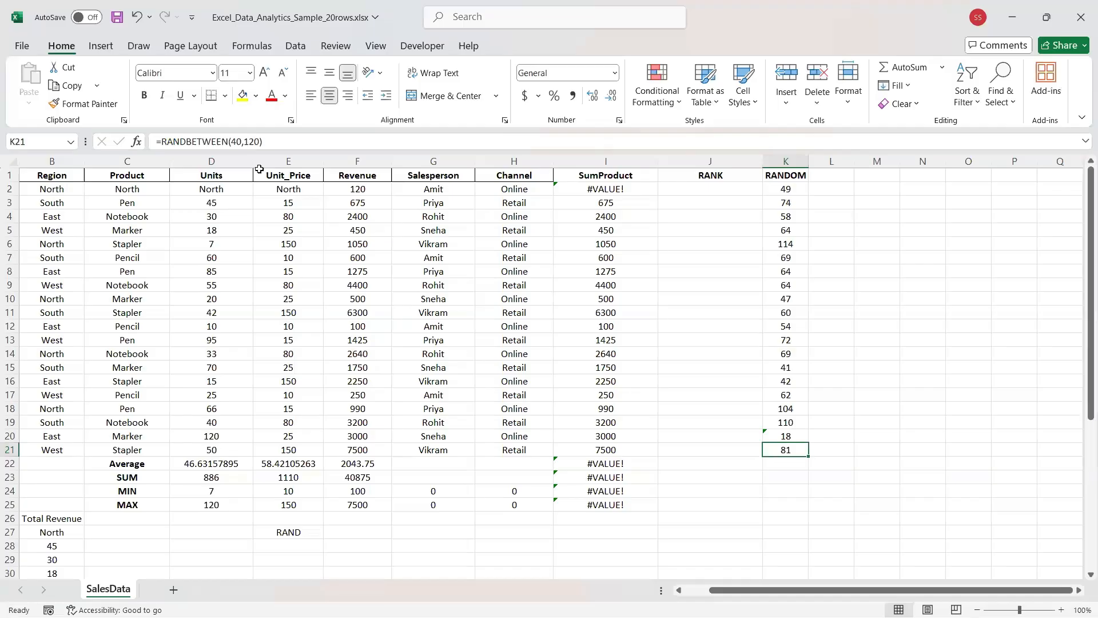
Edit K2's formula to =RANDBETWEEN(1,20) and confirm it shows a value.
click(273, 143)
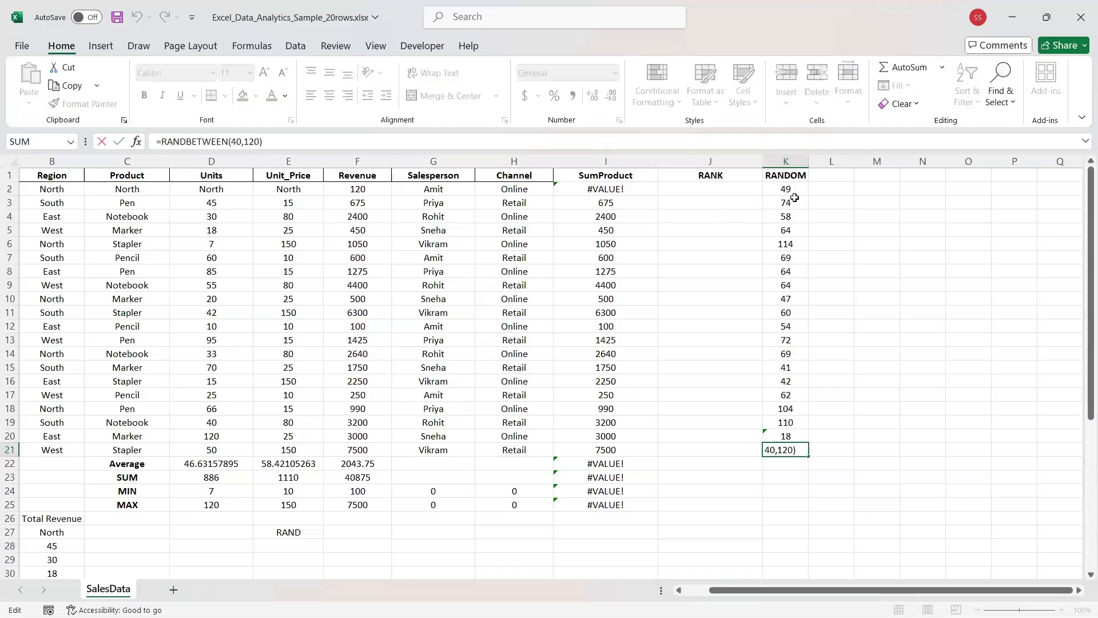
click(777, 190)
click(258, 141)
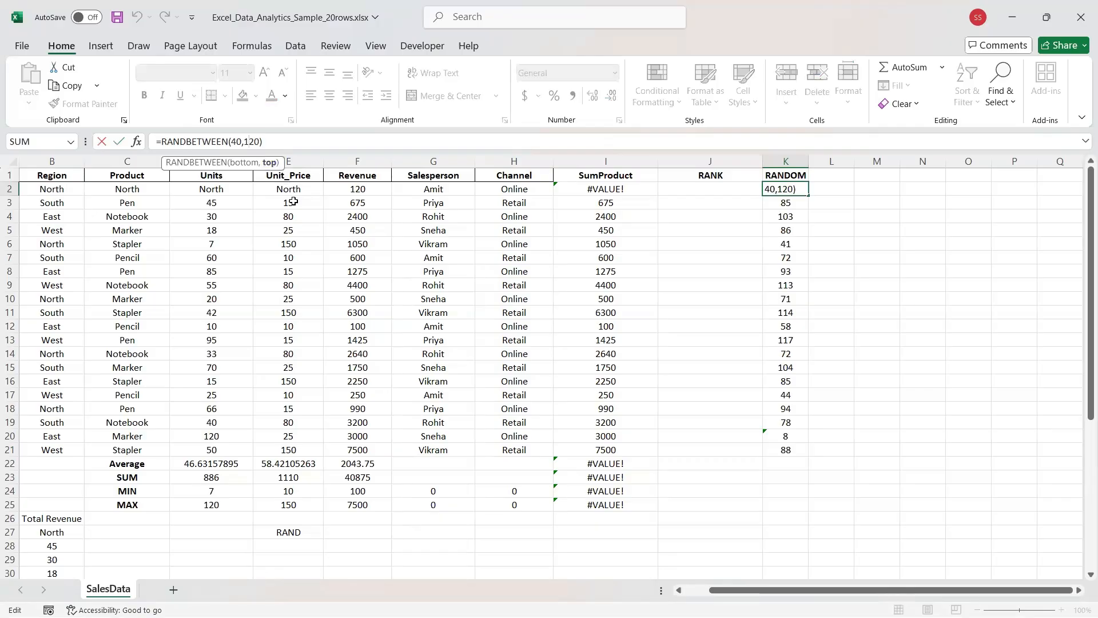
key(BackSpace)
key(BackSpace)
key(BackSpace)
key(BackSpace)
text(1,)
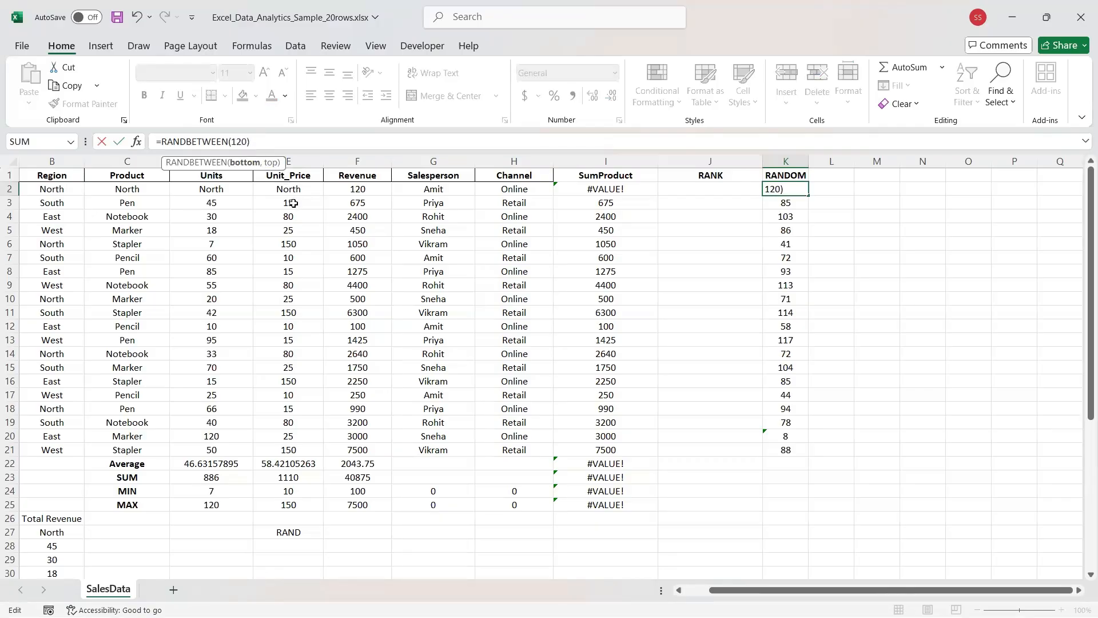
key(Return)
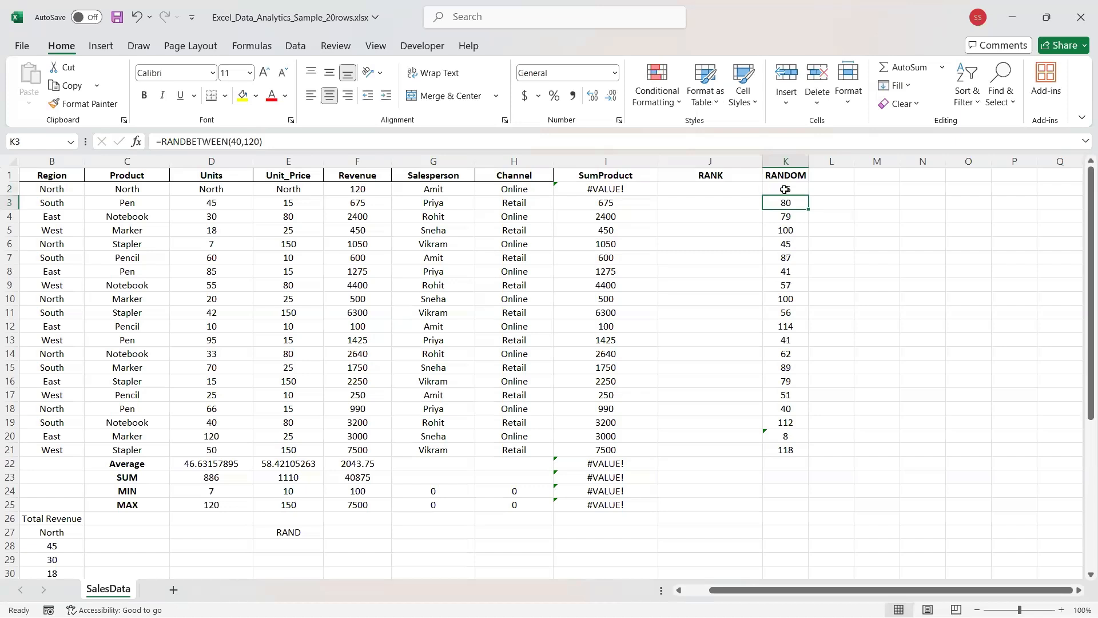
click(803, 191)
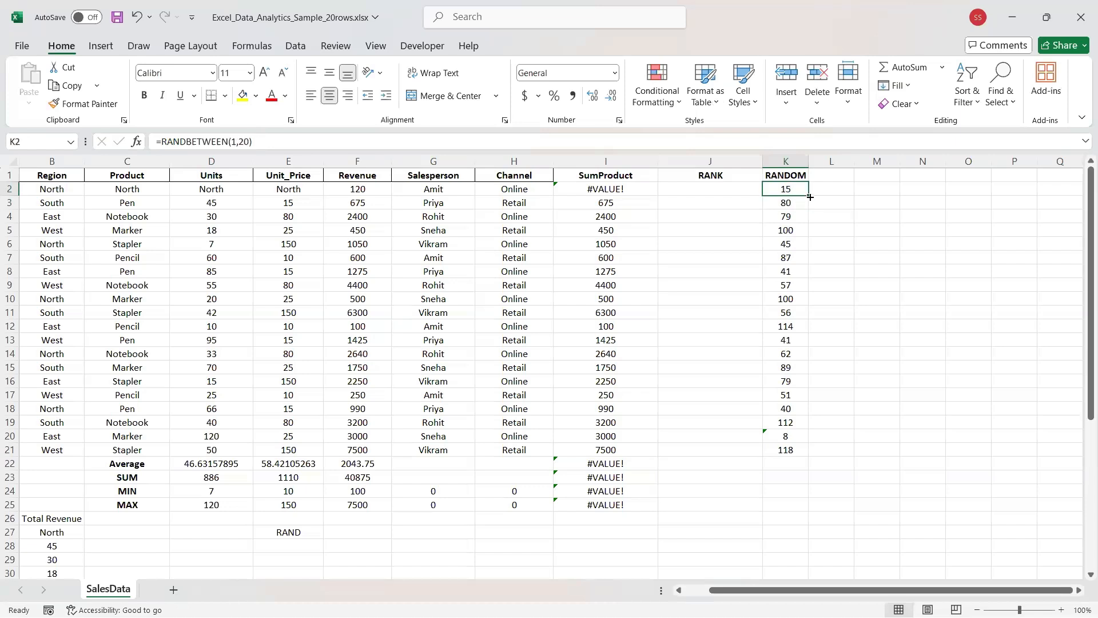
Fill =RANDBETWEEN(1,20) down K2:K21, then spot-check K18, K2, K5, K16, K19, K14 and K7.
drag(807, 195, 793, 452)
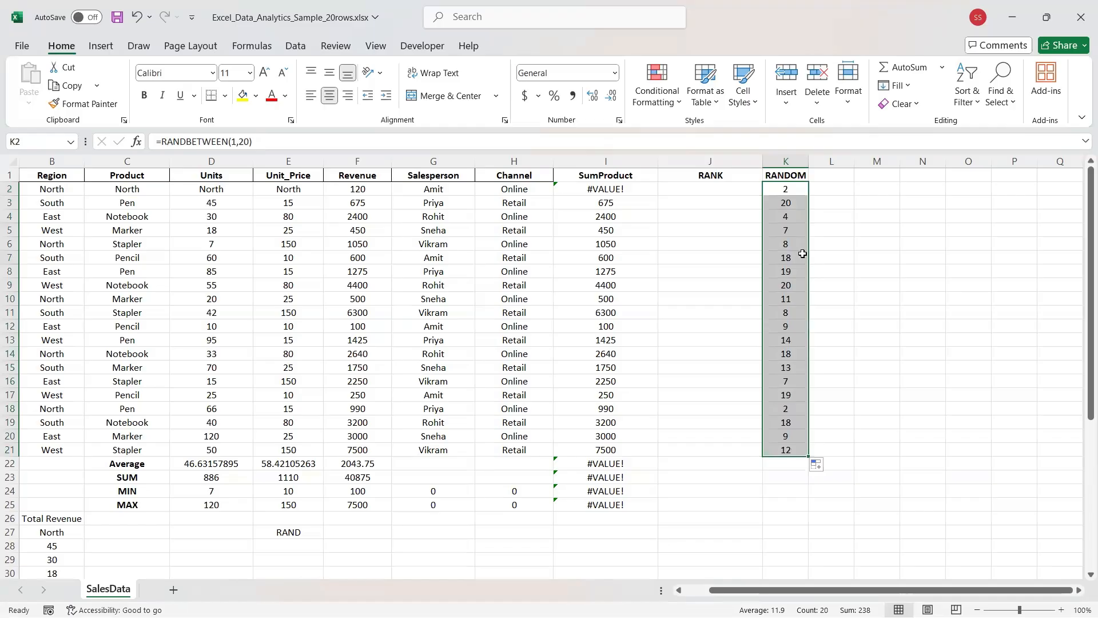
click(778, 411)
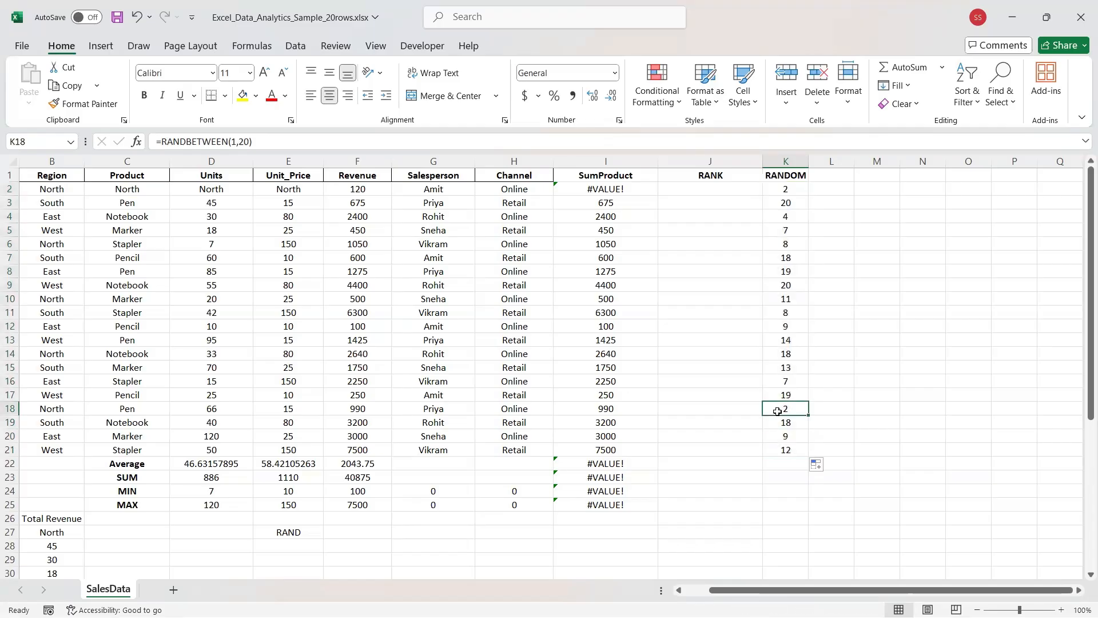
click(790, 195)
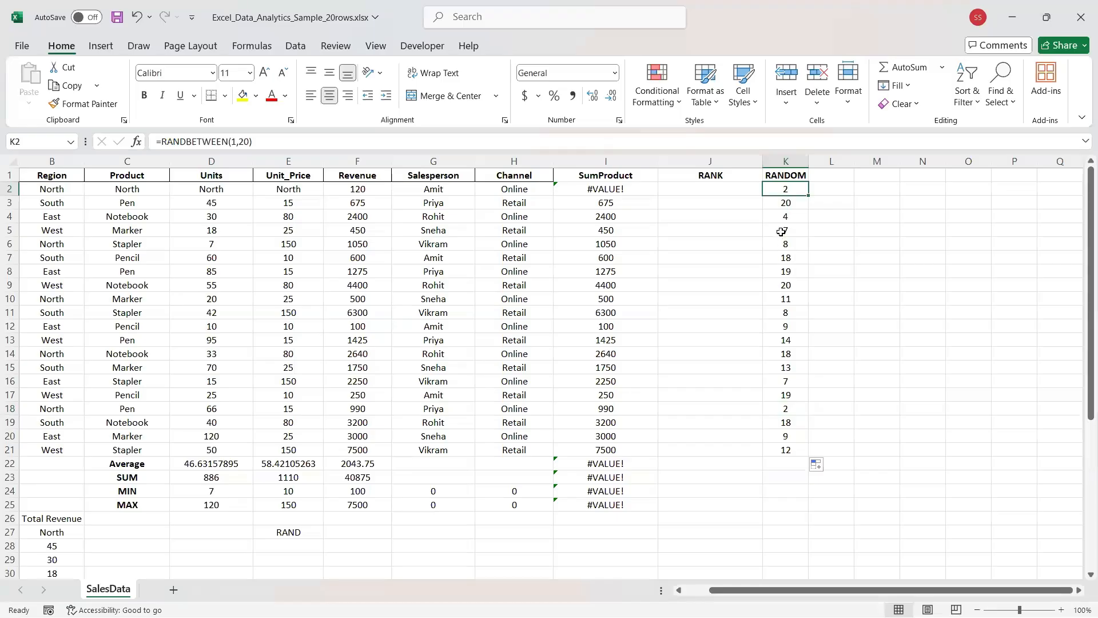
click(781, 231)
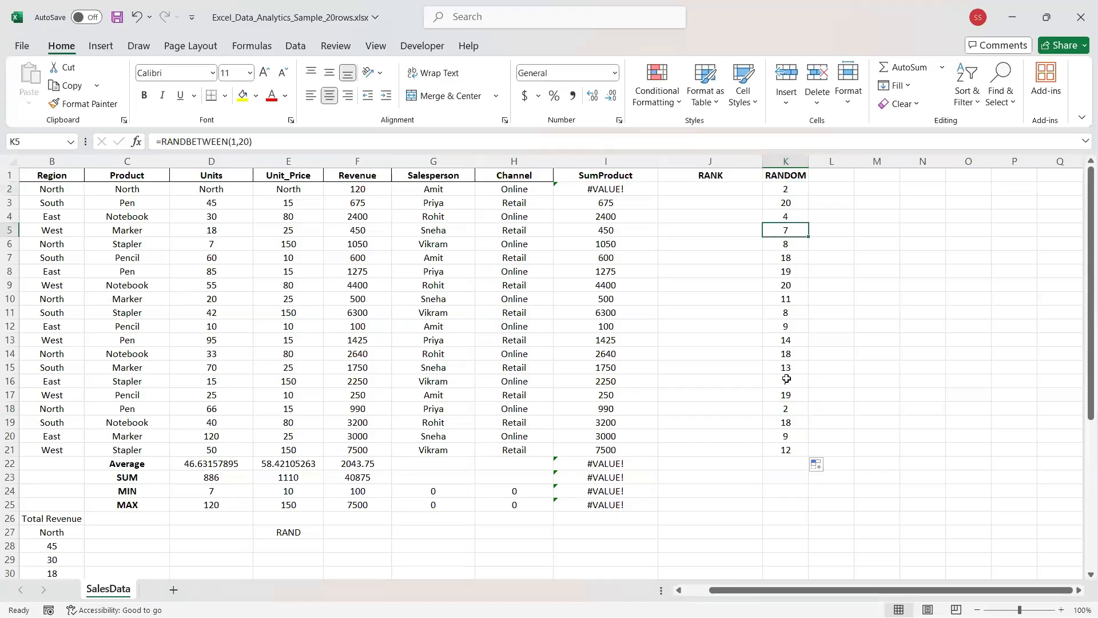
click(787, 381)
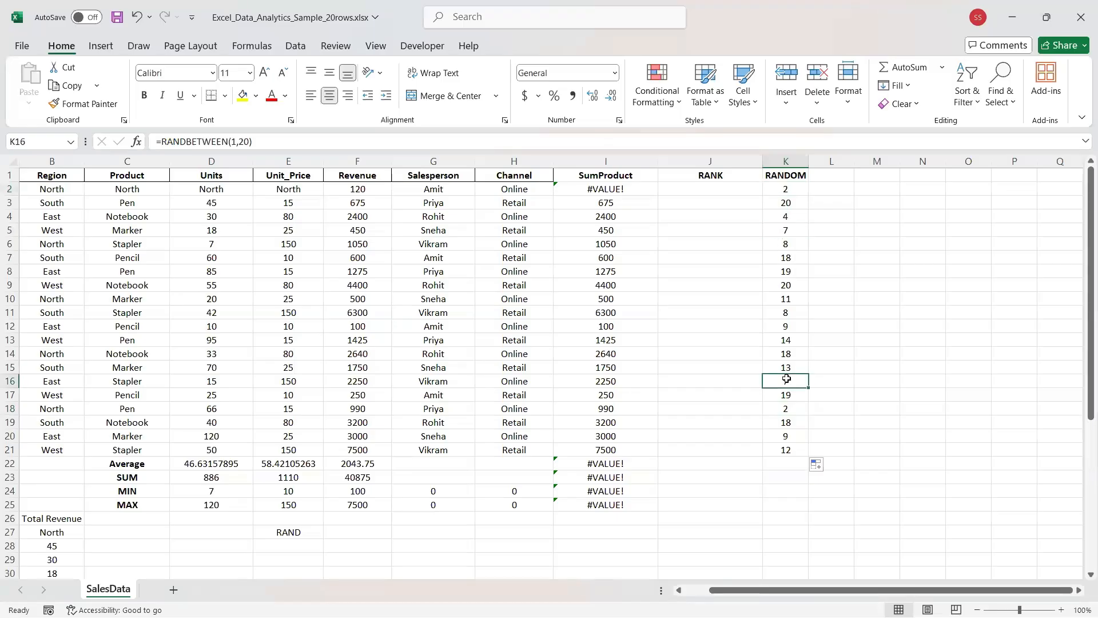
click(782, 422)
click(784, 355)
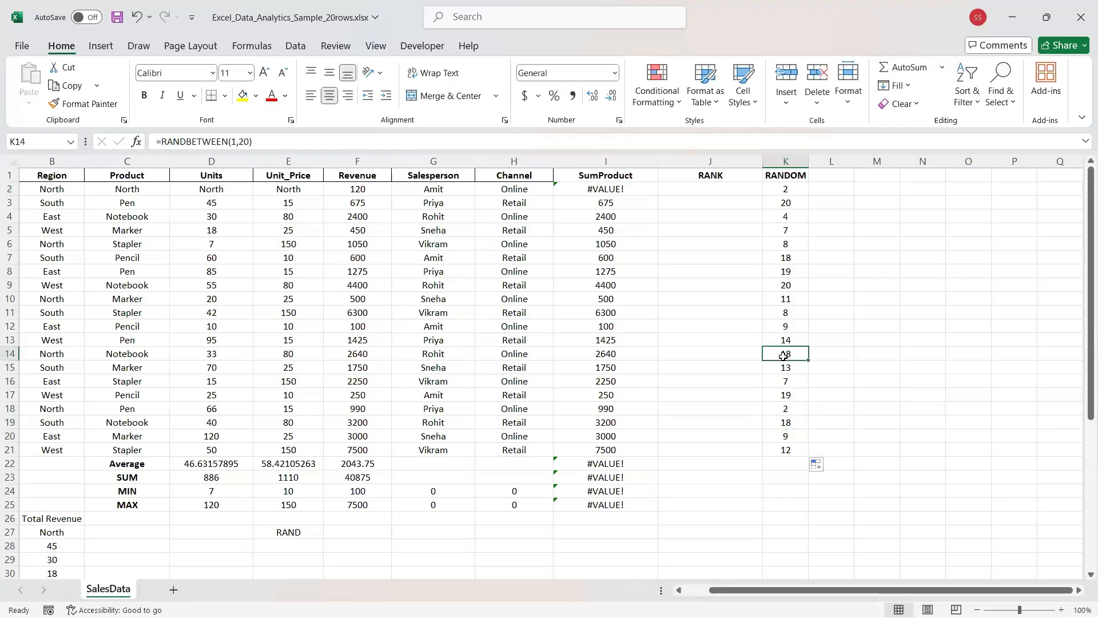
click(783, 257)
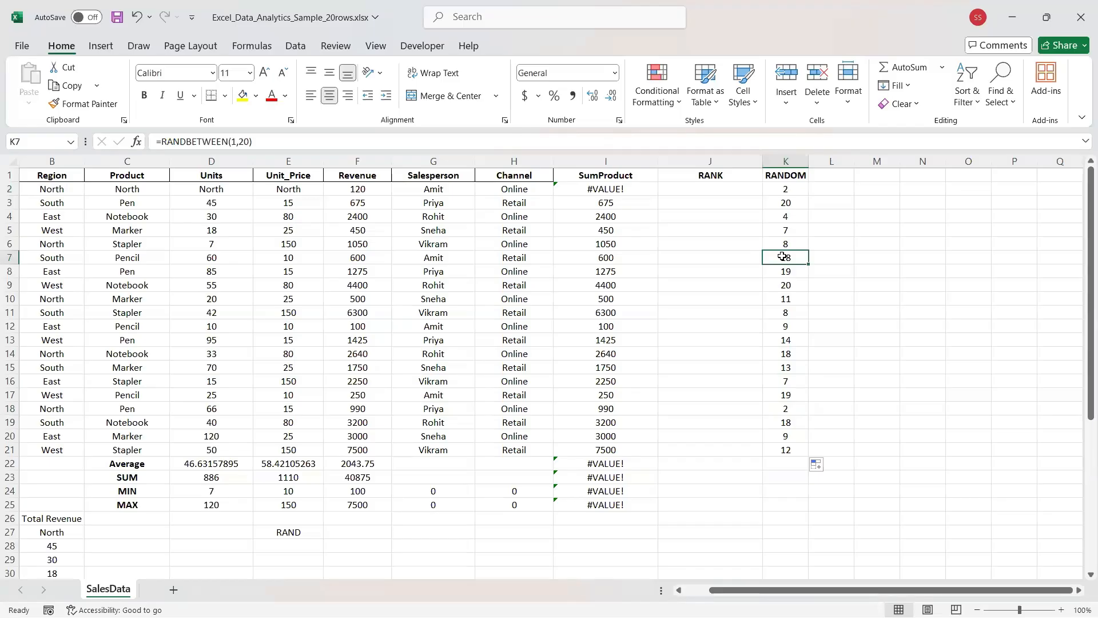
click(804, 189)
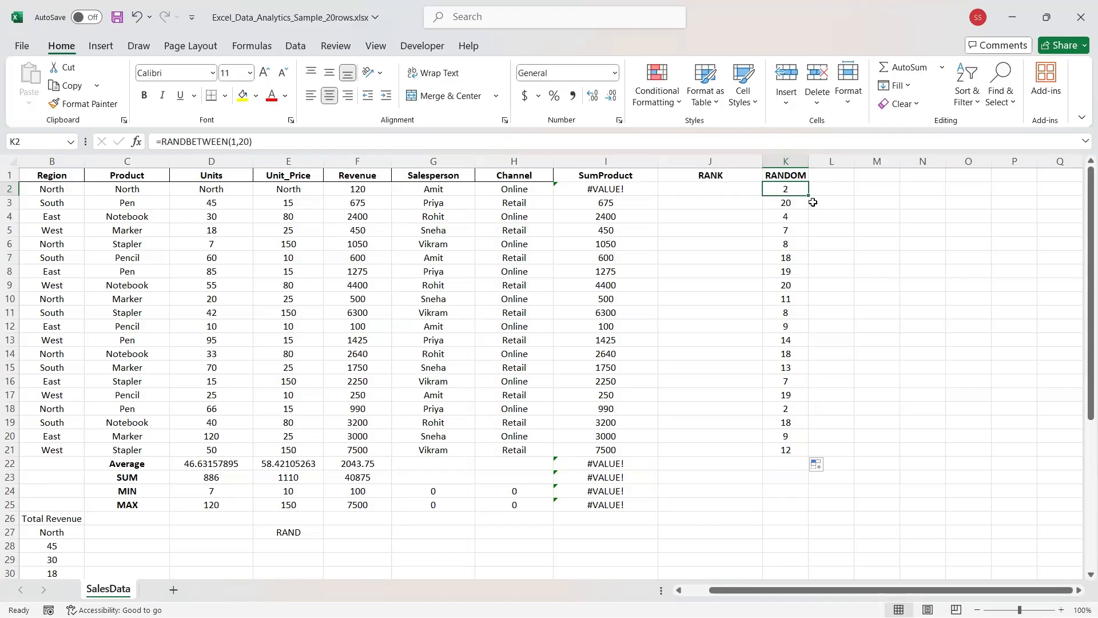
click(707, 187)
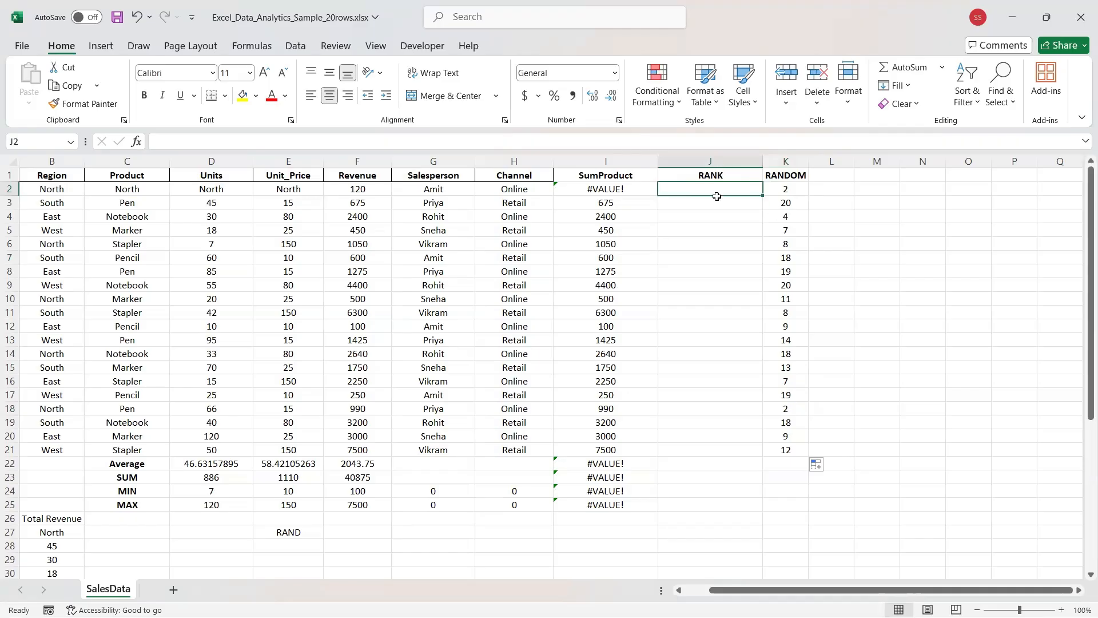
key(Up)
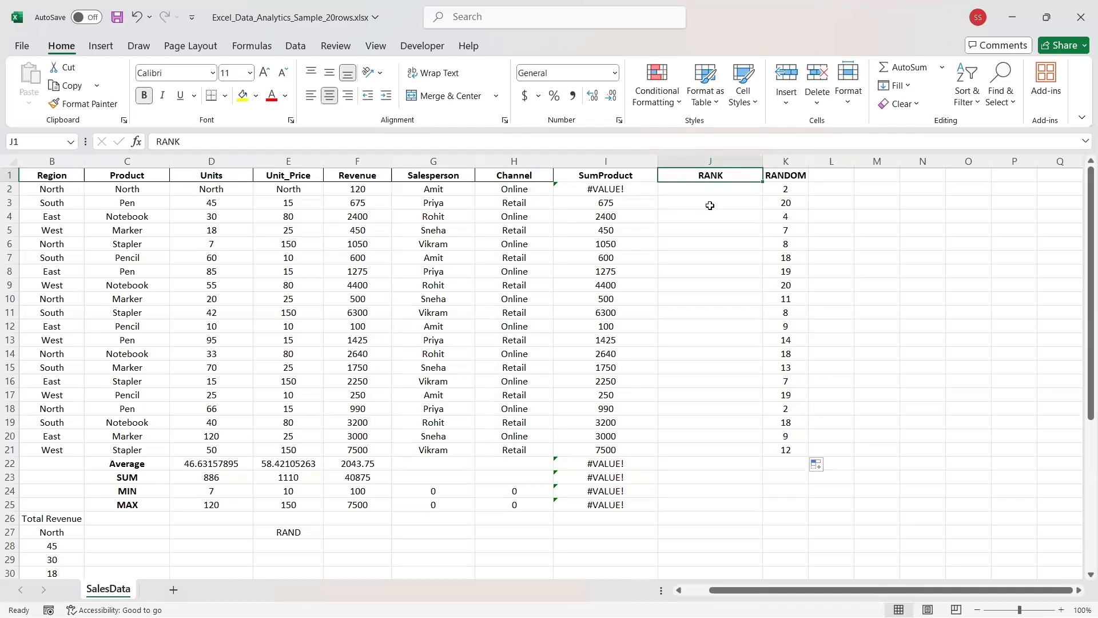
click(686, 186)
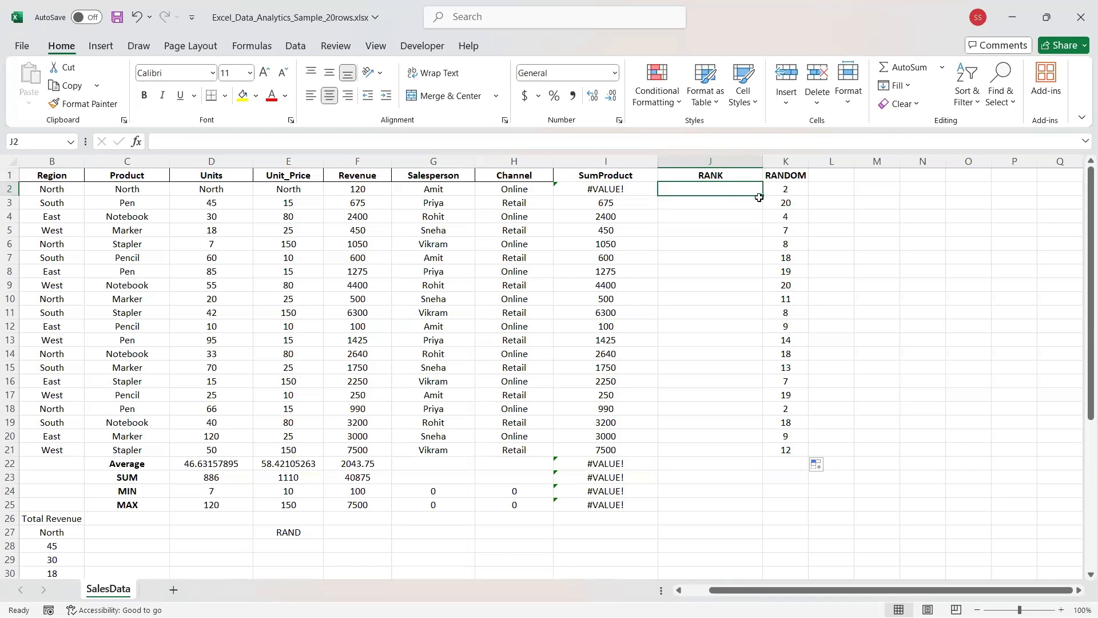
click(337, 145)
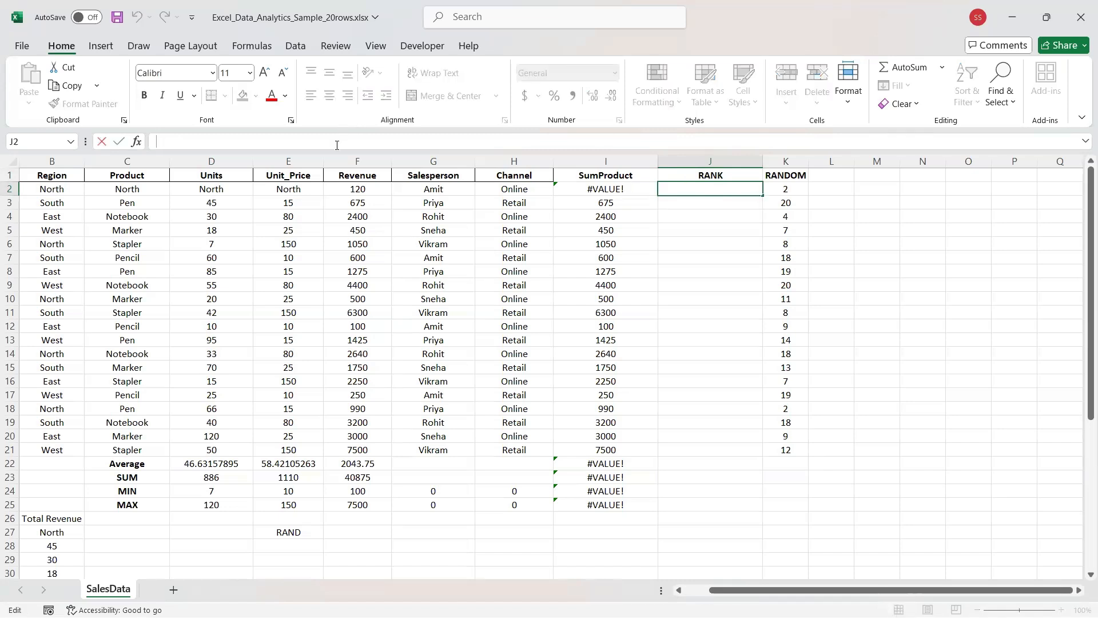
click(699, 172)
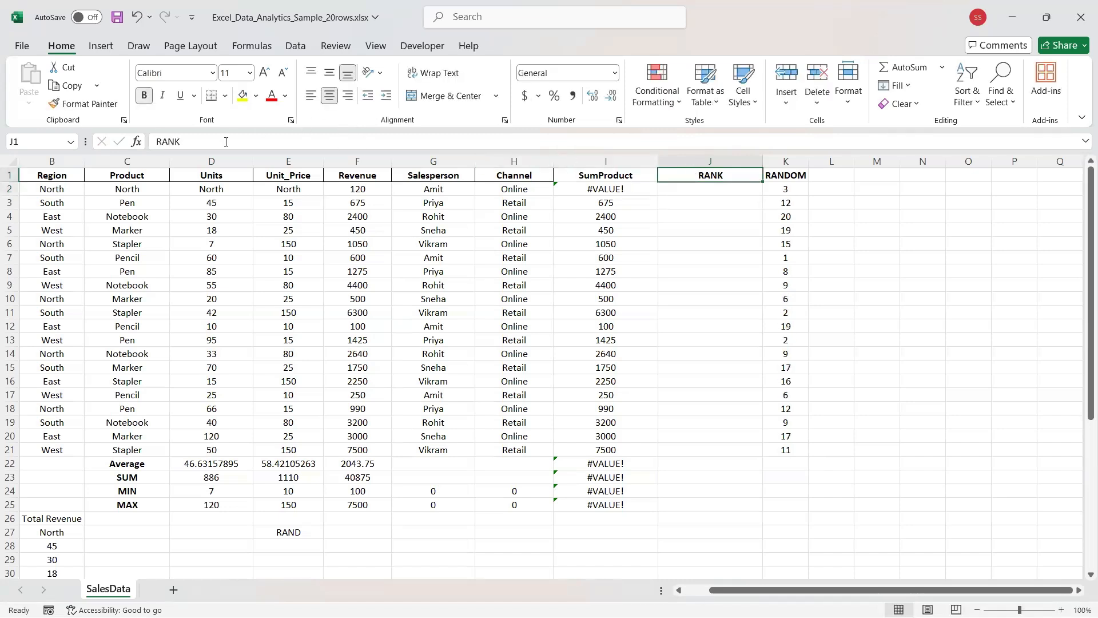
click(203, 145)
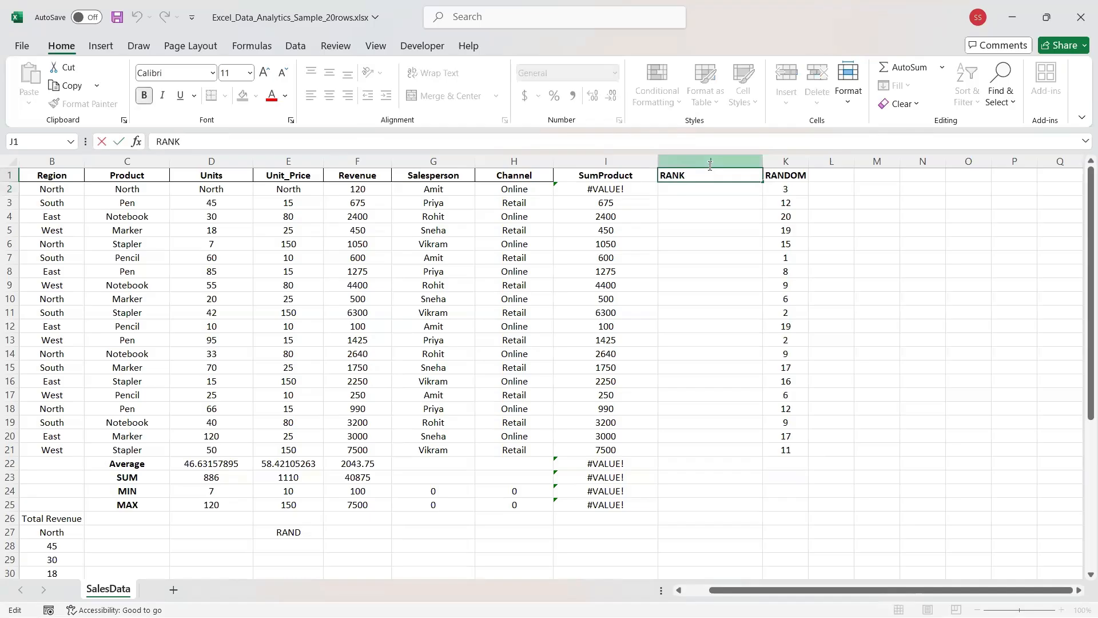
Commit the RANK header, clear I2, and undo the random numbers in the RANDOM column.
key(Return)
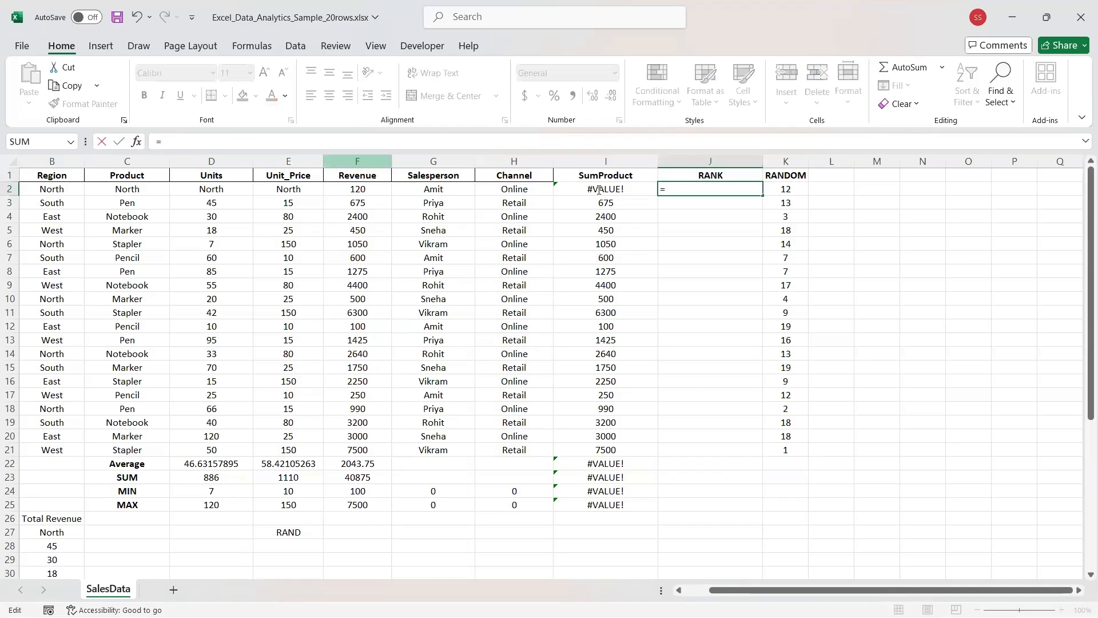
key(Left)
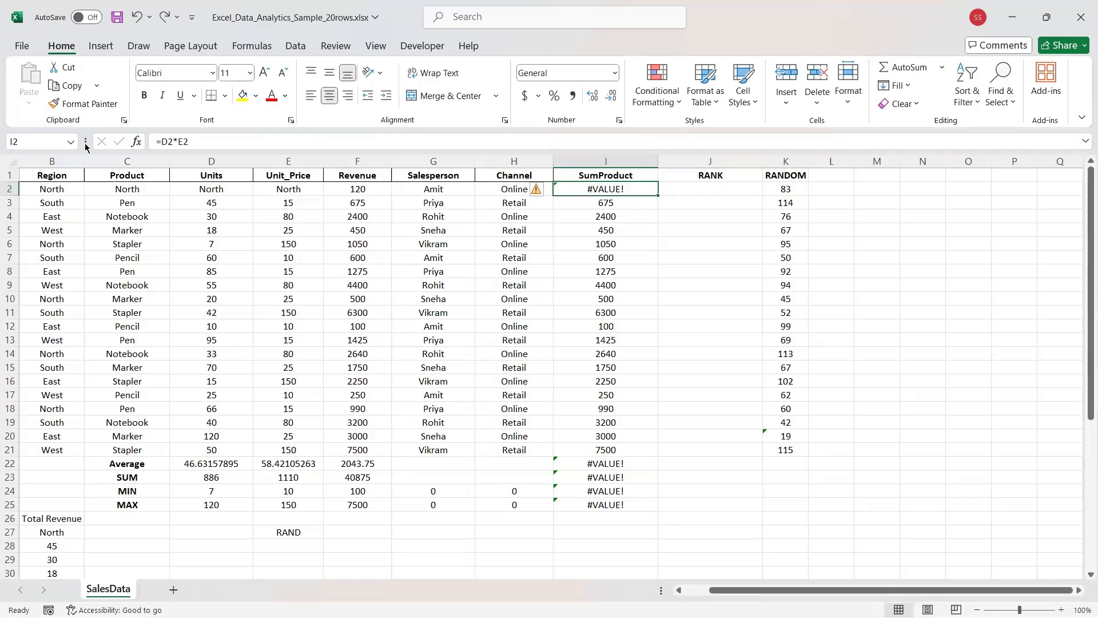
key(Delete)
click(684, 208)
key(ctrl+z)
key(ctrl+z)
key(ctrl+z)
key(ctrl+z)
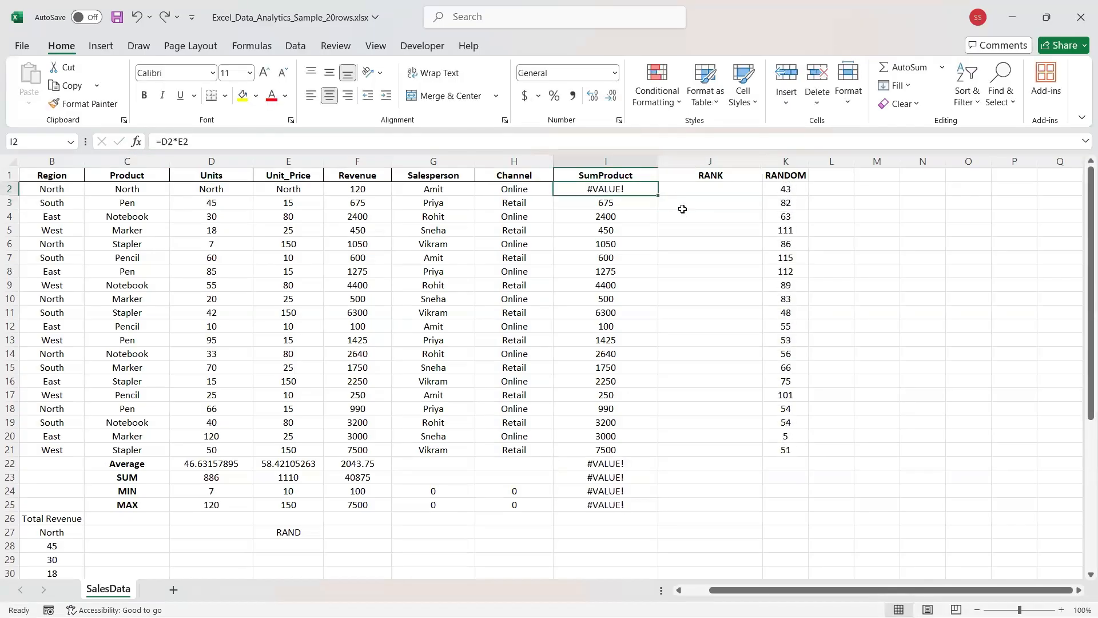
key(ctrl+y)
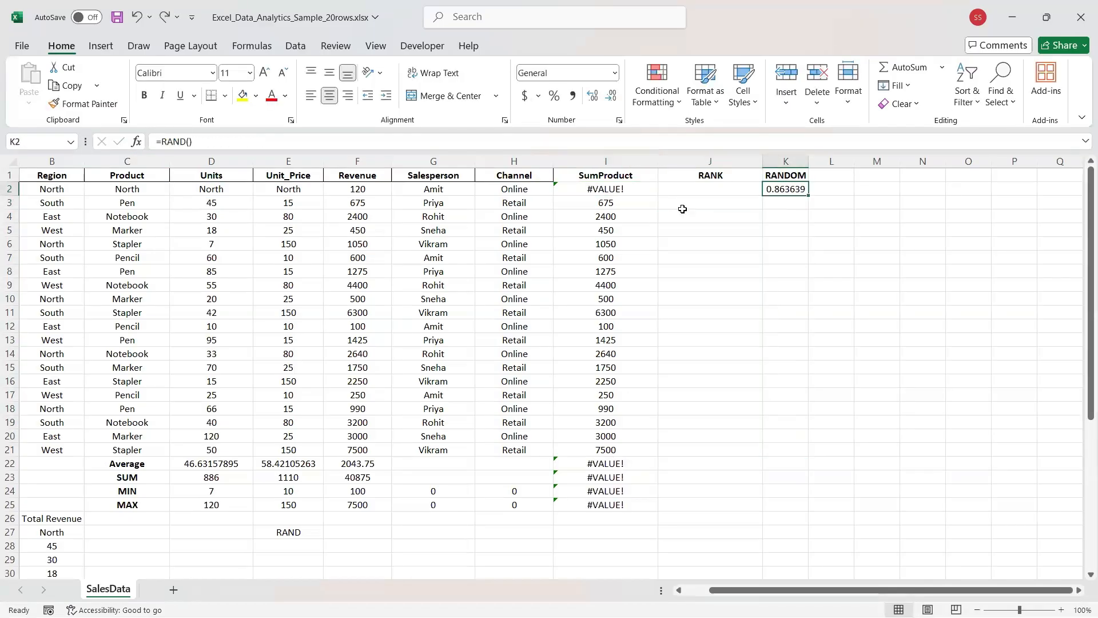
key(ctrl+z)
Copy I3's SumProduct formula up into I2, then delete I2's #VALUE! formula.
click(588, 190)
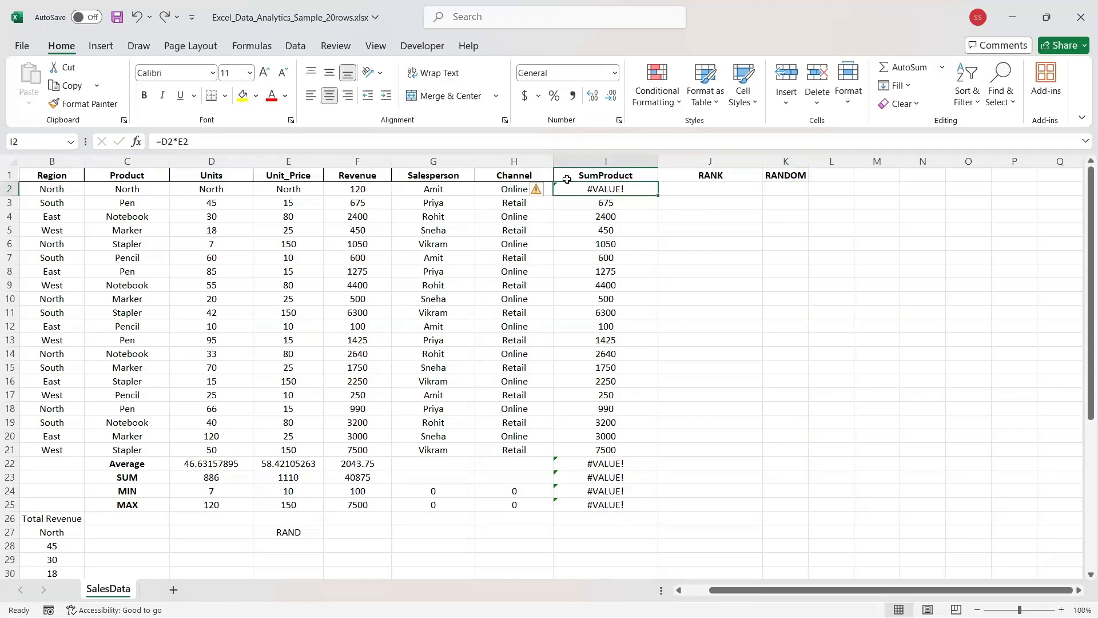
click(565, 203)
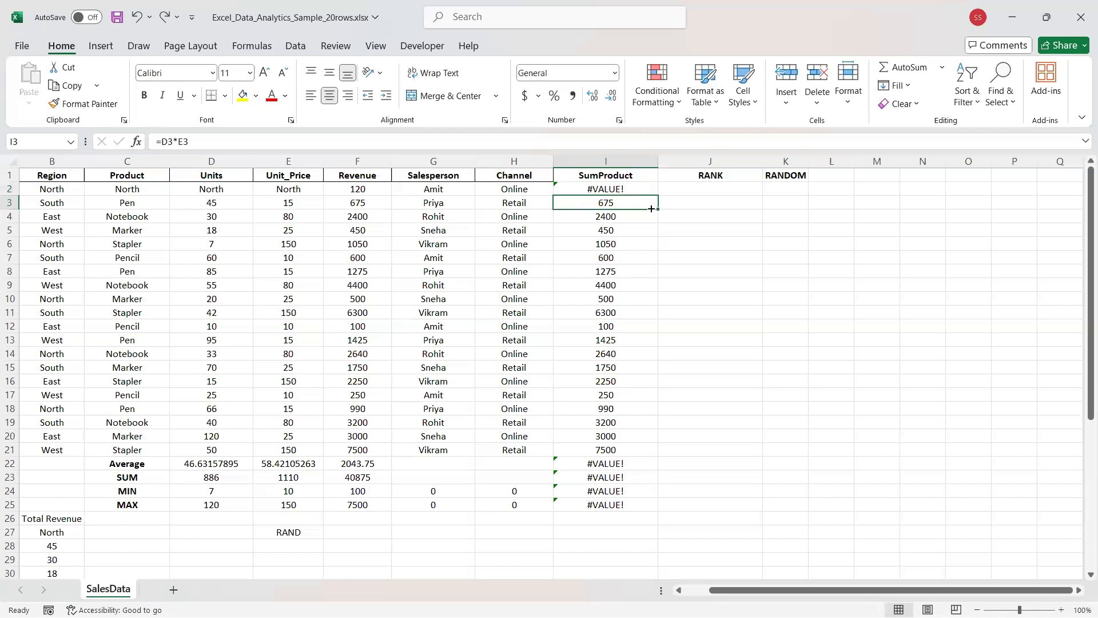
drag(658, 208, 652, 185)
click(625, 191)
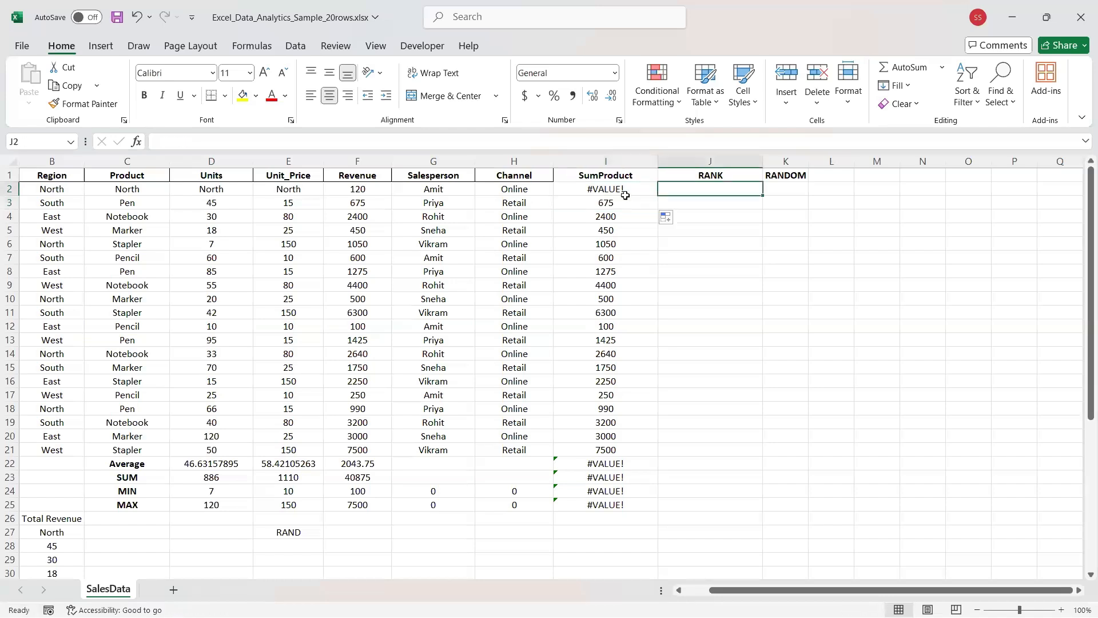
key(Delete)
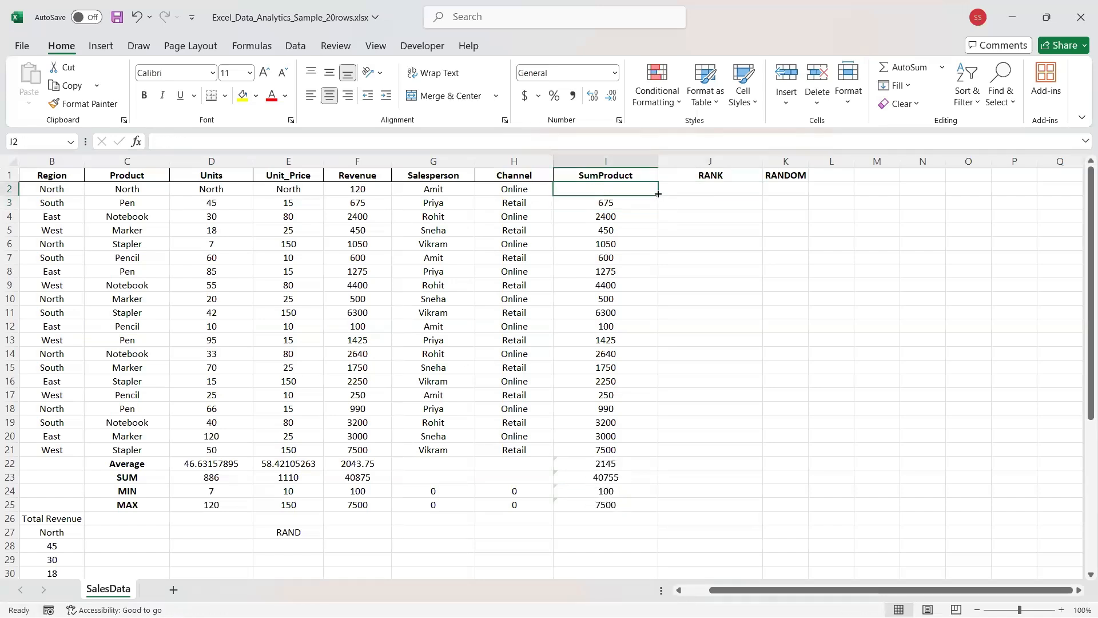
click(691, 192)
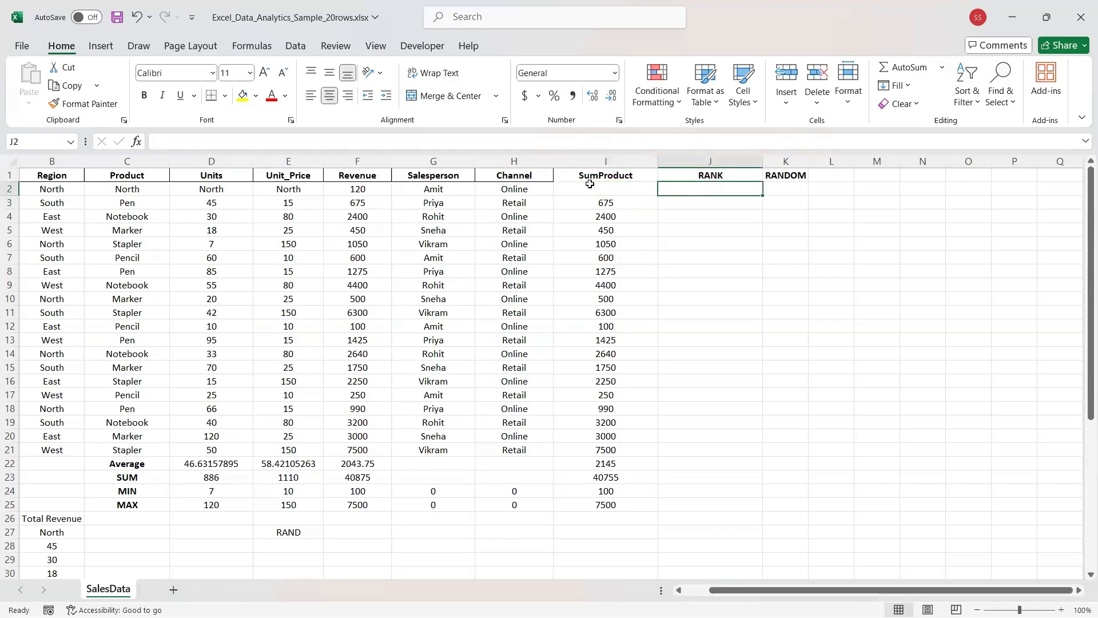
Start a formula in J2, trimming the inserted RANK.AVG back to plain RANK.
click(626, 192)
click(687, 189)
text(=)
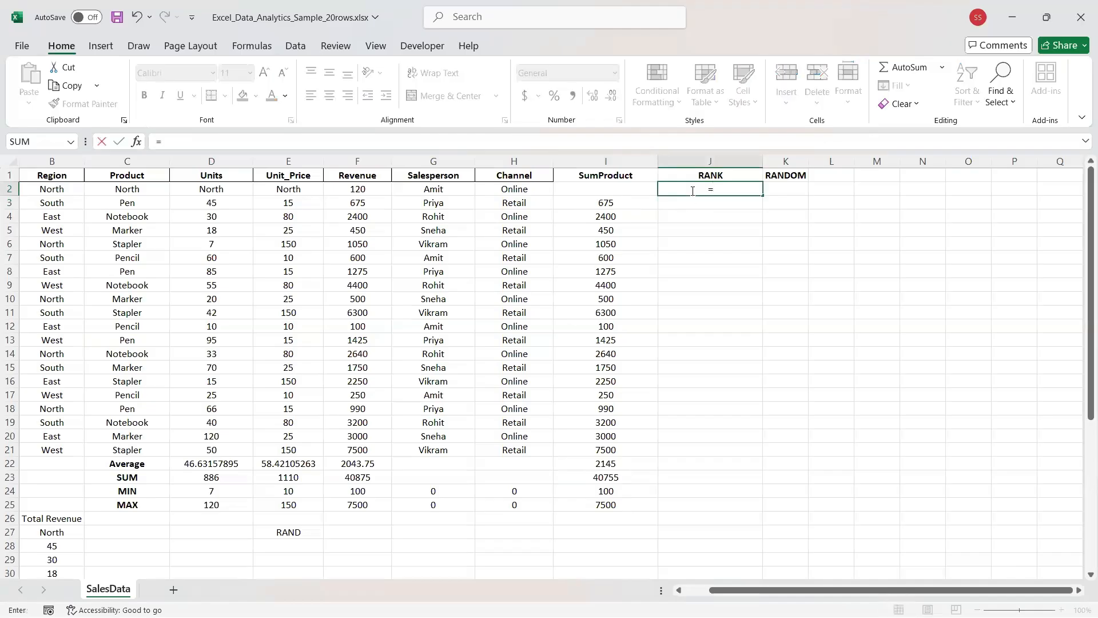
text(RANK)
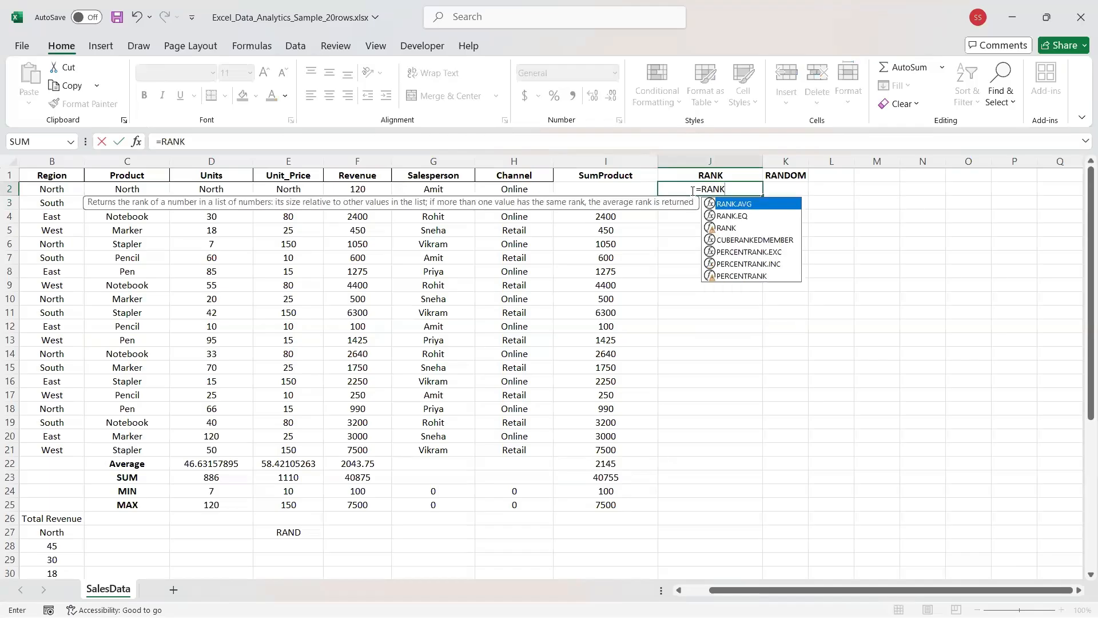
key(Tab)
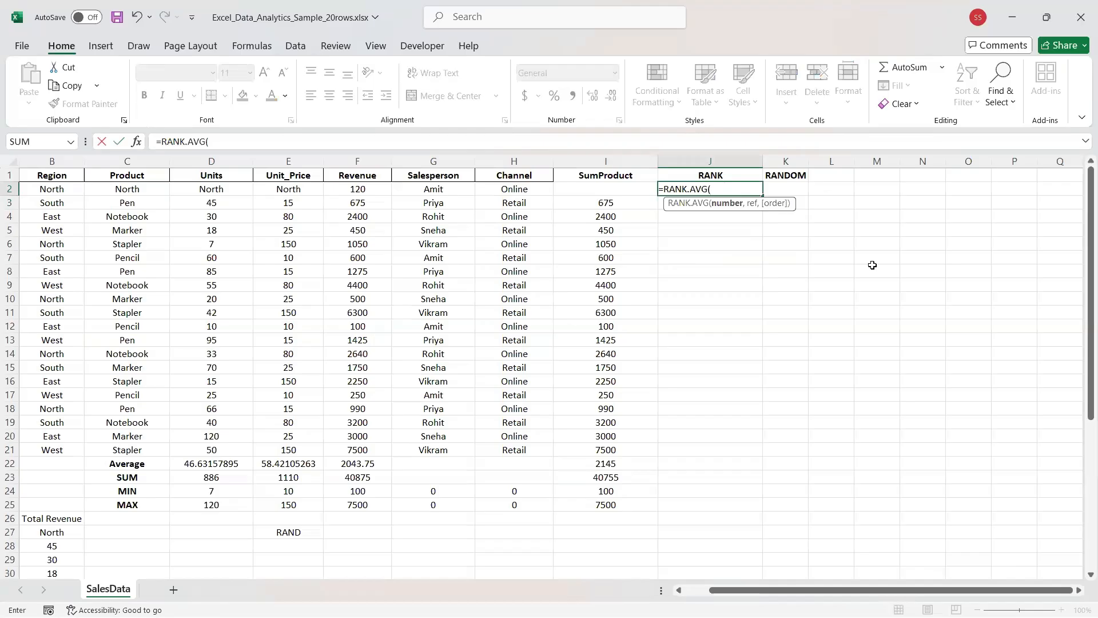
key(F2)
key(Left)
key(BackSpace)
key(BackSpace)
key(BackSpace)
key(BackSpace)
key(Right)
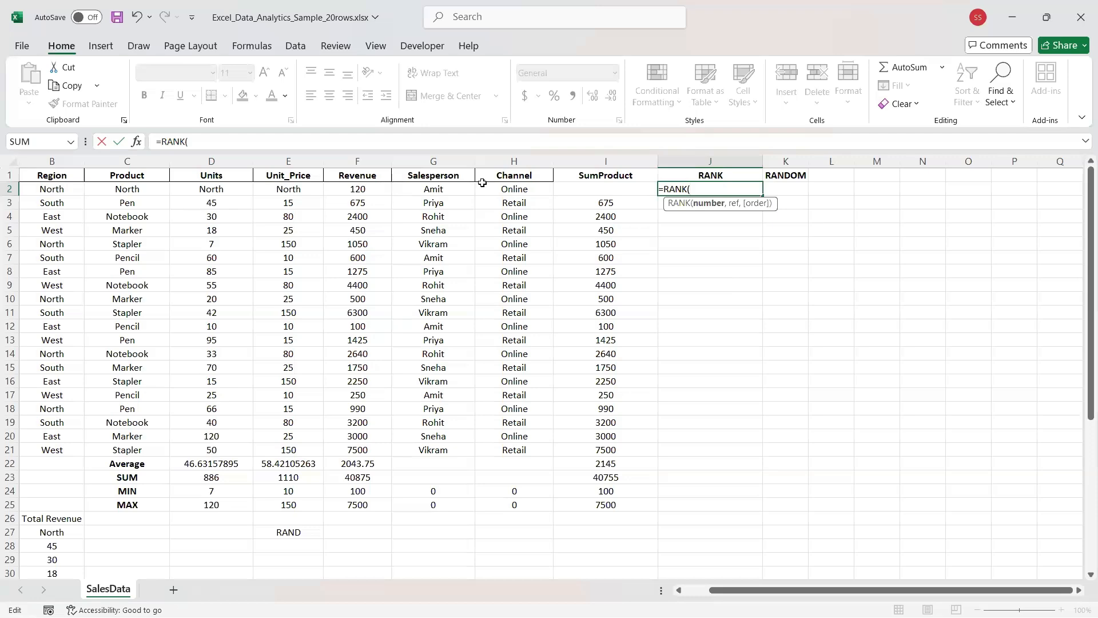
Add H7 as the value to rank and dismiss the too-few-arguments warning.
drag(581, 192, 46, 190)
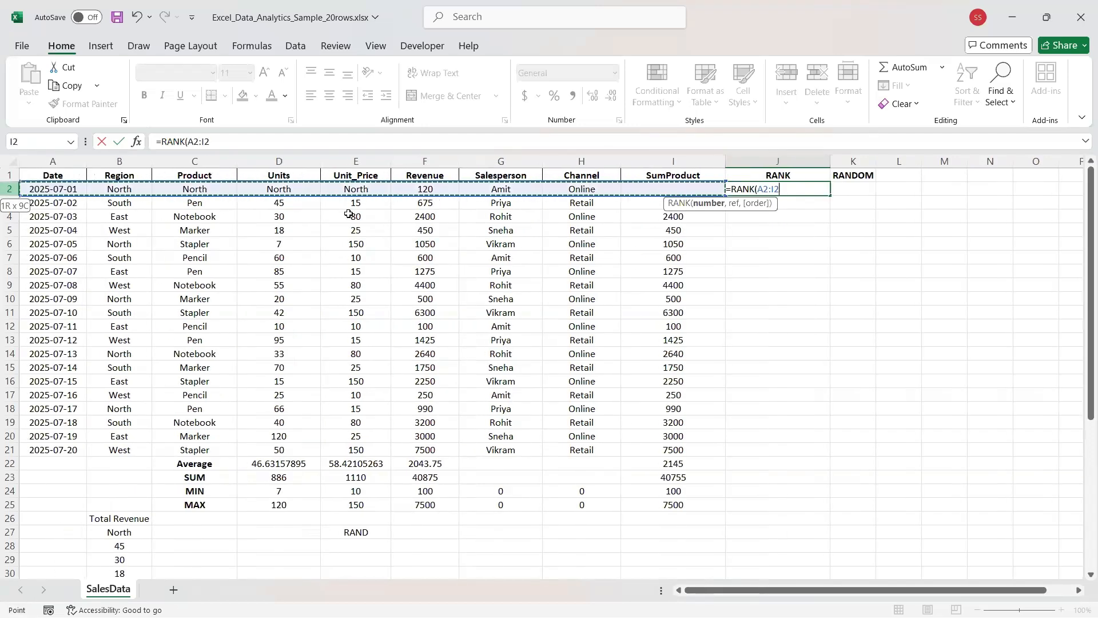
click(564, 254)
key(ctrl+z)
key(ctrl+z)
key(ctrl+z)
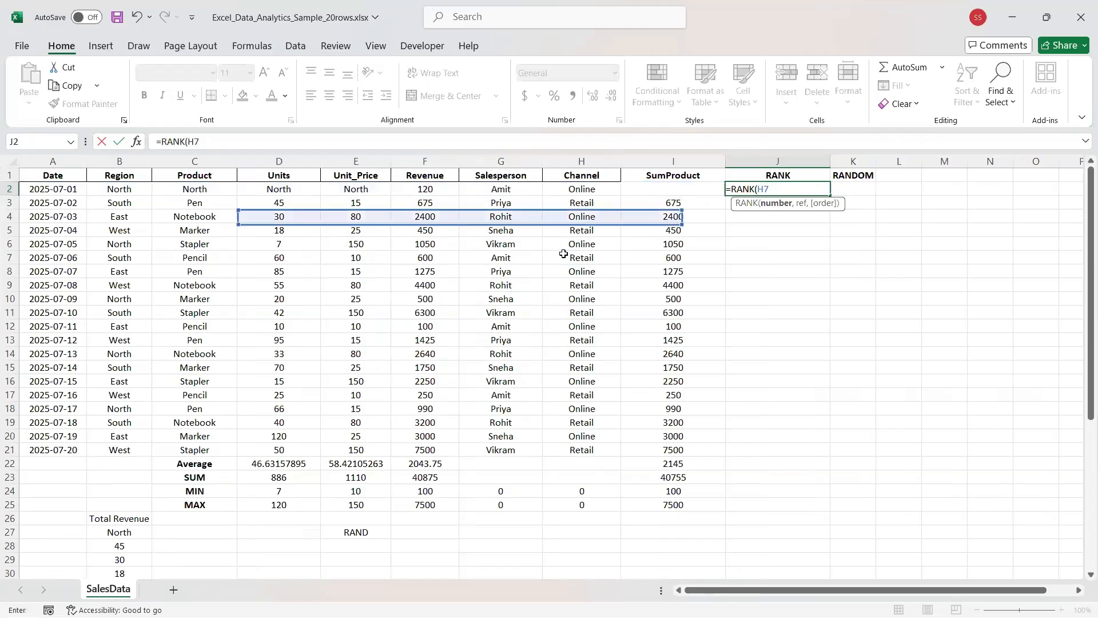
click(563, 254)
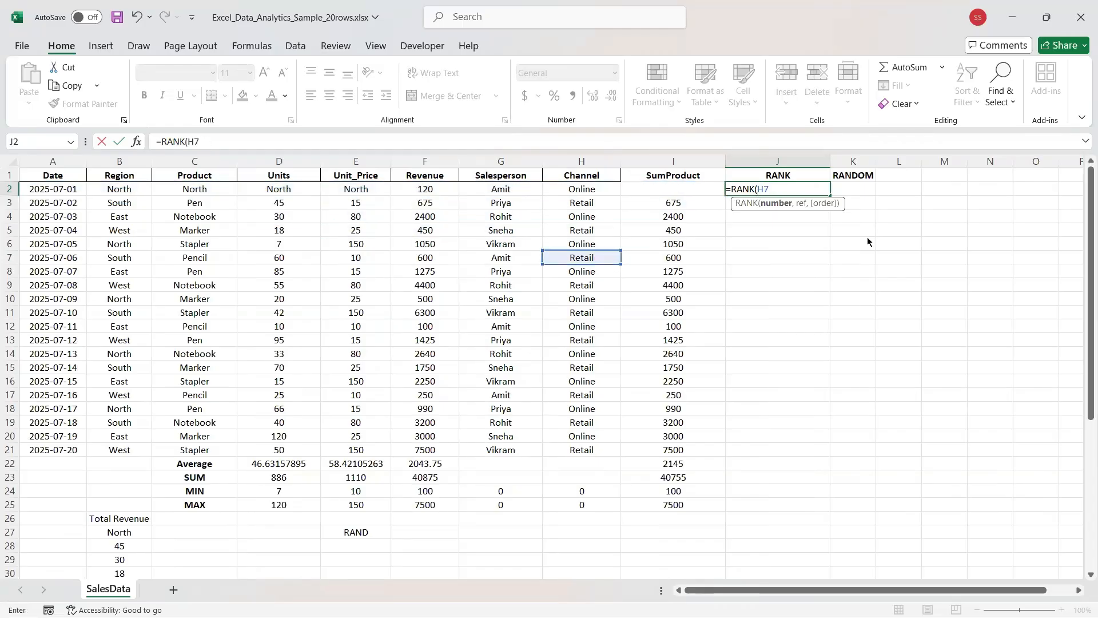
key(Return)
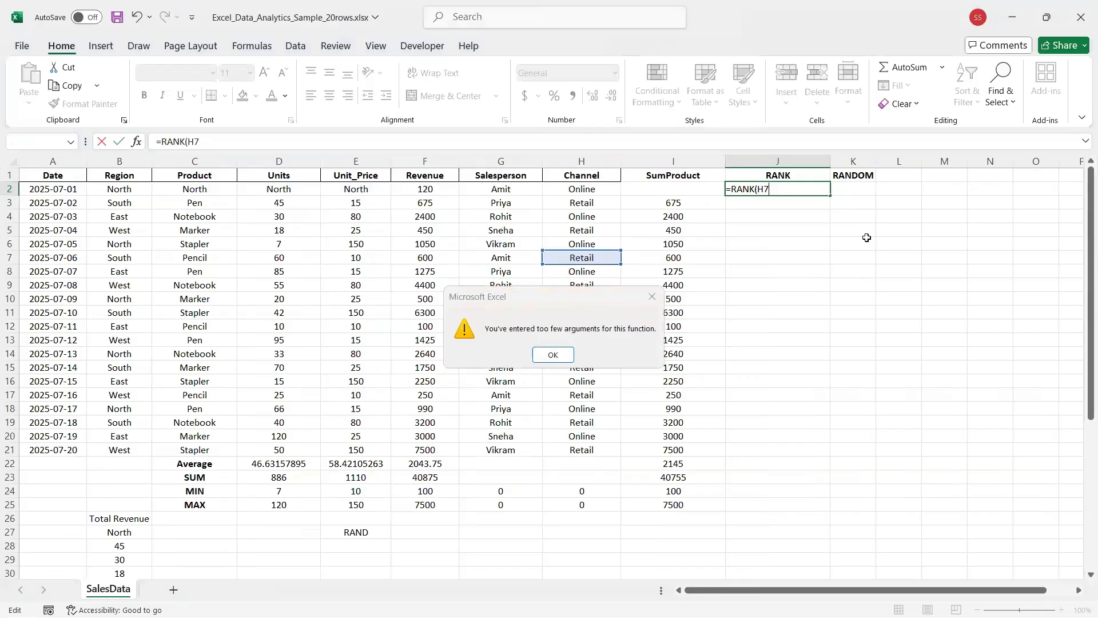
key(Return)
key(BackSpace)
key(BackSpace)
key(ctrl+z)
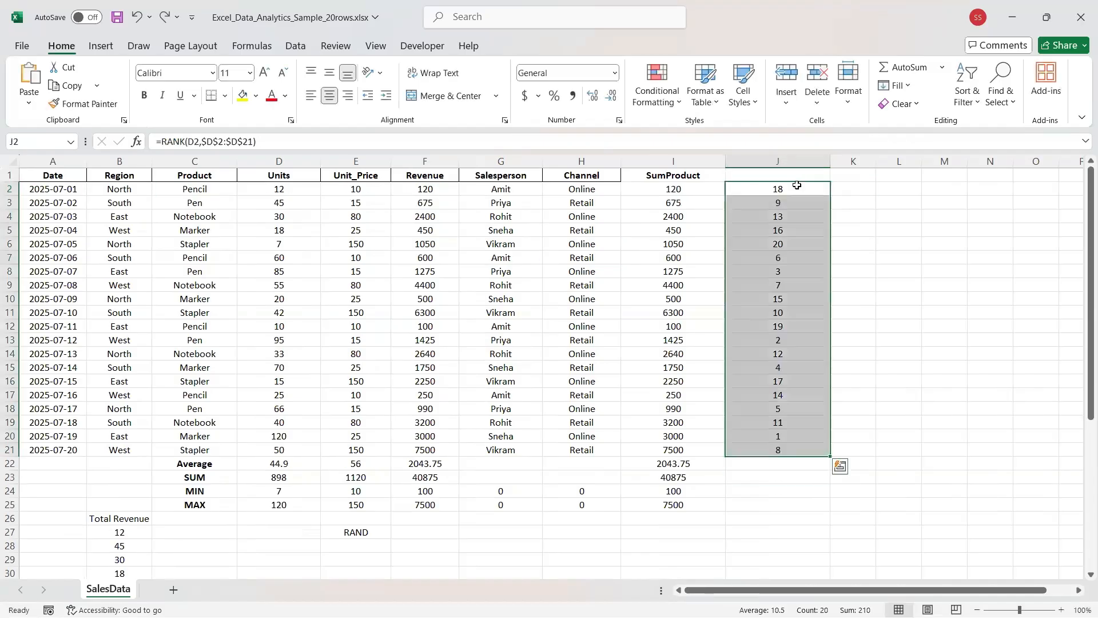
Undo the RANK results and enter RANK as the column J heading.
click(797, 185)
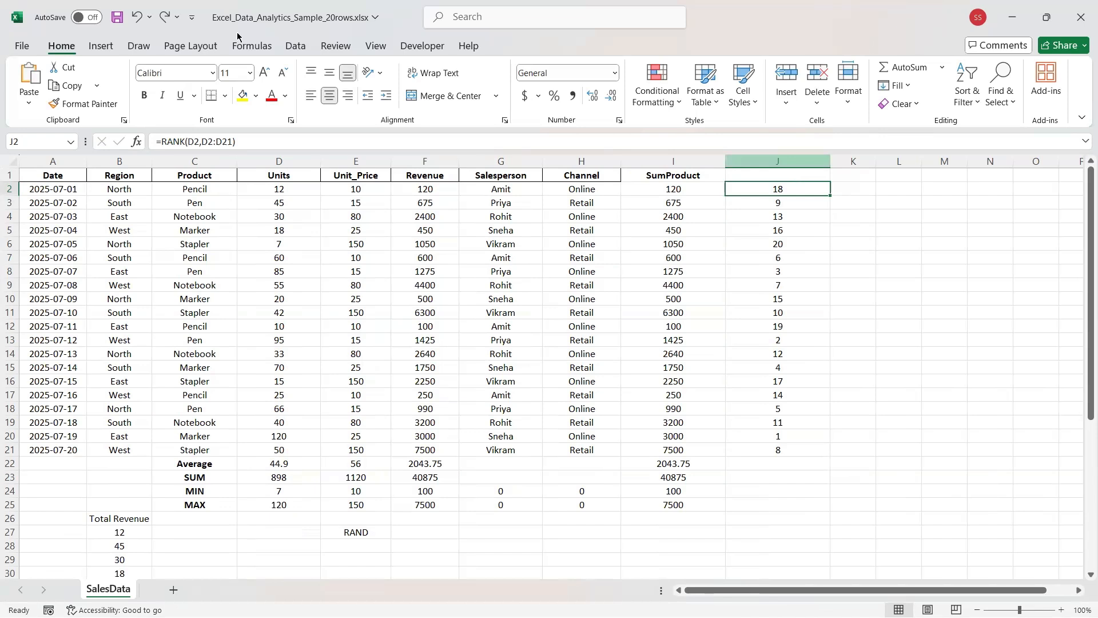
key(ctrl+z)
text(RANK)
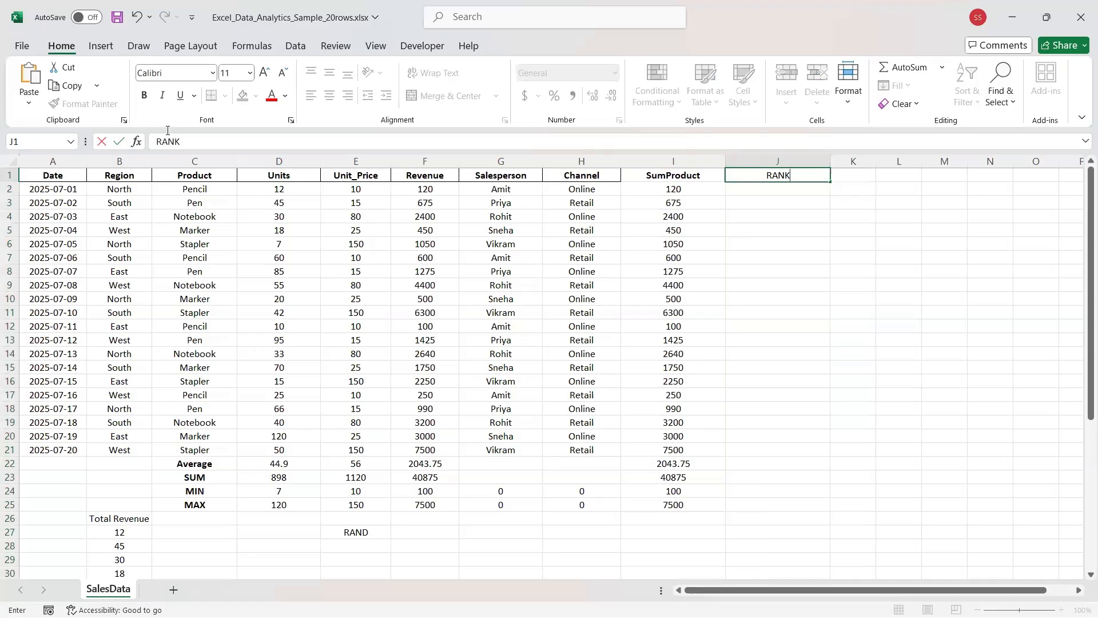
key(Return)
Draft =RANK(D2,$ in J2 and dismiss Excel's formula problem message.
click(176, 141)
text(=)
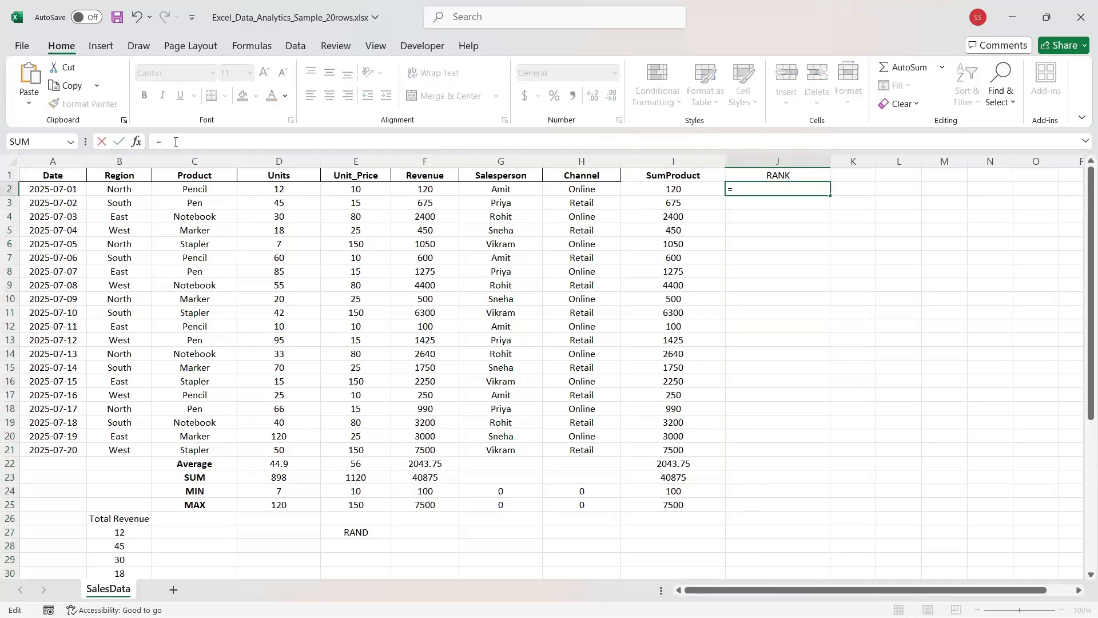
text(RA)
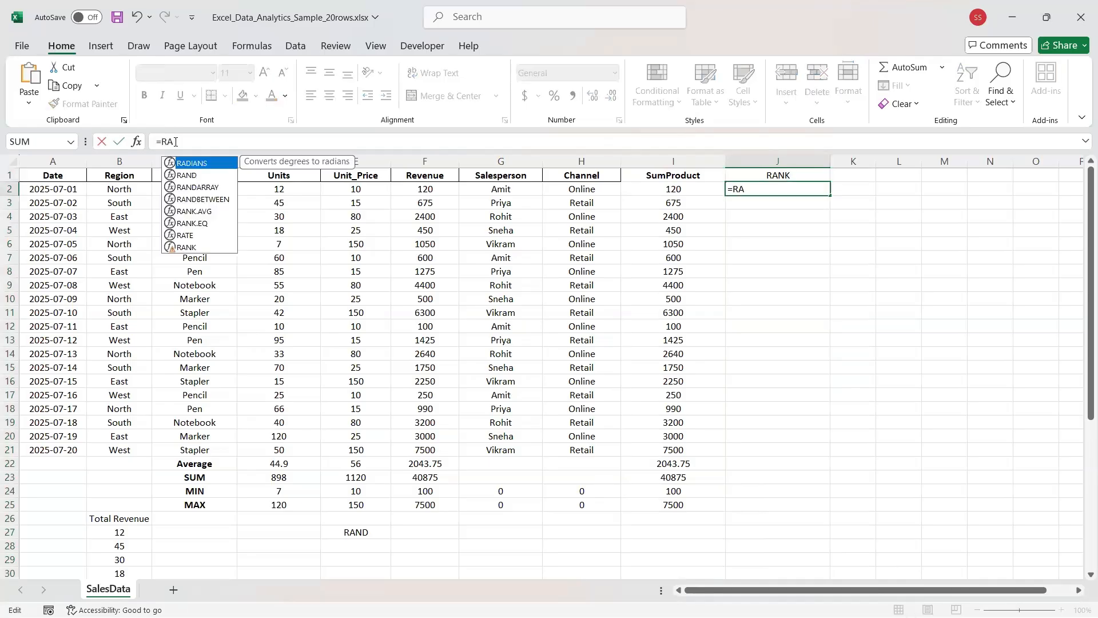
text(NK)
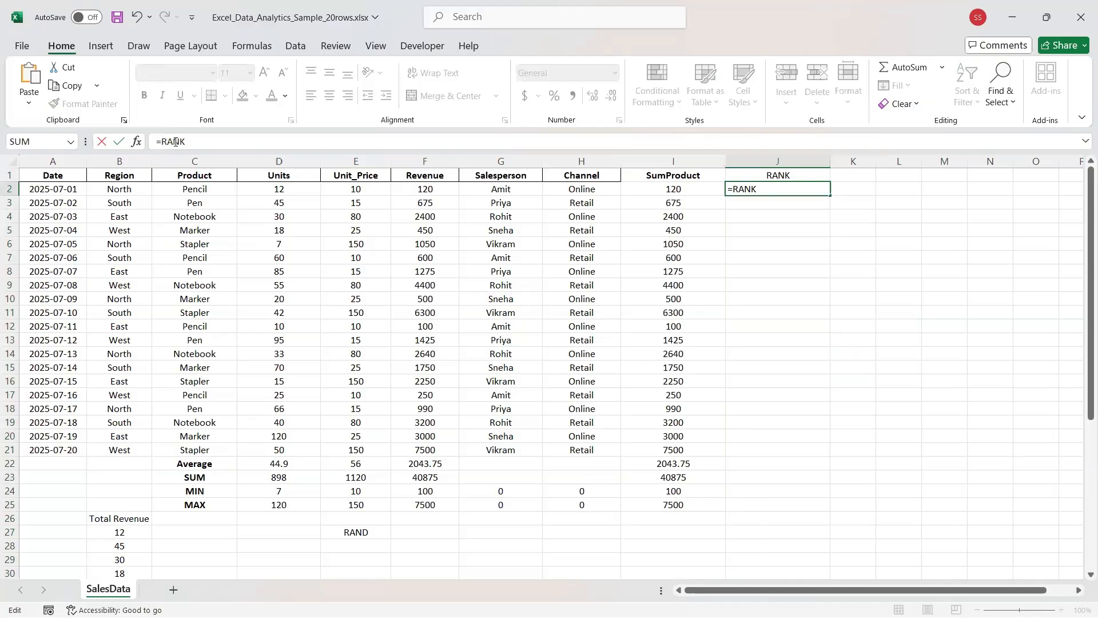
text(())
key(Left)
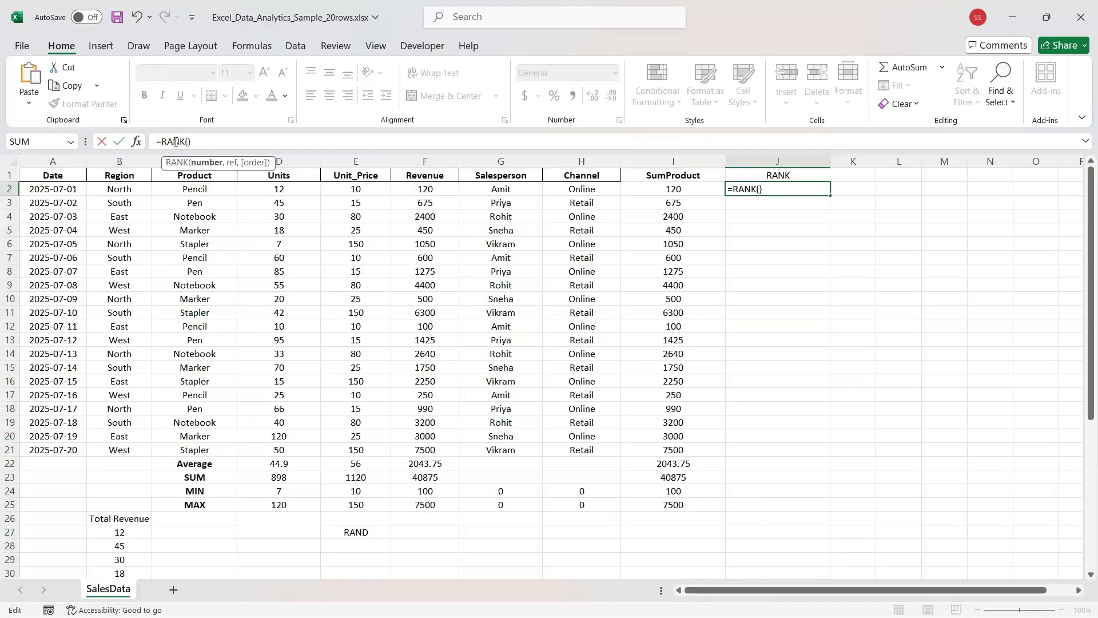
click(272, 192)
text(,)
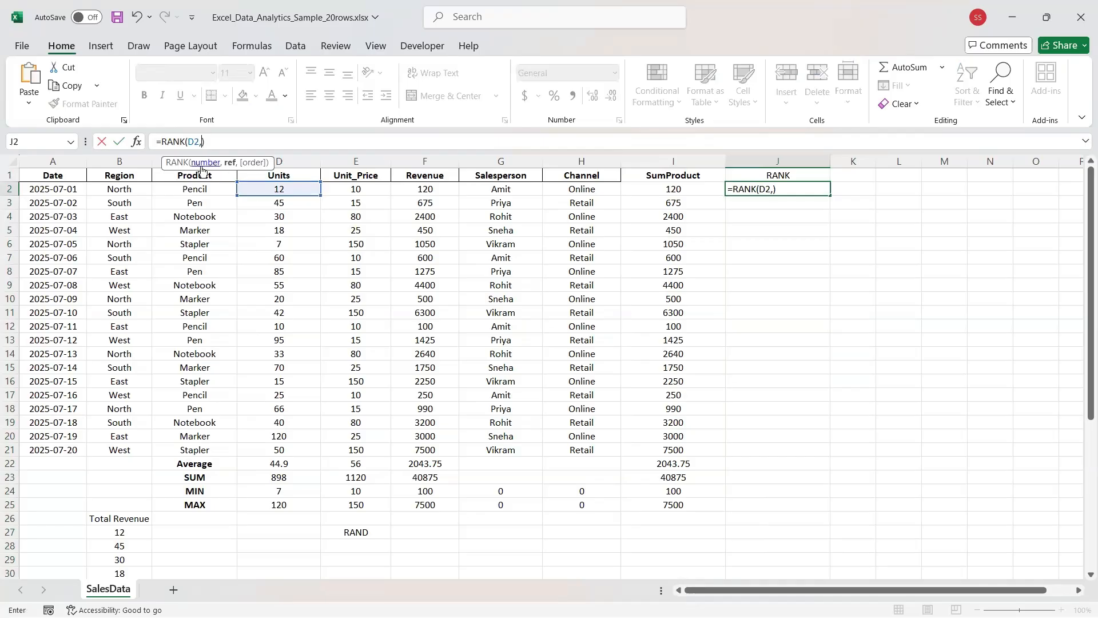
text($)
drag(320, 196, 303, 456)
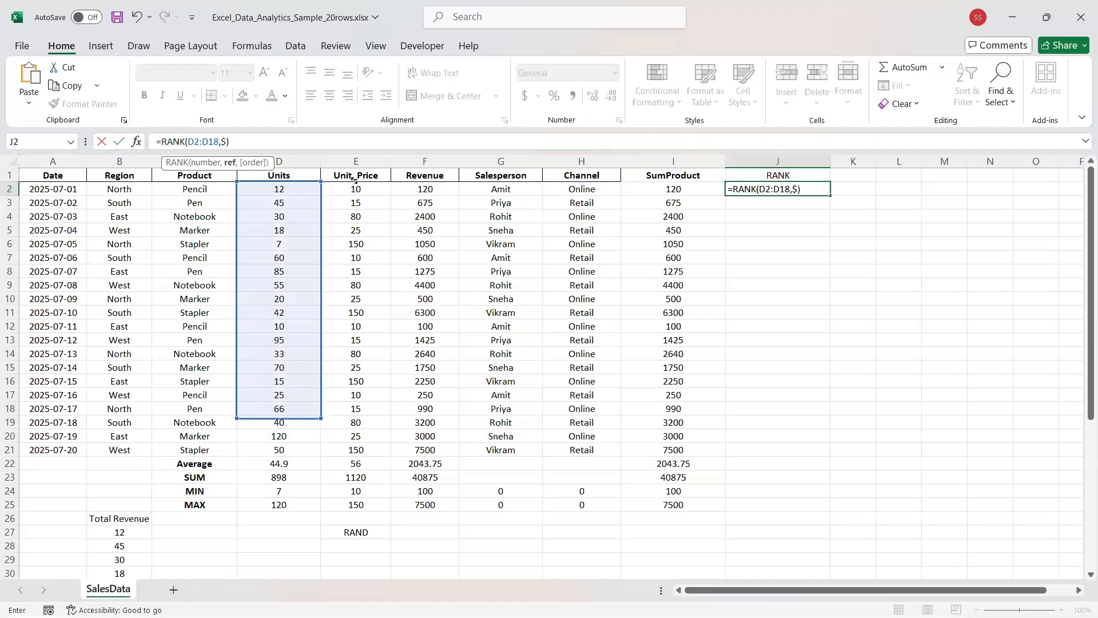
click(275, 189)
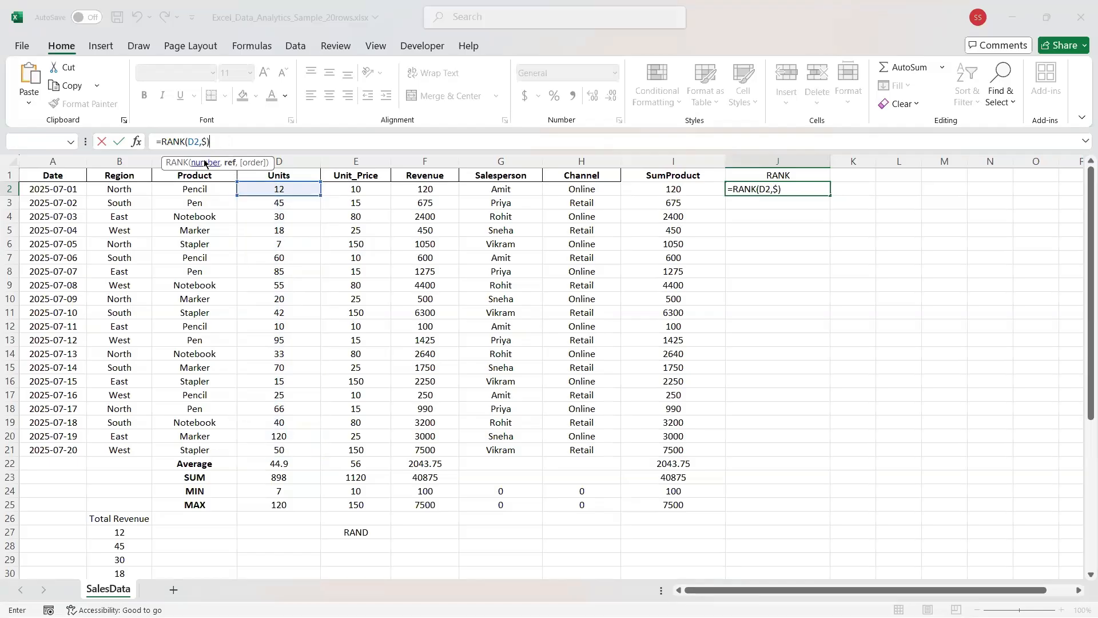
key(Return)
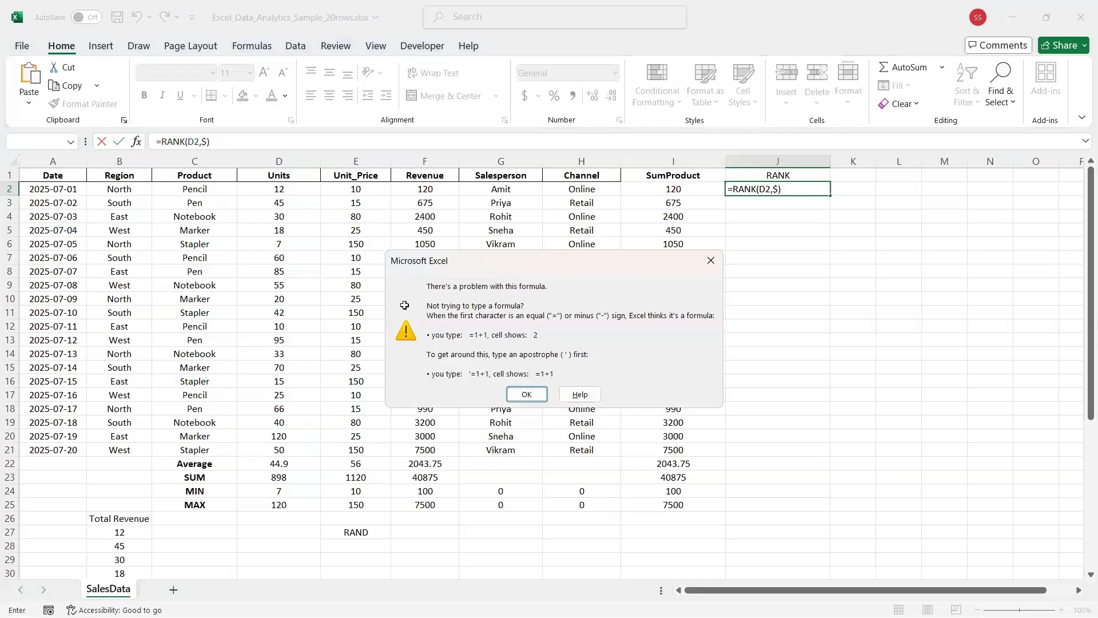
click(526, 394)
key(Right)
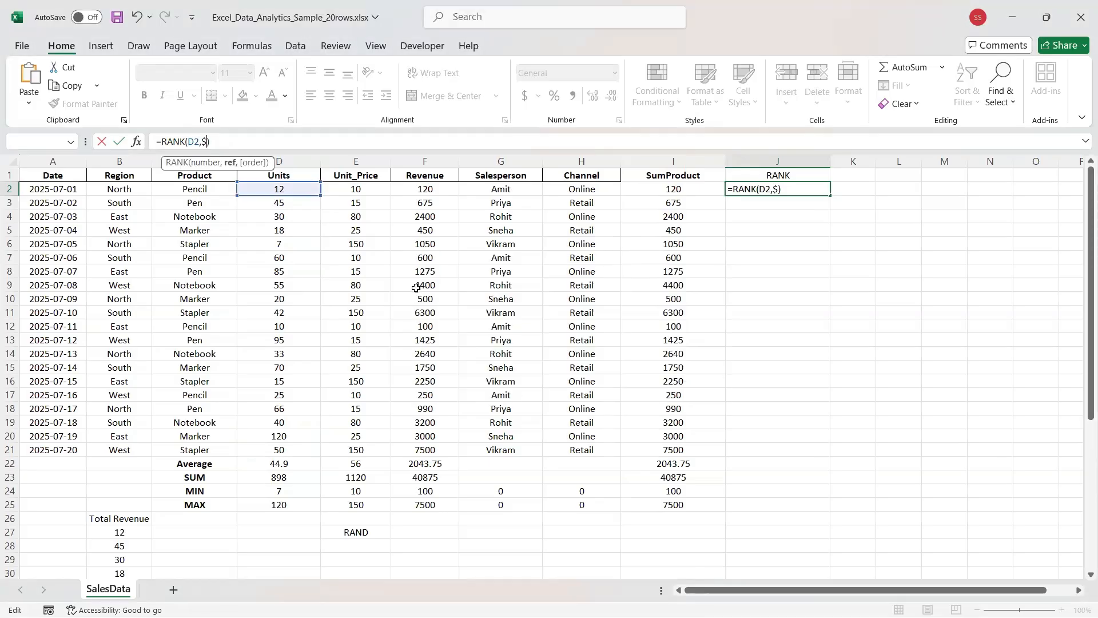
Finish J2 as =RANK(D2,$D$2:$D$21) and enter it, showing 18.
text(d$2)
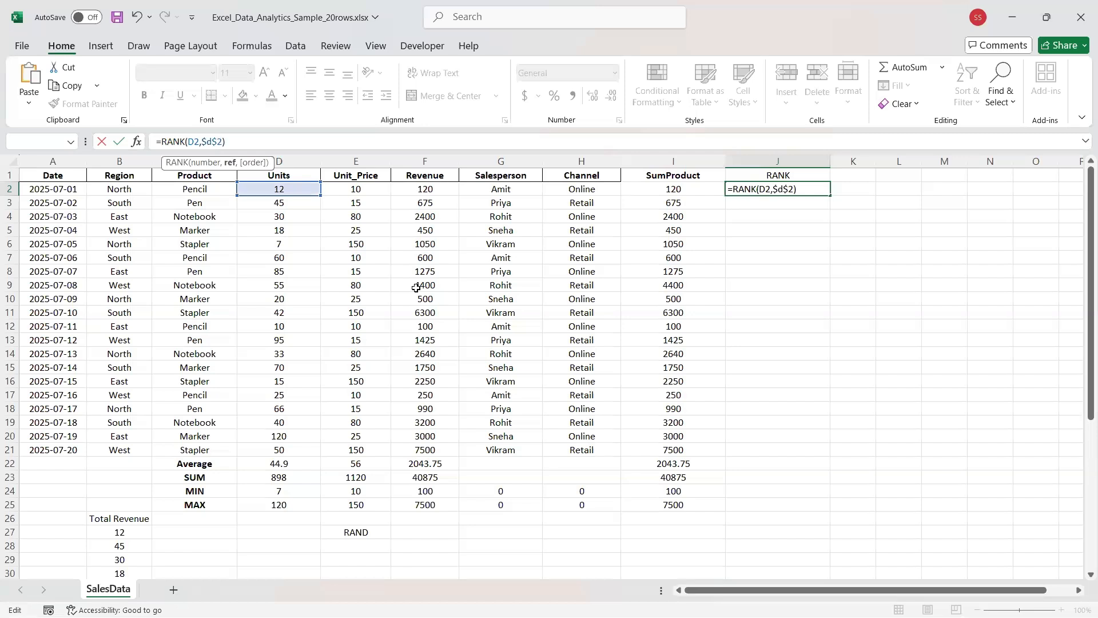
text(:$D)
text($21)
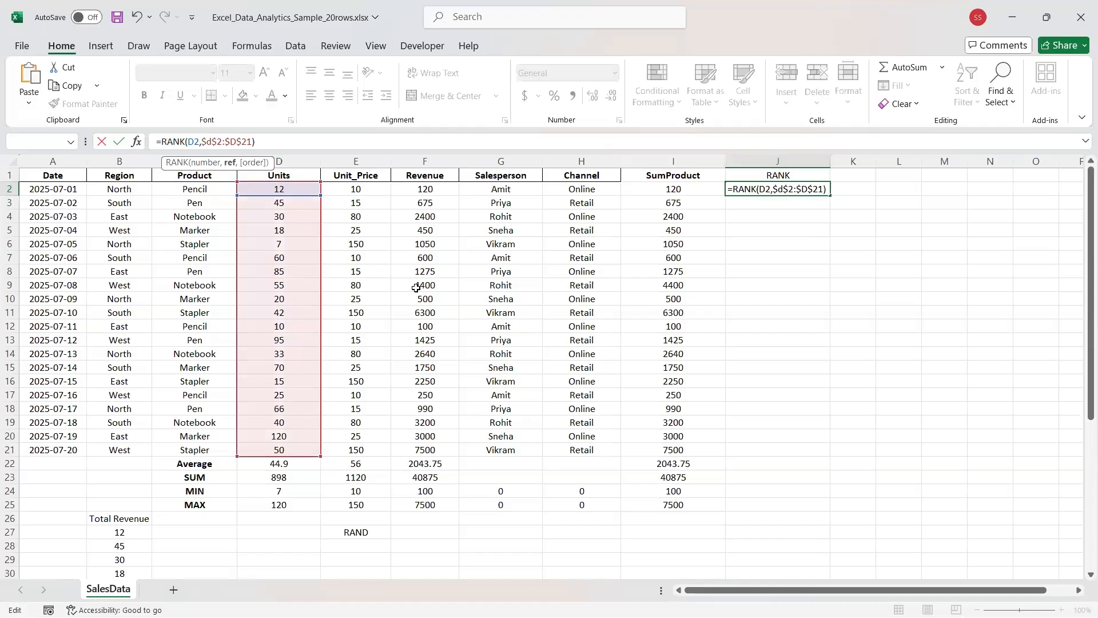
key(Return)
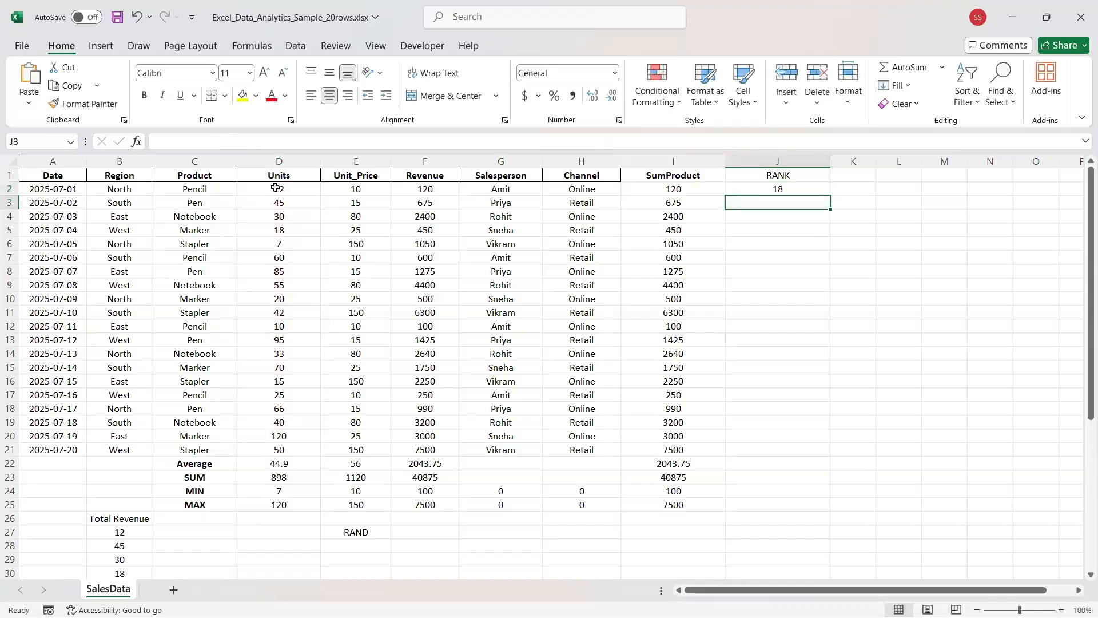
Fill J2's RANK formula down column J and inspect the #N/A result in J22.
drag(275, 187, 283, 445)
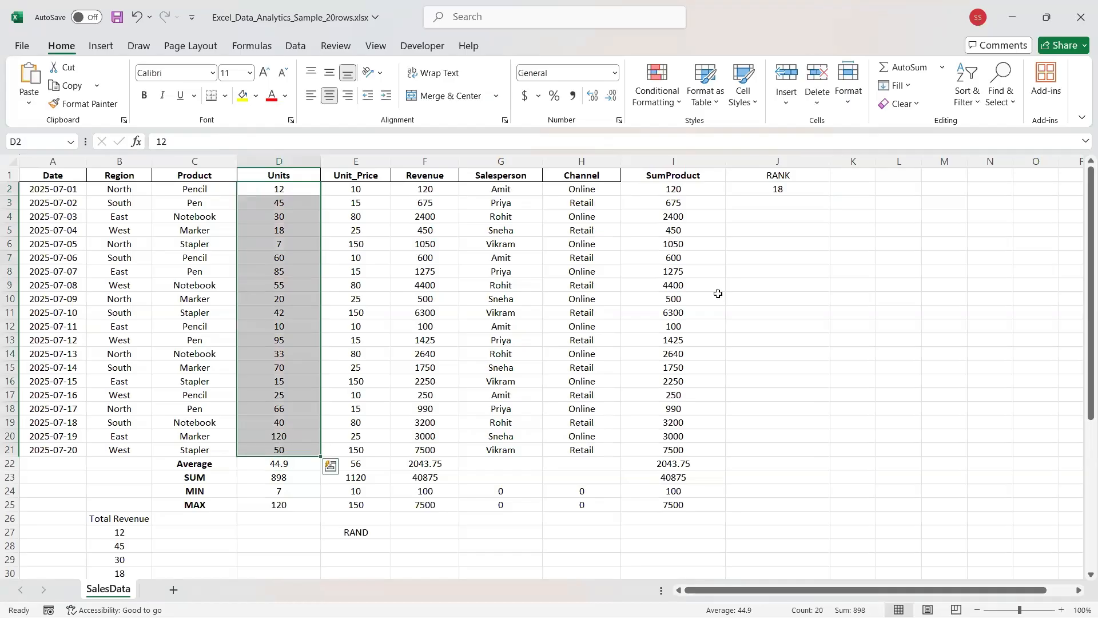
click(761, 190)
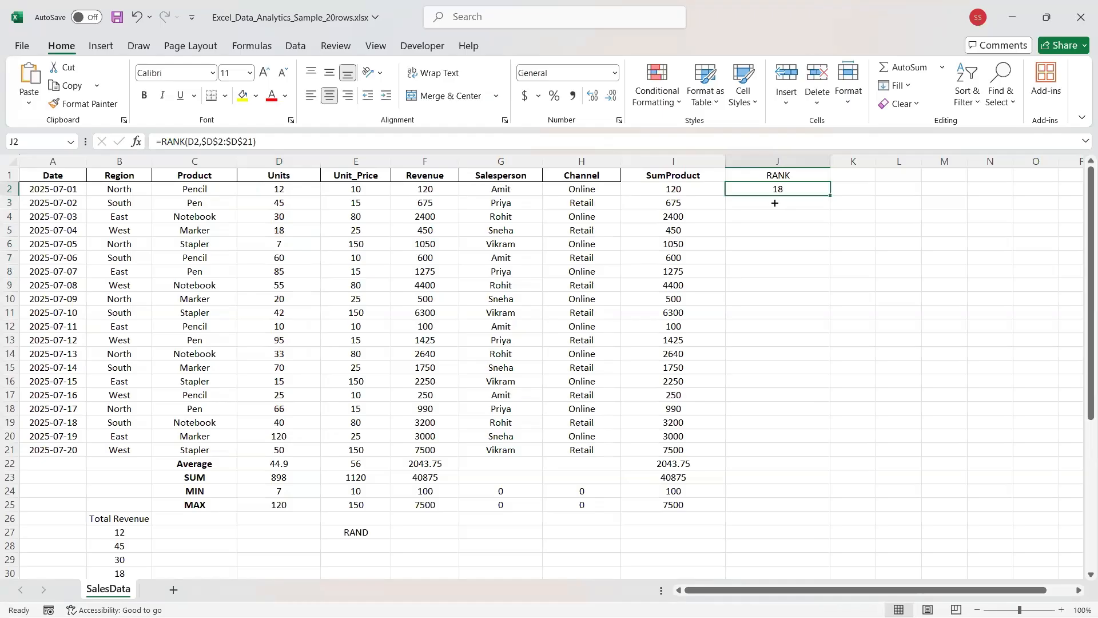
double_click(830, 196)
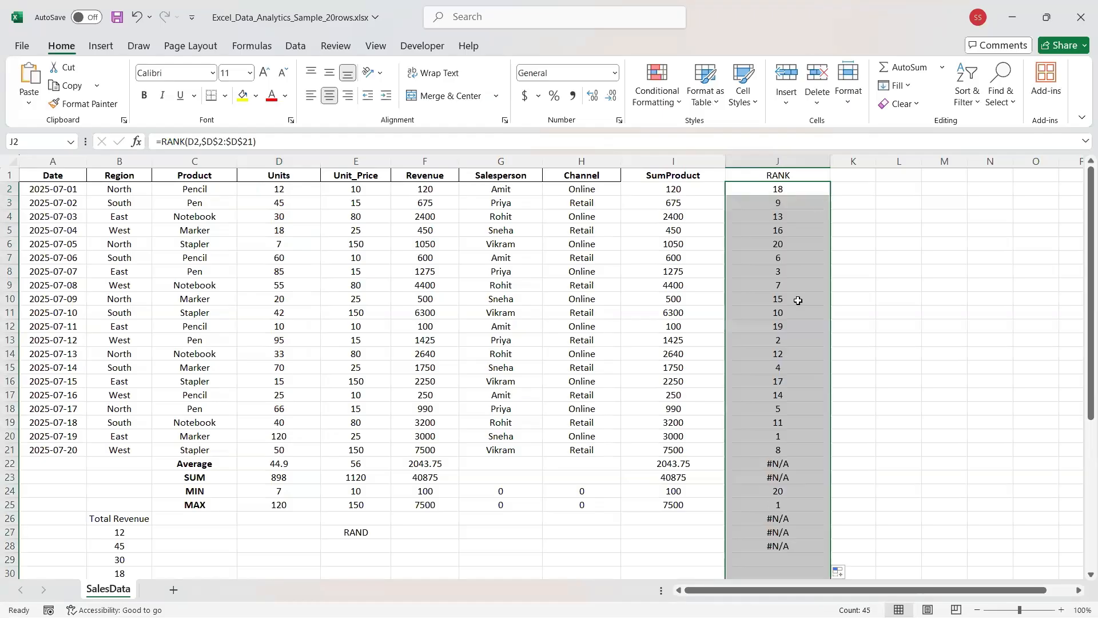
click(751, 464)
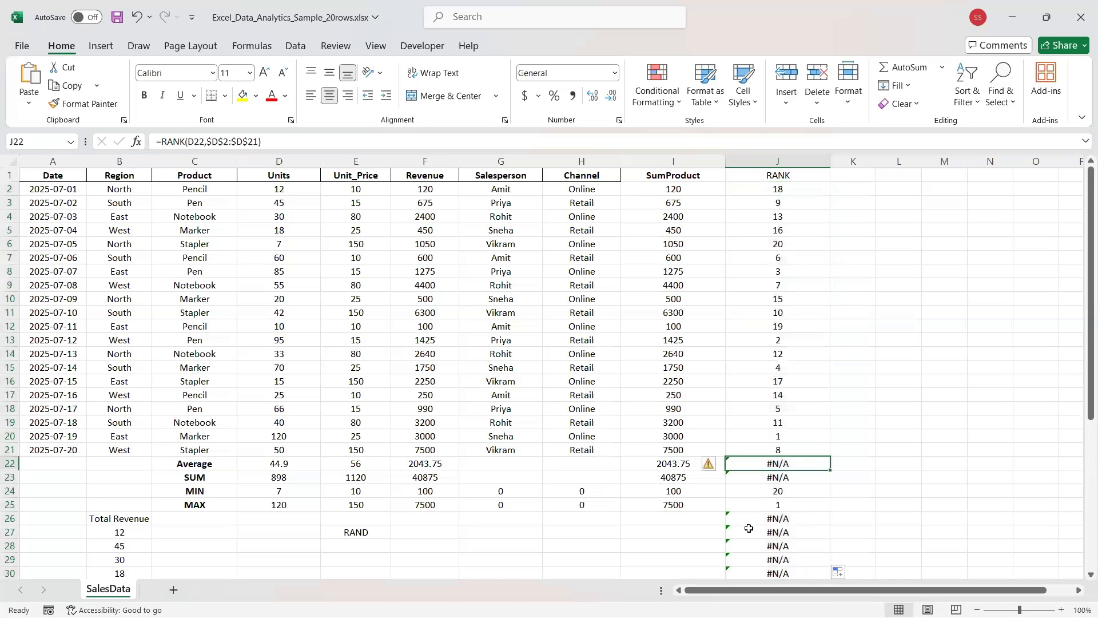
scroll(753, 484, down, 8)
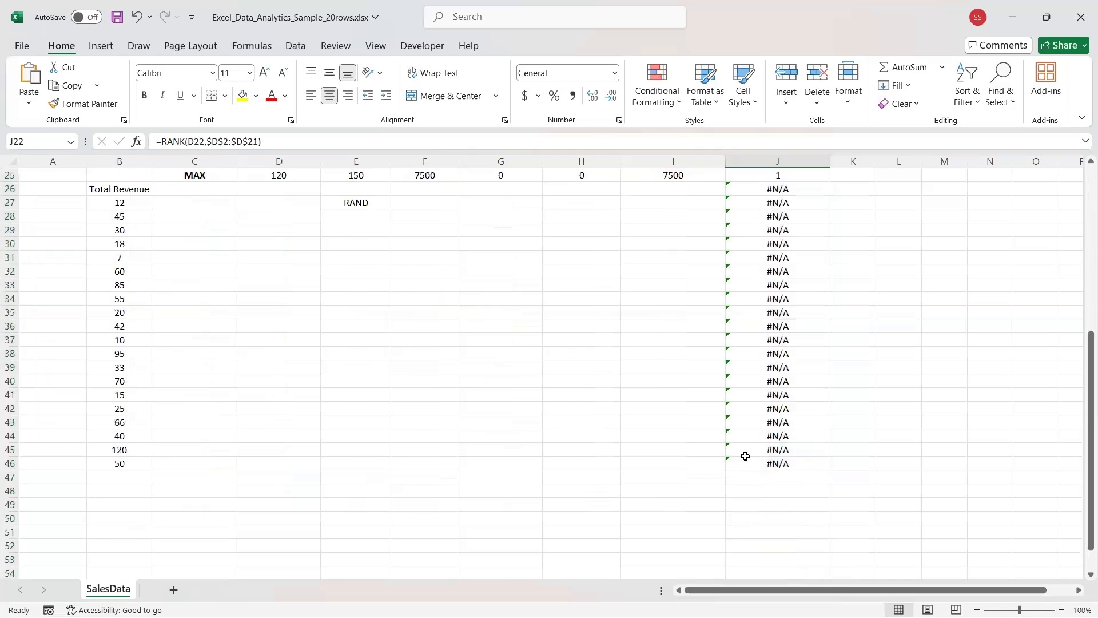
scroll(737, 472, down, 2)
scroll(83, 313, up, 4)
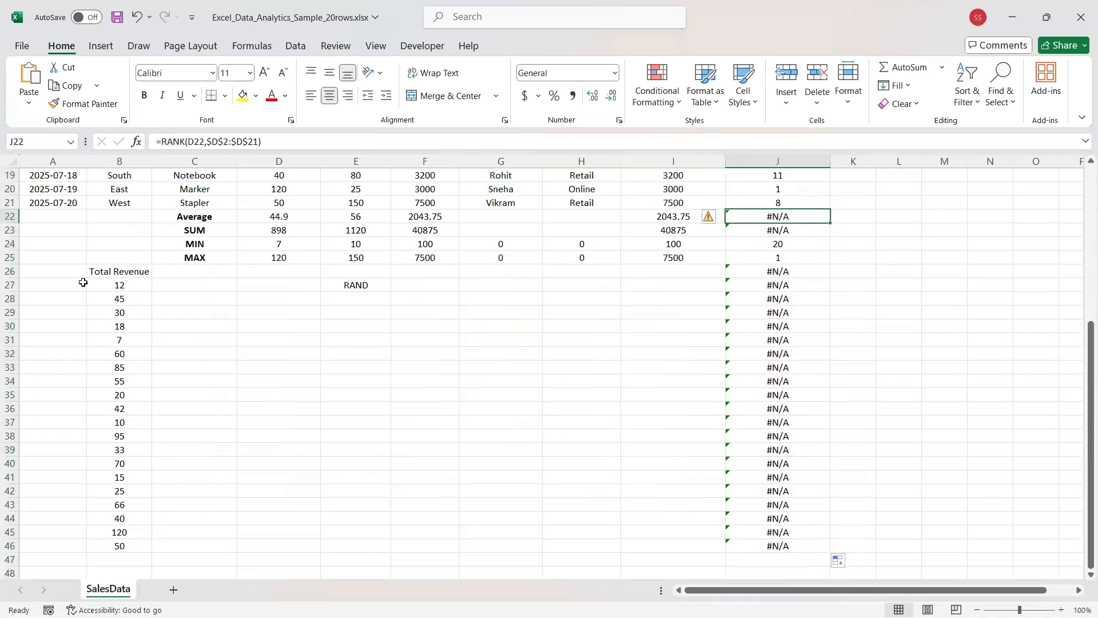
scroll(171, 393, up, 6)
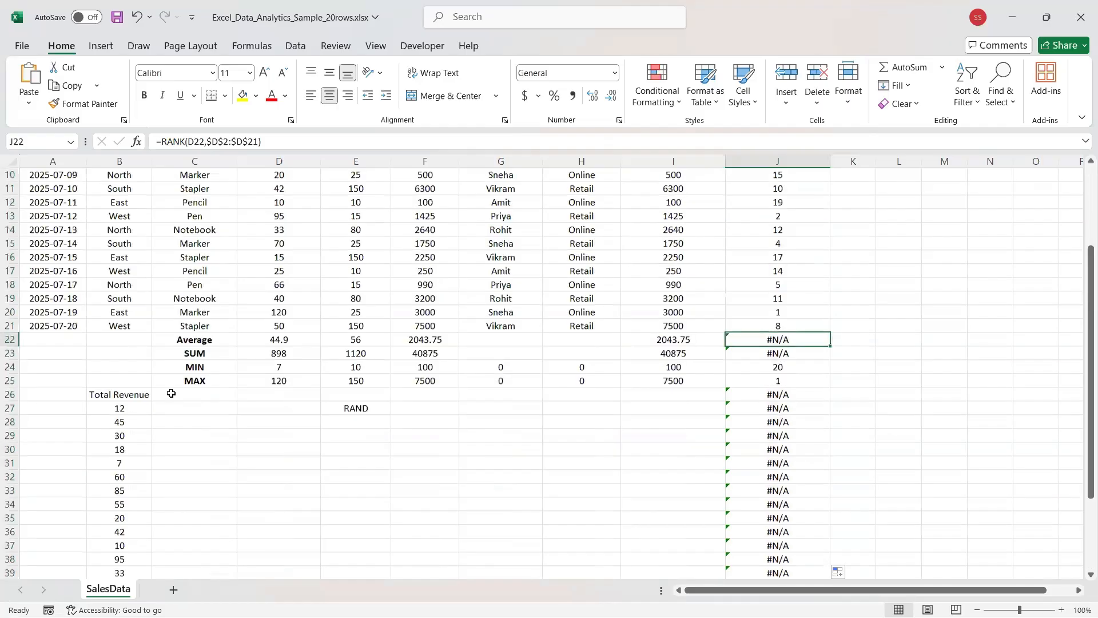
Copy Pencil down the Product column, recheck J2 and J22, then undo the stray fills.
click(194, 461)
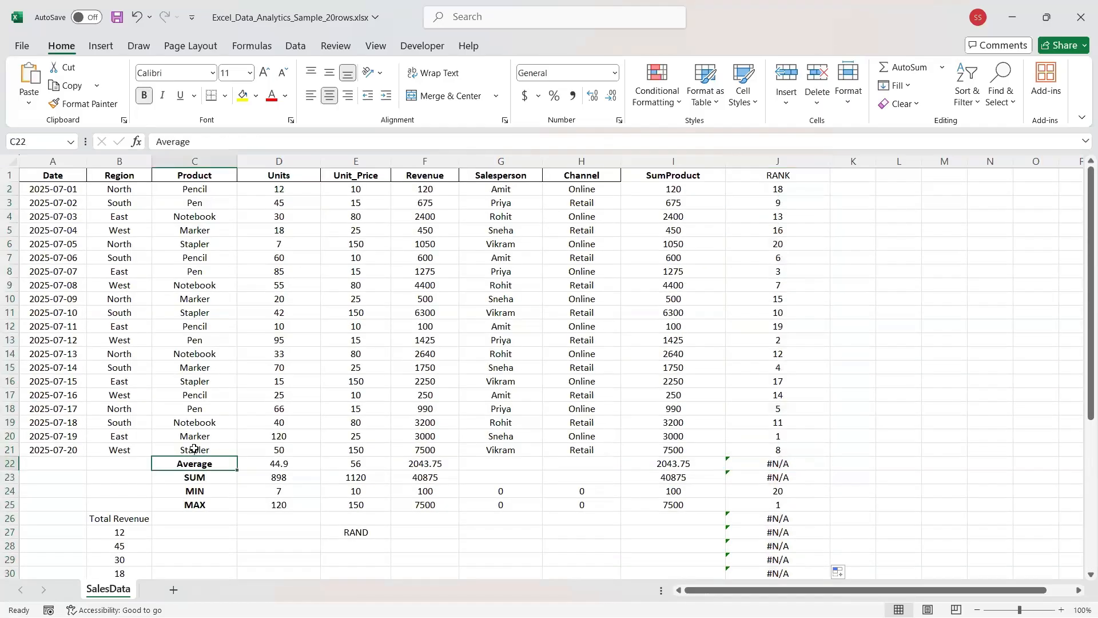
click(194, 449)
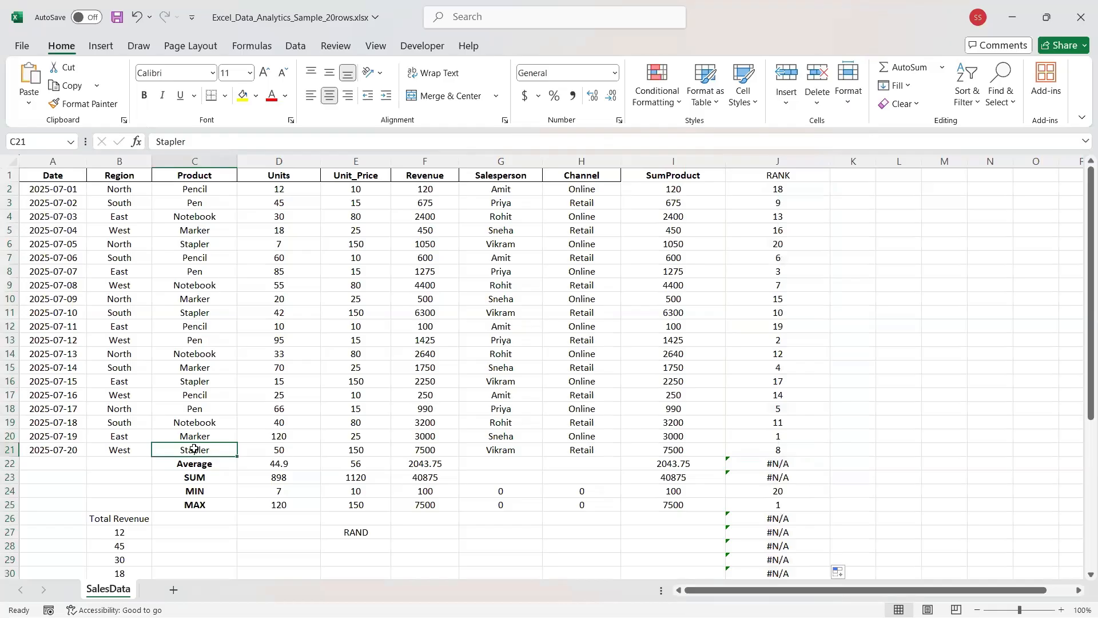
click(187, 187)
drag(237, 196, 230, 457)
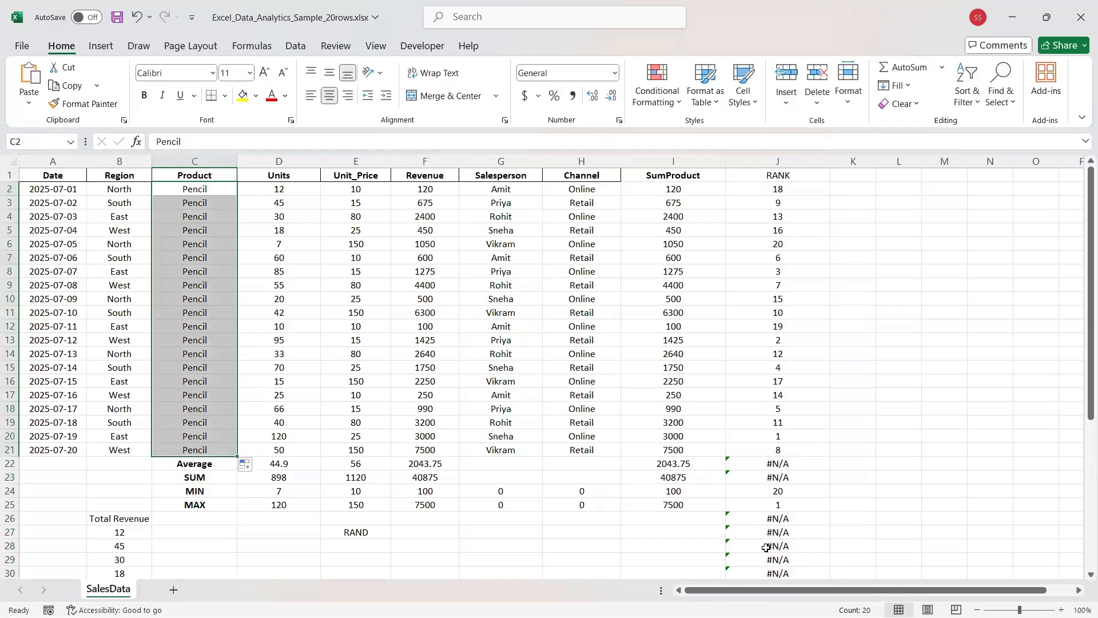
click(767, 195)
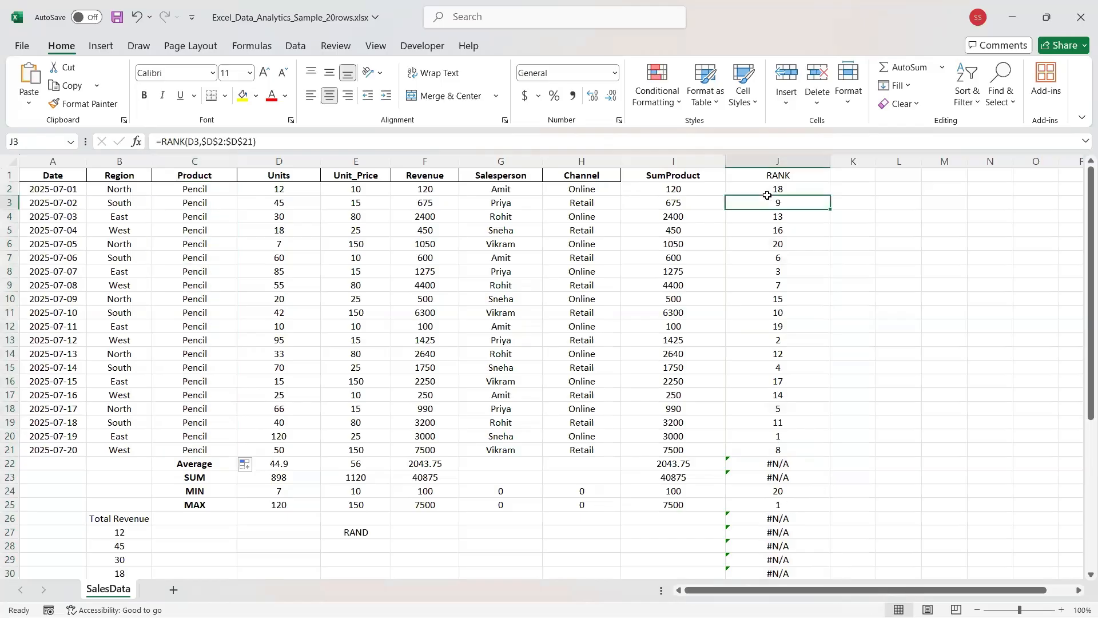
click(767, 466)
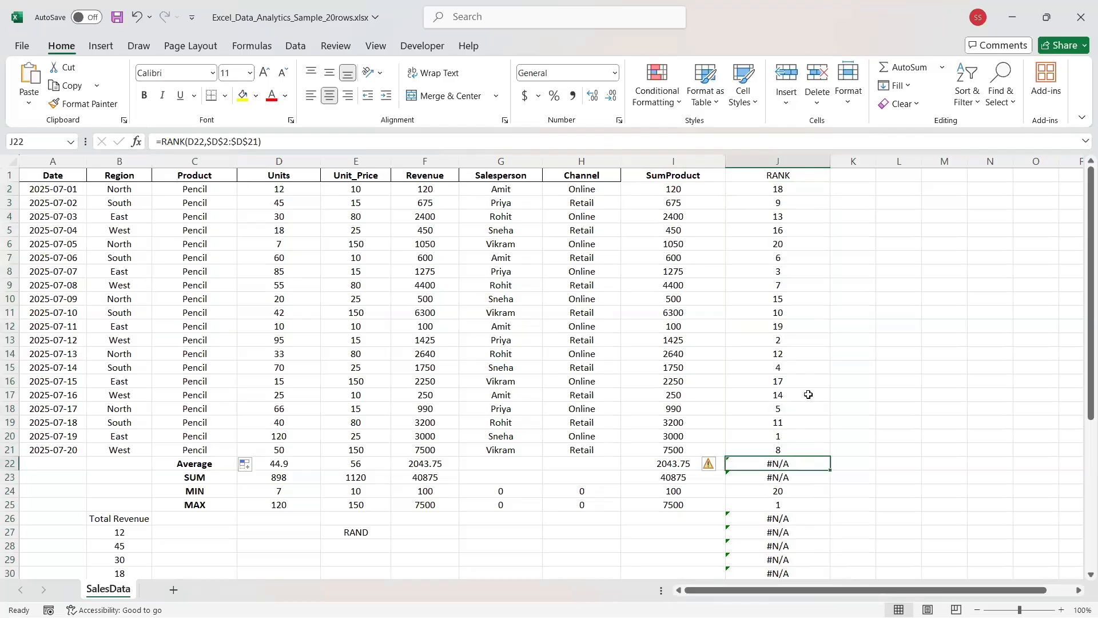
key(ctrl+z)
key(ctrl+z)
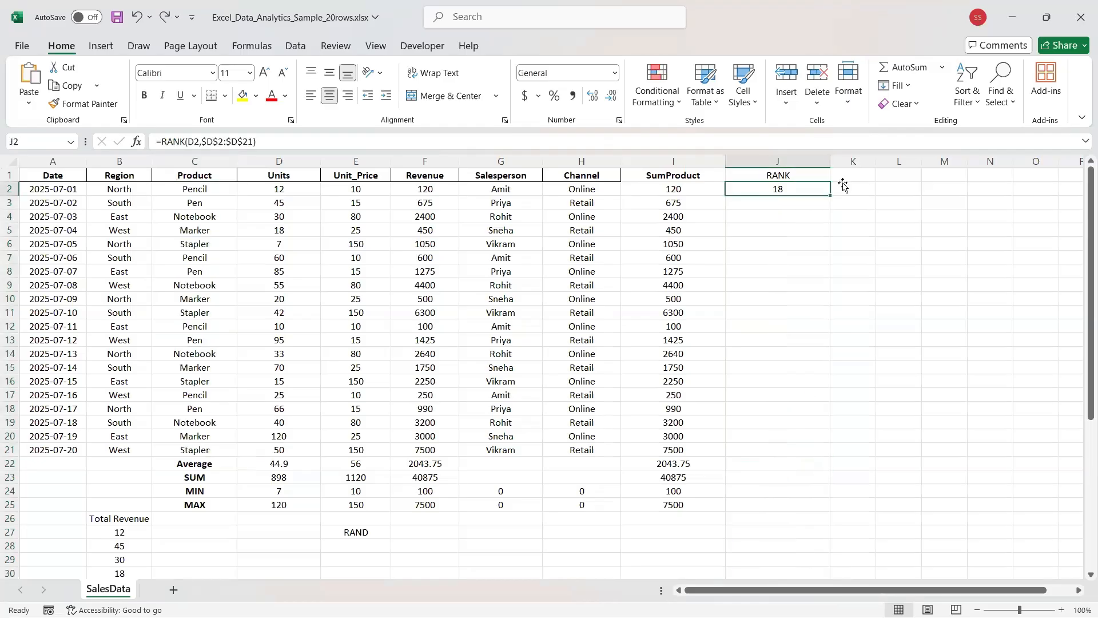
Fill J2's RANK formula down to J21 and check the formulas in J21 and J2.
drag(832, 462, 830, 455)
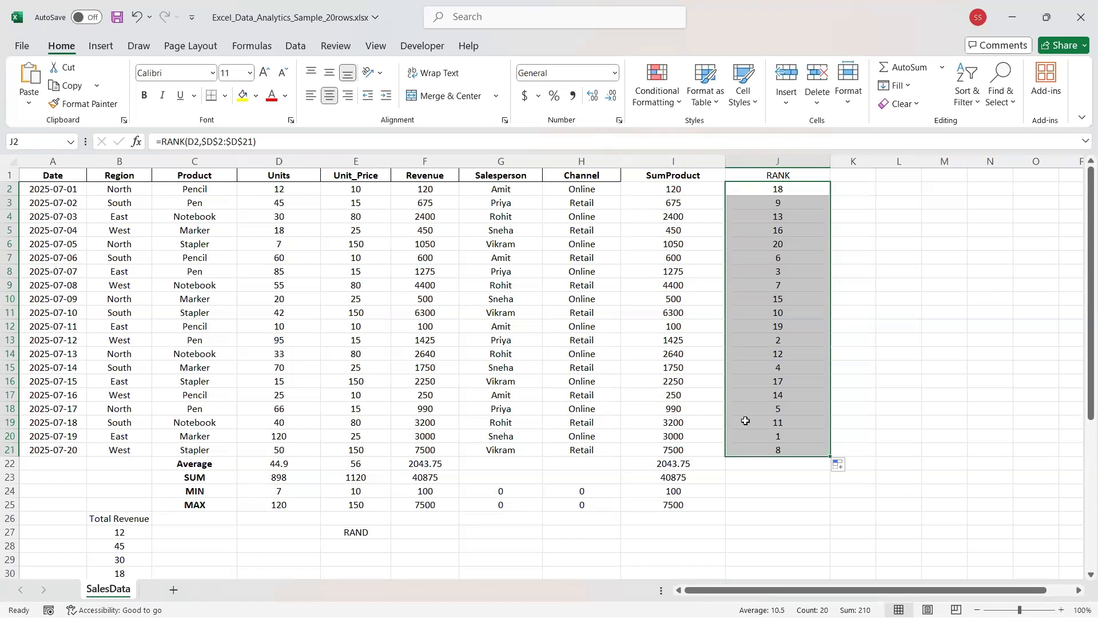
click(796, 446)
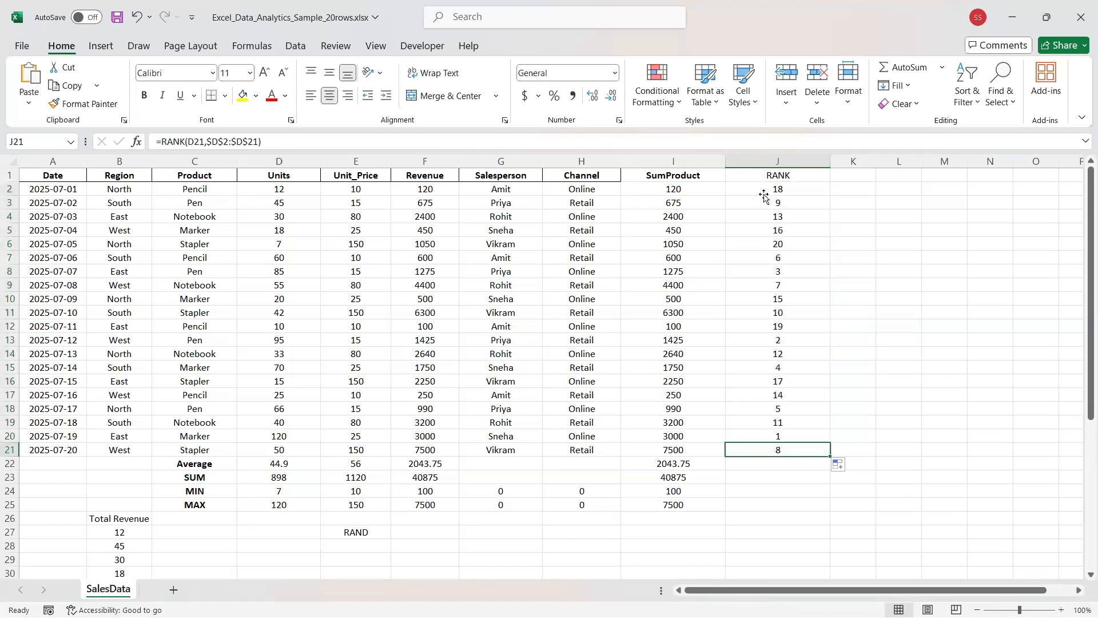
click(763, 193)
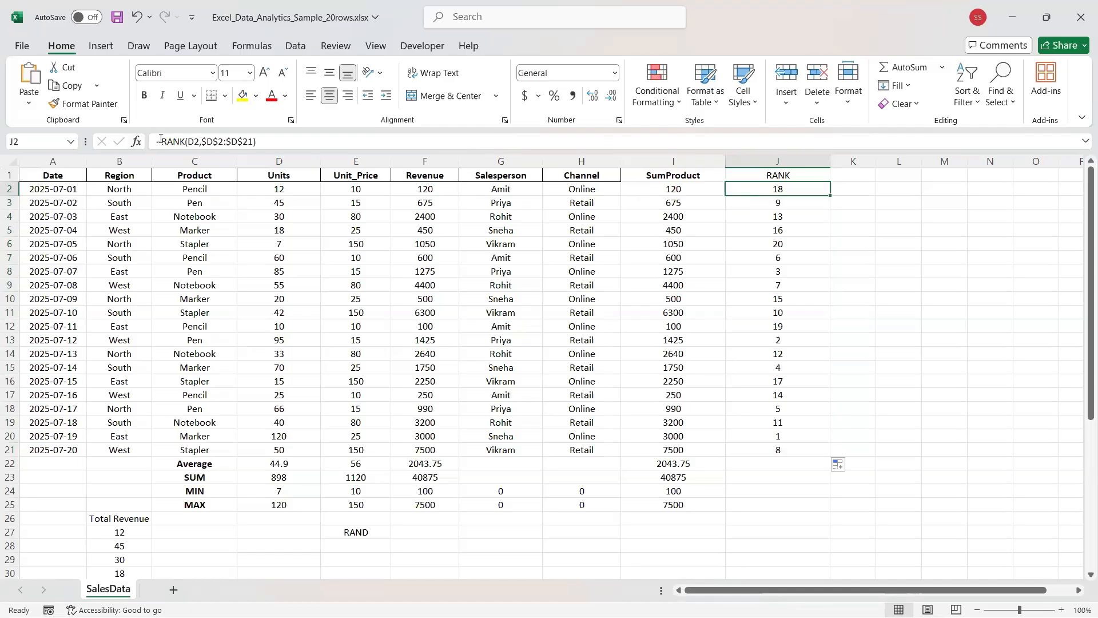
Replace J2's RANK formula with =J6.
drag(252, 147, 162, 144)
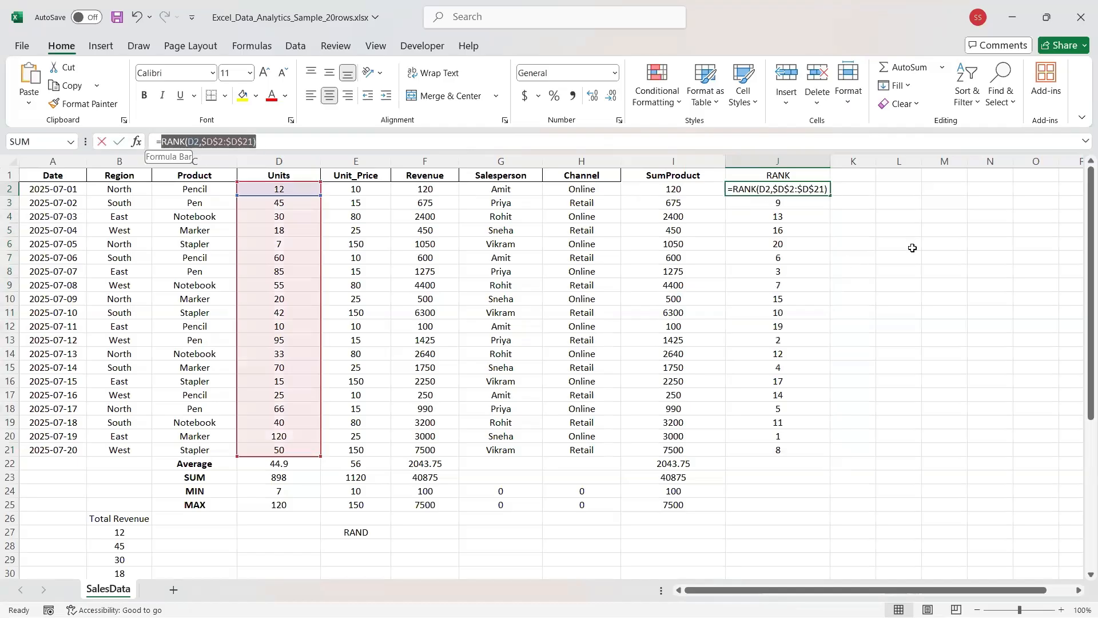
drag(728, 188, 850, 187)
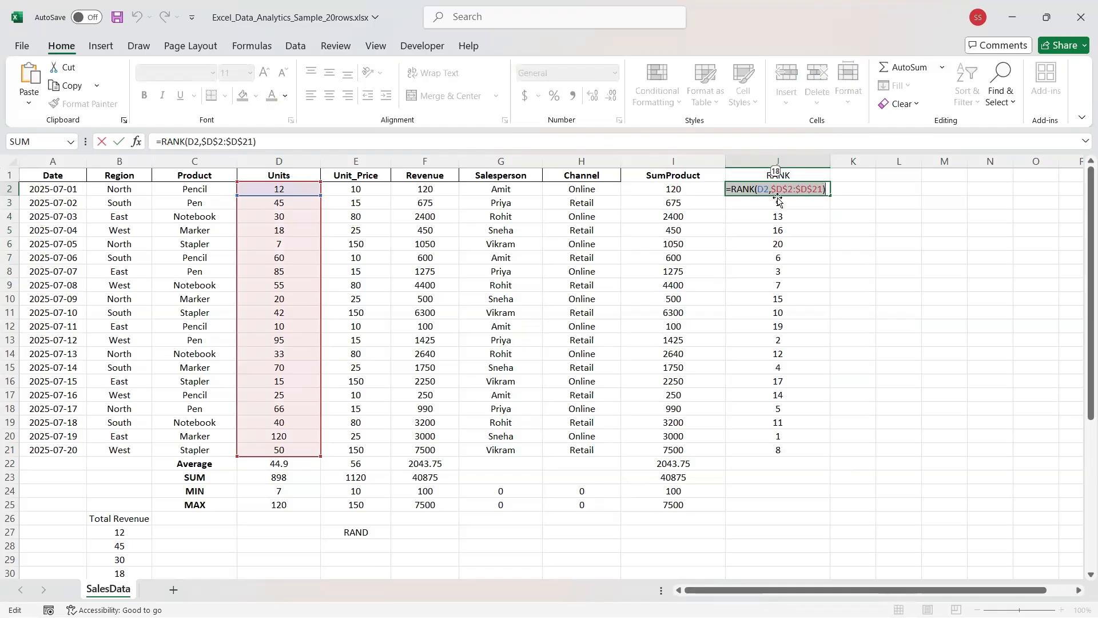
click(829, 242)
click(824, 192)
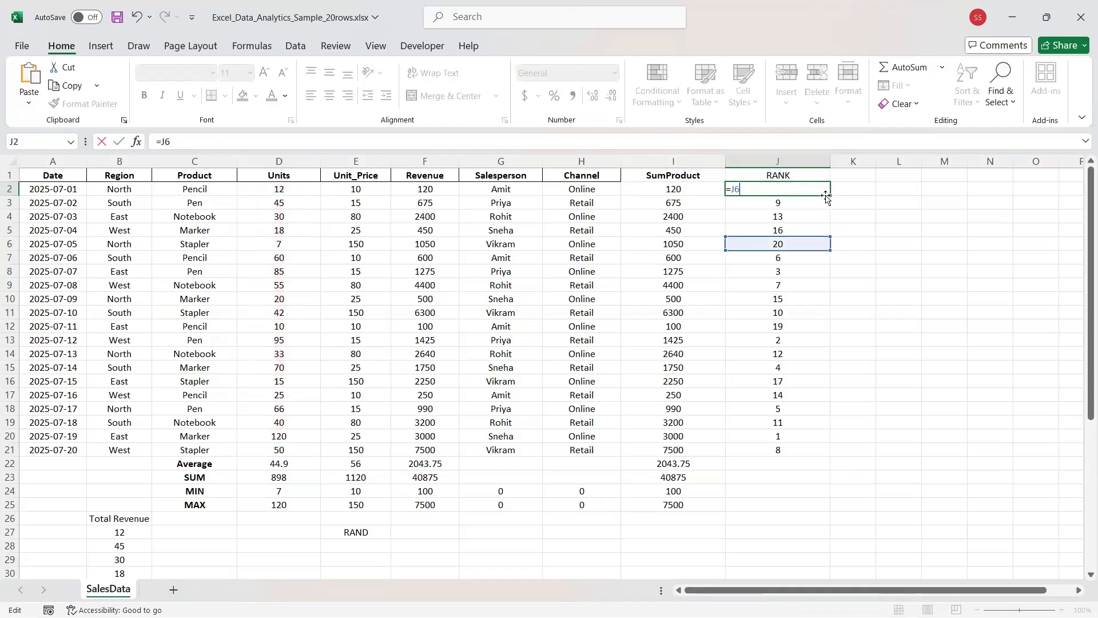
Fill J2 down to row 24, then choose Fill Formatting Only to keep the original ranks.
drag(825, 196, 835, 486)
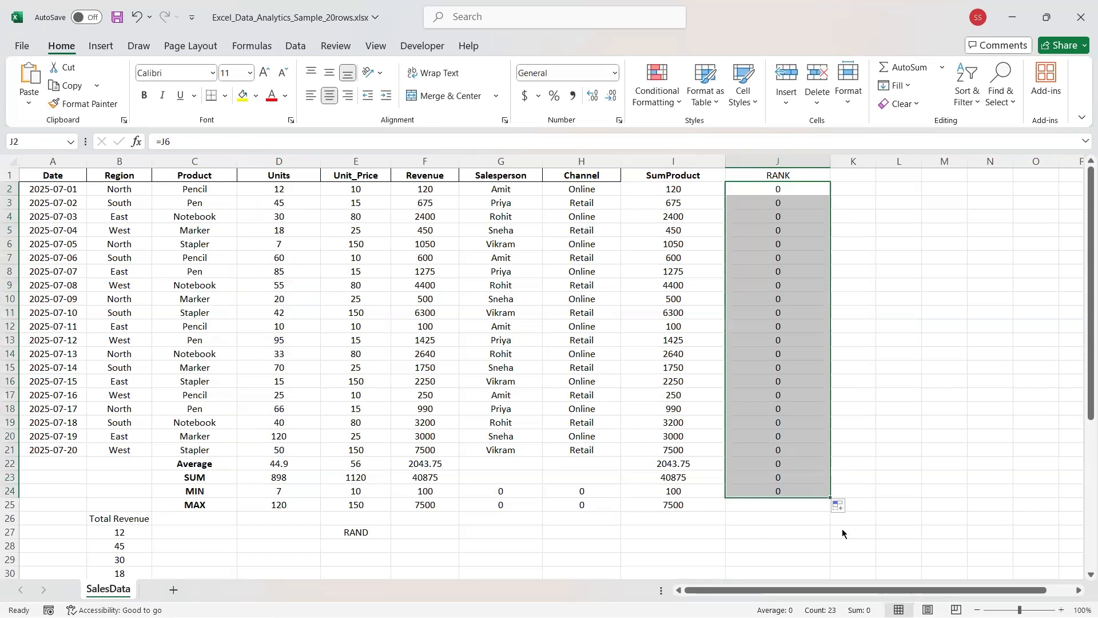
click(838, 506)
click(846, 537)
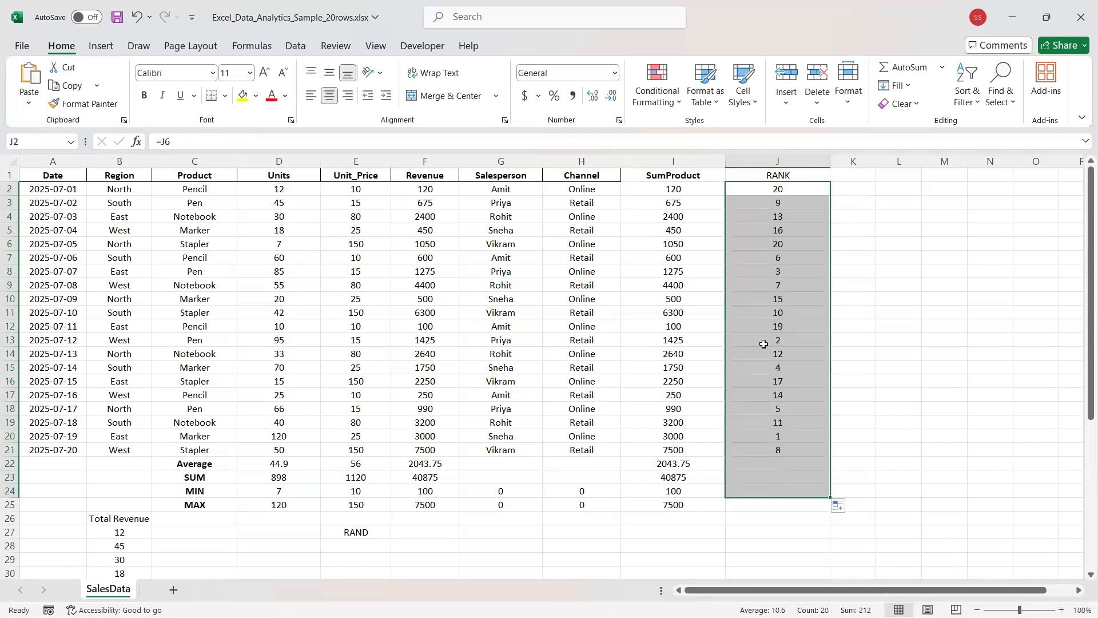
click(764, 345)
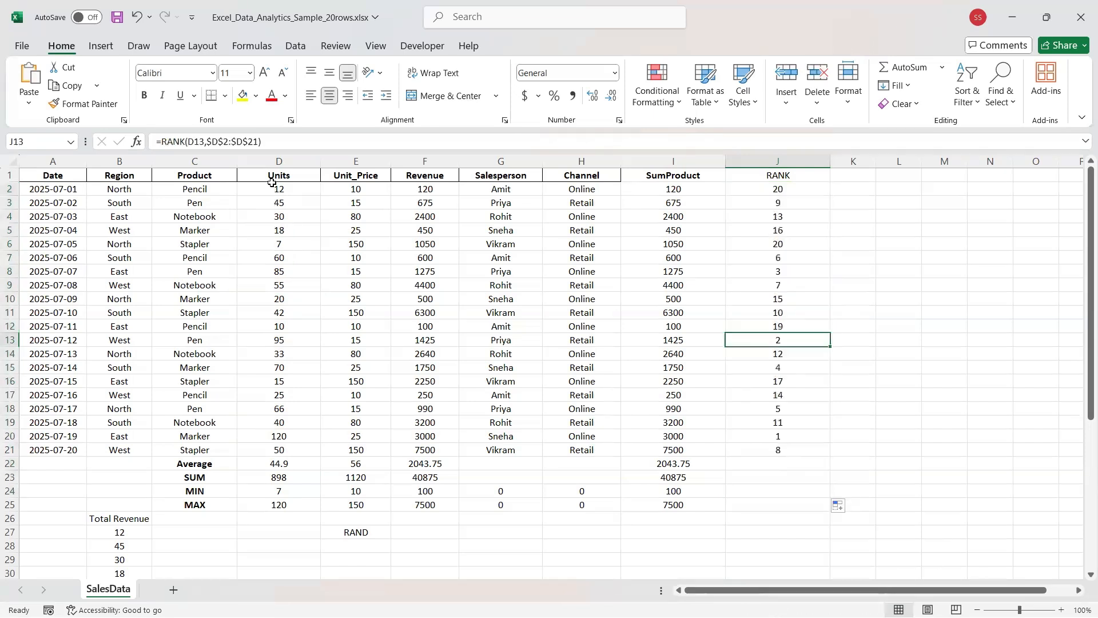
click(309, 192)
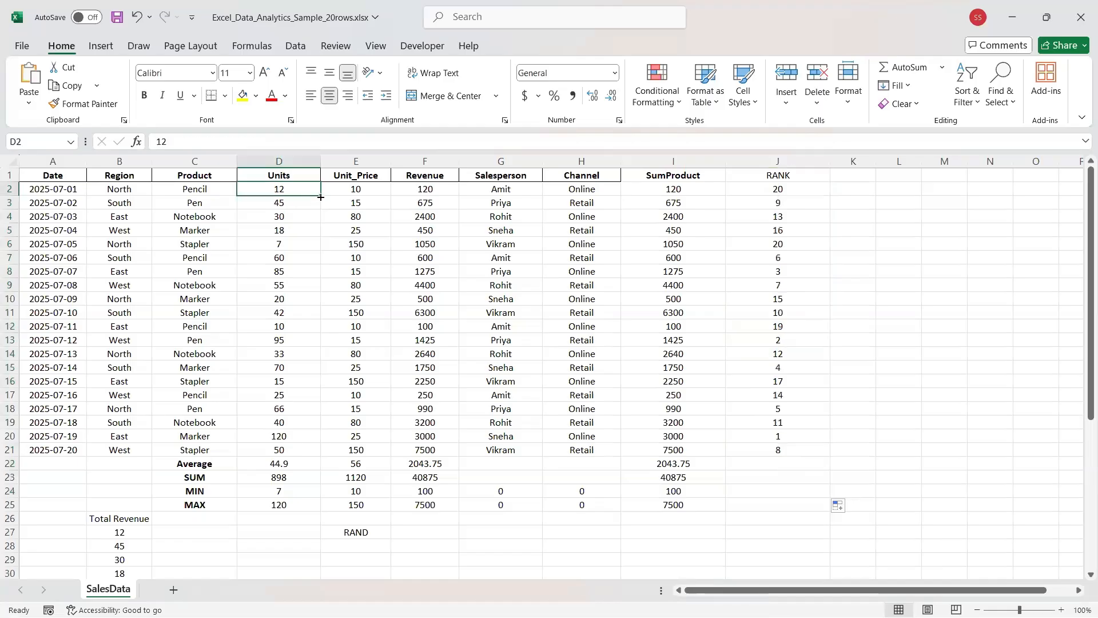
drag(321, 197, 312, 457)
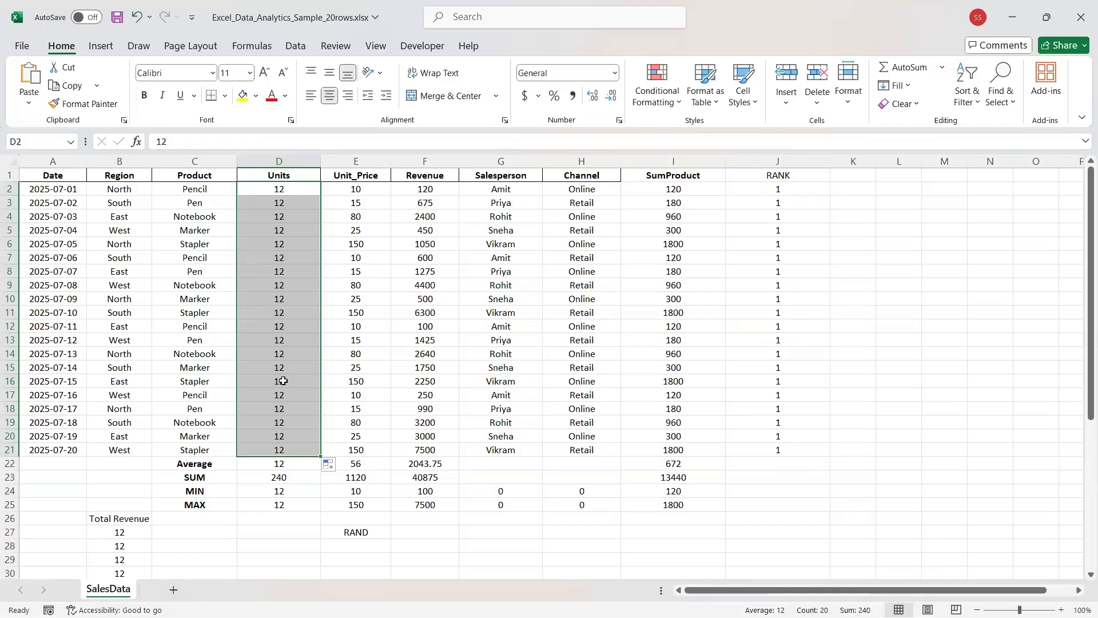
click(778, 190)
drag(829, 196, 829, 546)
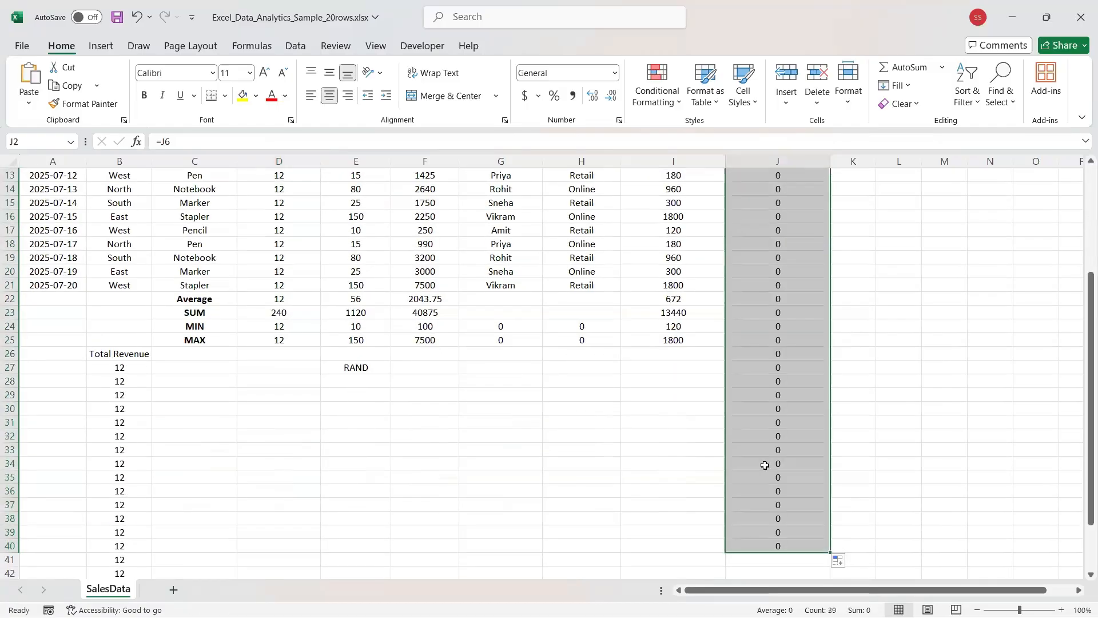
scroll(765, 465, up, 4)
click(765, 465)
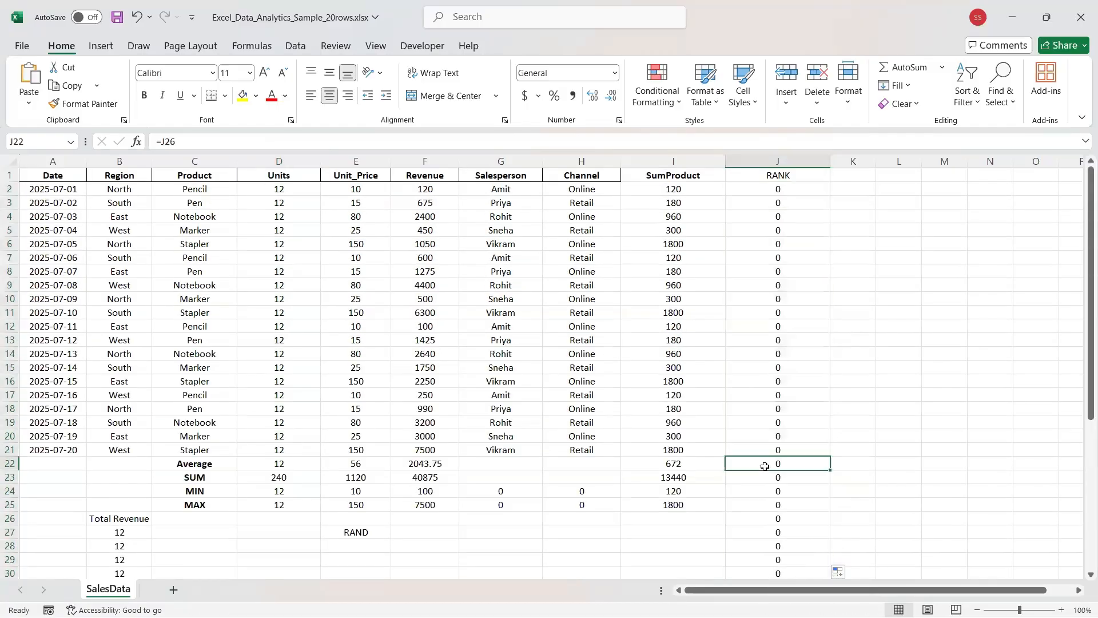
key(ctrl+z)
key(ctrl+z)
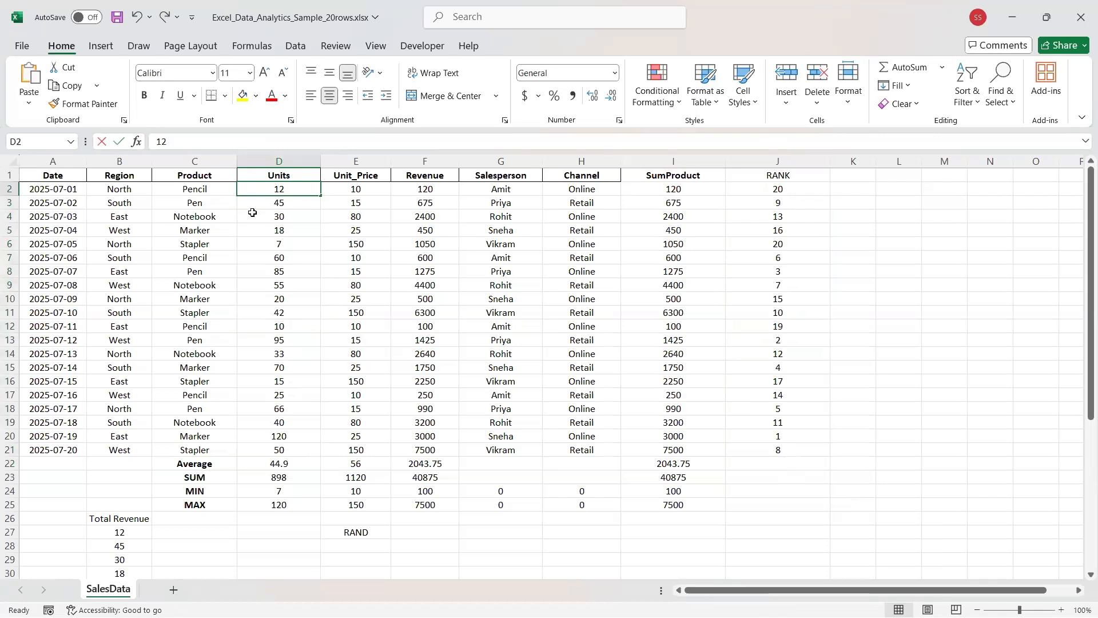
double_click(278, 190)
drag(298, 490, 279, 450)
click(279, 450)
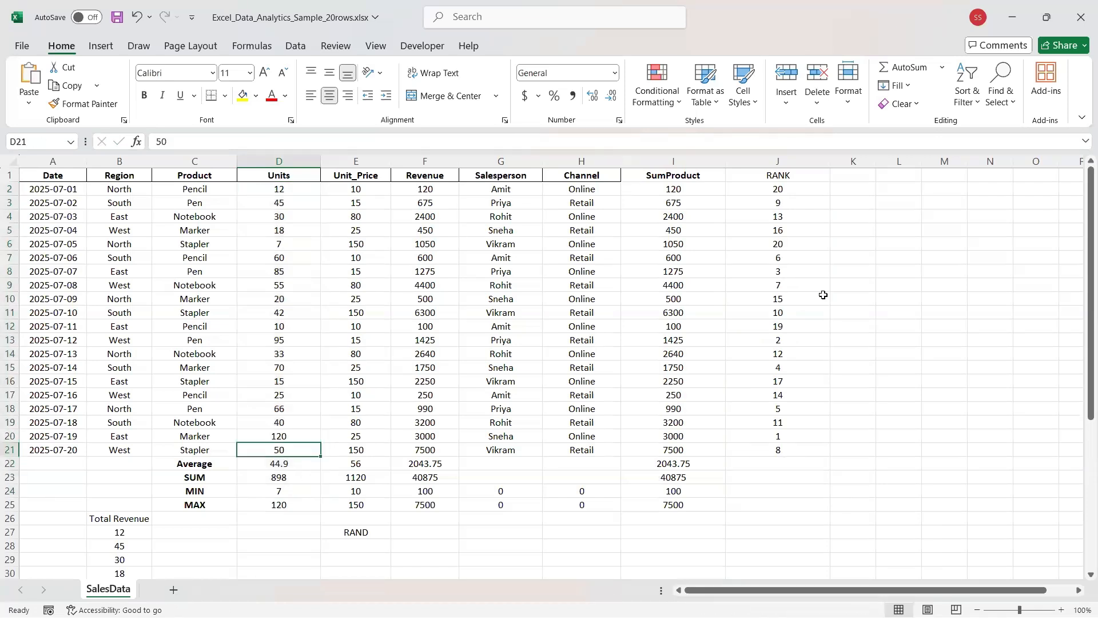
click(760, 186)
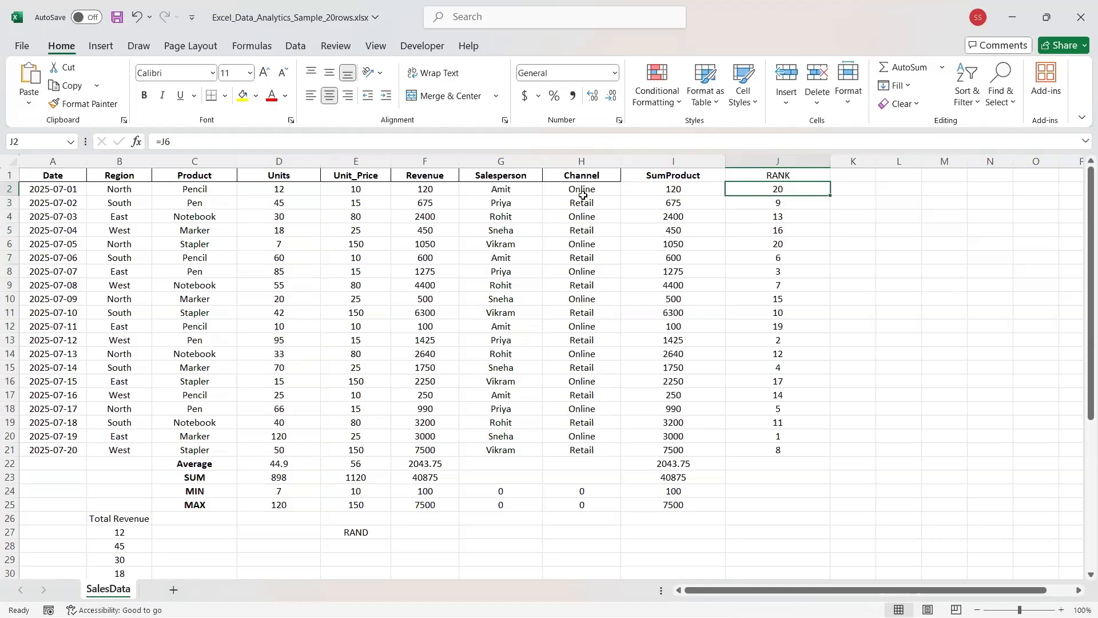
Clear J2's =J6 and retype the RANK function, correcting the misspelled name.
click(284, 138)
key(BackSpace)
key(BackSpace)
key(BackSpace)
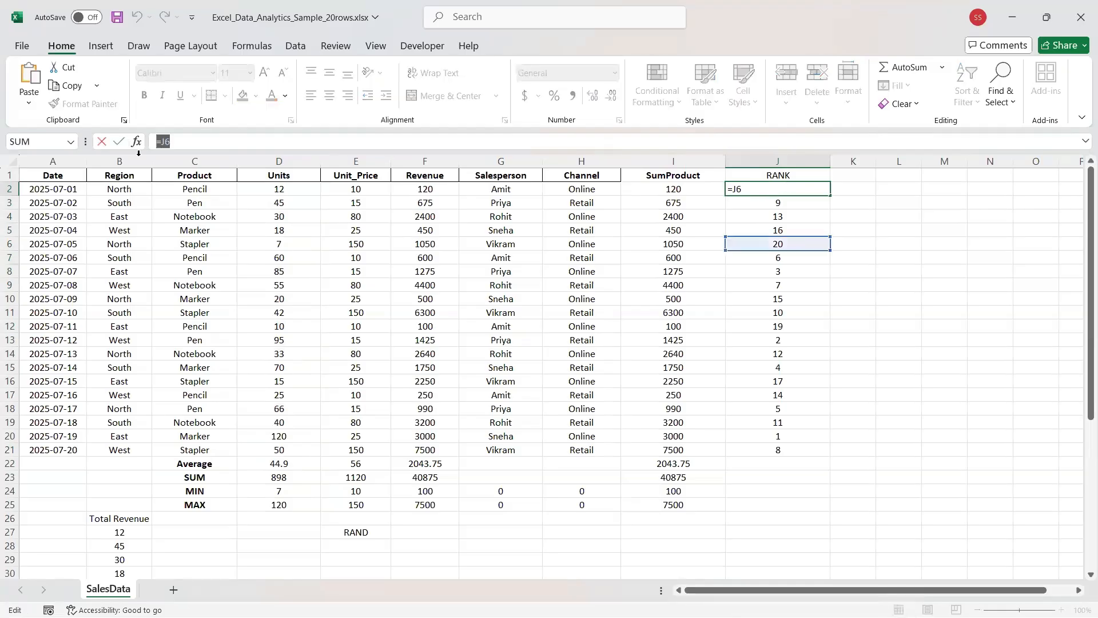
text(=)
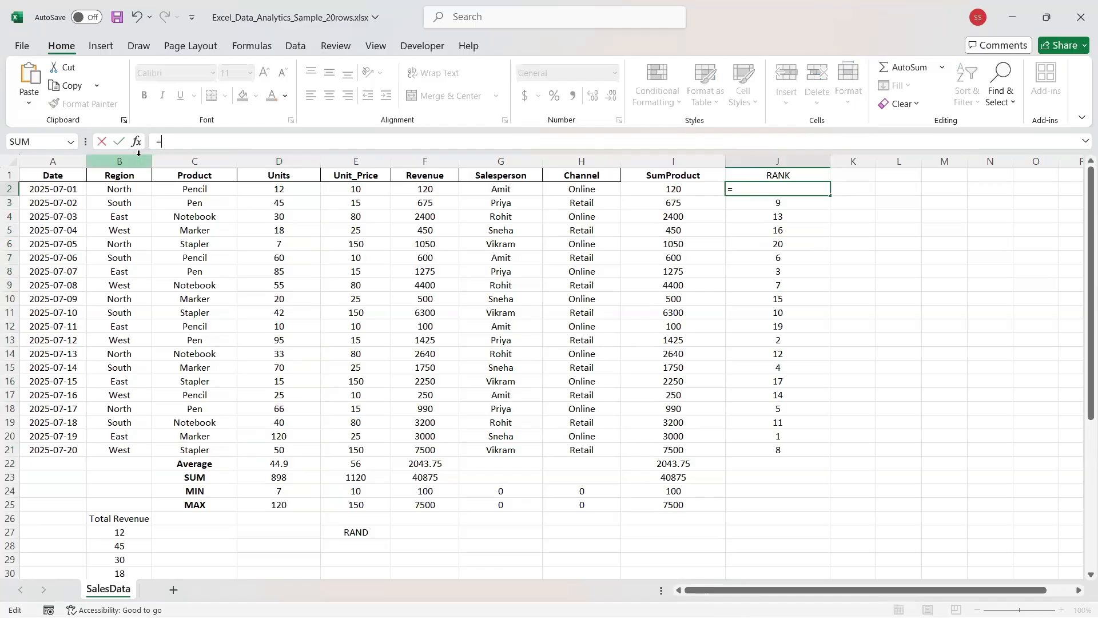
text(rankl)
key(BackSpace)
key(BackSpace)
key(BackSpace)
key(BackSpace)
key(BackSpace)
text(R)
key(BackSpace)
text(RAMN)
key(BackSpace)
key(BackSpace)
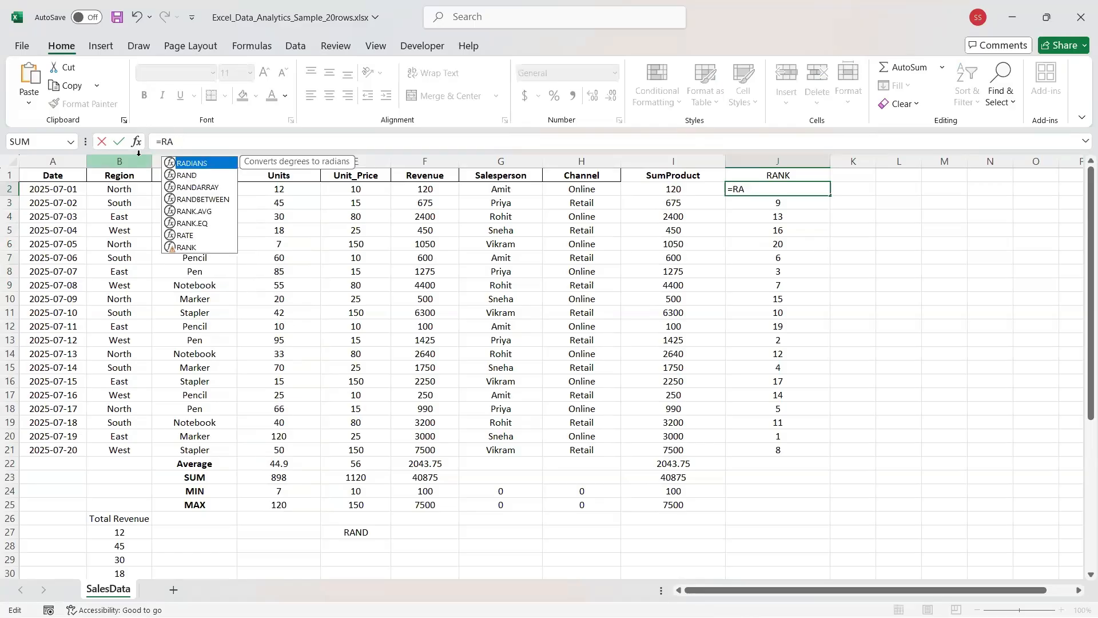
text(NK)
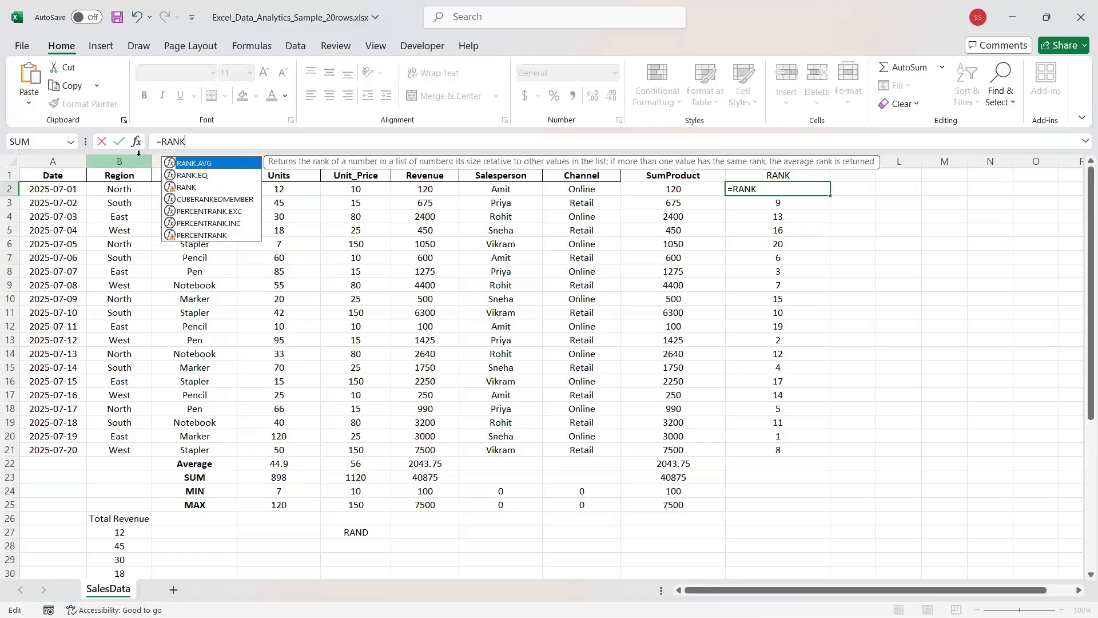
text(())
Enter the arguments D2,$D$2:$D$21 so J2 ranks D2 and shows 18.
text(D2)
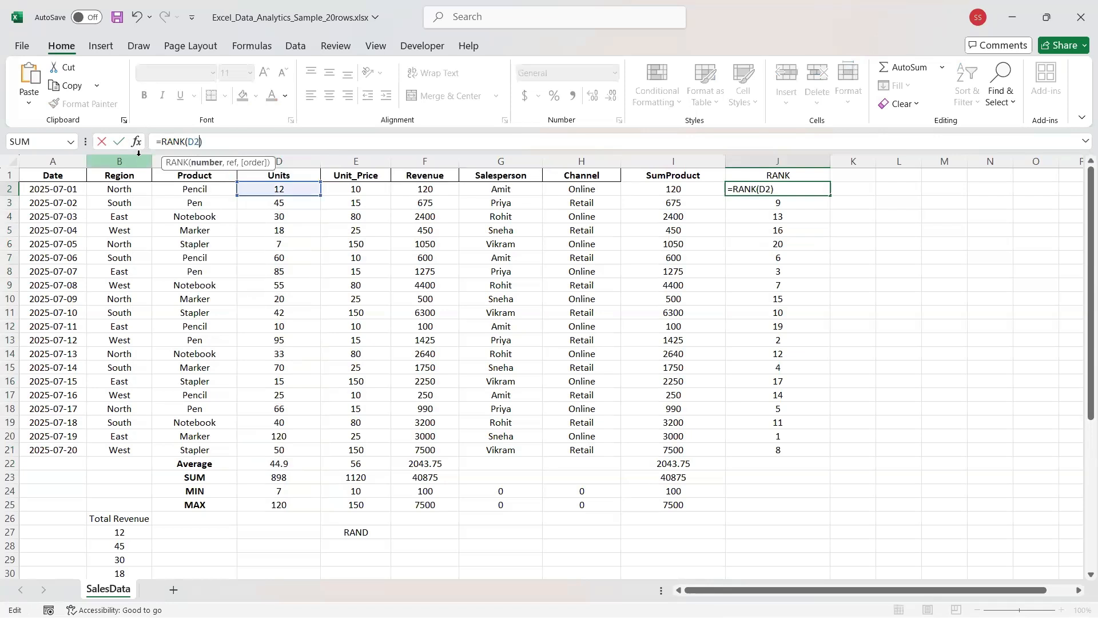
text(,$d)
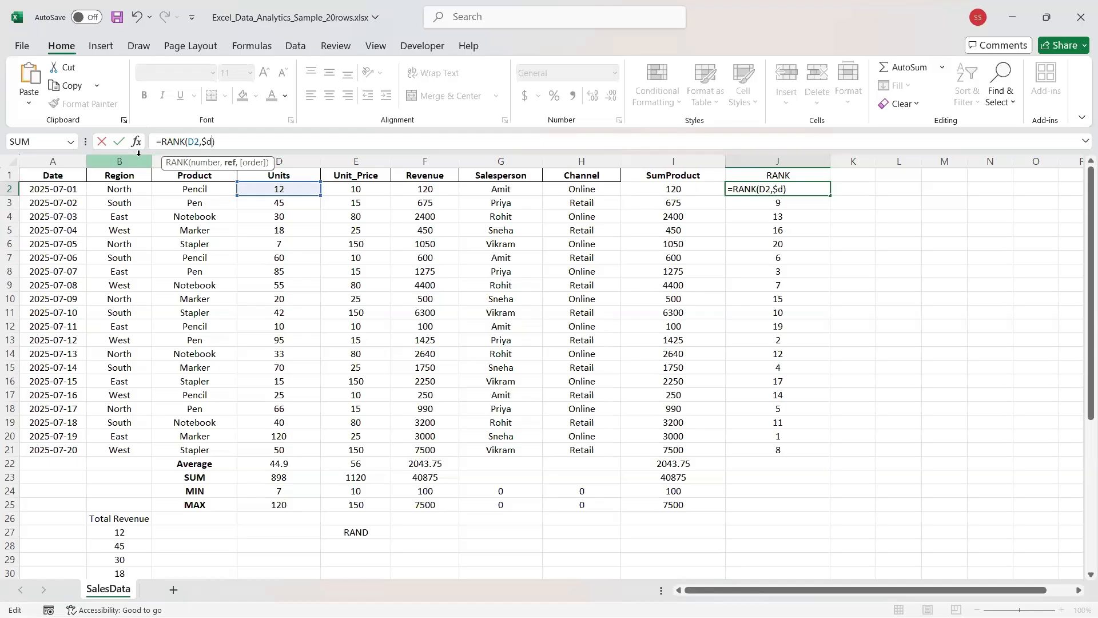
text($%)
key(BackSpace)
text(2:)
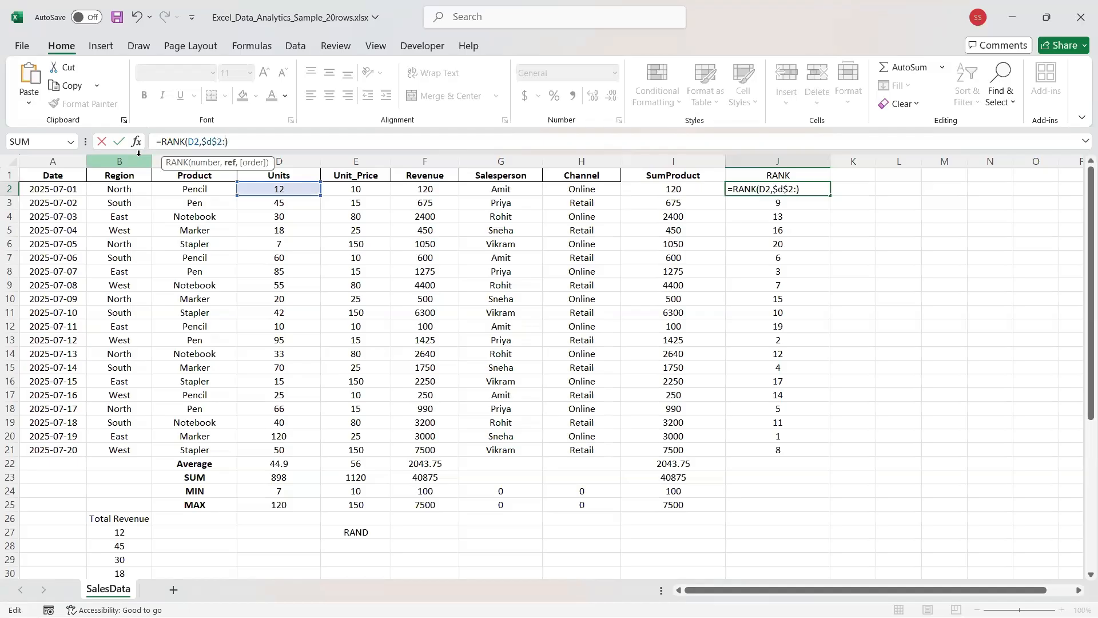
text($d$21)
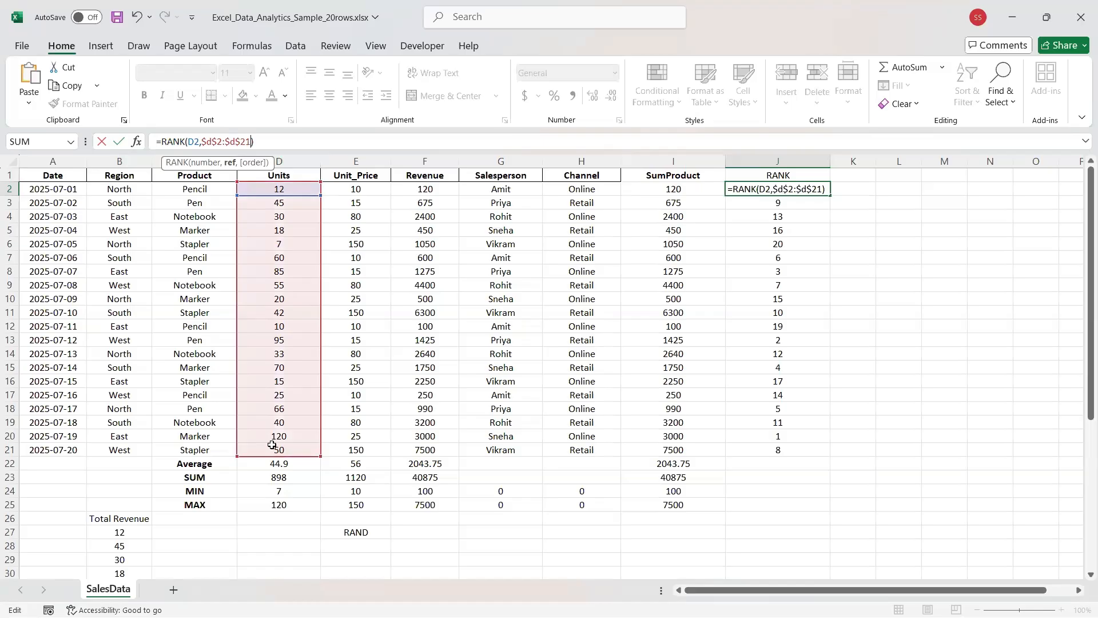
key(Return)
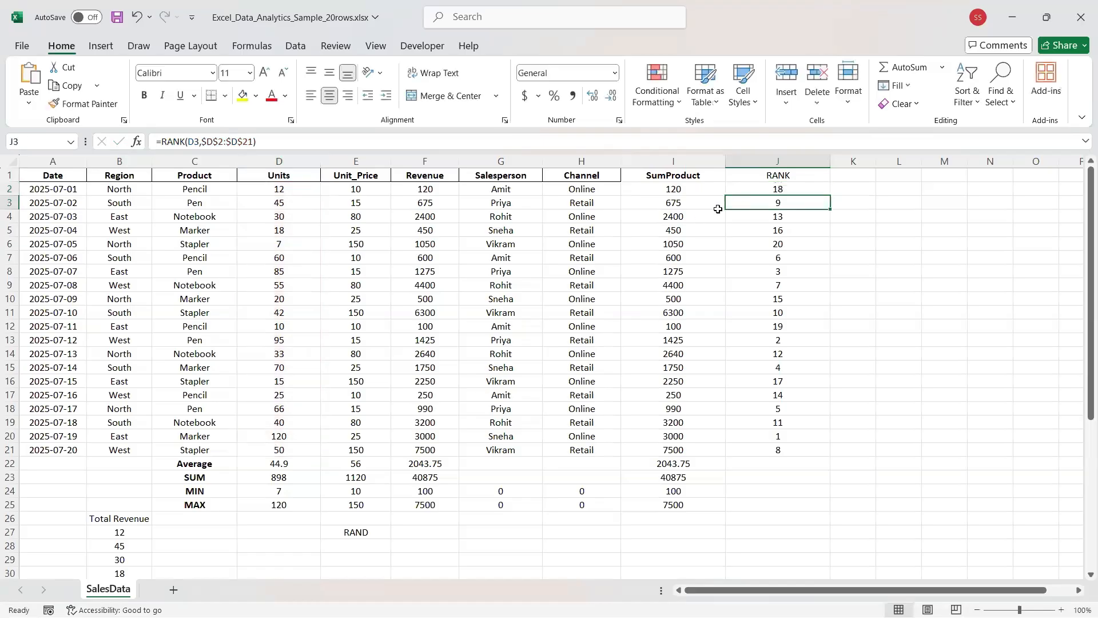
Copy J2's RANK formula down to row 21 and check the formulas in J3 and J21.
click(766, 186)
mouse_move(830, 195)
mouse_down()
mouse_move(810, 440)
mouse_move(823, 462)
mouse_up()
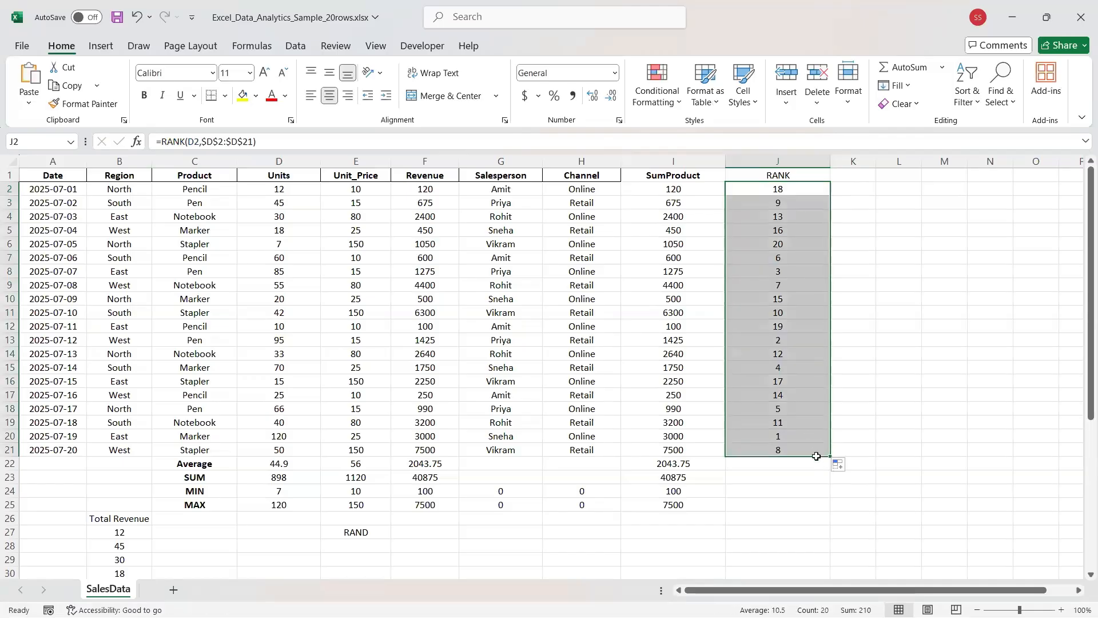
click(764, 186)
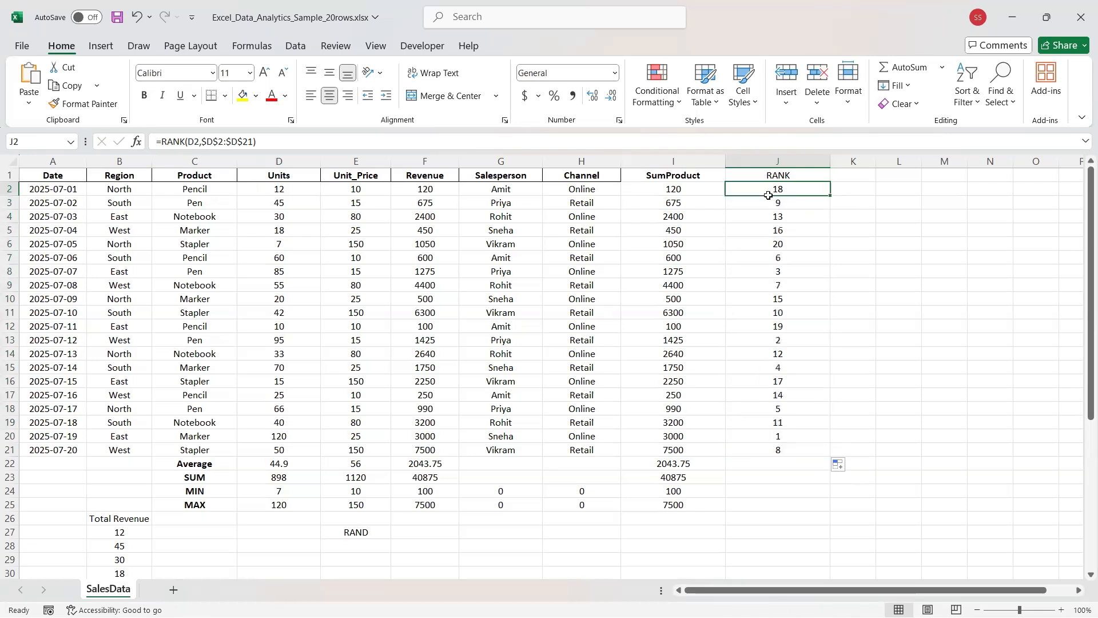
click(770, 199)
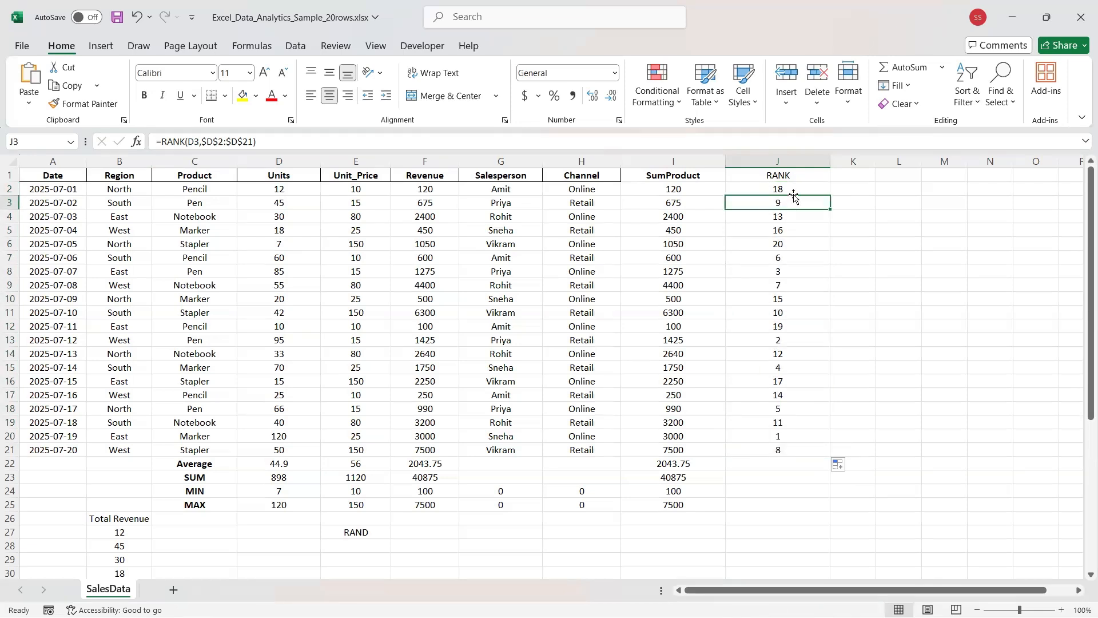
click(792, 451)
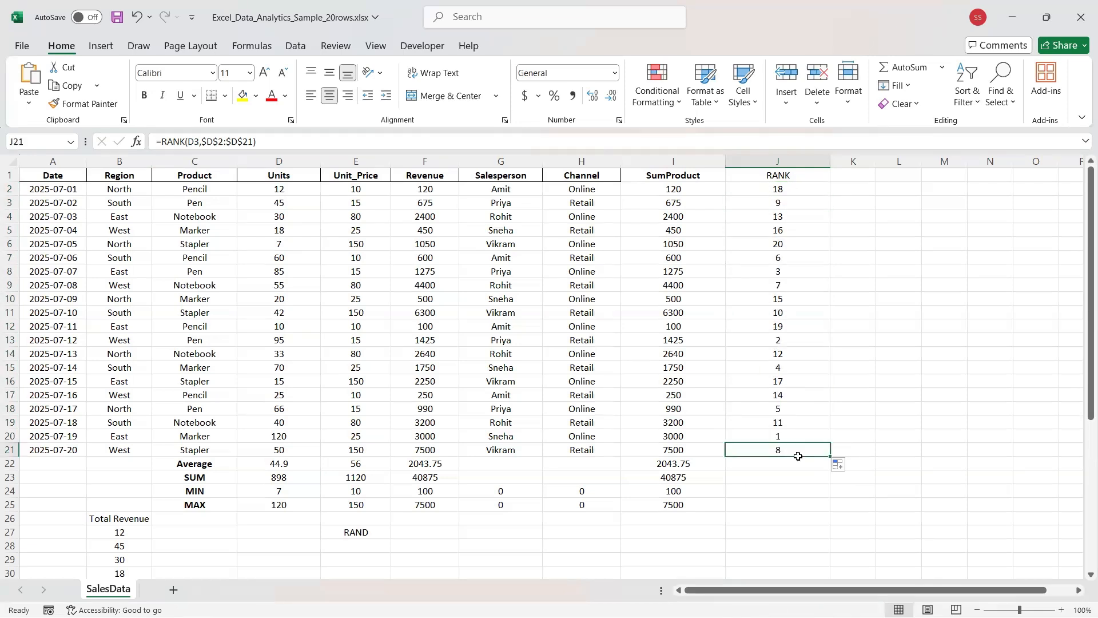
Review the Auto Fill options for the copied ranks, keeping the copied formulas.
drag(828, 464, 825, 503)
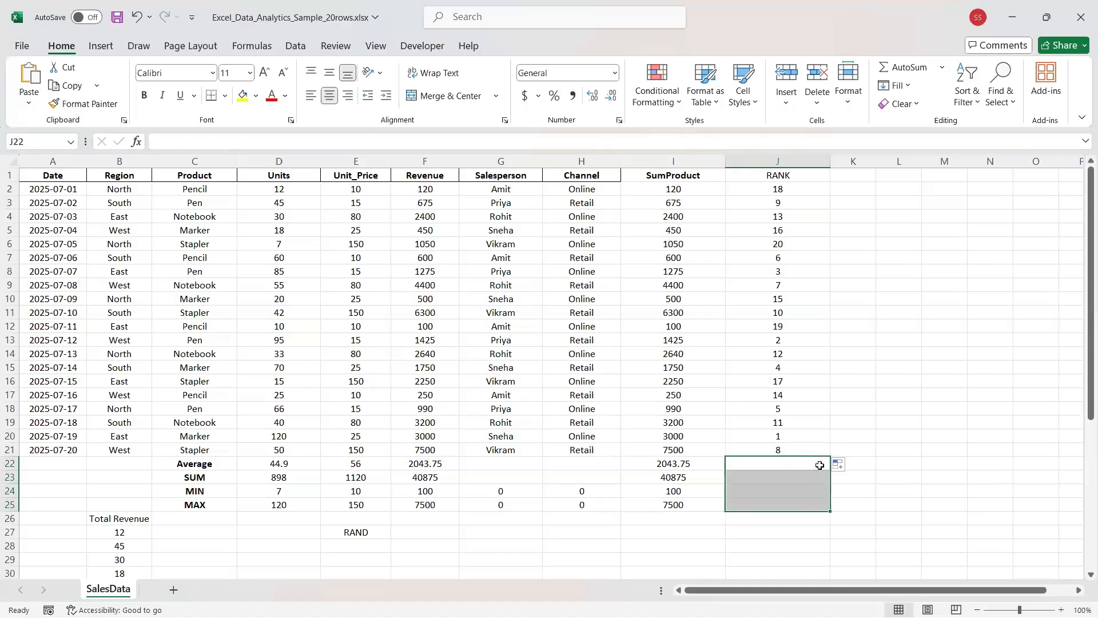
click(818, 464)
click(819, 449)
click(832, 464)
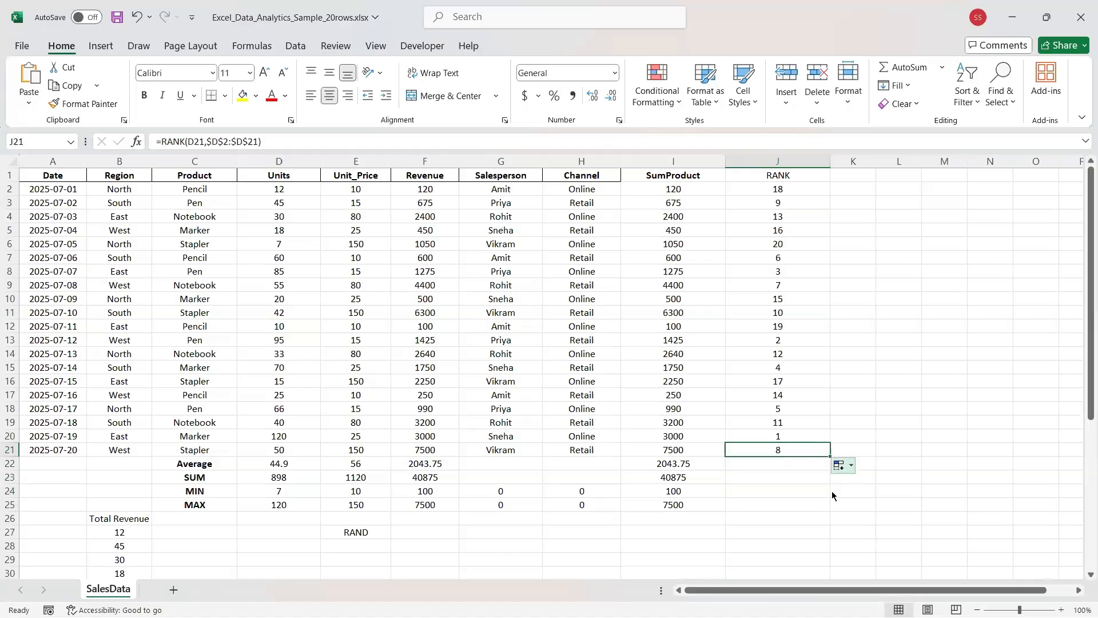
click(824, 451)
click(824, 452)
click(779, 192)
click(838, 464)
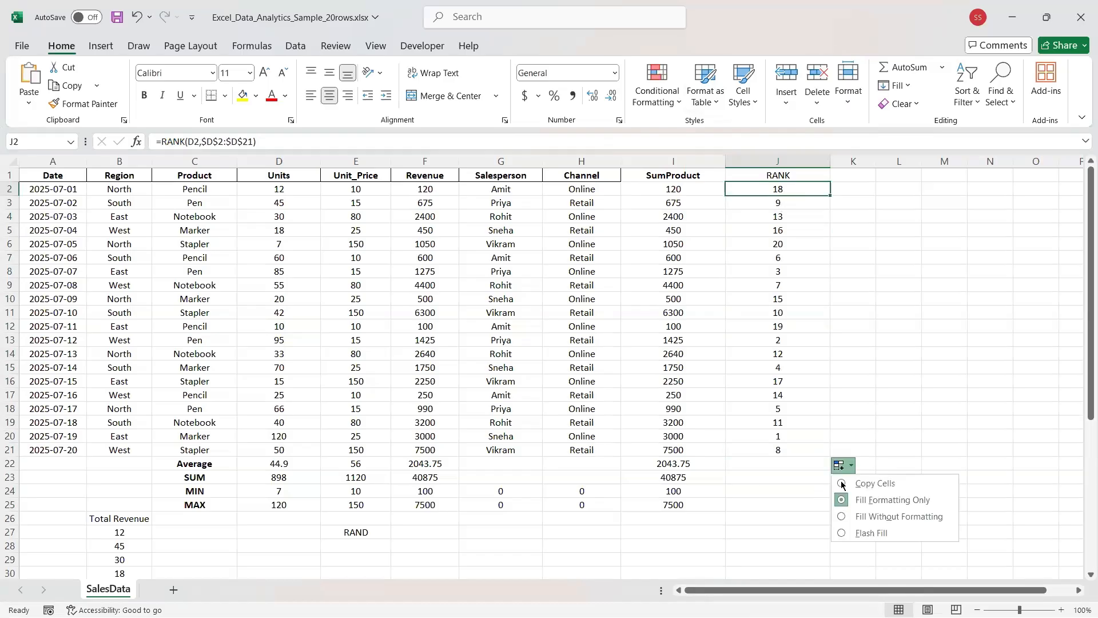
click(777, 189)
click(777, 190)
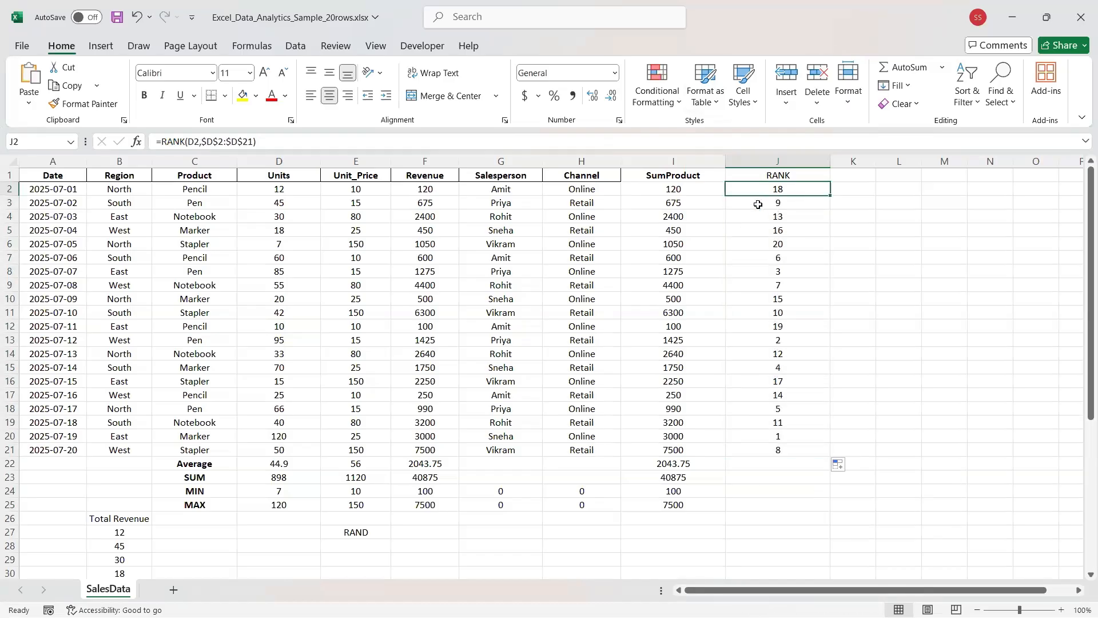
Clear J3:J23 and refill J2's RANK formula down to row 21.
click(795, 211)
click(835, 211)
click(818, 208)
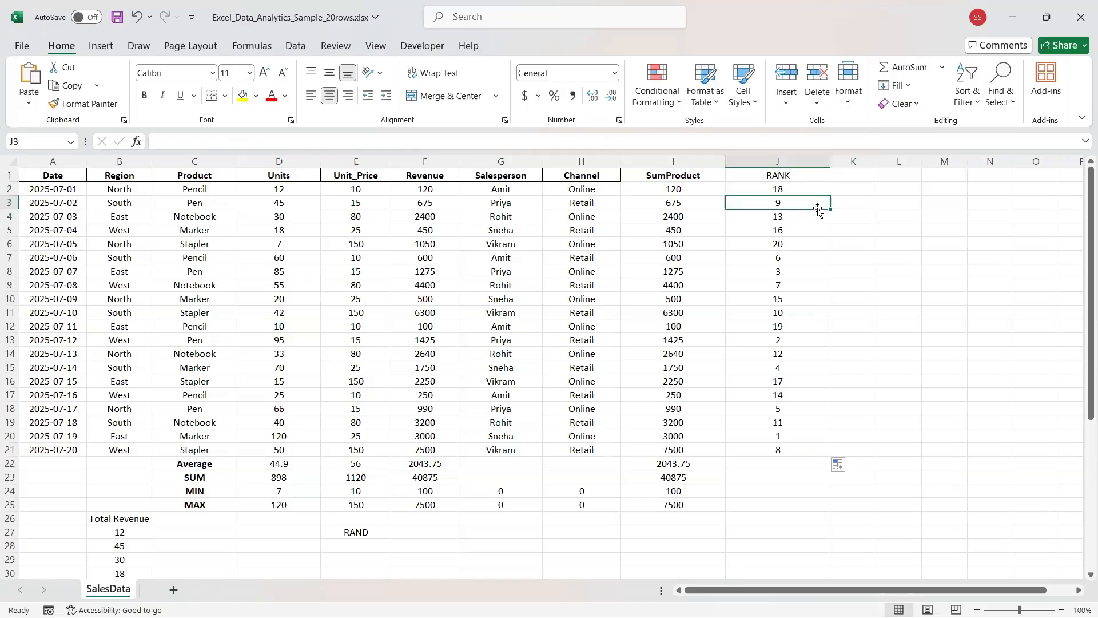
mouse_move(830, 209)
mouse_down()
mouse_move(848, 385)
mouse_move(844, 476)
mouse_up()
key(Delete)
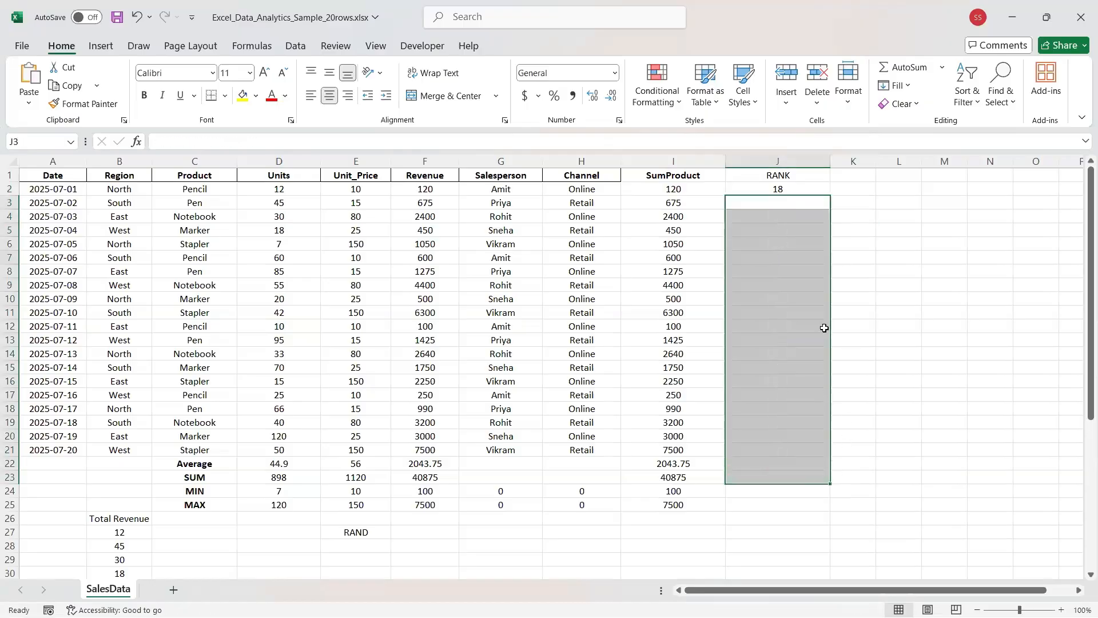
click(788, 189)
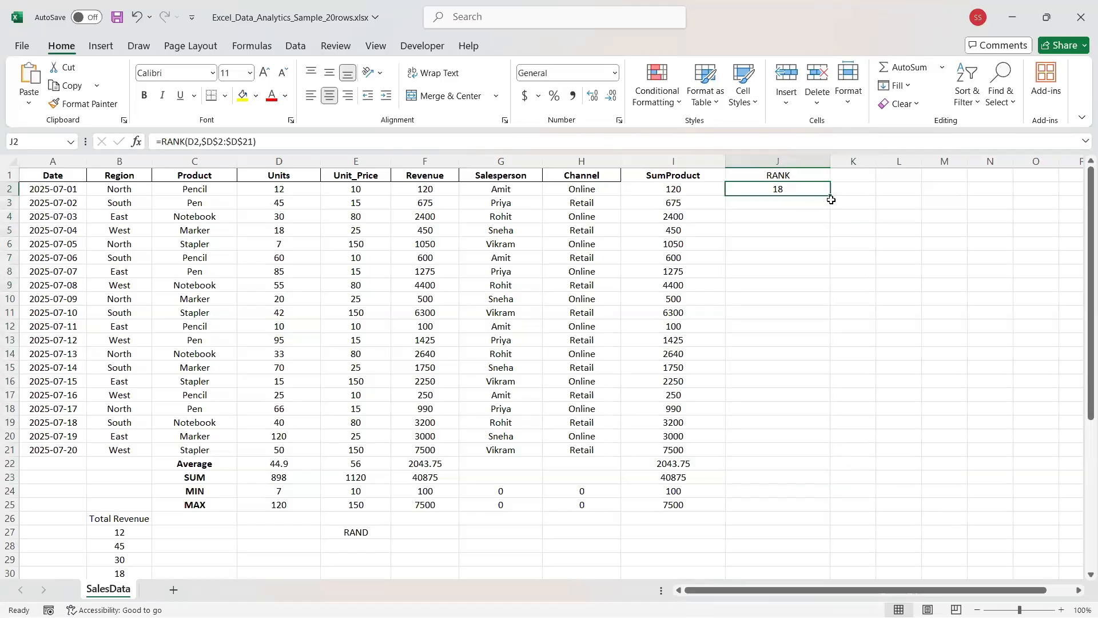
drag(832, 200, 842, 461)
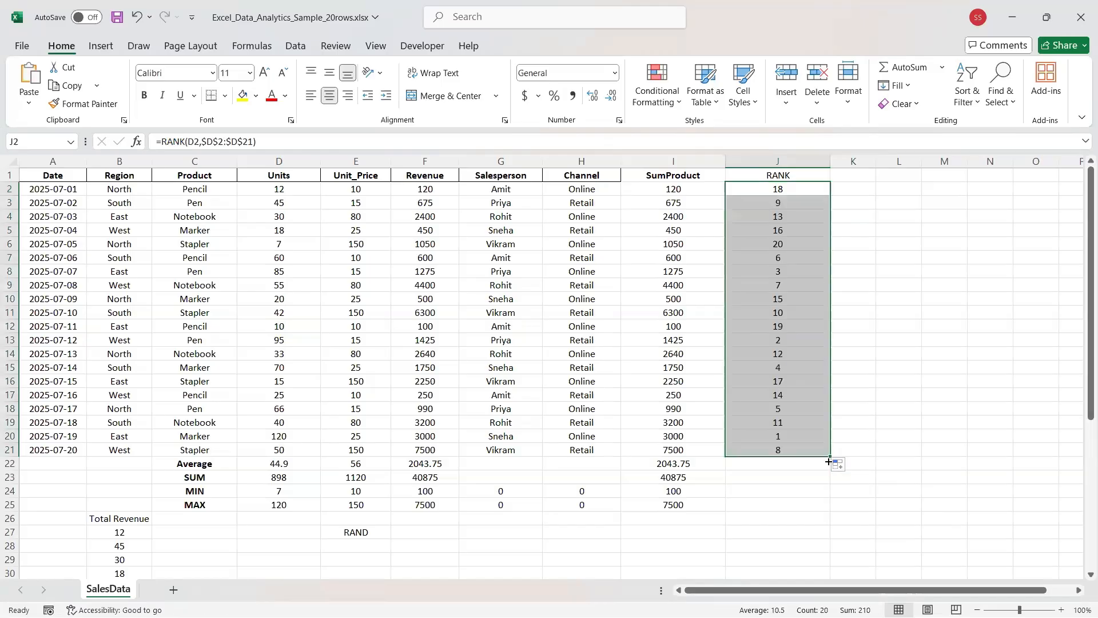
drag(830, 457, 821, 499)
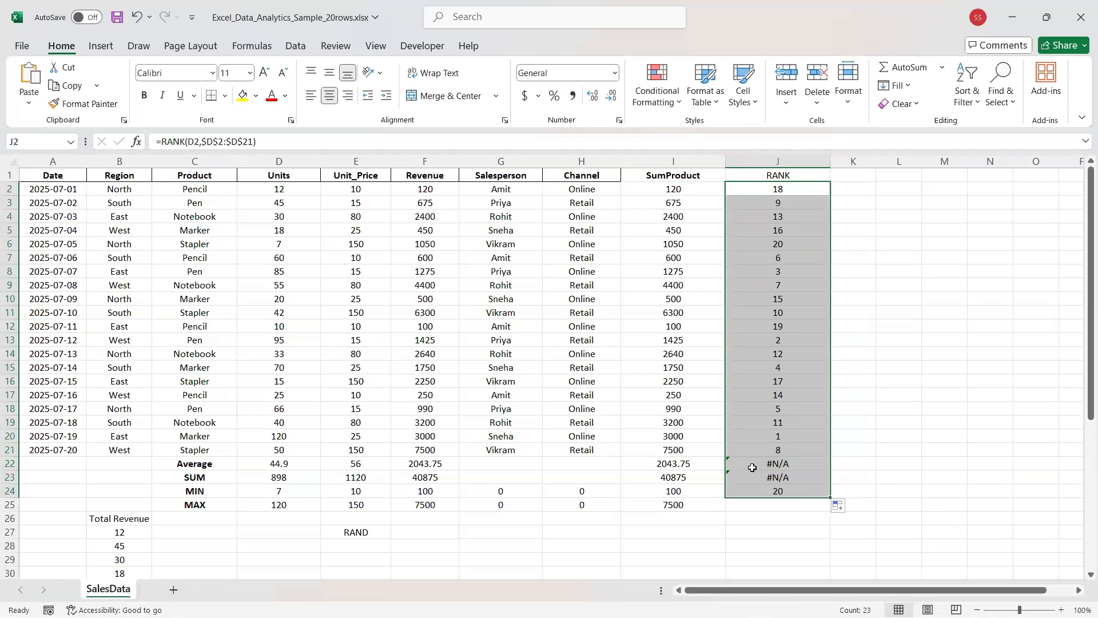
Delete the two stray #N/A results and the stray 20 below the ranks.
click(758, 466)
key(Delete)
click(761, 480)
key(Delete)
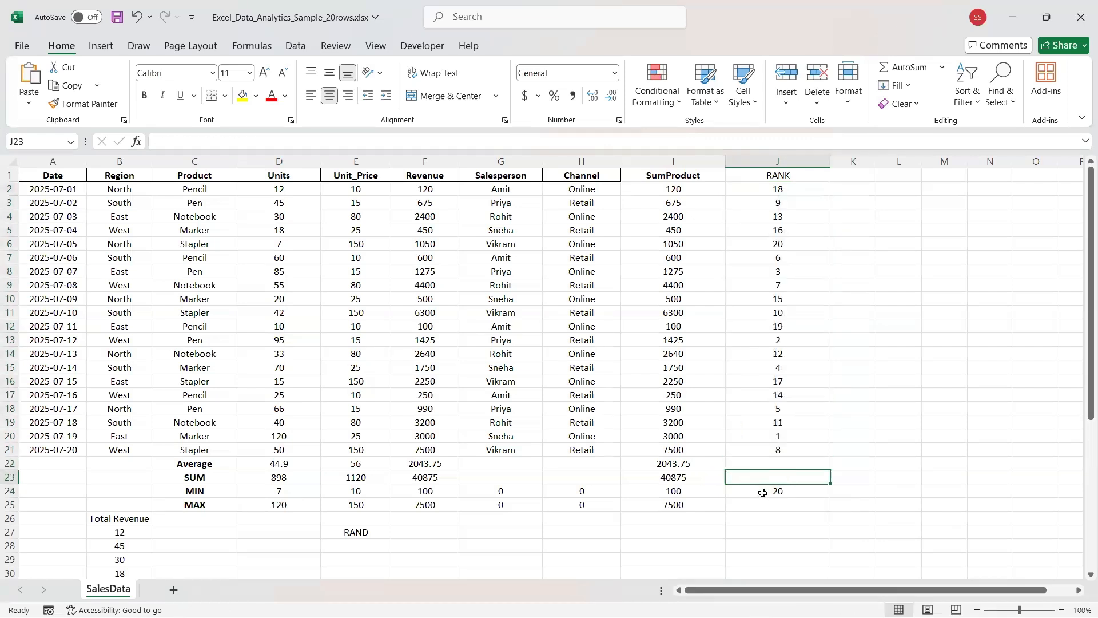
click(762, 497)
key(Delete)
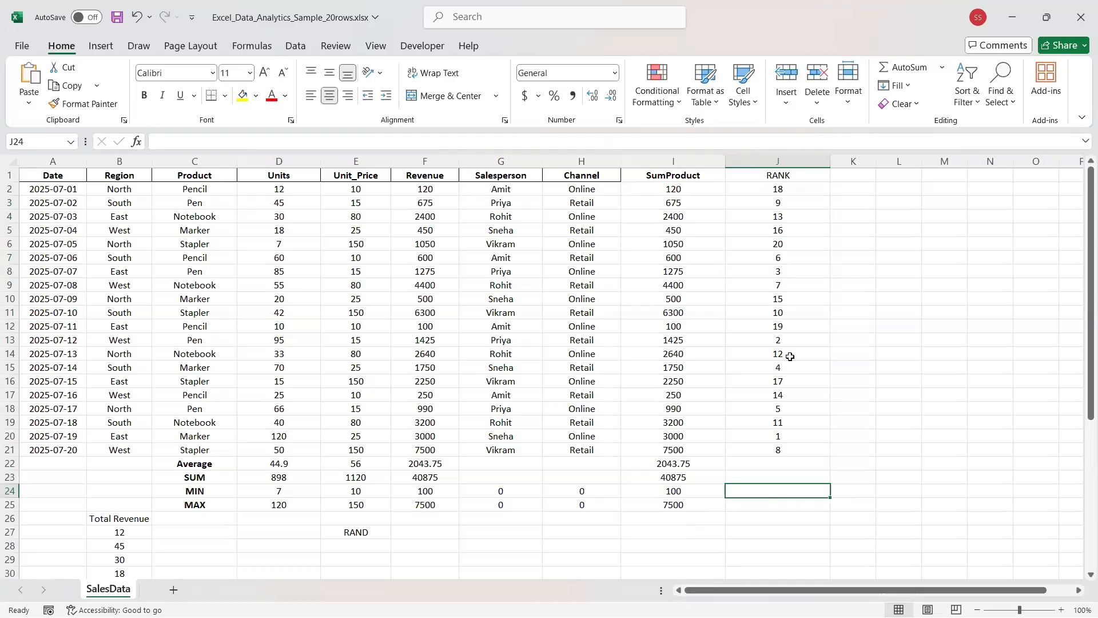
Insert a blank column before Units and head it UPPER in D1.
click(263, 158)
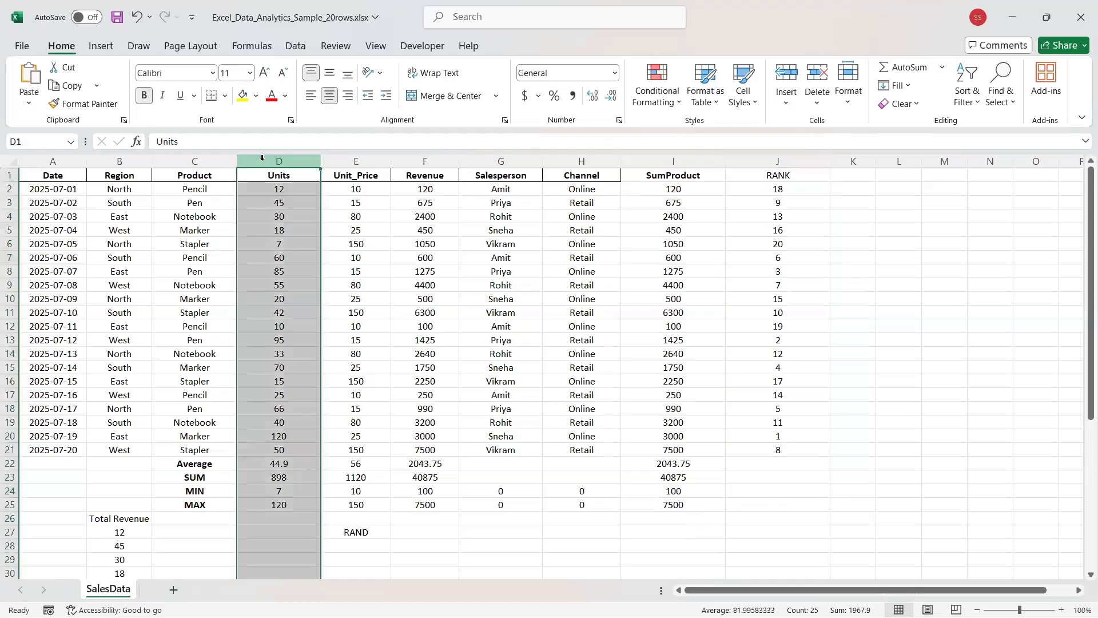
click(787, 75)
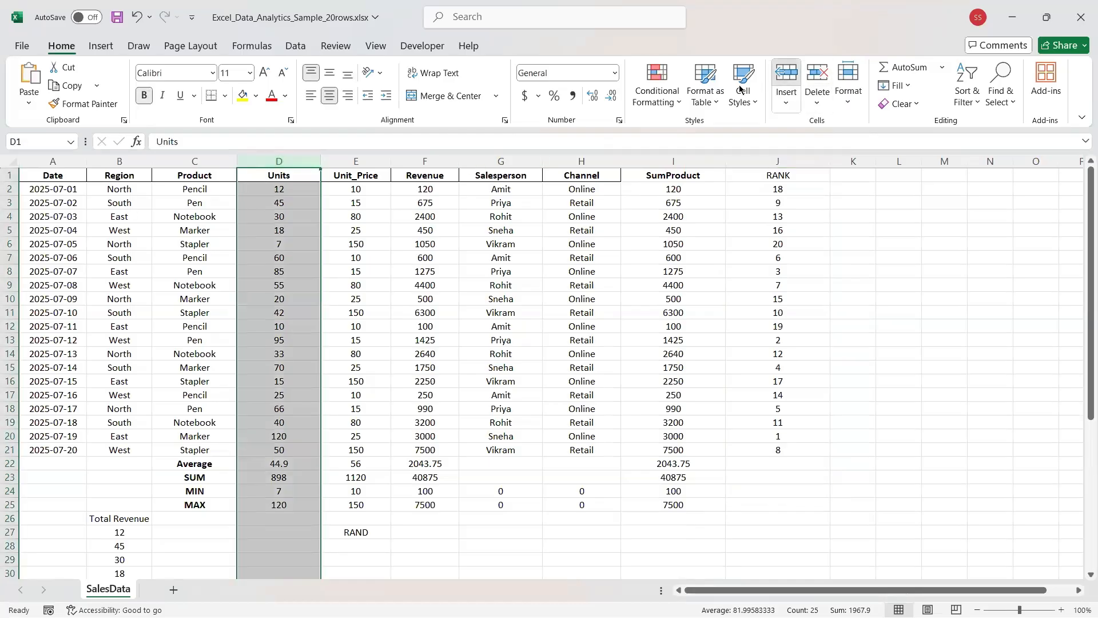
click(287, 175)
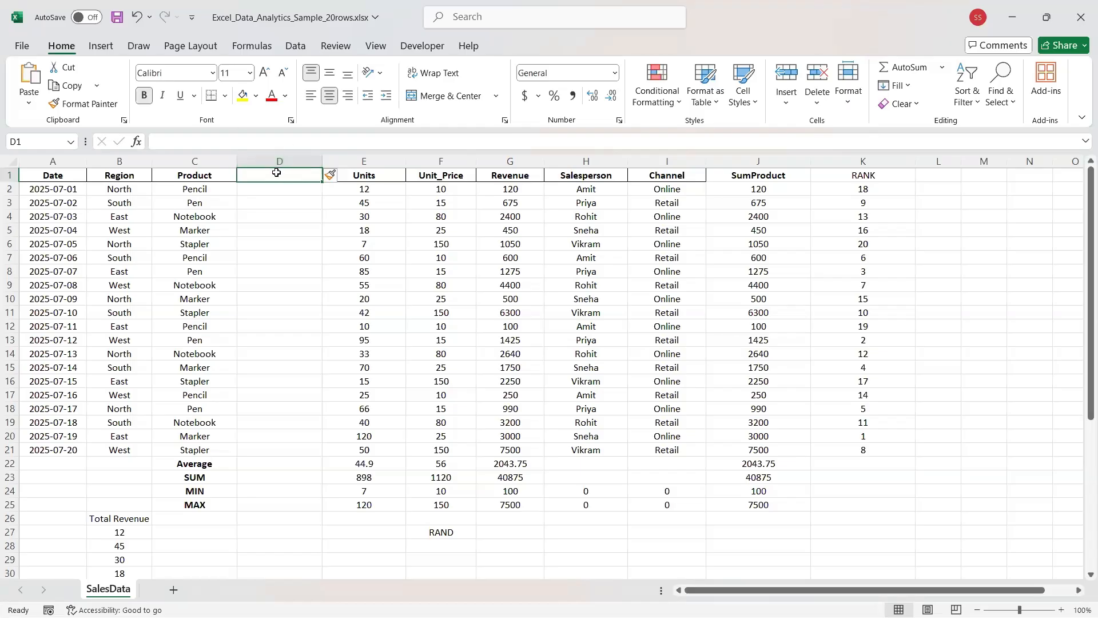
text(u)
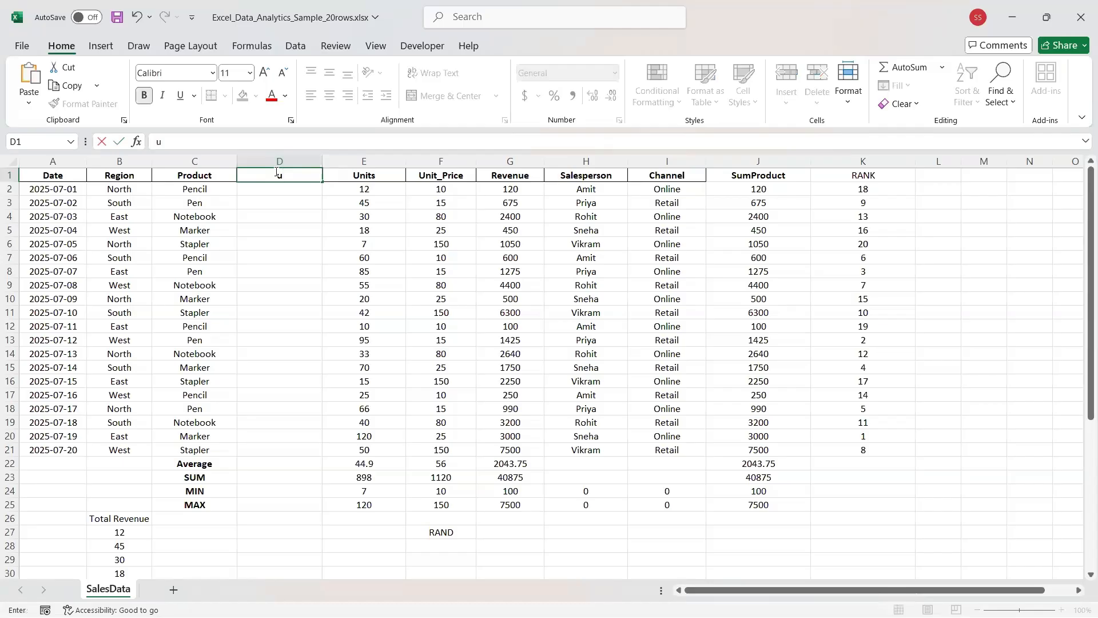
text(pp)
key(BackSpace)
key(BackSpace)
key(BackSpace)
text(UPPER)
Insert a second blank column before Units, headed LOWER in E1.
click(348, 161)
click(786, 73)
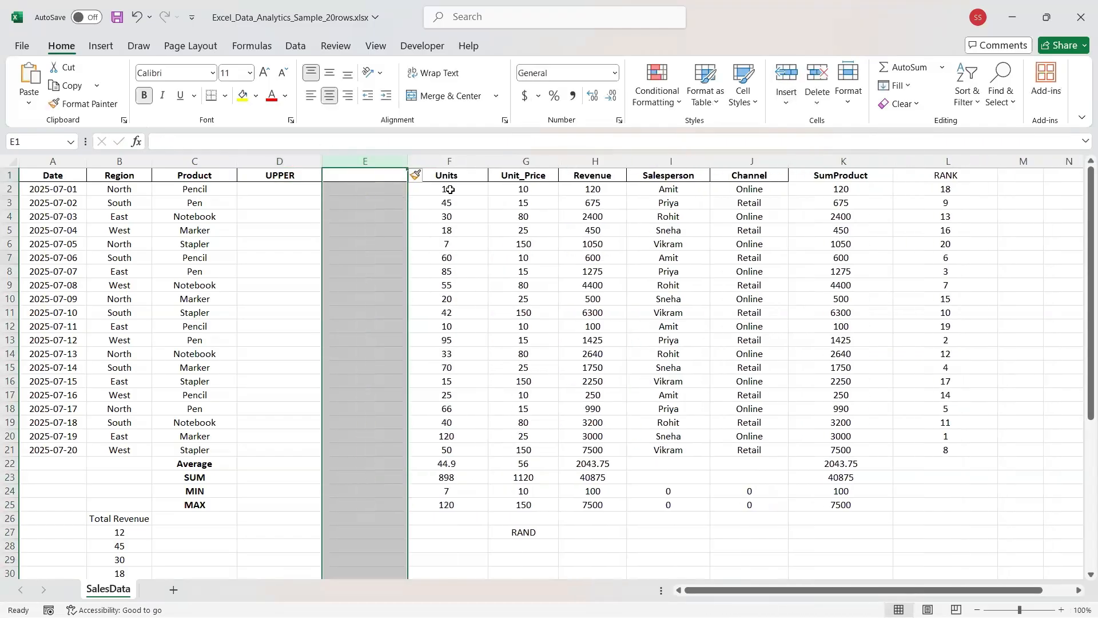
click(364, 176)
text(LO)
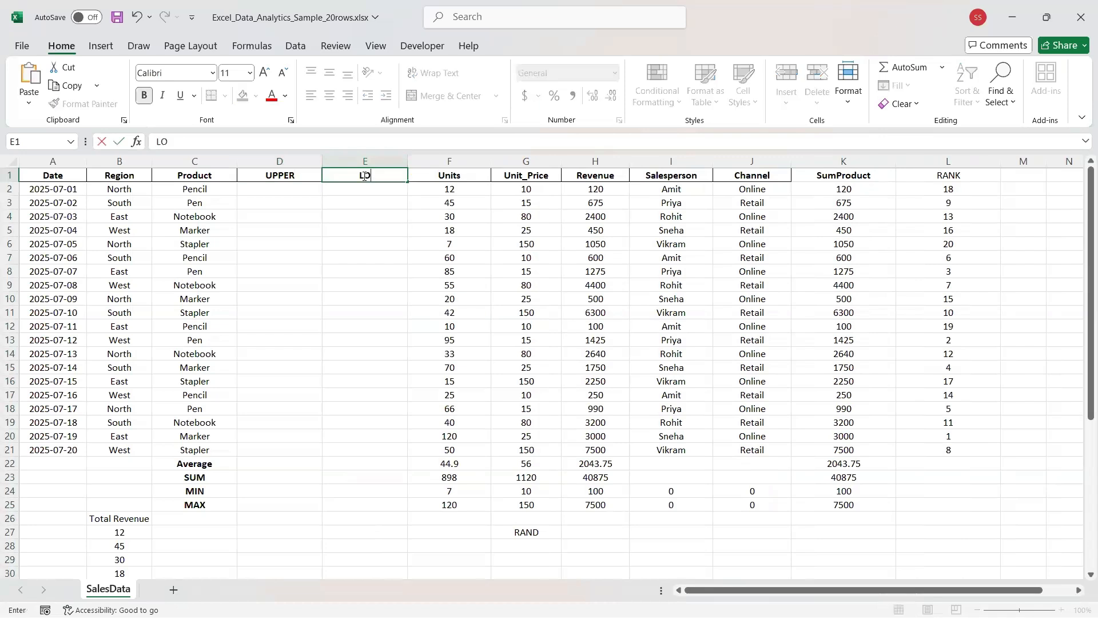
text(WER)
click(265, 192)
Enter =UPPER(C2) in D2 to capitalise the first product name.
click(214, 146)
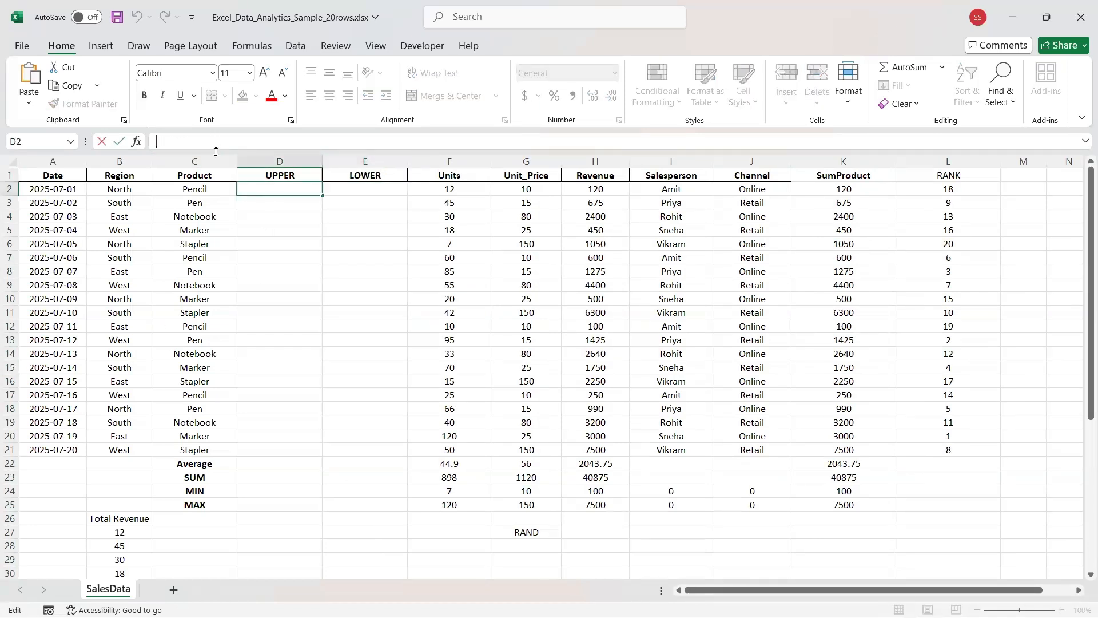
text(=upp)
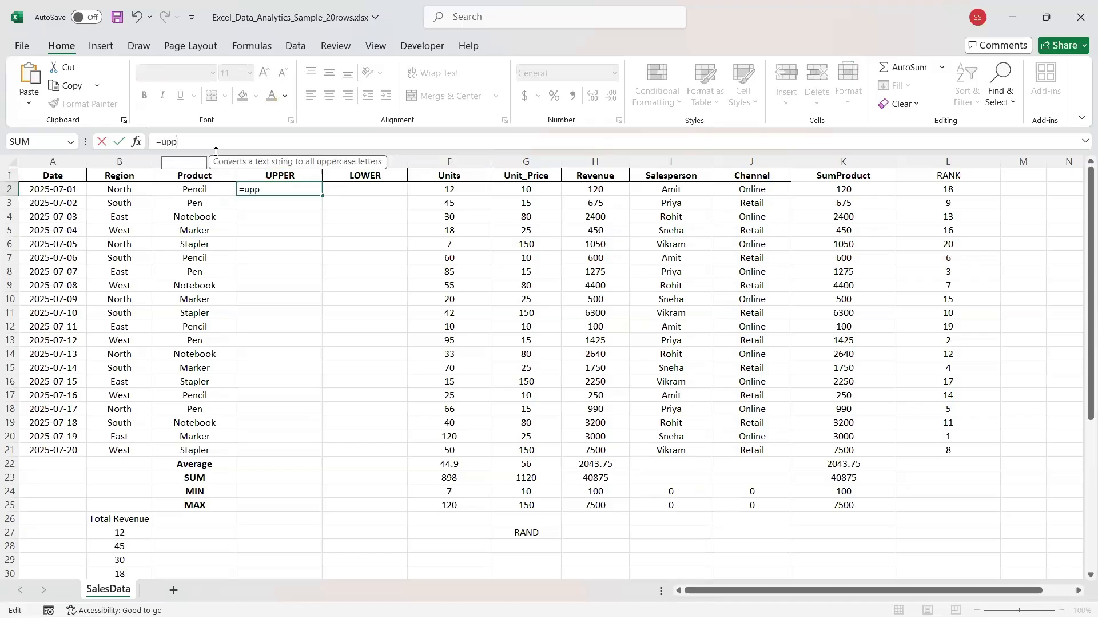
key(Tab)
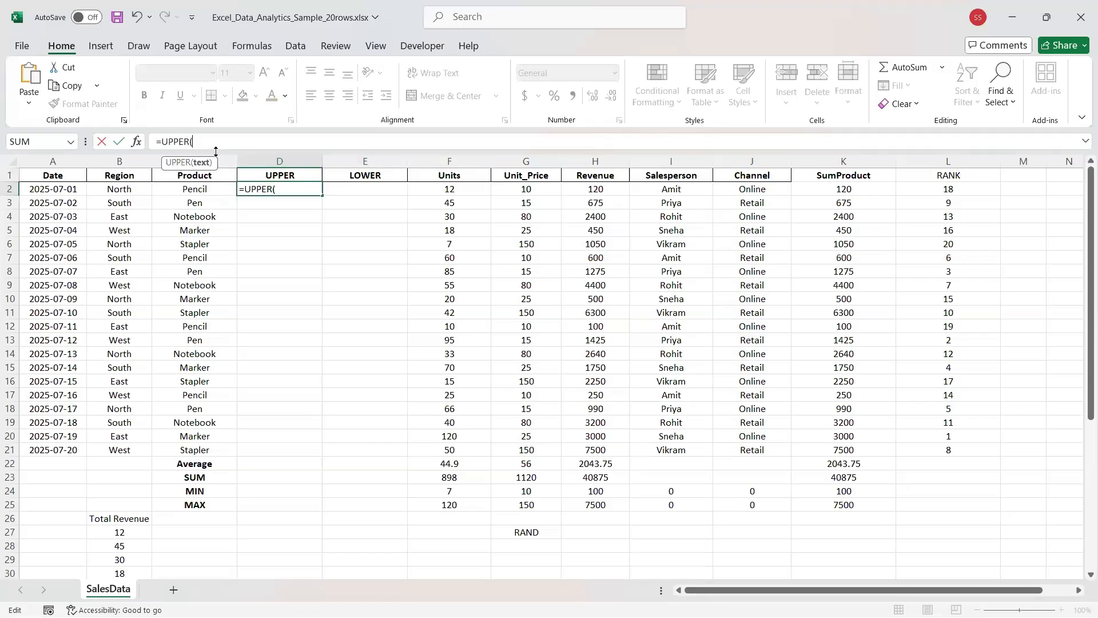
text(()
key(BackSpace)
text())
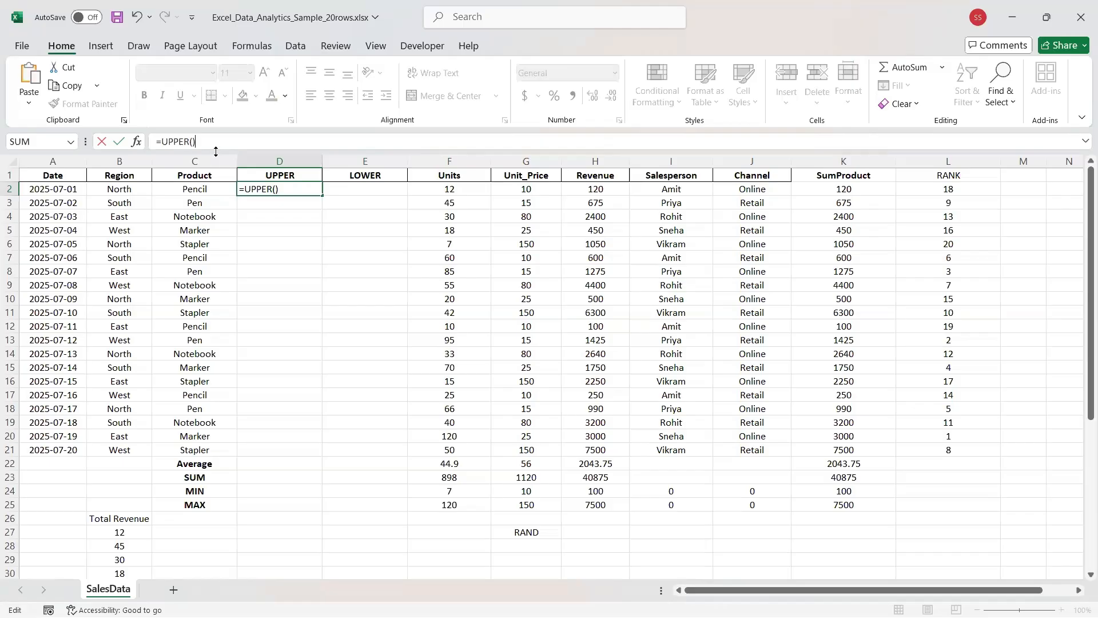
key(Left)
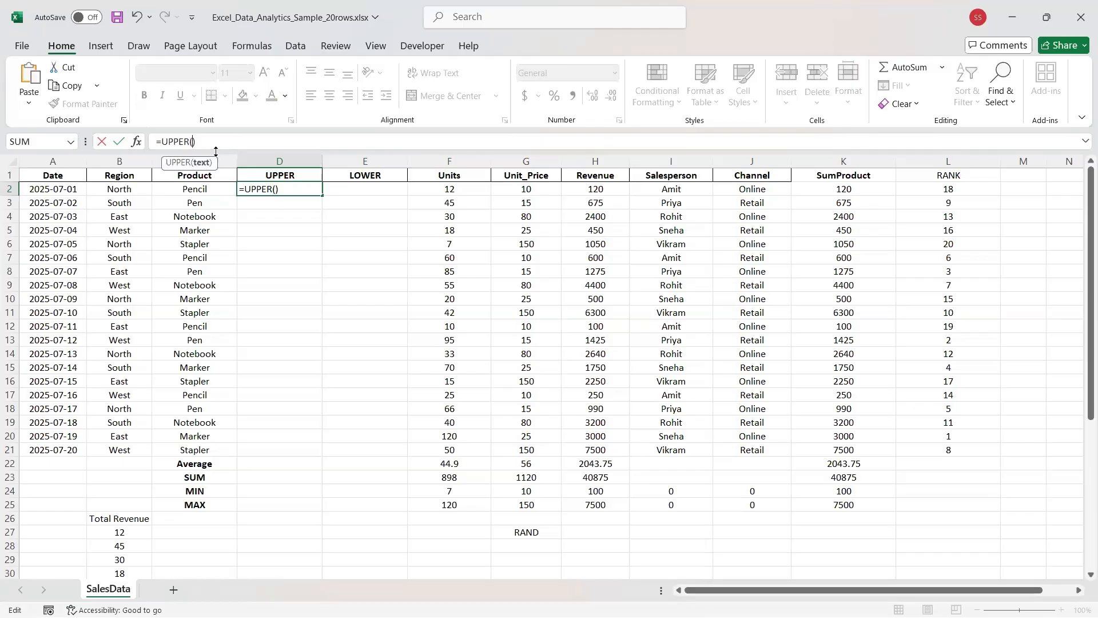
click(190, 187)
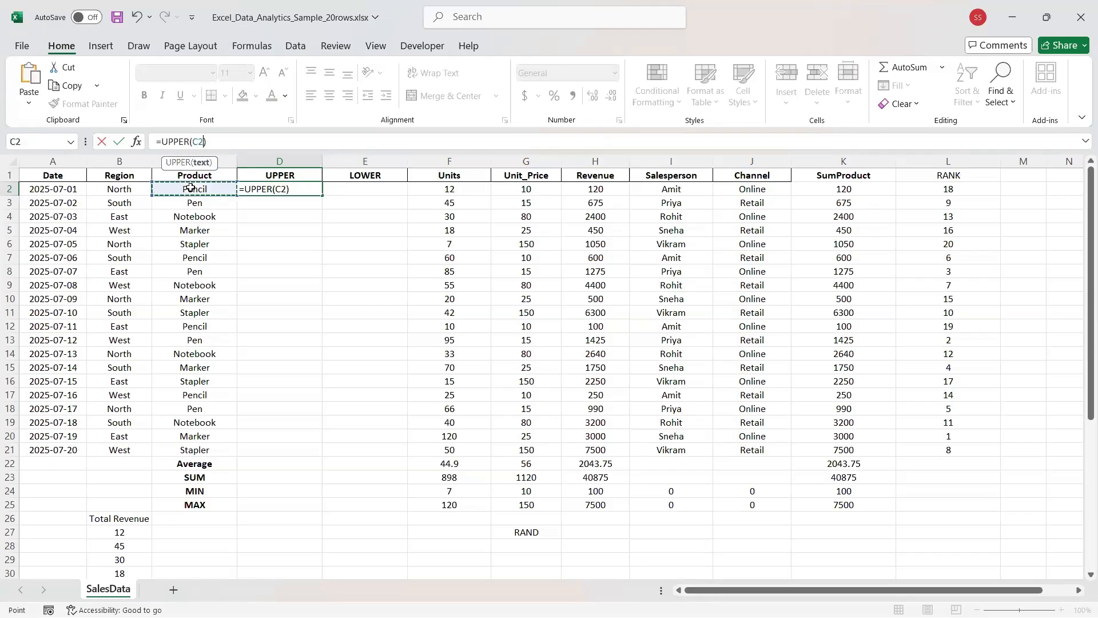
key(Return)
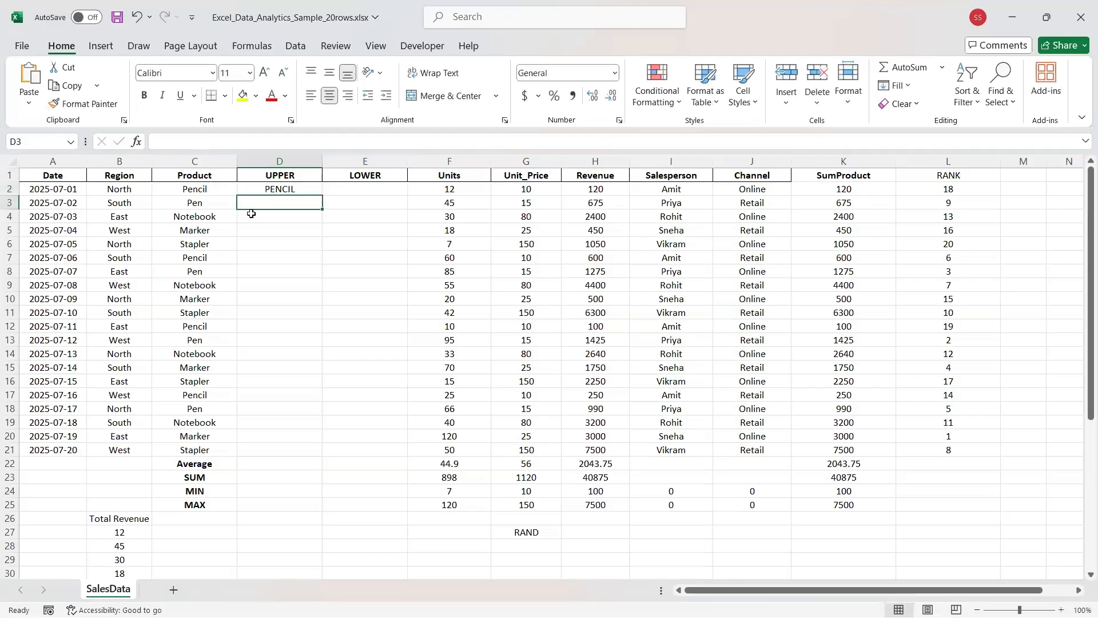
Fill the UPPER formula from D2 down to D21.
click(269, 189)
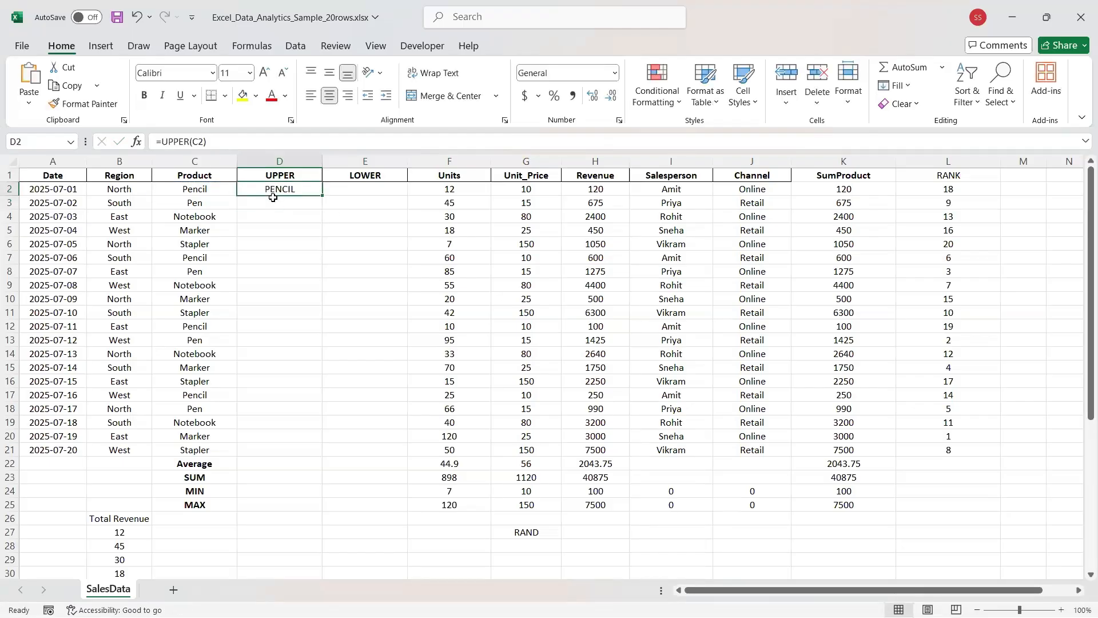
drag(320, 198, 326, 463)
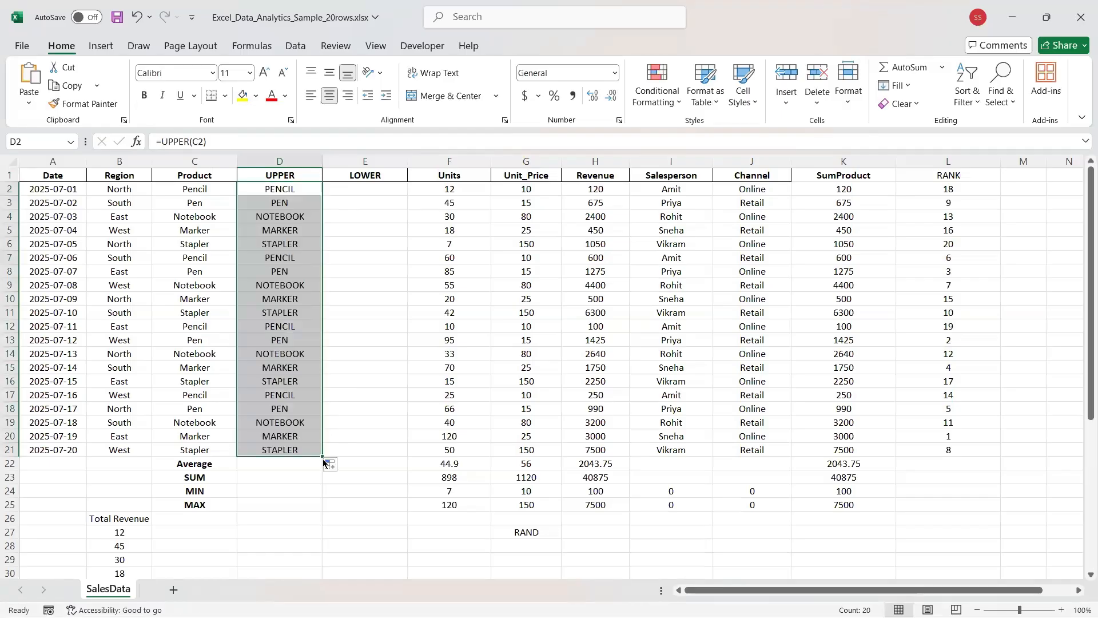
click(353, 192)
click(177, 147)
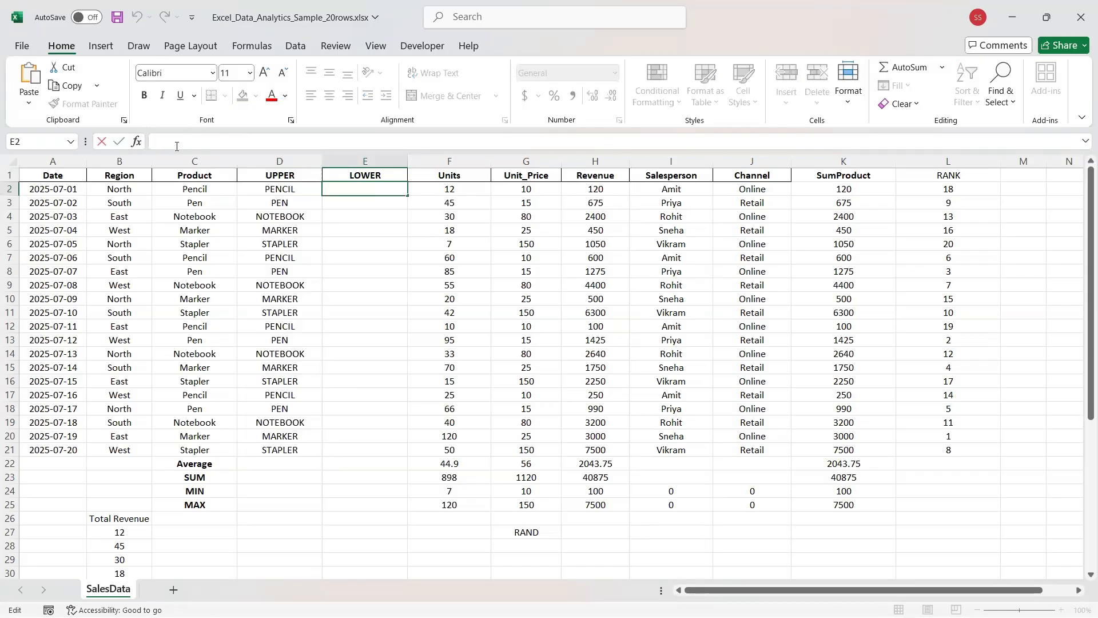
Enter =LOWER(C2) in E2, fixing the mistyped entry, and fill it down to E21.
text(=L)
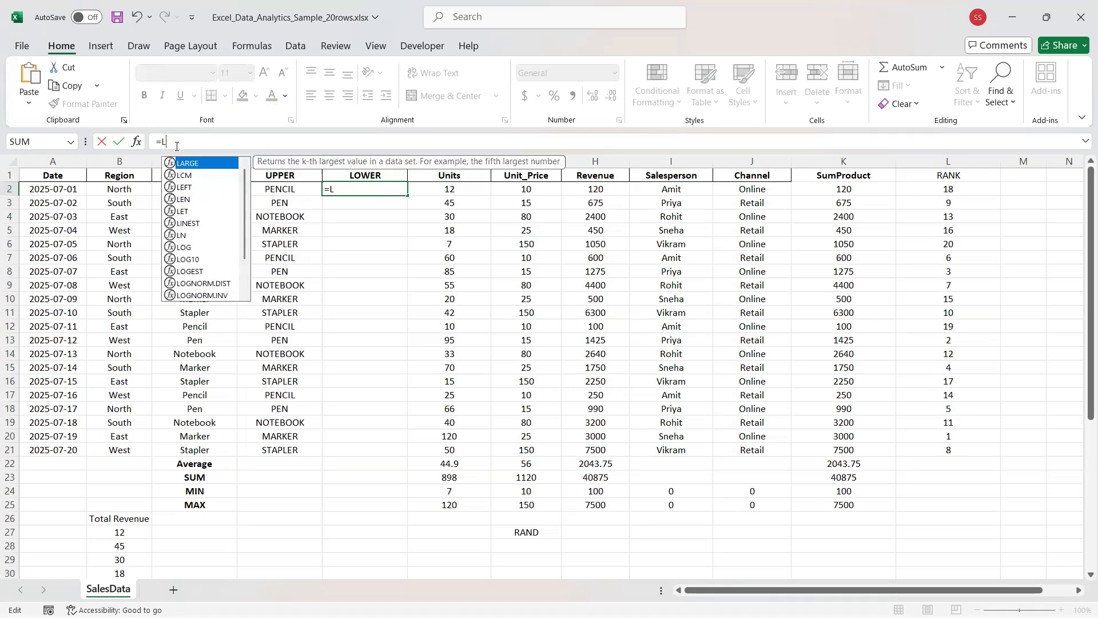
text(O)
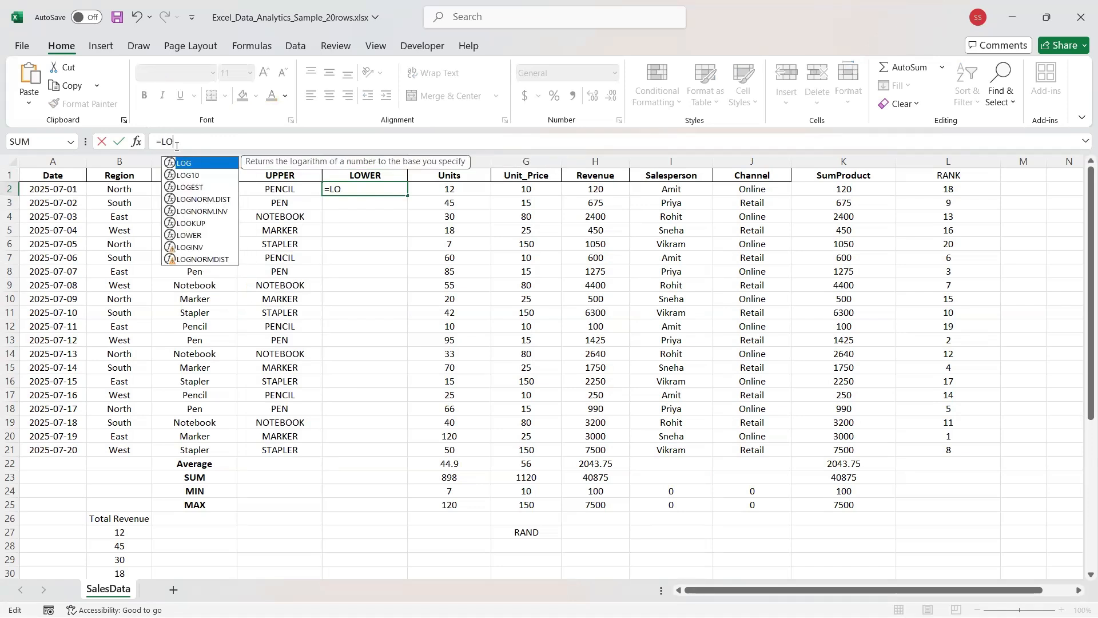
text(WE)
key(Escape)
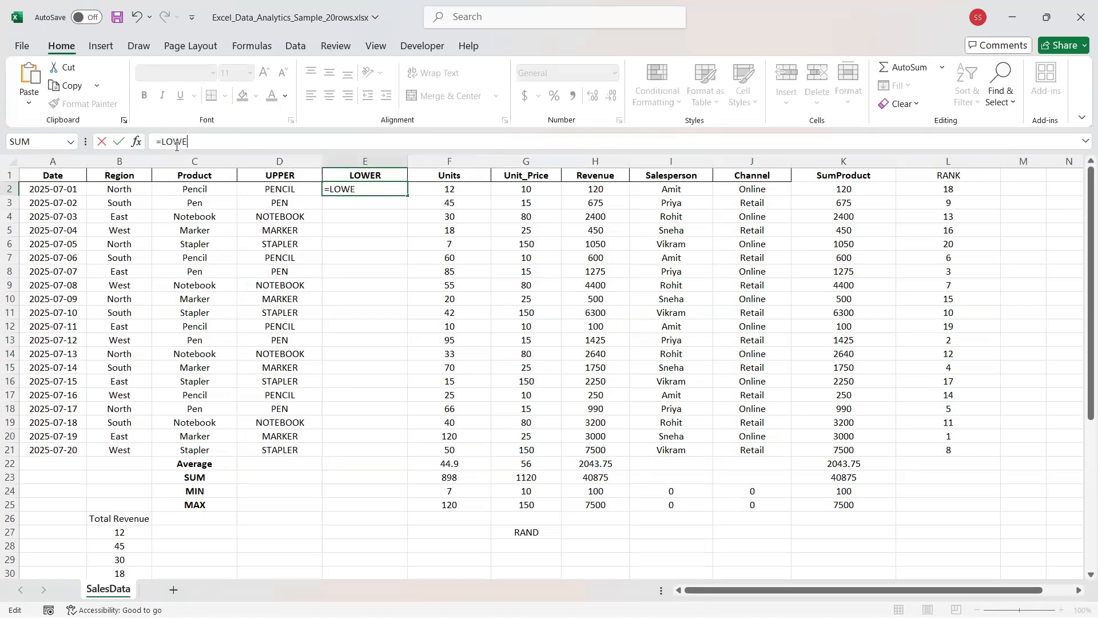
key(Tab)
key(Left)
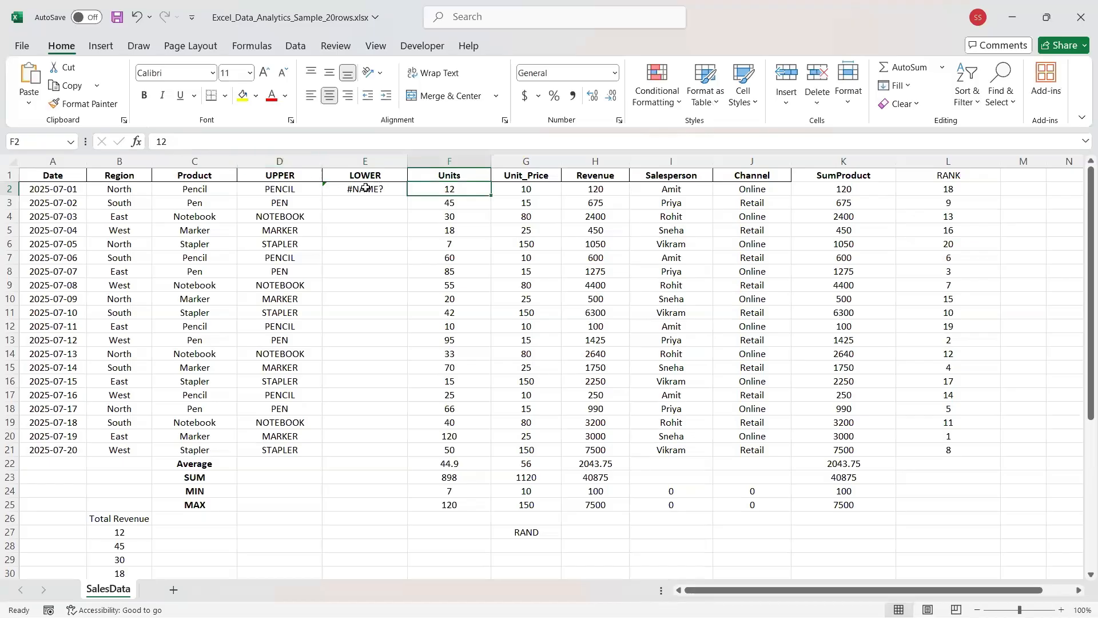
click(193, 146)
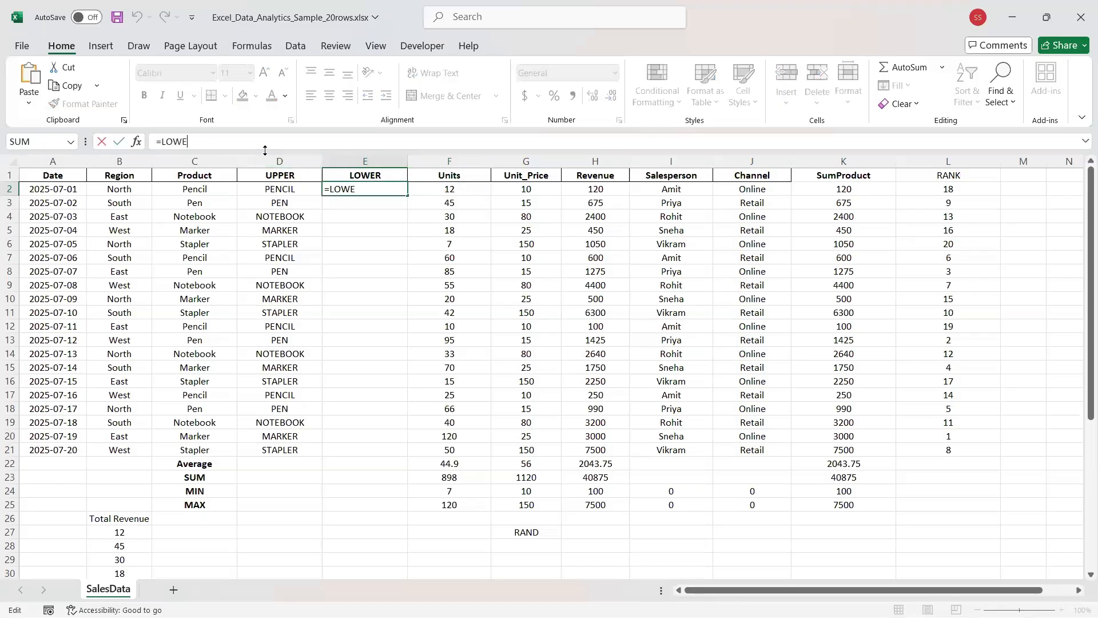
text(r)
key(Tab)
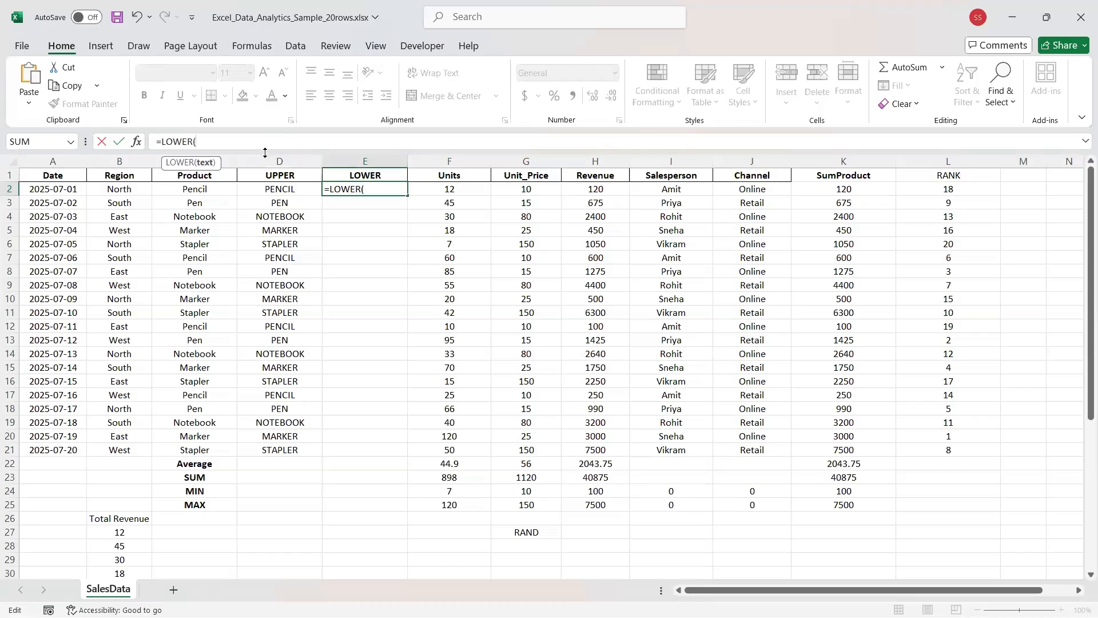
click(189, 188)
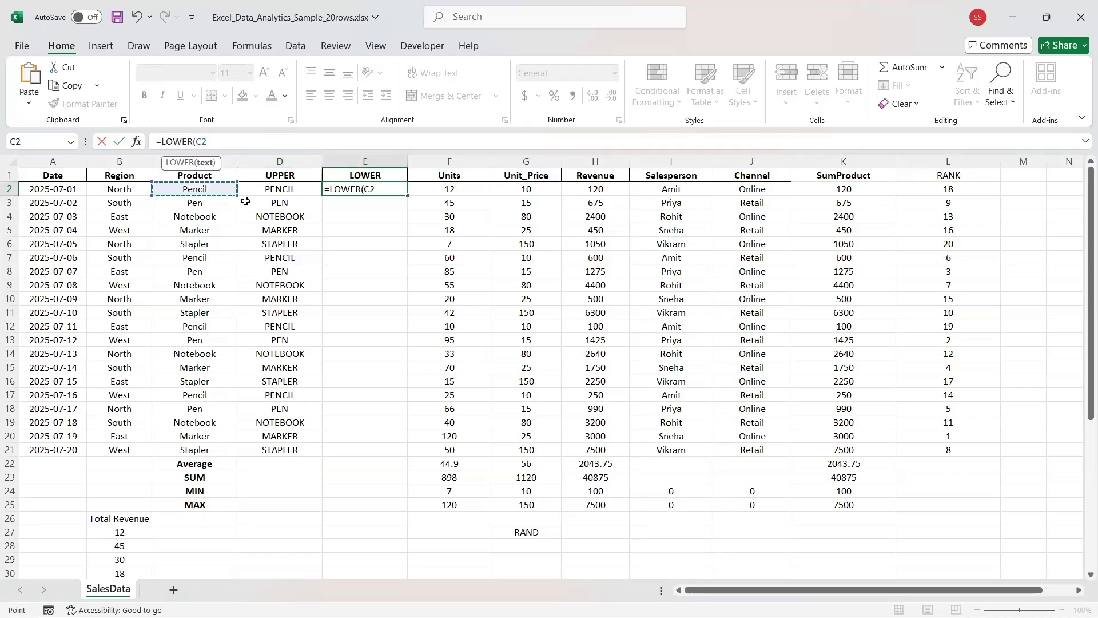
text())
key(Return)
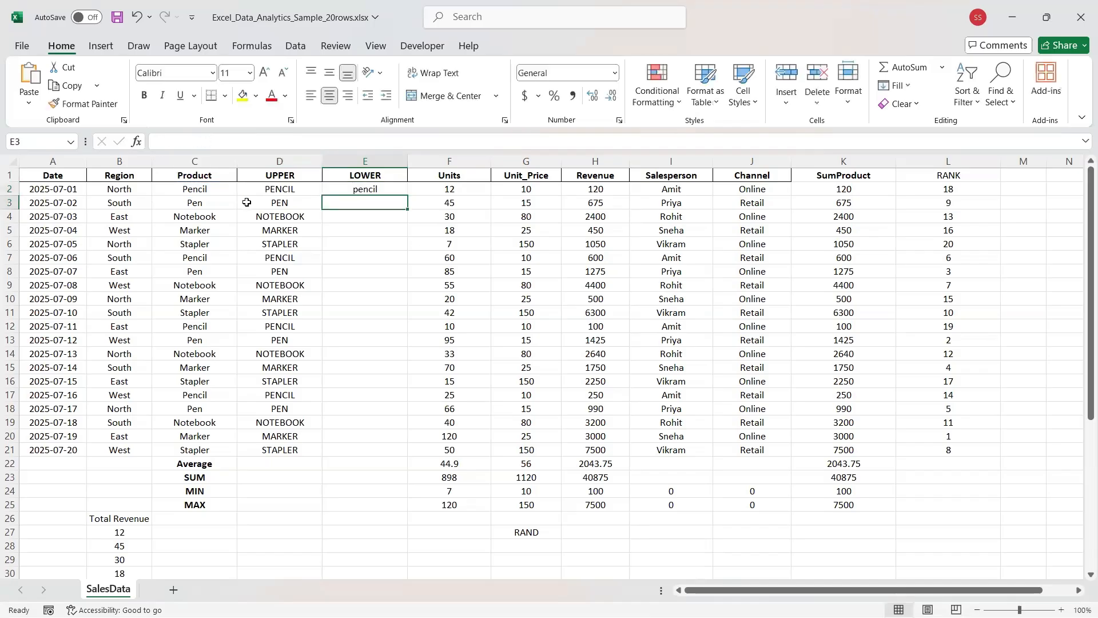
click(359, 190)
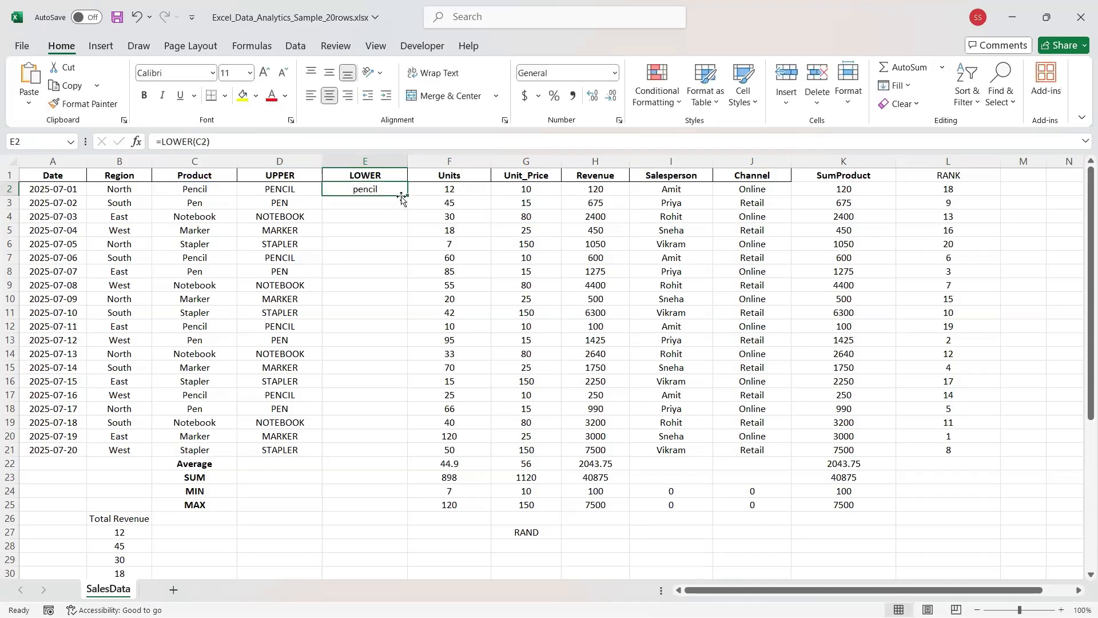
drag(408, 196, 390, 462)
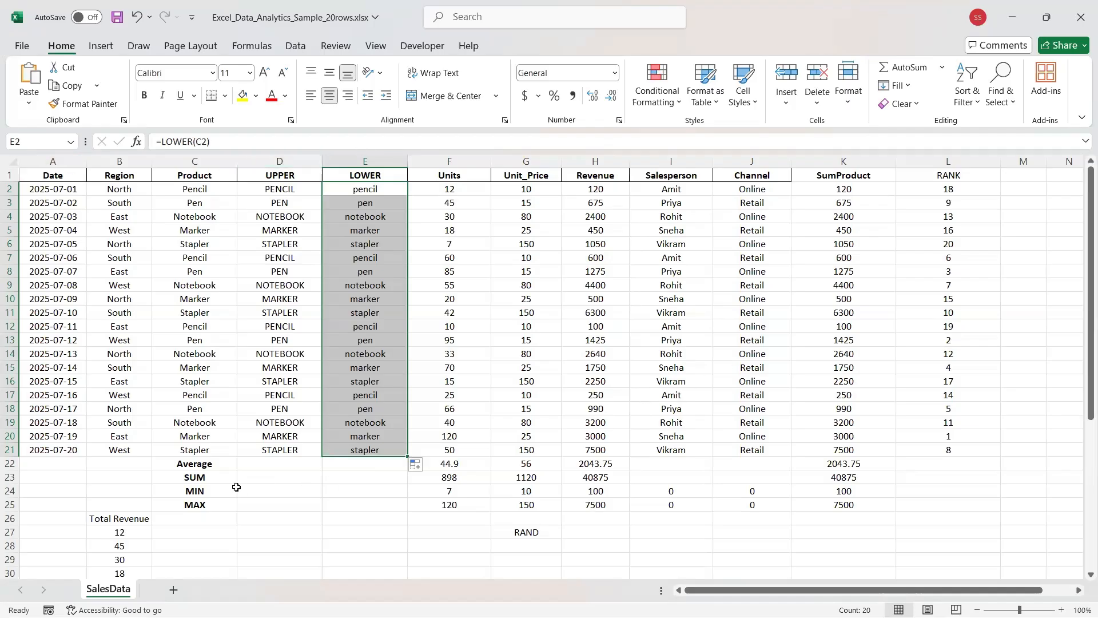
Select the Total Revenue list in column B from B26 down and clear it.
click(201, 492)
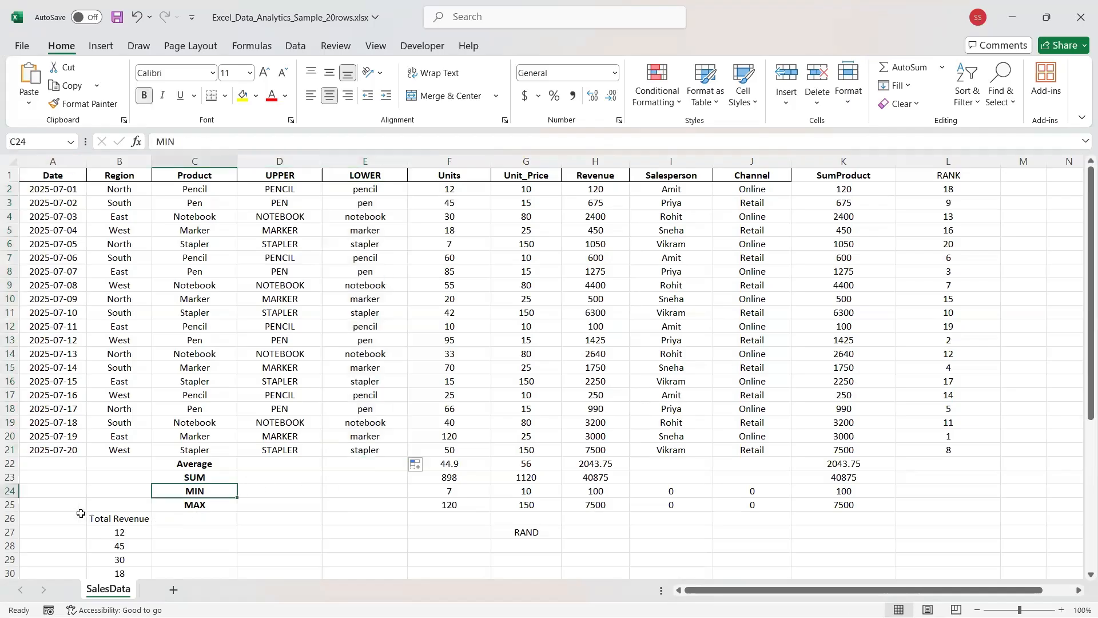
drag(80, 513, 115, 546)
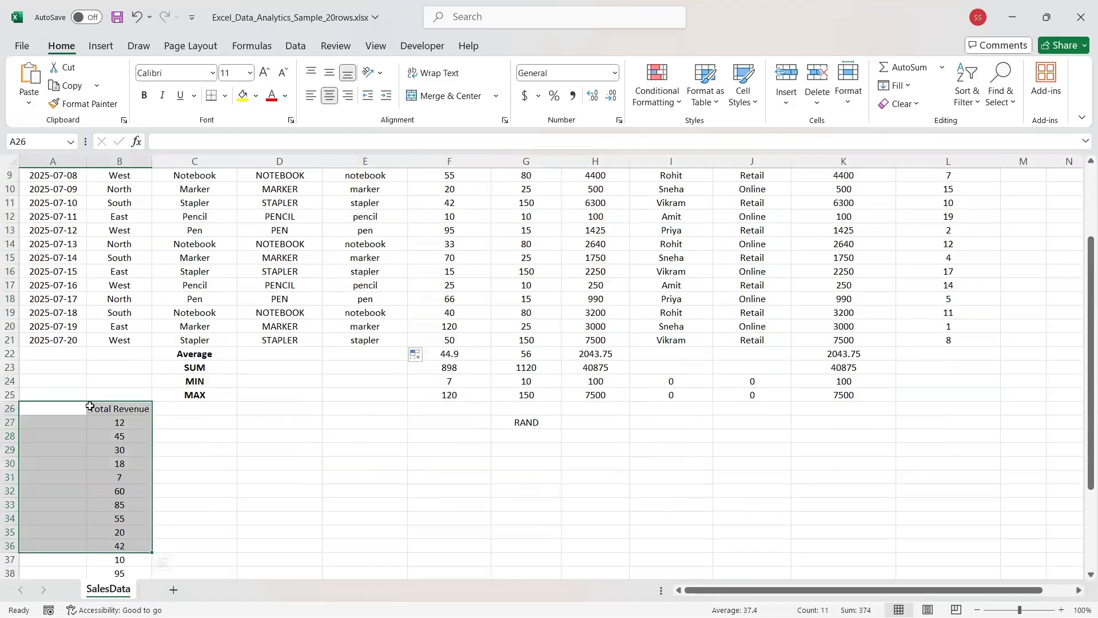
drag(90, 406, 134, 575)
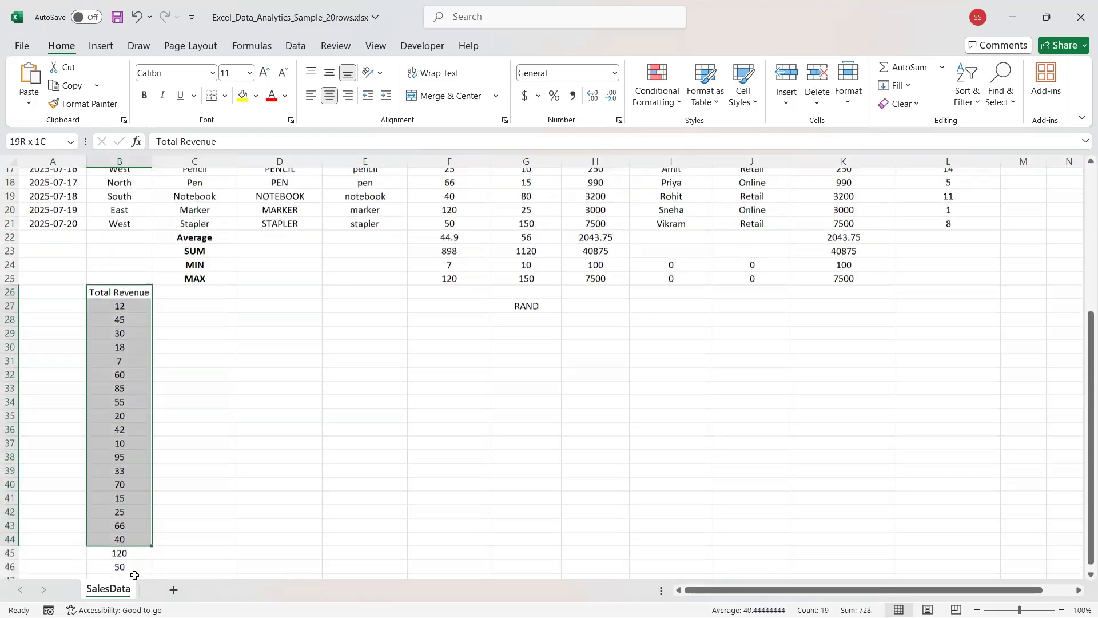
key(Delete)
Scroll around and zoom in to review the updated sheet.
scroll(318, 404, up, 4)
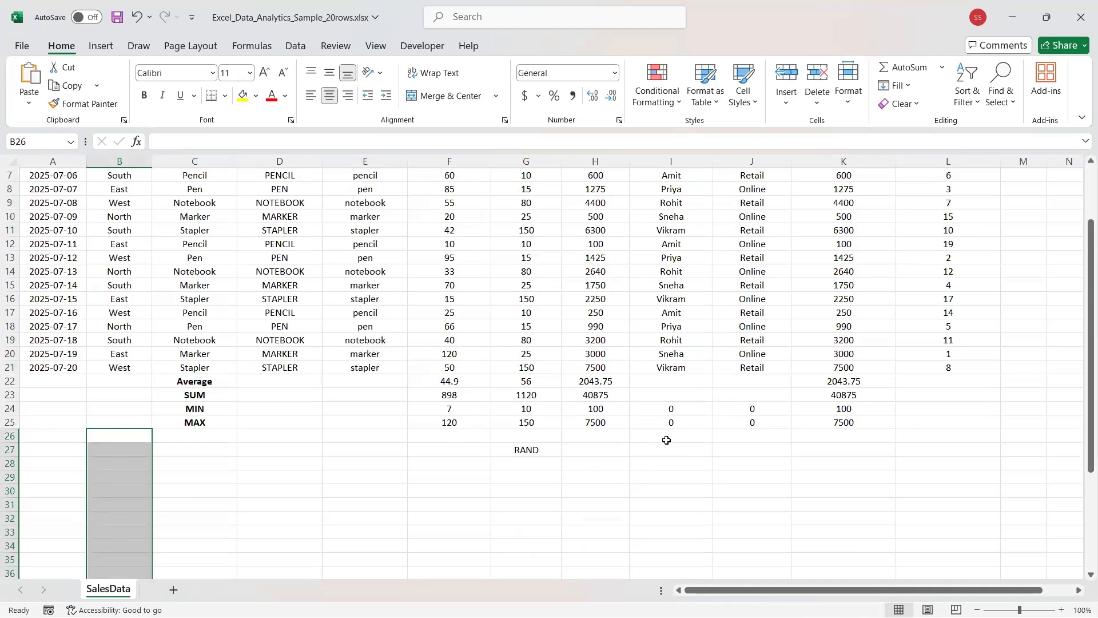
scroll(635, 455, up, 2)
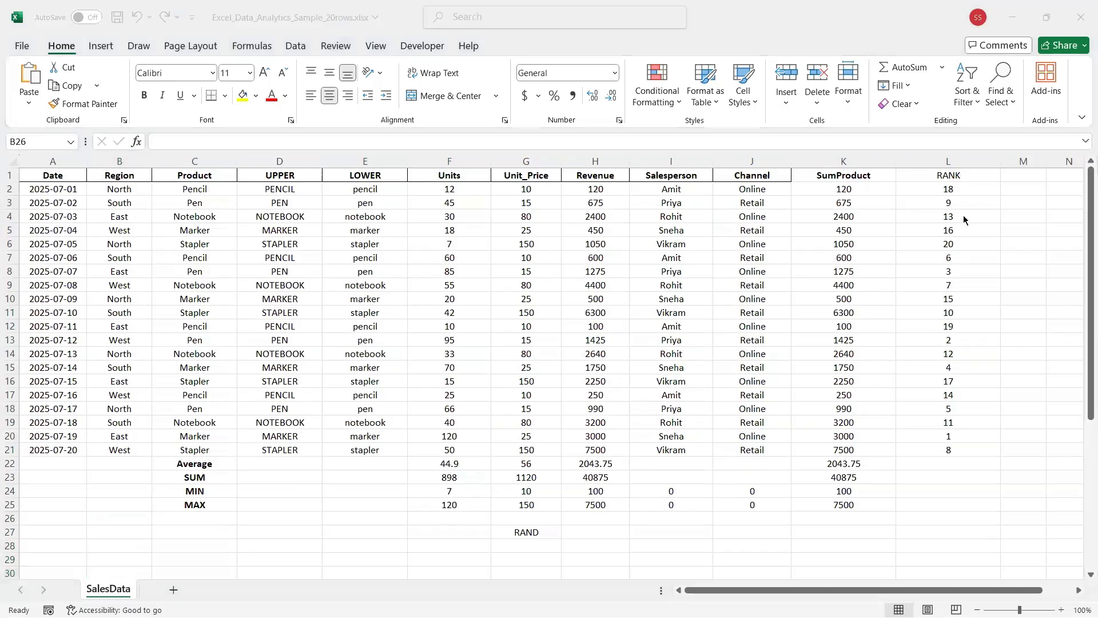
scroll(963, 215, right, 6)
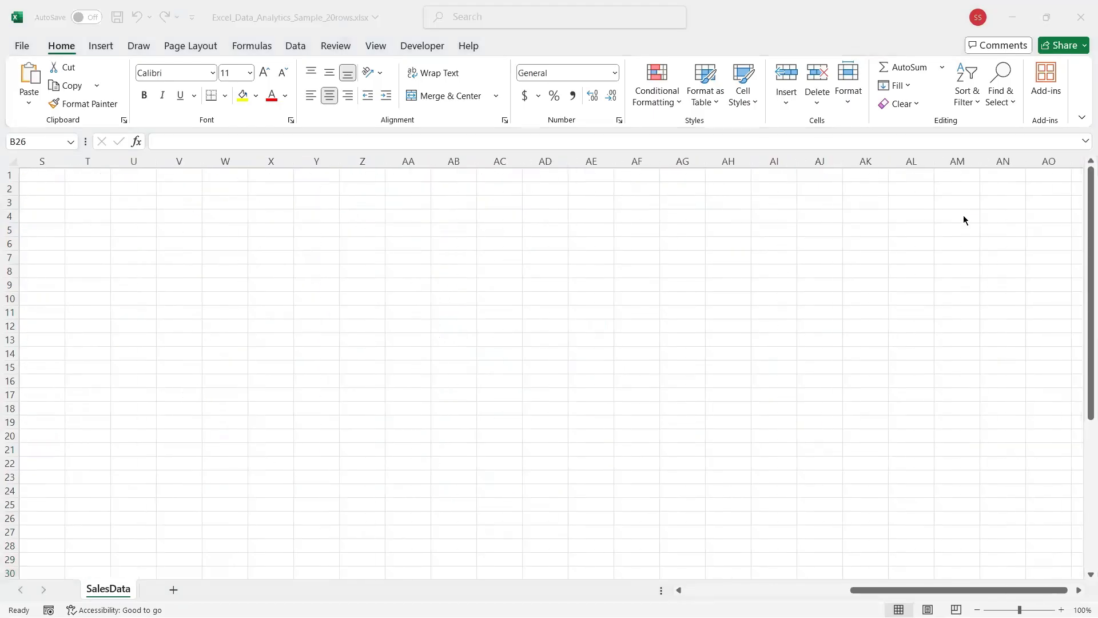
ctrl+scroll(963, 217, down, 2)
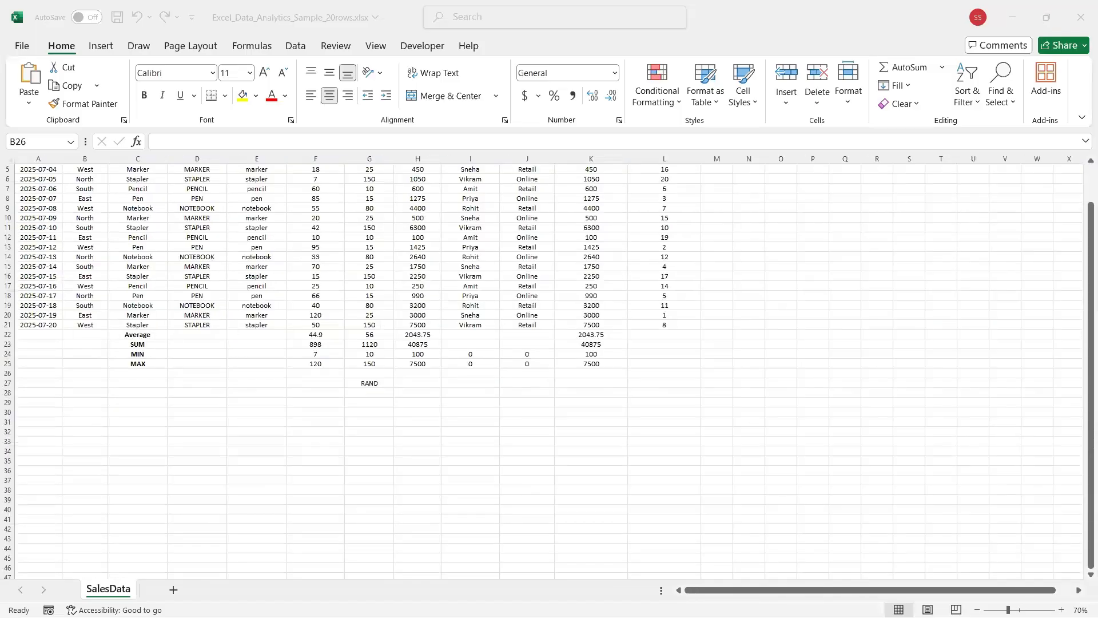
key(alt+Tab)
click(1062, 610)
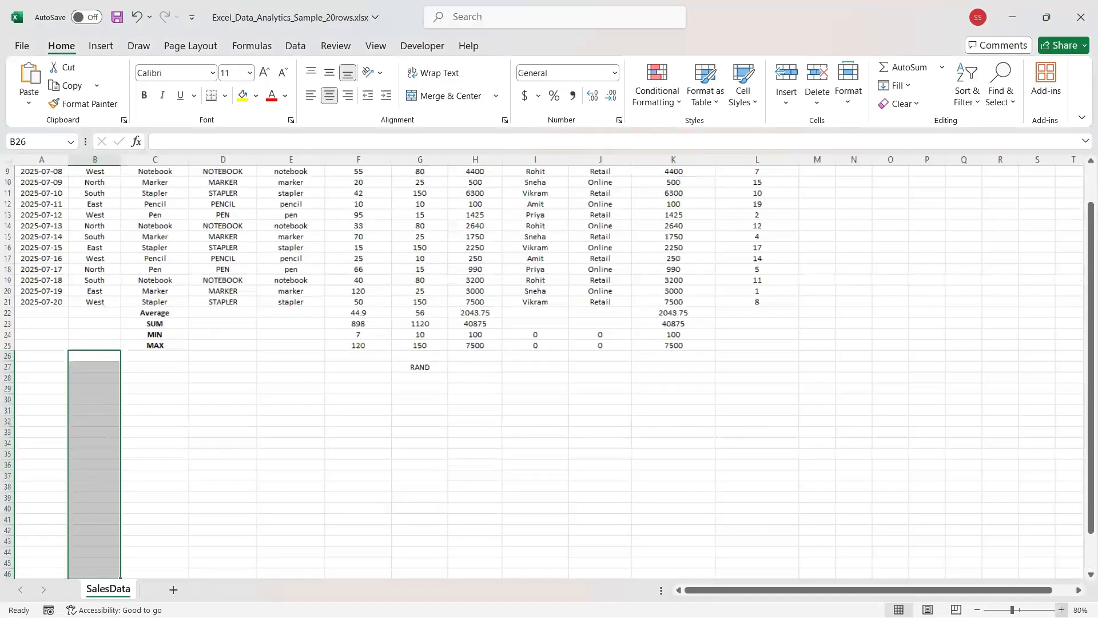
click(485, 518)
scroll(610, 543, up, 3)
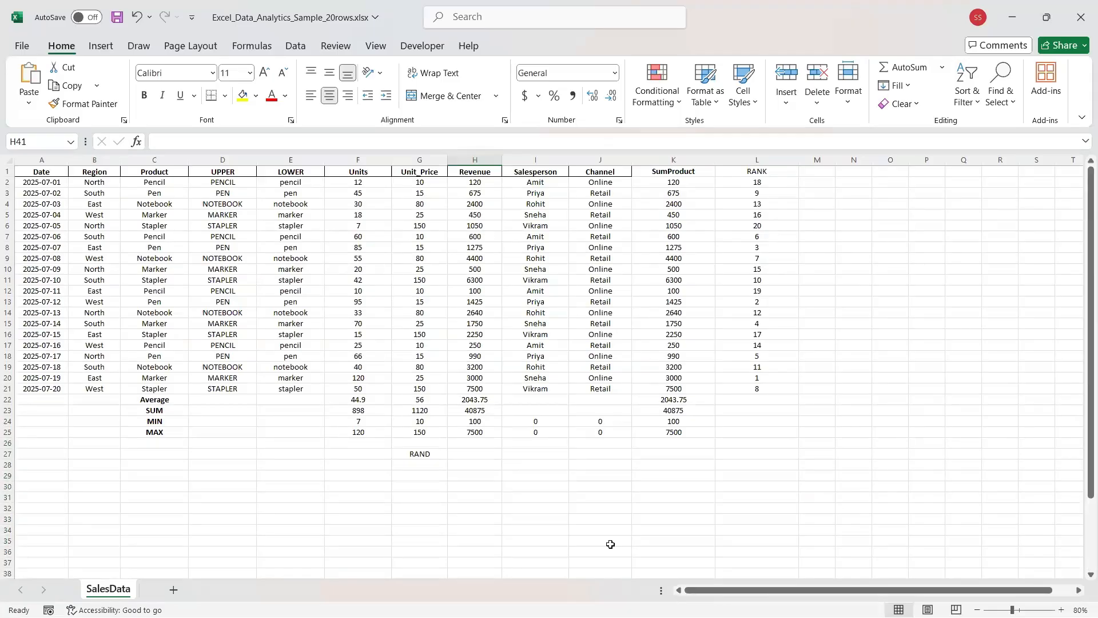
key(alt+Tab)
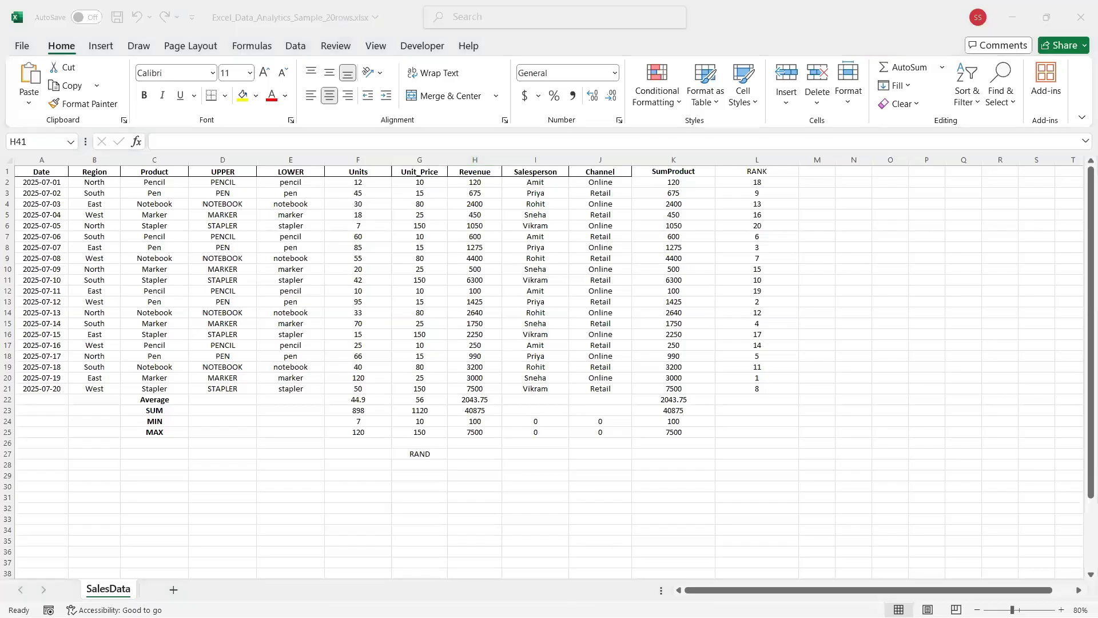
key(alt+Tab)
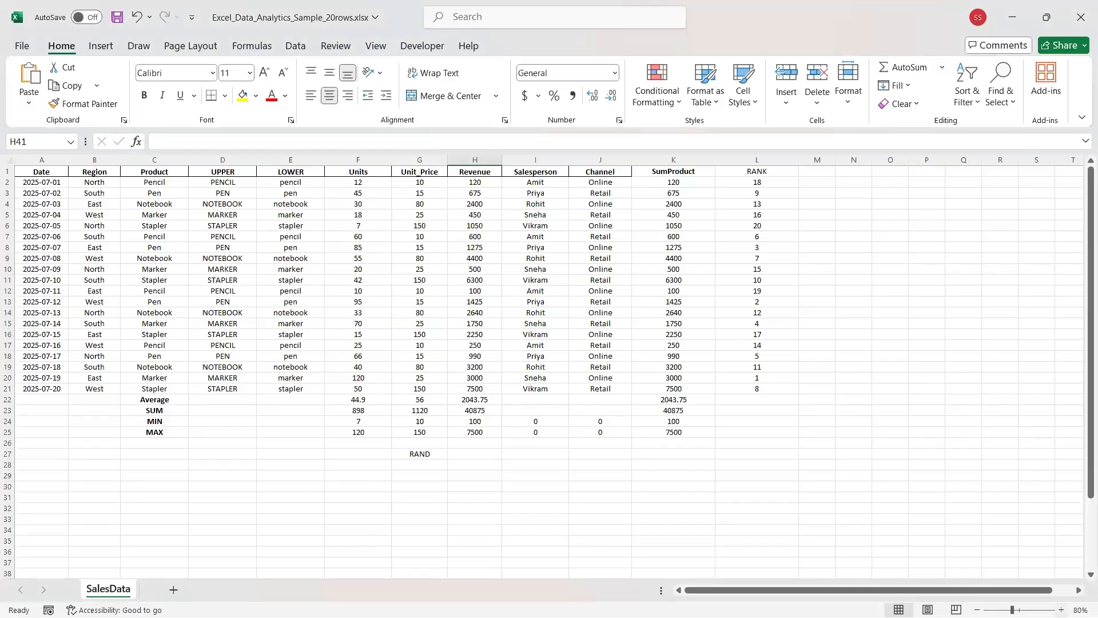
Clear all of column E, removing the LOWER header and its lowercase product names.
click(1061, 609)
scroll(230, 445, up, 1)
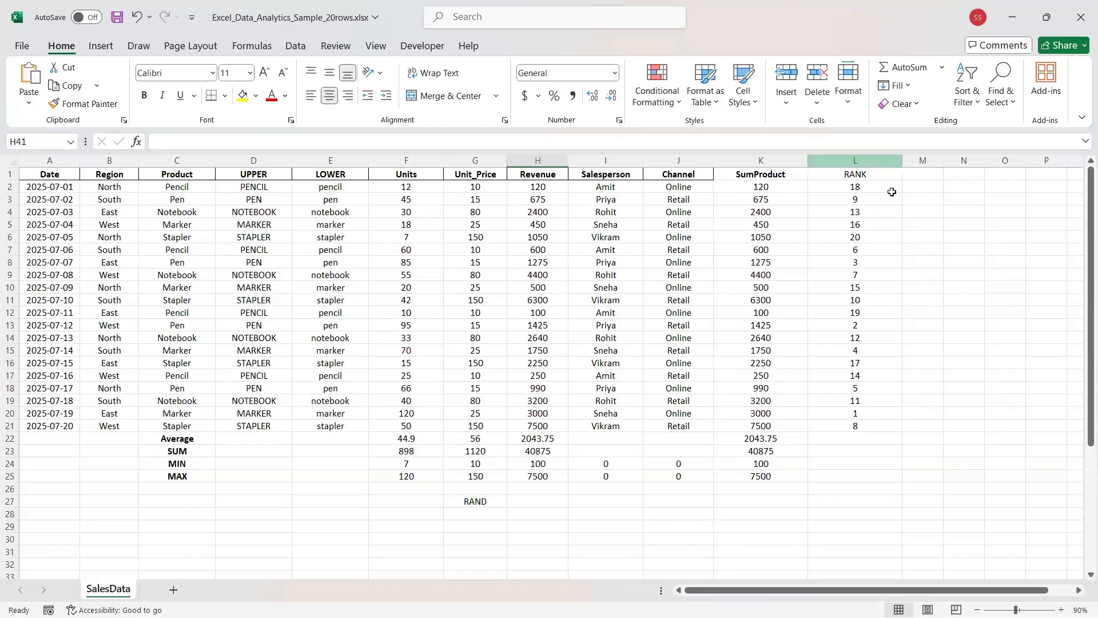
click(324, 161)
key(Delete)
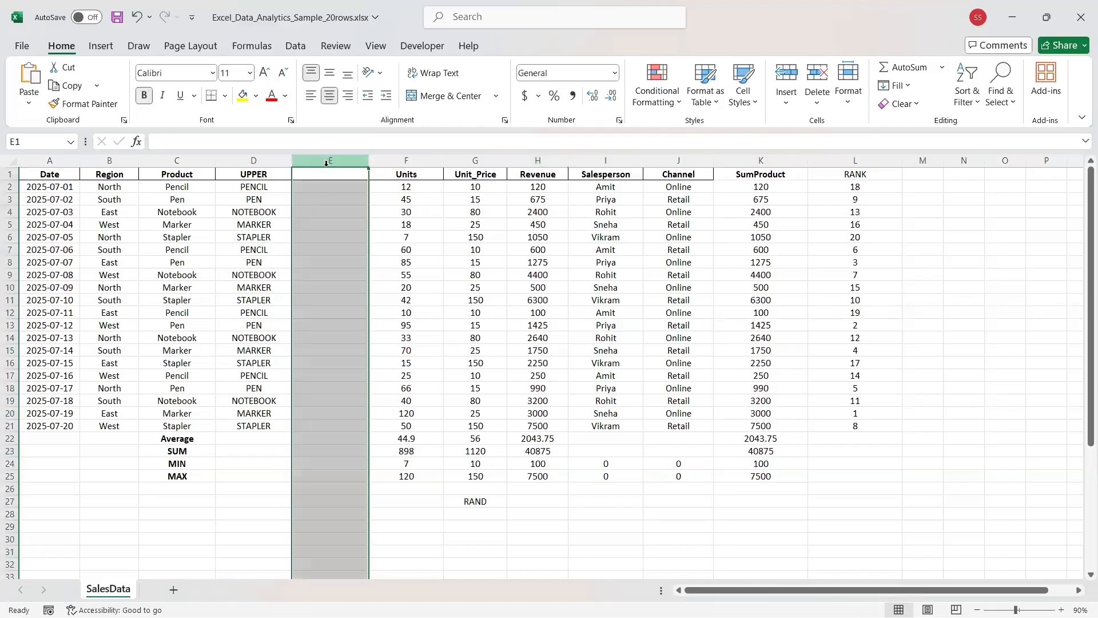
click(314, 177)
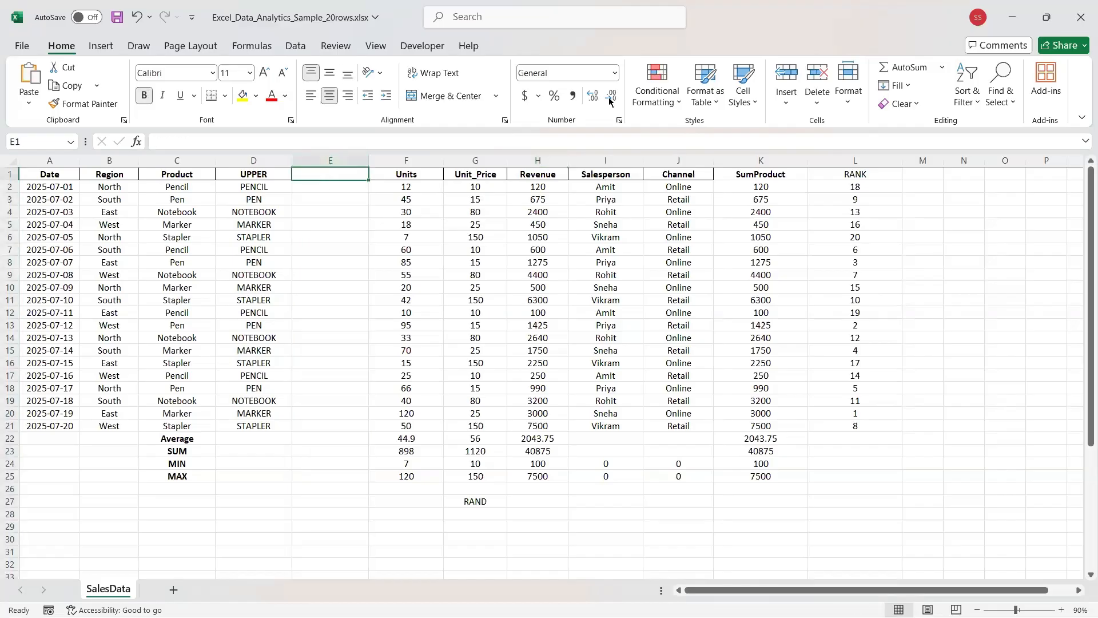
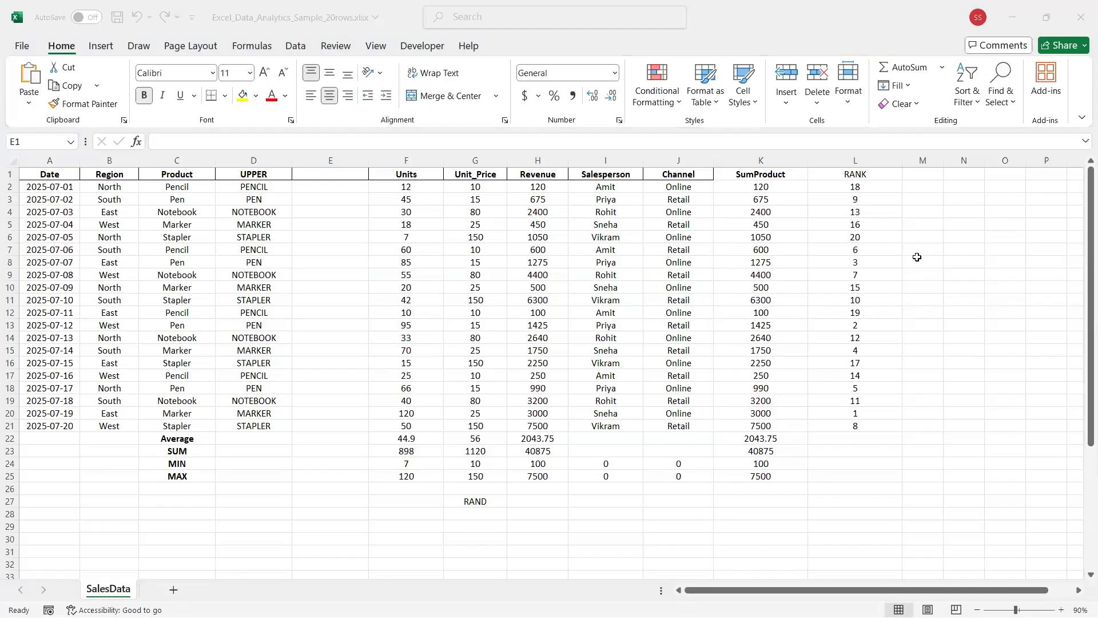
Type the heading AND into cell E1 of the sales sheet, correcting a stray letter.
click(1089, 340)
click(339, 176)
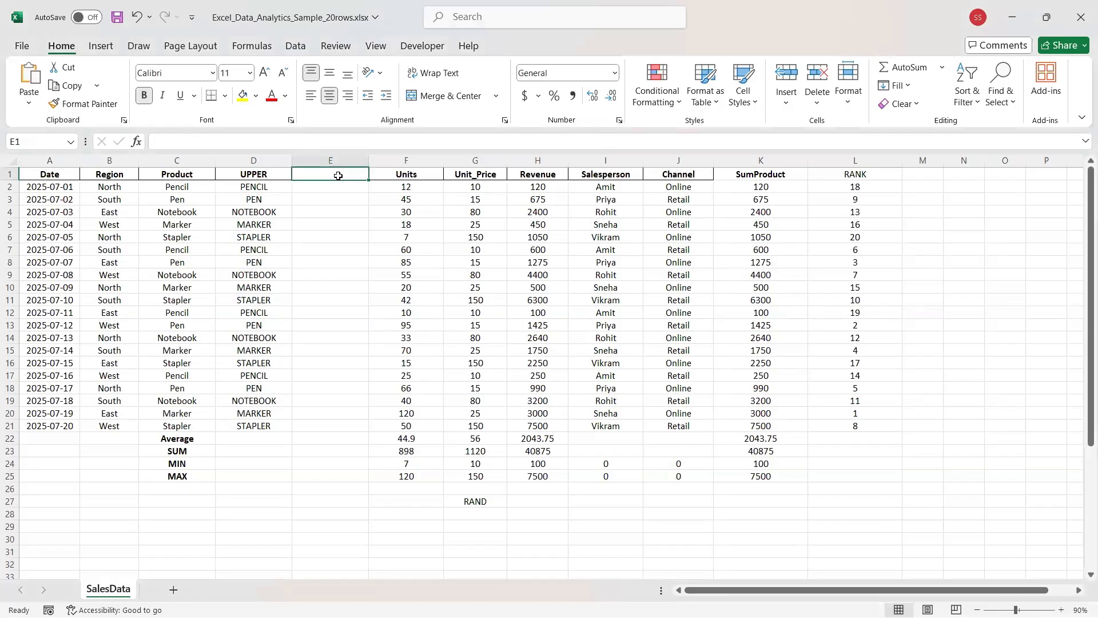
text(an)
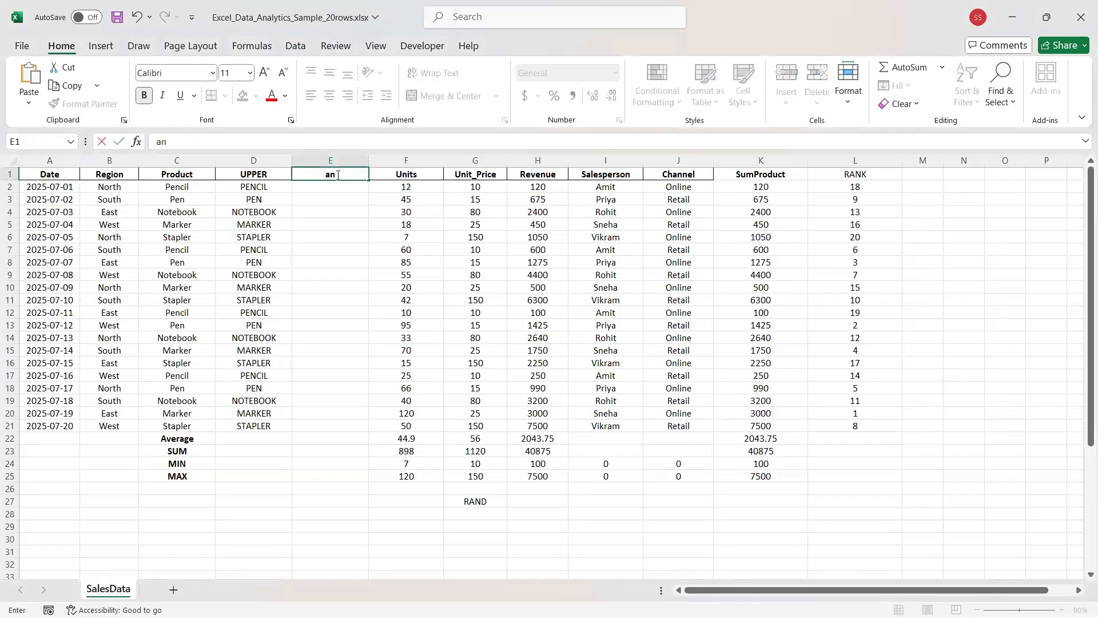
key(BackSpace)
text(AND)
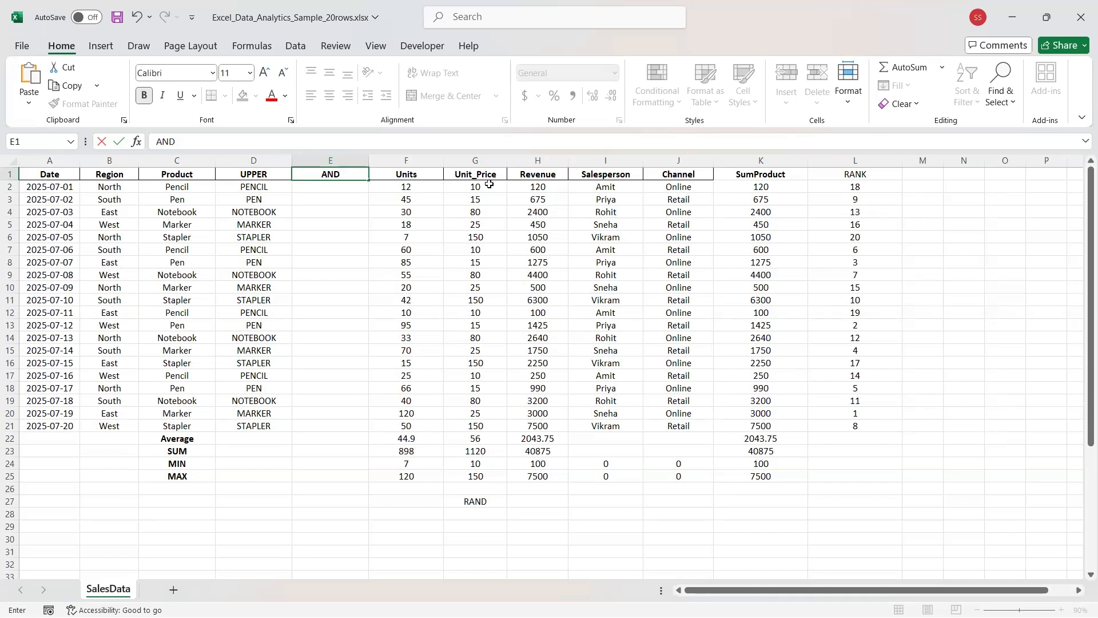
Clear the UPPER column and the AND heading, then delete the emptied columns D and E.
click(245, 161)
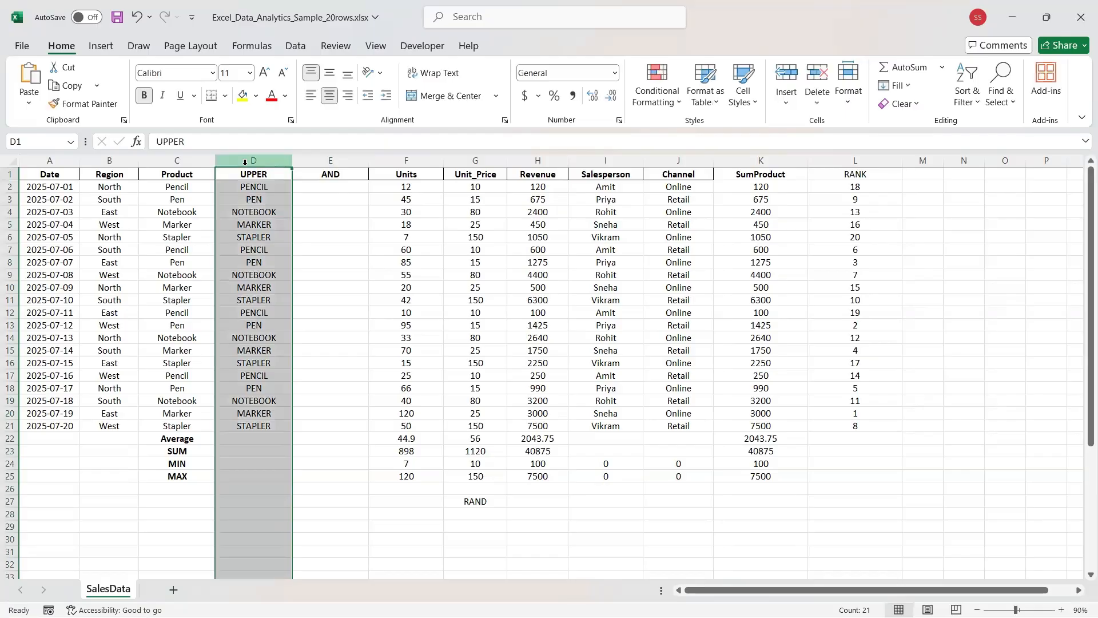
key(Delete)
click(320, 160)
key(Delete)
click(274, 160)
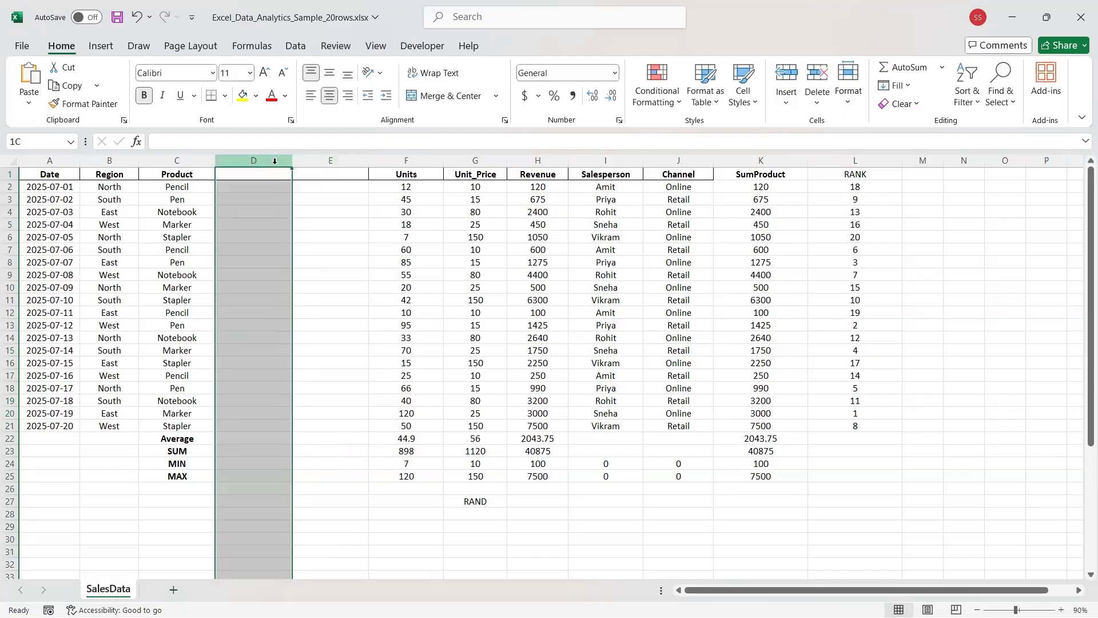
right_click(264, 253)
click(270, 237)
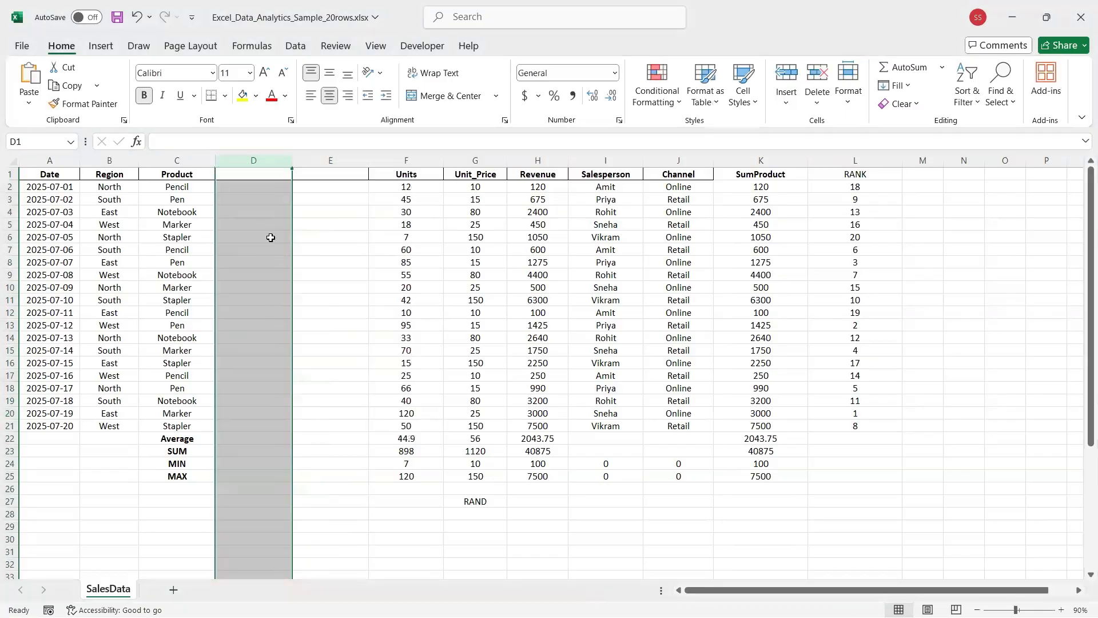
key(ctrl+minus)
right_click(263, 165)
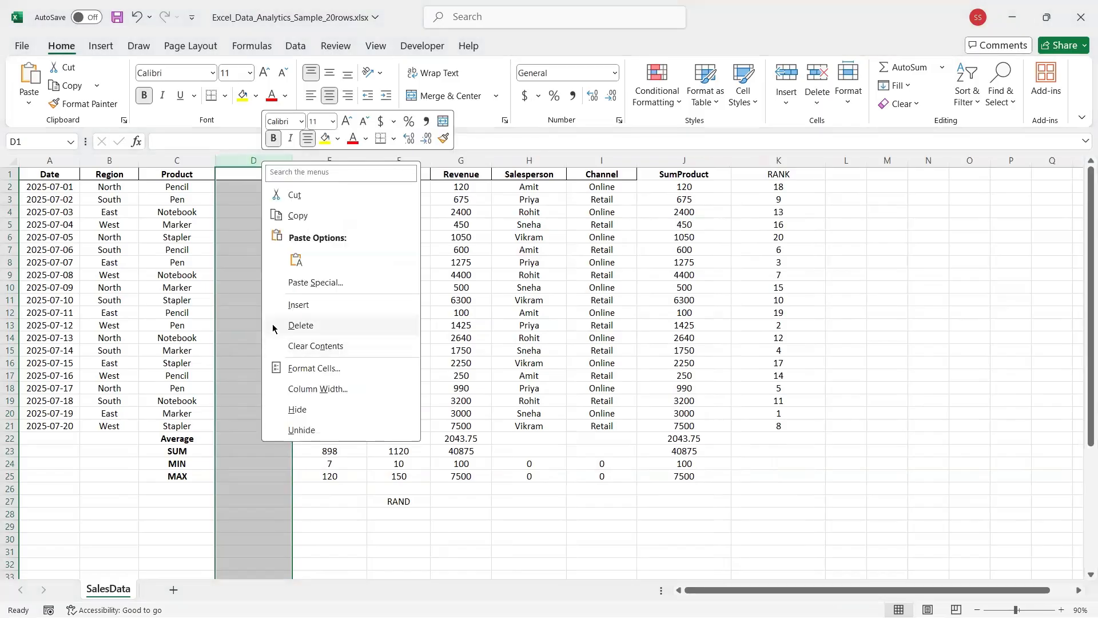
key(d)
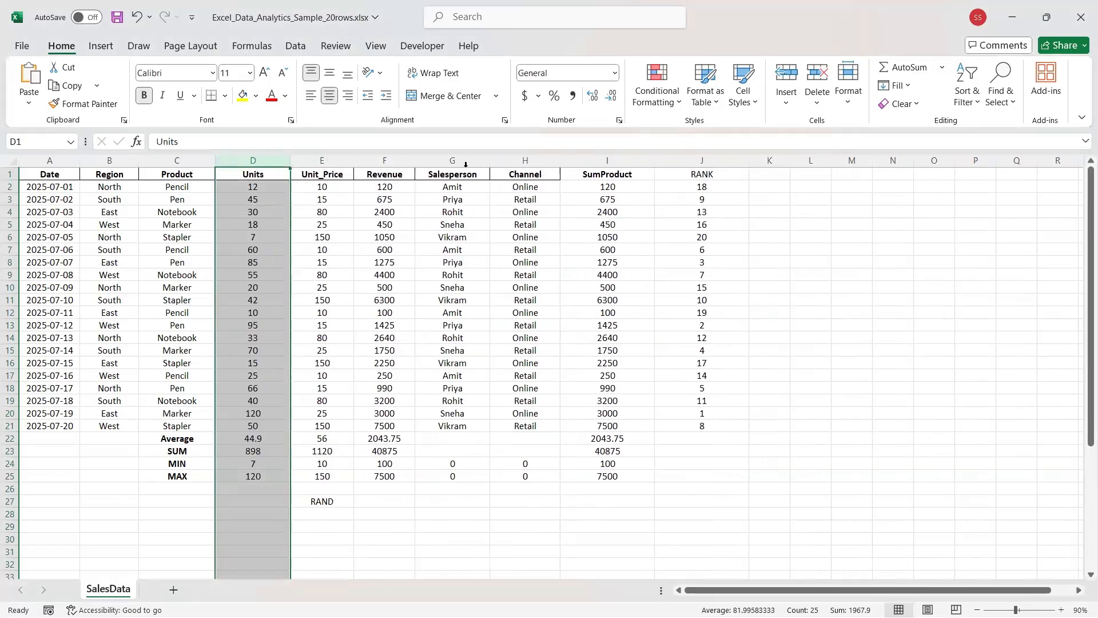
Clear the RANK column and enter the heading AND in J1.
click(701, 161)
key(Delete)
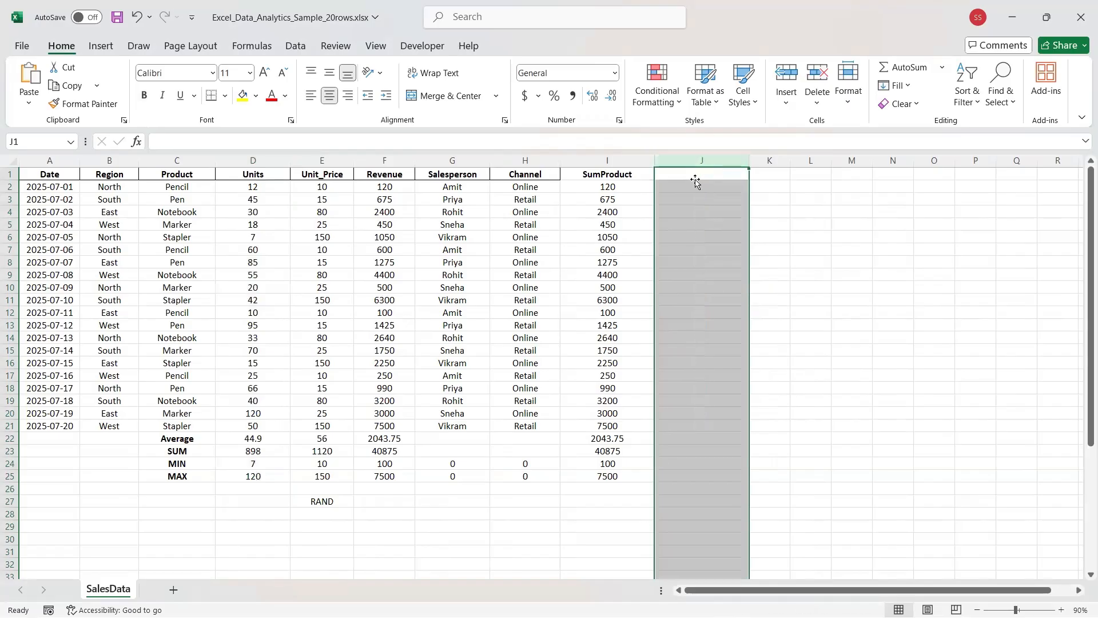
click(694, 177)
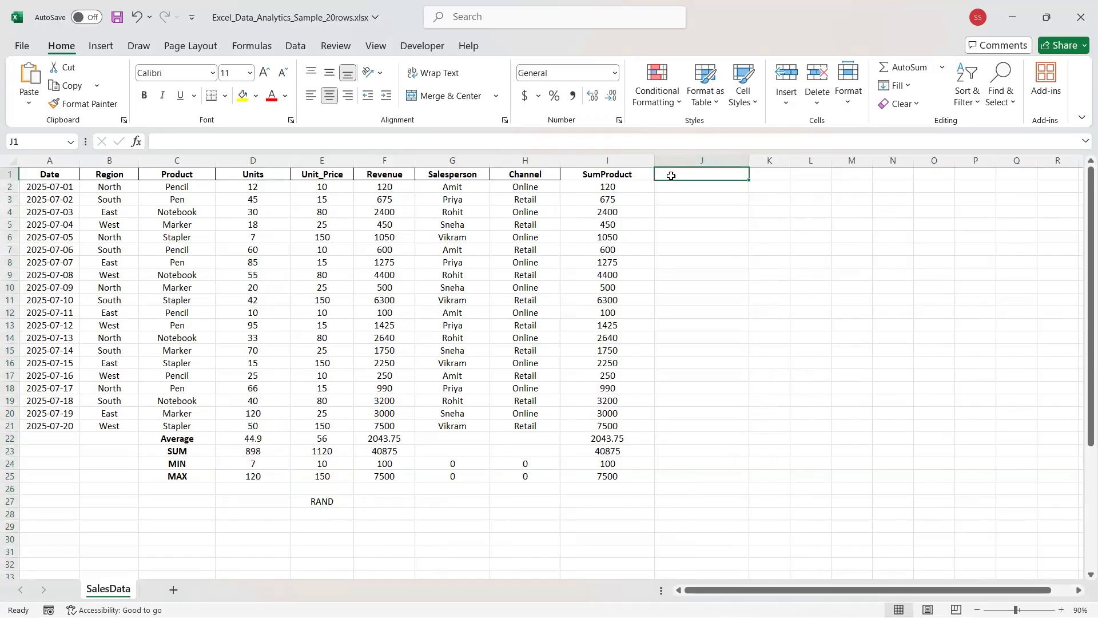
text(AND)
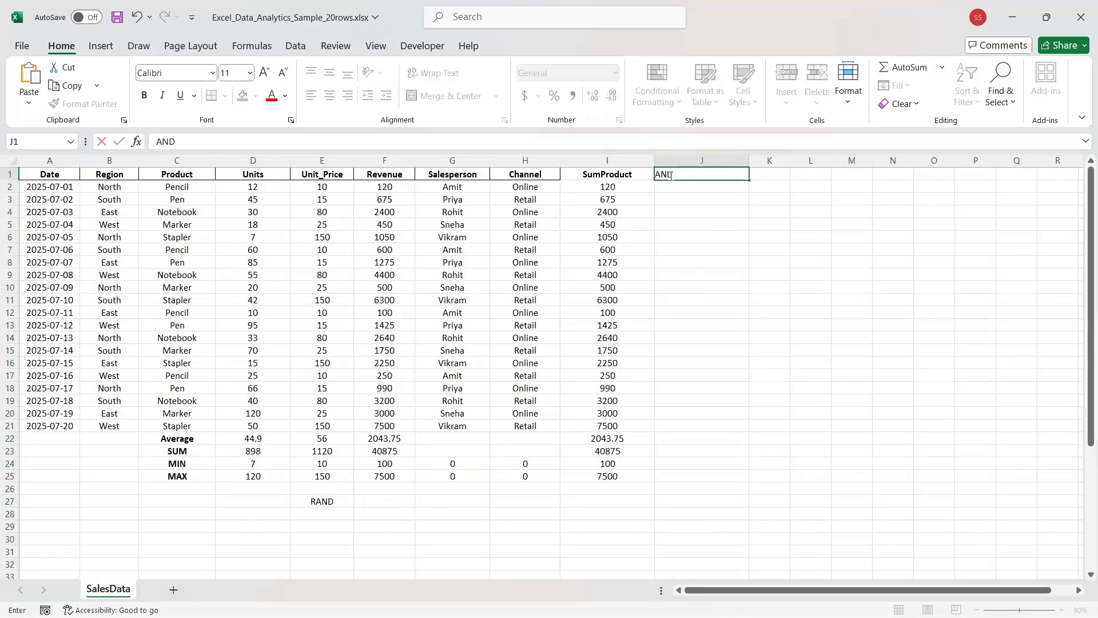
click(672, 186)
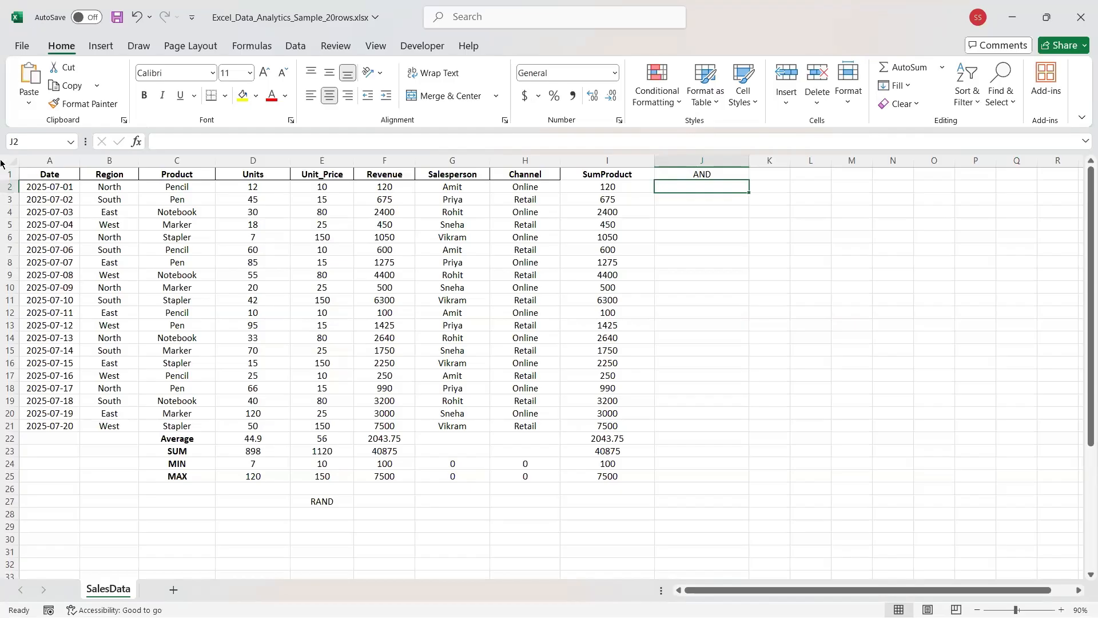
Enter =AND(D2>50,F2>2000) in J2, which returns FALSE for the first sales row.
click(256, 187)
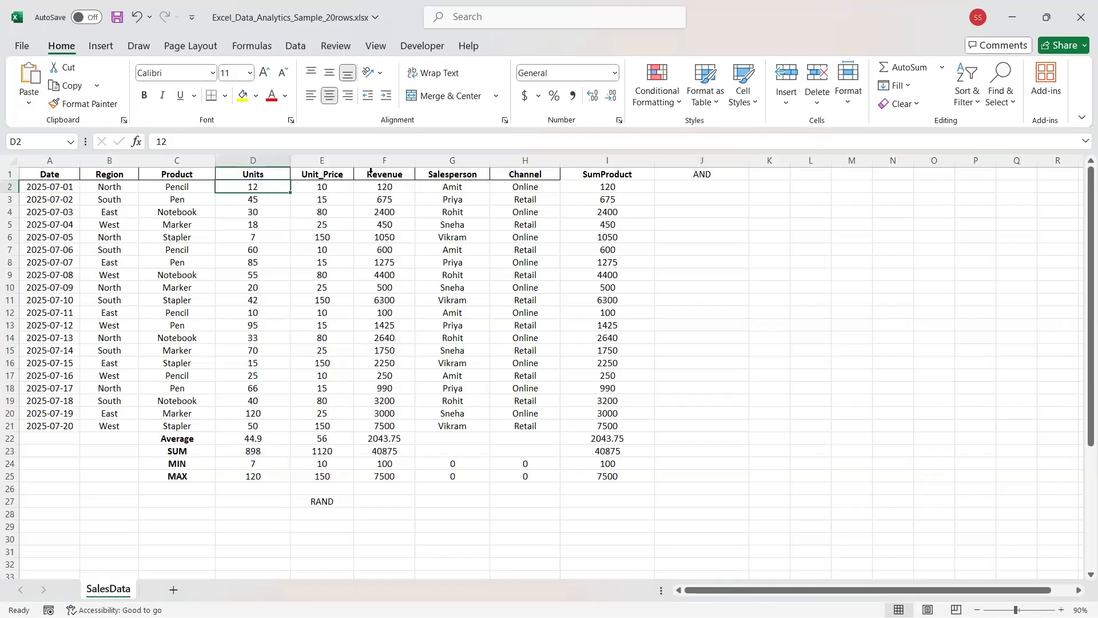
click(381, 189)
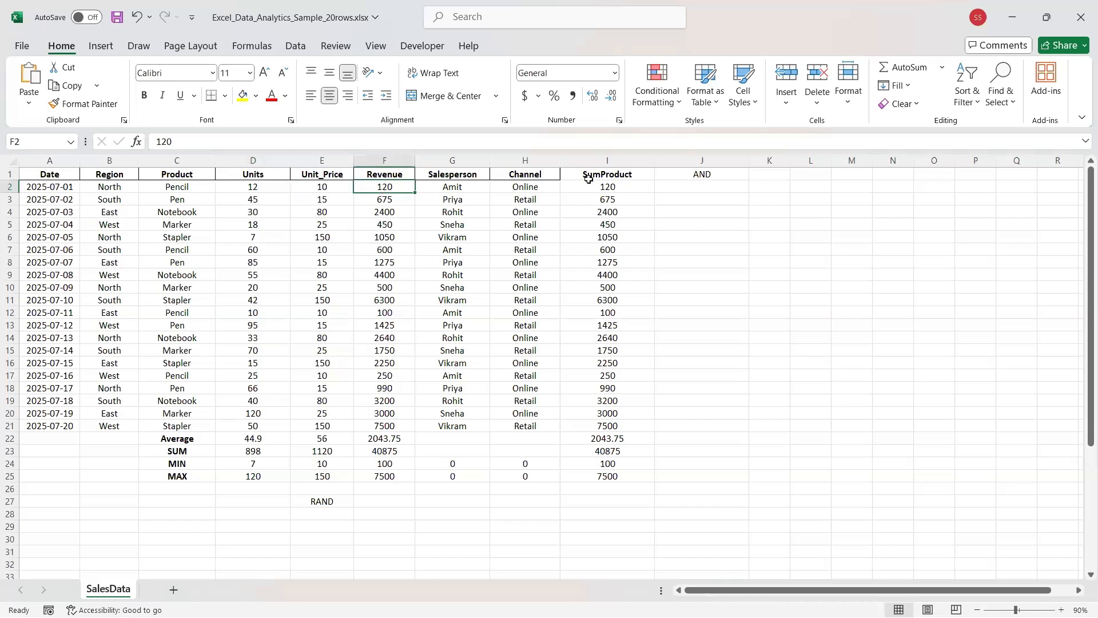
click(671, 185)
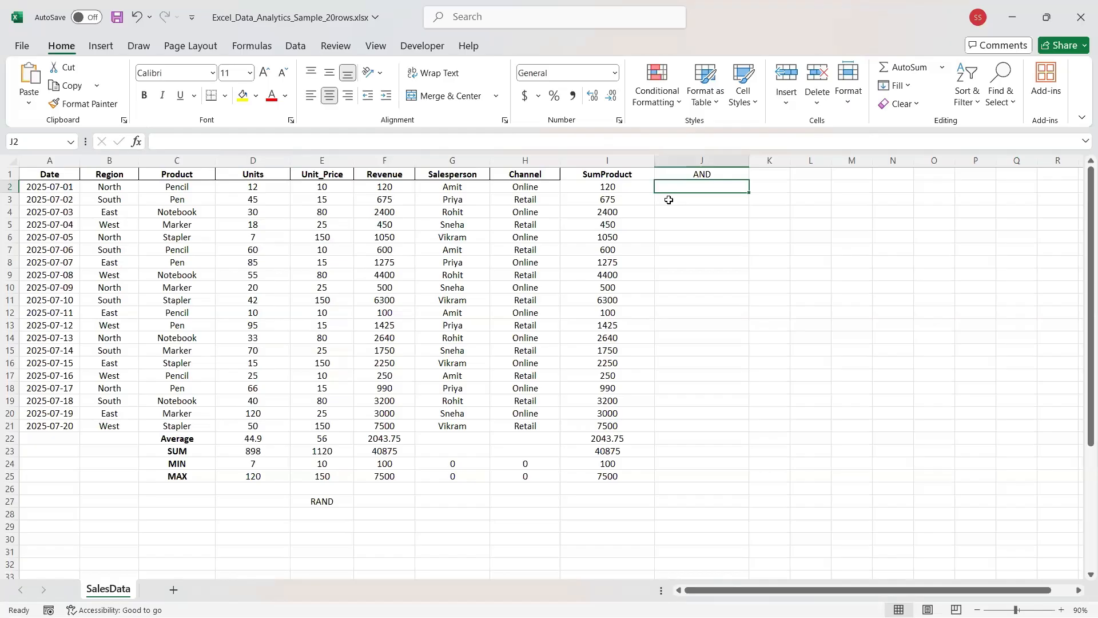
text(=)
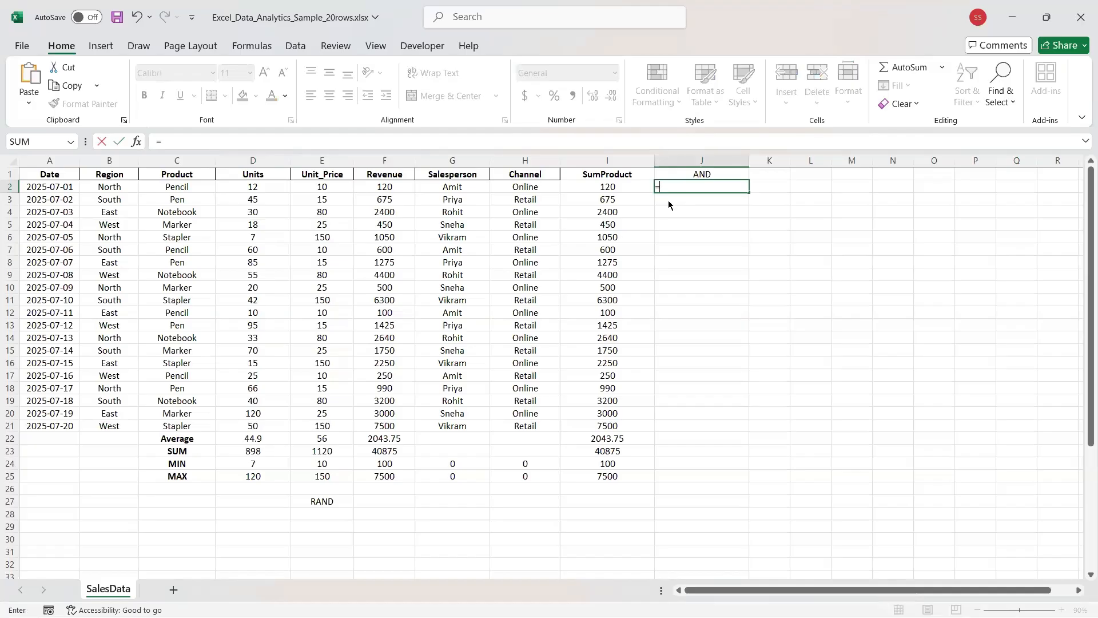
text(AND)
double_click(670, 201)
text())
key(Return)
key(Return)
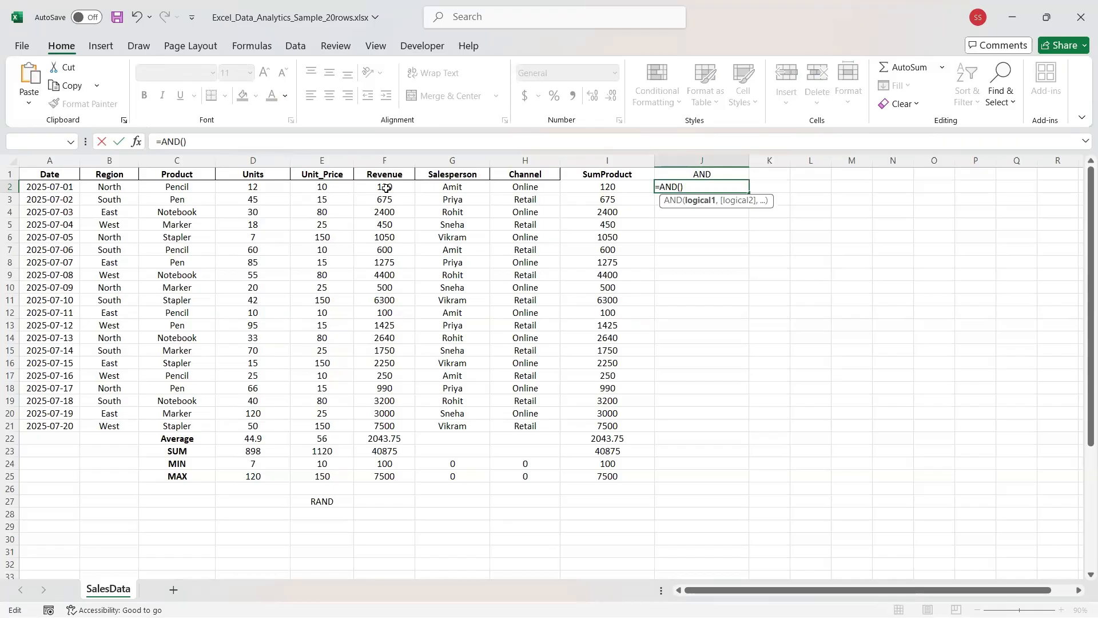
text(D@)
key(BackSpace)
text(2>)
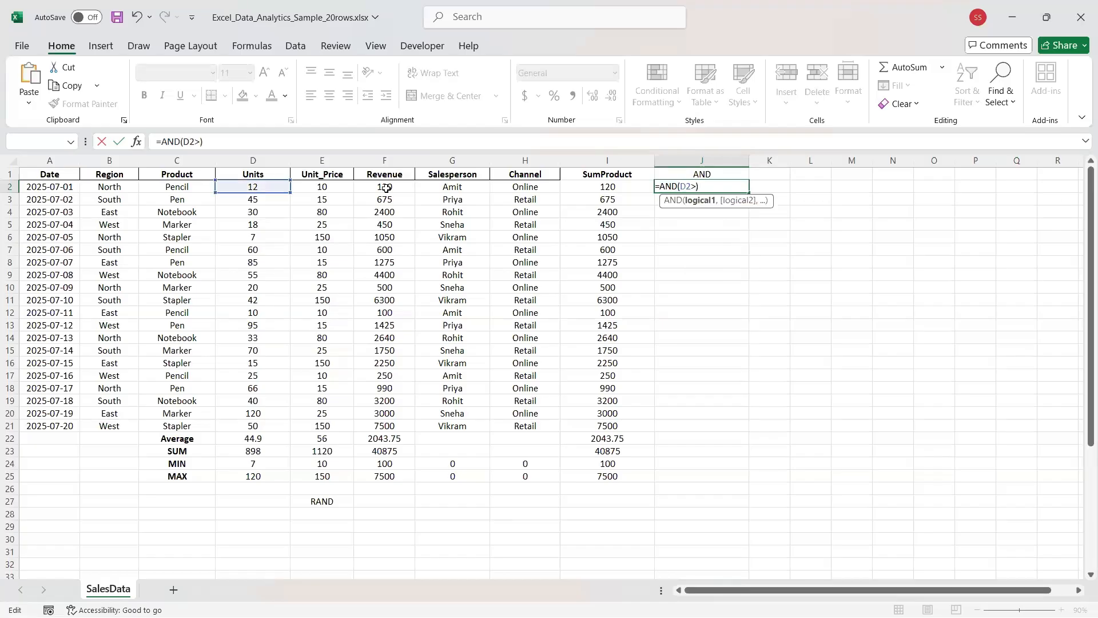
text(50,)
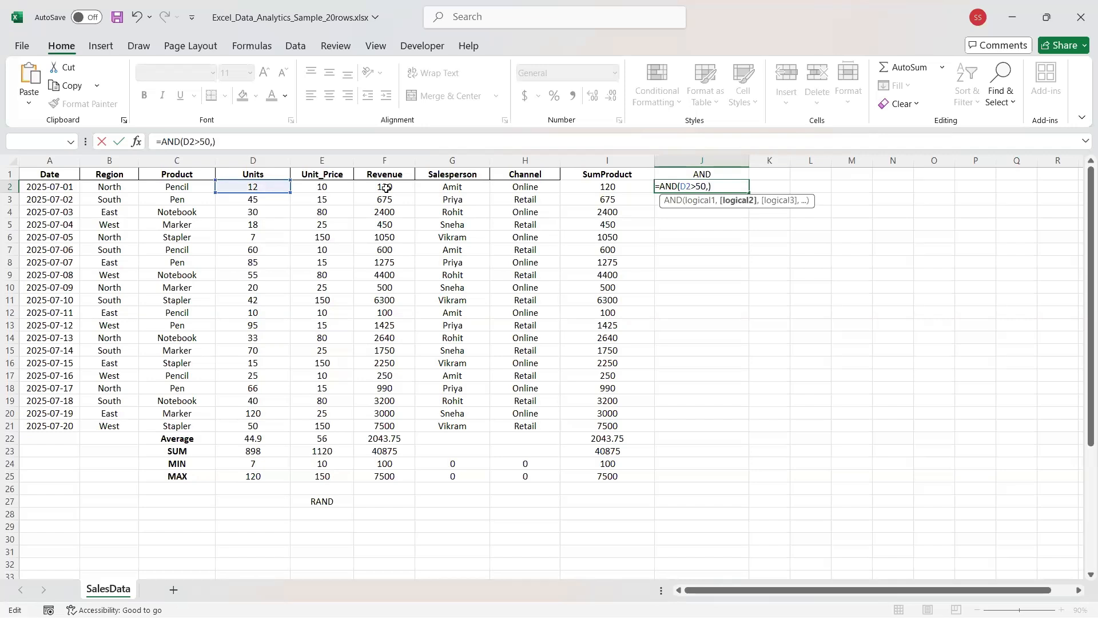
text(F2>)
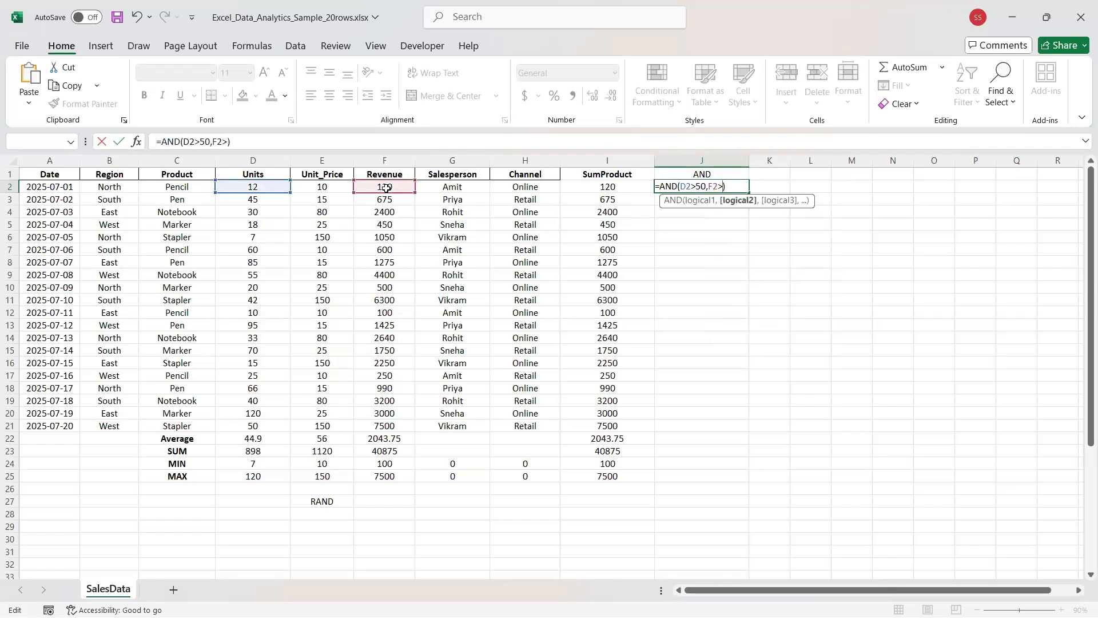
text(2000)
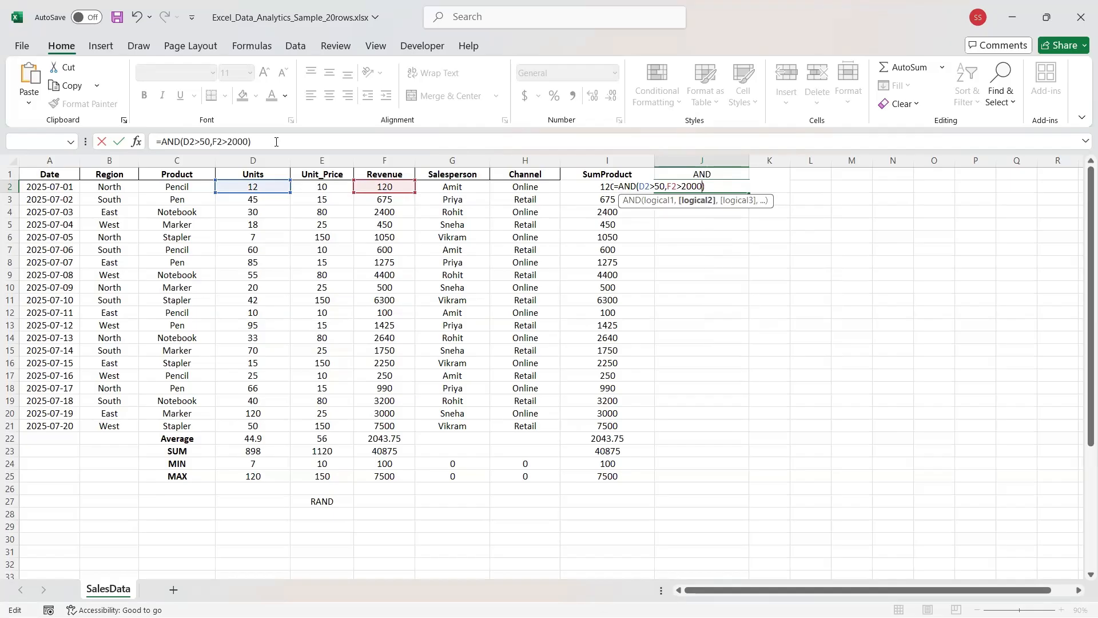
key(Return)
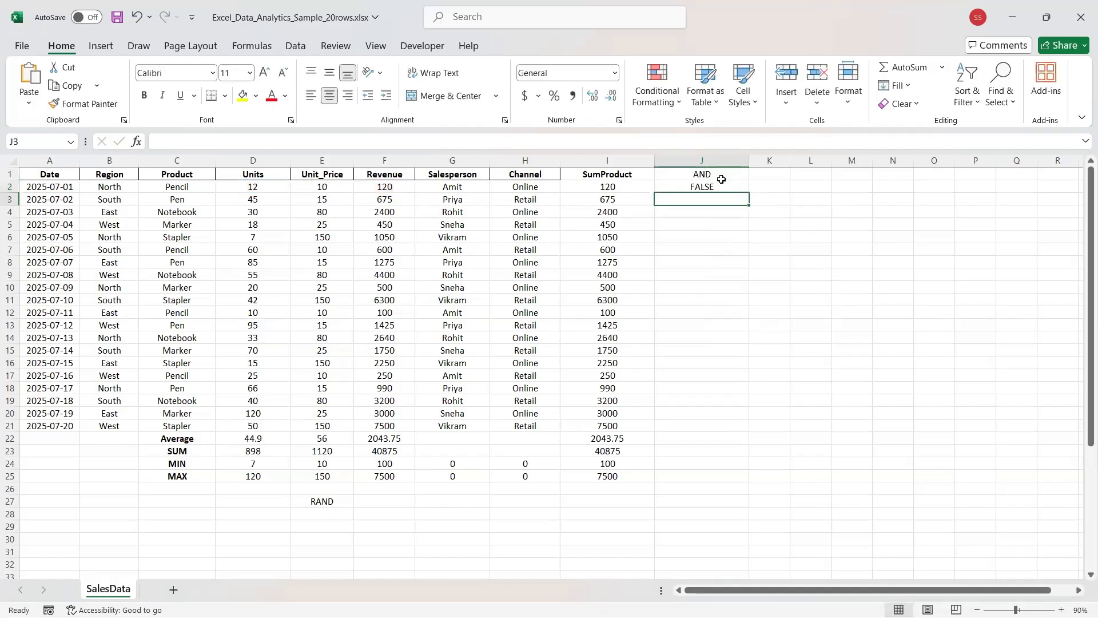
Review J2's AND formula against the Units value in D2 and Revenue in F2.
click(719, 187)
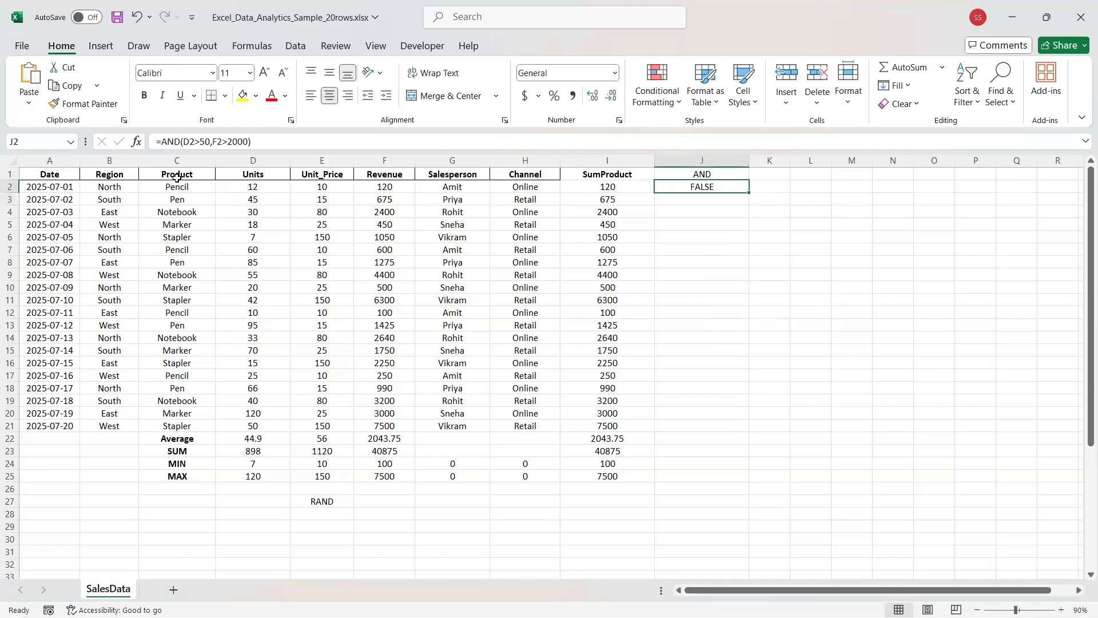
drag(198, 186, 687, 184)
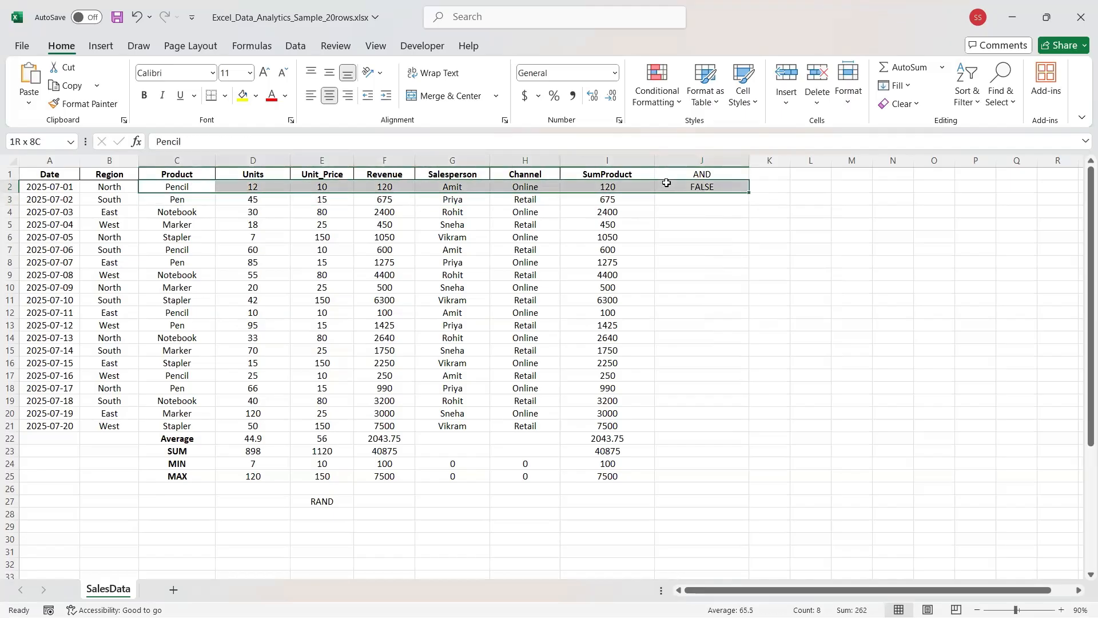
click(264, 192)
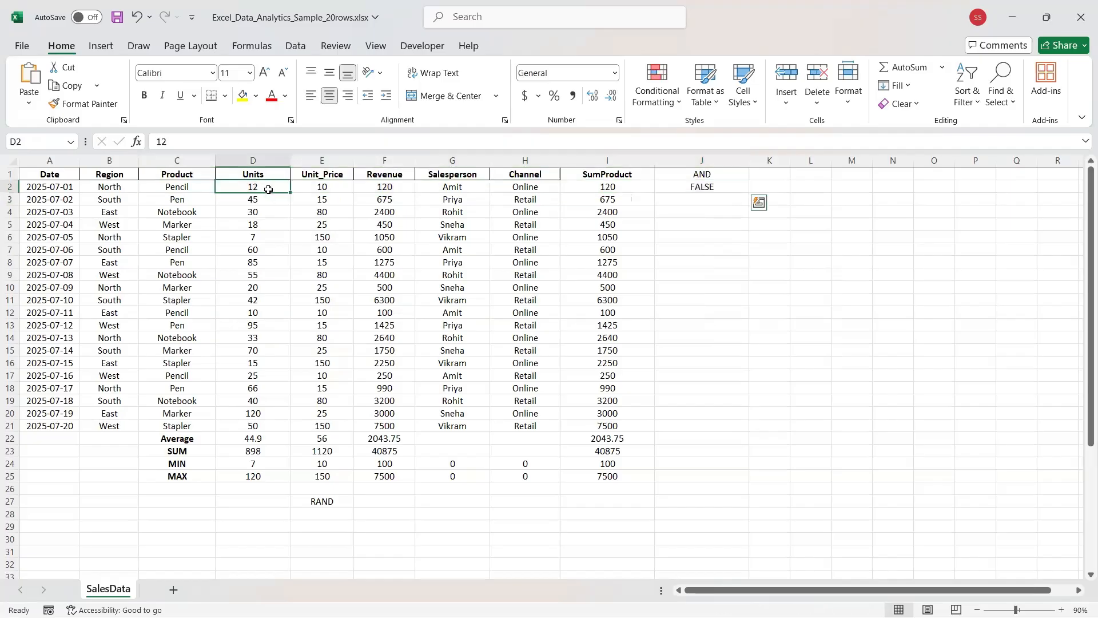
click(385, 187)
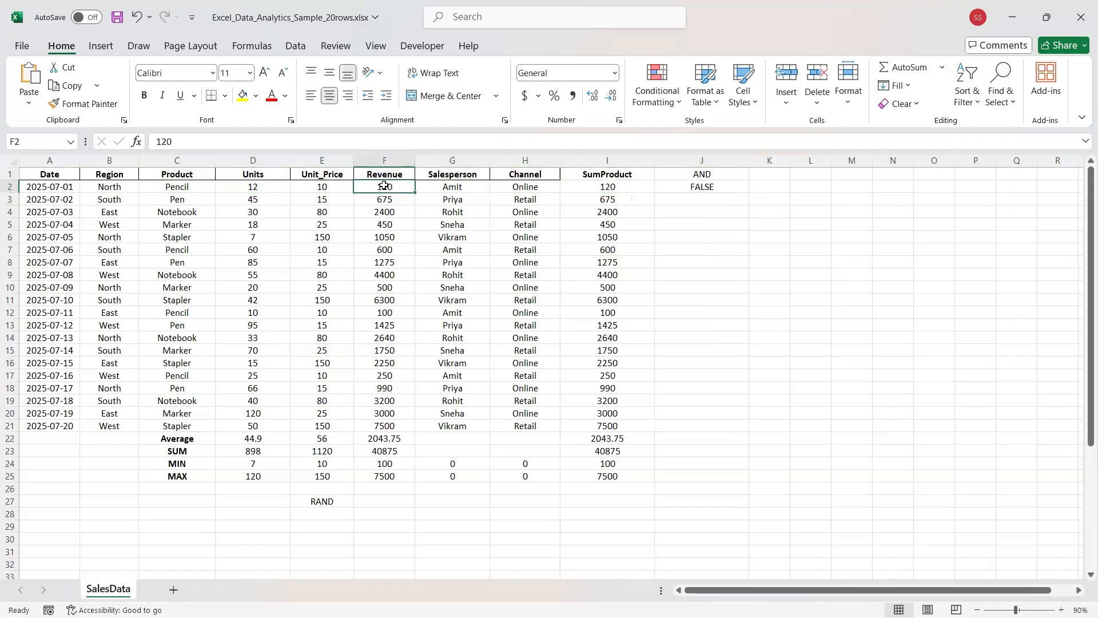
Fill the AND formula down J2:J22 and check the results in rows 4 and 9.
click(680, 191)
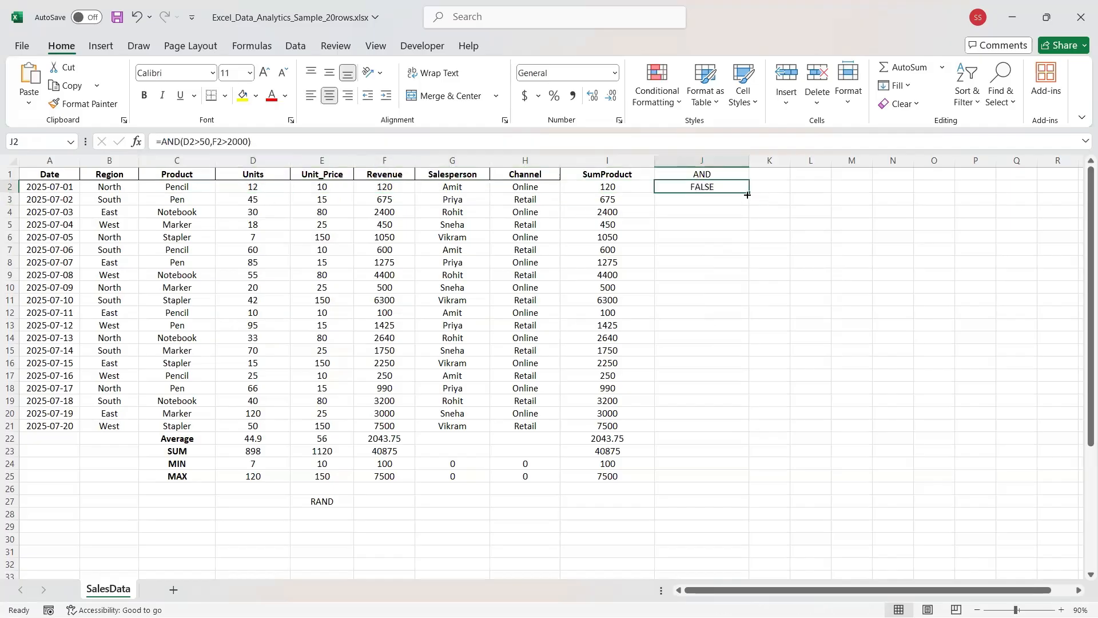
drag(748, 193, 697, 445)
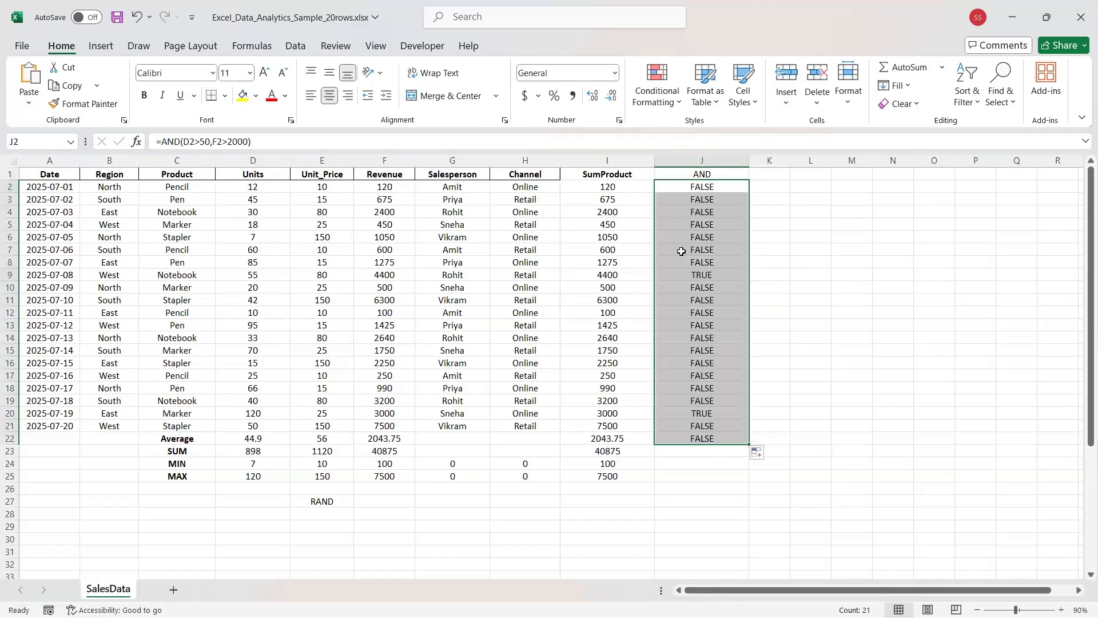
click(689, 213)
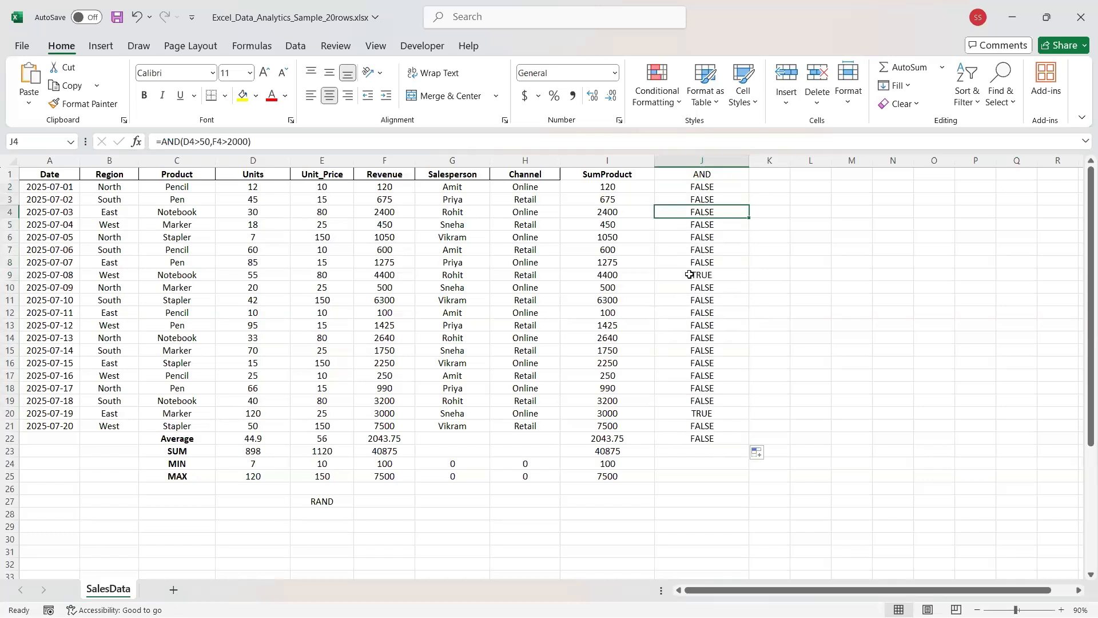
click(690, 274)
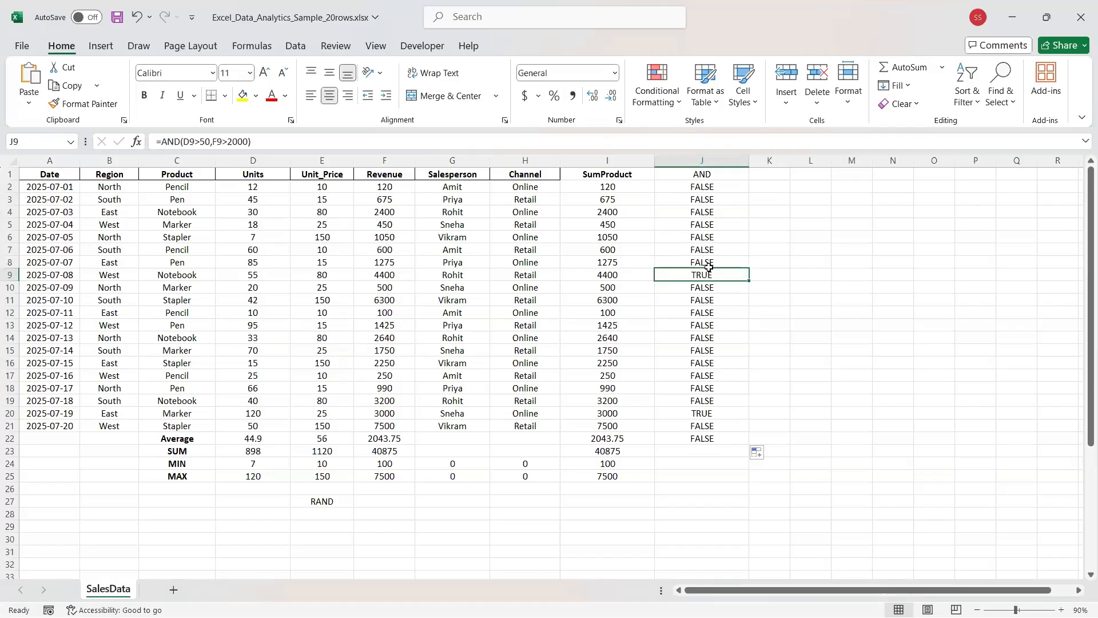
click(692, 190)
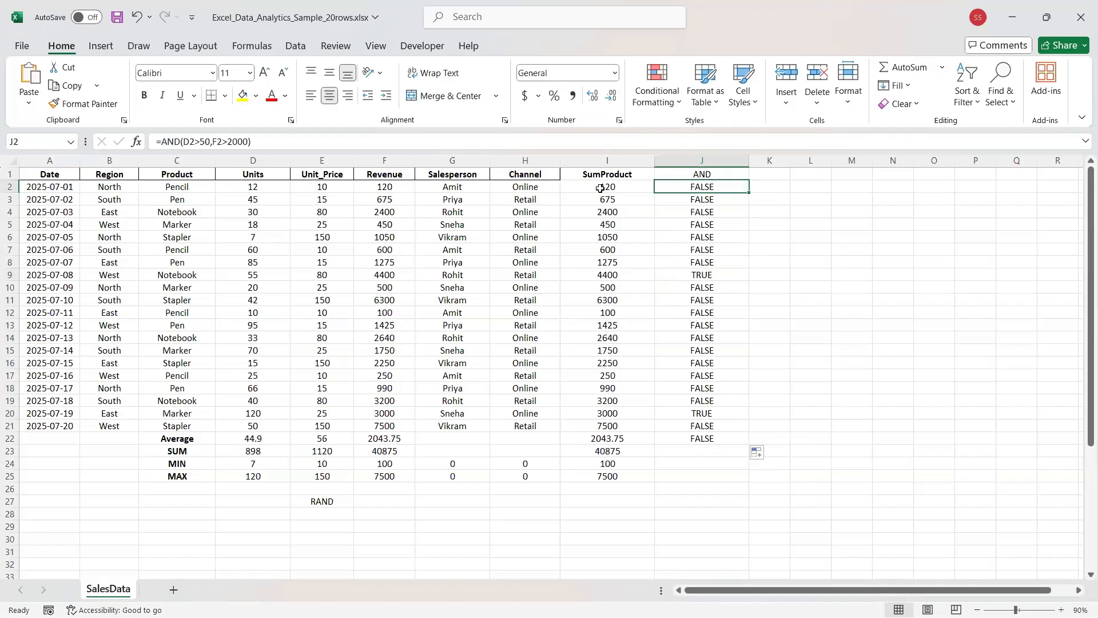
Change J2 to =OR(D2>50,F2>2000) and fill it down through row 22.
click(180, 142)
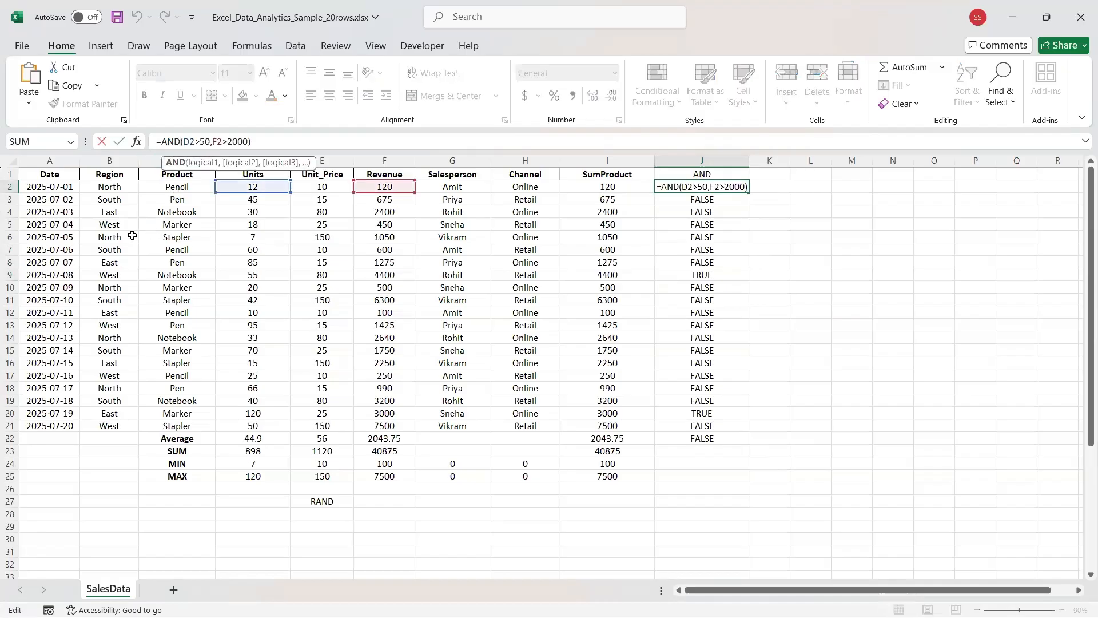
key(BackSpace)
key(BackSpace)
key(BackSpace)
text(OR)
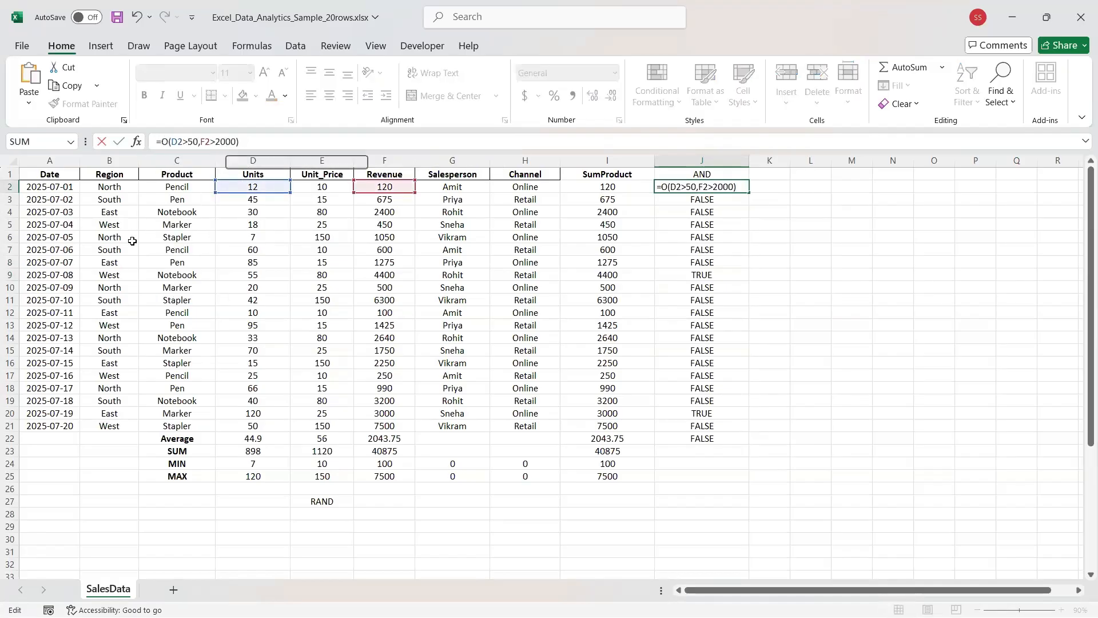
key(Return)
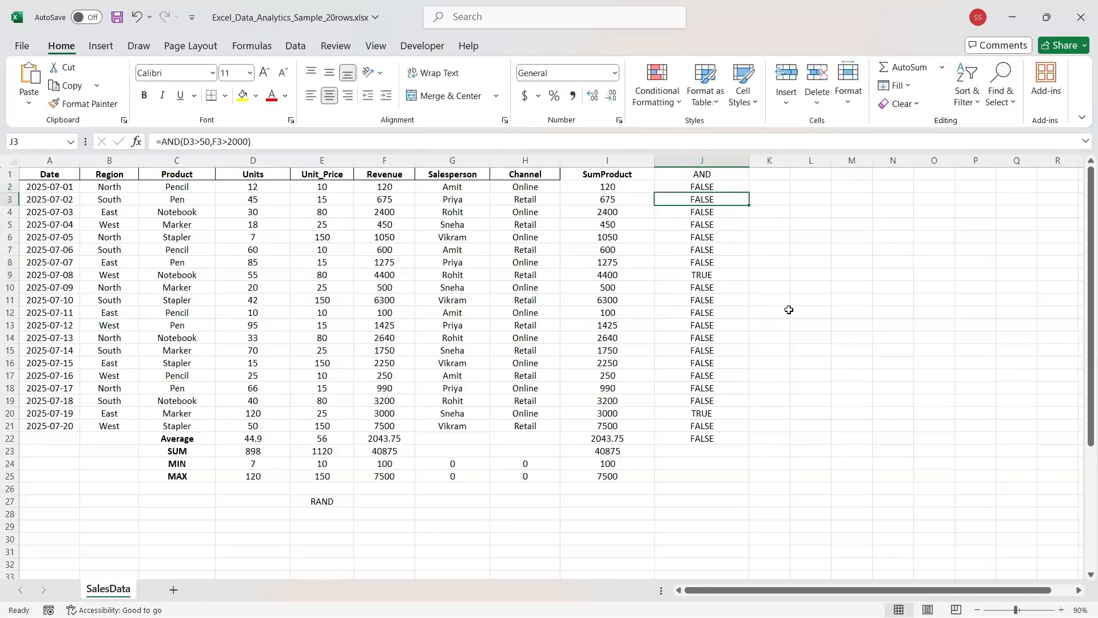
click(743, 187)
drag(751, 194, 702, 308)
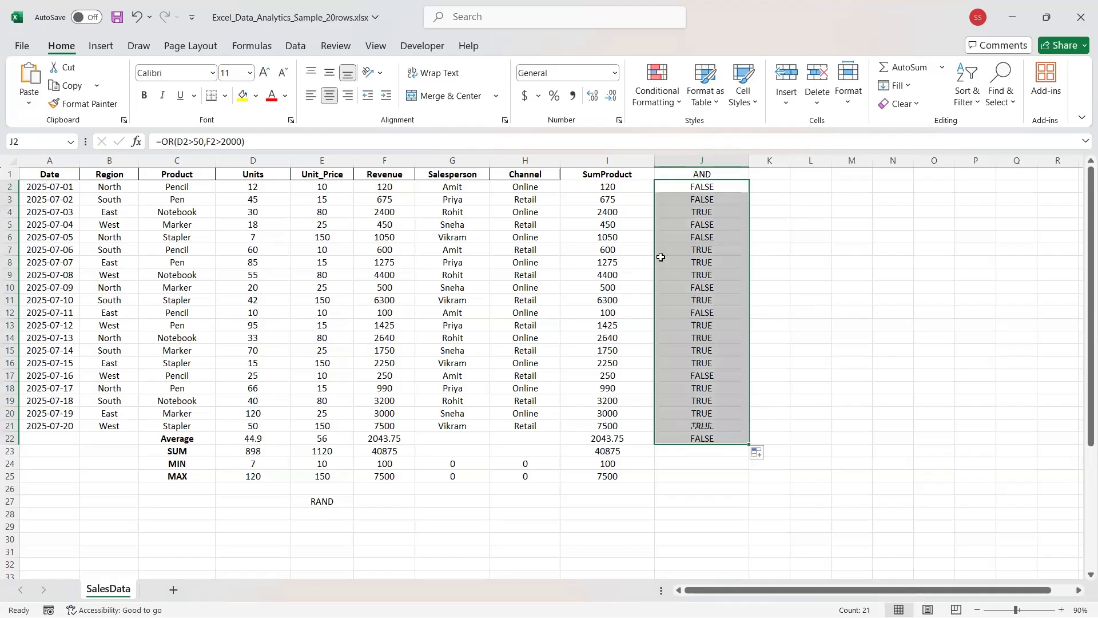
Check the OR results in rows 4, 7, 8, 9 and 11, then select the Units column.
click(694, 213)
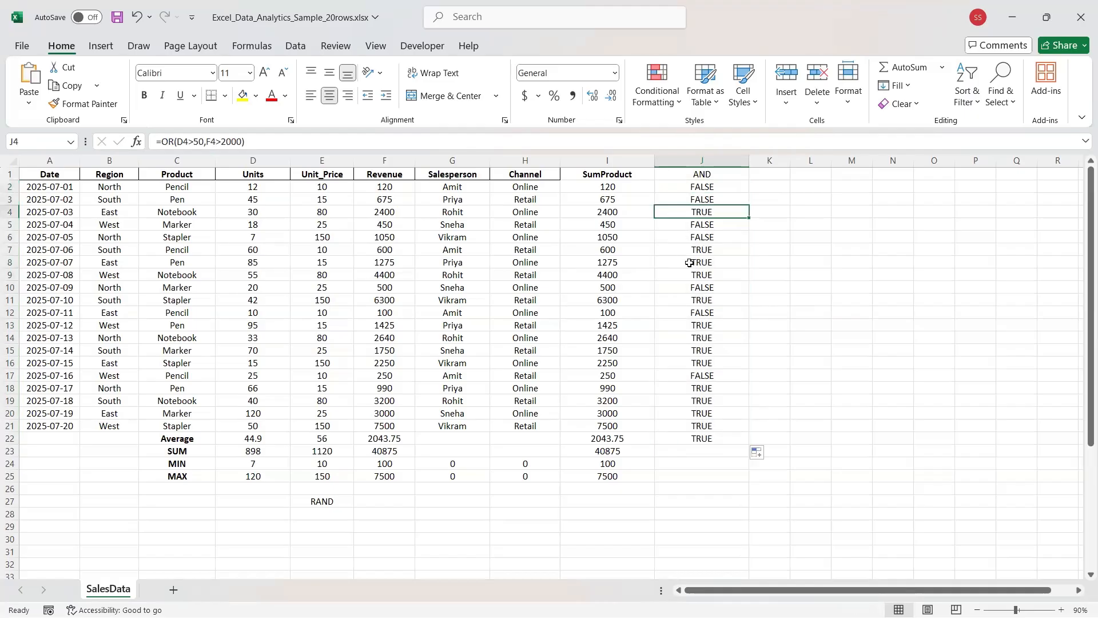
click(691, 253)
click(690, 262)
click(691, 276)
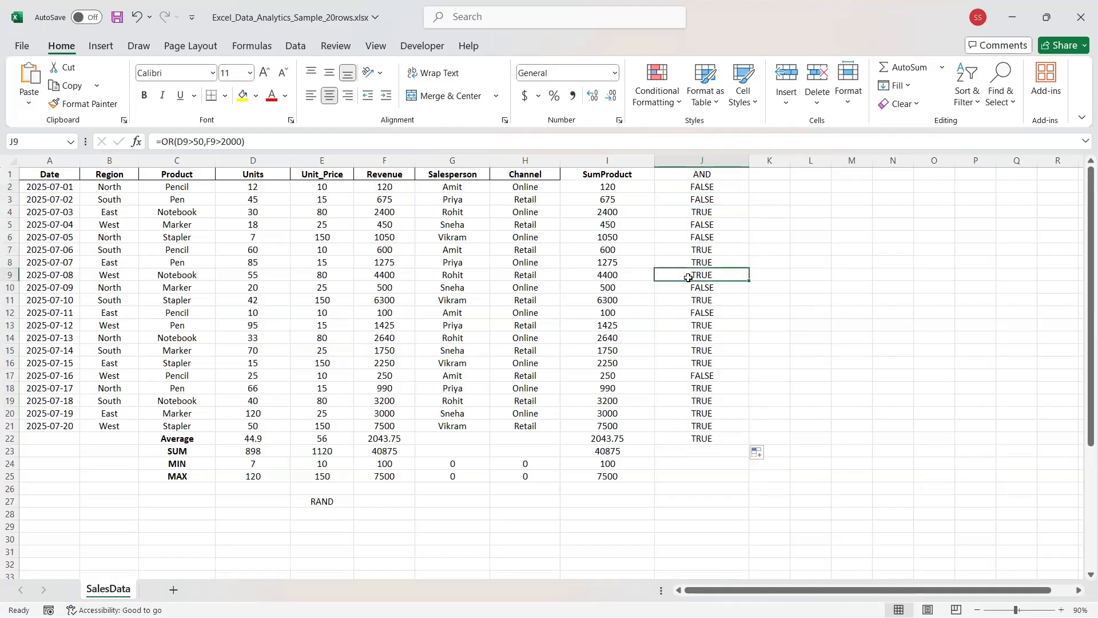
click(688, 302)
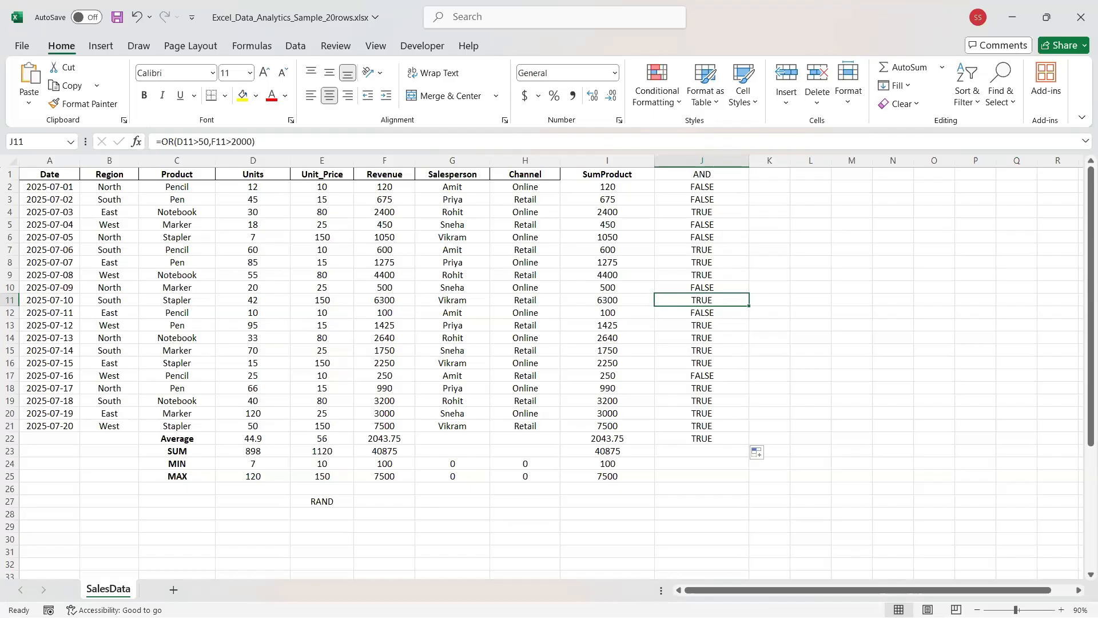
click(709, 189)
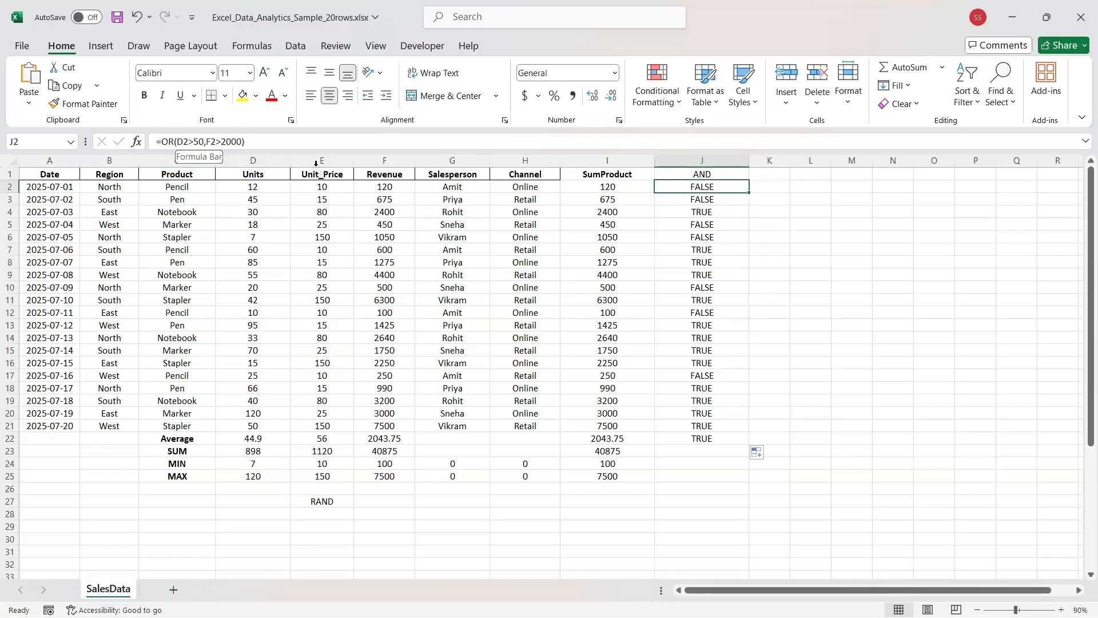
click(237, 160)
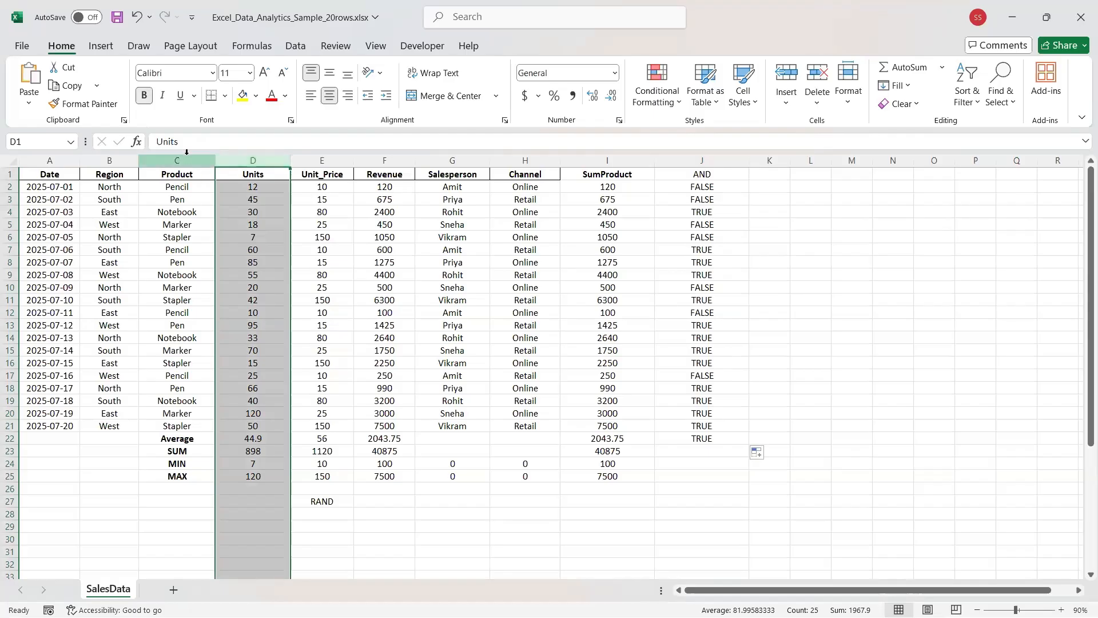
Edit J2's formula to =OR(D2>80,c2="Stapler"), which triggers a formula problem warning.
click(695, 187)
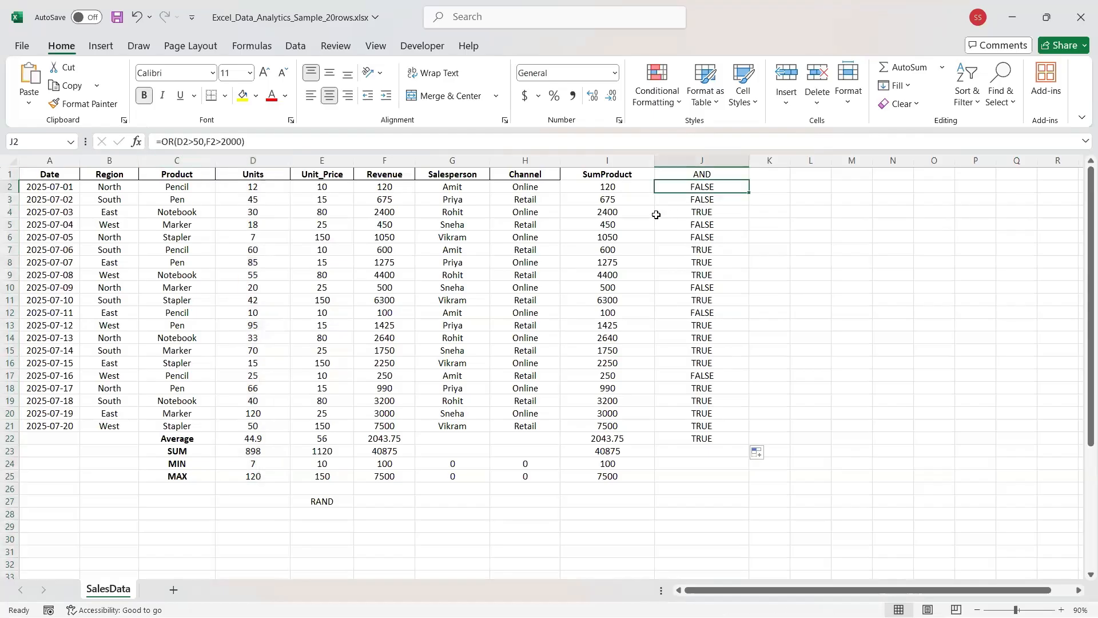
click(240, 142)
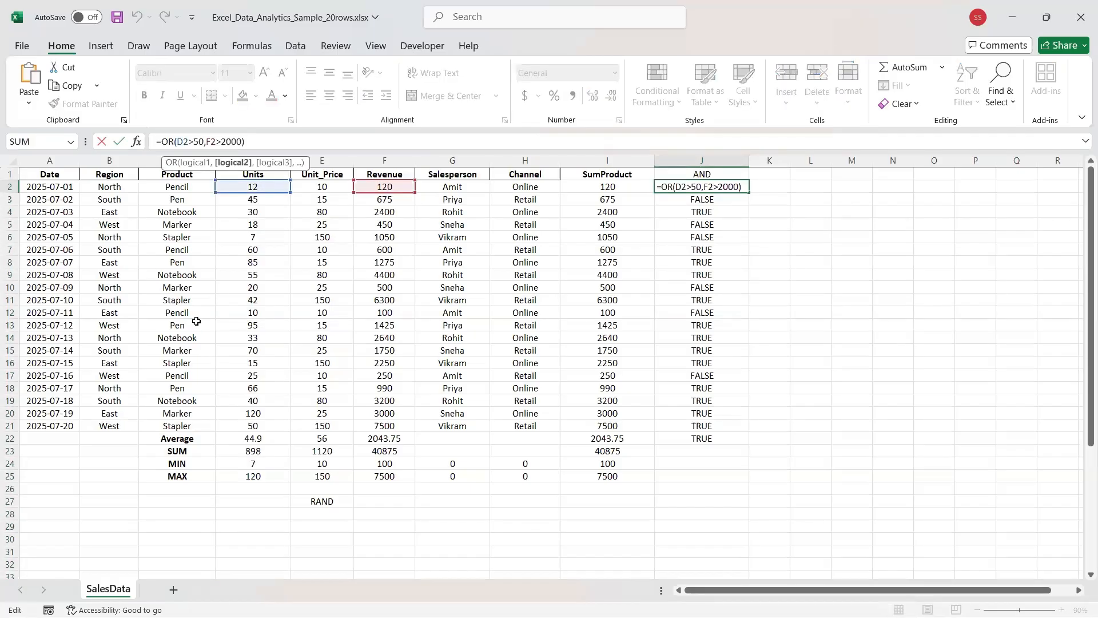
key(BackSpace)
key(BackSpace)
key(BackSpace)
key(BackSpace)
key(BackSpace)
key(BackSpace)
key(BackSpace)
key(BackSpace)
key(BackSpace)
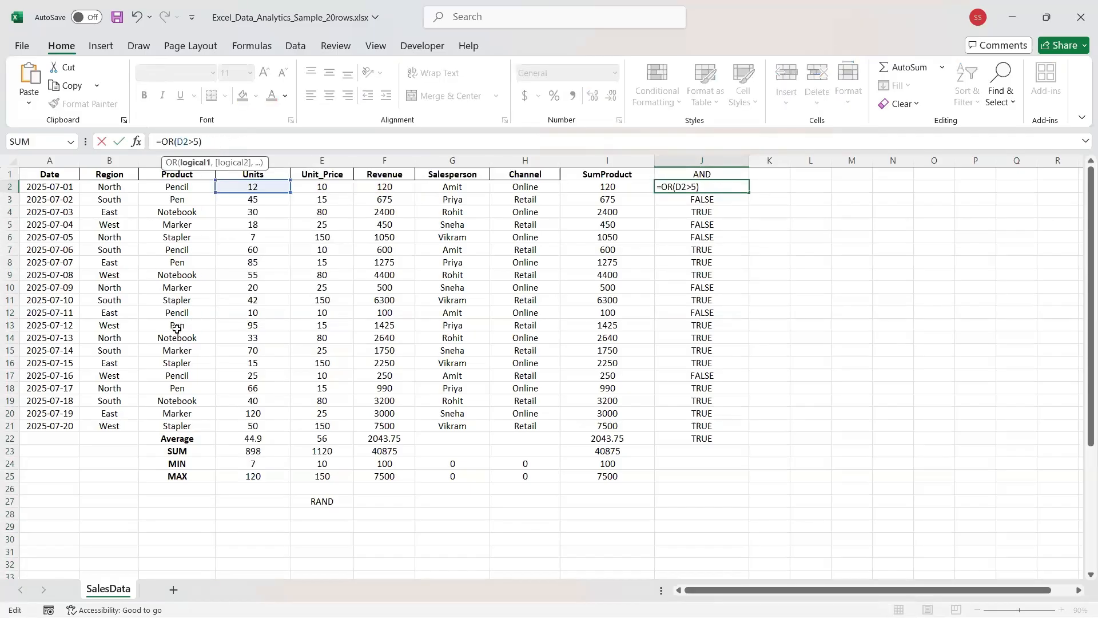
key(BackSpace)
text(80,)
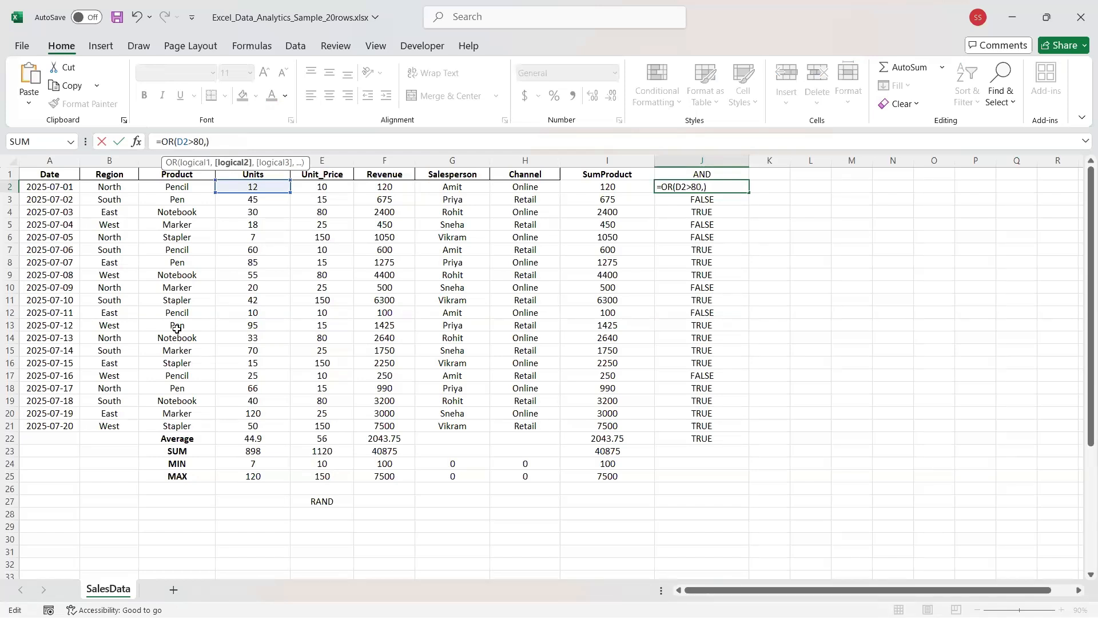
text(c2)
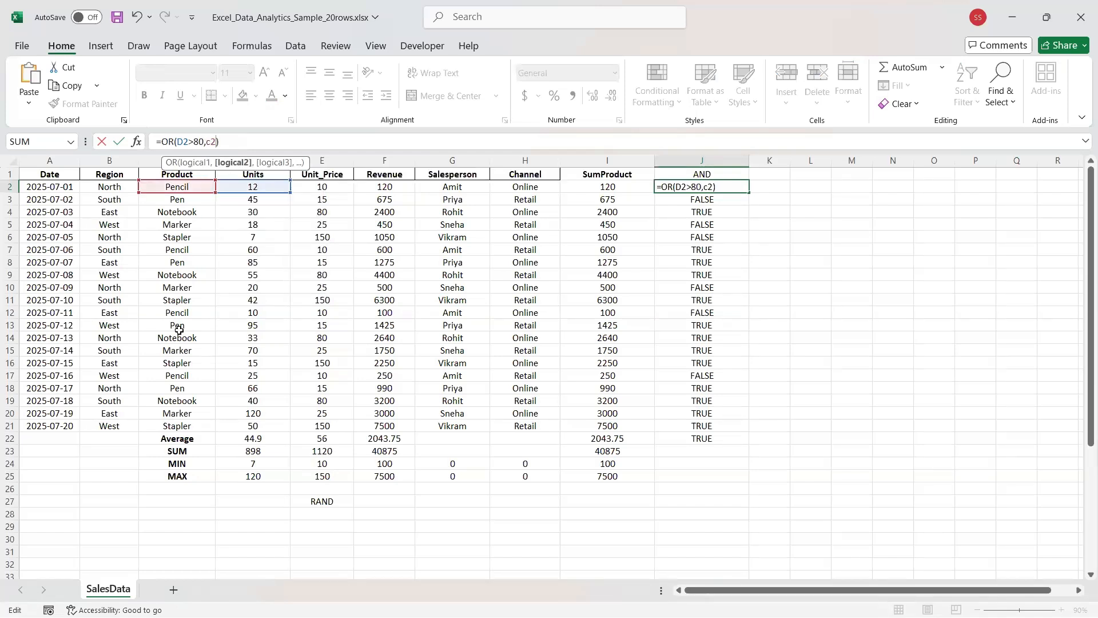
text(=)
text(")
text(")
text(Str)
key(BackSpace)
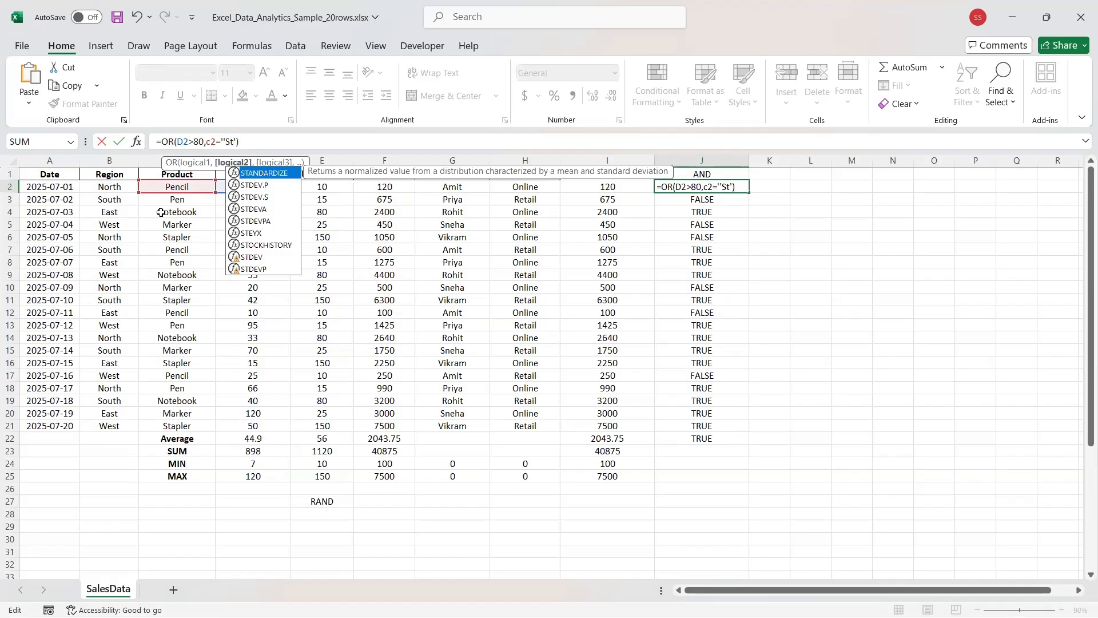
text(a)
text(pler)
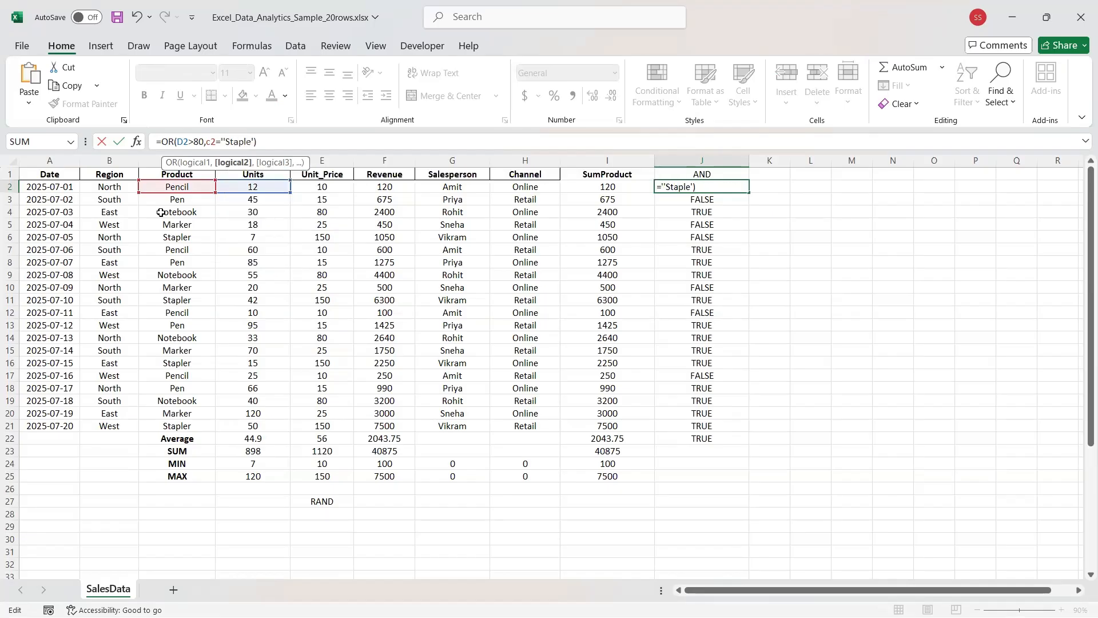
key(Delete)
text(")
key(Return)
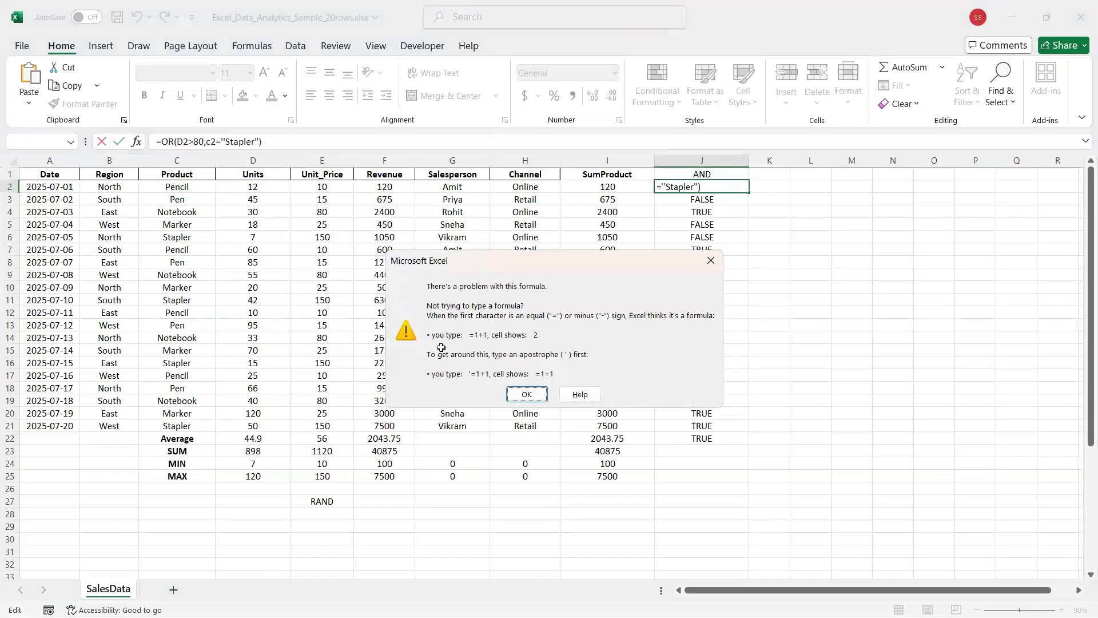
Dismiss the warning, change the reference c2 to C2 and retry, which fails again.
key(Return)
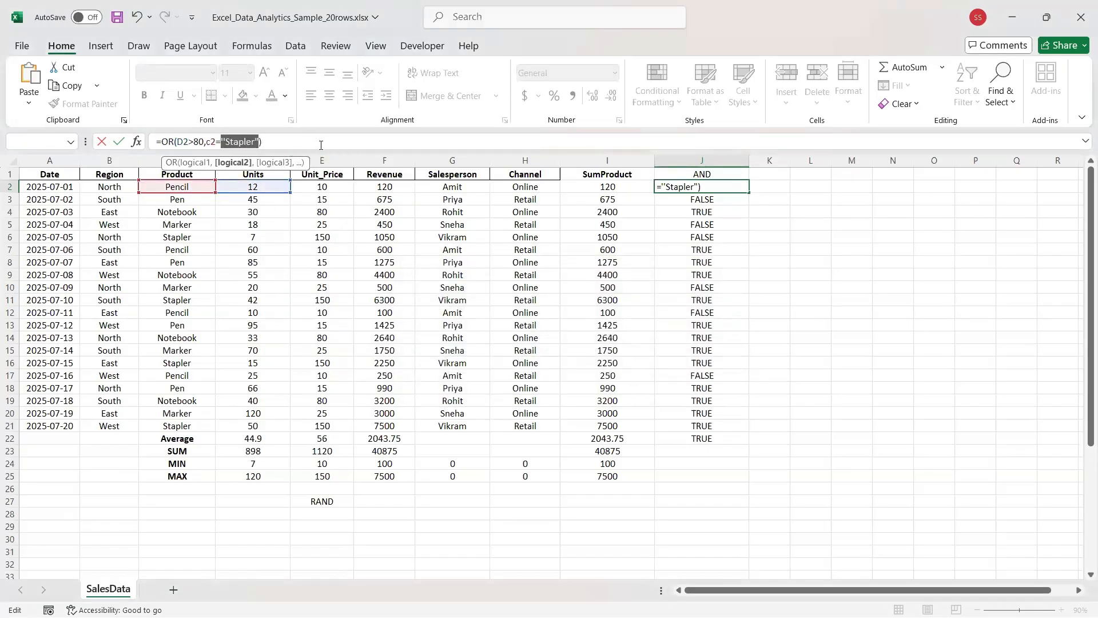
click(211, 141)
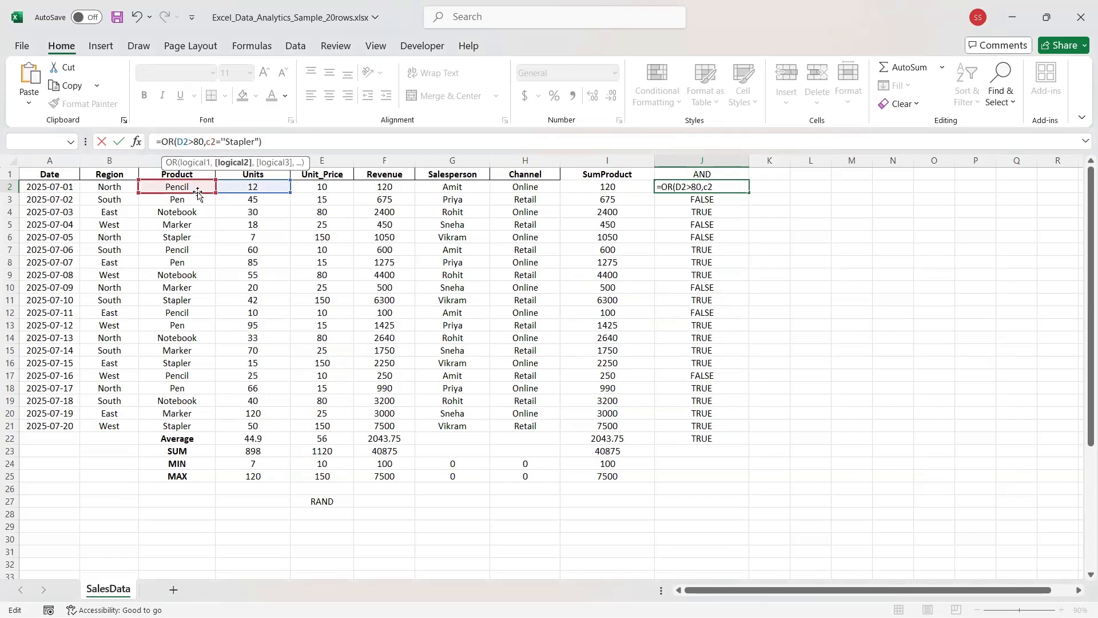
key(BackSpace)
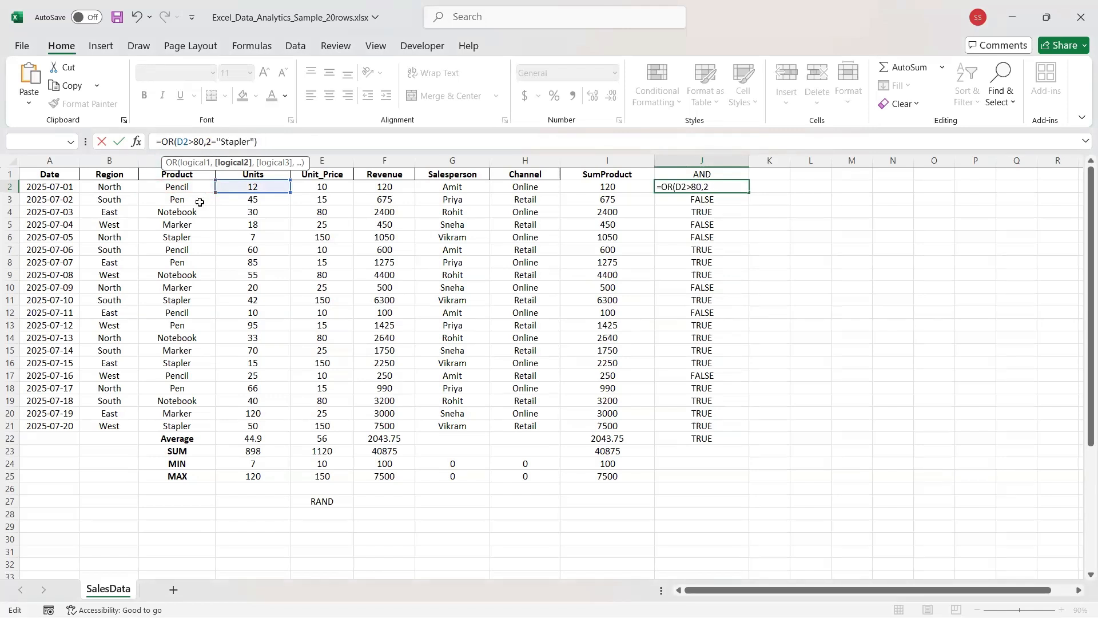
text(C)
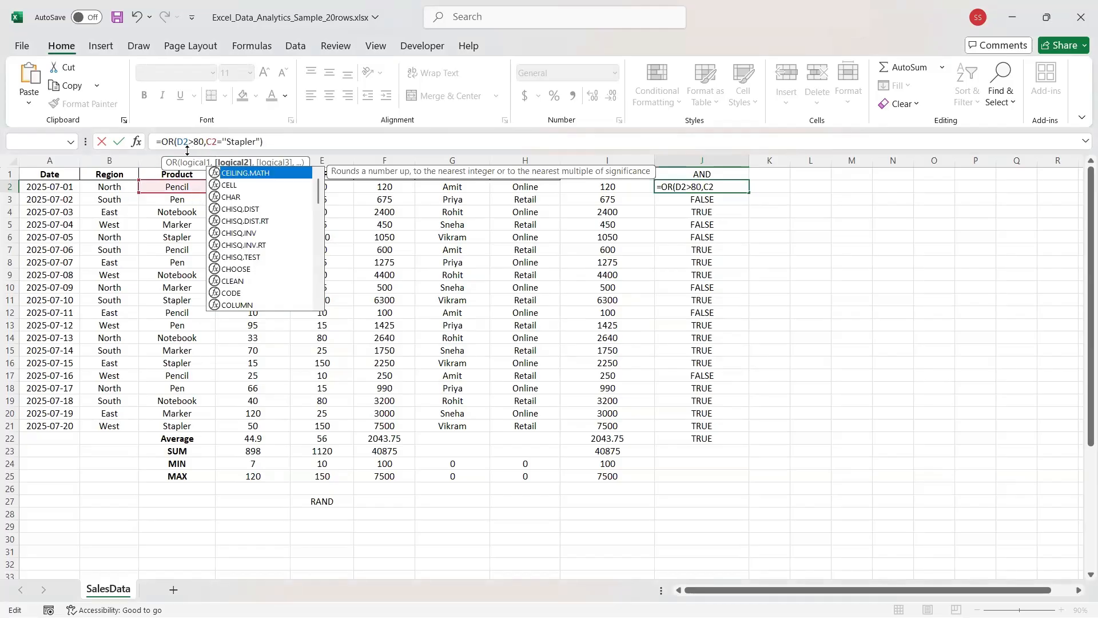
key(Right)
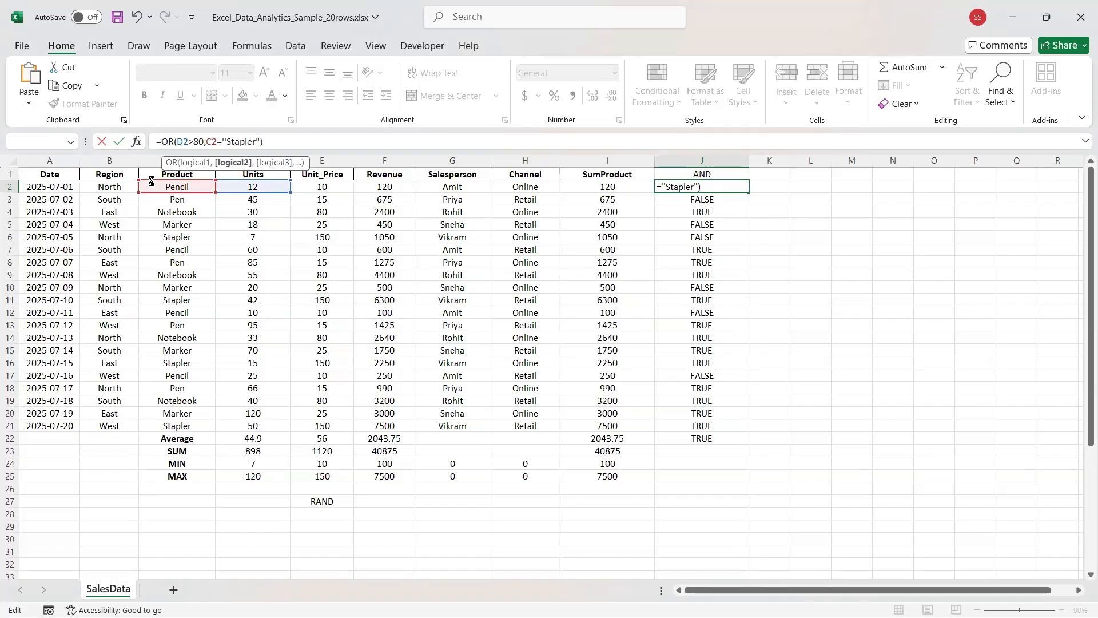
key(Return)
key(Return)
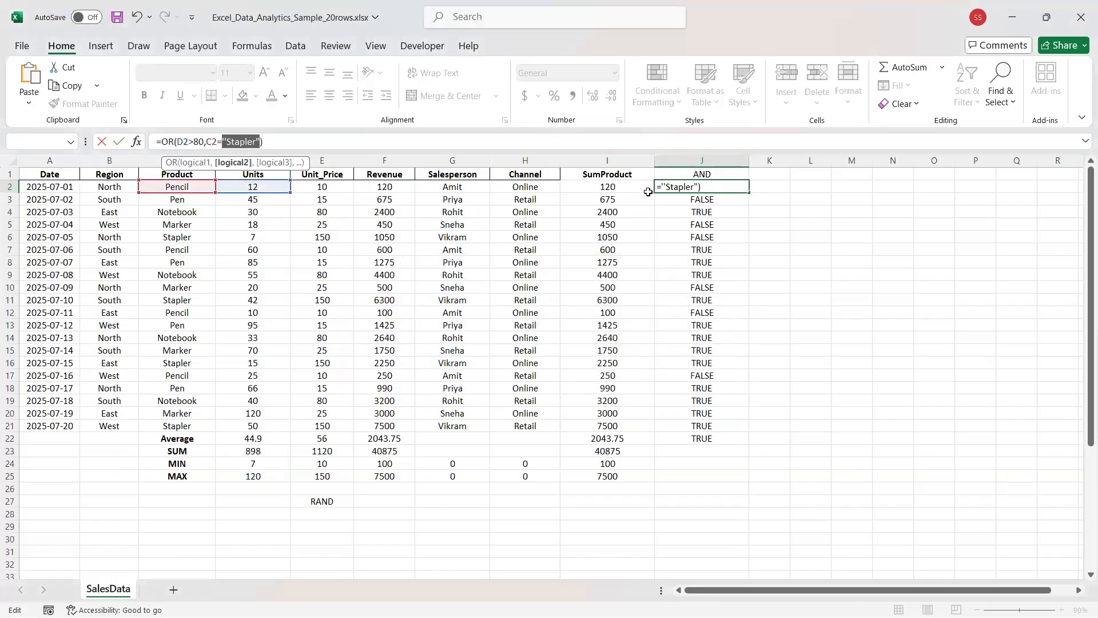
click(721, 186)
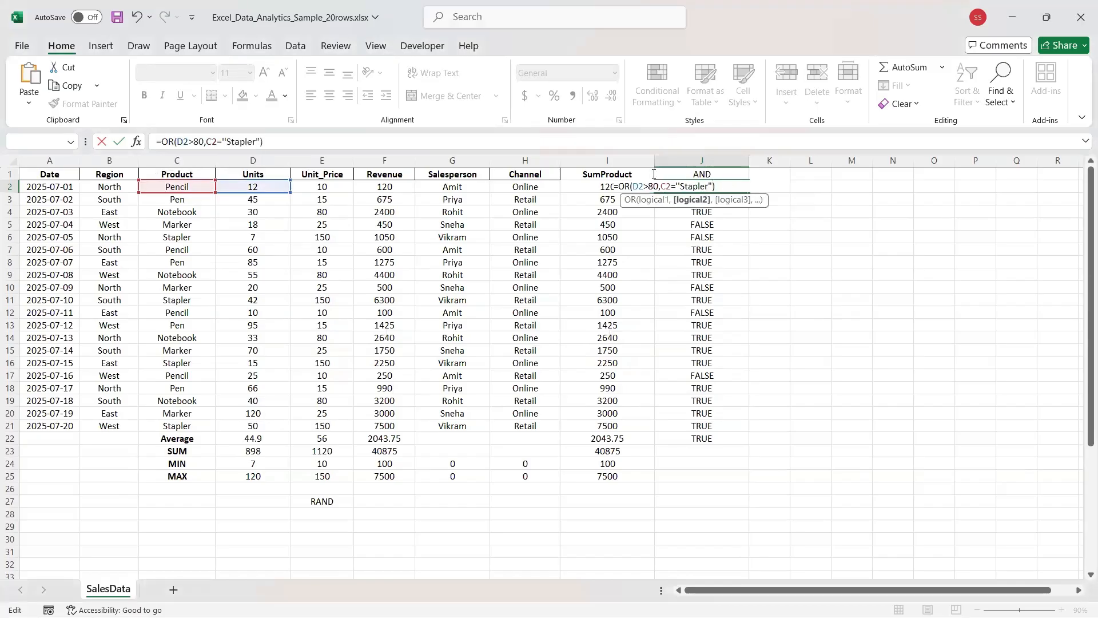
Remove the bracket after OR and select the rest of J2's formula text.
drag(726, 186, 573, 178)
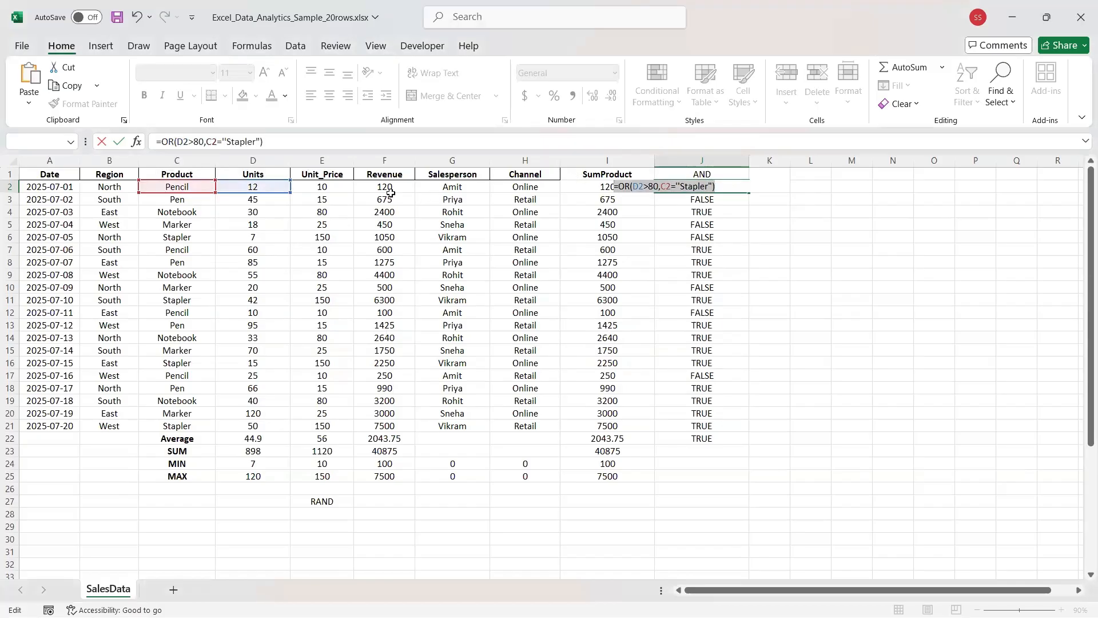
click(282, 141)
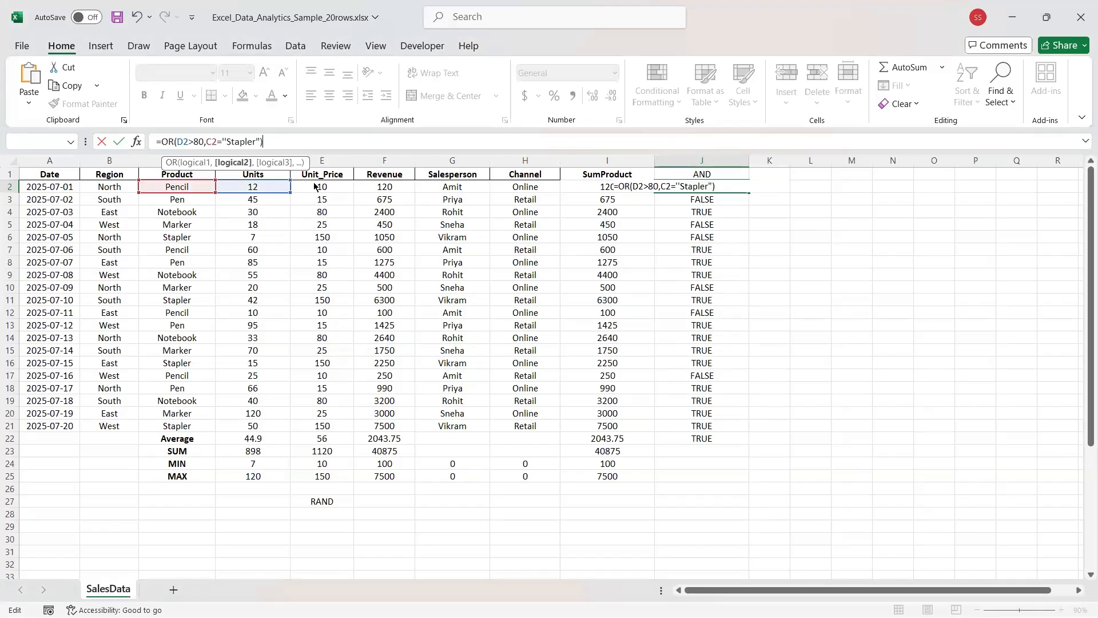
click(177, 141)
key(BackSpace)
key(BackSpace)
key(BackSpace)
key(BackSpace)
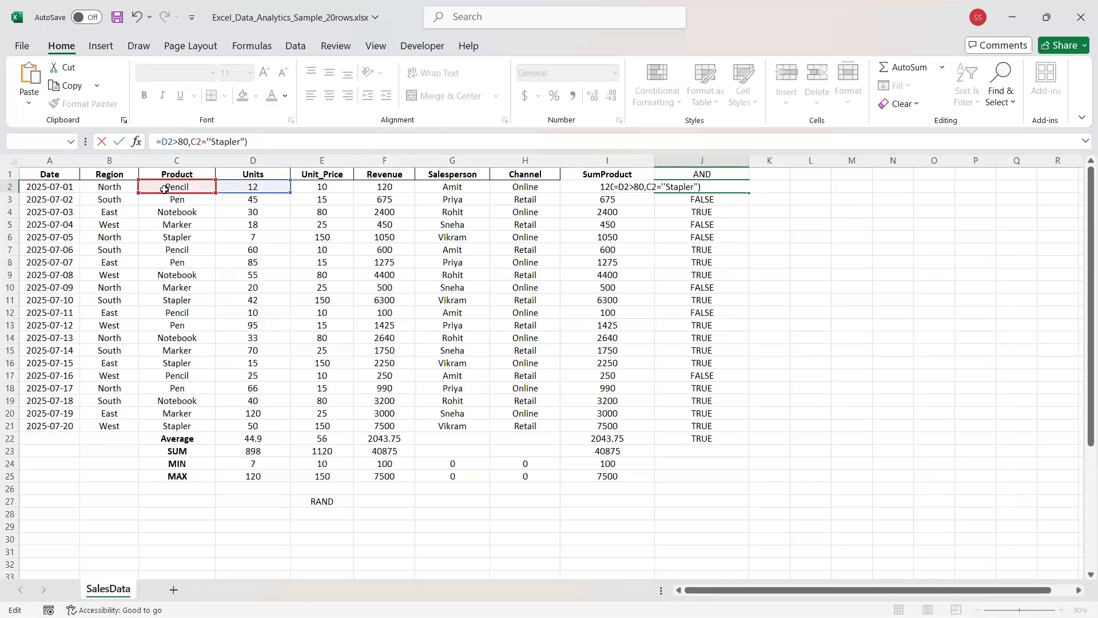
key(shift+End)
Replace J2's old formula text with =OR(D2>12,c2="Pencil".
key(Delete)
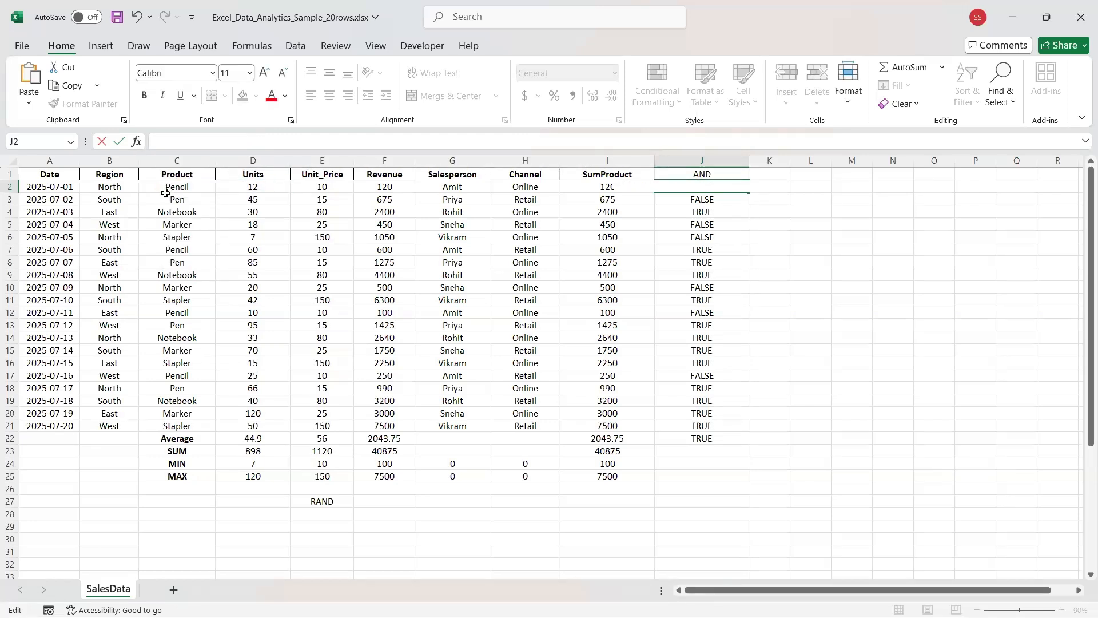
text(=OR)
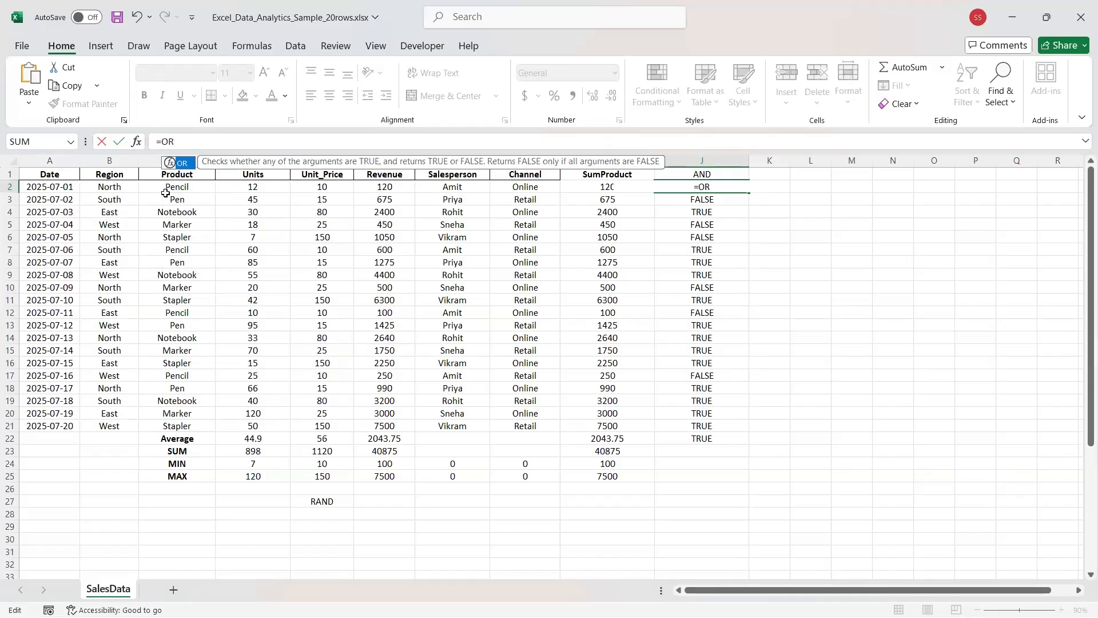
text(())
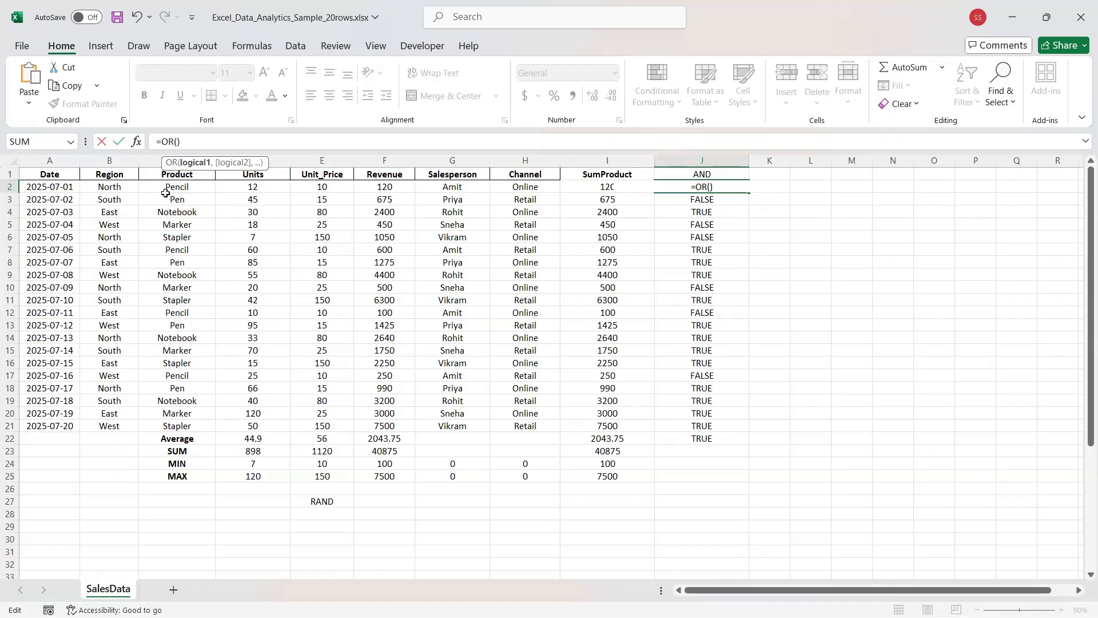
text(D2)
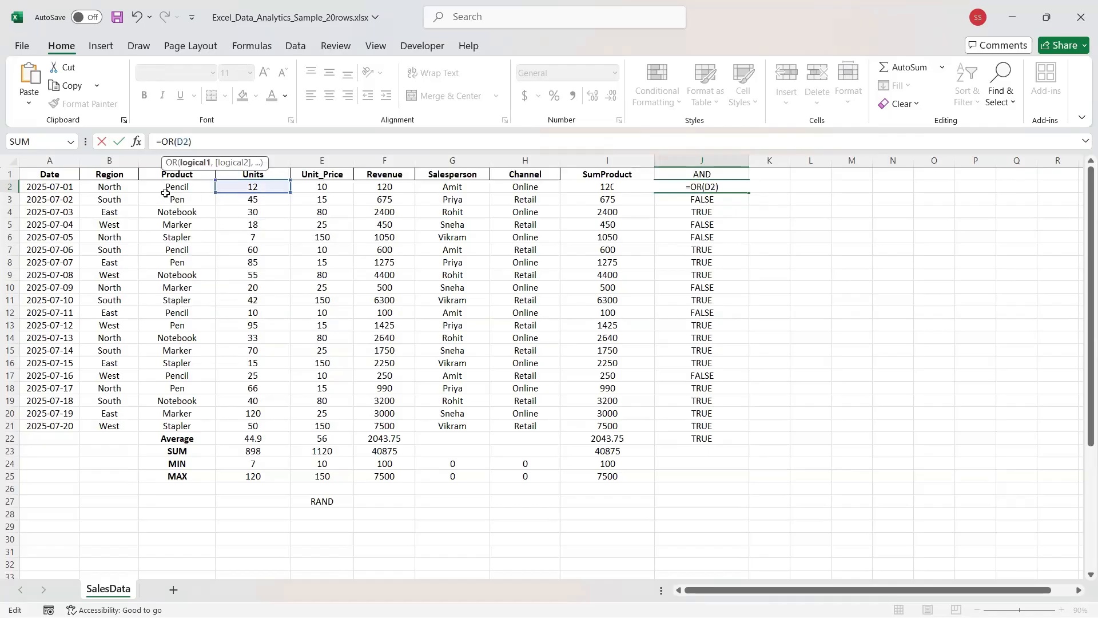
text(>12,)
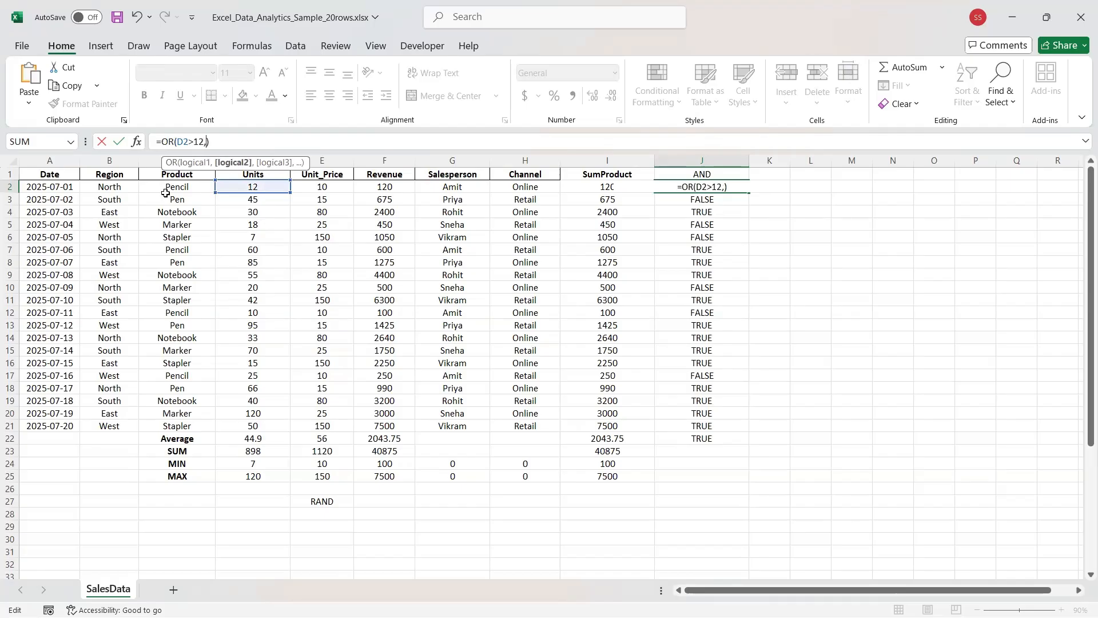
text(c)
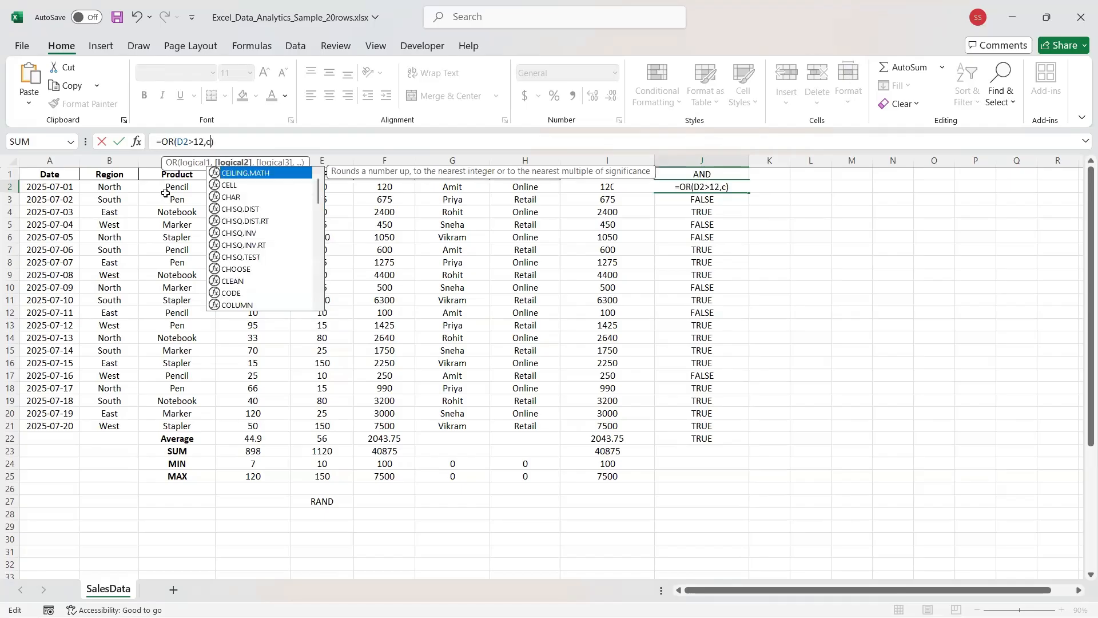
text(2)
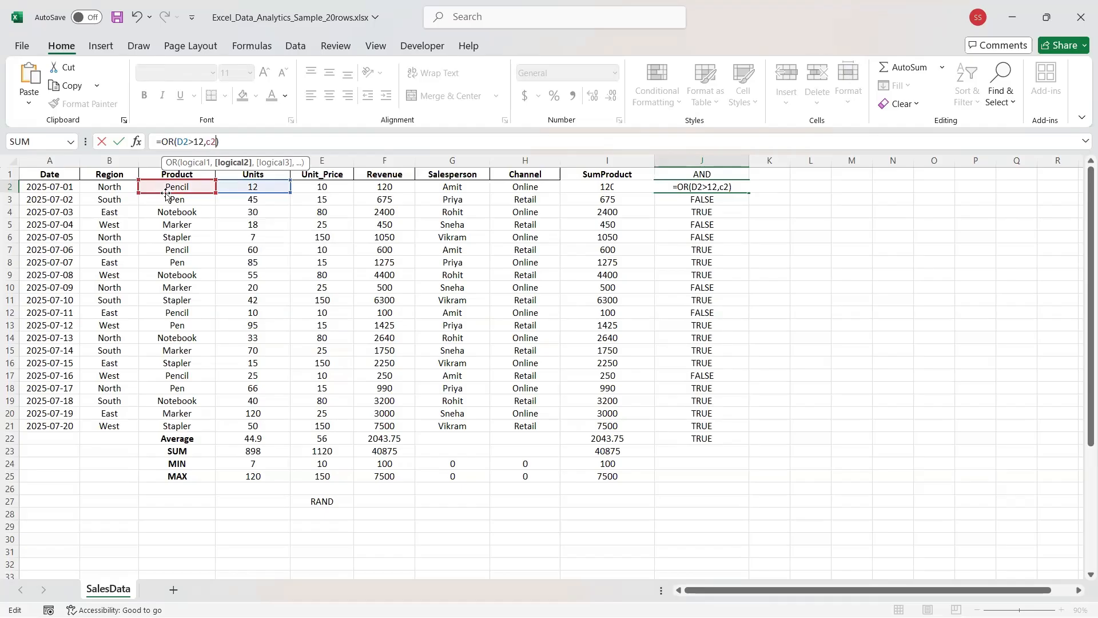
text(=)
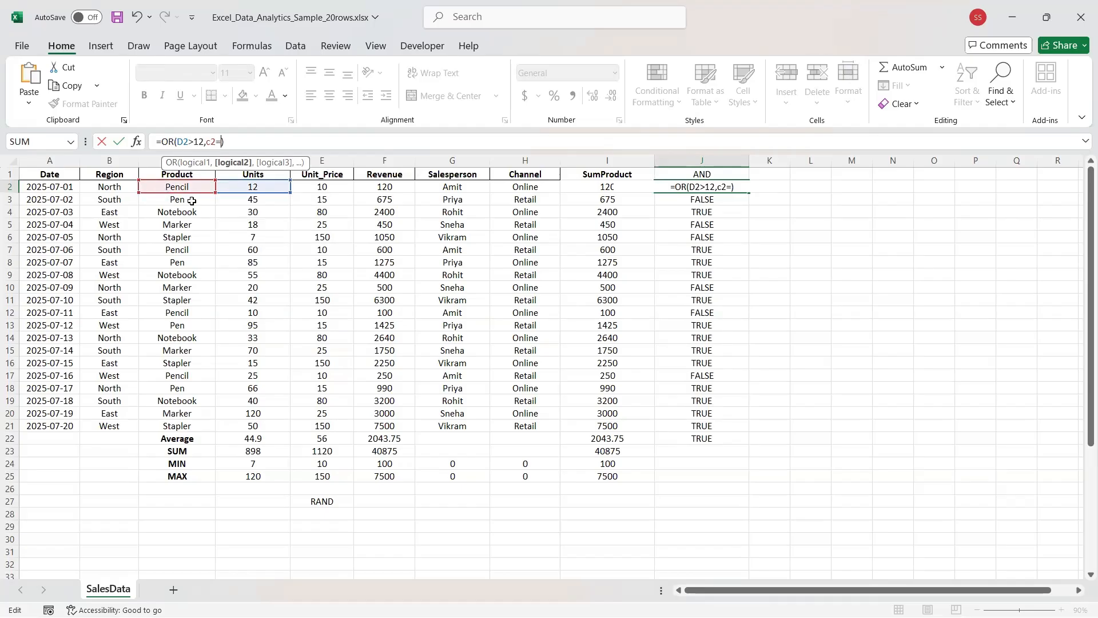
text("")
text(P)
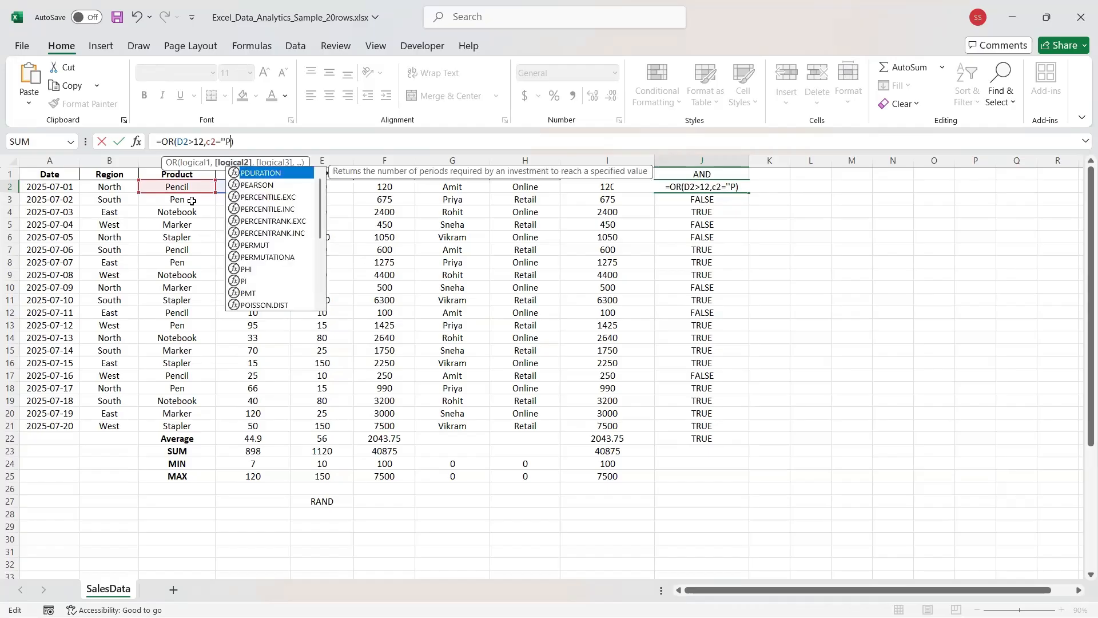
text(encil)
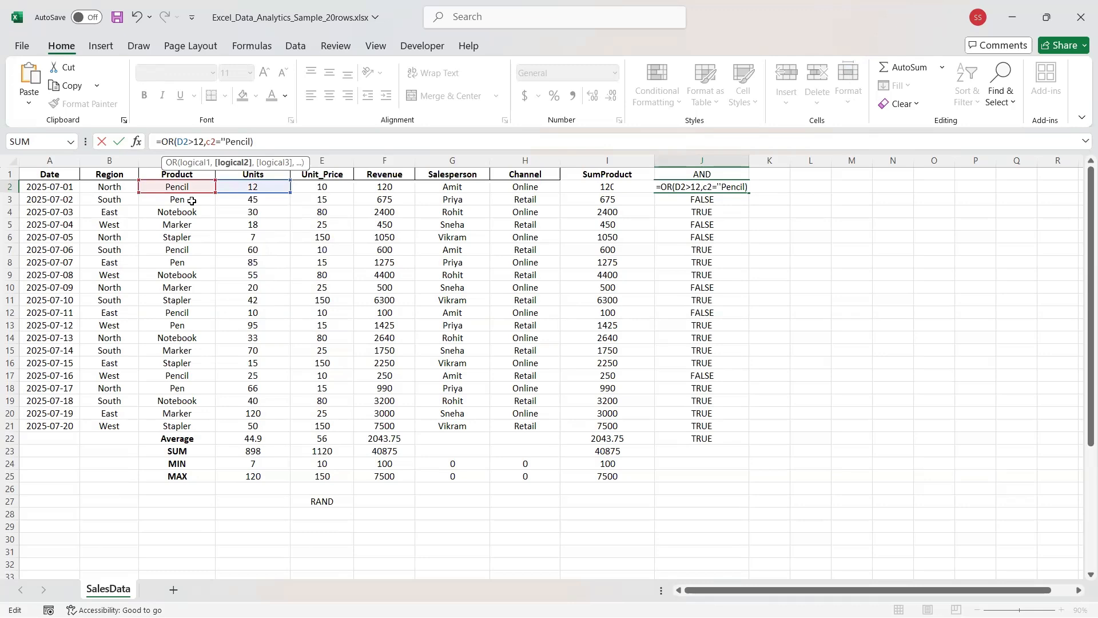
Finish the Pencil formula, dismiss the warning and change c2 to C2 before retrying.
text(")
key(Return)
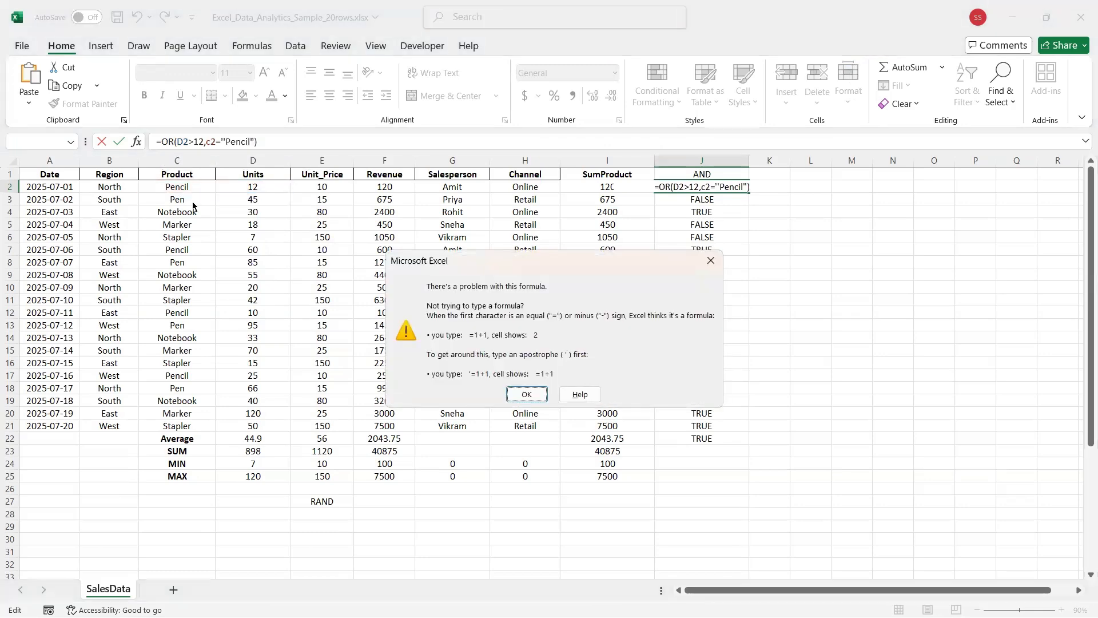
key(Return)
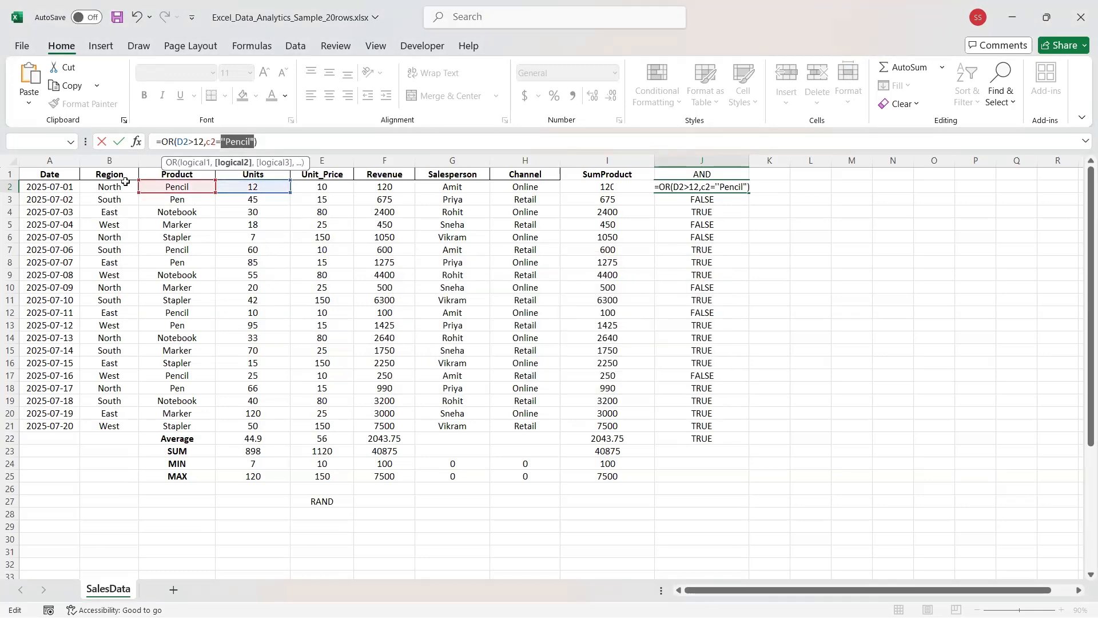
key(Left)
key(Left)
key(BackSpace)
text(C)
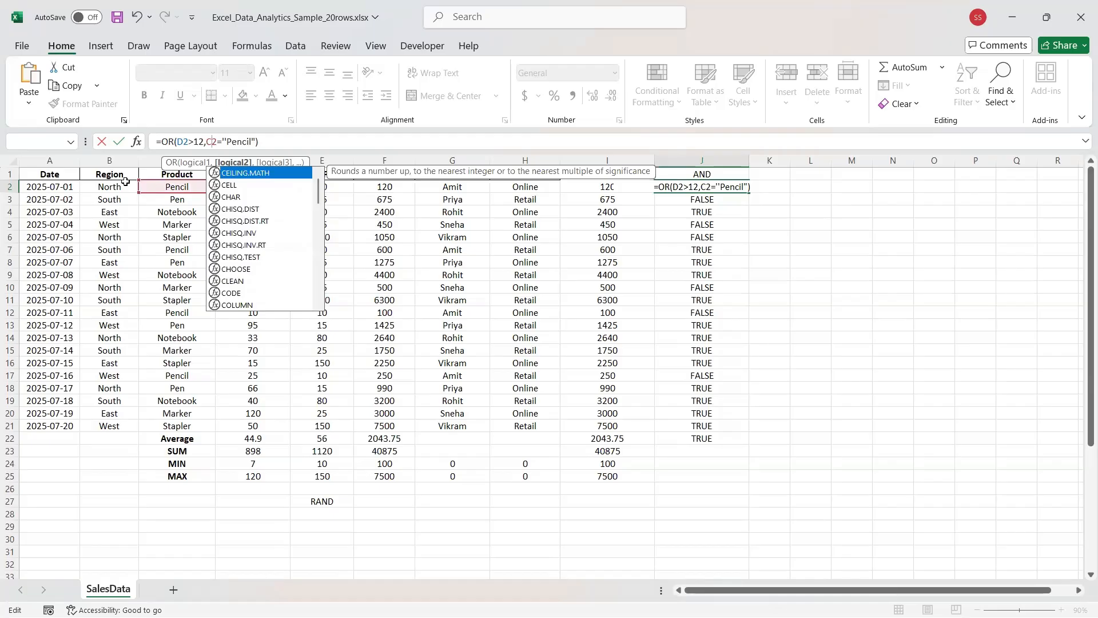
key(Return)
key(Return)
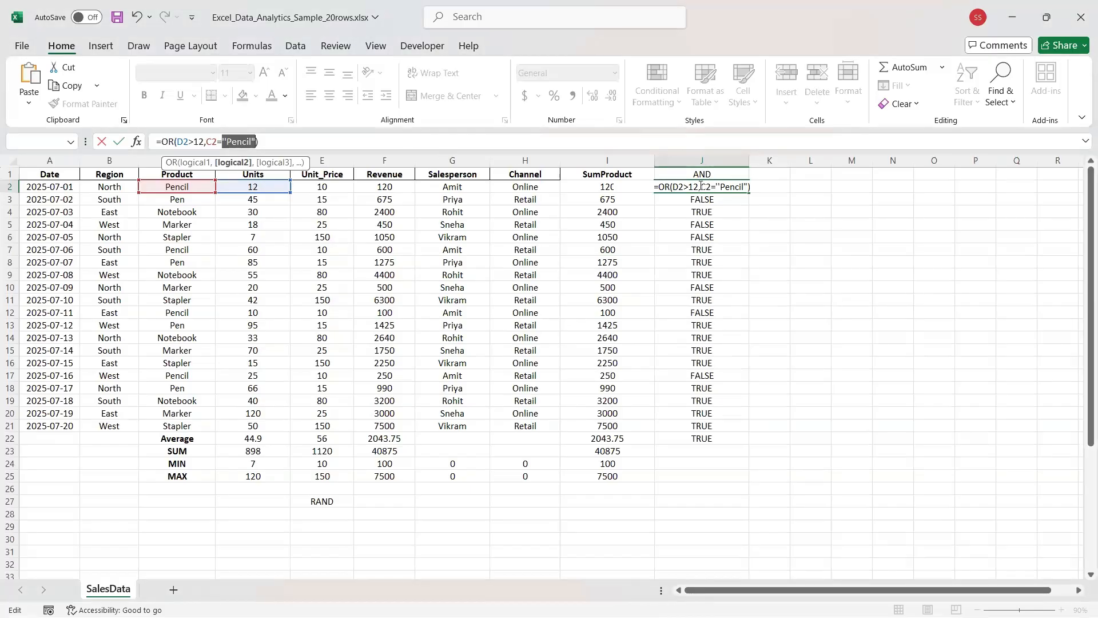
Keep retrying the formula, shifting the product reference to C3 and then E5.
click(474, 146)
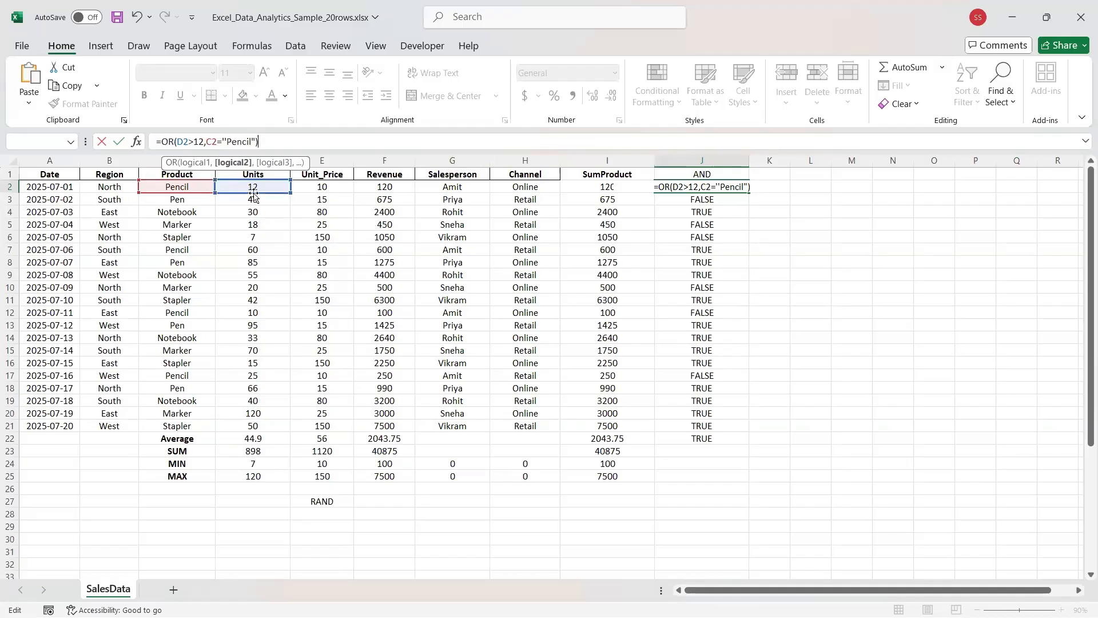
click(166, 184)
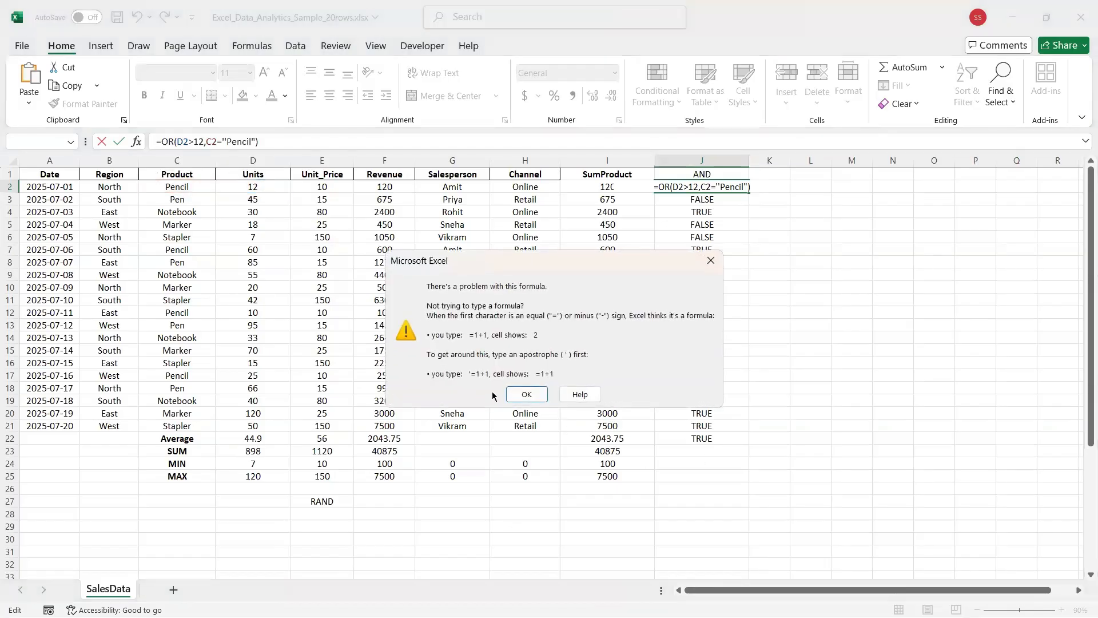
click(522, 396)
drag(175, 194, 177, 205)
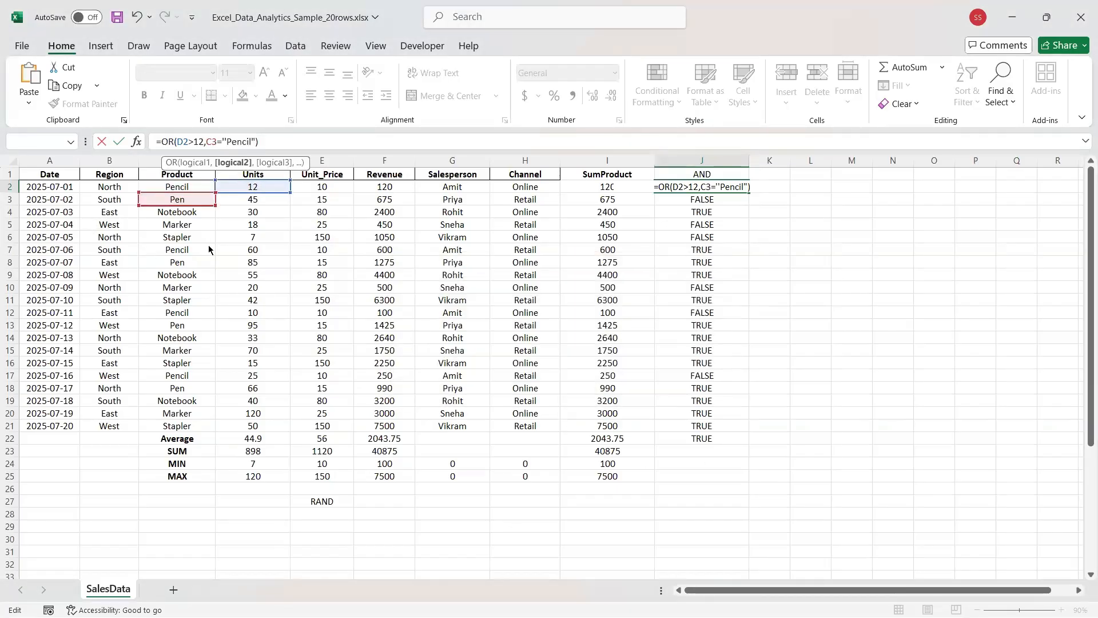
click(177, 165)
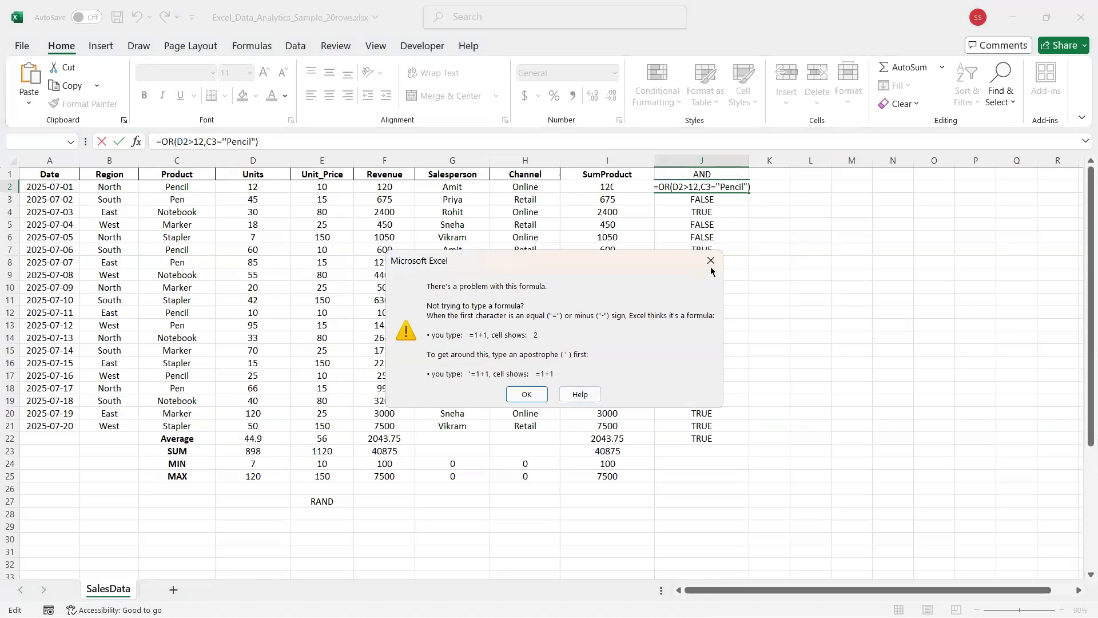
click(403, 171)
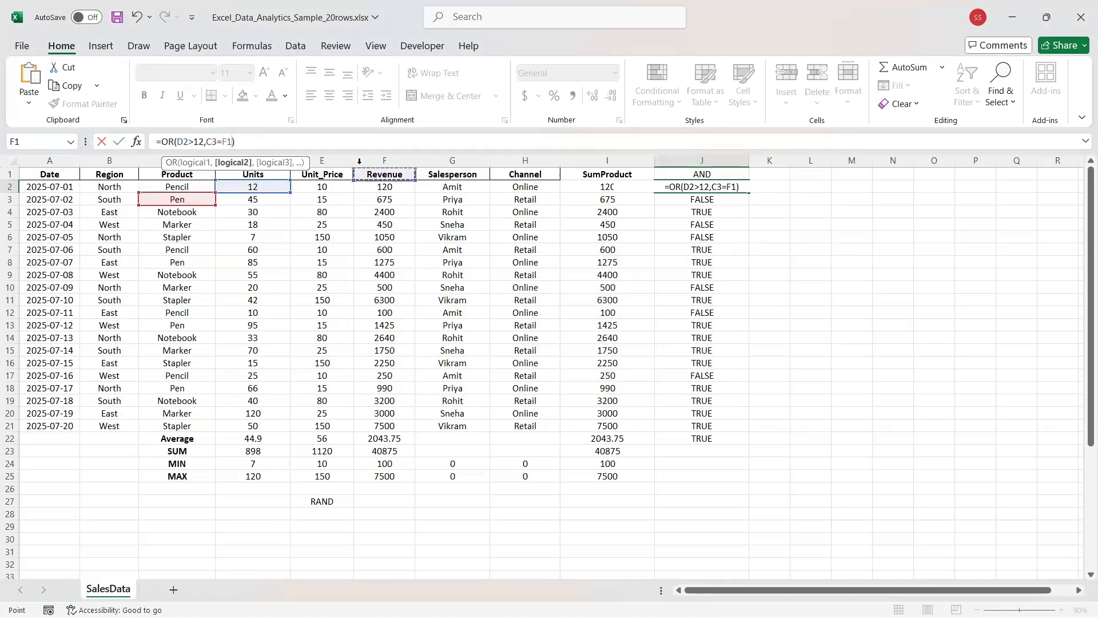
click(321, 223)
Rewrite the comparison so J2 accepts =OR(D2>12,C2=C2), showing TRUE.
click(241, 145)
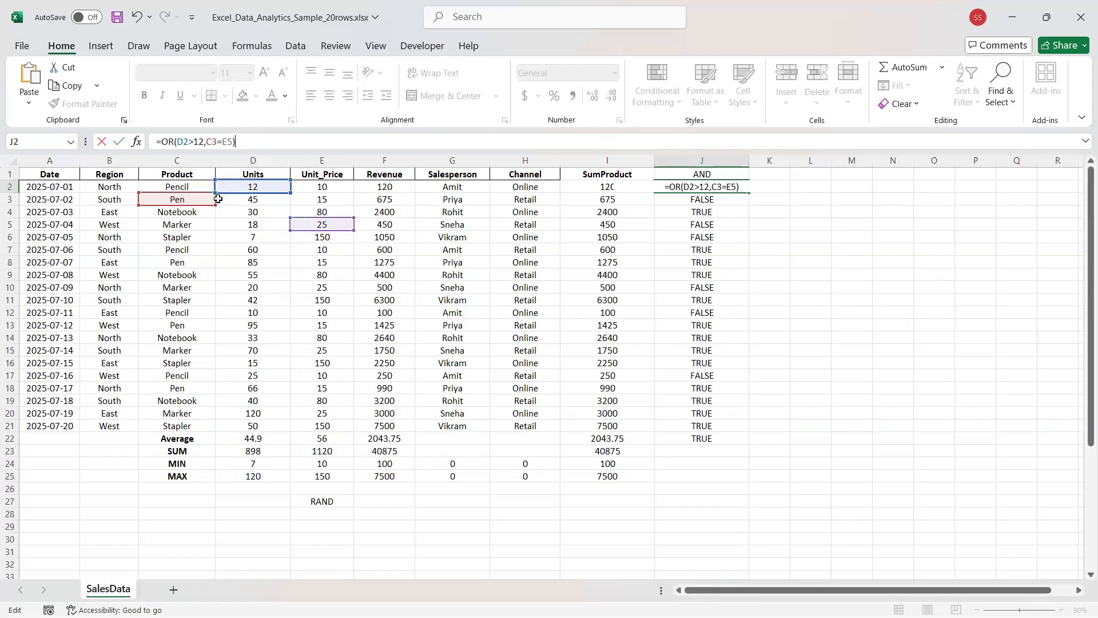
key(BackSpace)
key(BackSpace)
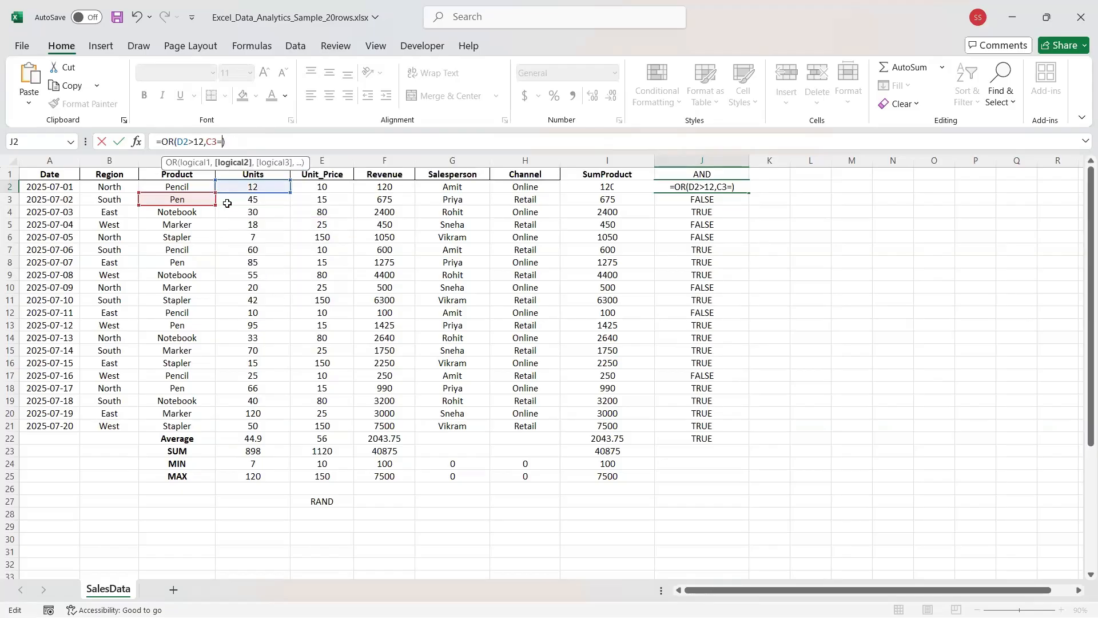
key(BackSpace)
key(BackSpace)
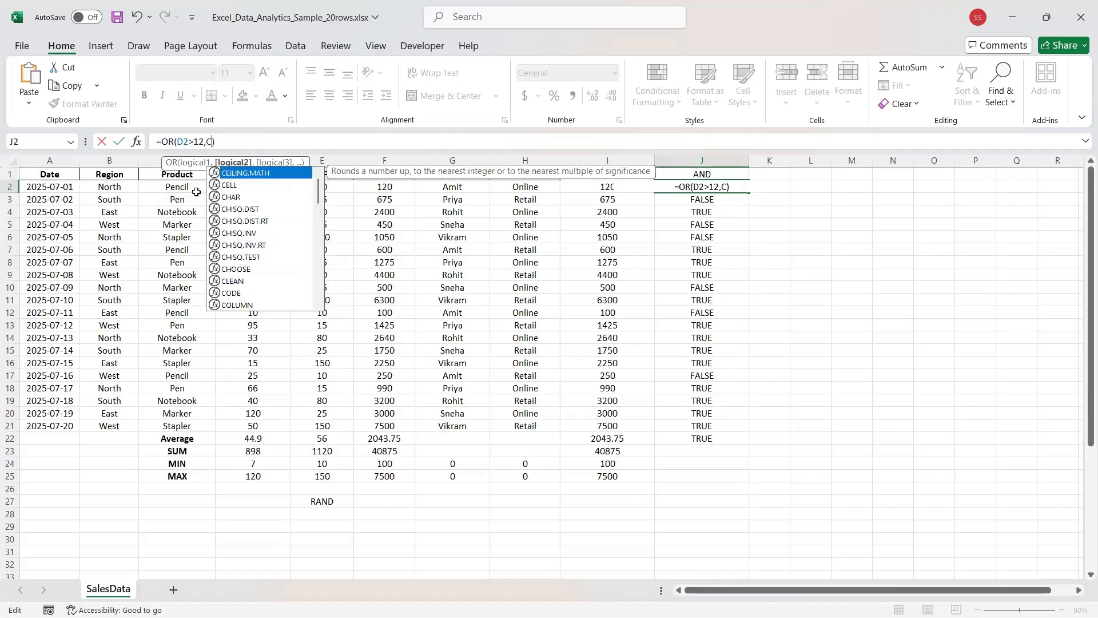
text(2=)
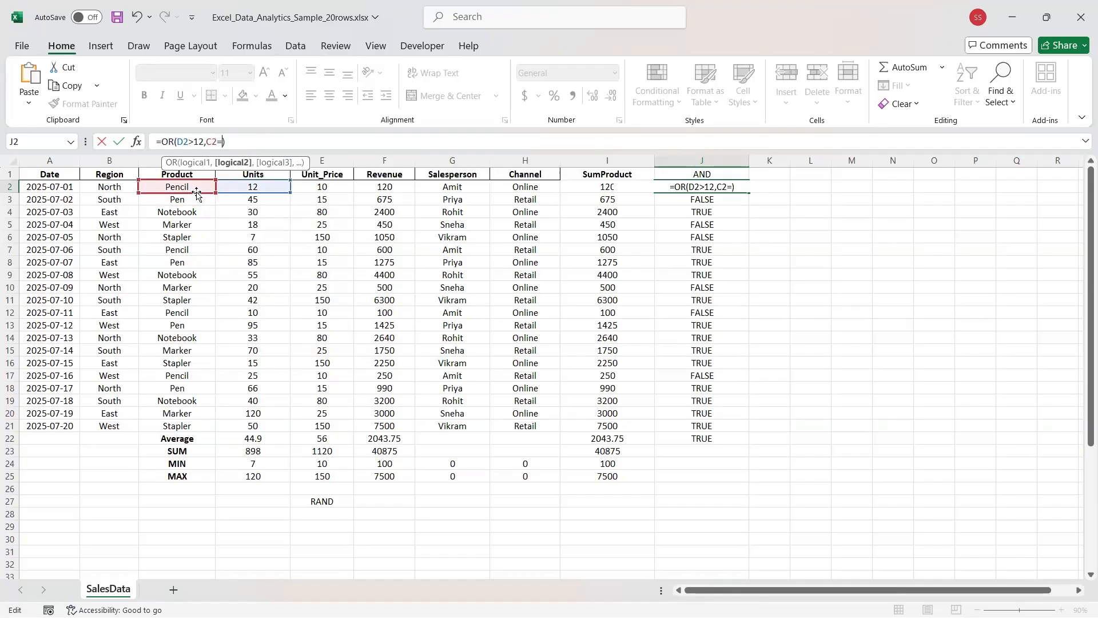
text(c)
key(Escape)
key(Return)
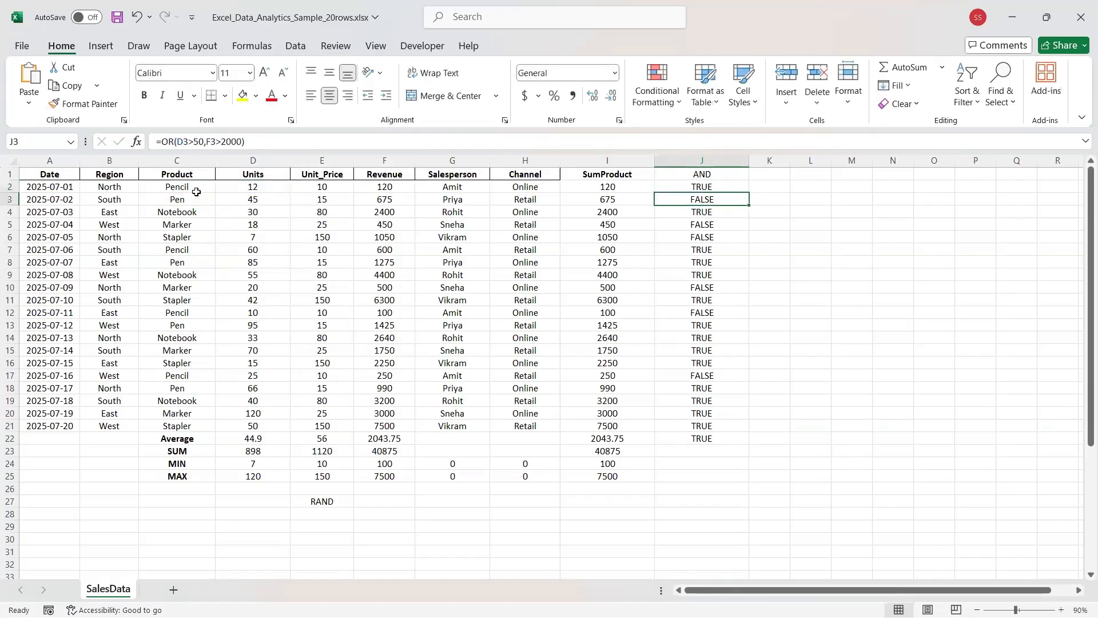
click(673, 189)
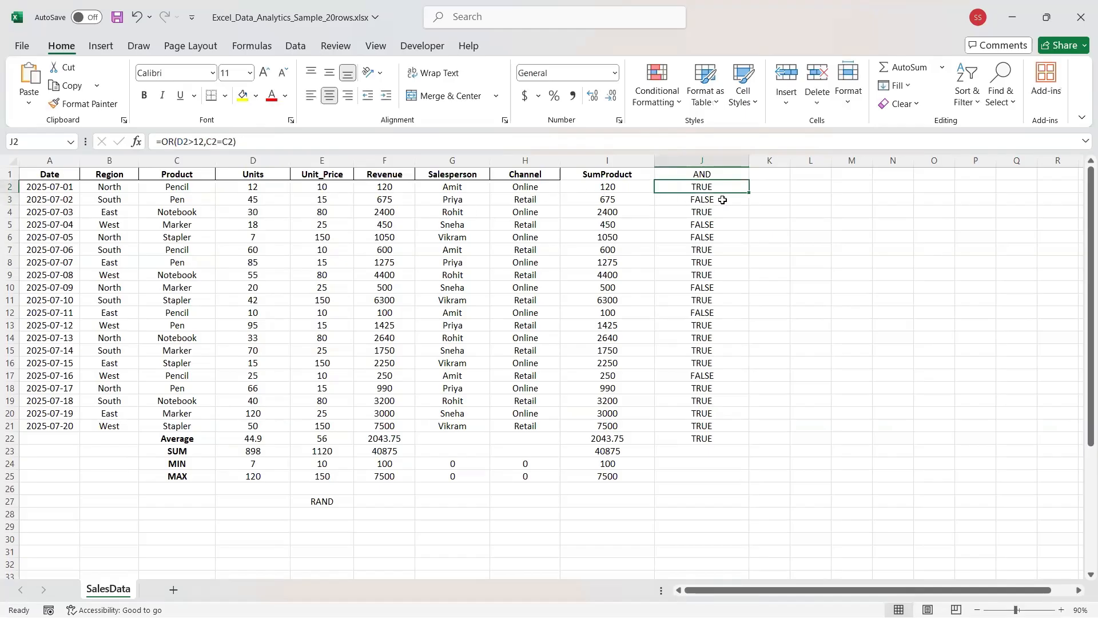
Fill the OR formula down column J to row 23 and open J3's formula for editing.
click(177, 187)
drag(683, 189, 721, 455)
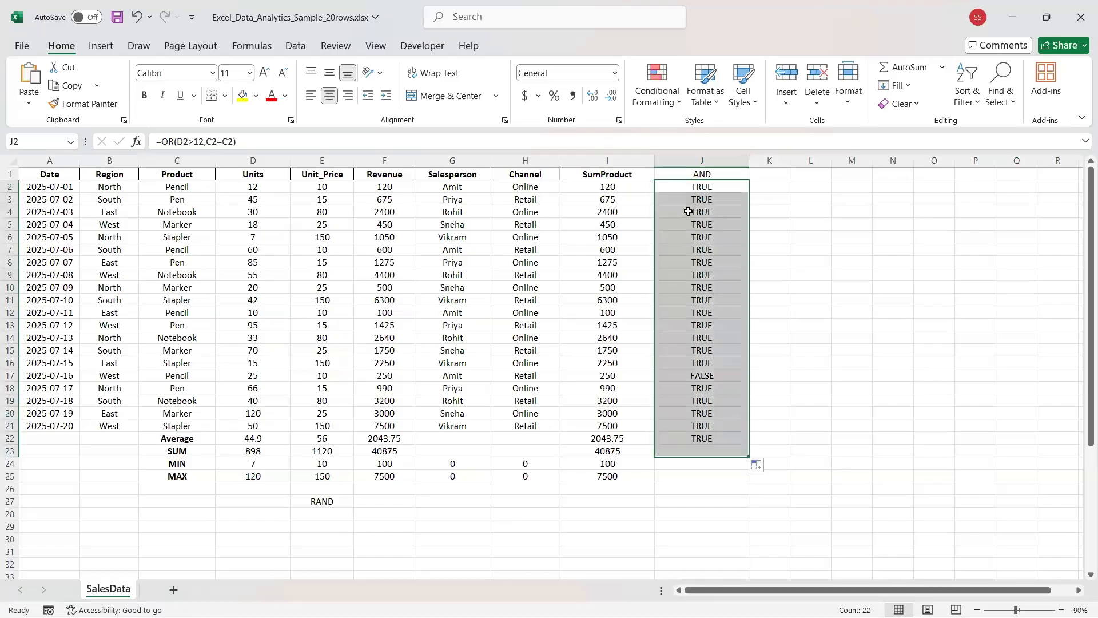
click(701, 200)
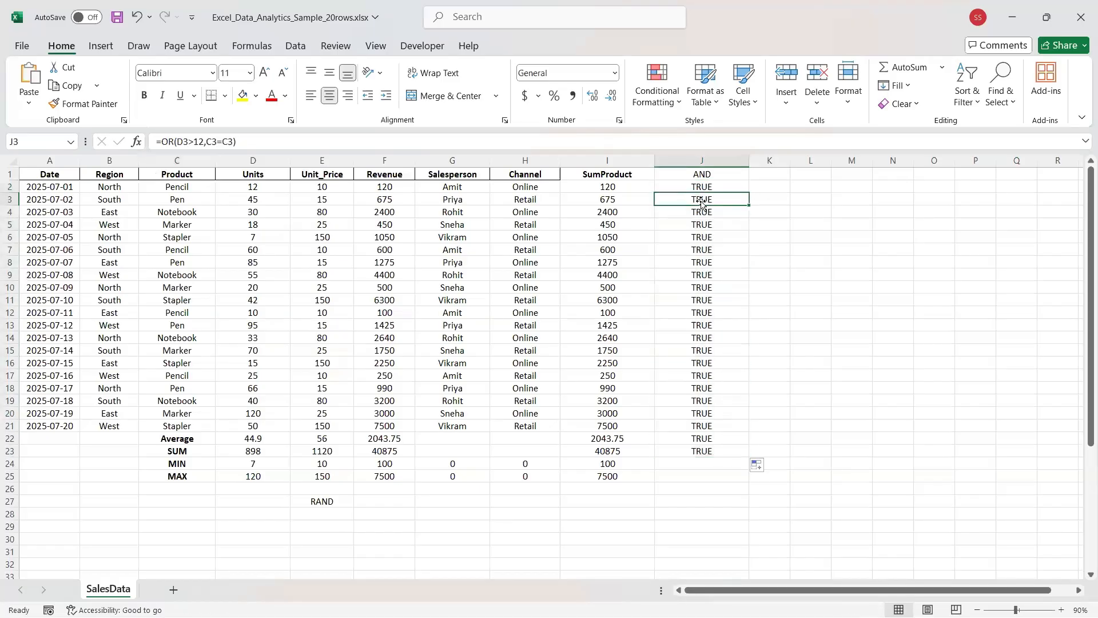
double_click(234, 142)
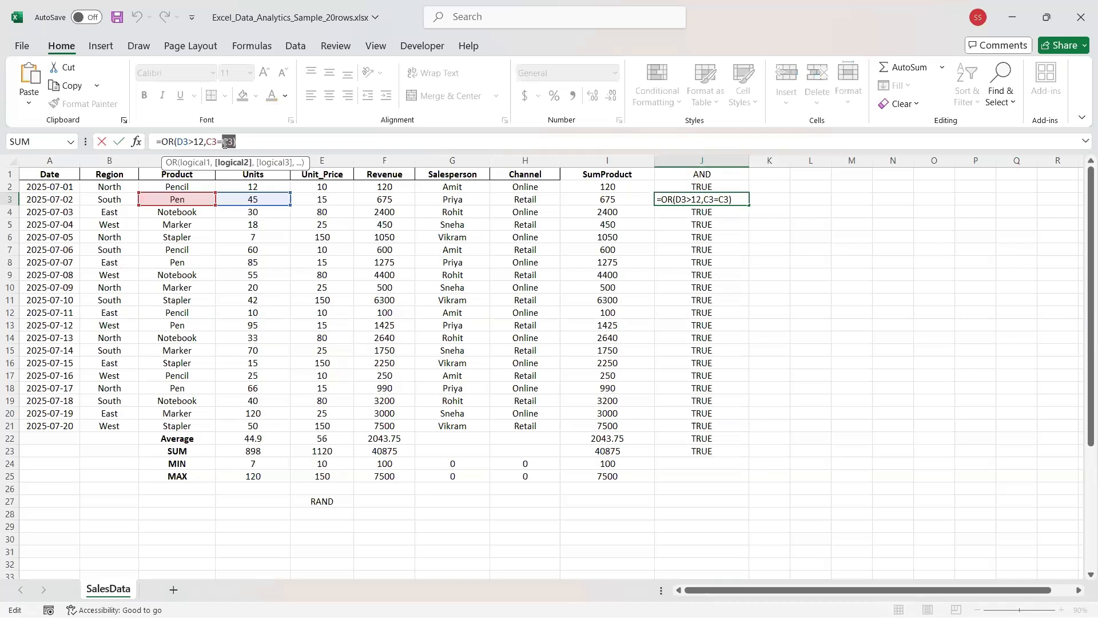
Change J3's comparison to C3="Pen" and dismiss the resulting formula warnings.
click(226, 143)
key(BackSpace)
key(BackSpace)
key(BackSpace)
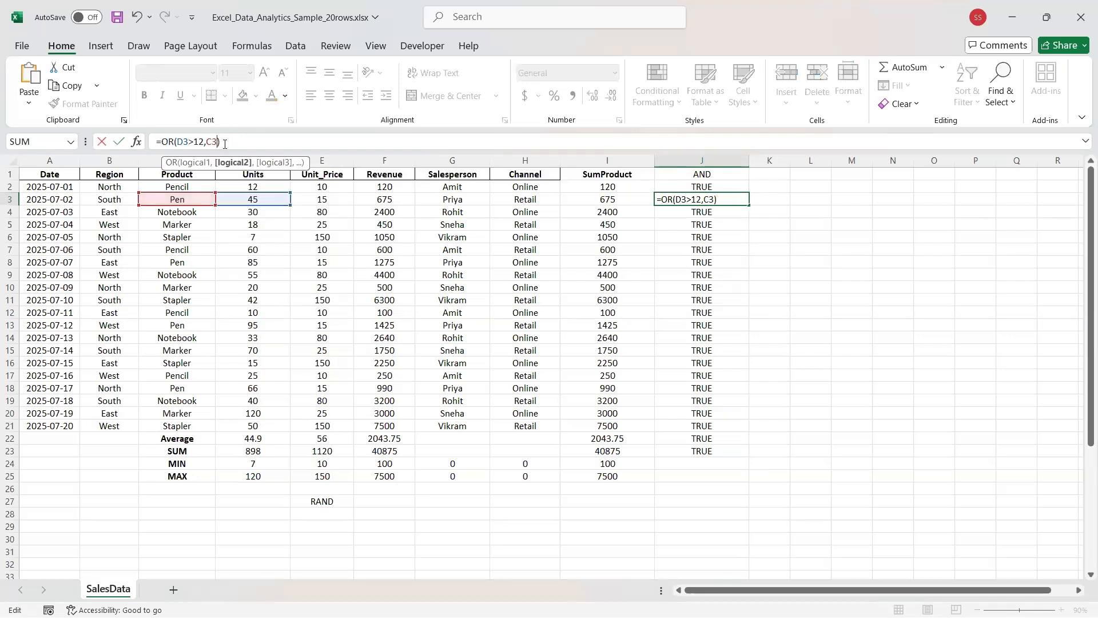
text(=)
text("")
text(")
text(P)
text(en)
key(Return)
key(Return)
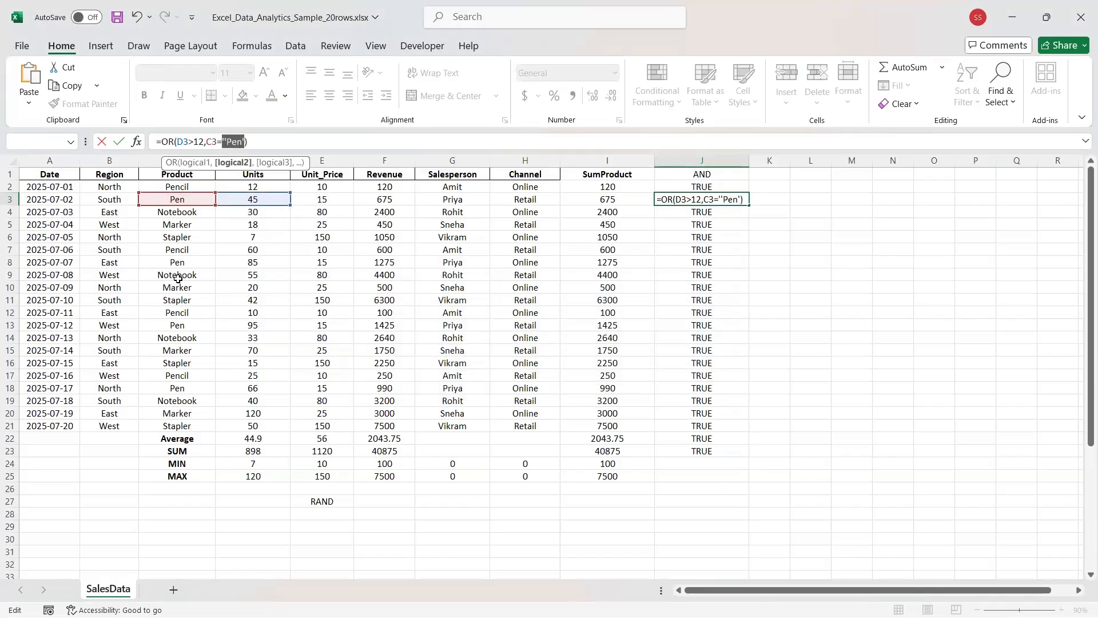
key(Right)
key(Return)
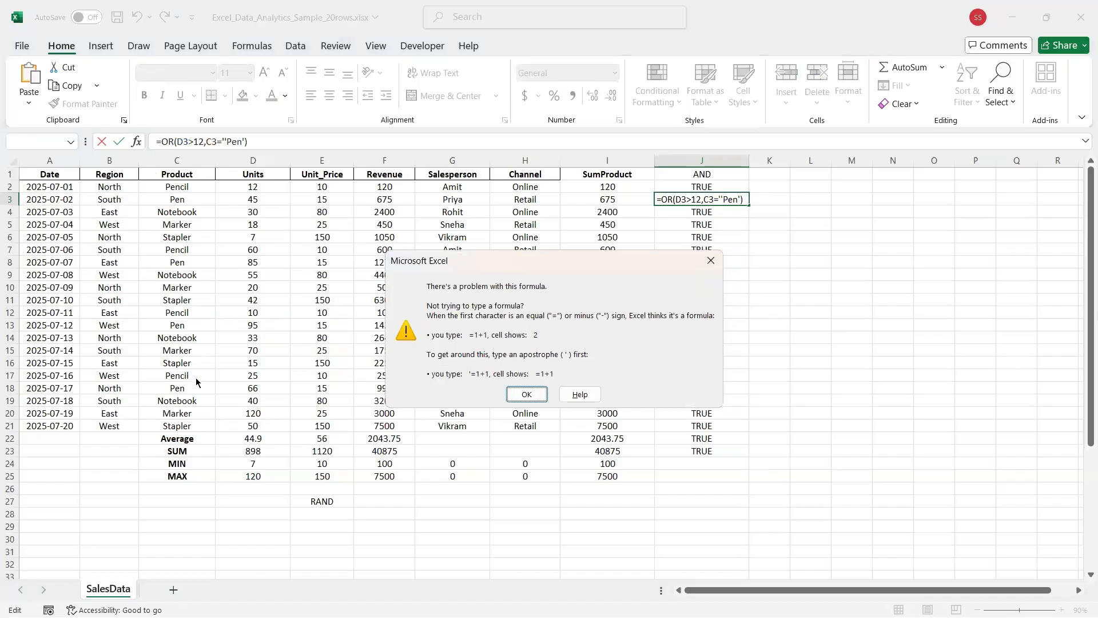
key(Return)
Fix the stray quote after Pen, retry, then reselect the formula text, leaving =F3:J3.
key(Right)
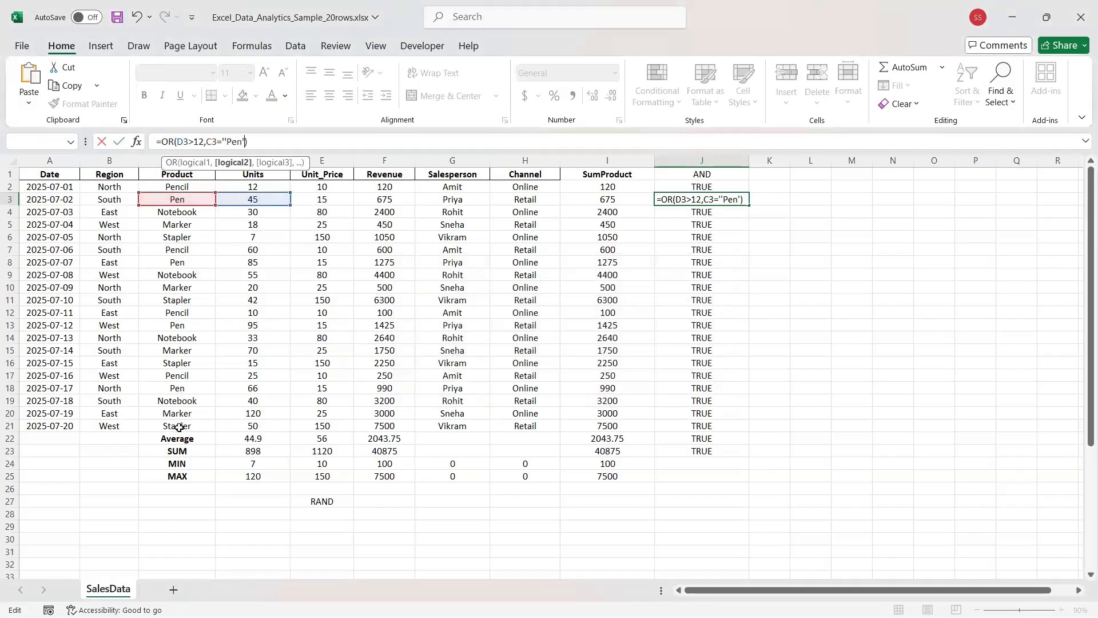
key(BackSpace)
text(")
key(Return)
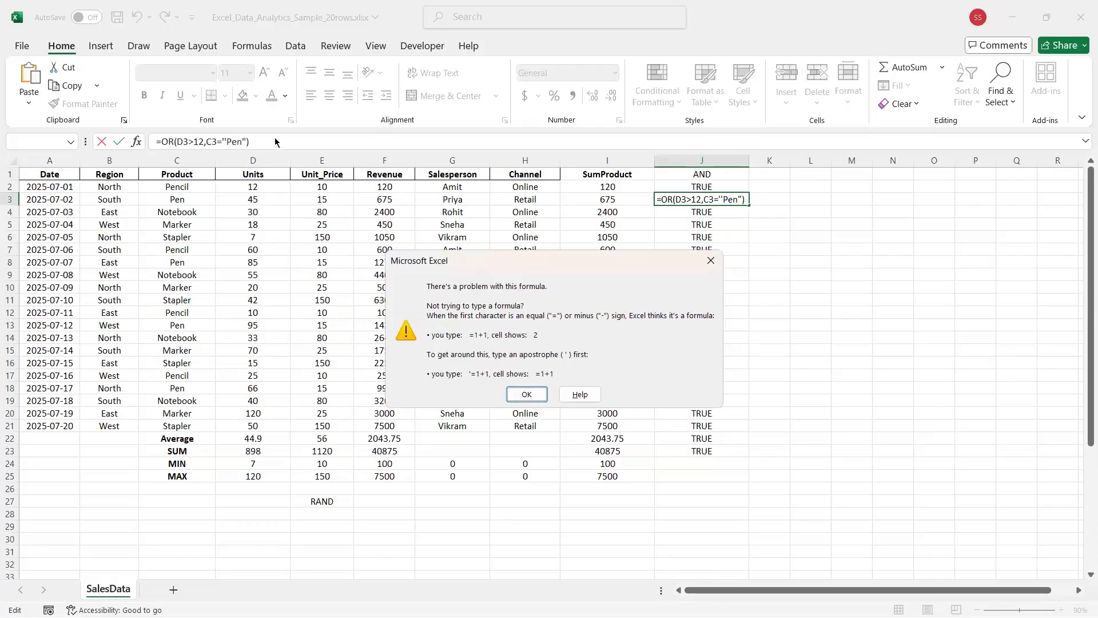
key(Return)
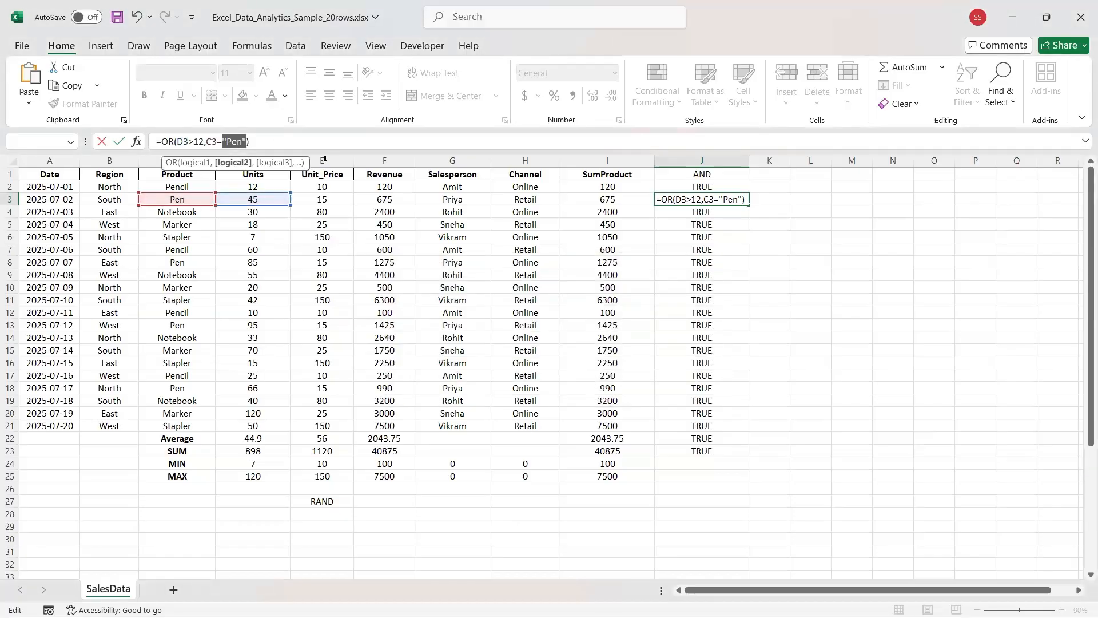
drag(261, 142, 40, 130)
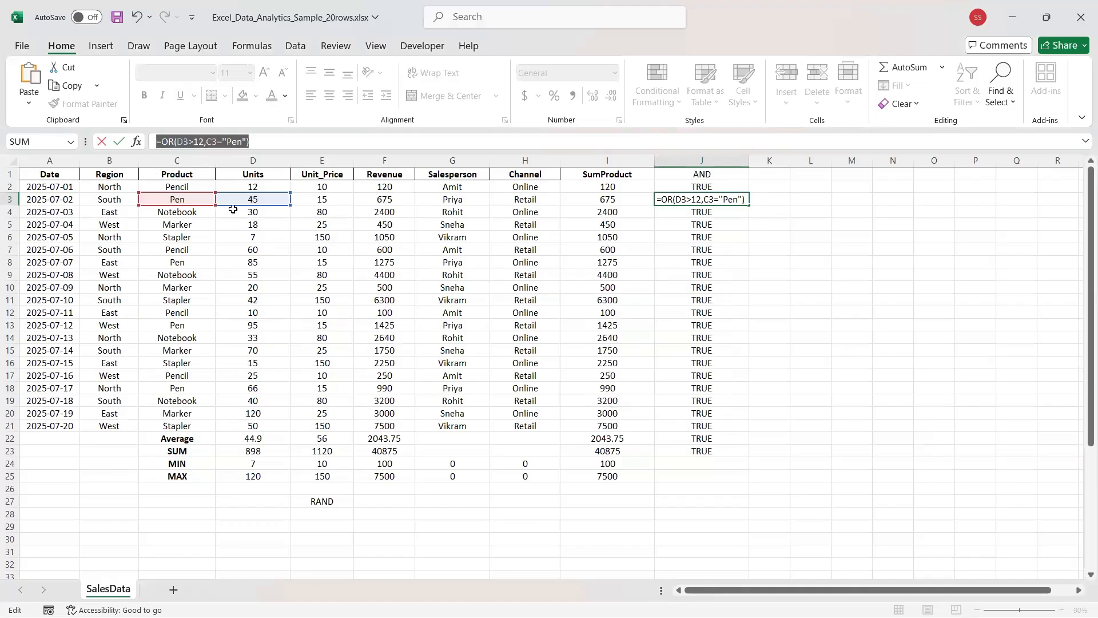
click(327, 201)
drag(369, 199, 741, 202)
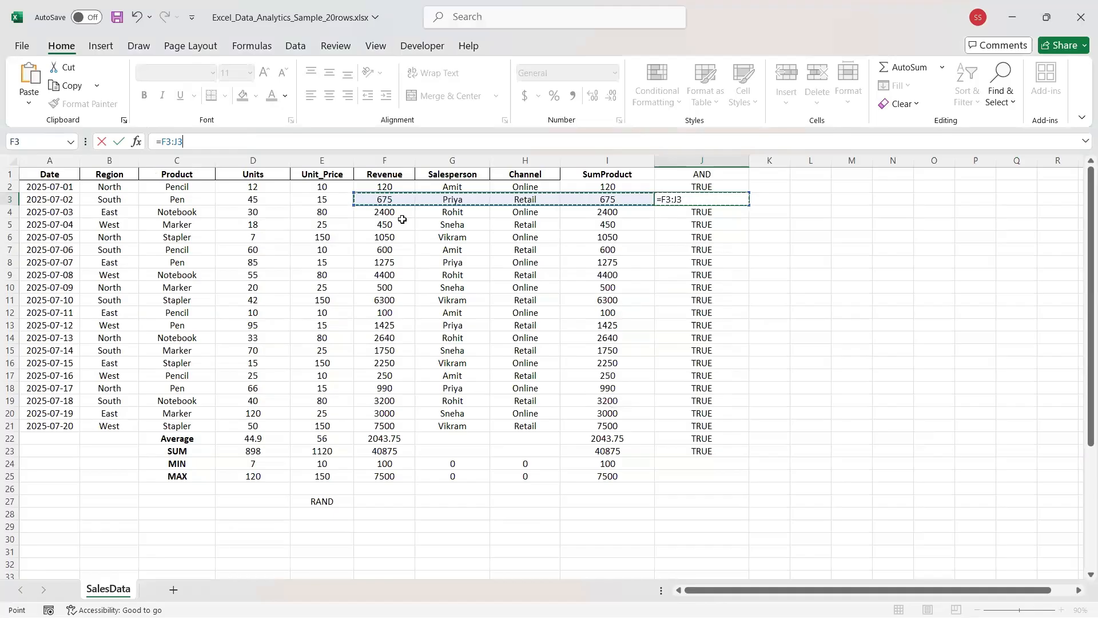
Start rewriting J3 as an OR formula with the D3>10 condition.
click(254, 212)
click(253, 199)
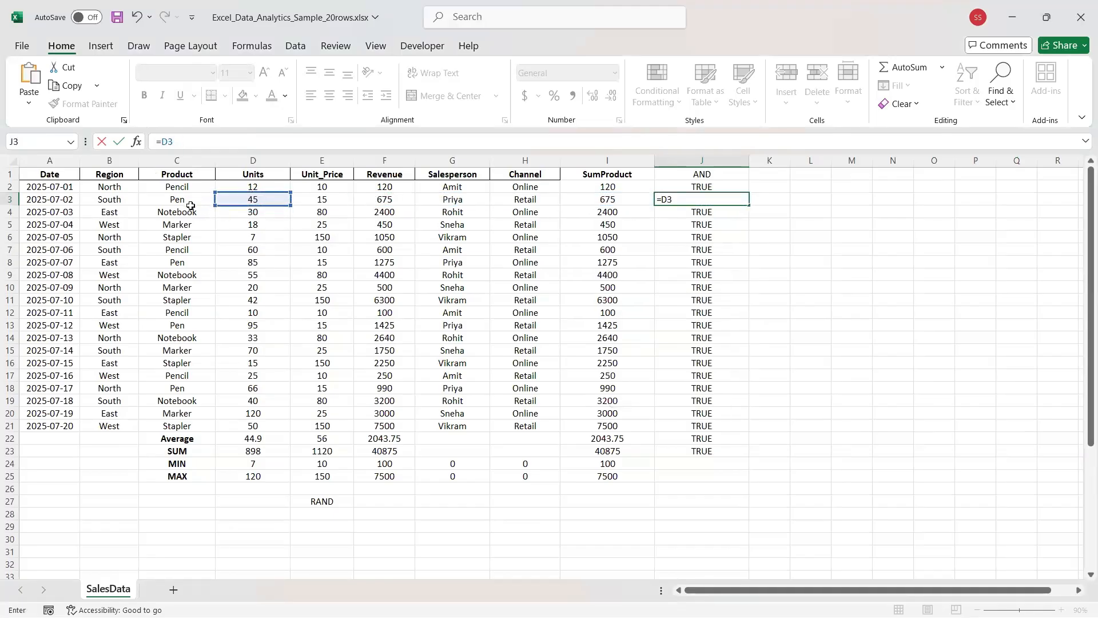
click(684, 203)
key(BackSpace)
key(BackSpace)
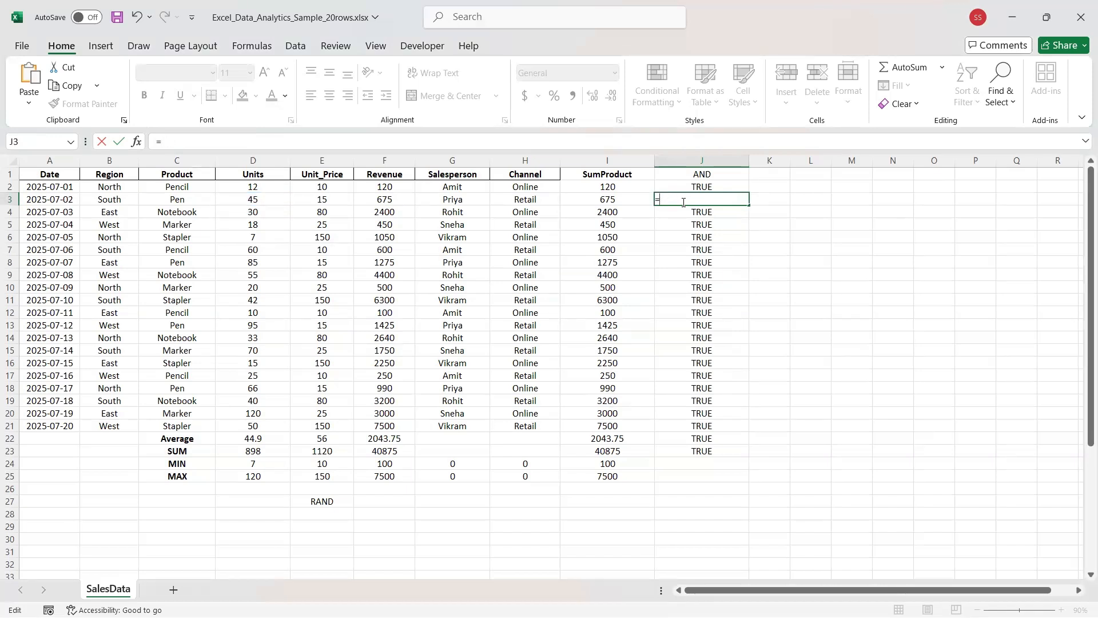
text(OR()
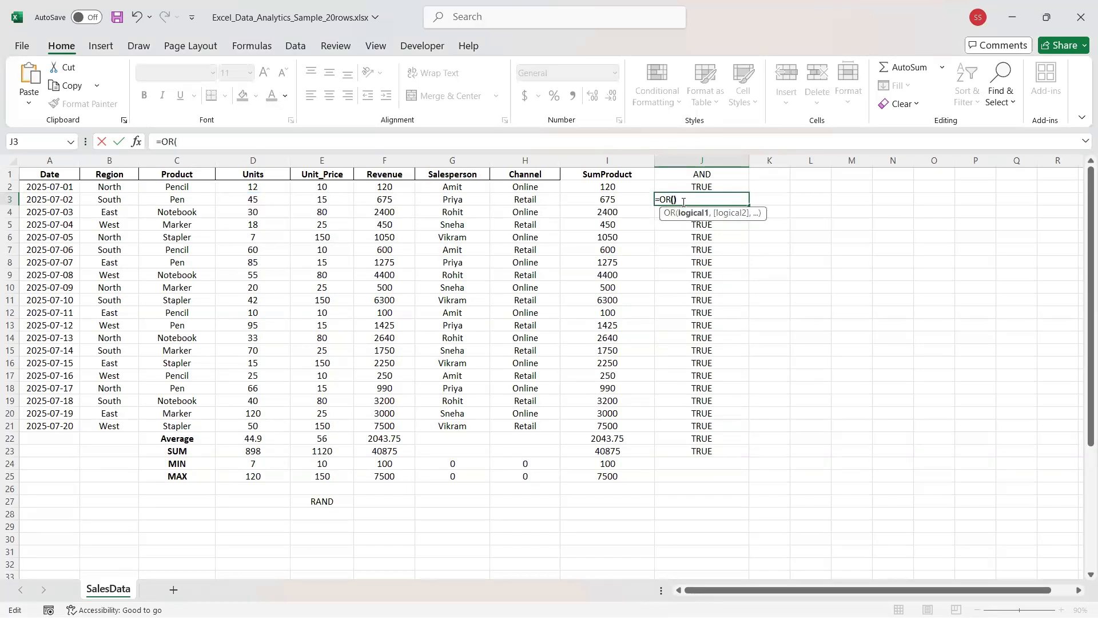
text())
key(Left)
text(D)
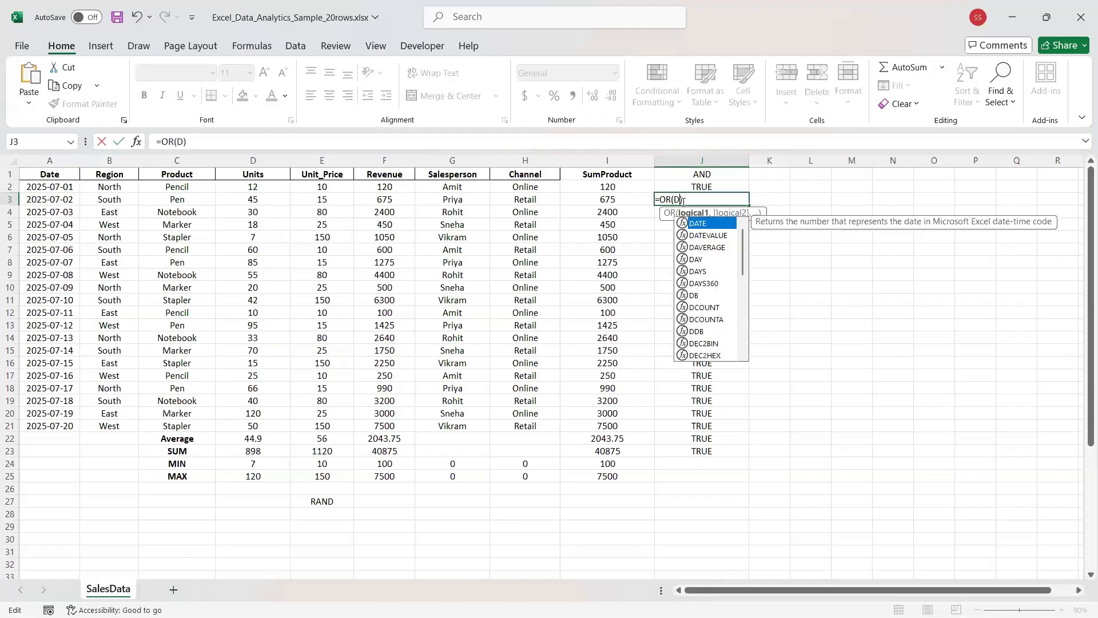
text(3)
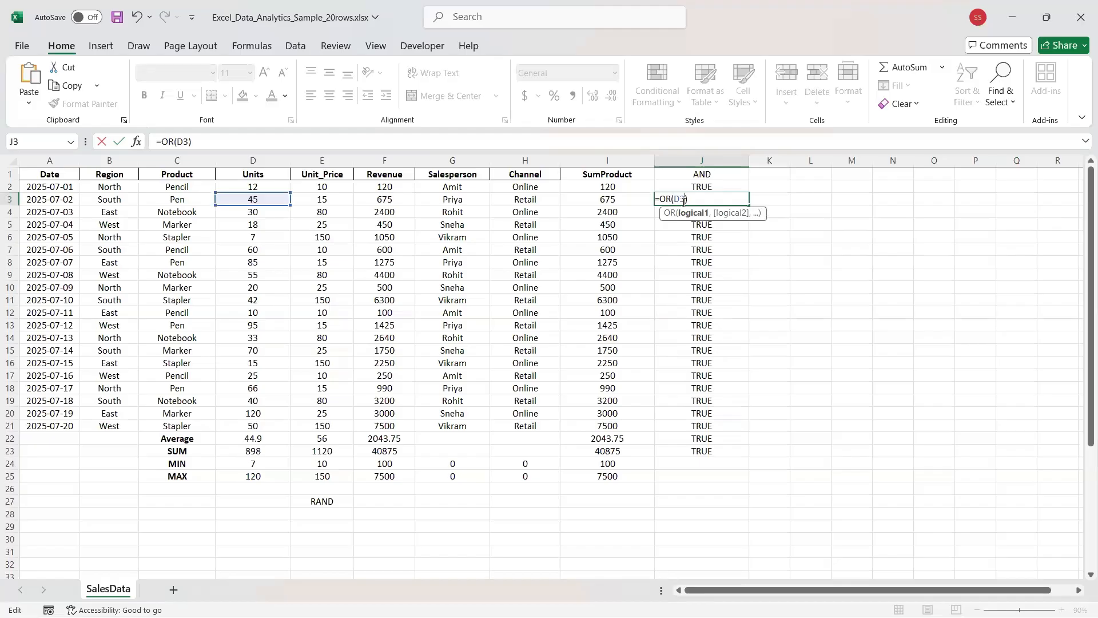
text(>)
text(10,)
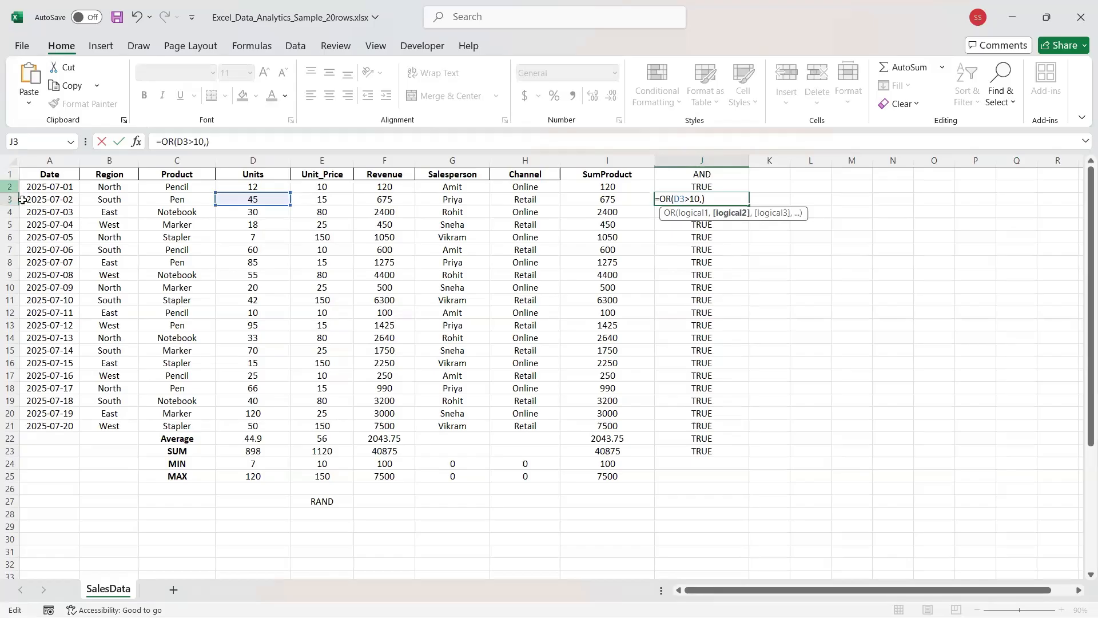
Add the C3="Pen" condition and commit =OR(D3>10,C3="Pen") in J3, returning TRUE.
click(207, 141)
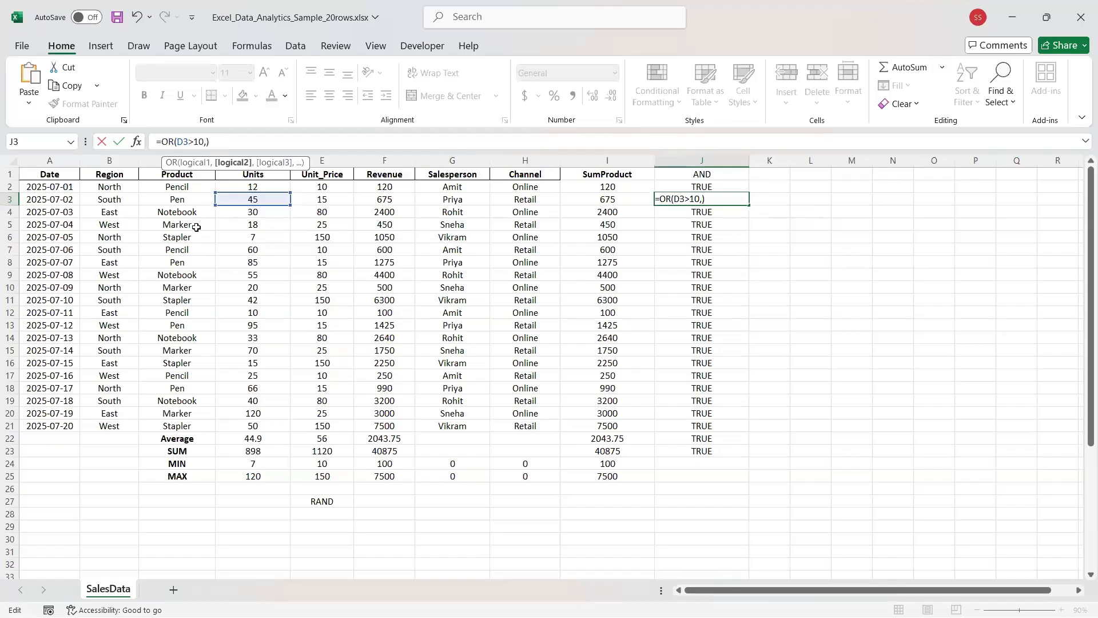
text(,c3)
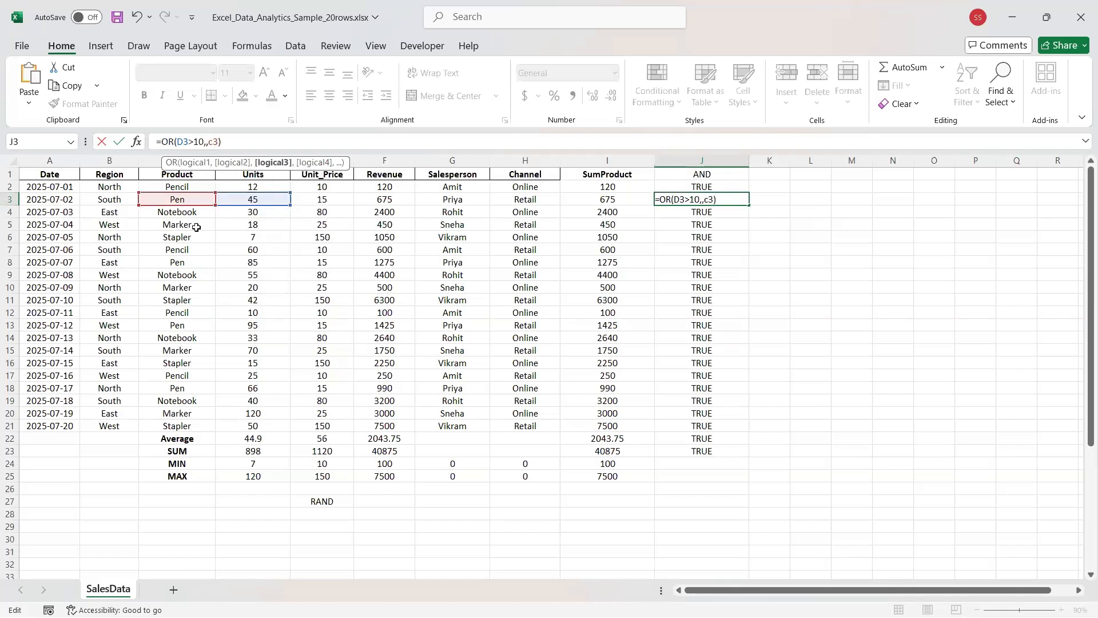
key(BackSpace)
key(BackSpace)
key(BackSpace)
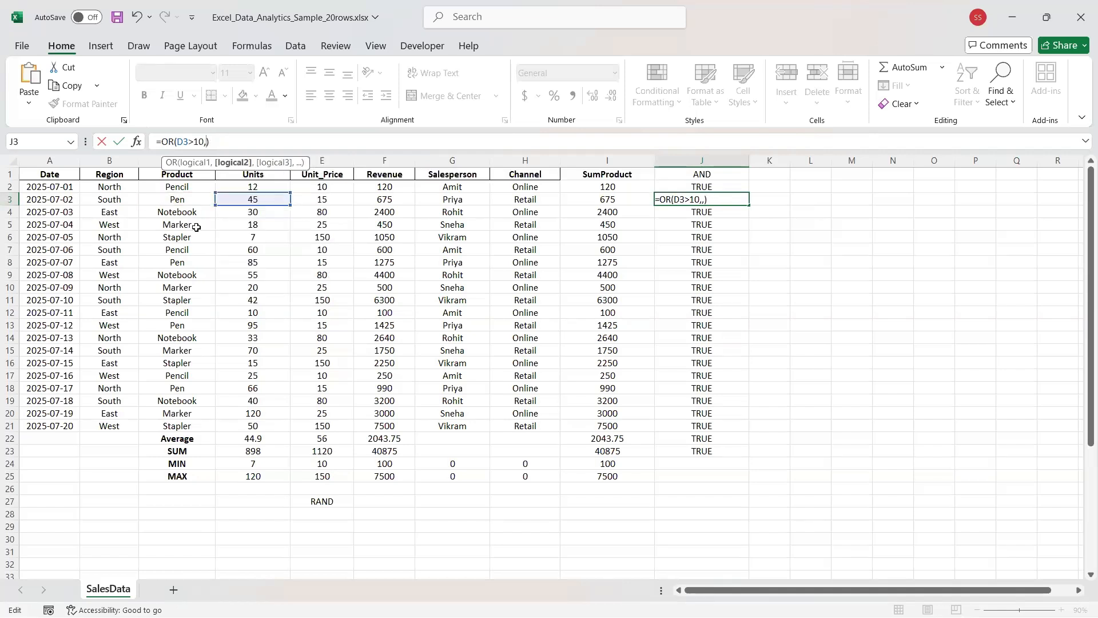
text(c3)
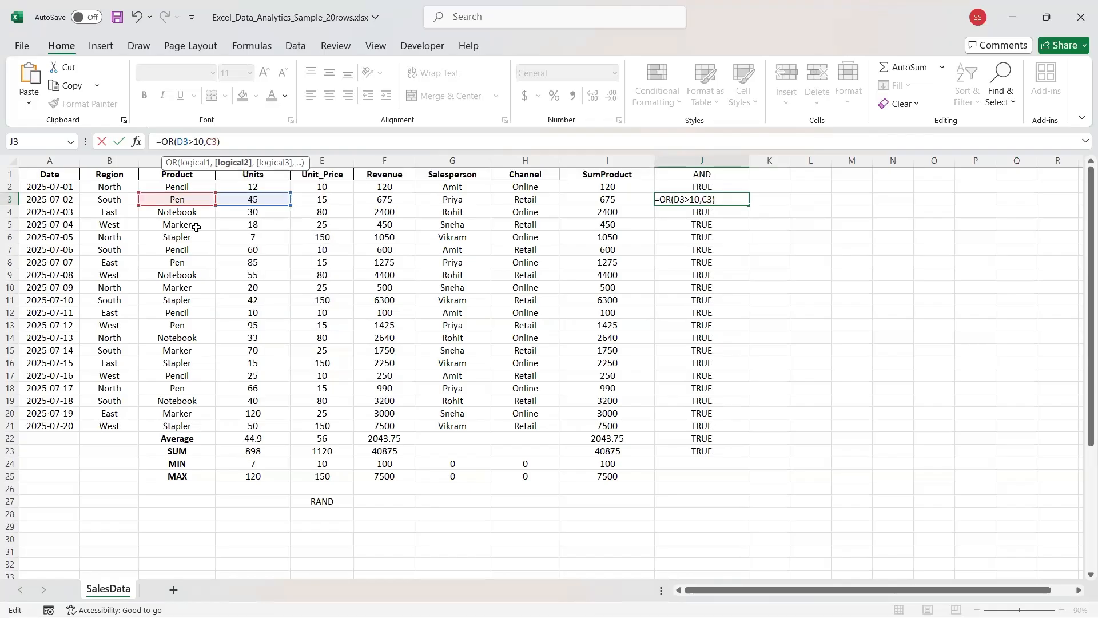
text(=)
text("")
text(Pen)
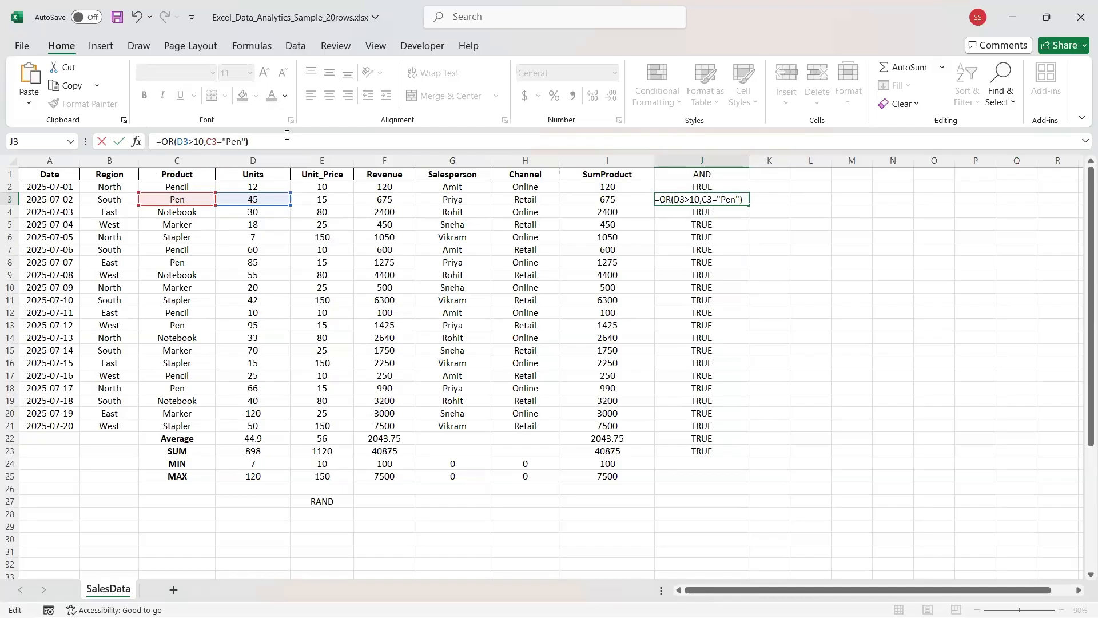
key(Return)
click(695, 200)
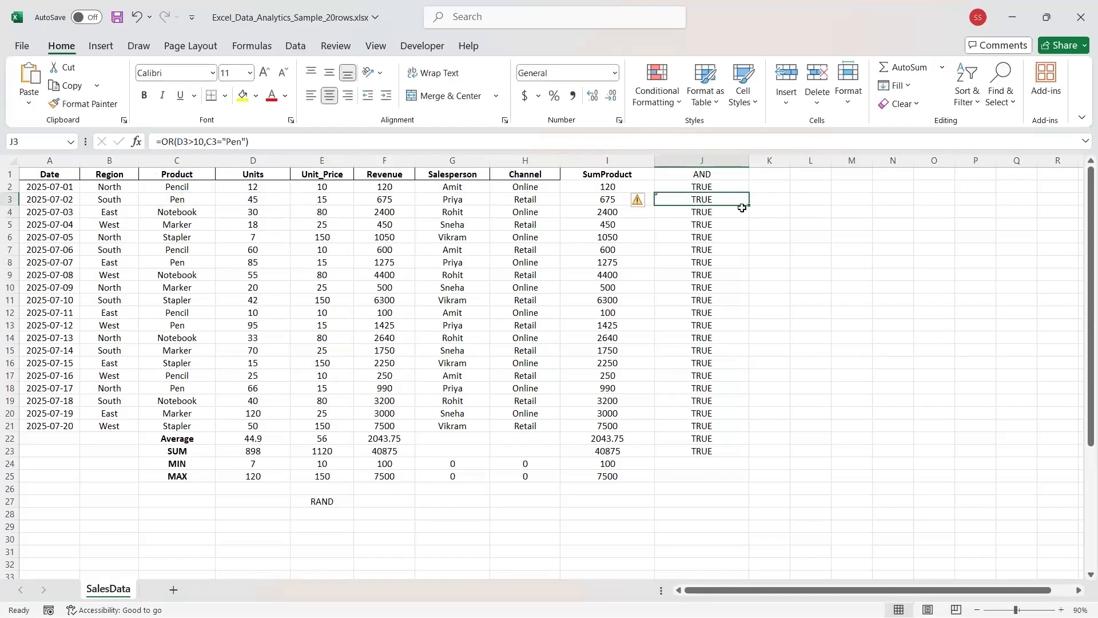
Replace OR with AND in J2's formula.
drag(739, 203, 742, 188)
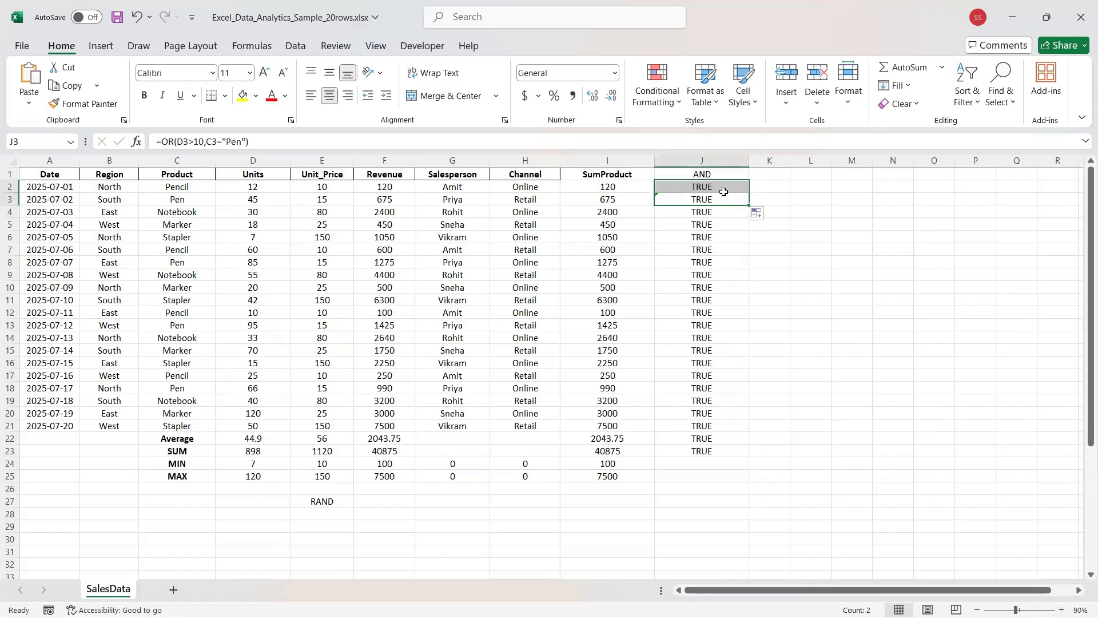
click(716, 186)
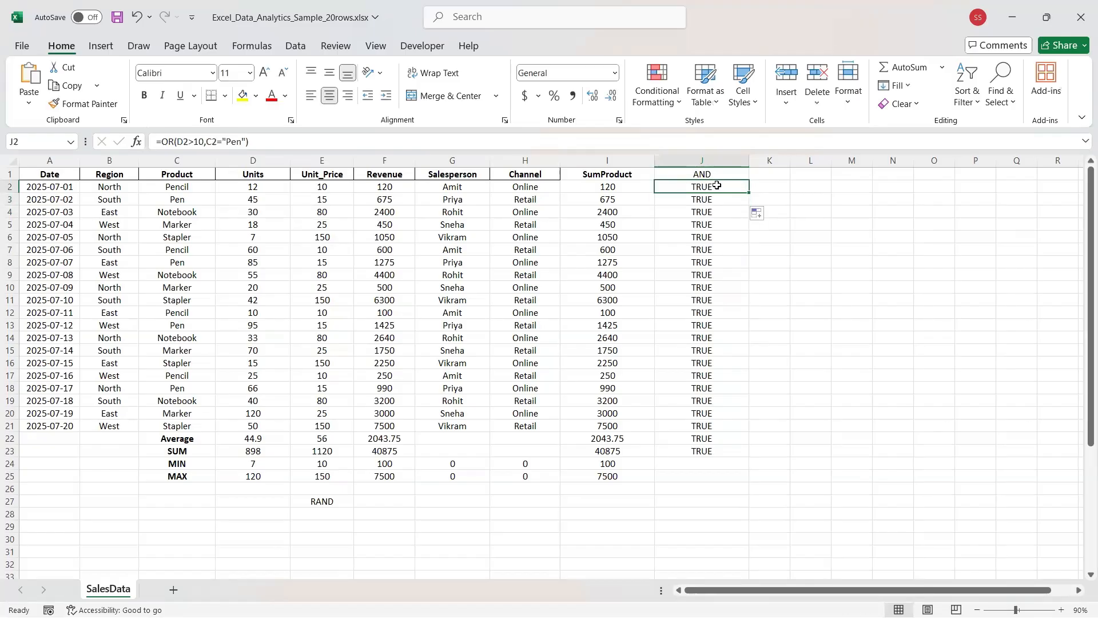
click(173, 141)
key(BackSpace)
key(BackSpace)
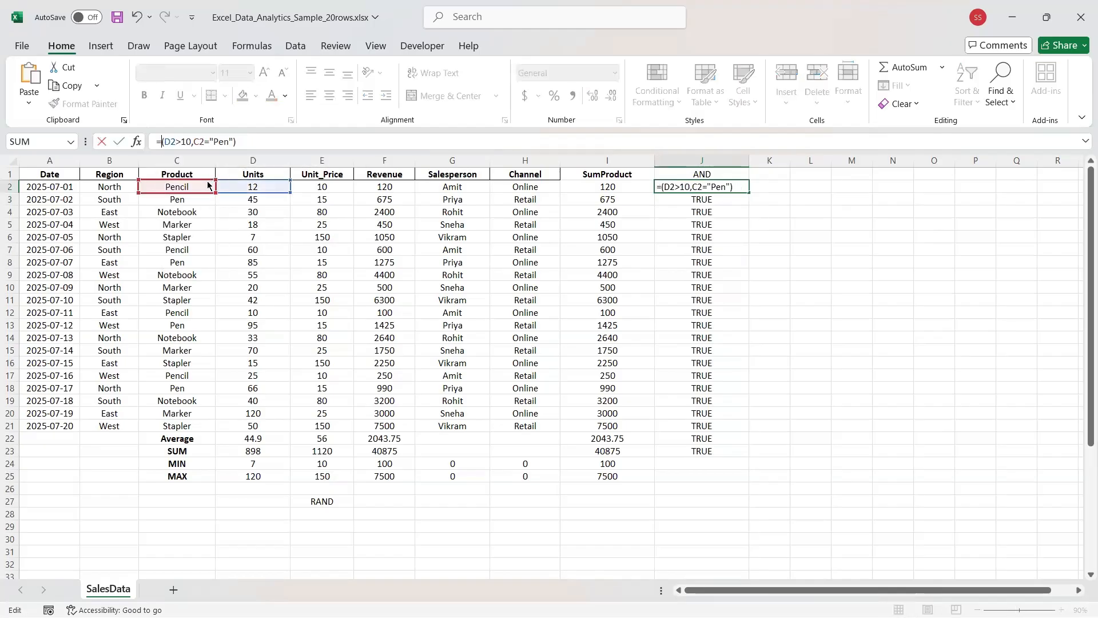
text(AND)
key(Return)
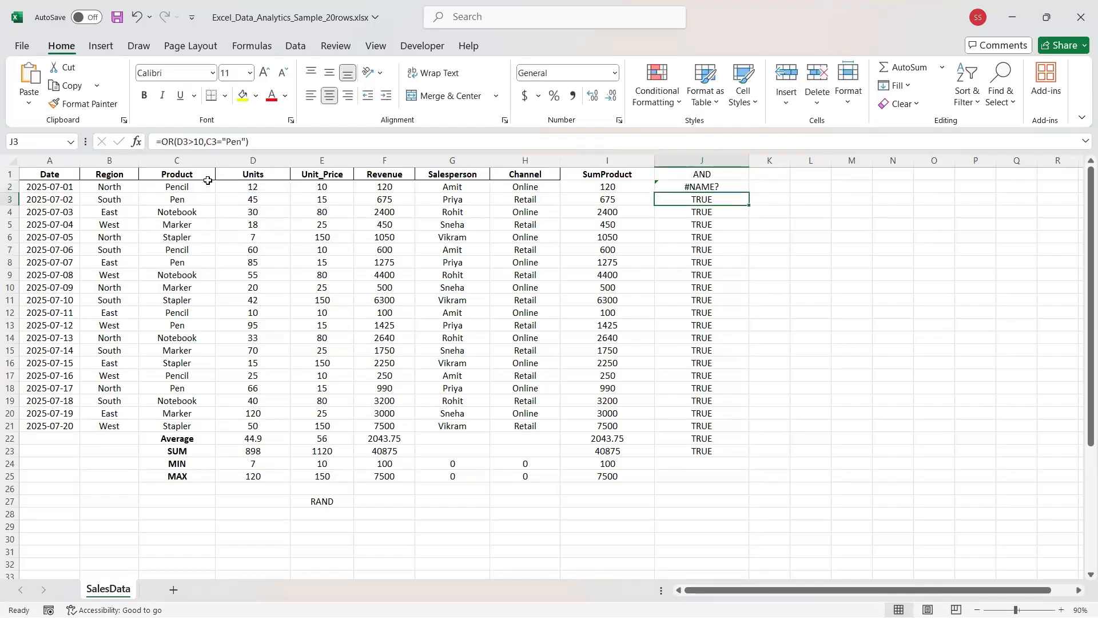
Remove the stray backslash causing #NAME? in J2, then fill the AND formula down to J23.
click(695, 186)
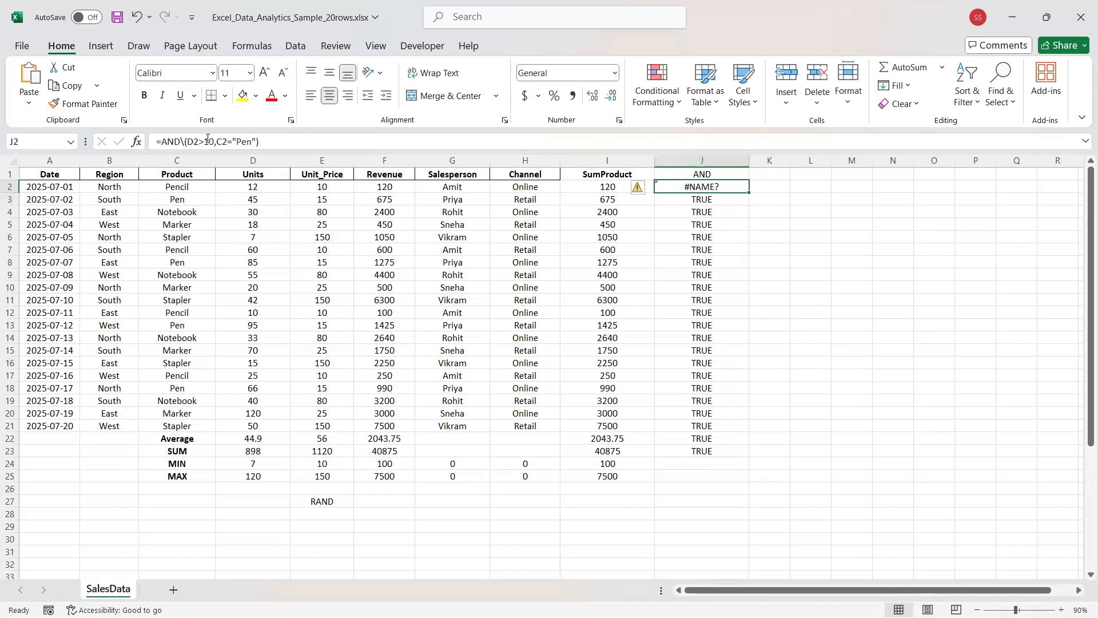
click(183, 140)
key(BackSpace)
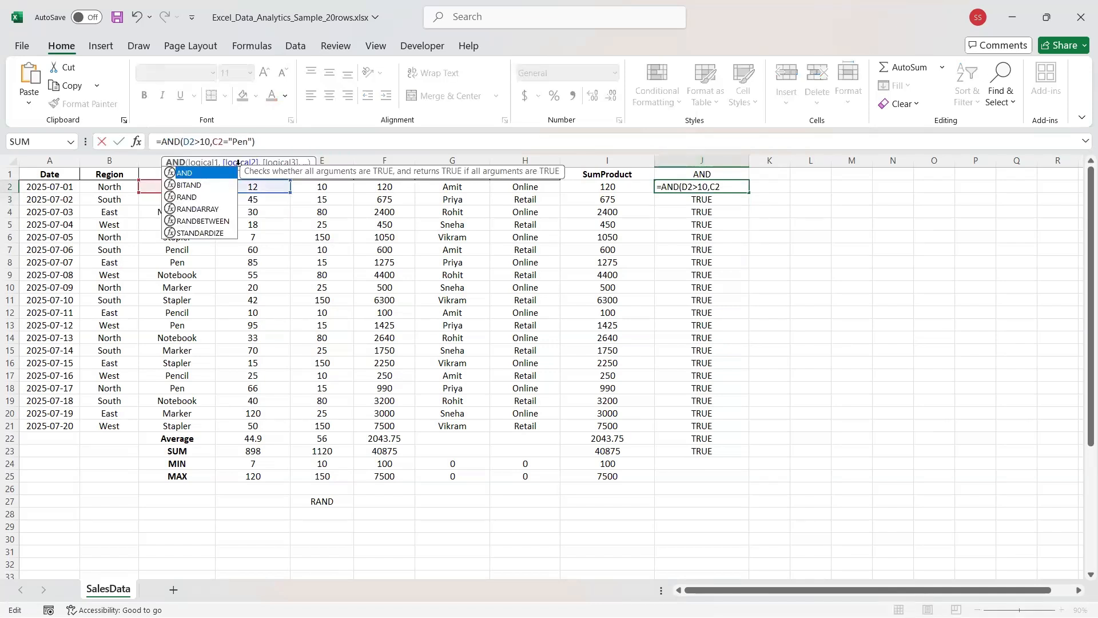
key(Return)
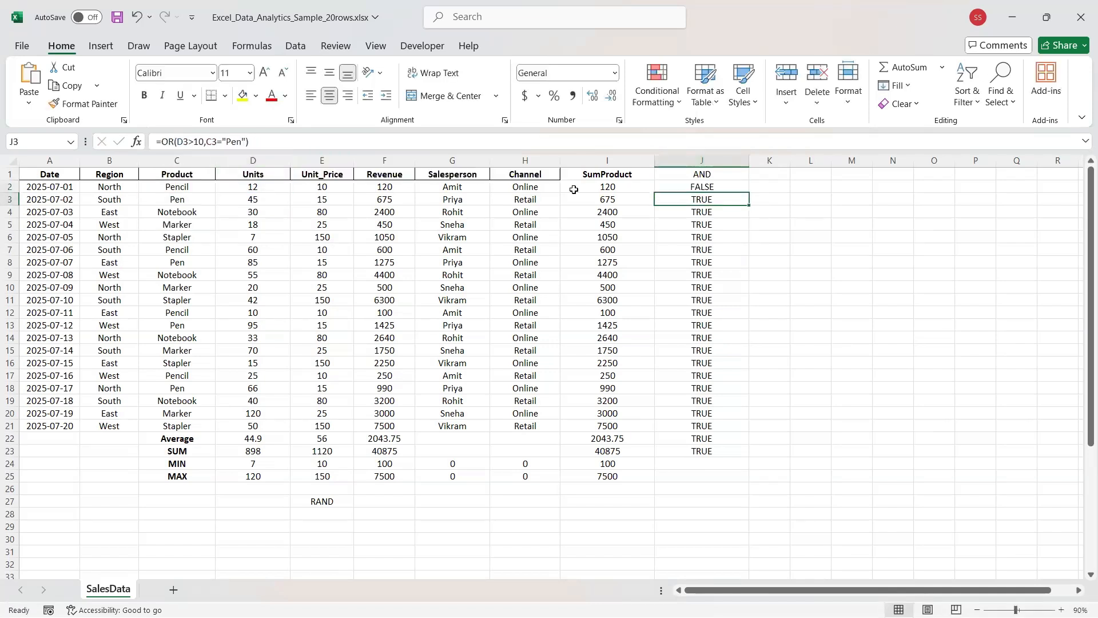
click(690, 188)
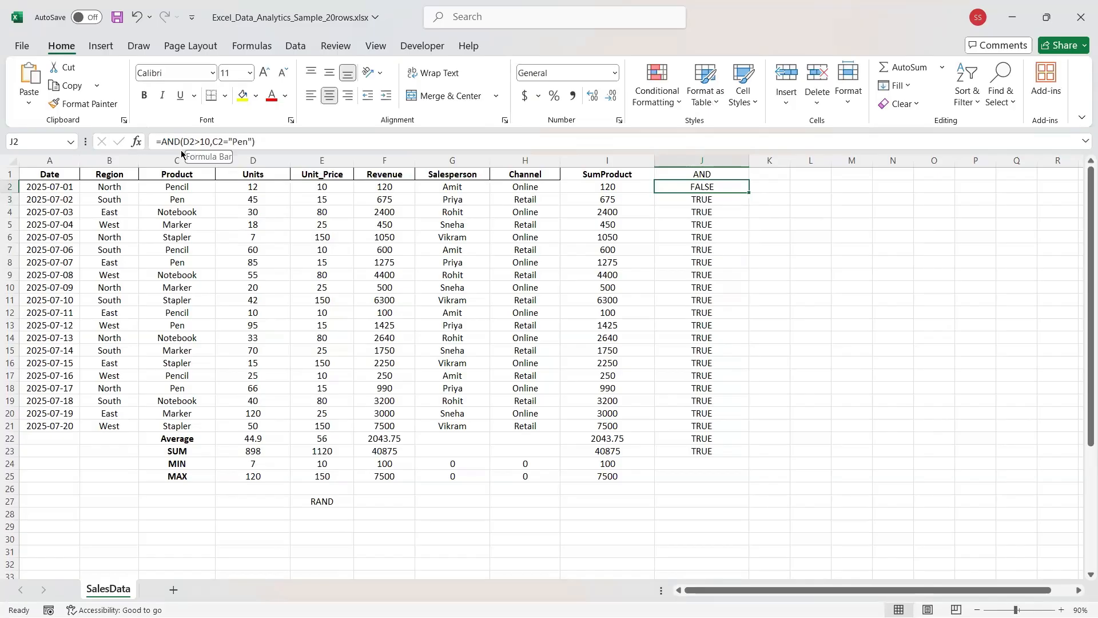
click(232, 186)
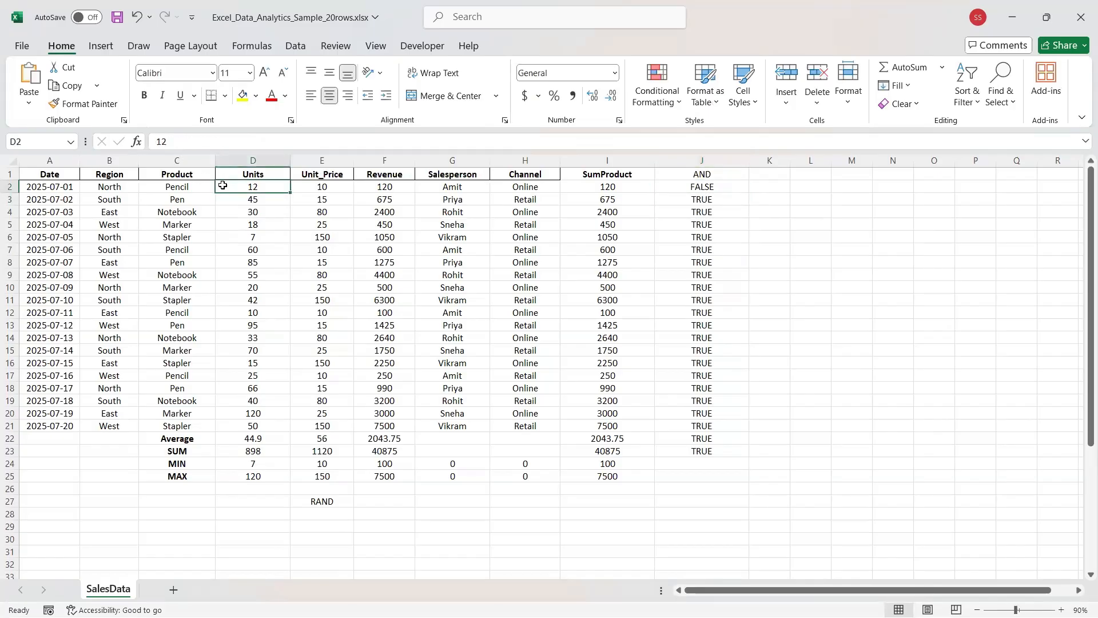
click(695, 187)
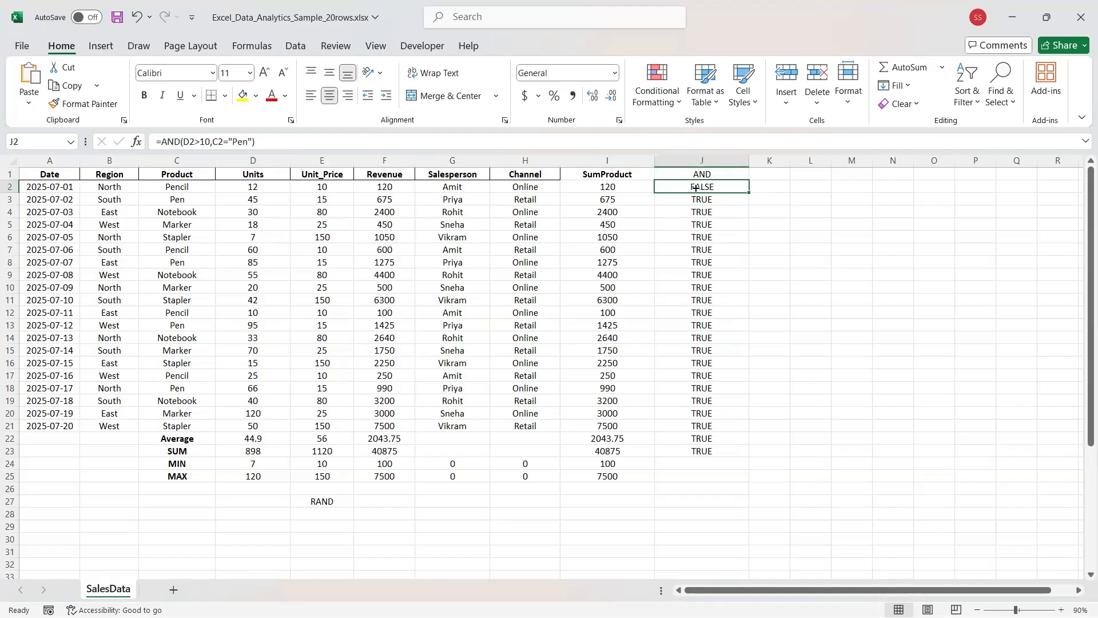
drag(749, 193, 740, 456)
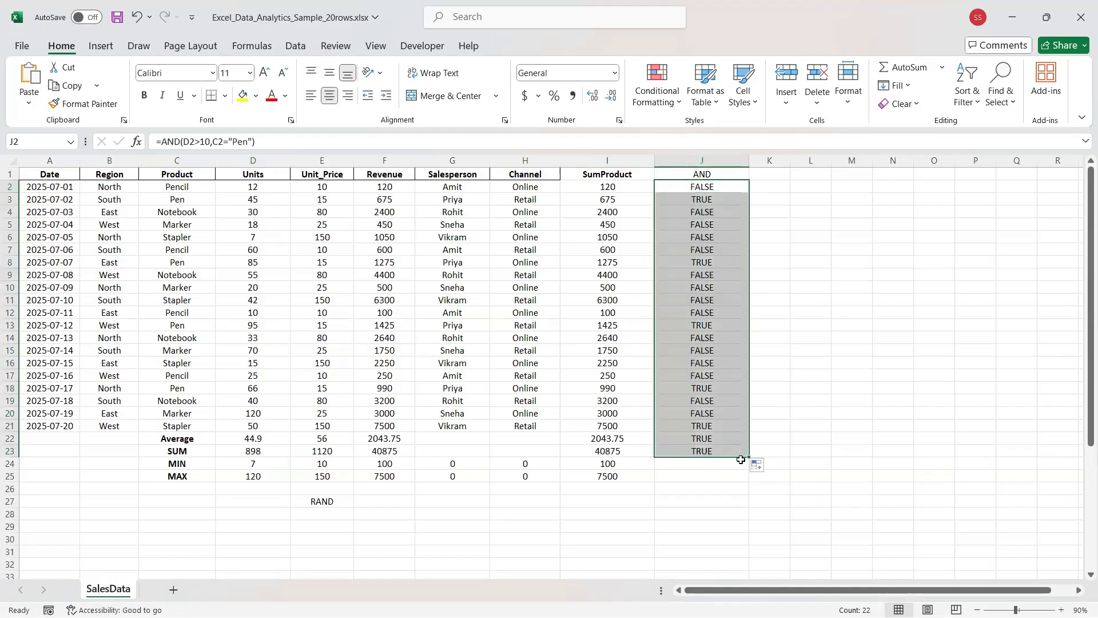
click(688, 213)
Bold the AND heading in J1, then select the results in J3 through J10.
drag(688, 213, 110, 212)
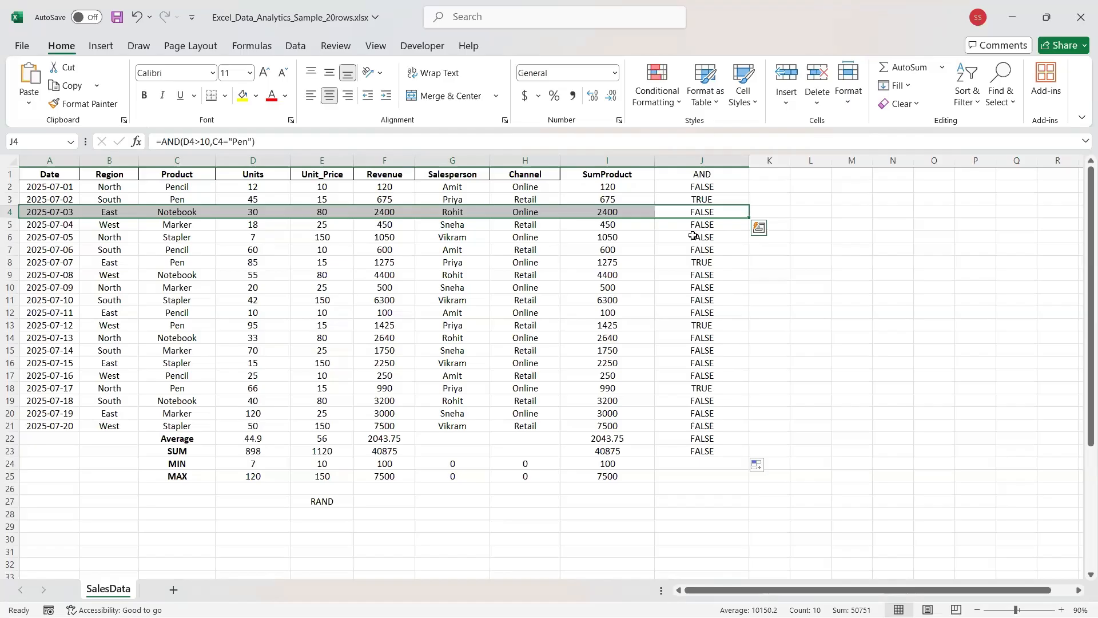
click(705, 173)
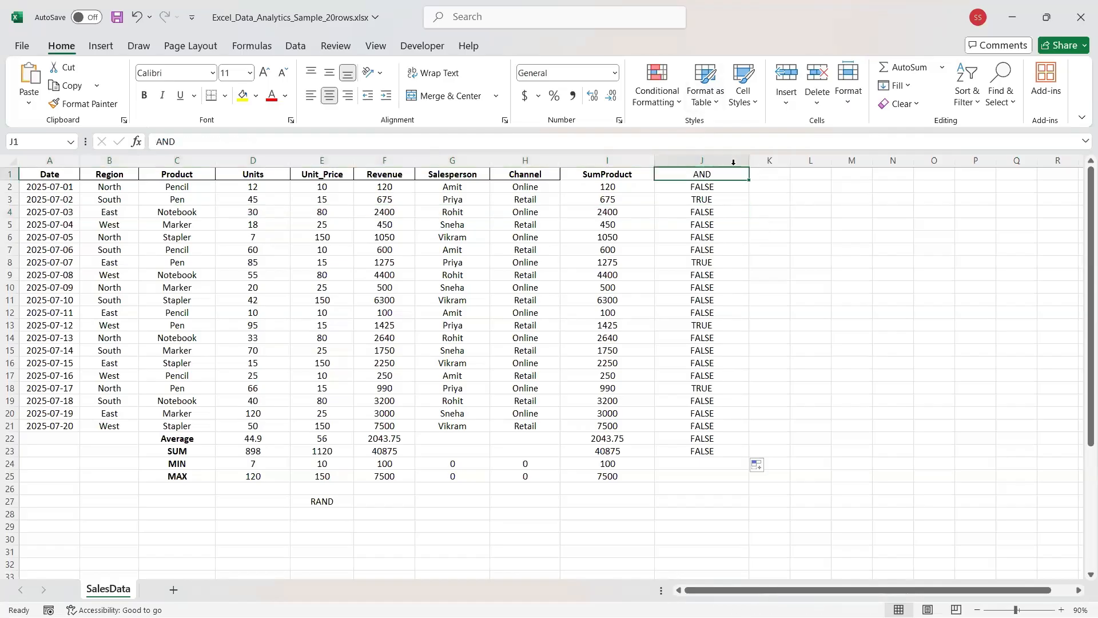
key(ctrl+b)
click(702, 184)
mouse_move(743, 197)
mouse_down()
mouse_move(769, 526)
mouse_move(761, 467)
mouse_up()
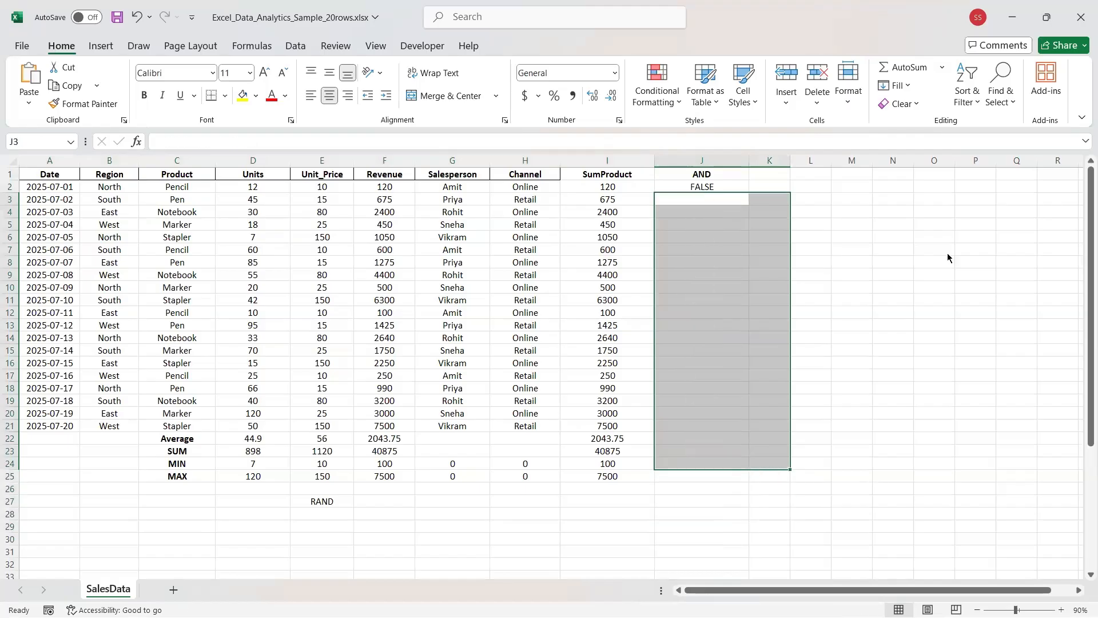
Delete J2's FALSE result and enter a bold 'OR' heading in K1.
click(695, 187)
key(Delete)
click(754, 177)
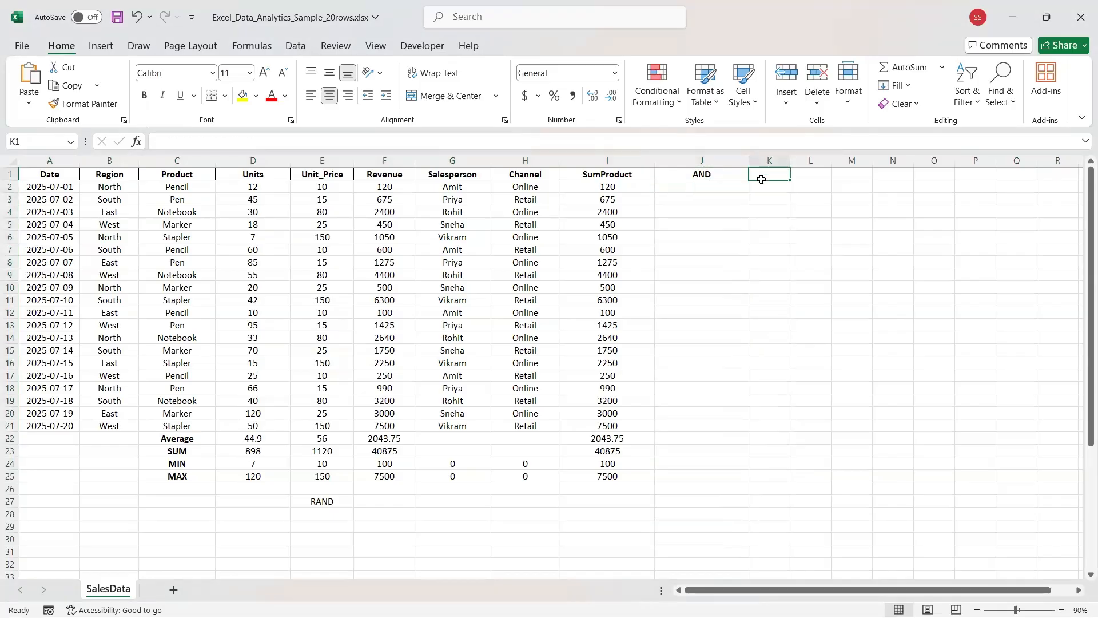
text(OR)
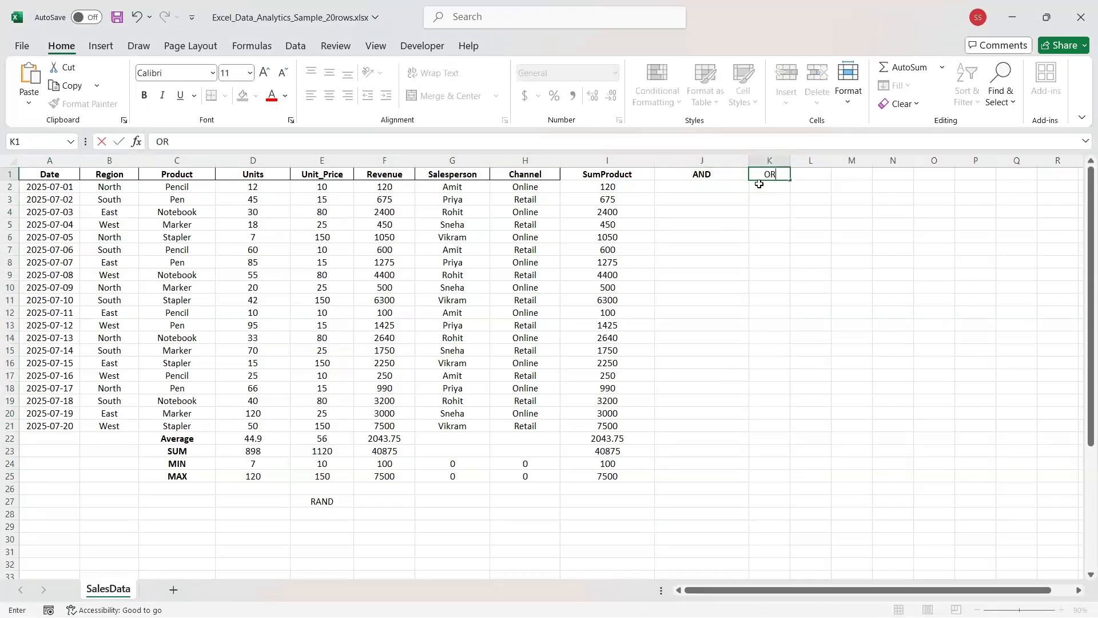
key(Return)
key(Up)
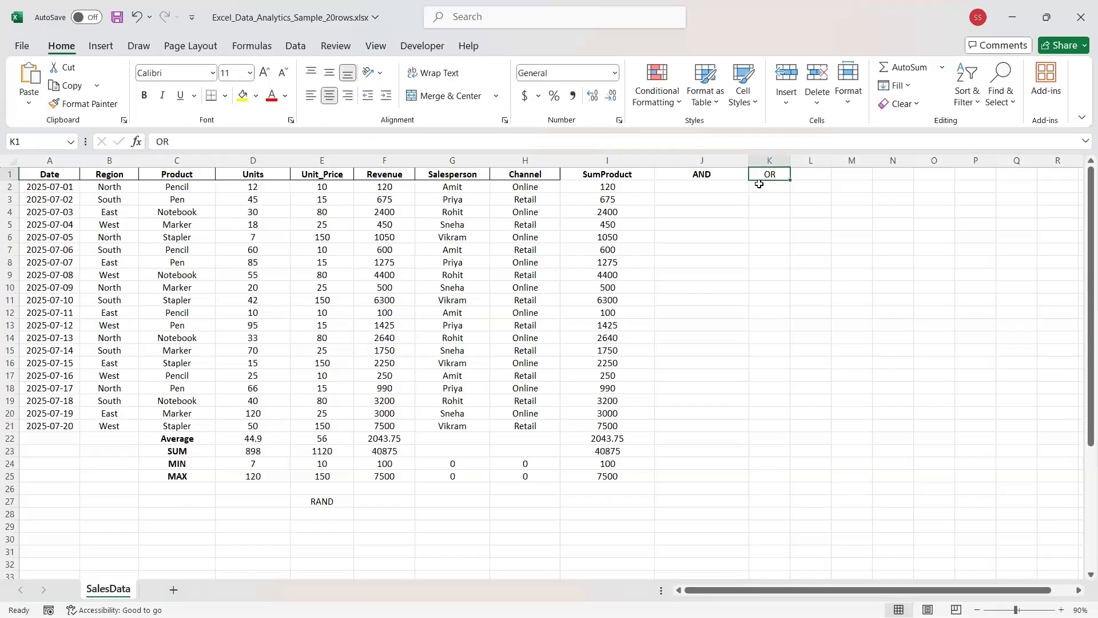
key(ctrl+b)
Widen column K to about 16.22 characters.
click(701, 188)
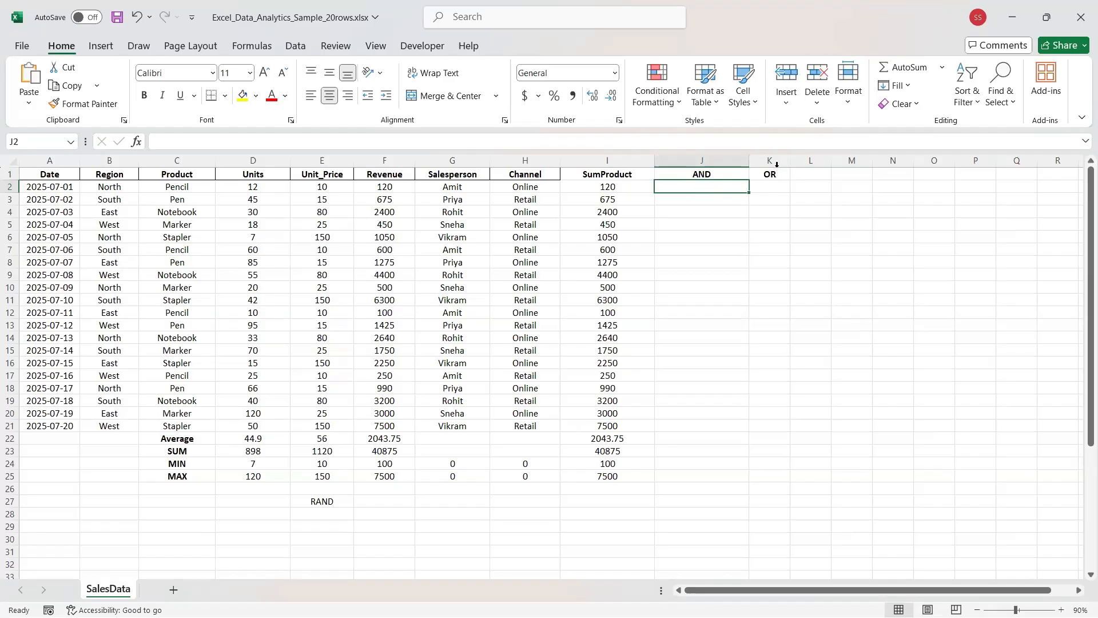
drag(790, 164, 828, 164)
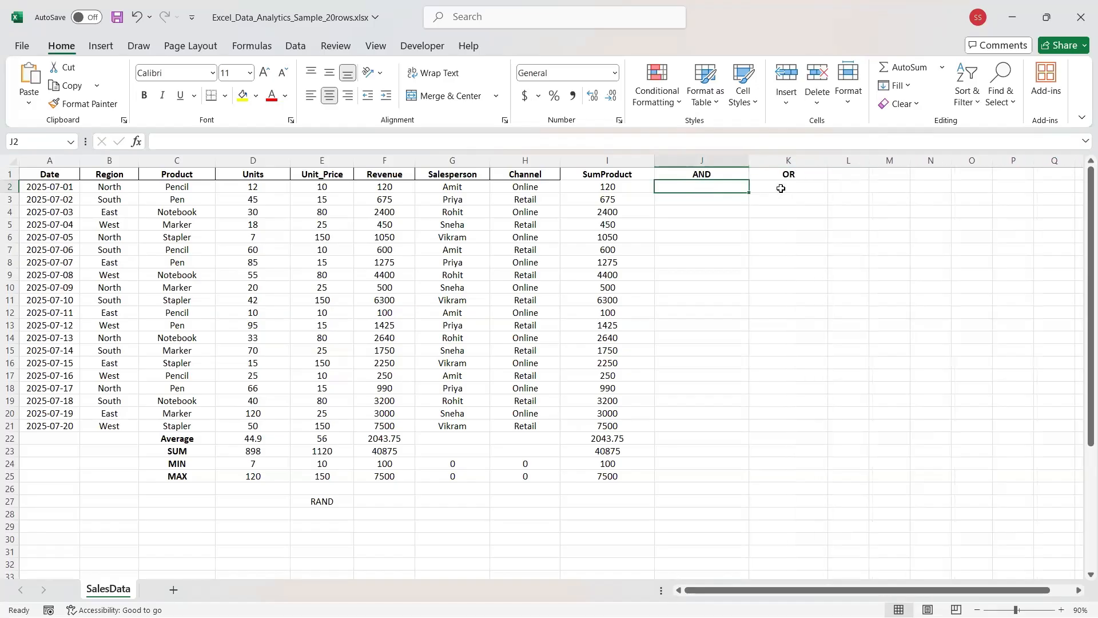
click(778, 189)
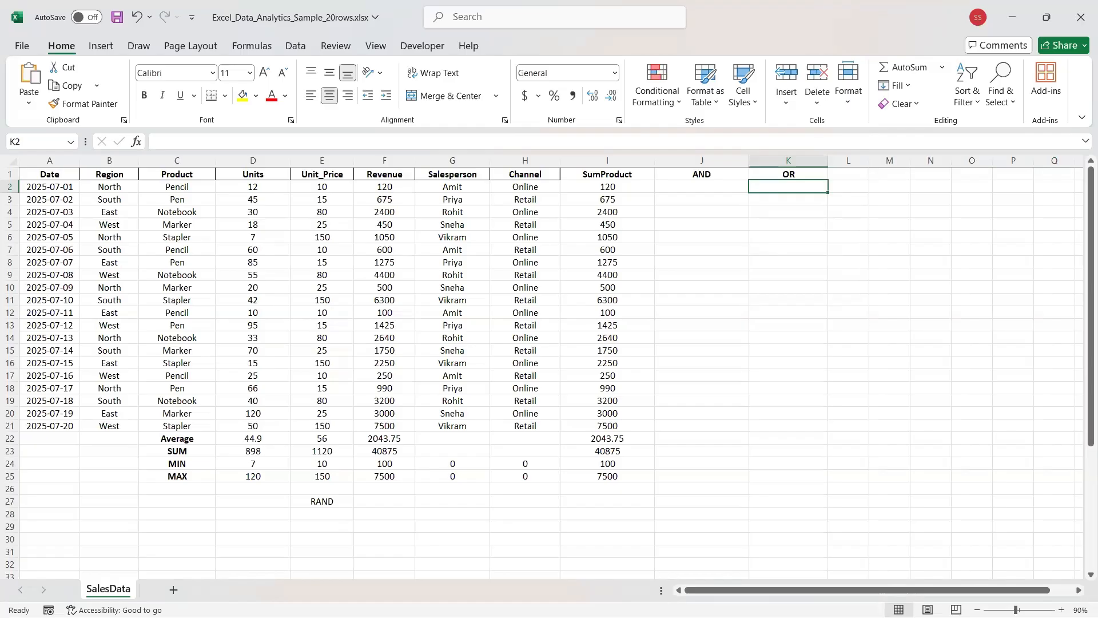
Point out the Units in D2 and Revenue in F2 of the sample rows, then select J2.
click(706, 187)
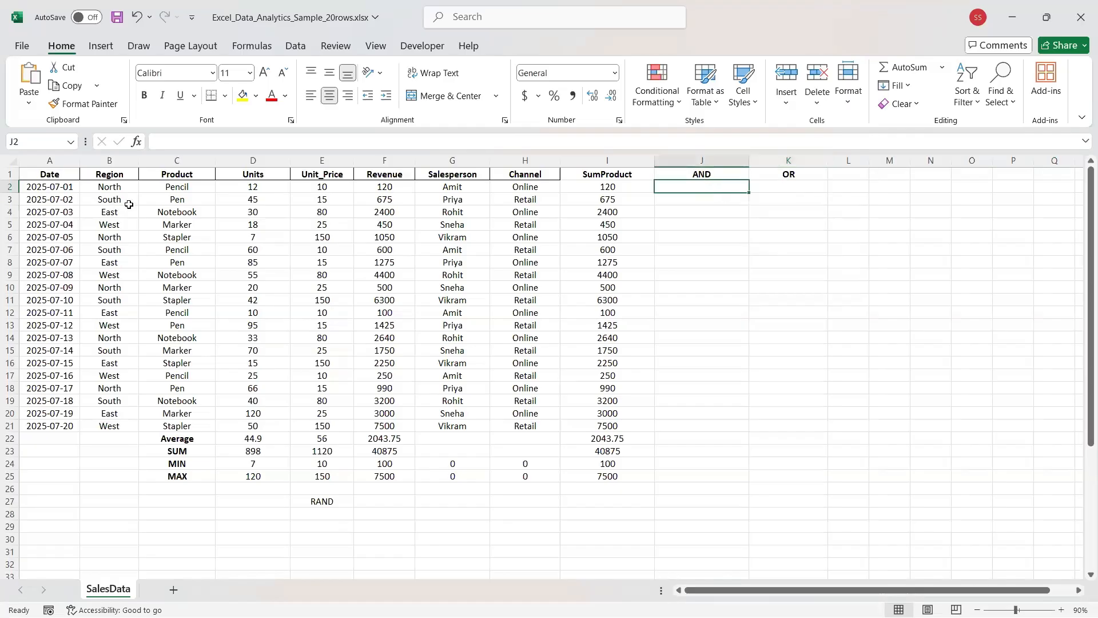
click(259, 189)
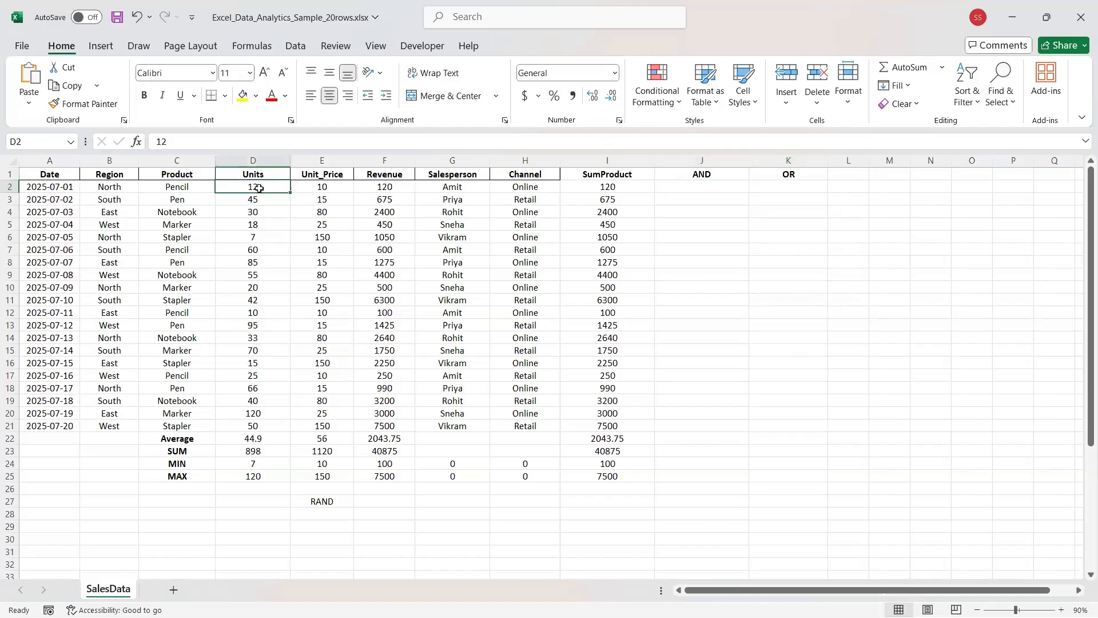
drag(10, 187, 9, 200)
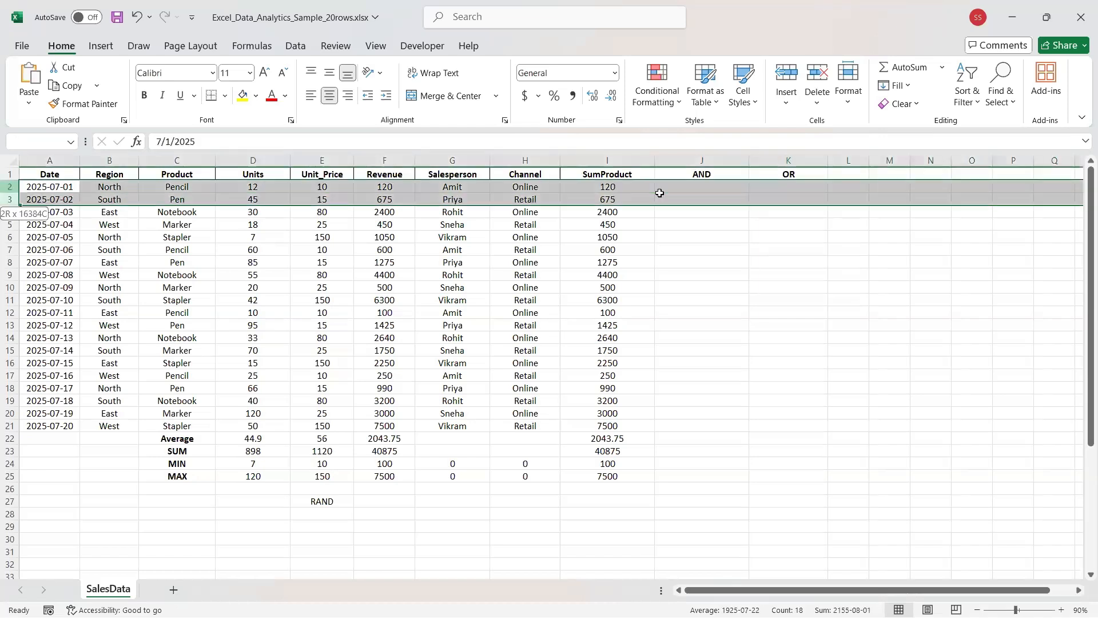
click(249, 188)
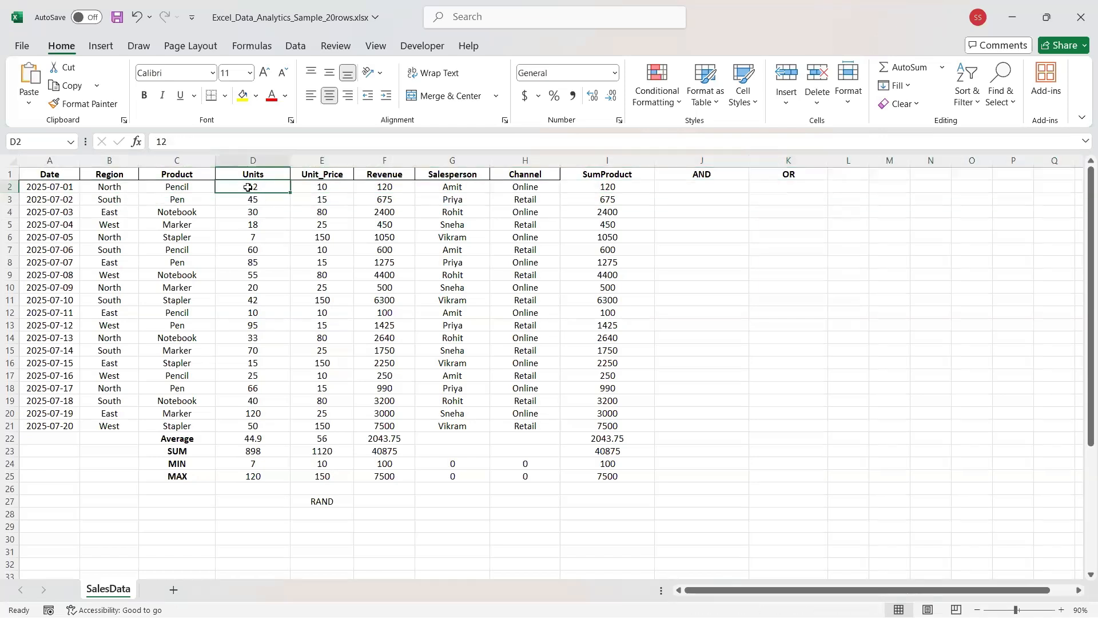
click(378, 188)
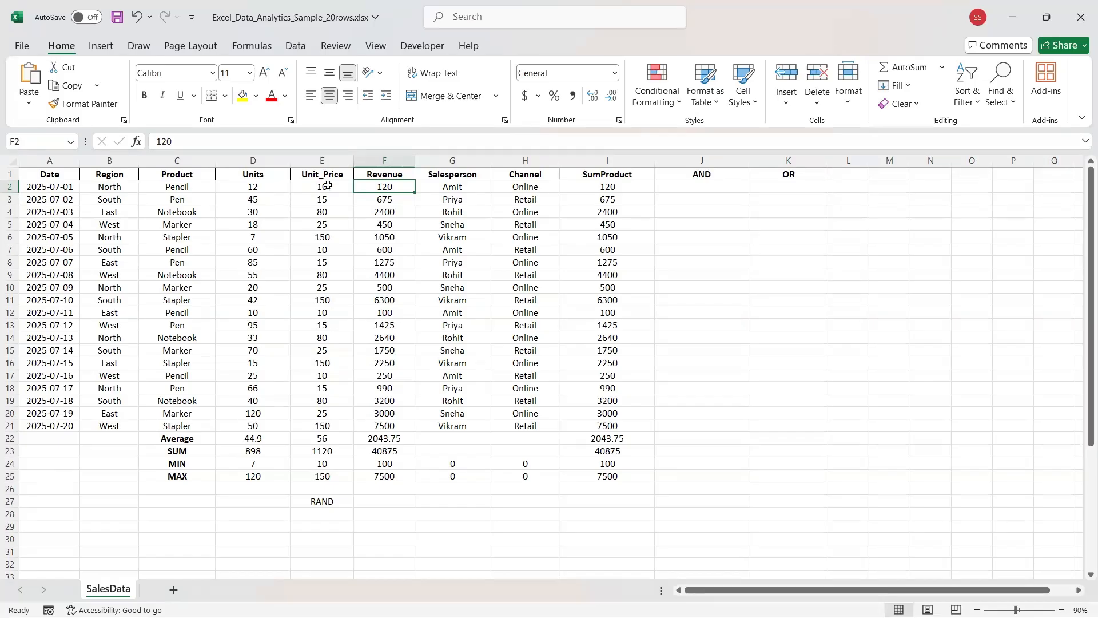
click(656, 193)
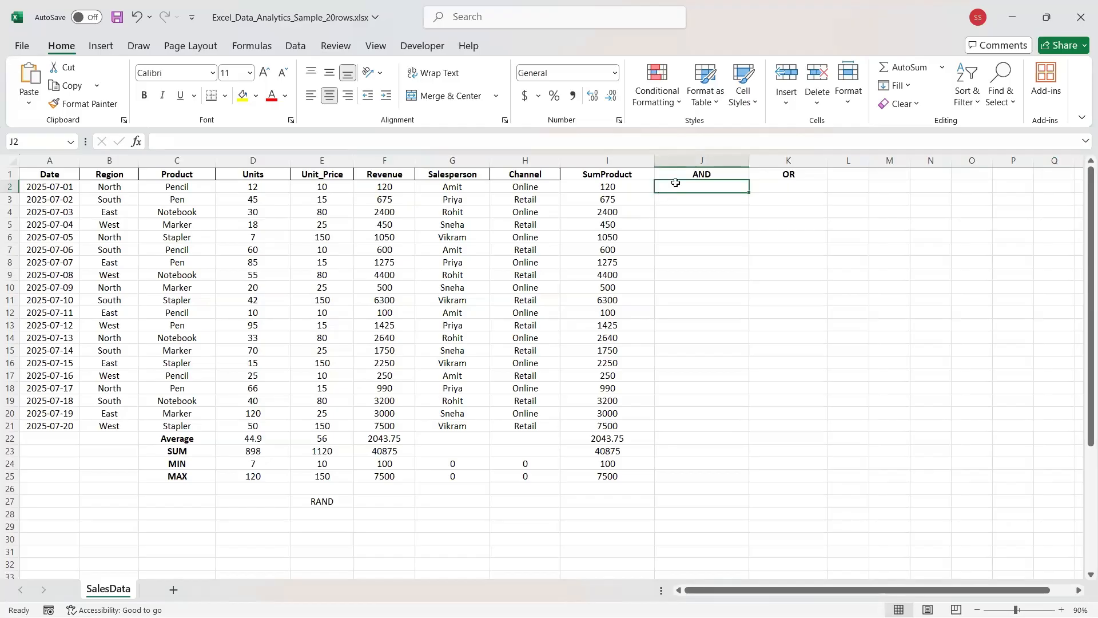
Enter =AND(D2>10,F<100) in J2, which returns #NAME?
text(=)
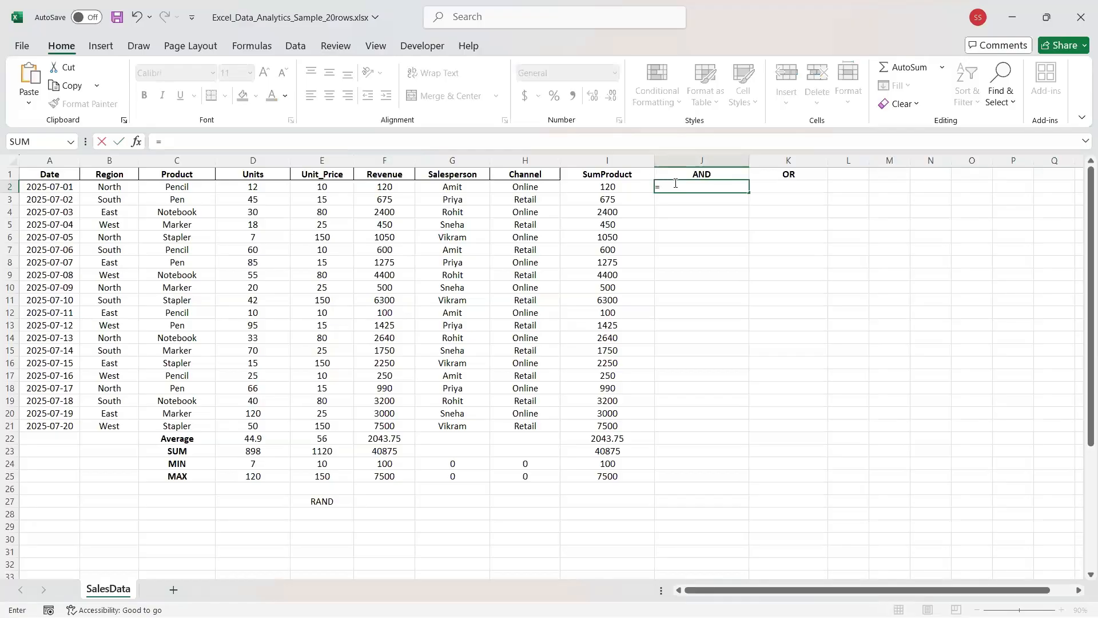
text(AND())
key(Return)
key(Return)
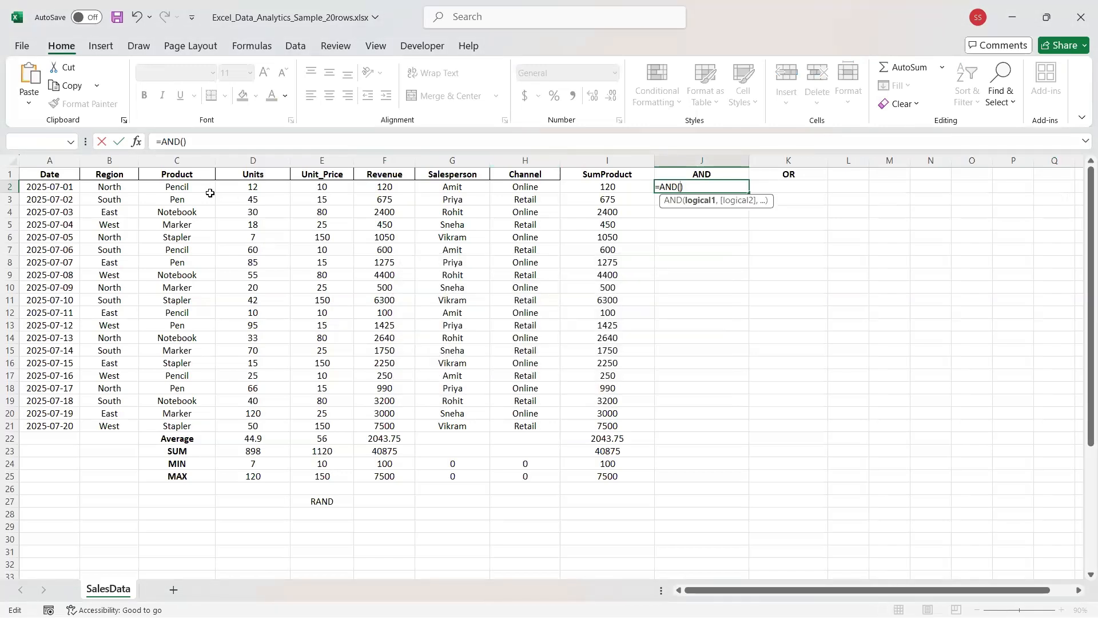
text(D2)
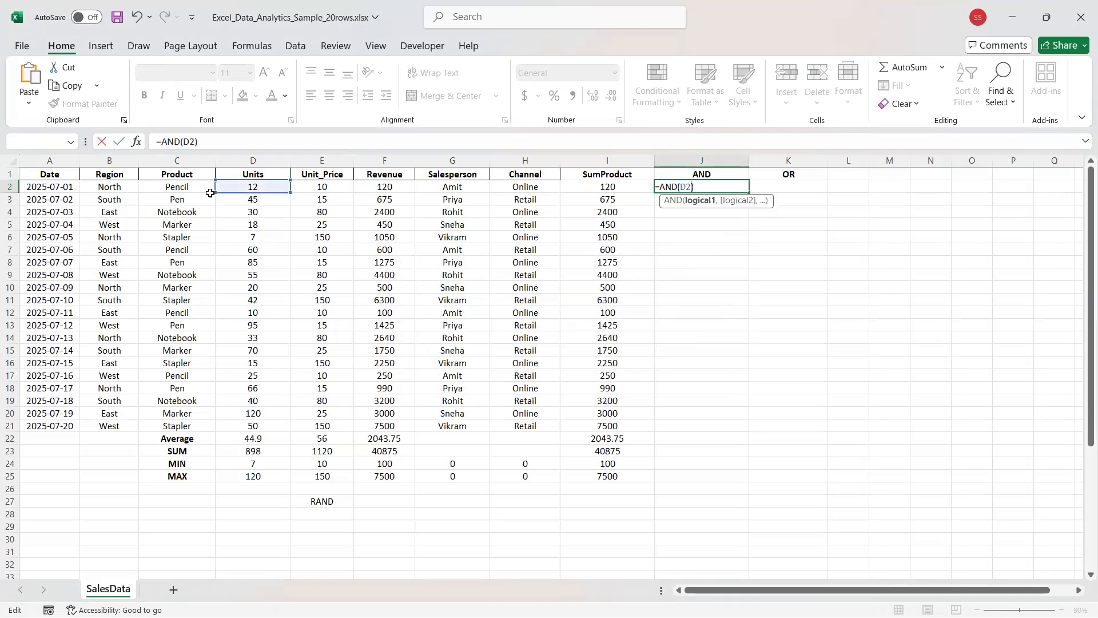
text(>10,)
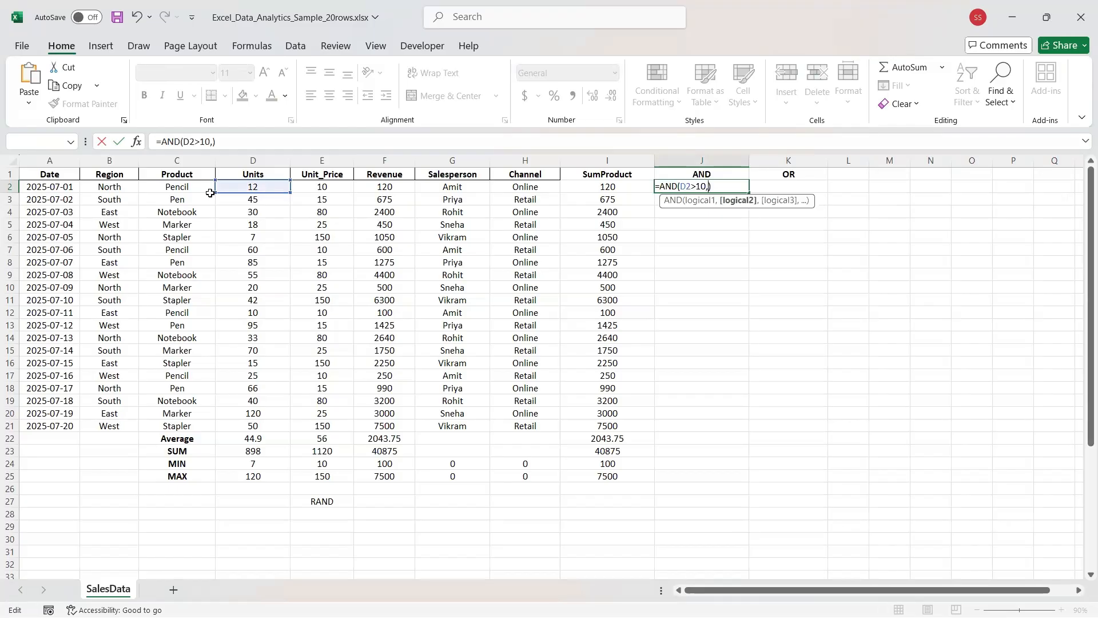
text(F)
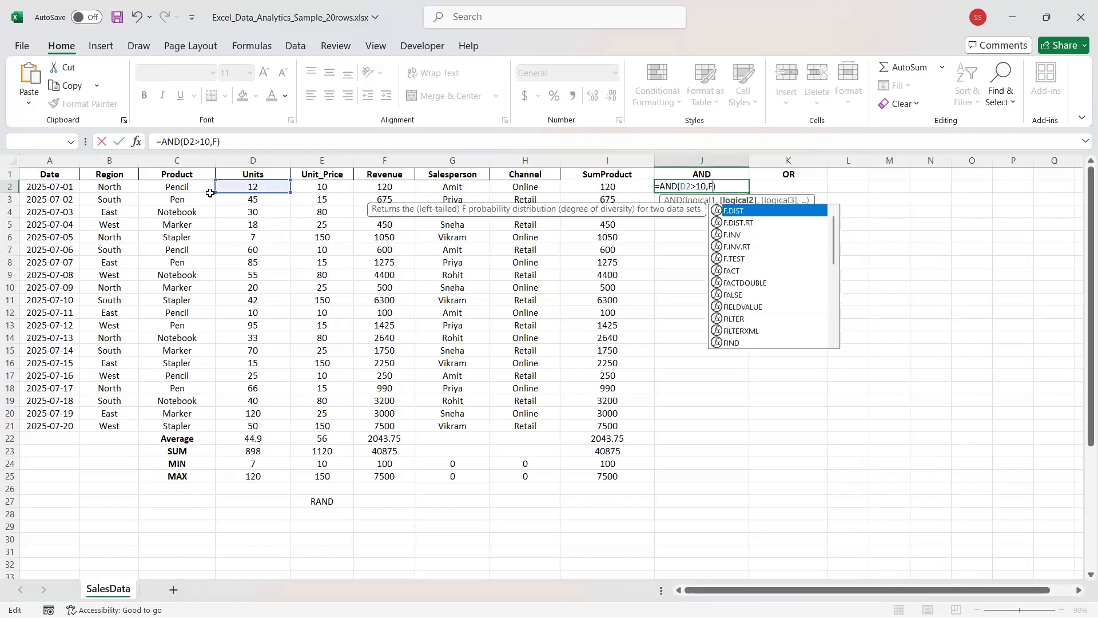
text(<100)
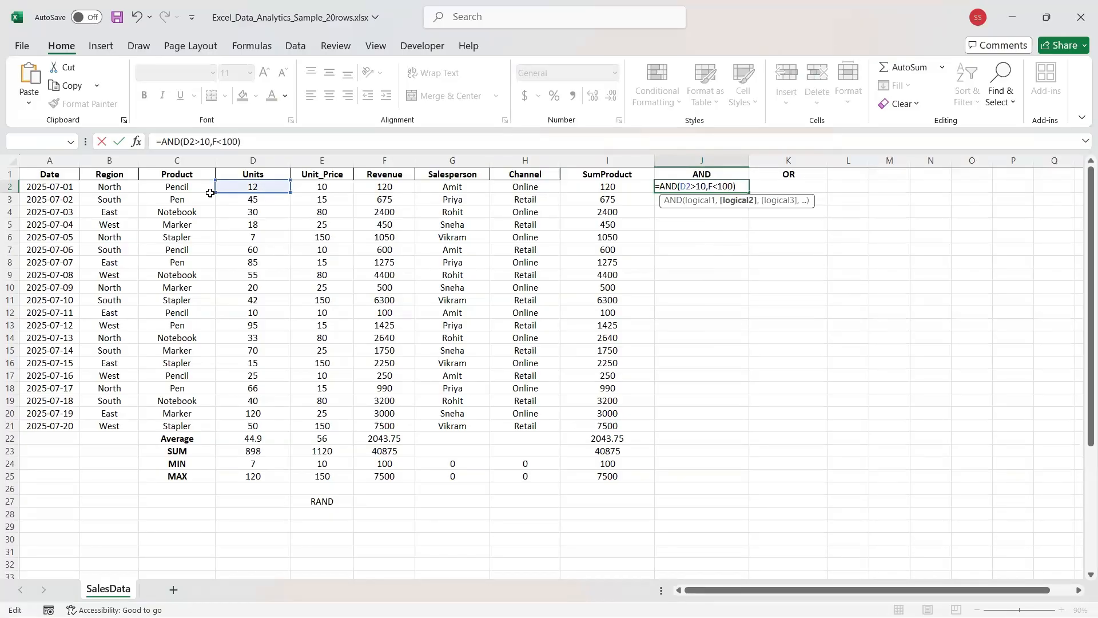
key(Return)
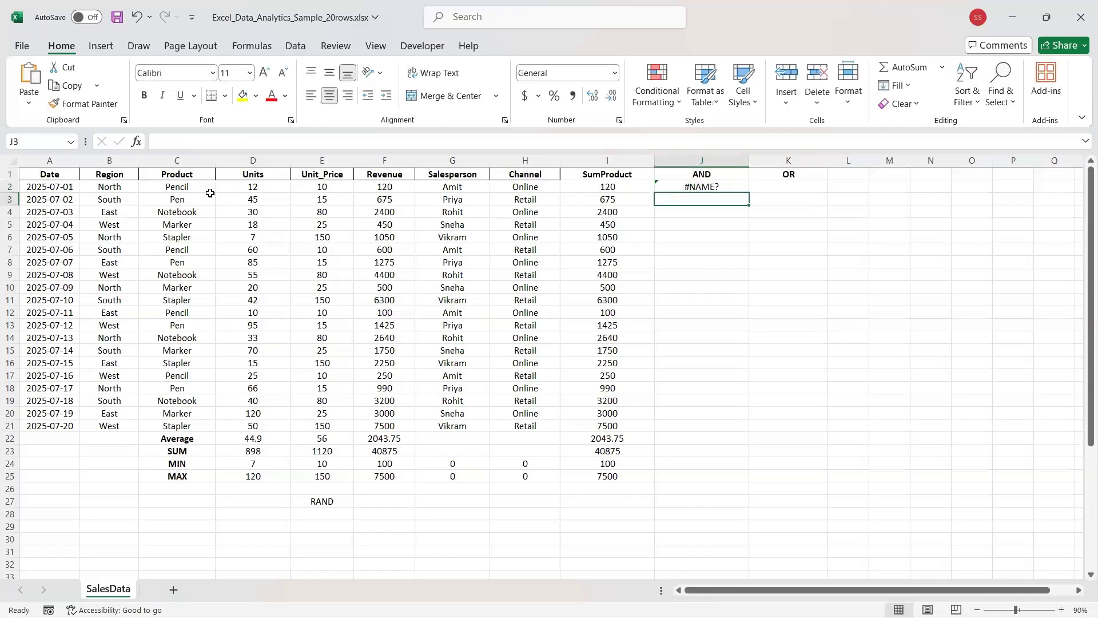
Correct J2's formula to =AND(D2>10,F2<100).
click(683, 187)
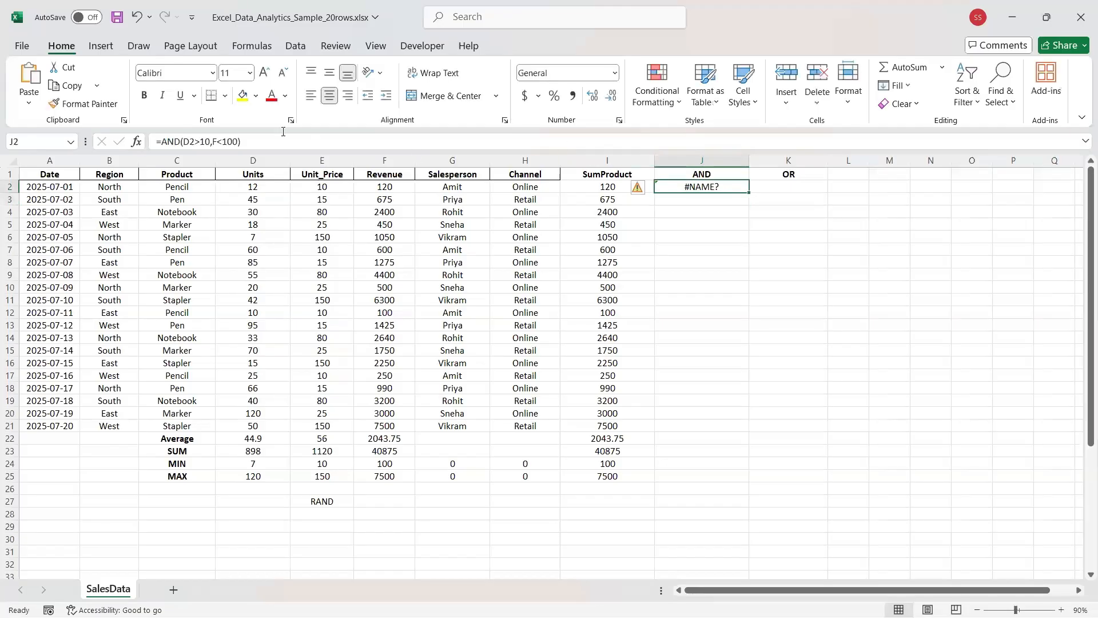
click(211, 140)
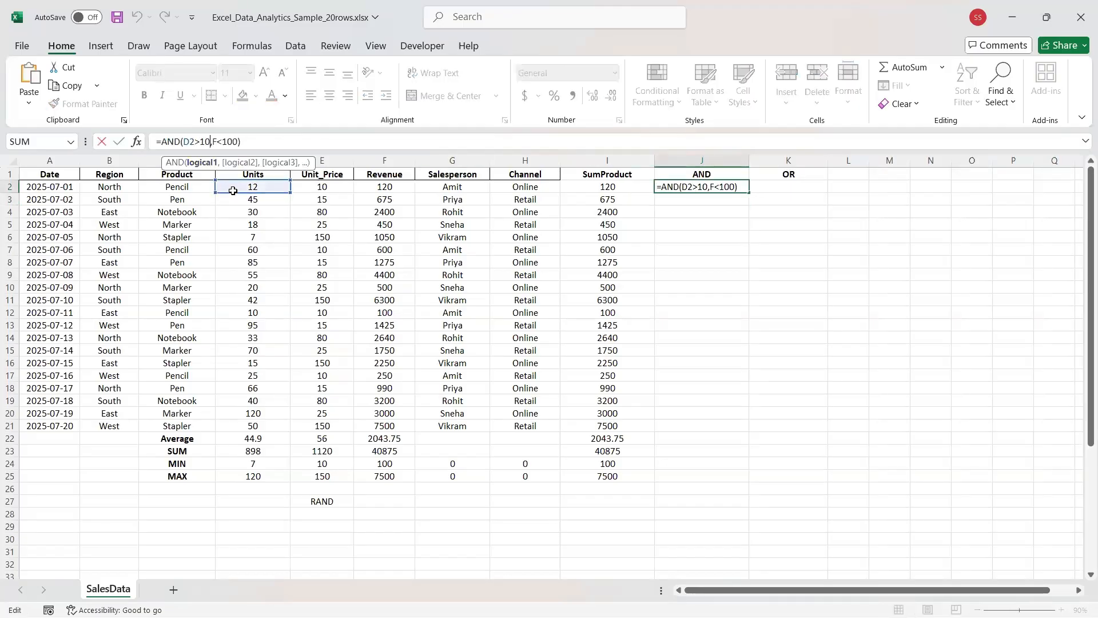
text(2)
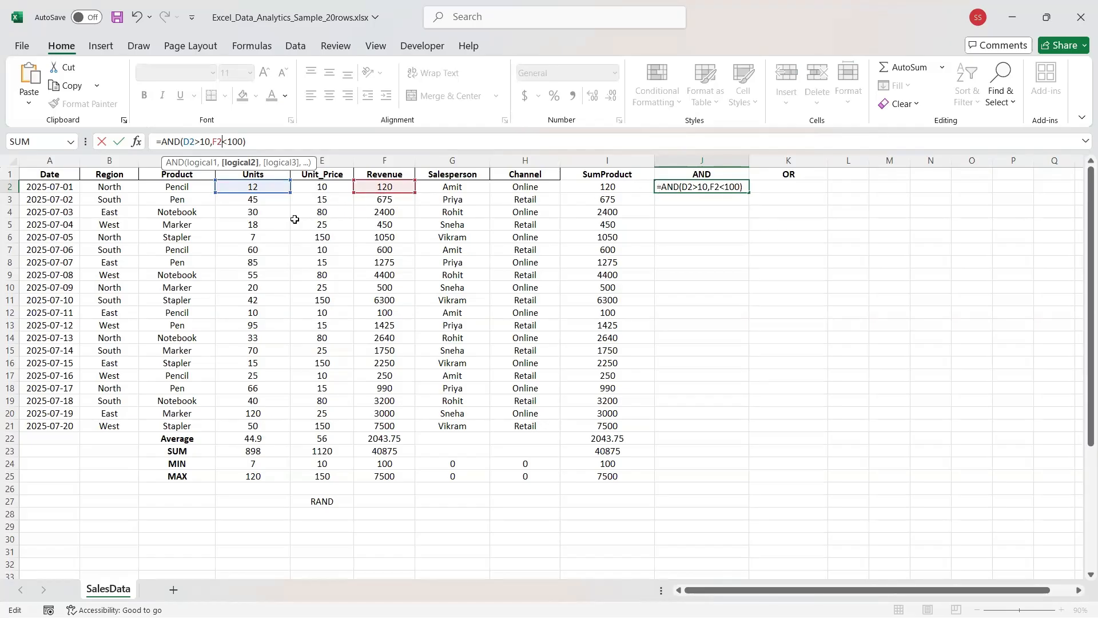
key(Return)
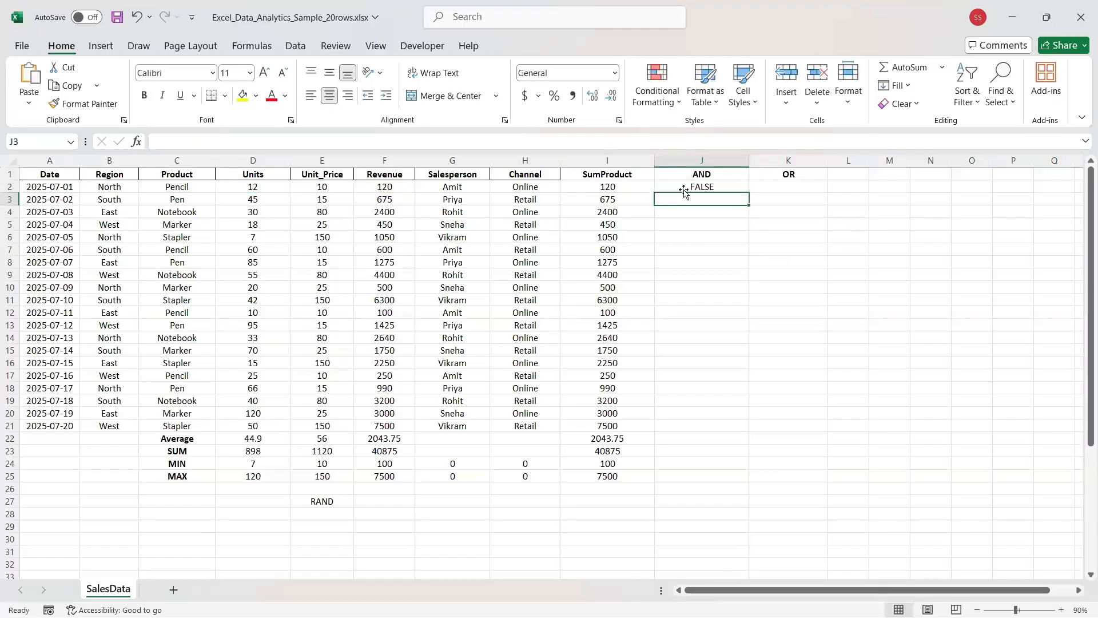
click(686, 188)
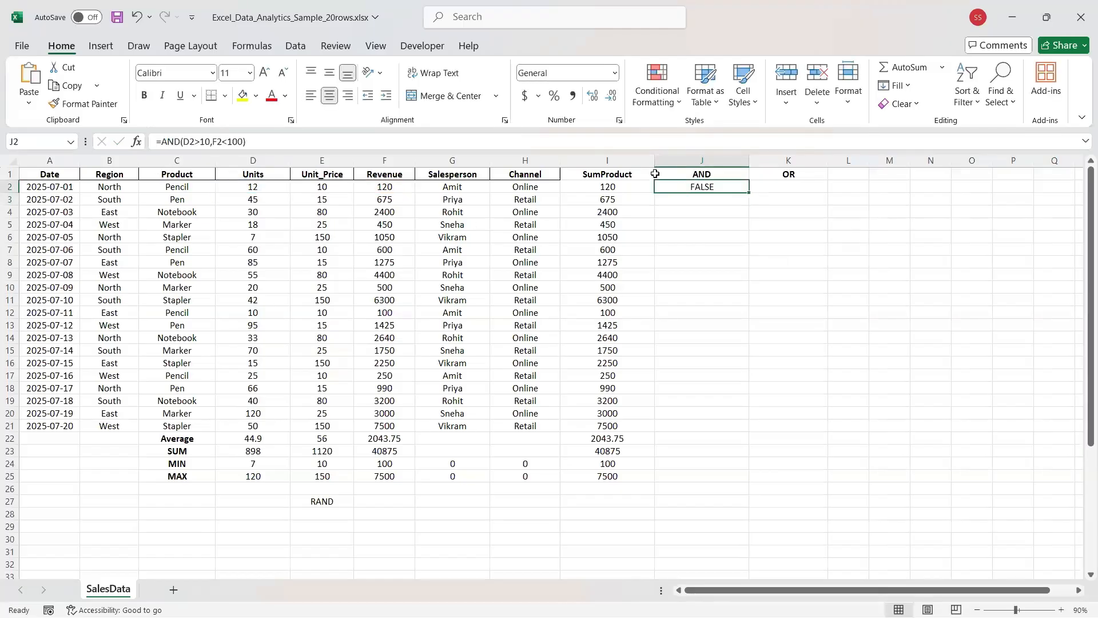
Fill the AND formula from J2 down to J21, all showing FALSE.
click(674, 174)
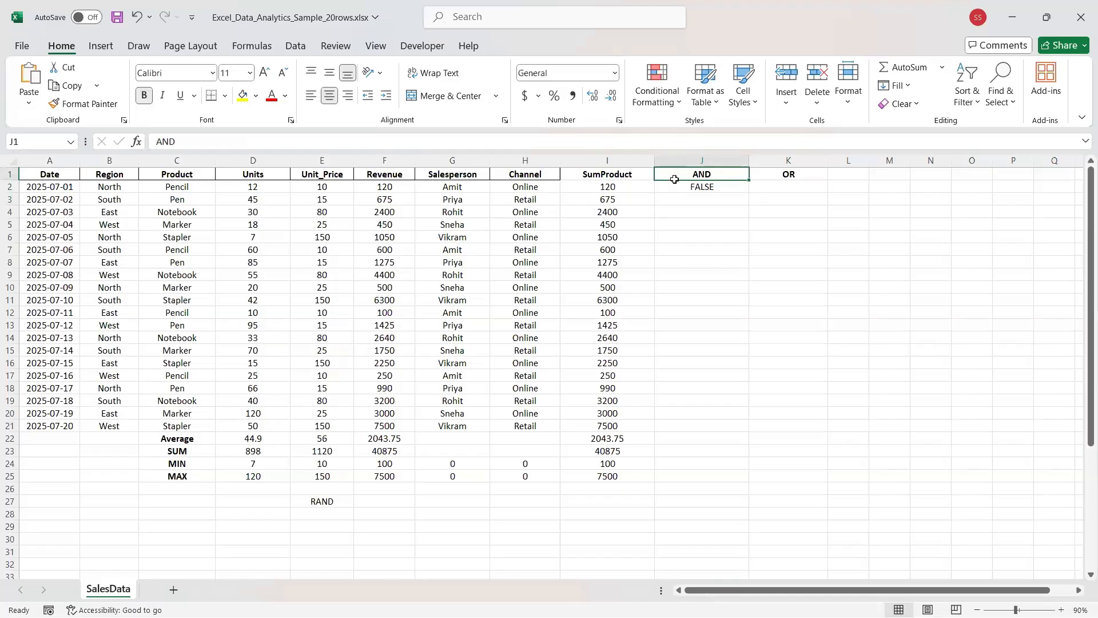
click(686, 188)
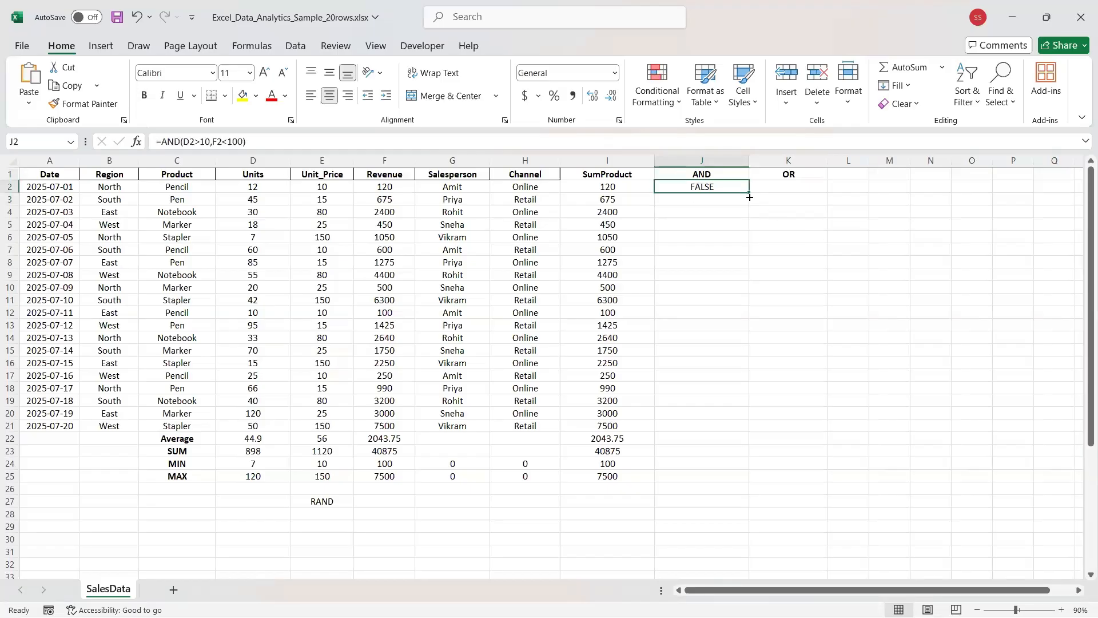
drag(747, 190, 730, 425)
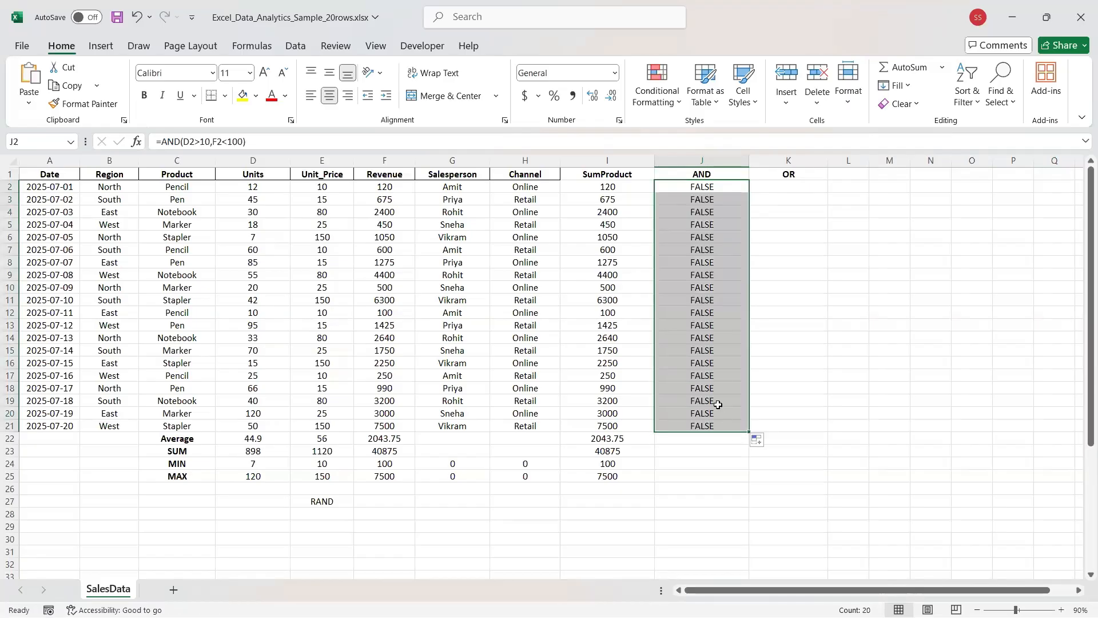
click(697, 386)
click(679, 185)
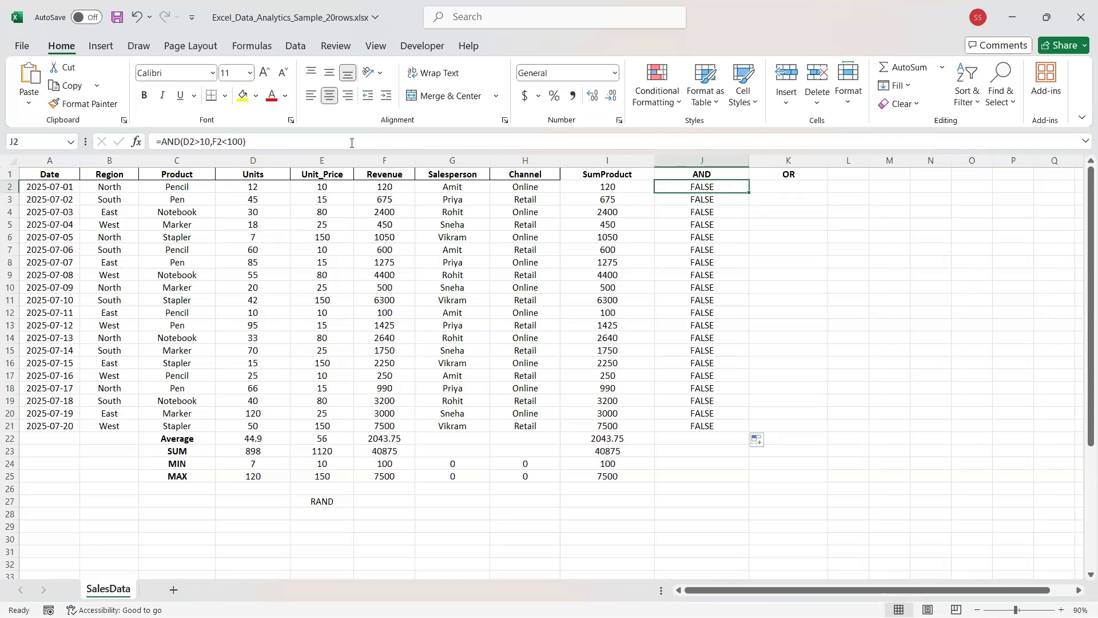
Re-edit and reconfirm the AND formula in J2.
click(198, 142)
key(Right)
key(Right)
key(Right)
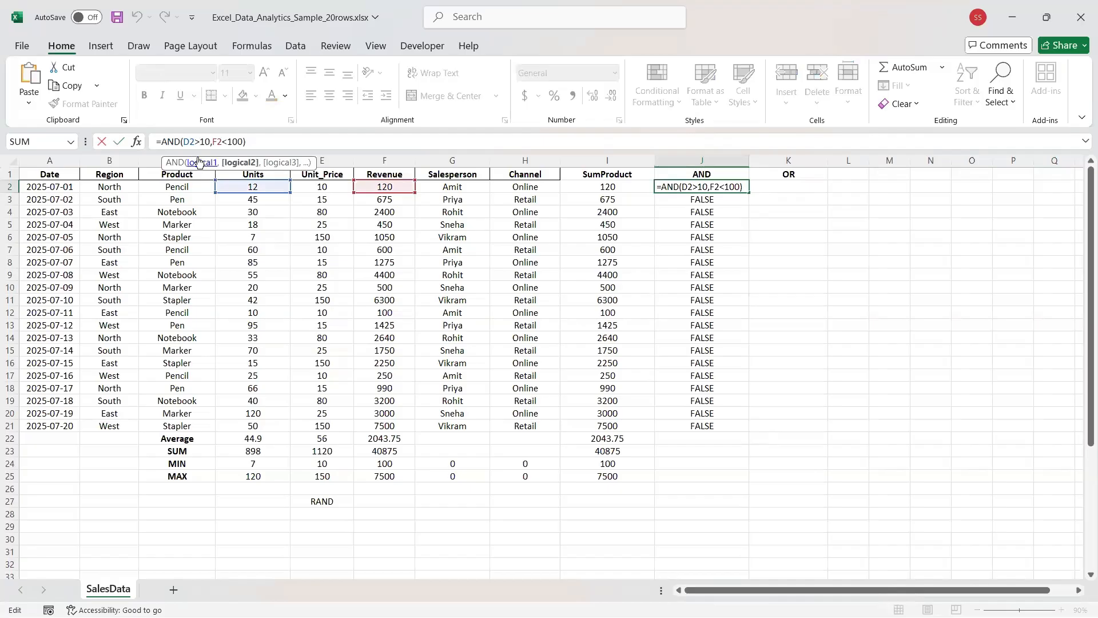
key(Right)
key(Right)
key(Right)
key(Right)
key(Return)
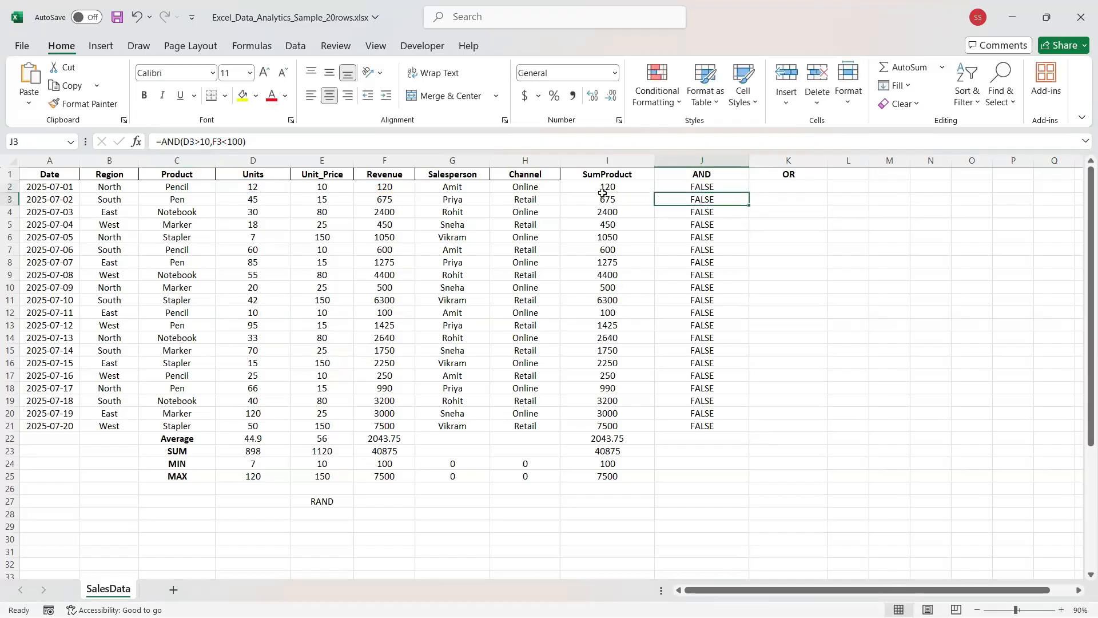
click(665, 187)
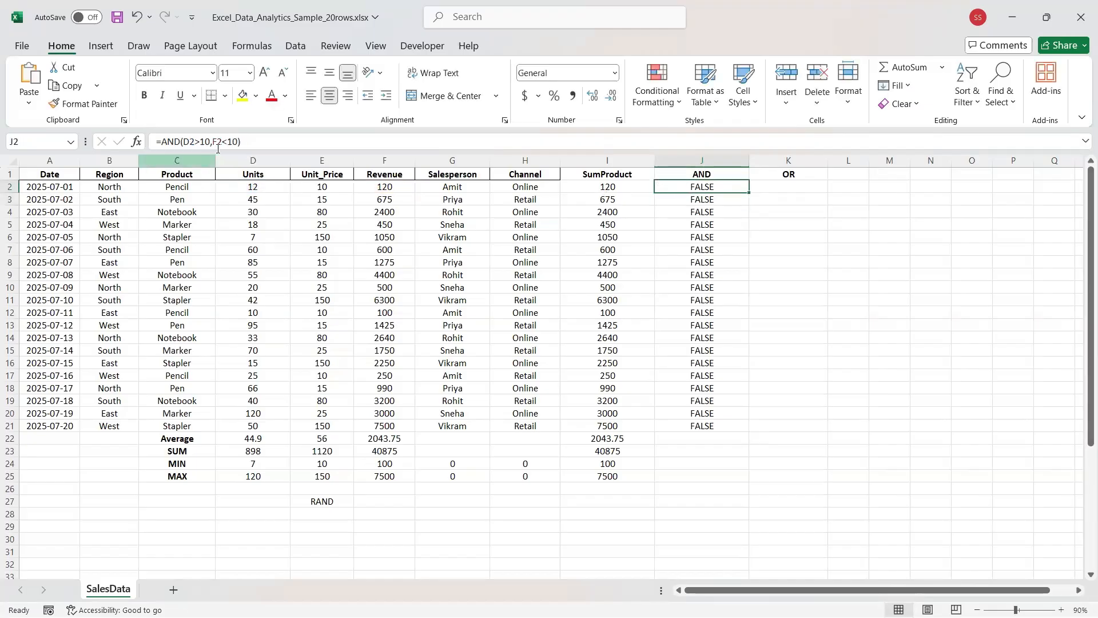
click(251, 143)
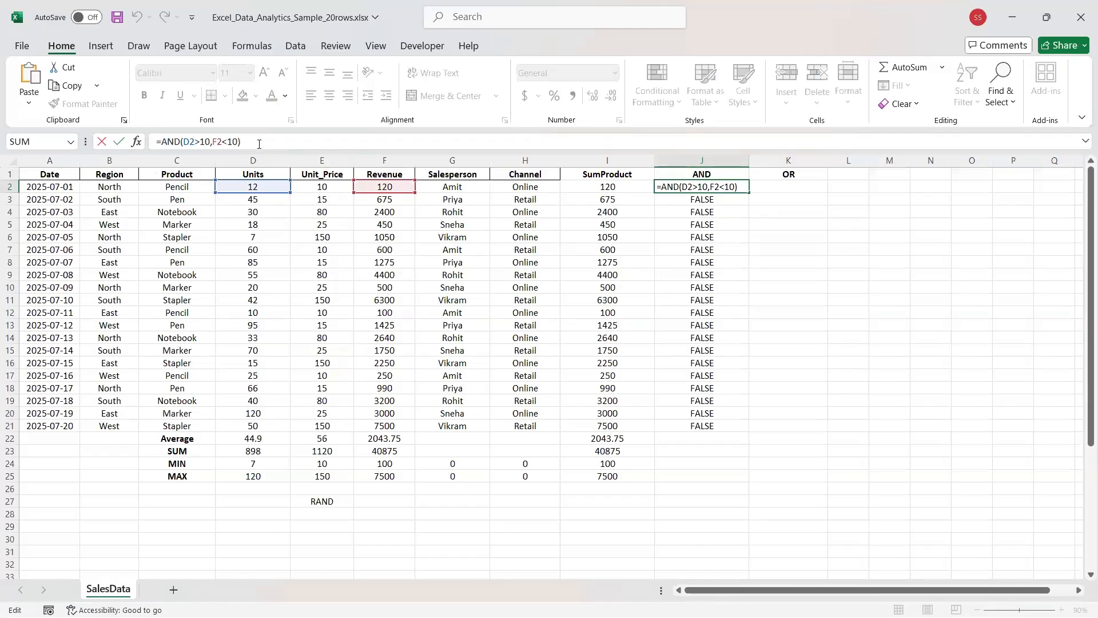
key(Return)
Select J2:J24 and delete all the AND results.
click(669, 188)
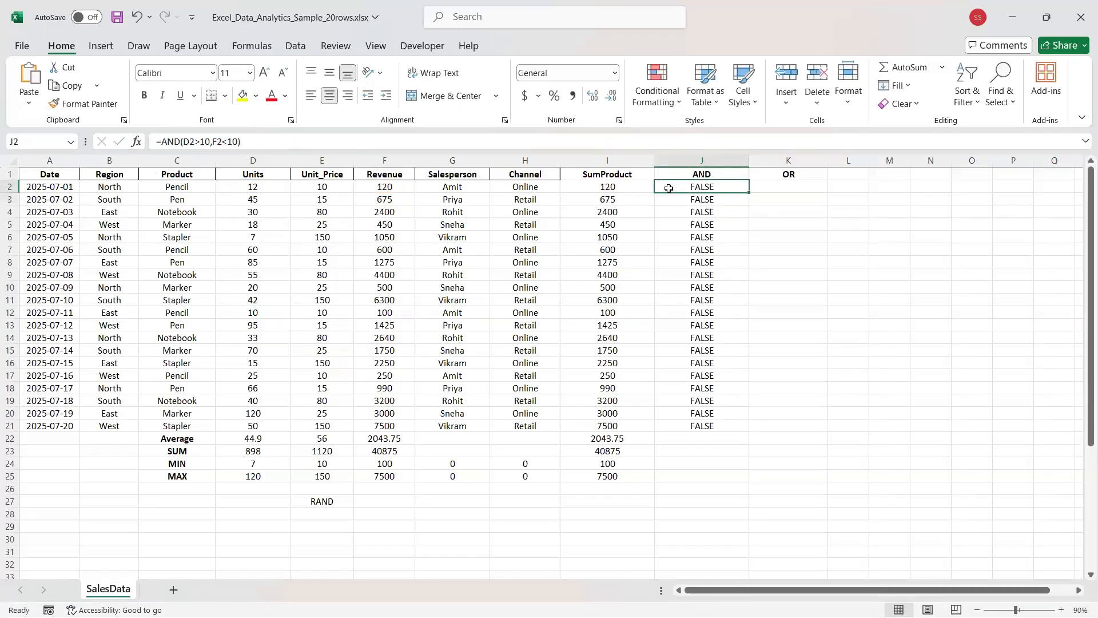
click(679, 197)
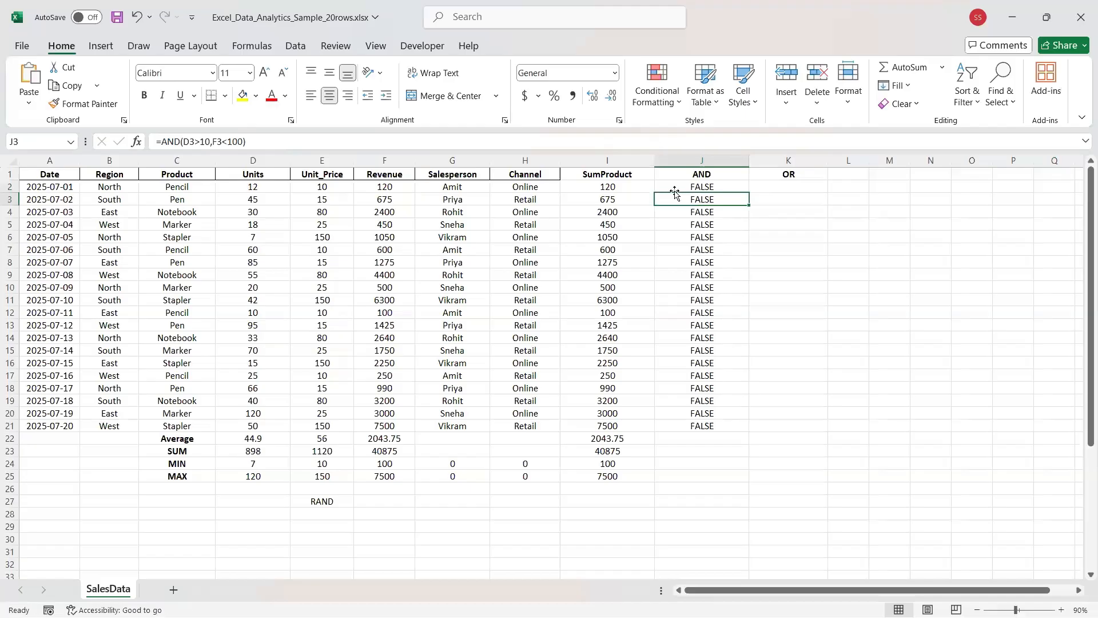
click(689, 187)
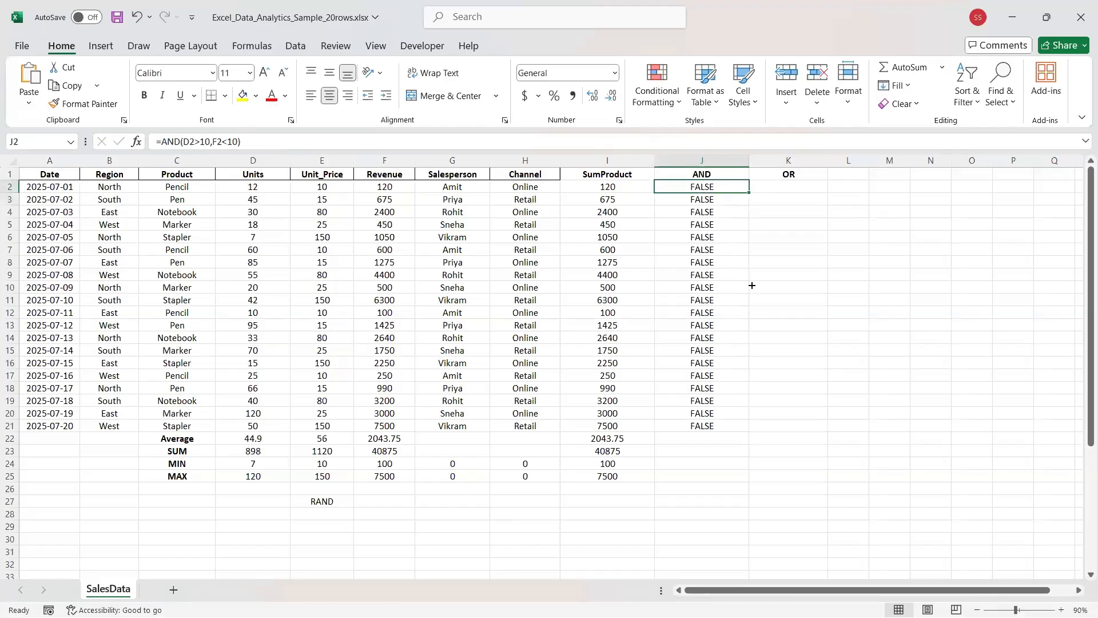
drag(748, 193, 731, 446)
key(Delete)
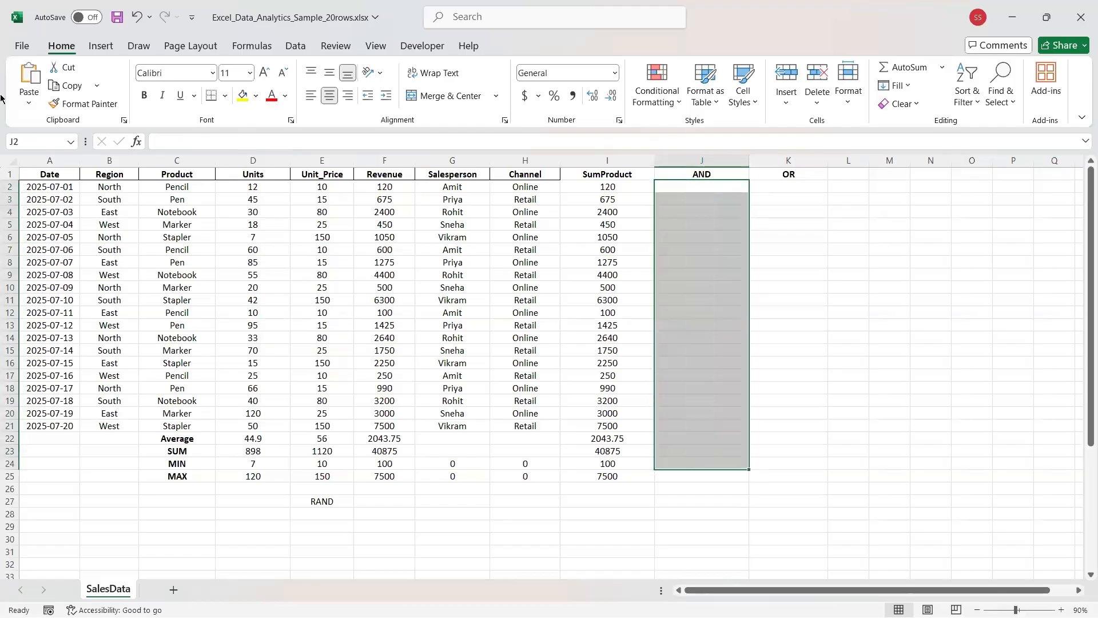
Enter =AND(D2>10,F2>100) in J2 so the first row returns TRUE.
click(689, 186)
click(165, 142)
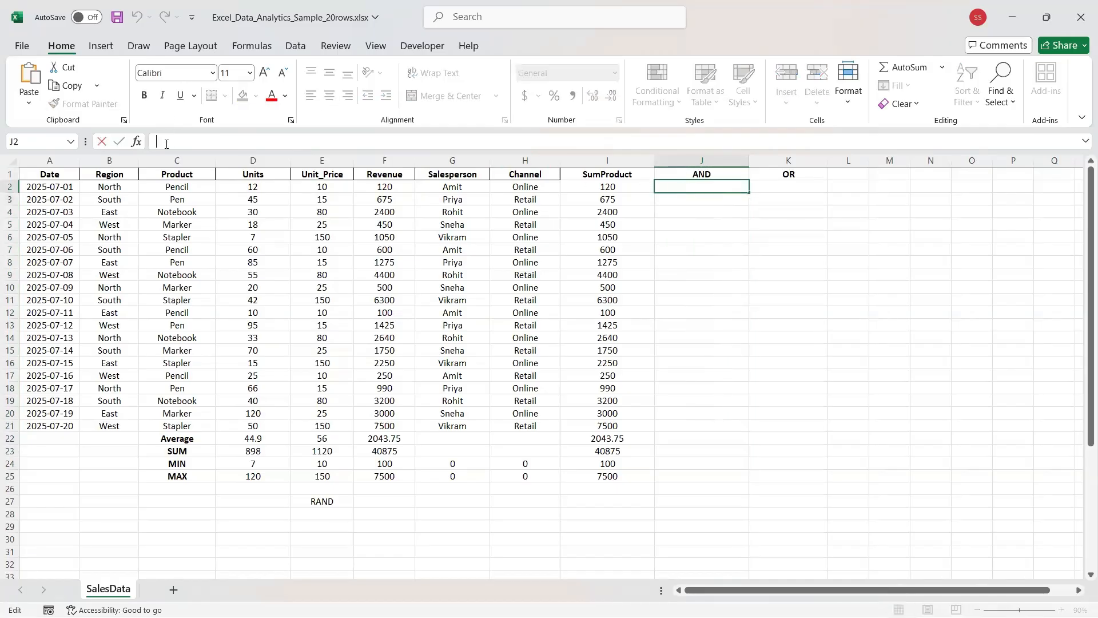
text(=and)
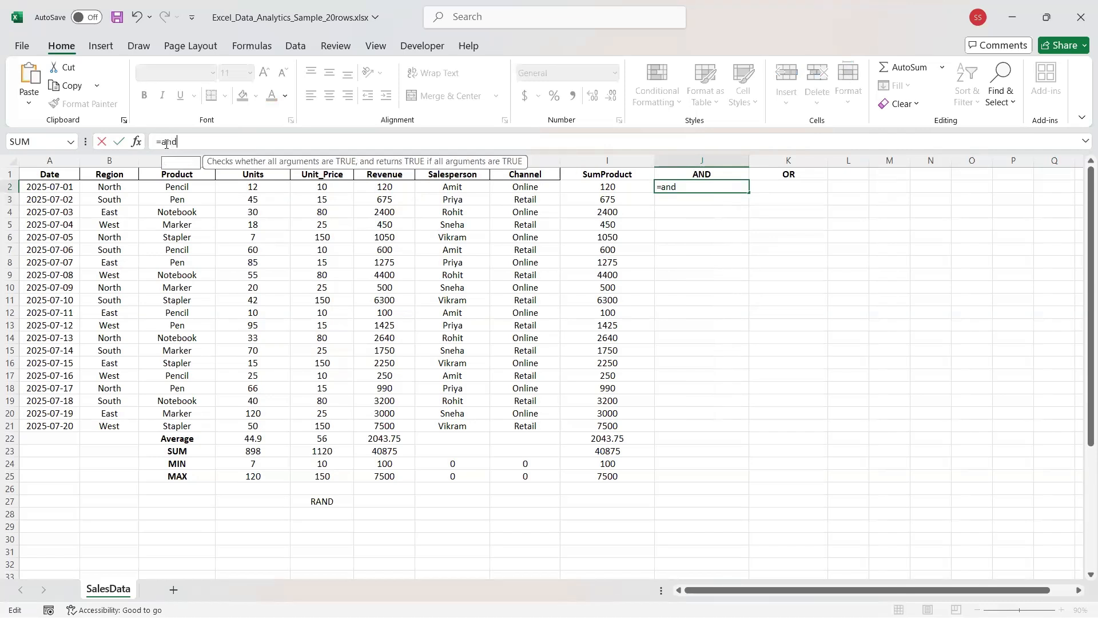
key(Escape)
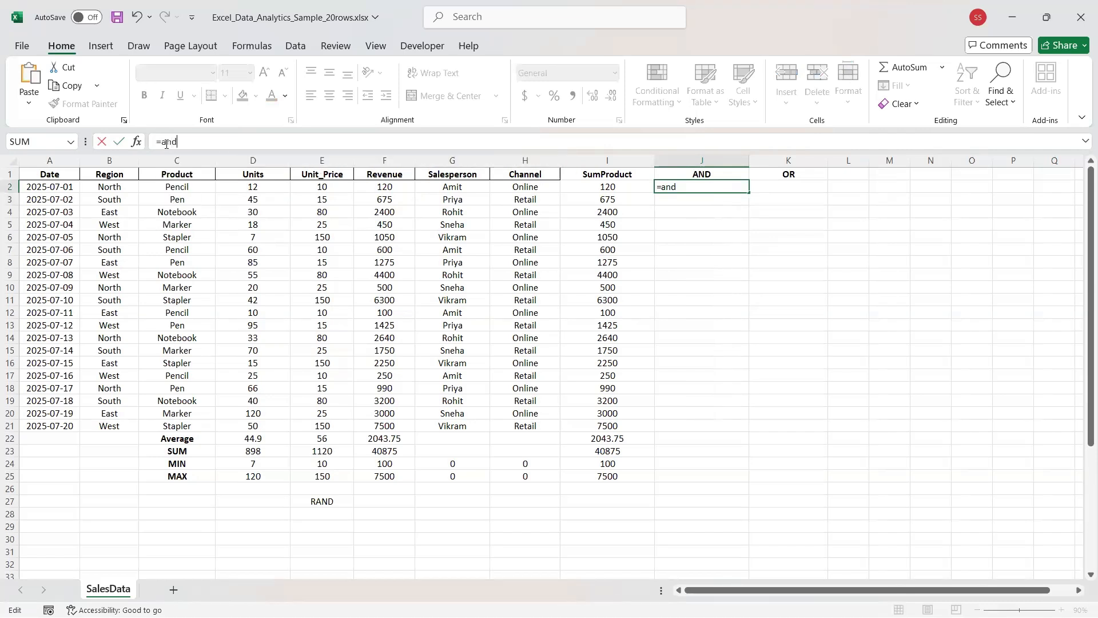
key(BackSpace)
key(BackSpace)
key(BackSpace)
text(and)
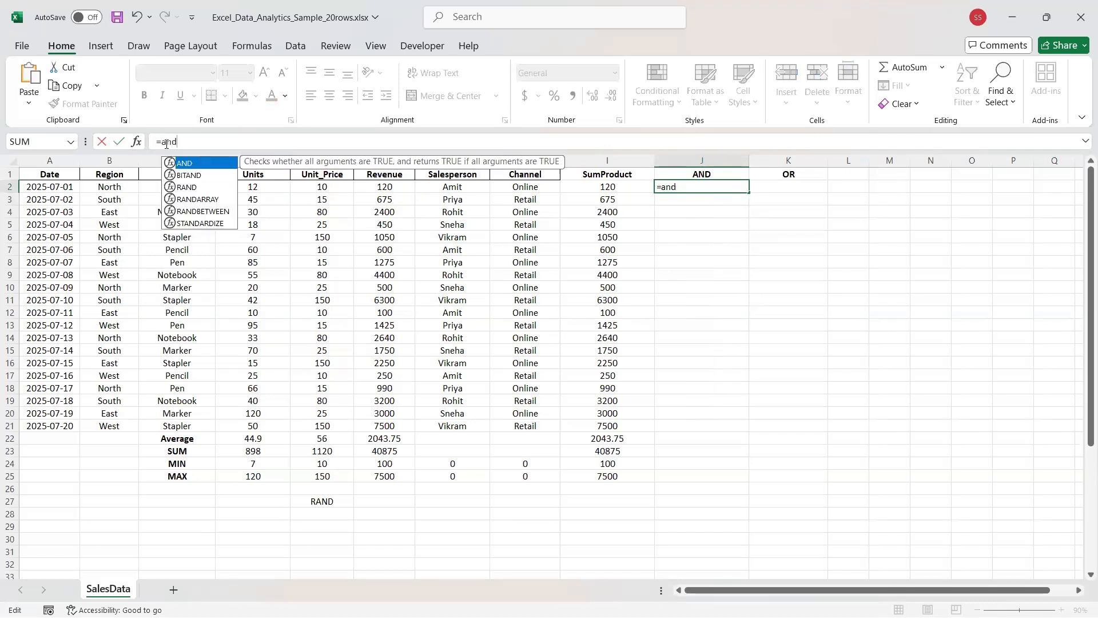
key(Tab)
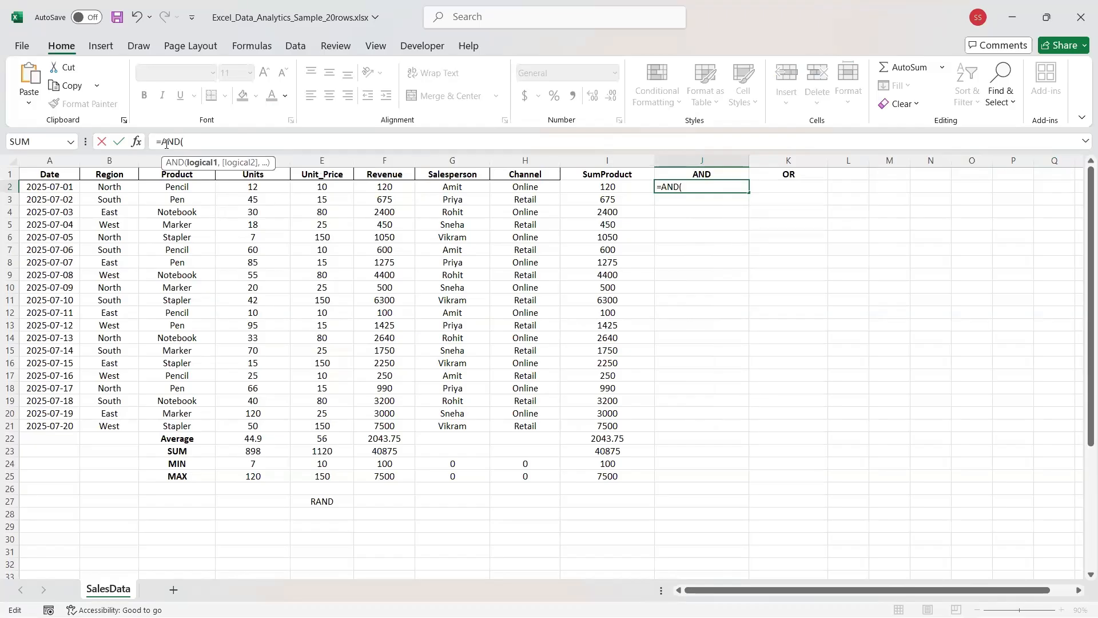
text(D2)
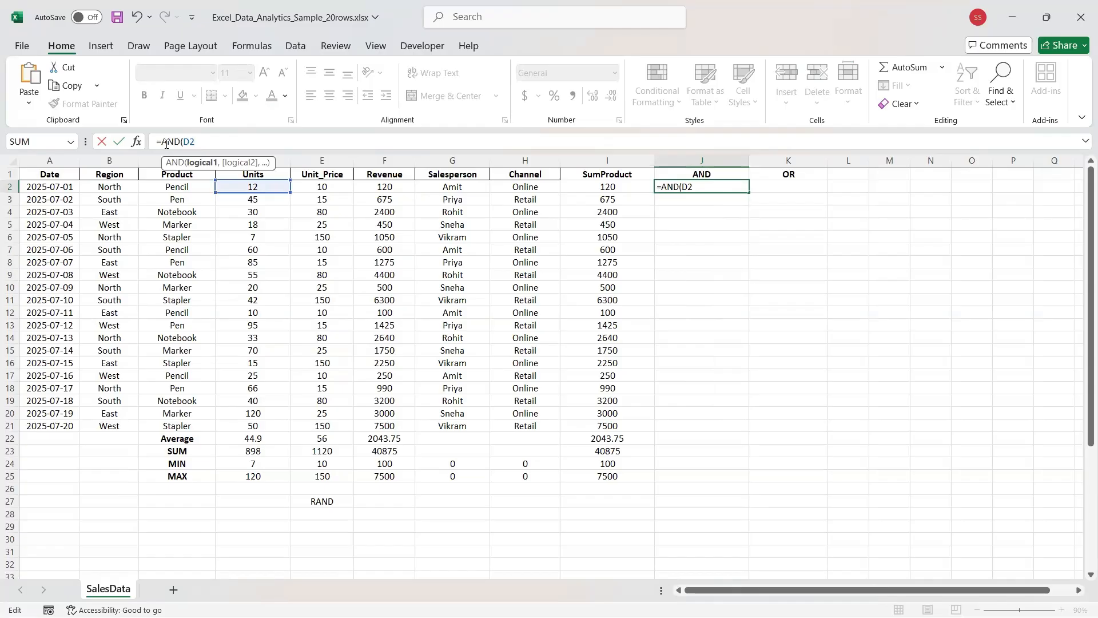
text(>10,)
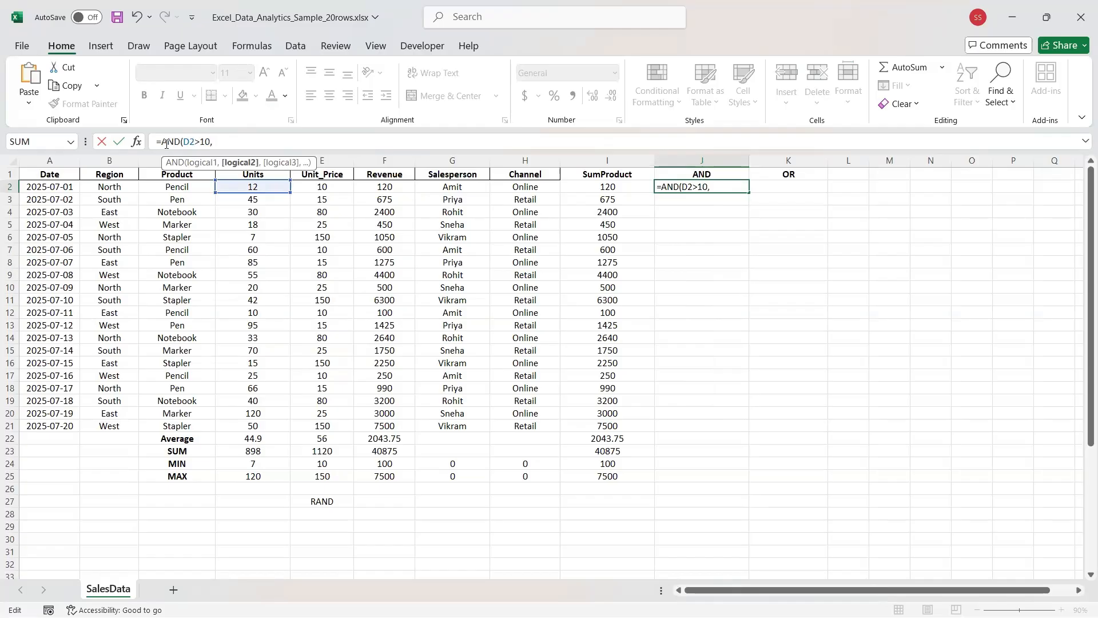
text(F2)
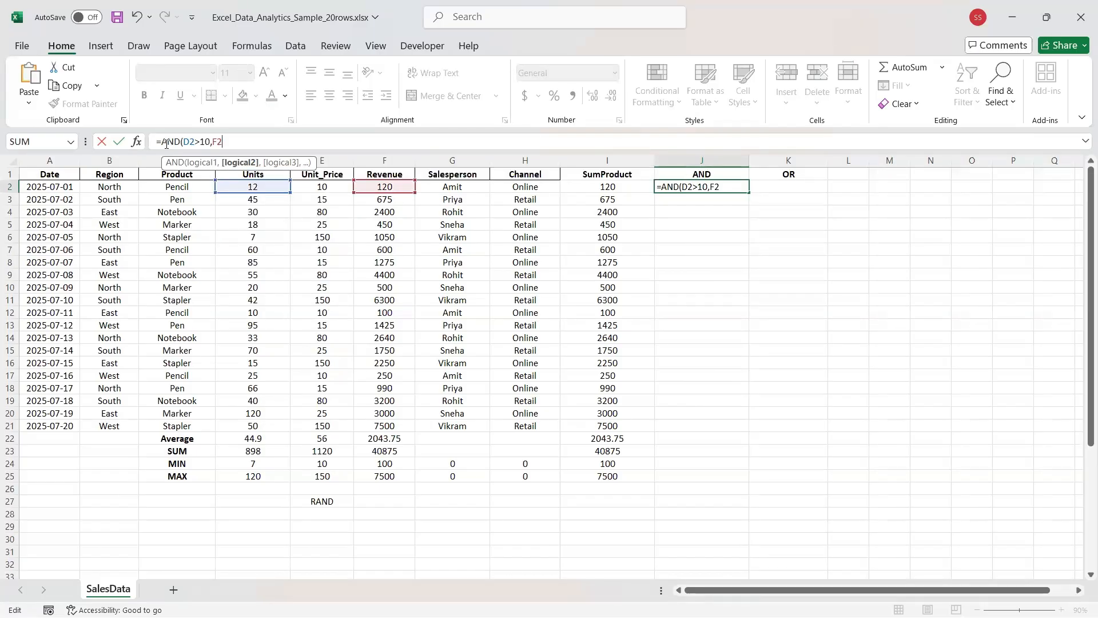
text(>100))
key(Return)
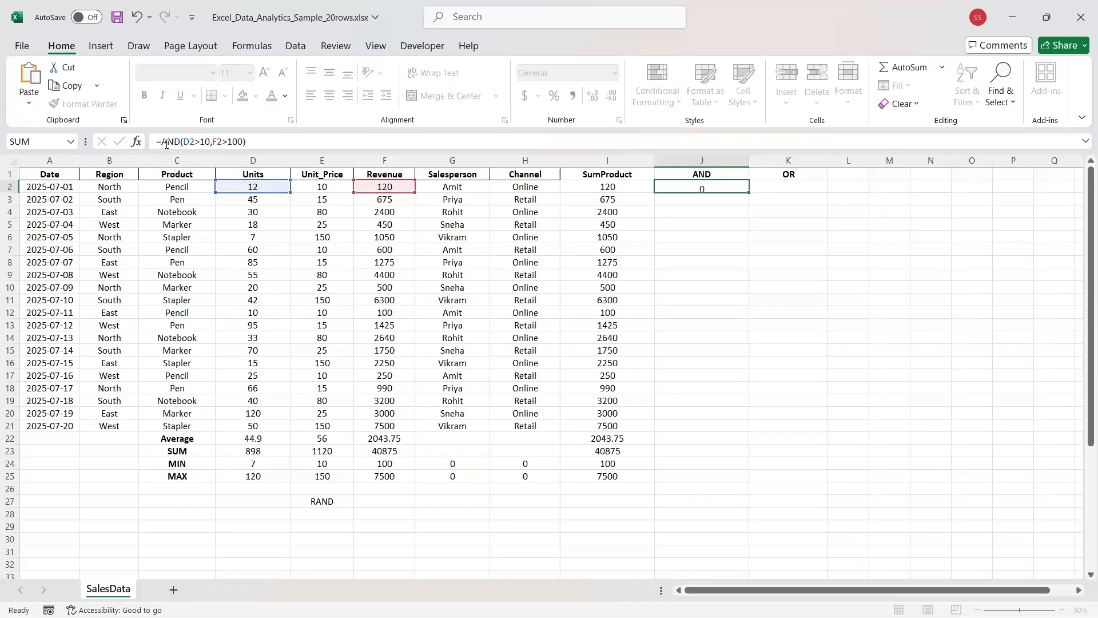
click(731, 191)
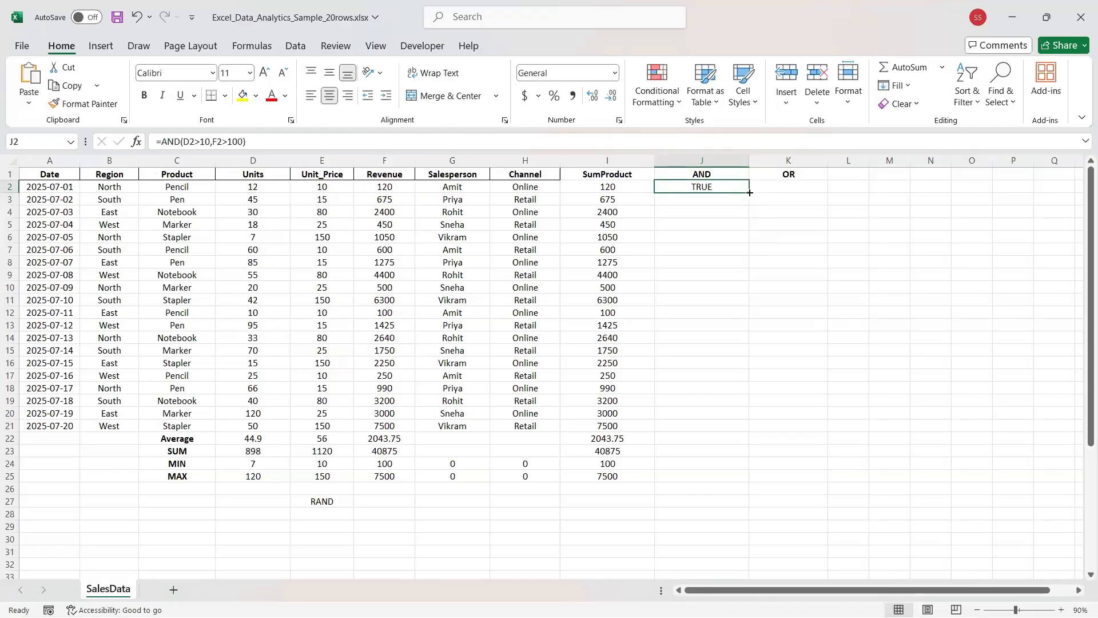
drag(746, 193, 743, 419)
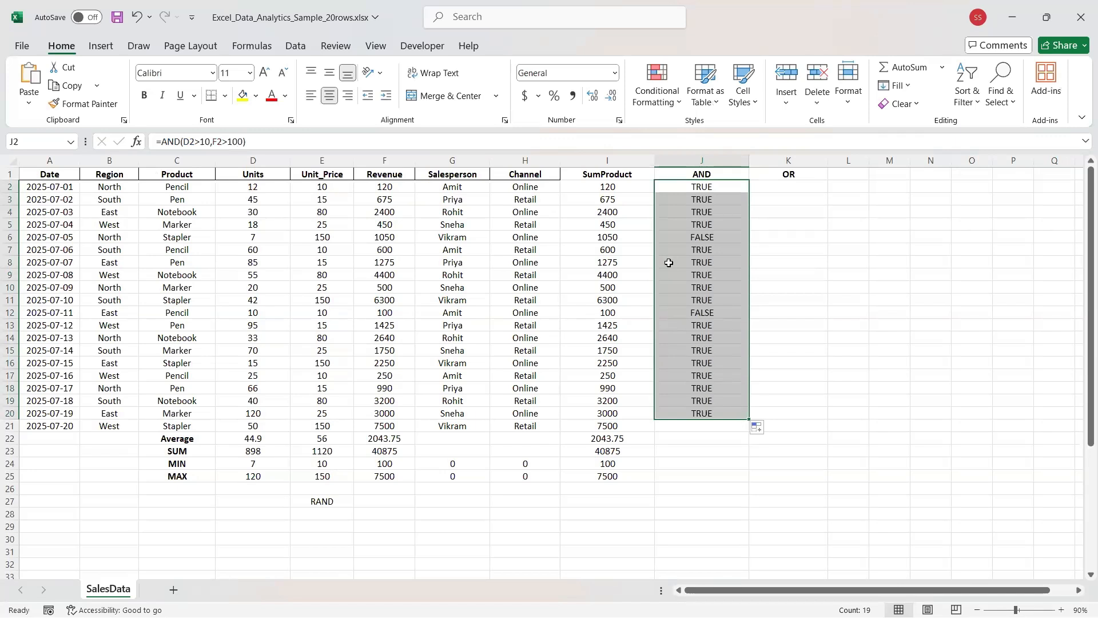
click(679, 238)
drag(596, 240, 45, 237)
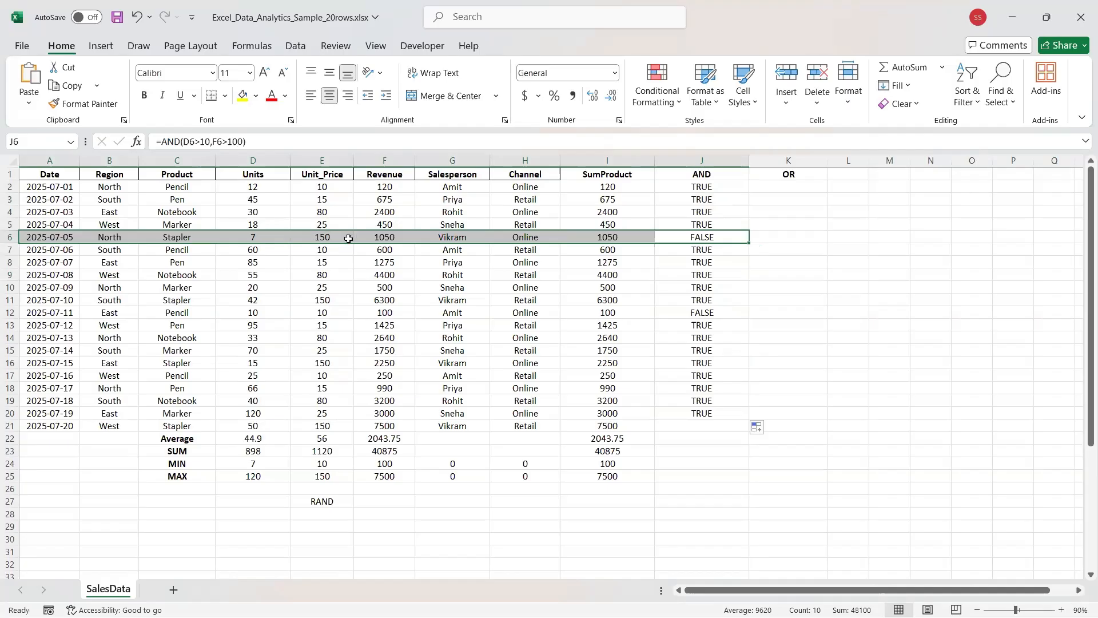
click(375, 240)
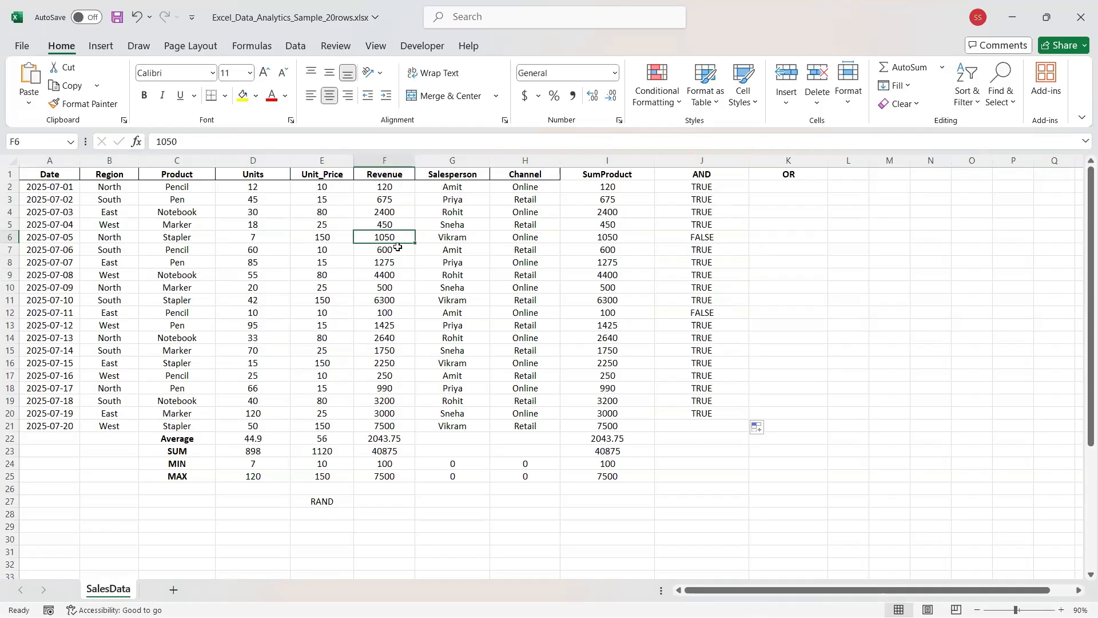
click(252, 237)
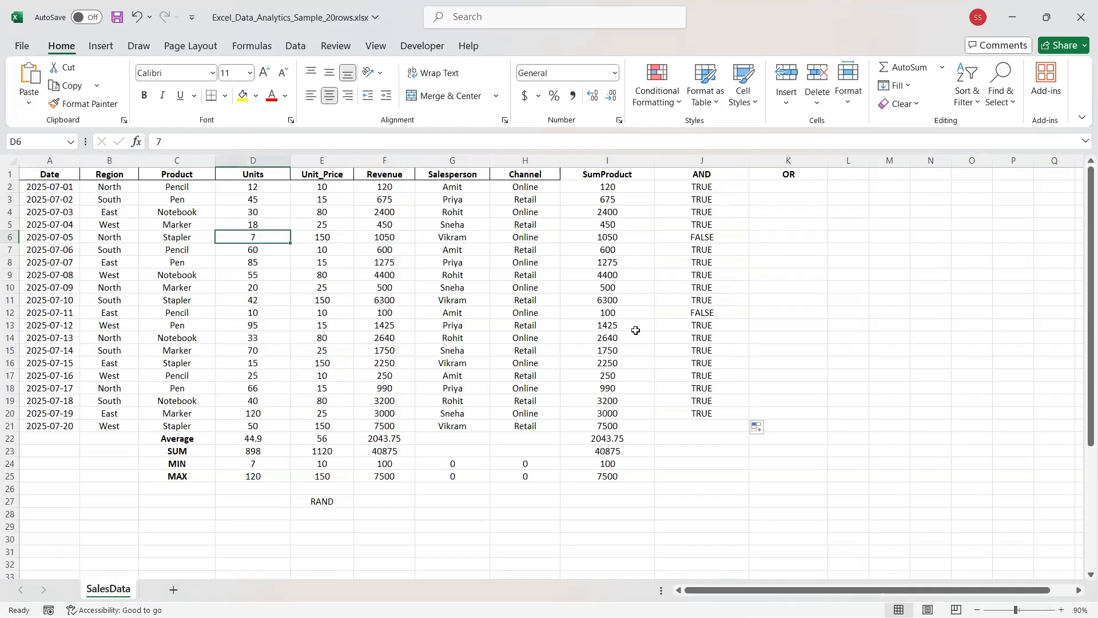
click(781, 184)
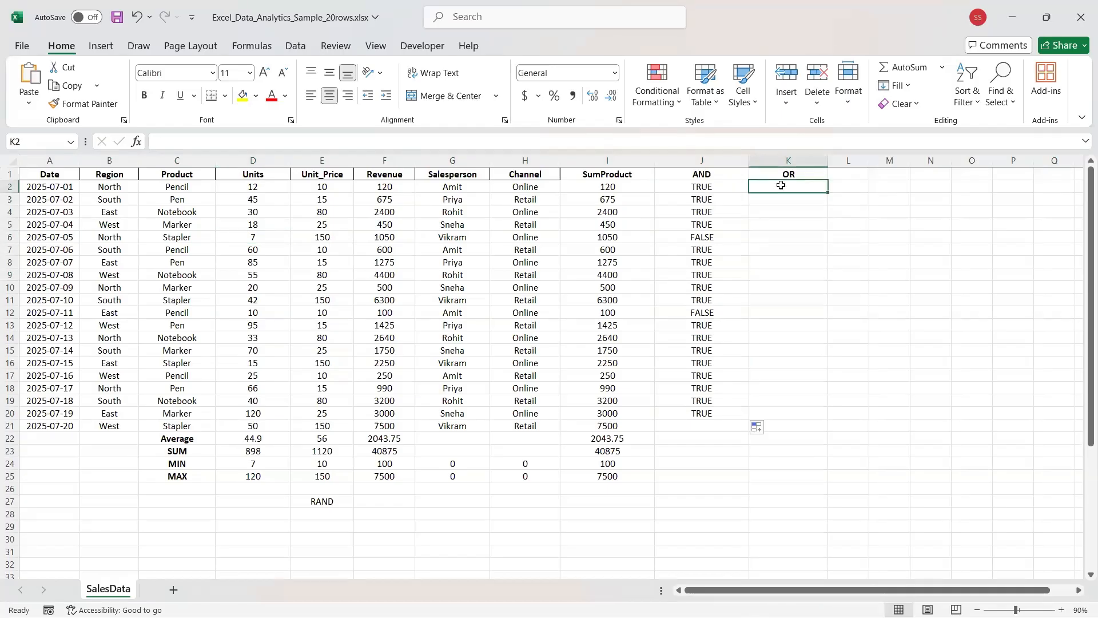
Enter =OR(D2>50,F2>100) in K2, which returns TRUE.
click(623, 141)
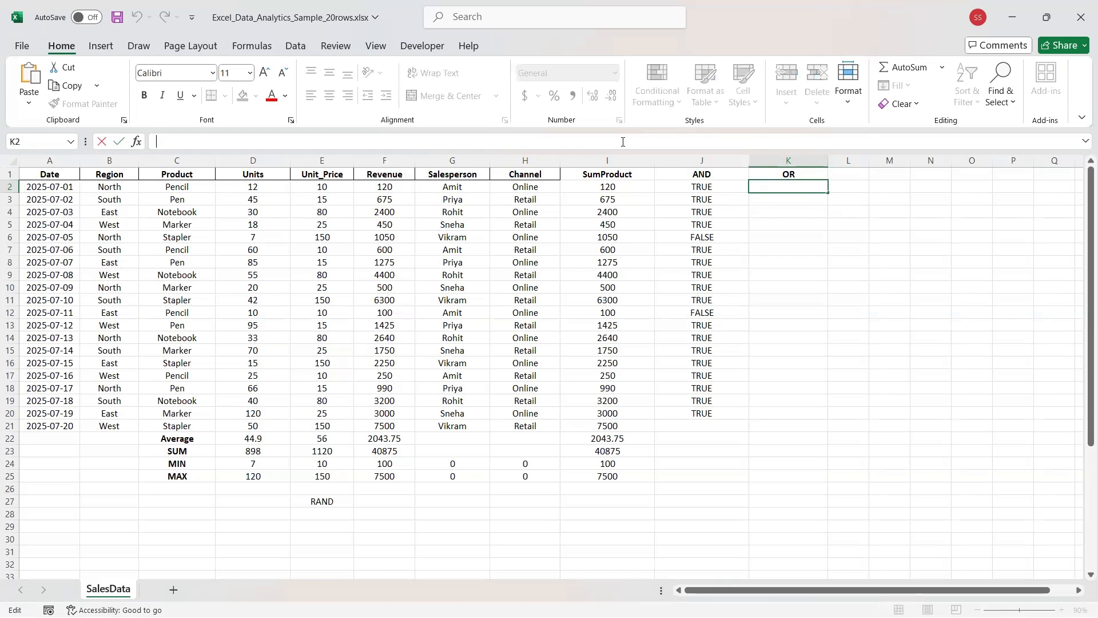
text(=OR%)
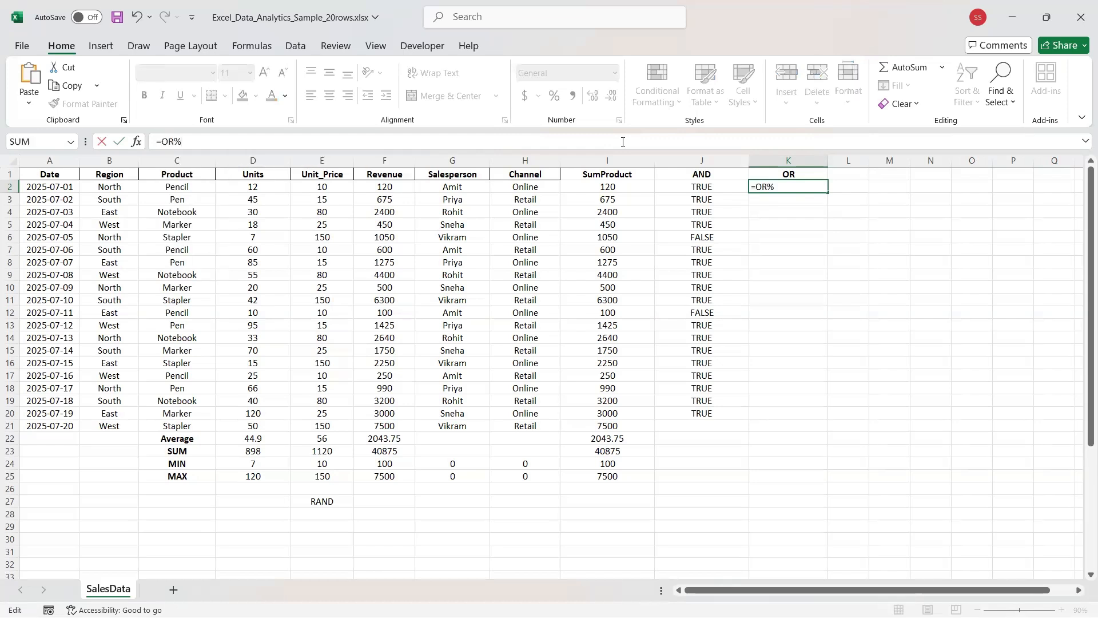
key(BackSpace)
text(()
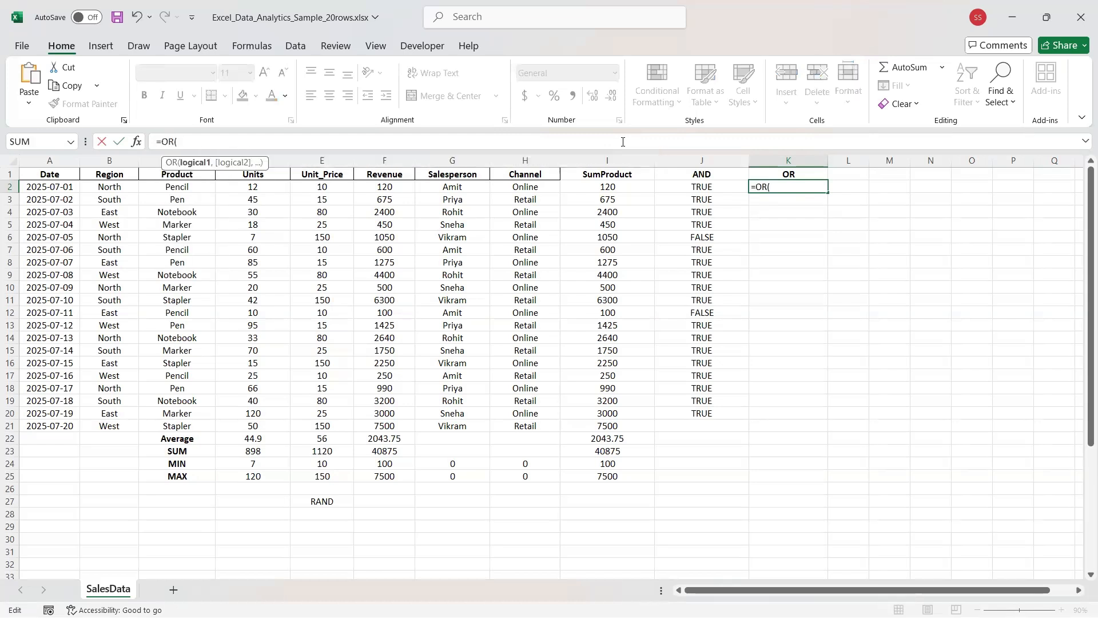
text())
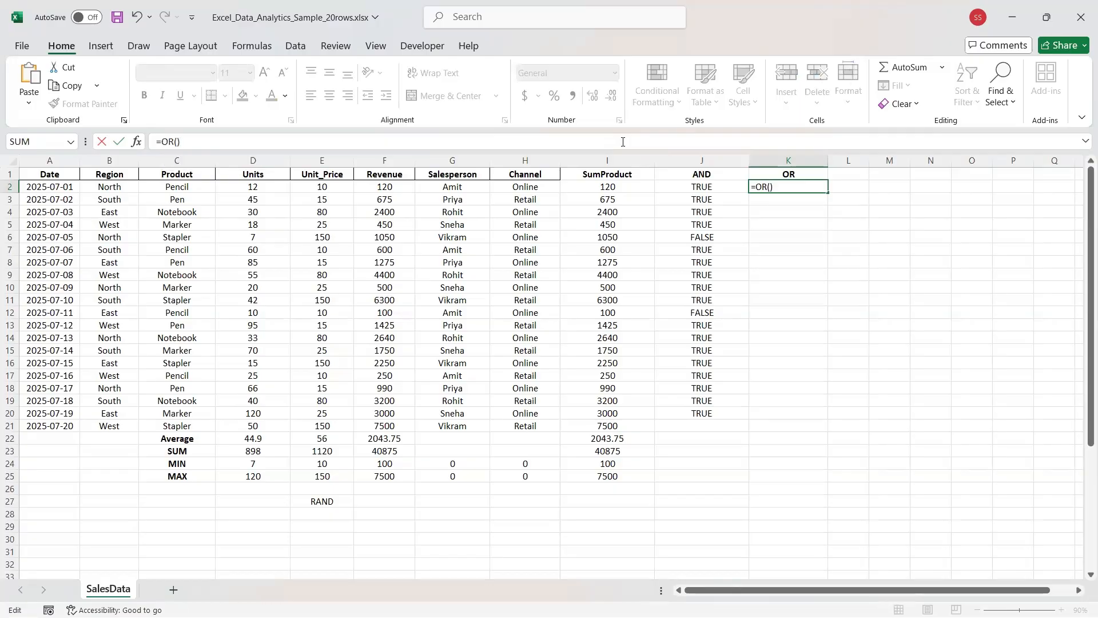
key(Left)
text(d2>)
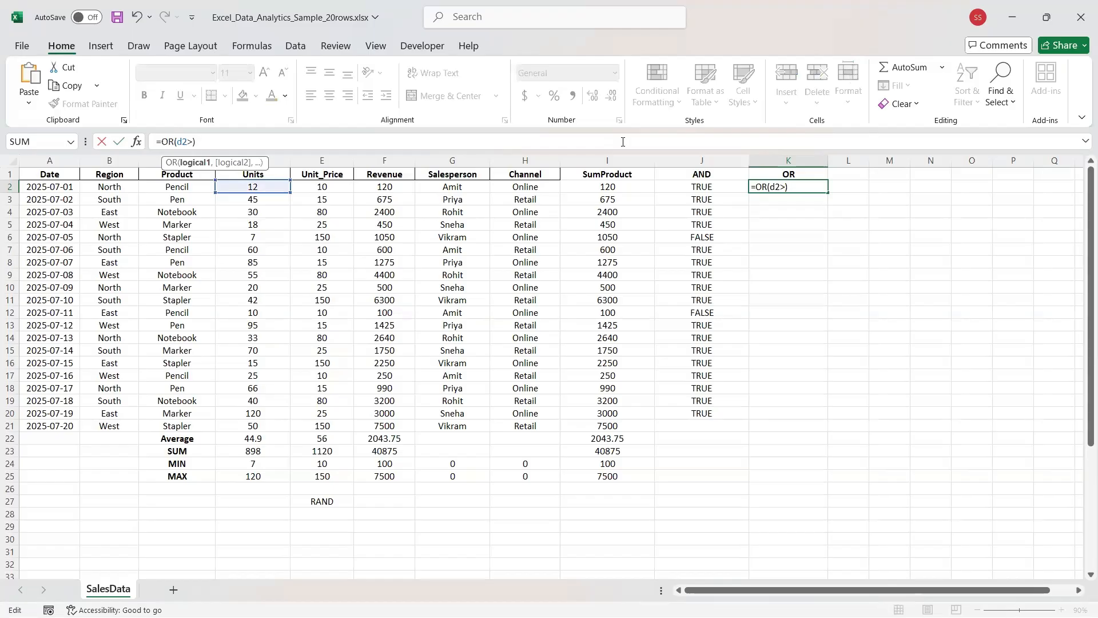
text(50,)
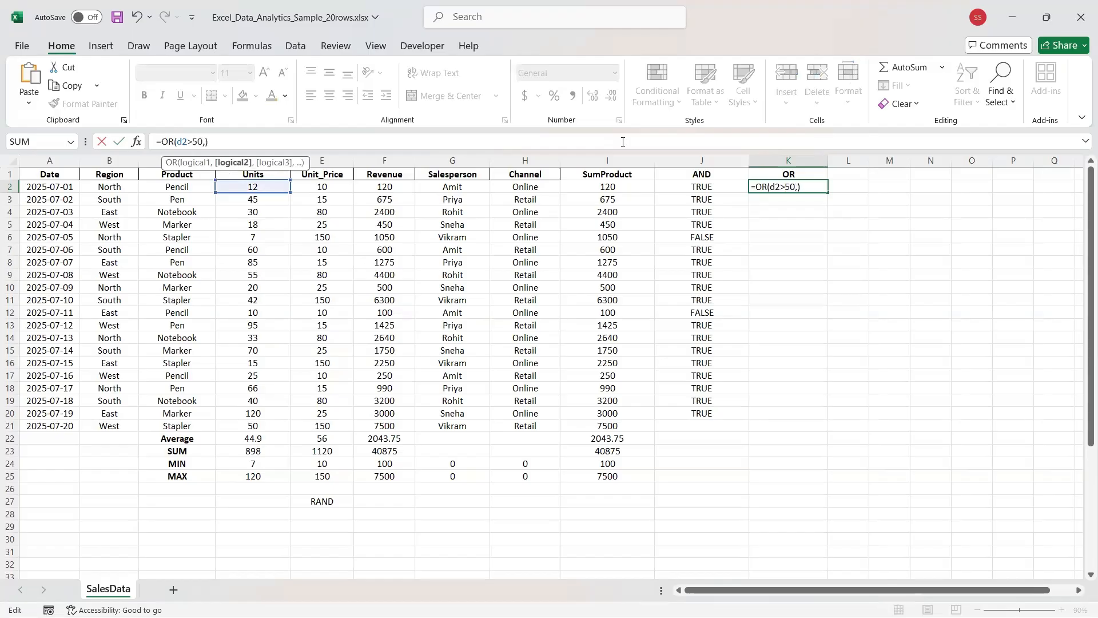
text(f2)
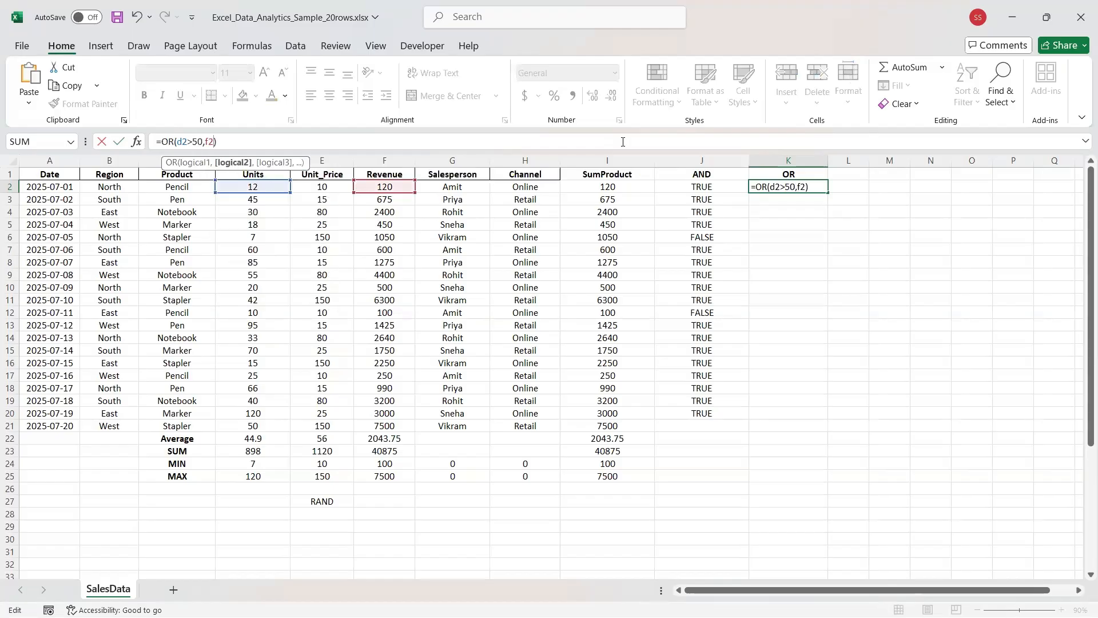
text(>100))
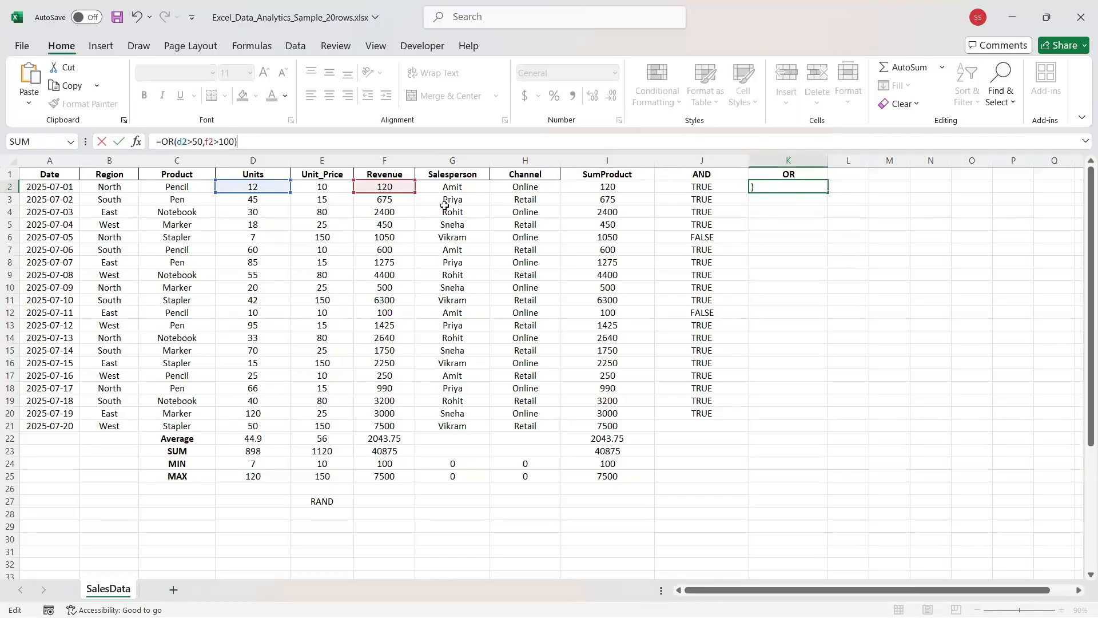
key(Return)
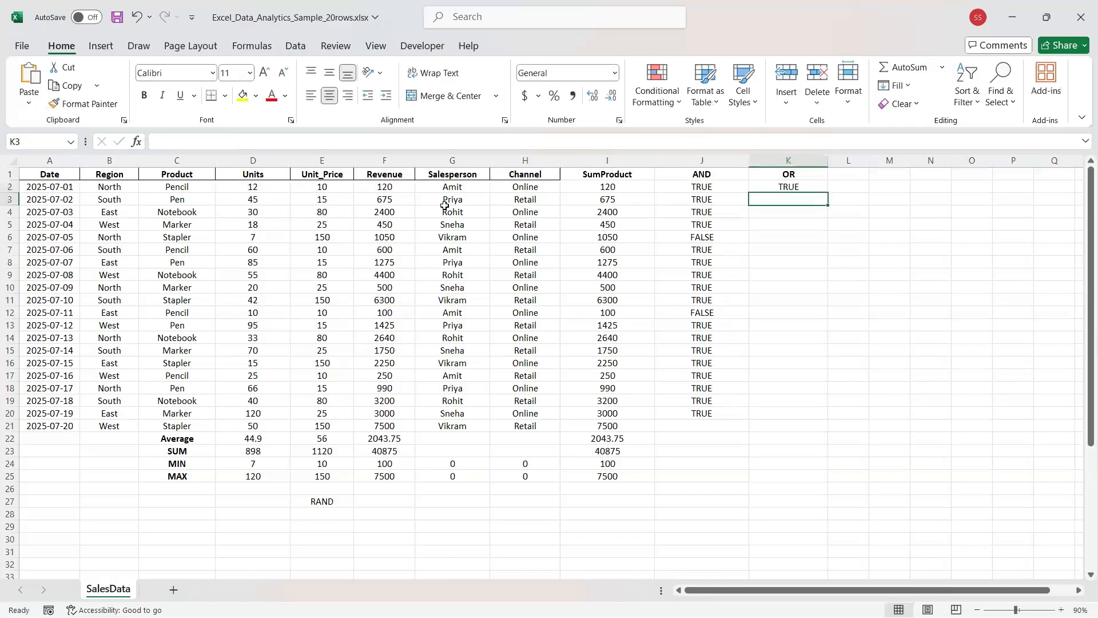
click(803, 187)
key(Left)
key(Right)
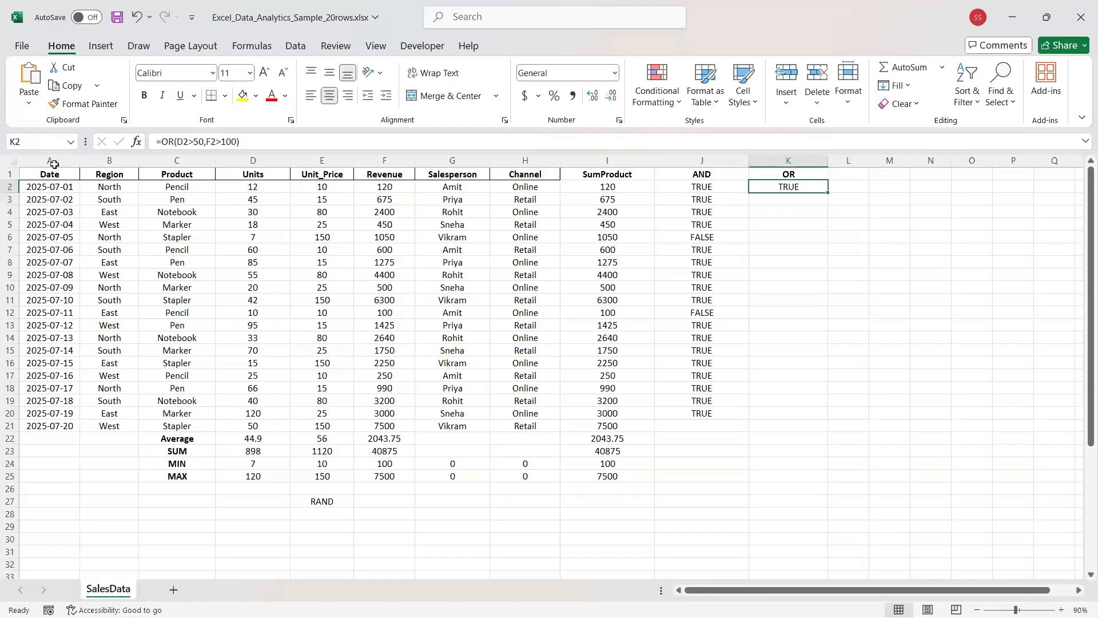
Replace the revenue threshold 100 with 4 in K2's OR formula, keeping the result TRUE.
click(10, 187)
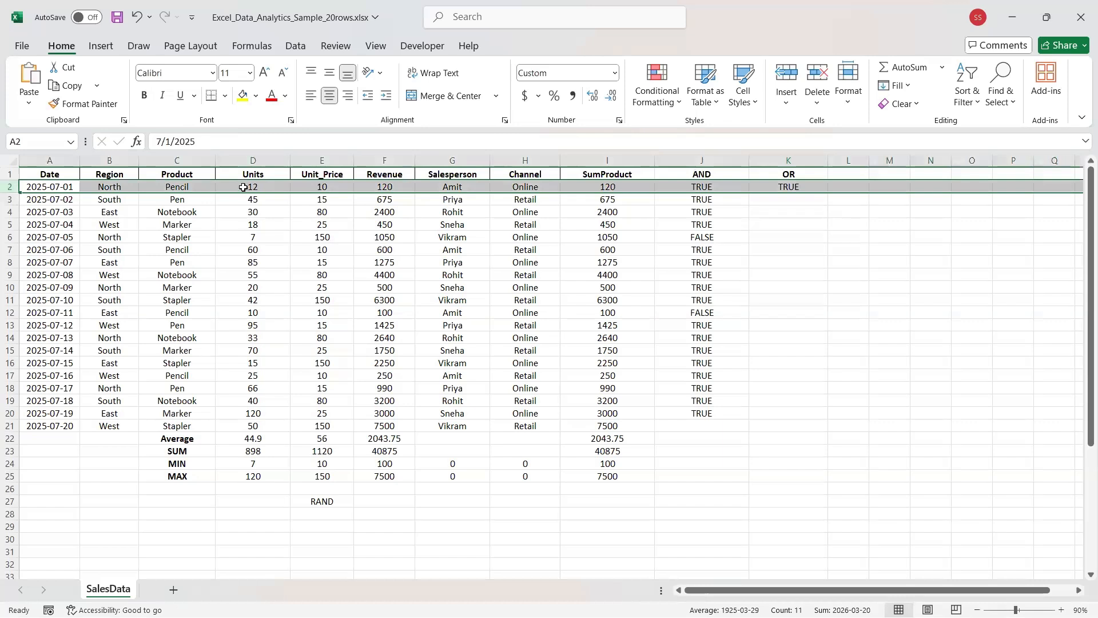
click(242, 189)
click(788, 187)
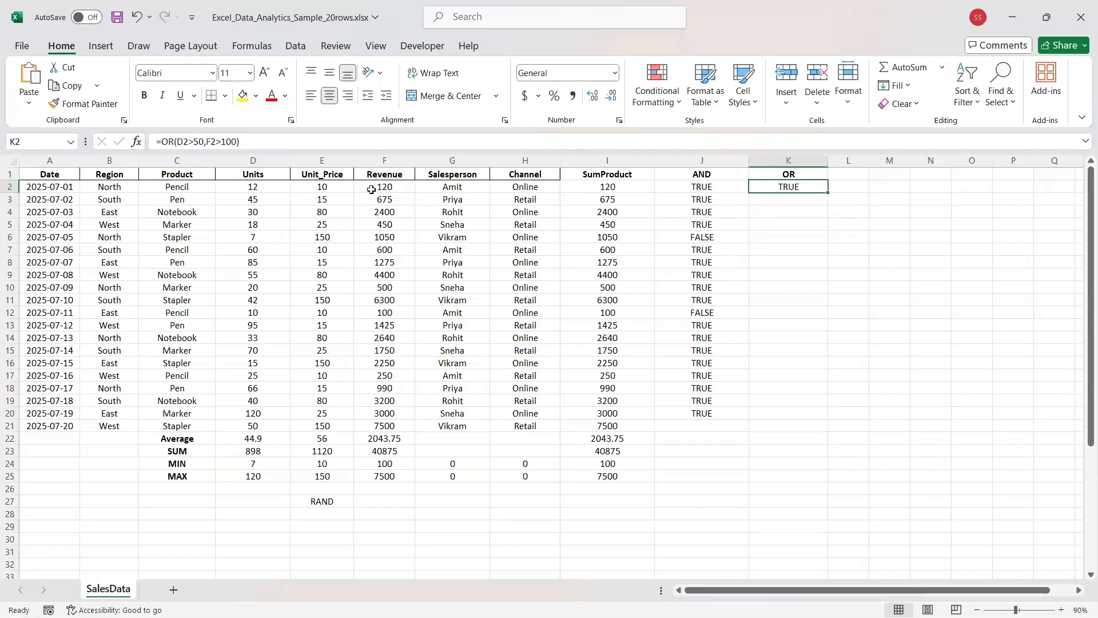
drag(221, 143, 246, 147)
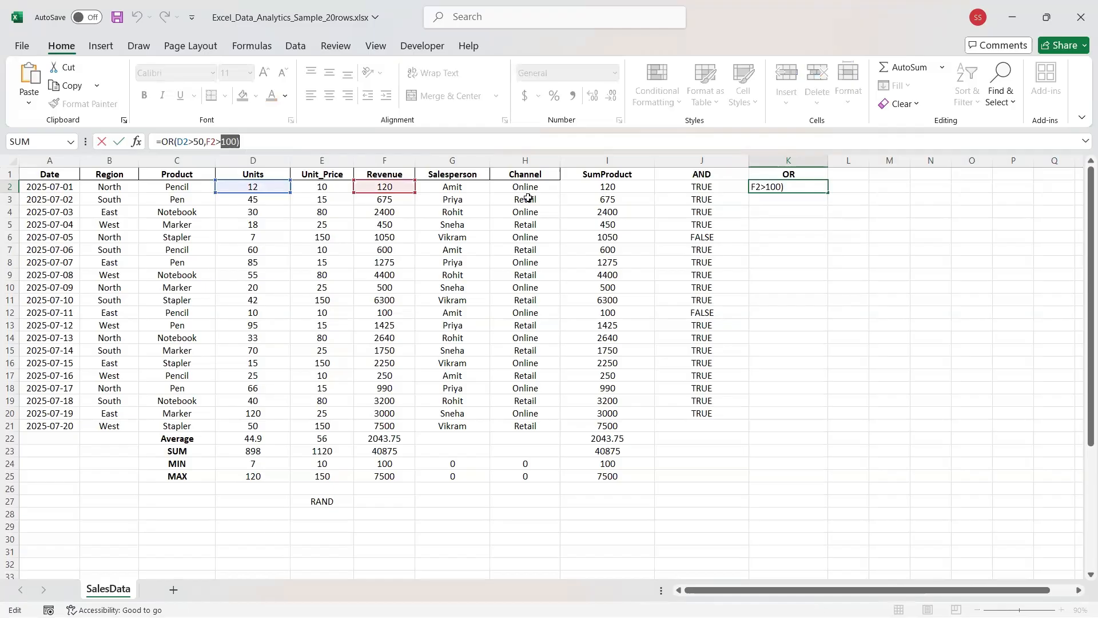
click(769, 211)
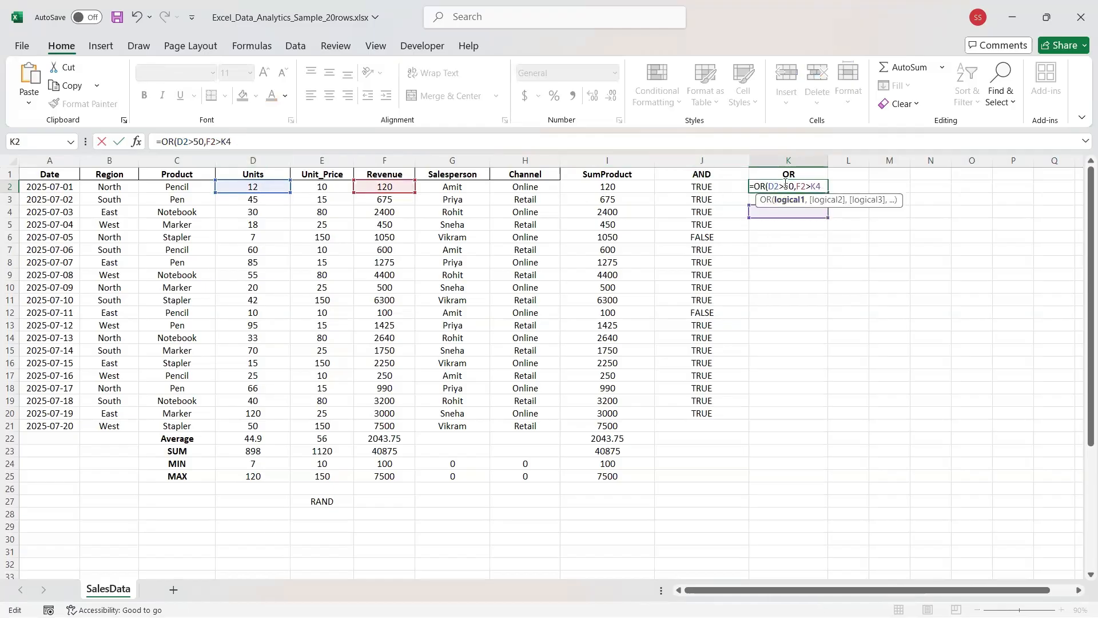
click(786, 186)
drag(822, 186, 172, 297)
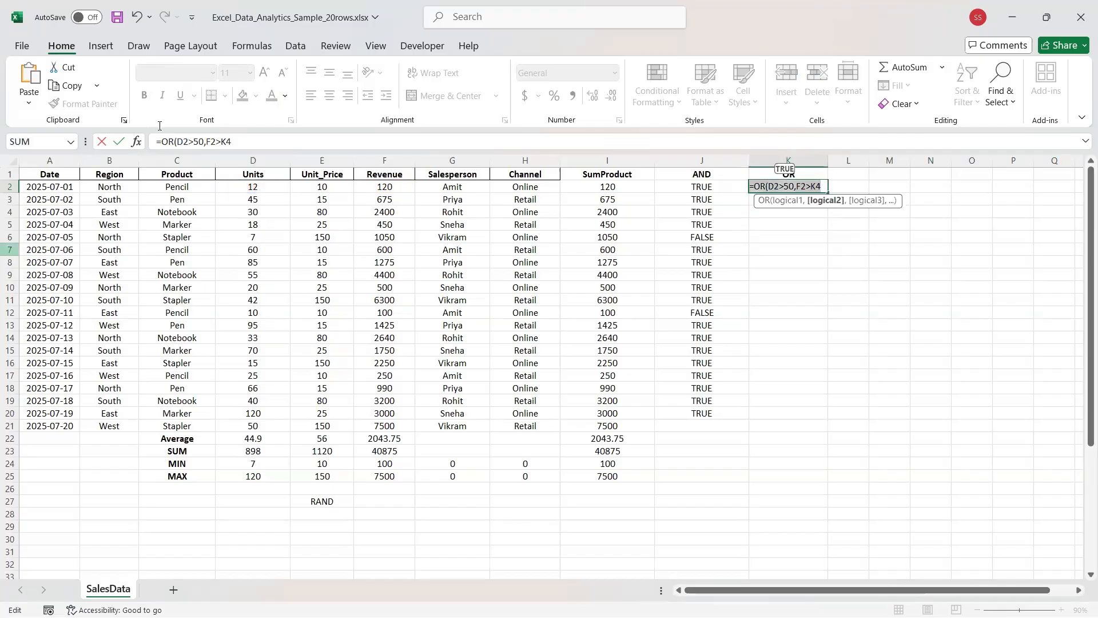
click(254, 141)
click(226, 142)
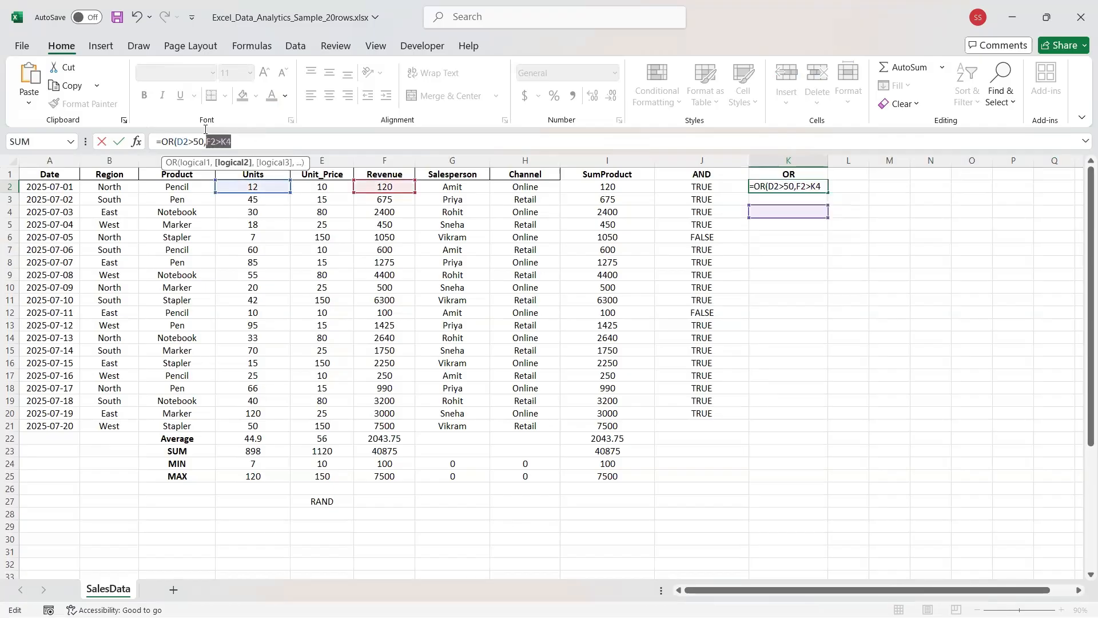
key(BackSpace)
key(BackSpace)
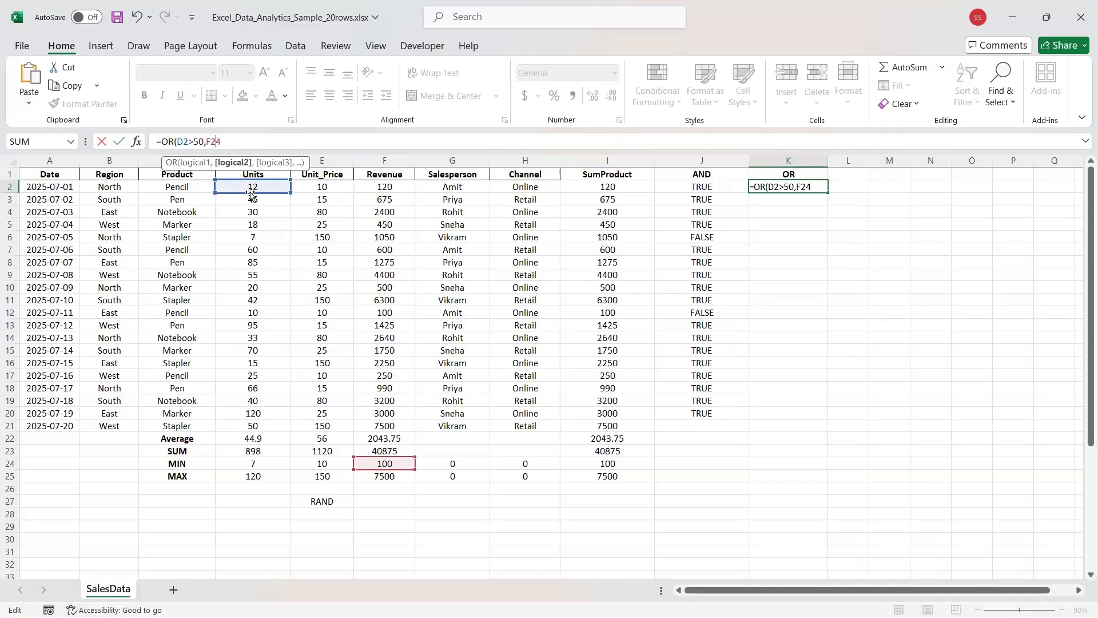
text(>4)
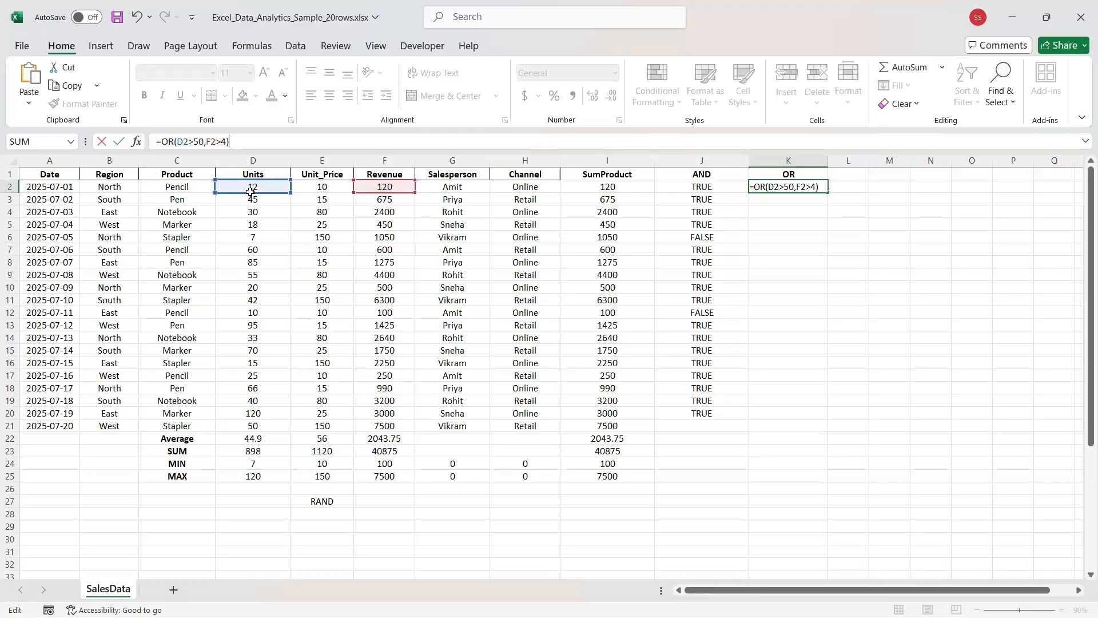
key(Return)
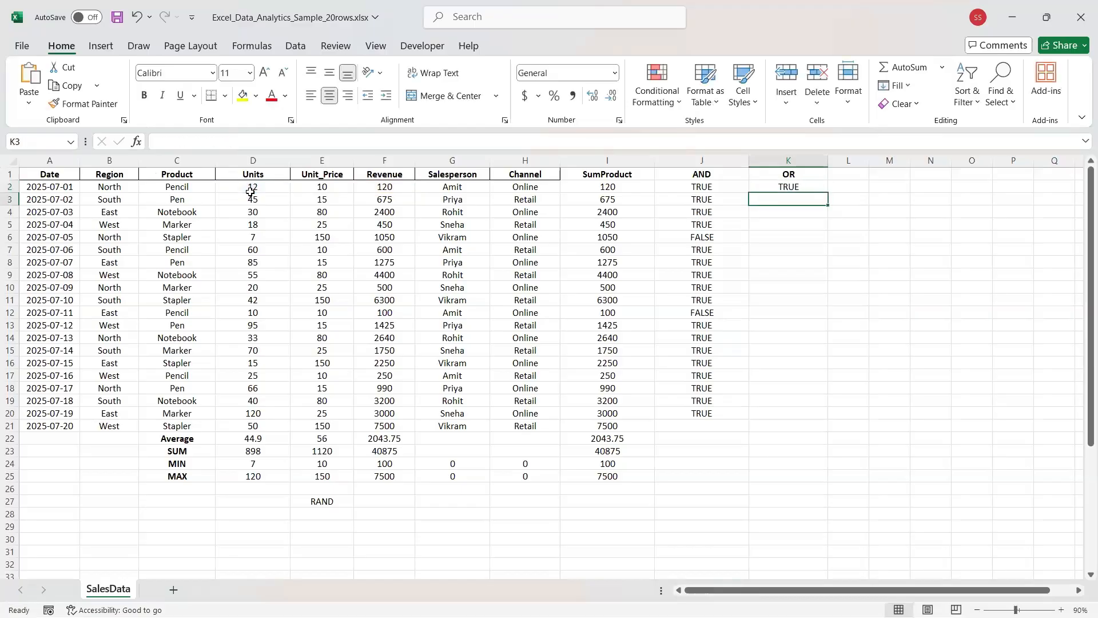
click(851, 188)
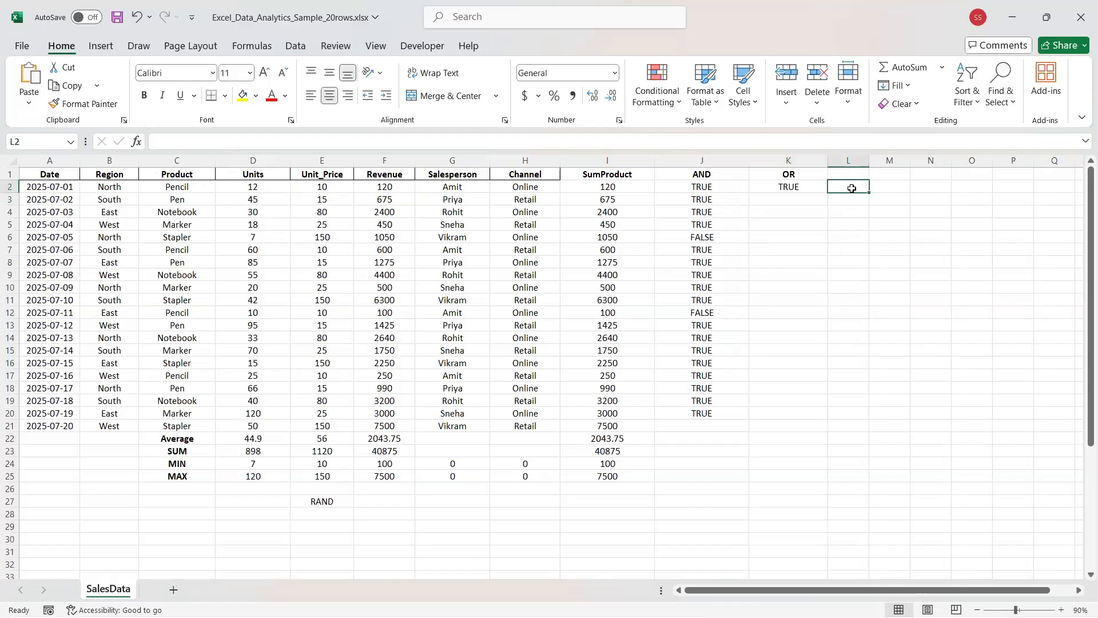
key(alt+Tab)
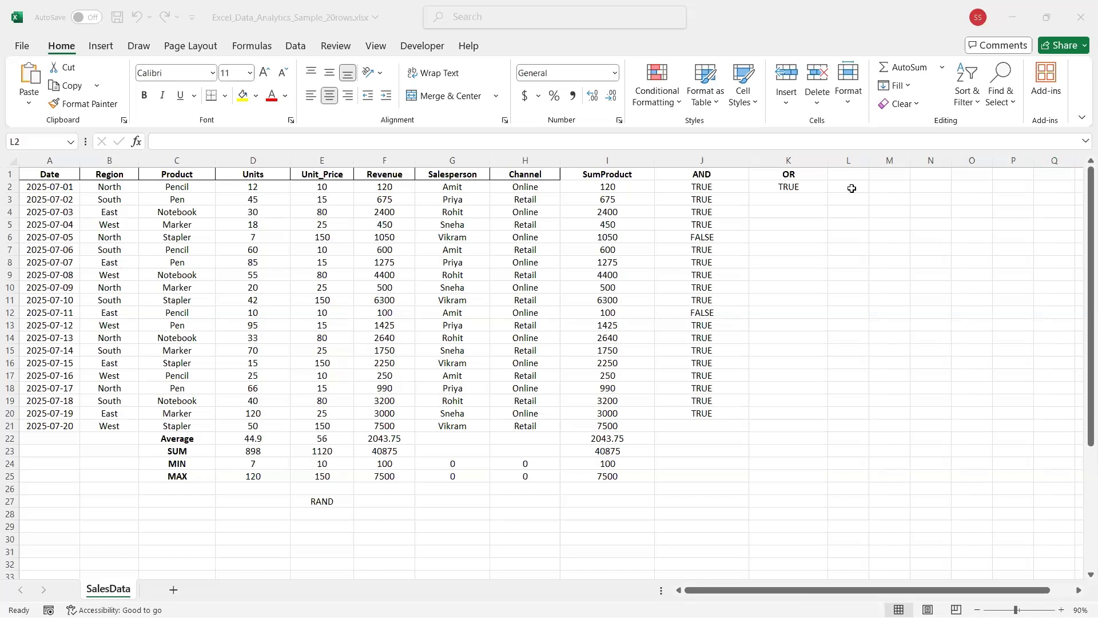
click(822, 347)
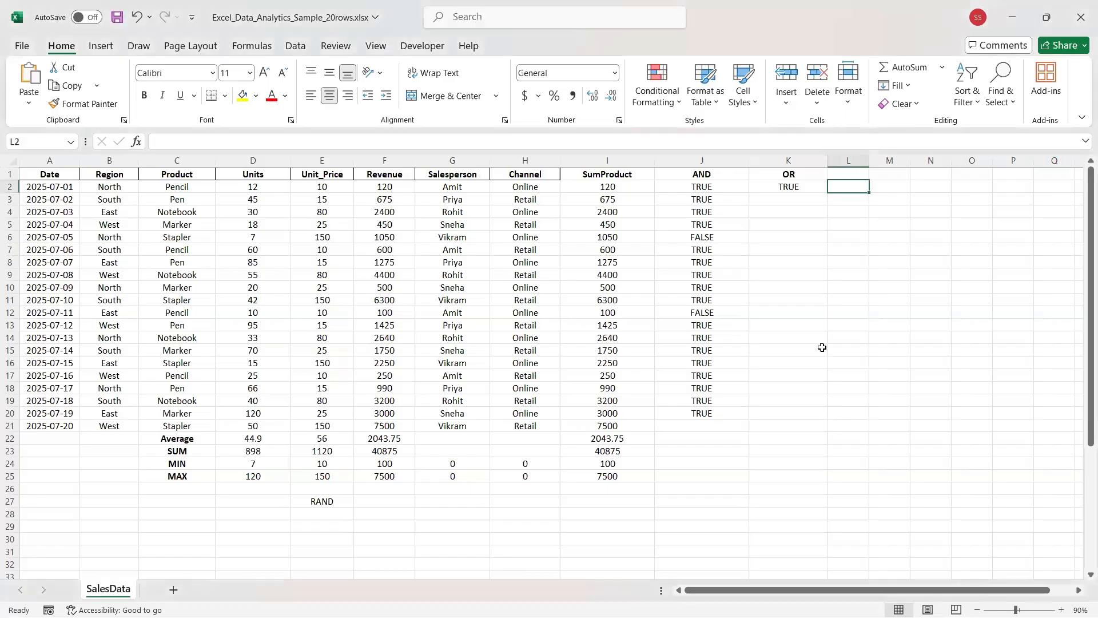
click(843, 173)
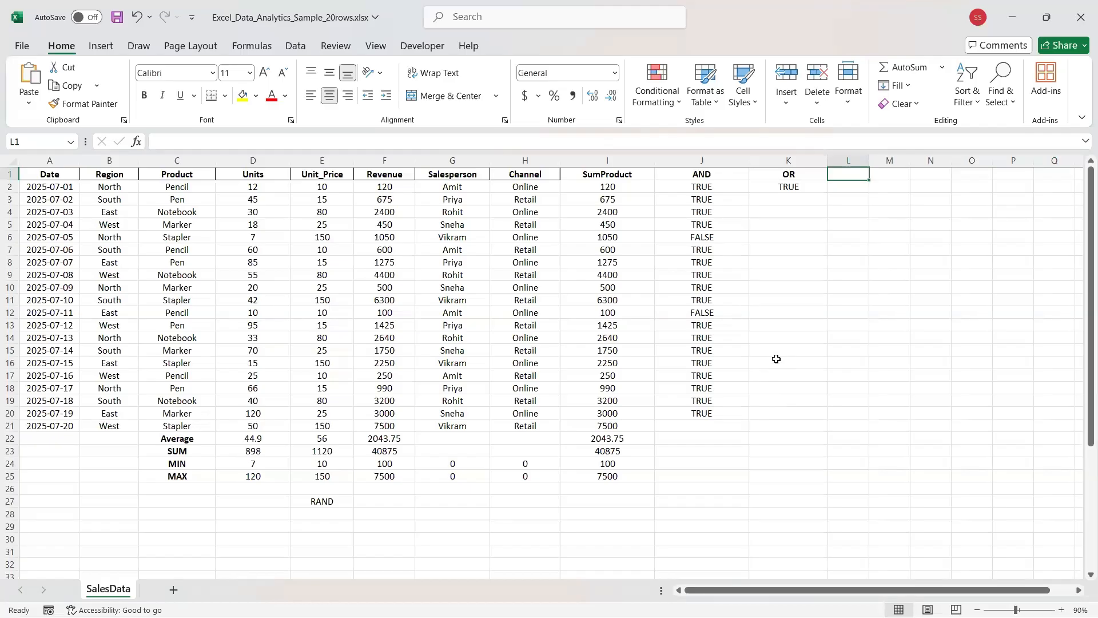
key(alt+Tab)
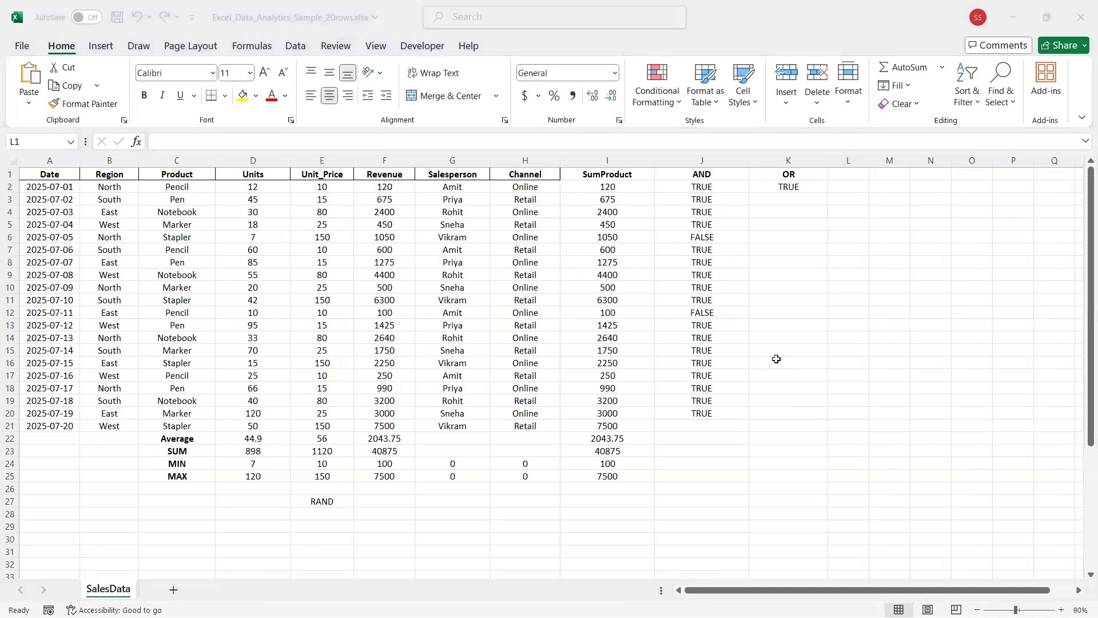